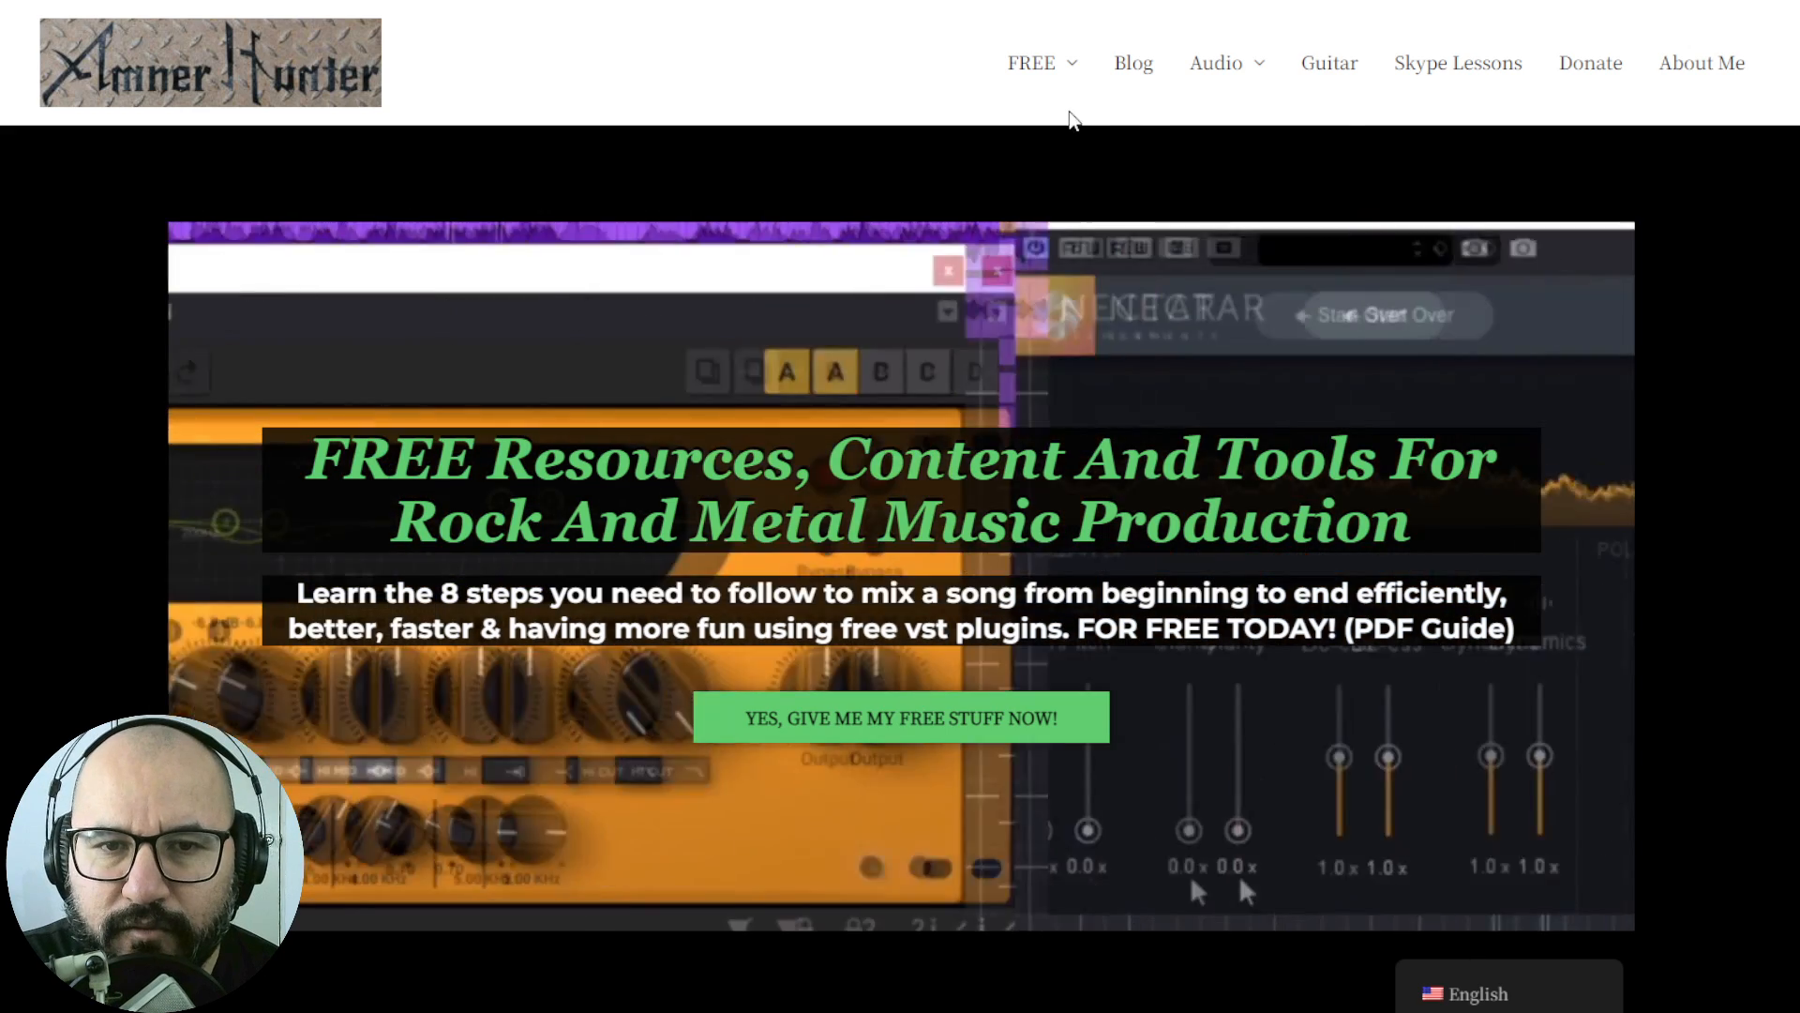
pyautogui.moveTo(1043, 120)
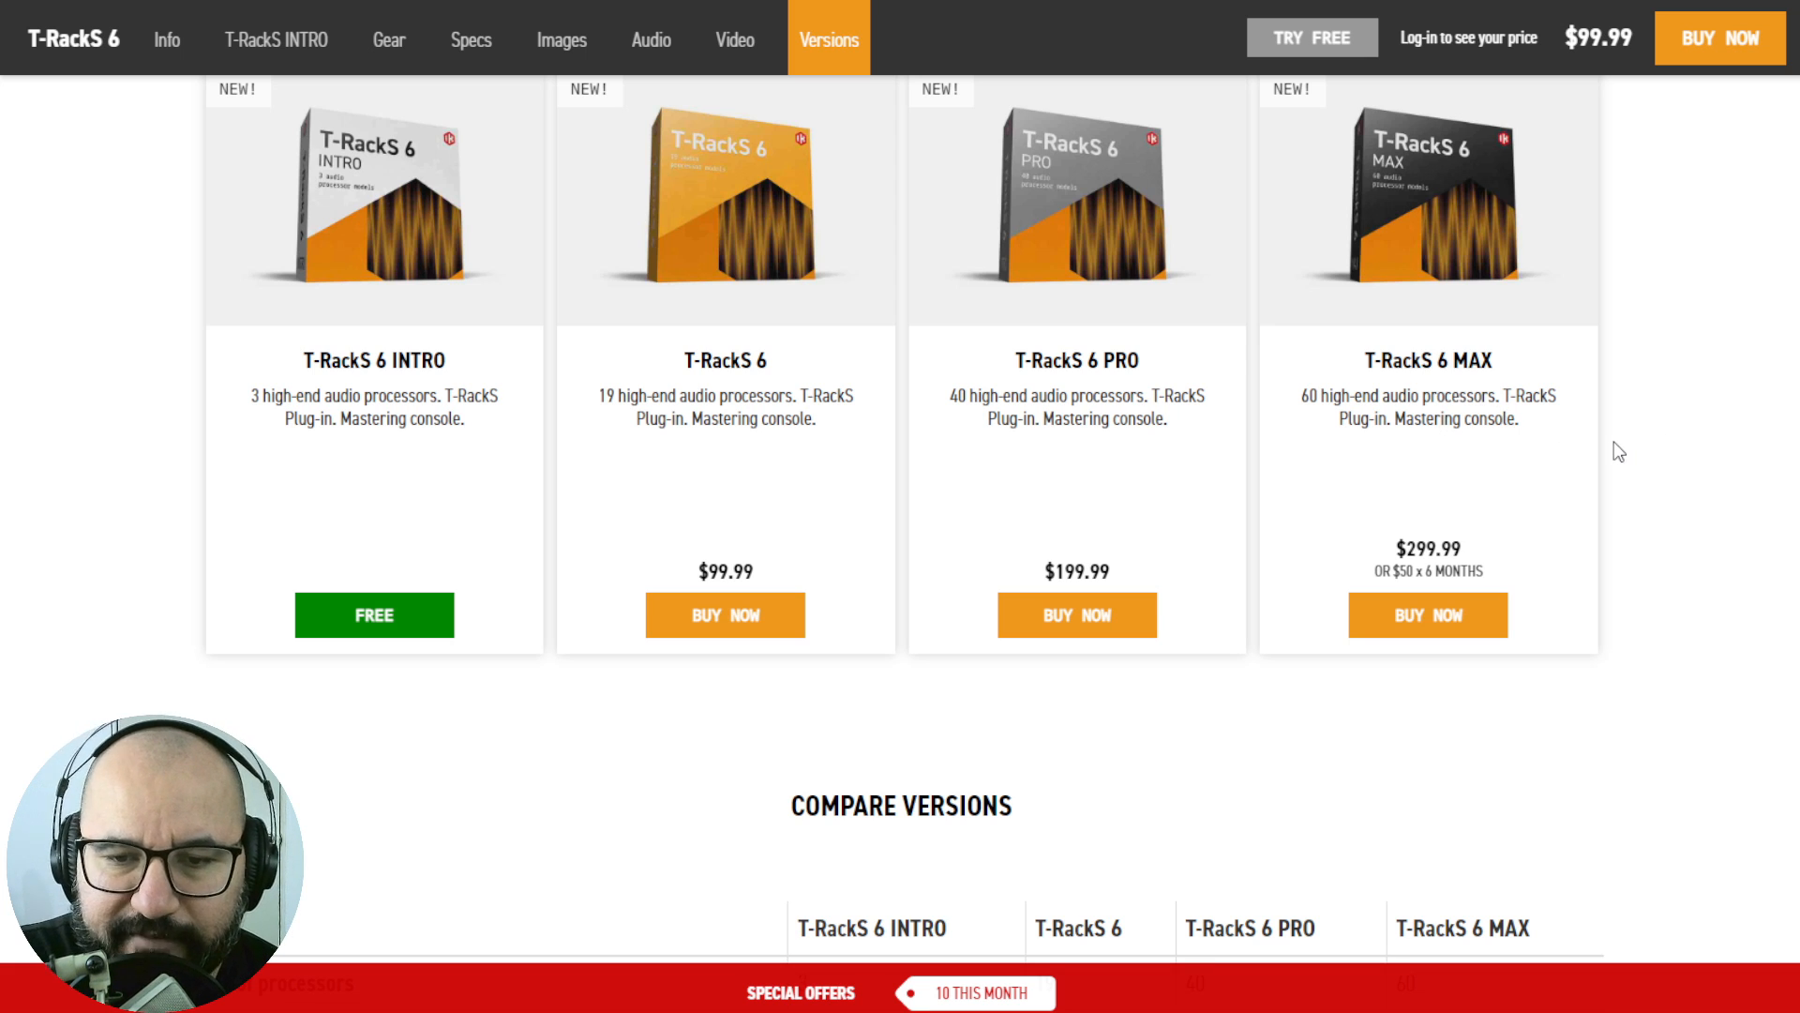
# - Examine the version comparison table for the processors included in T-RackS 6 INTRO and T-RackS 6
pyautogui.scroll(-7, 1618, 450)
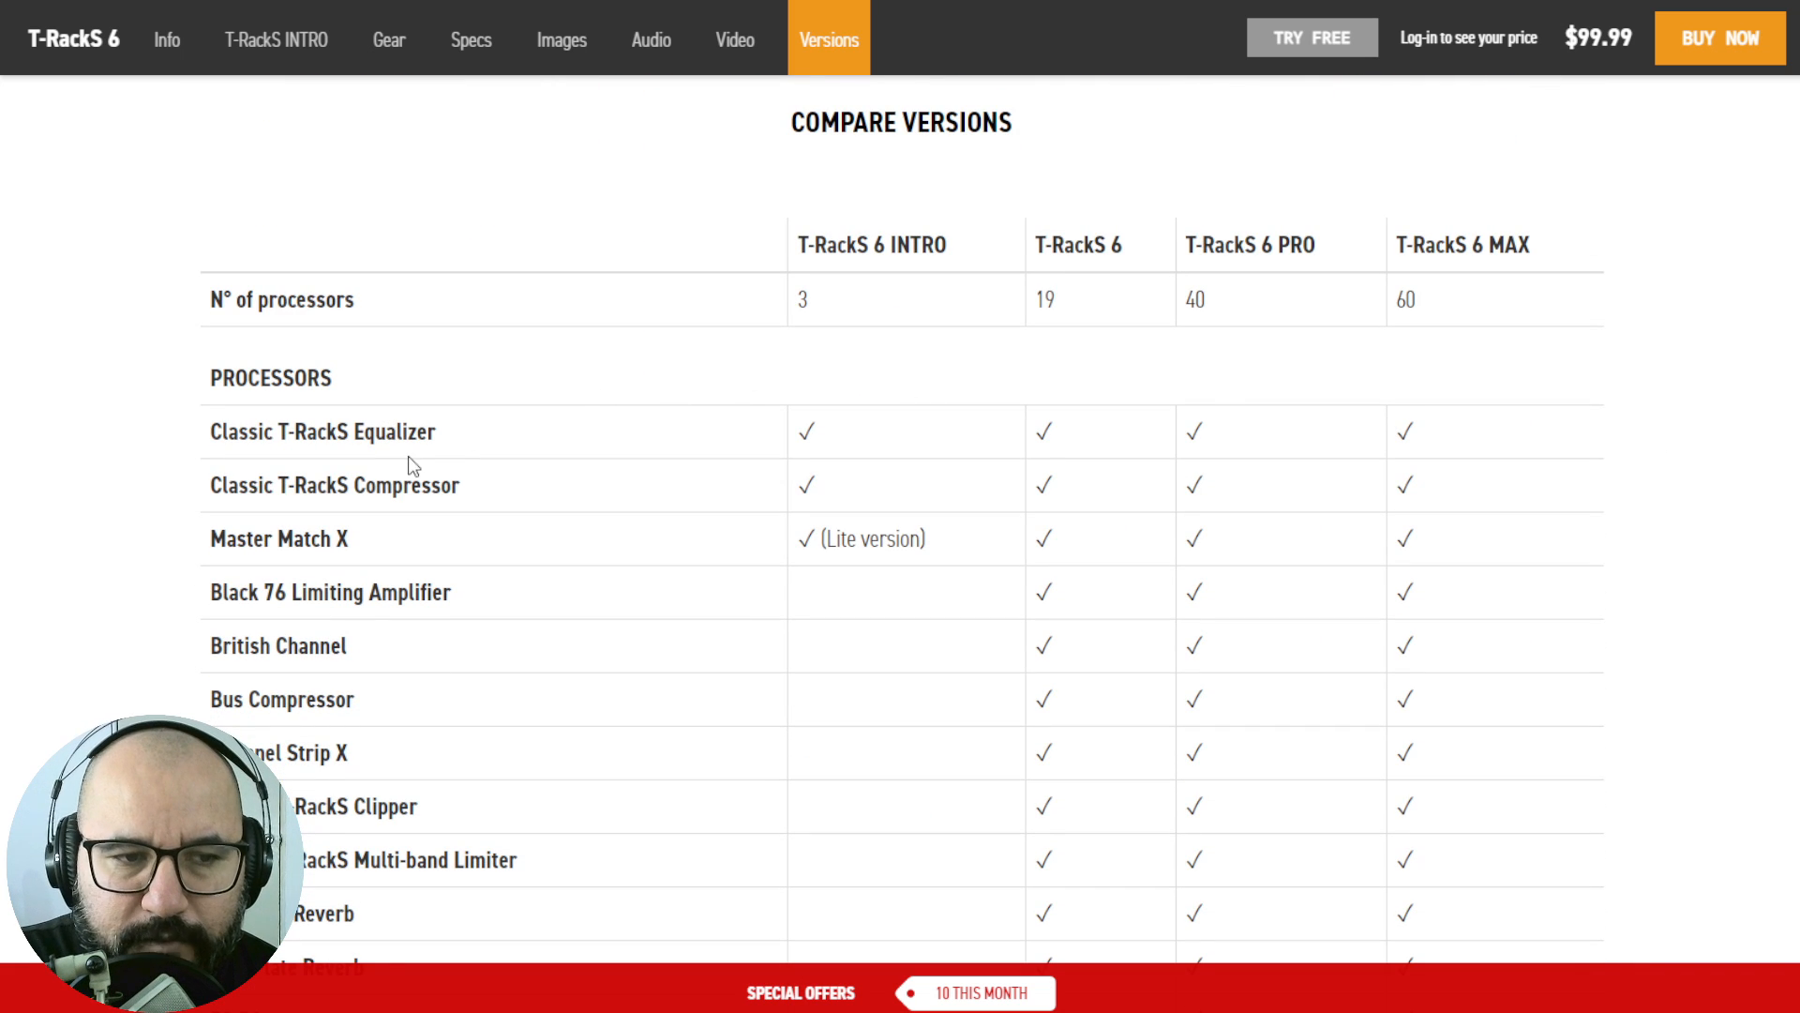
pyautogui.scroll(-4, 410, 514)
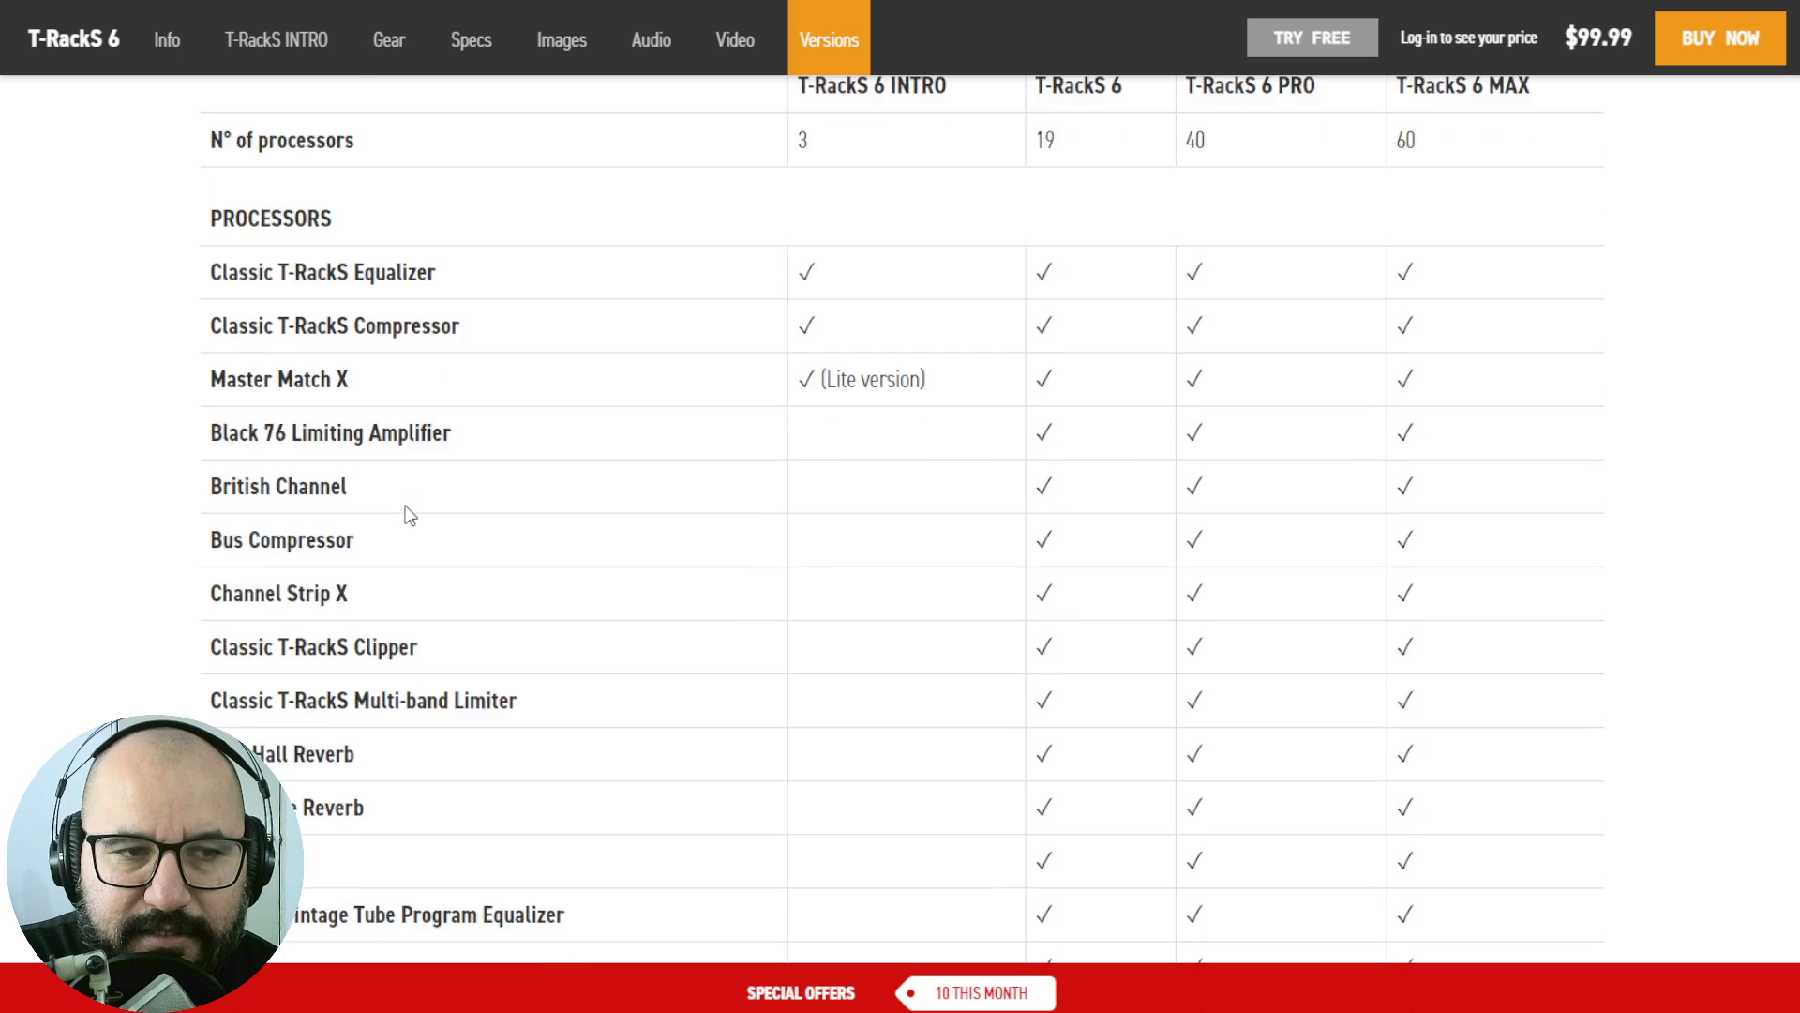
pyautogui.scroll(3, 407, 506)
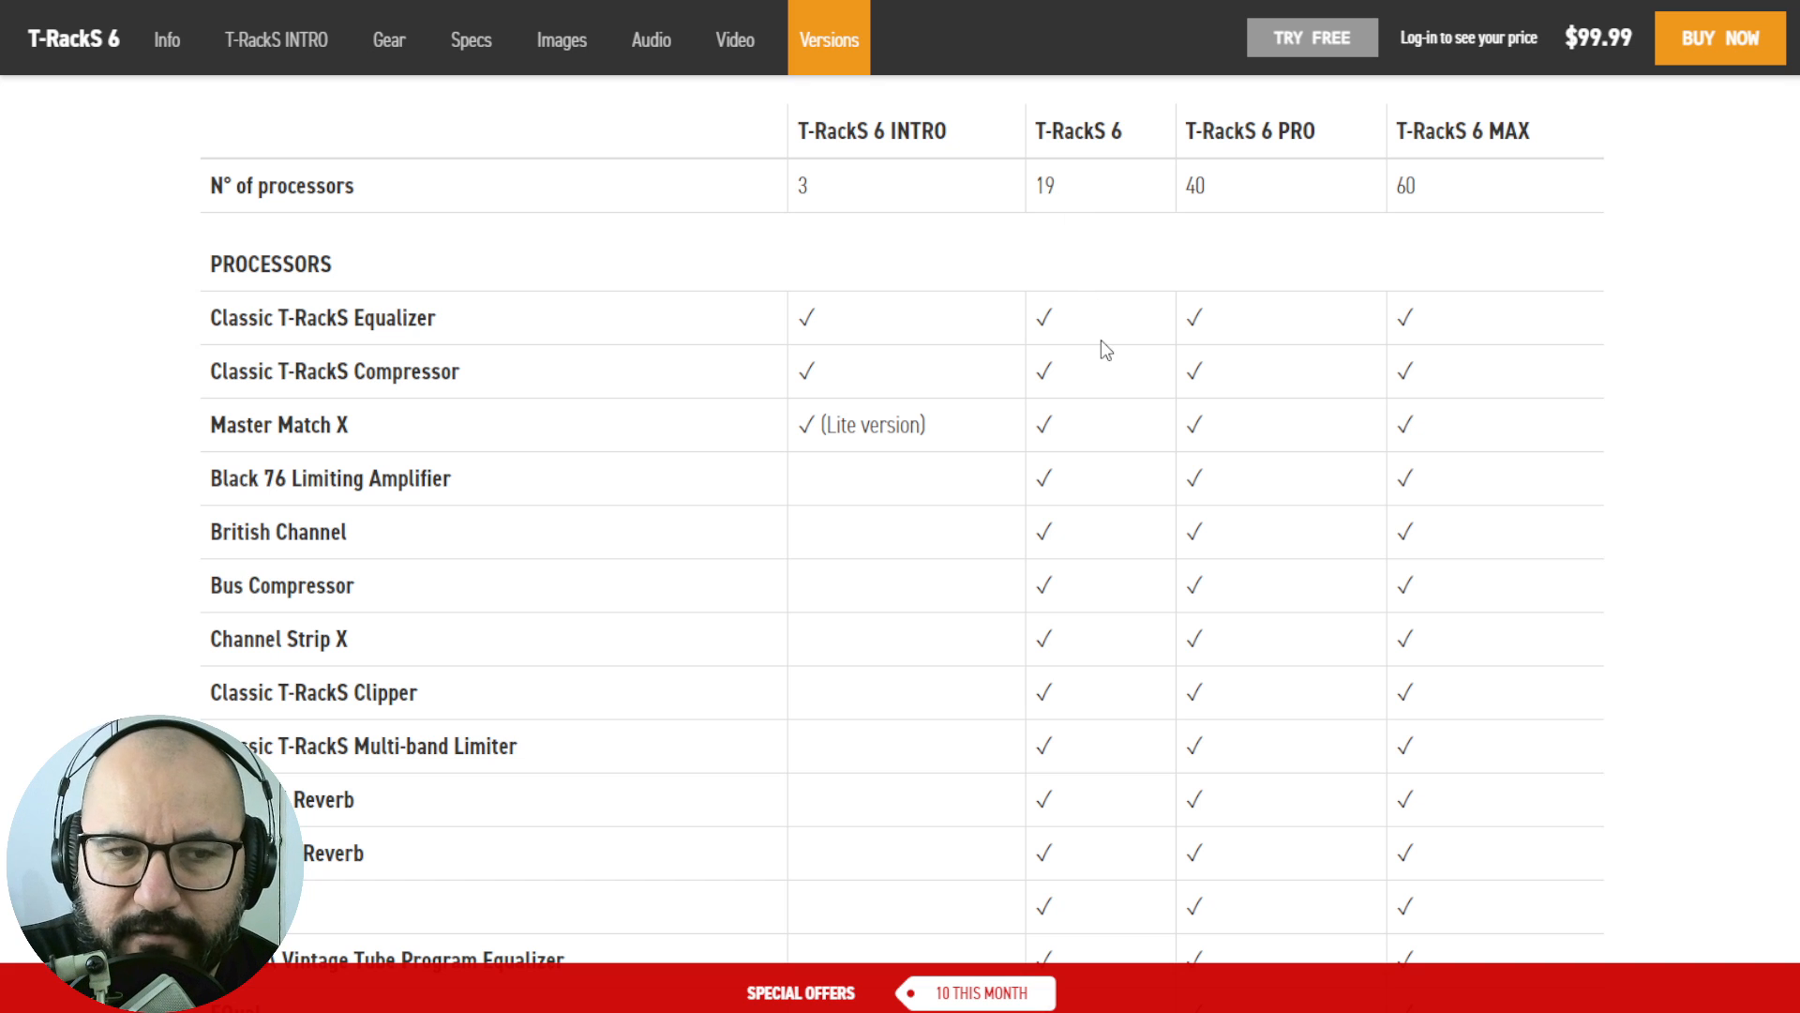
pyautogui.scroll(-1, 1080, 385)
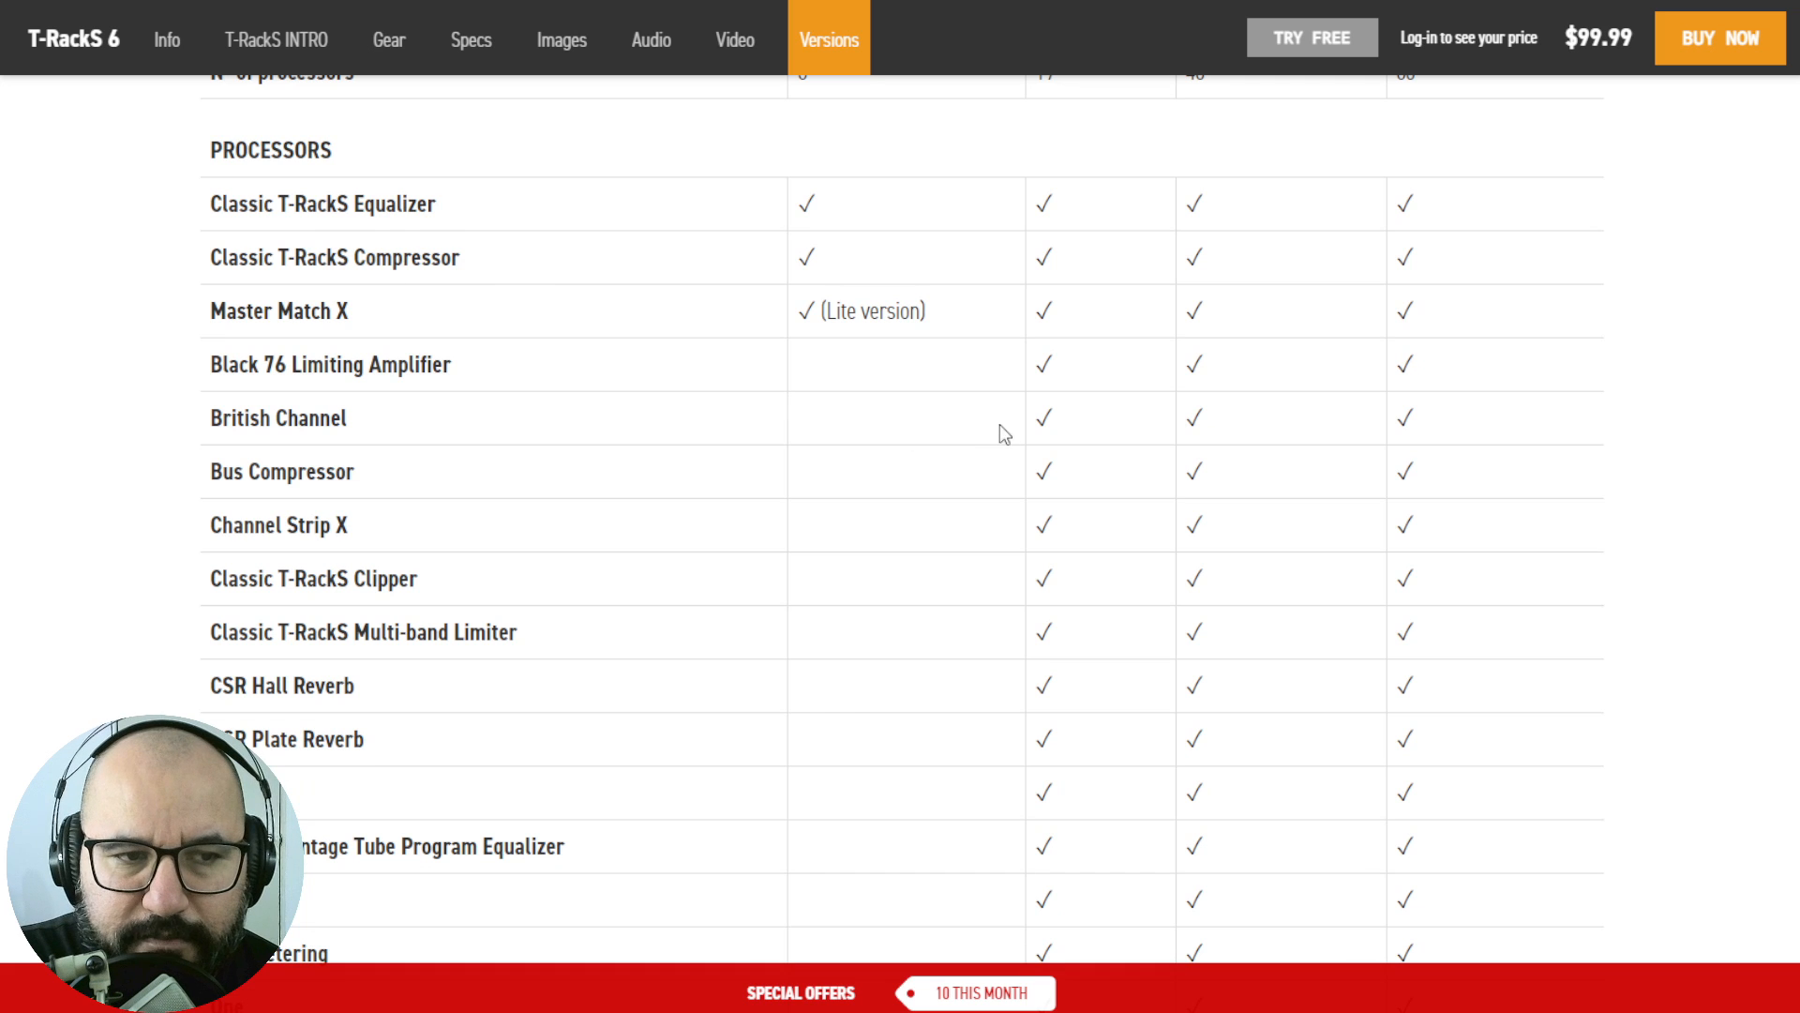
pyautogui.scroll(-1, 510, 261)
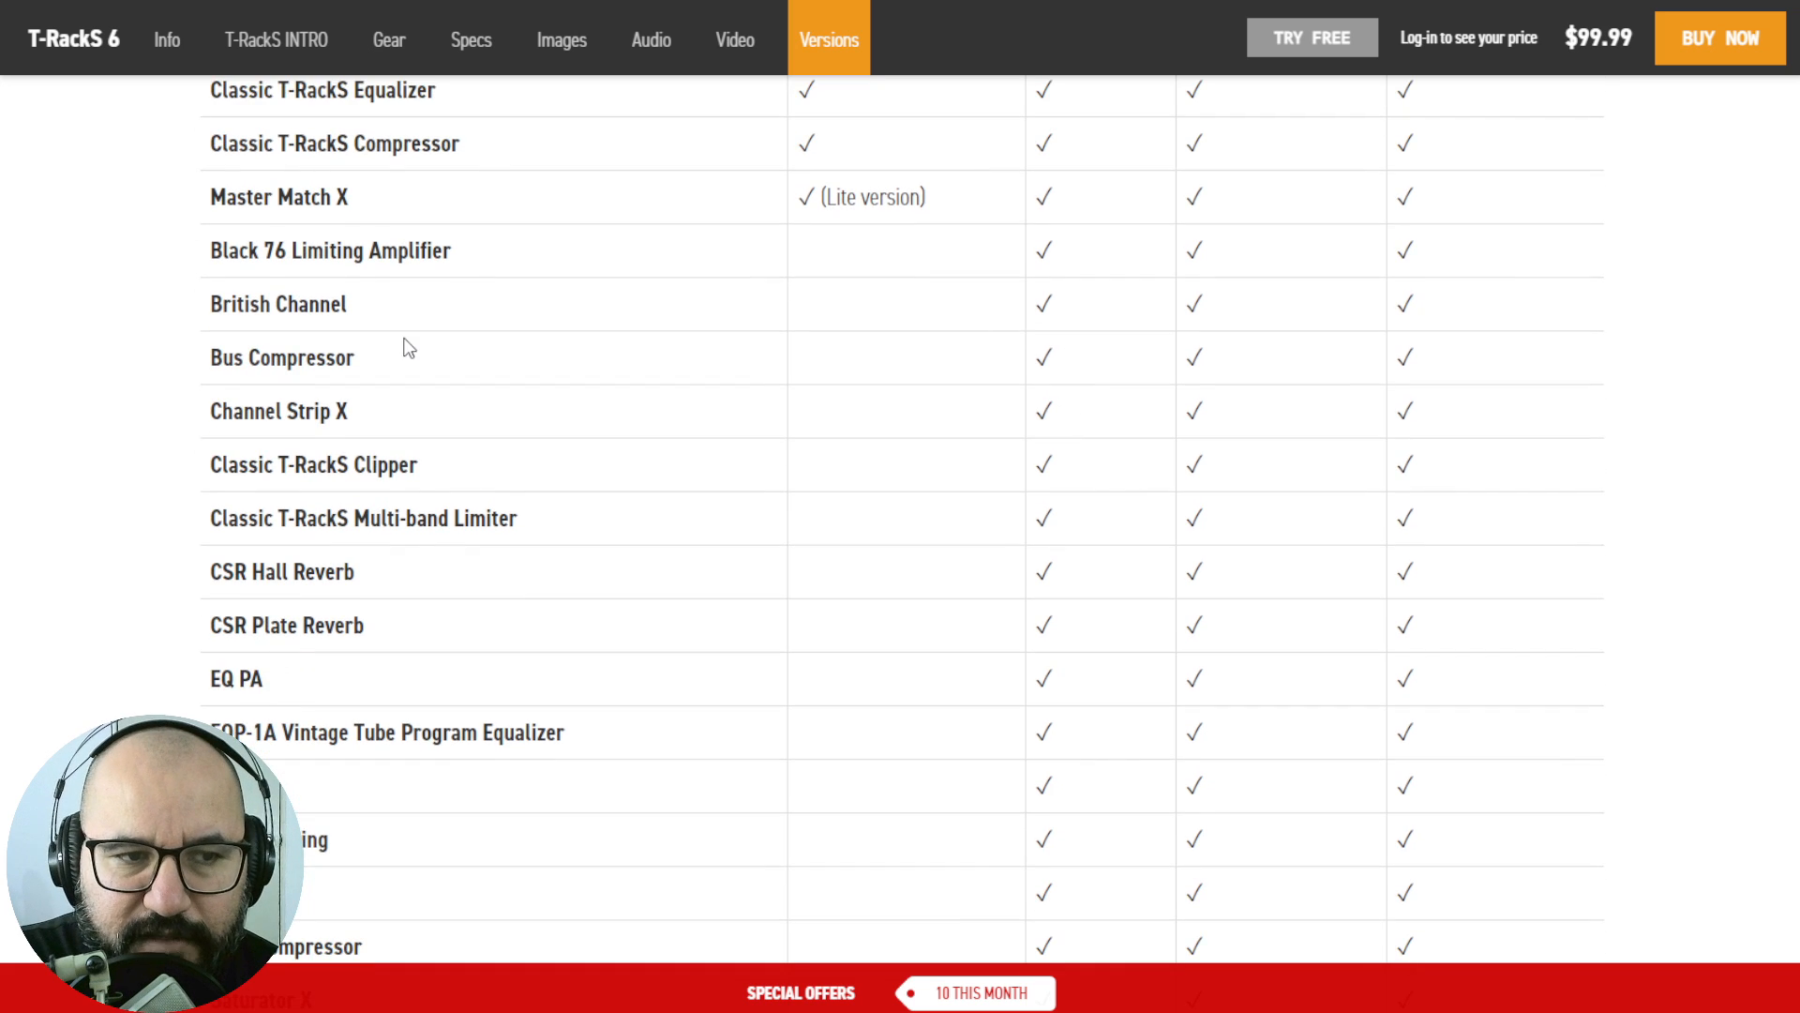
pyautogui.scroll(-1, 406, 346)
pyautogui.scroll(-2, 572, 404)
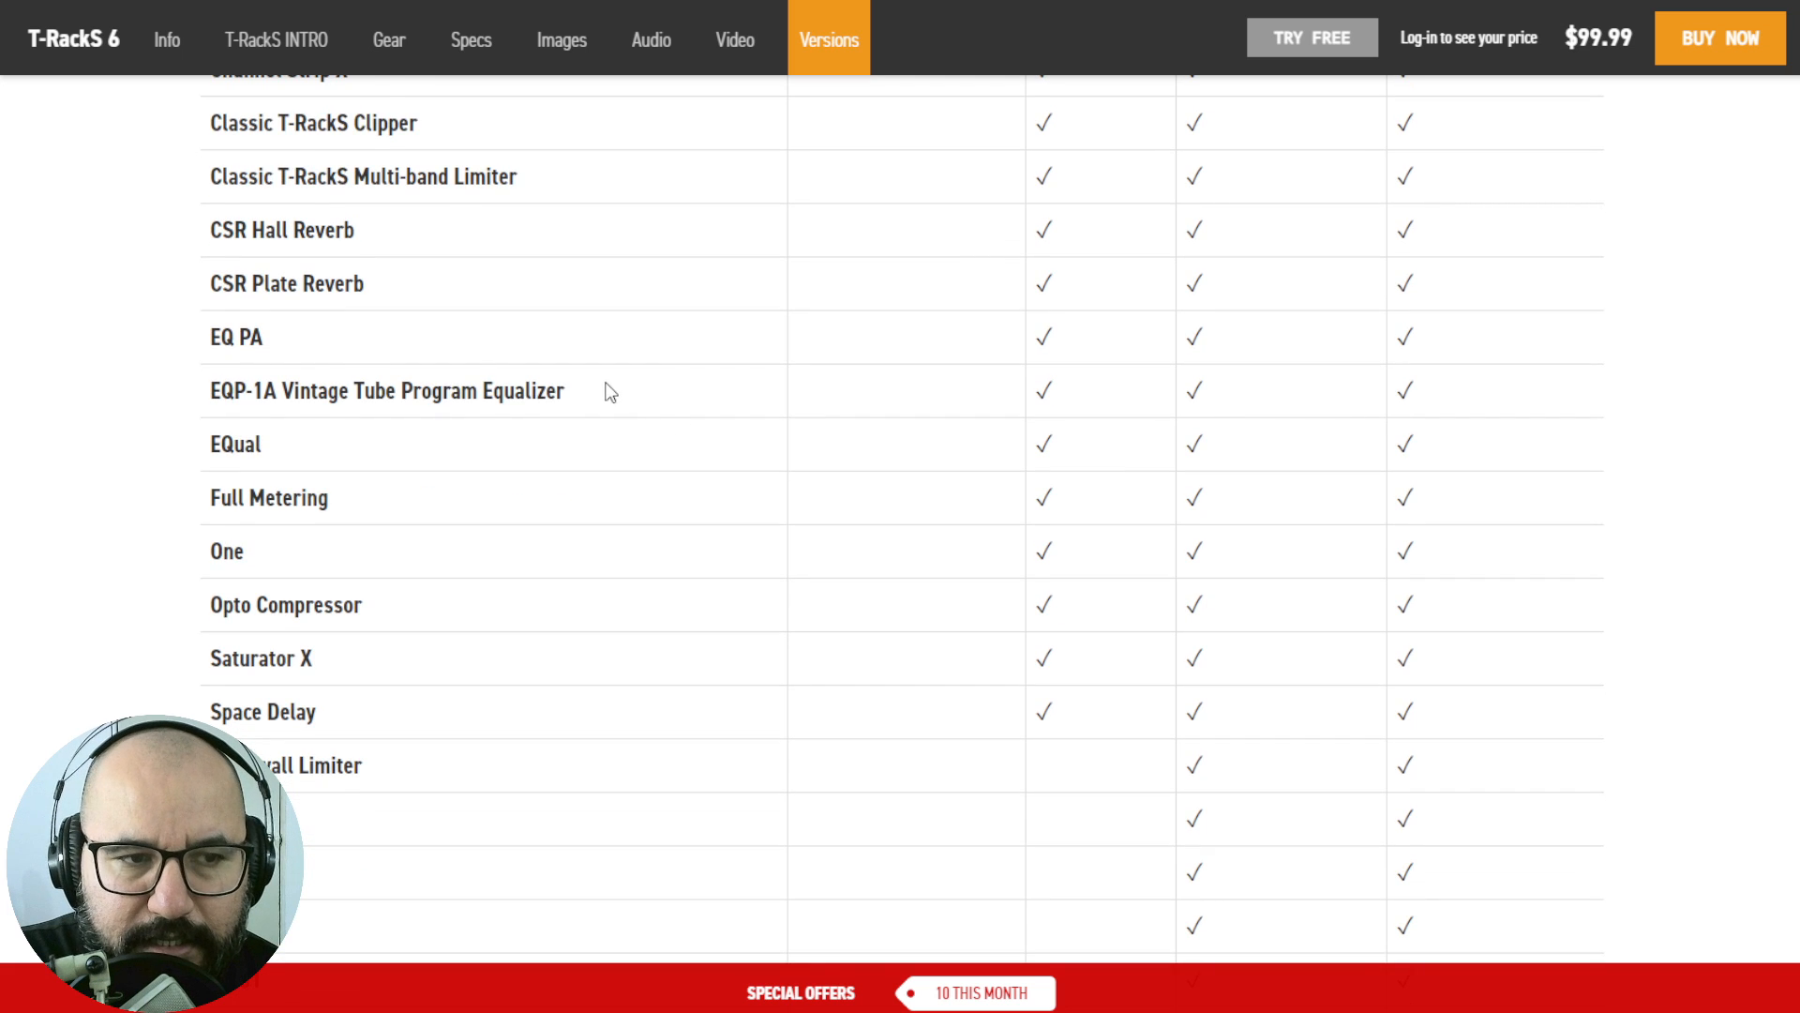
pyautogui.scroll(-2, 581, 413)
pyautogui.scroll(-1, 619, 438)
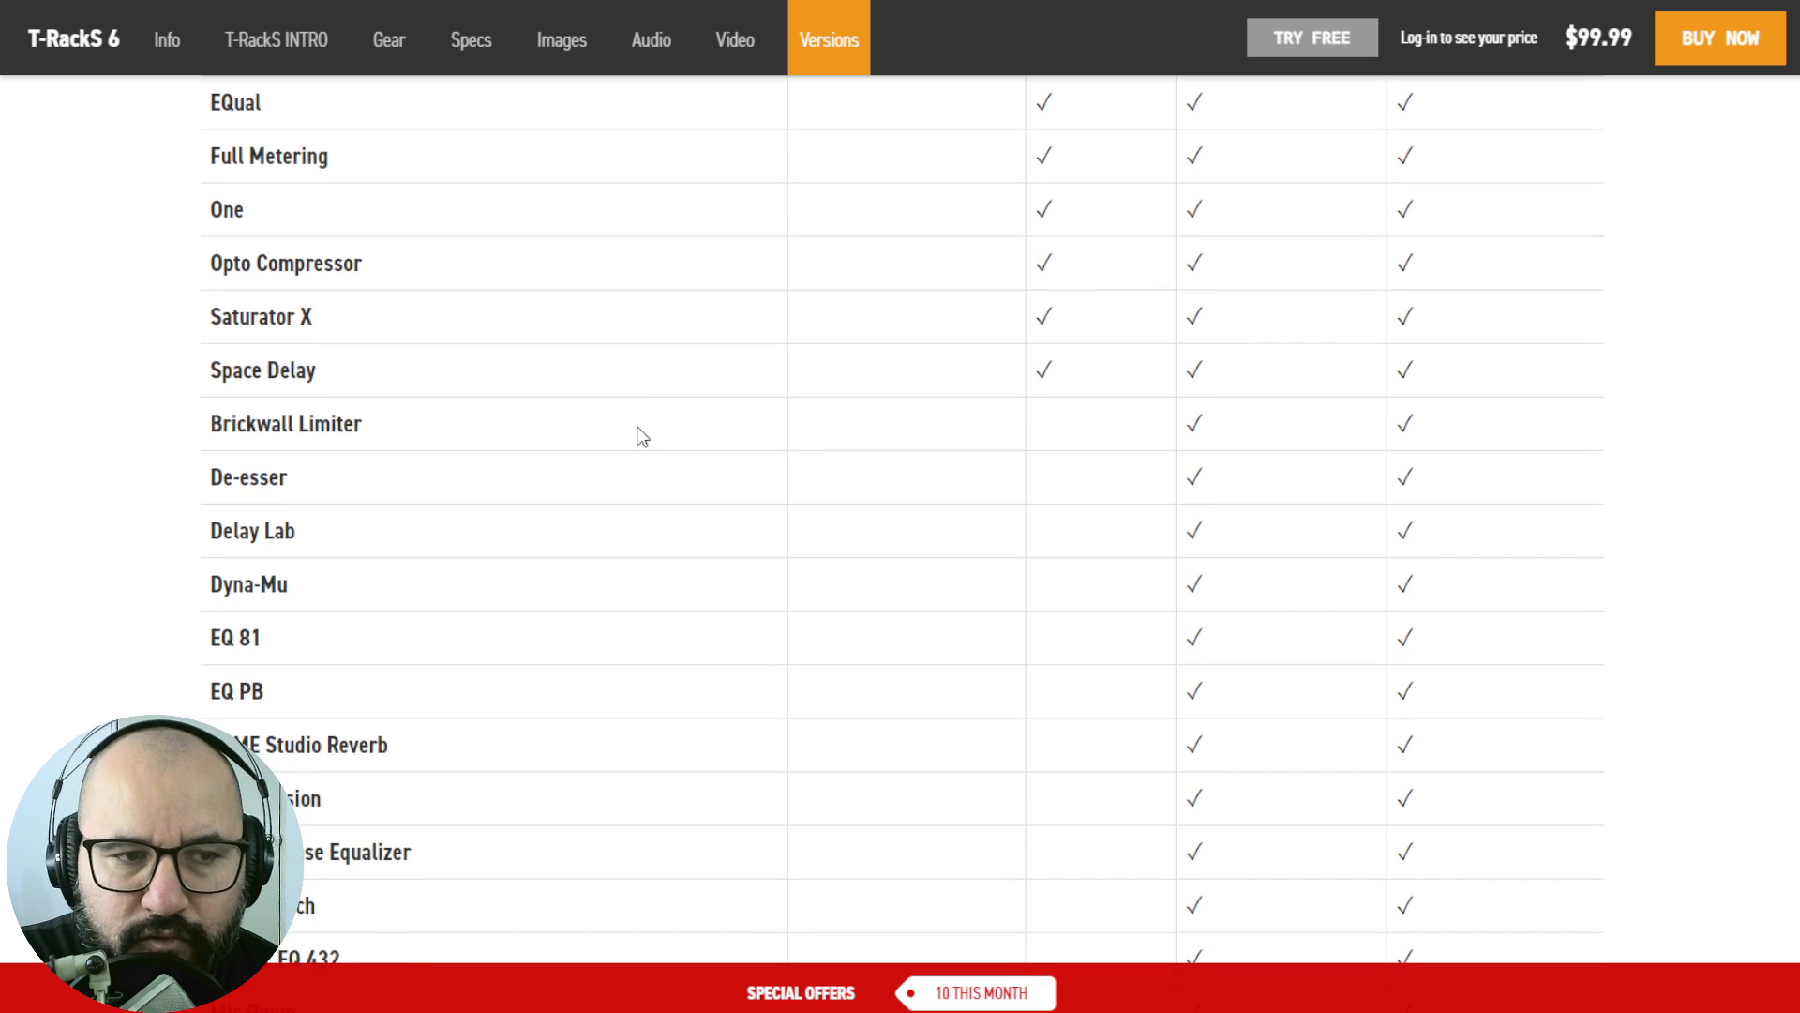
pyautogui.scroll(-2, 912, 465)
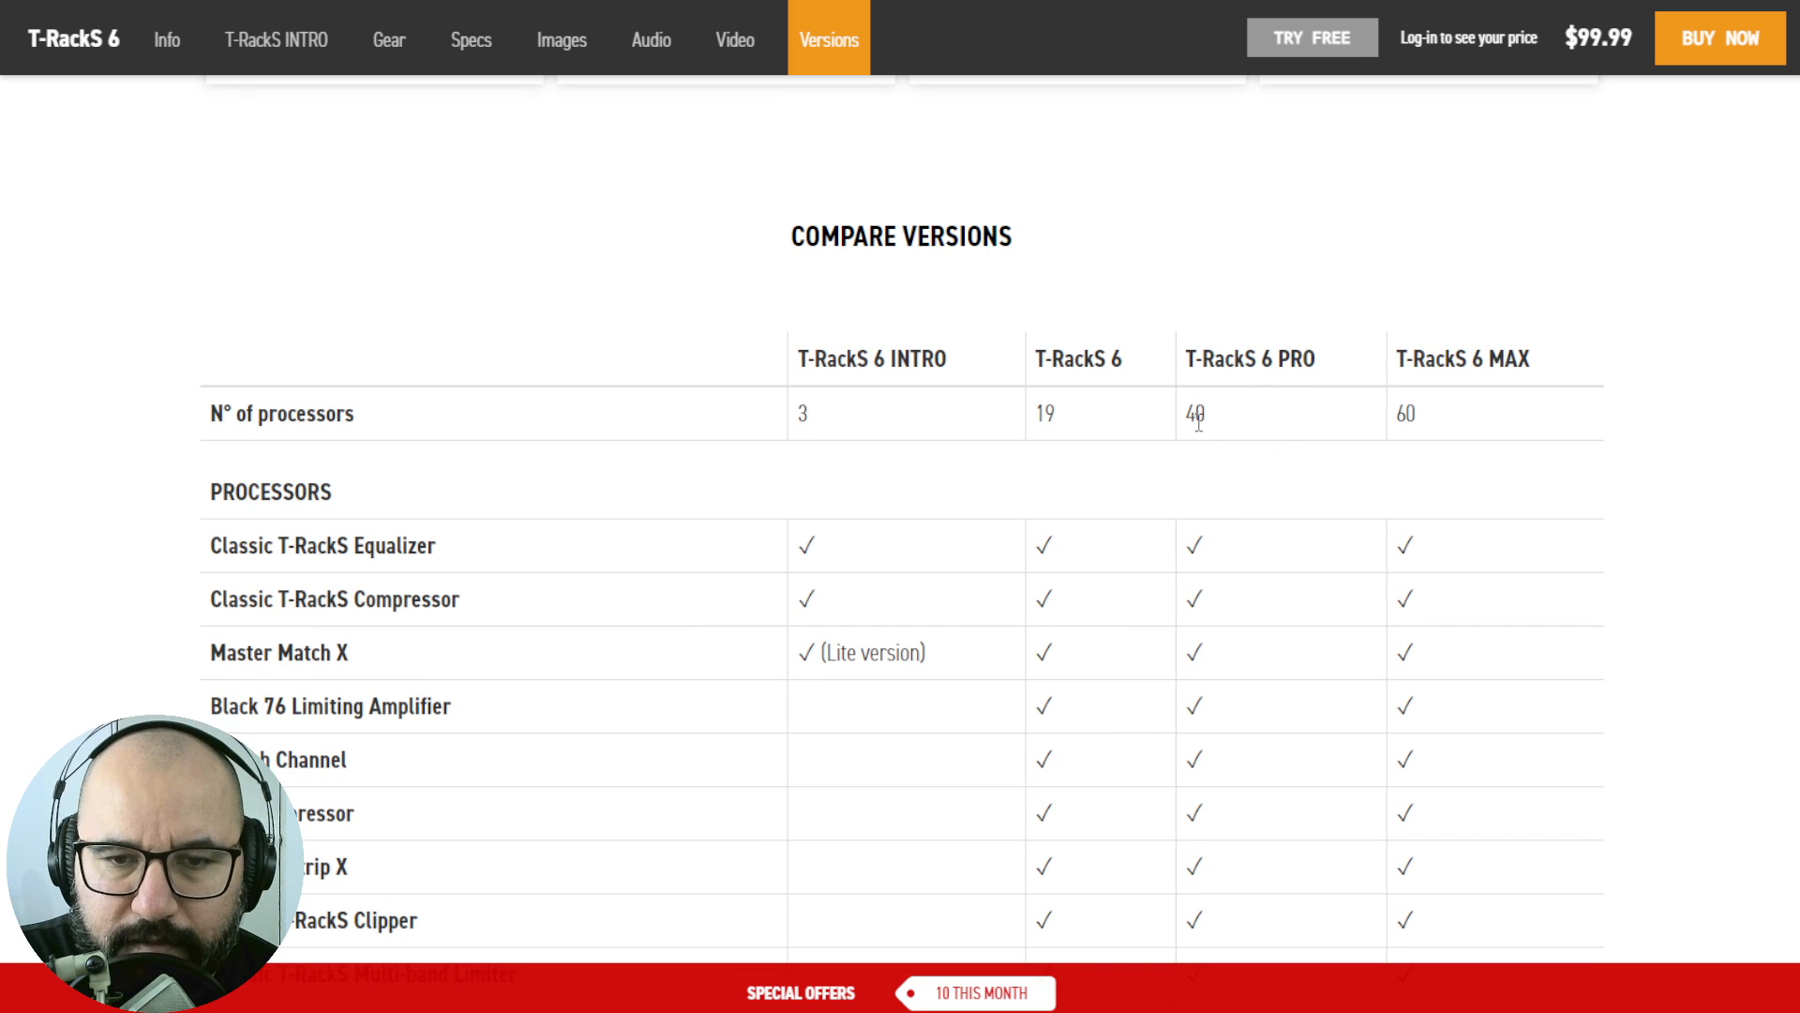
# - Examine the rest of the comparison table for the processors included in T-RackS 6 PRO and T-RackS 6 MAX
pyautogui.scroll(-8, 1294, 590)
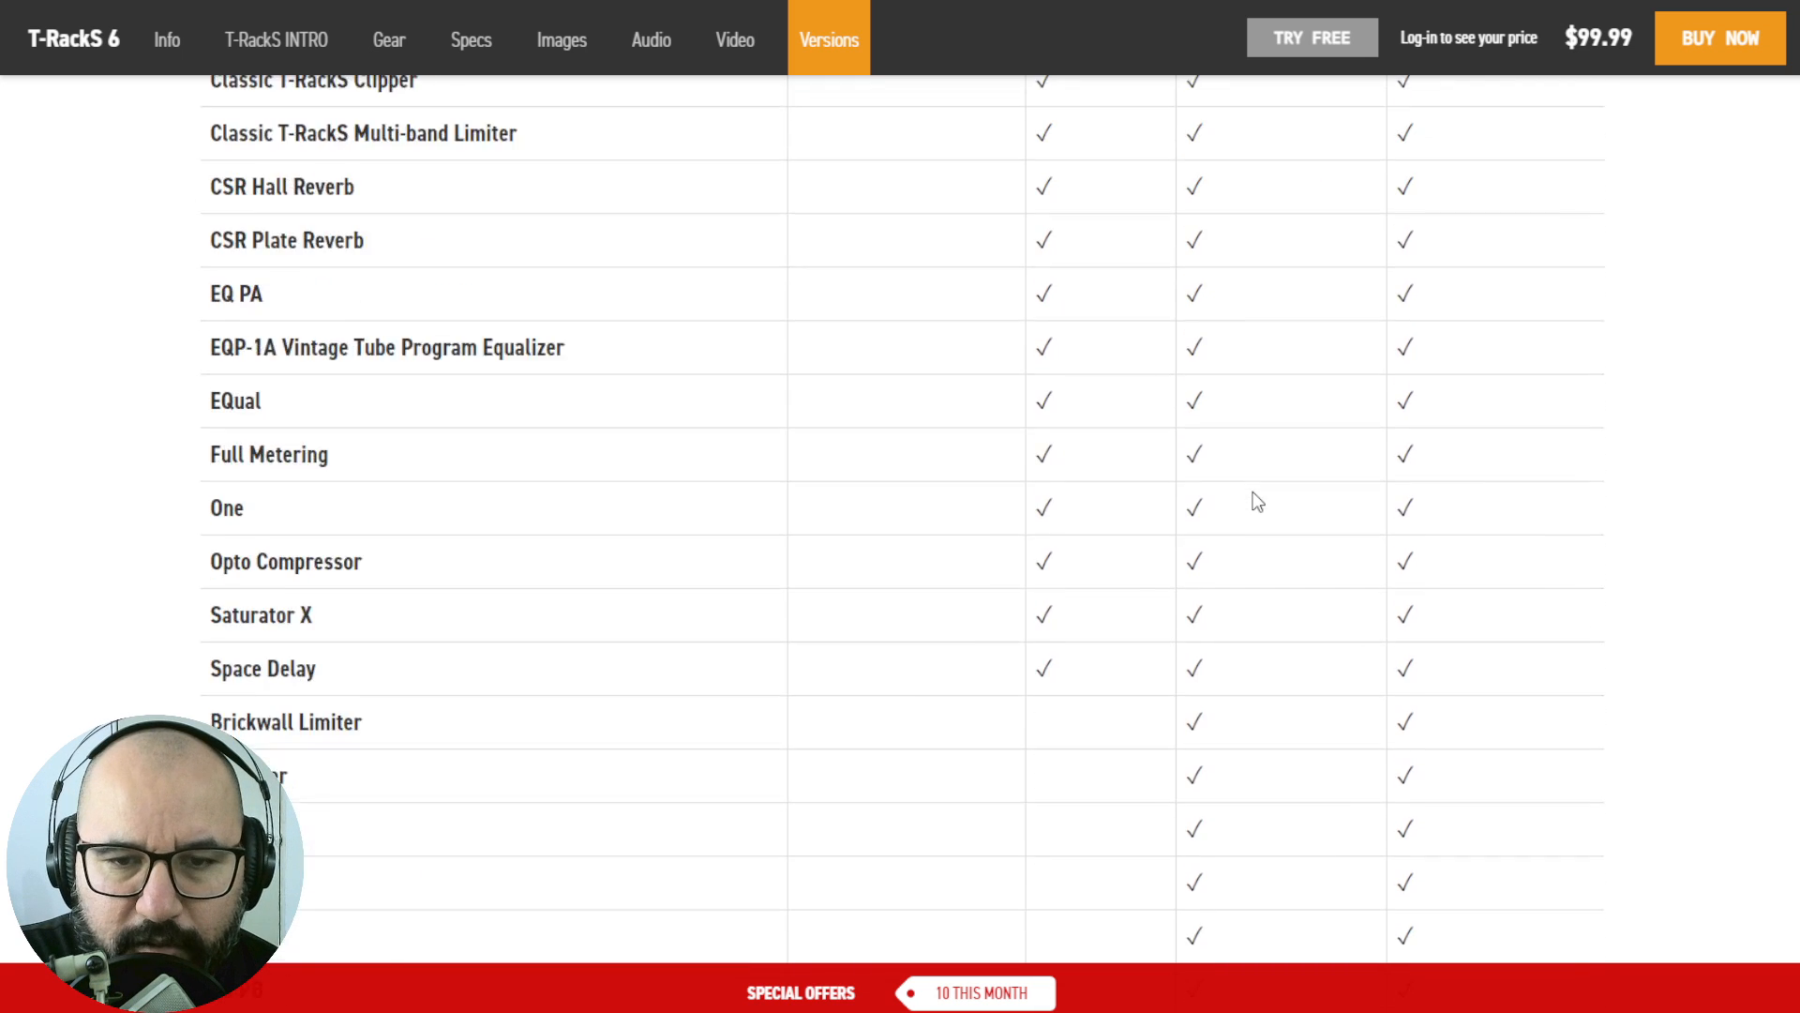
pyautogui.scroll(-10, 1258, 502)
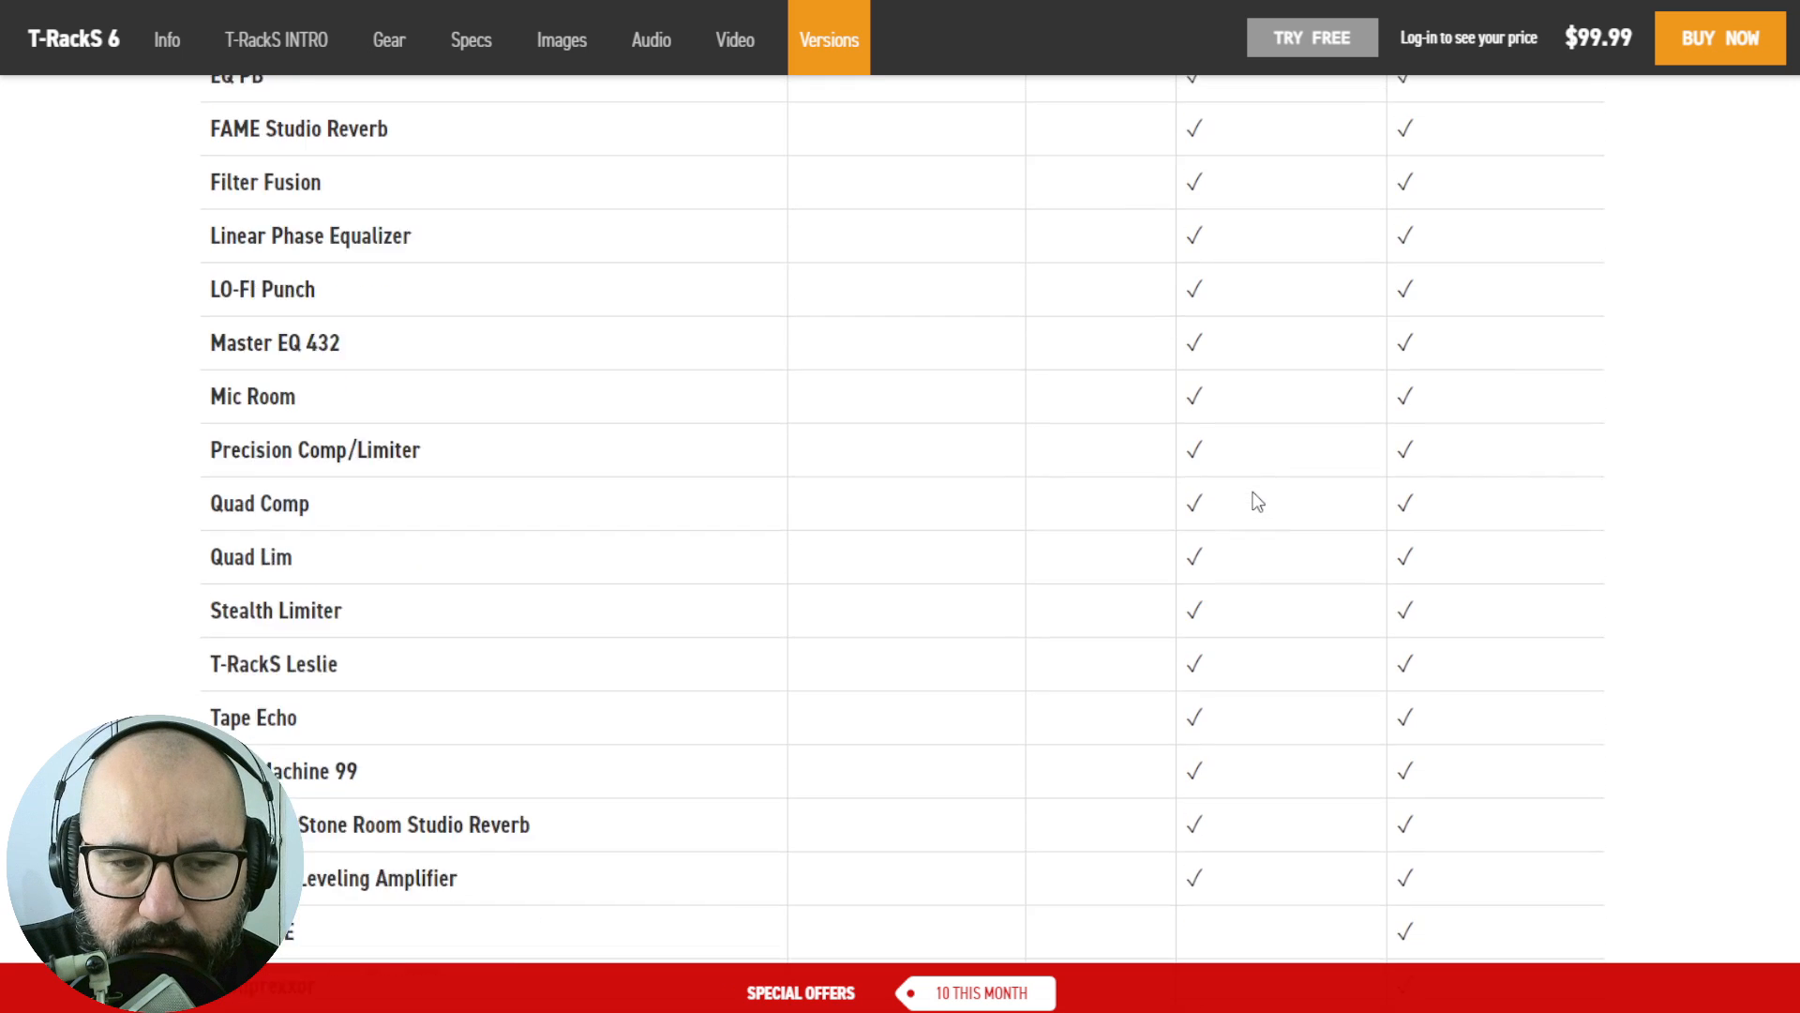
pyautogui.scroll(-4, 1258, 502)
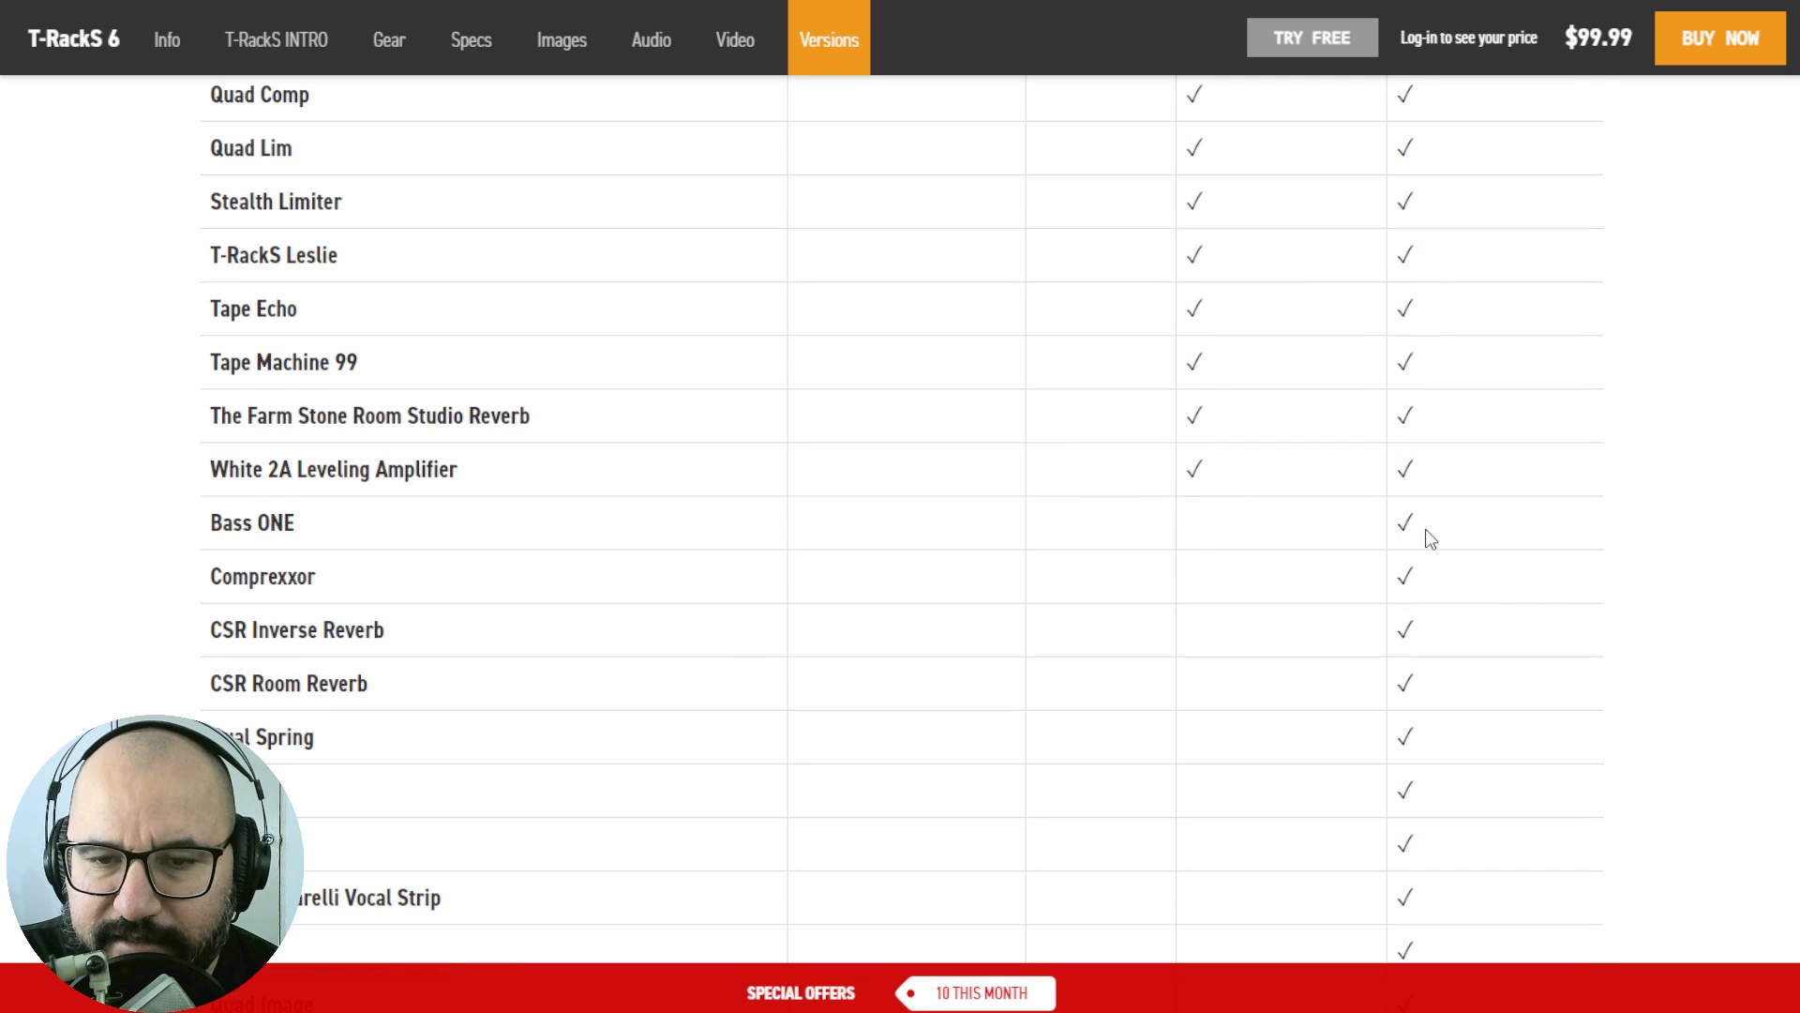
pyautogui.scroll(-1, 1425, 530)
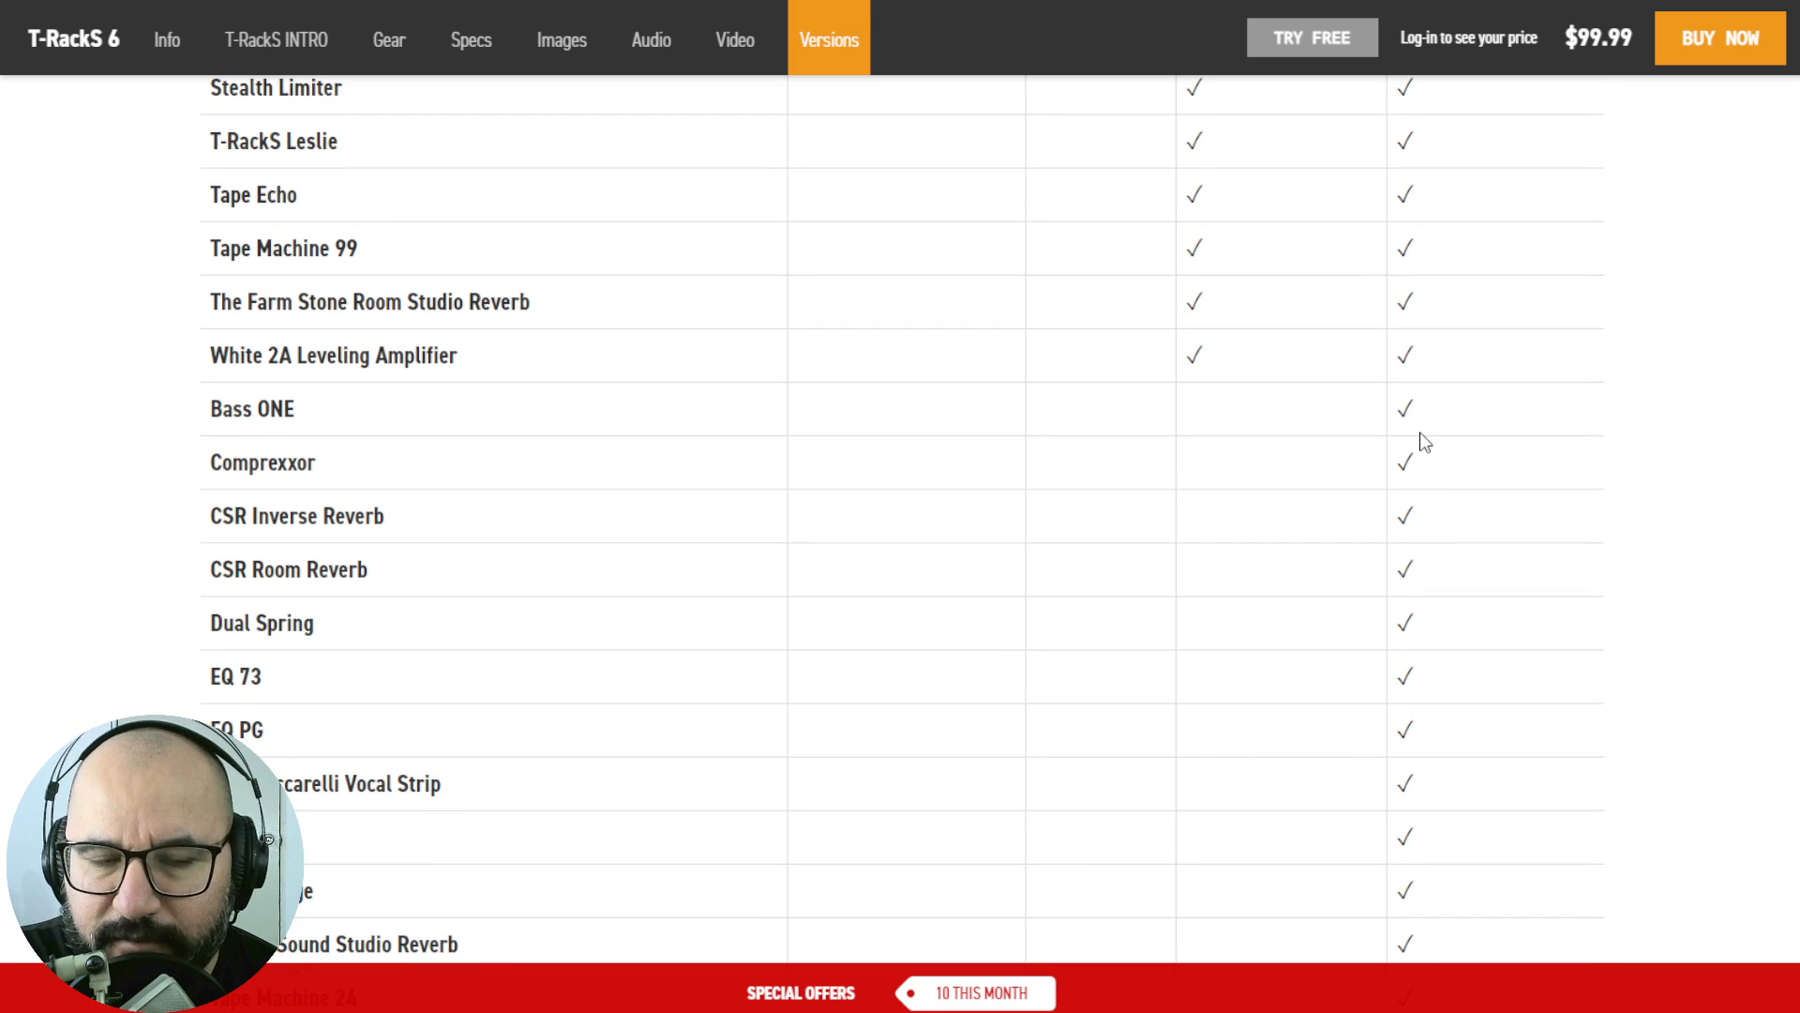
pyautogui.scroll(-4, 314, 442)
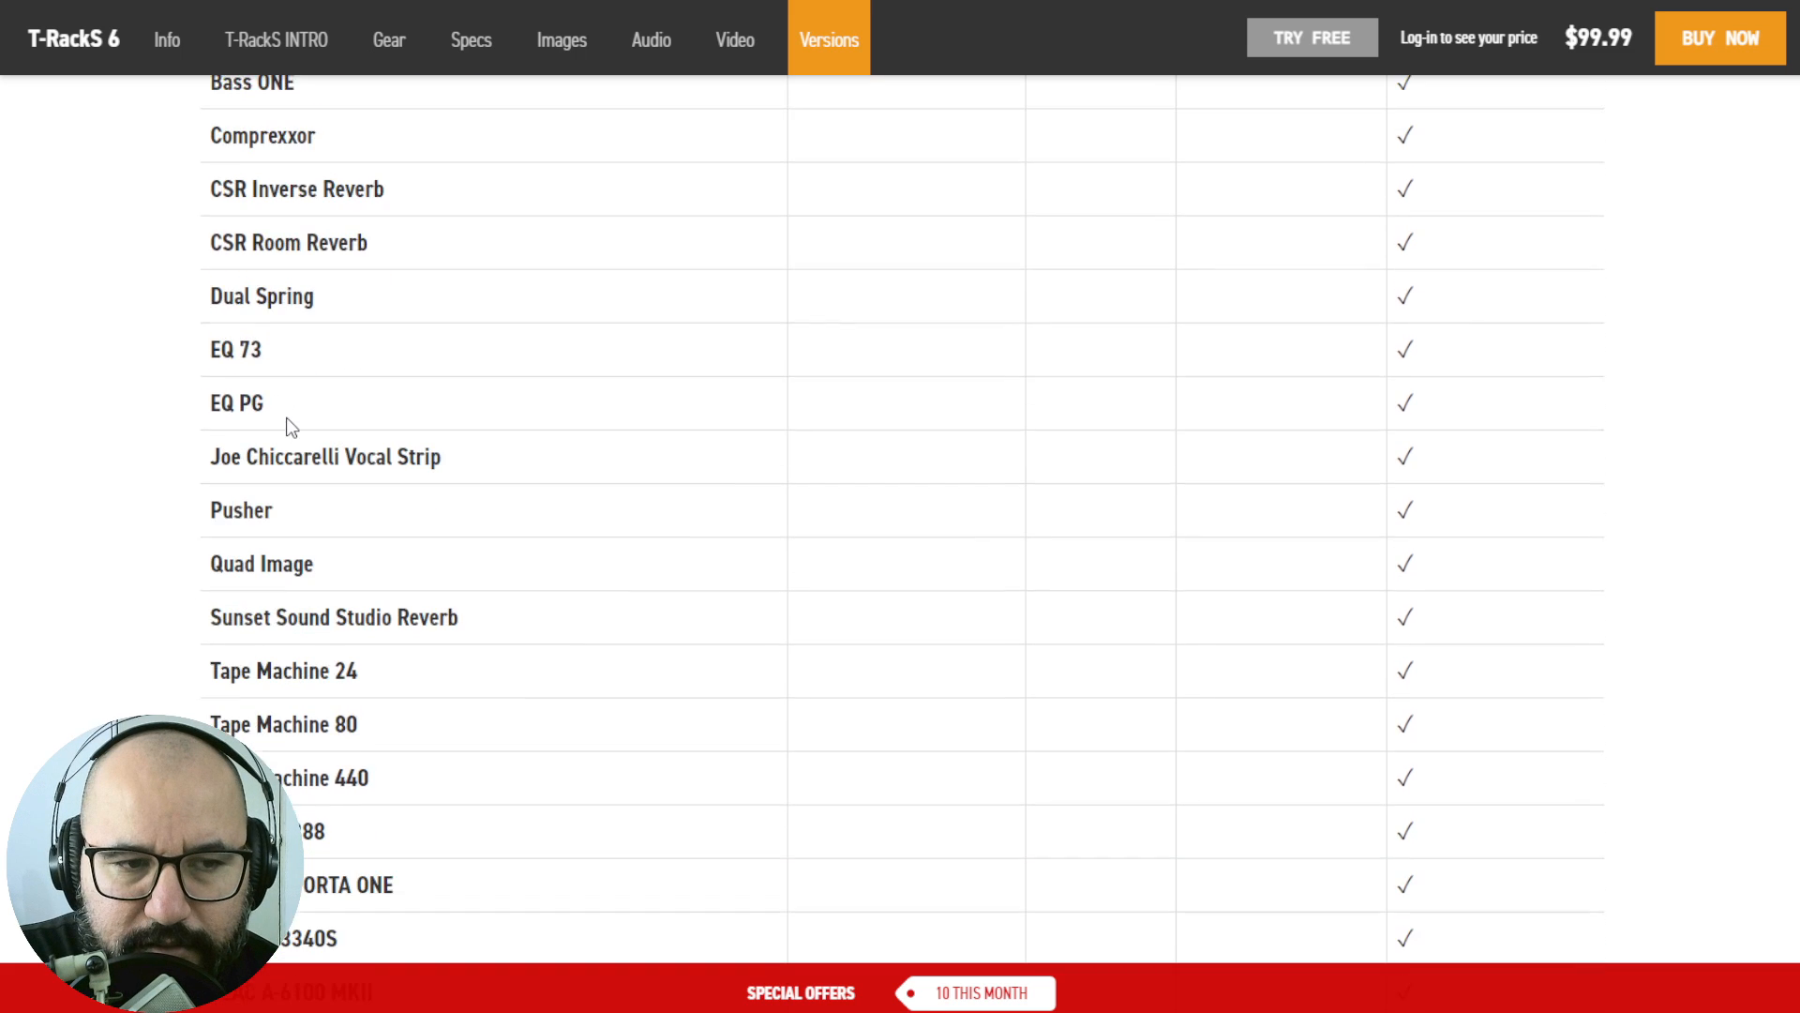
pyautogui.scroll(-3, 291, 427)
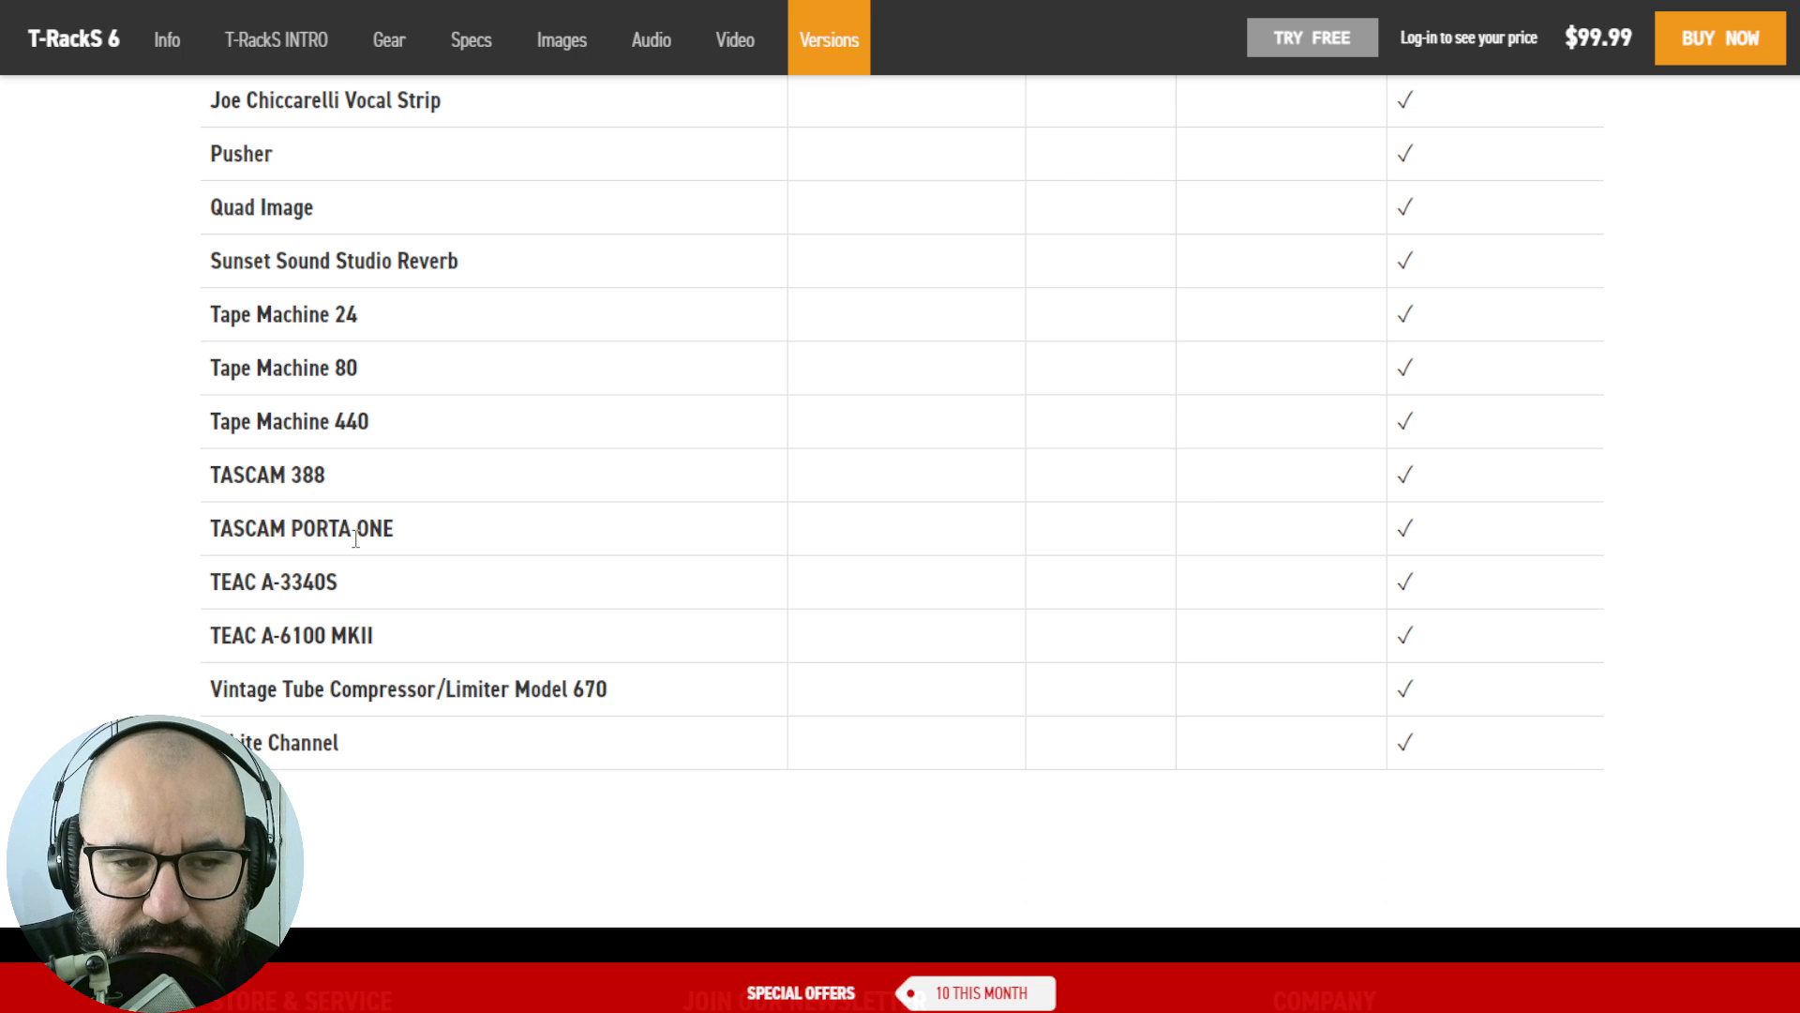
pyautogui.scroll(10, 1397, 642)
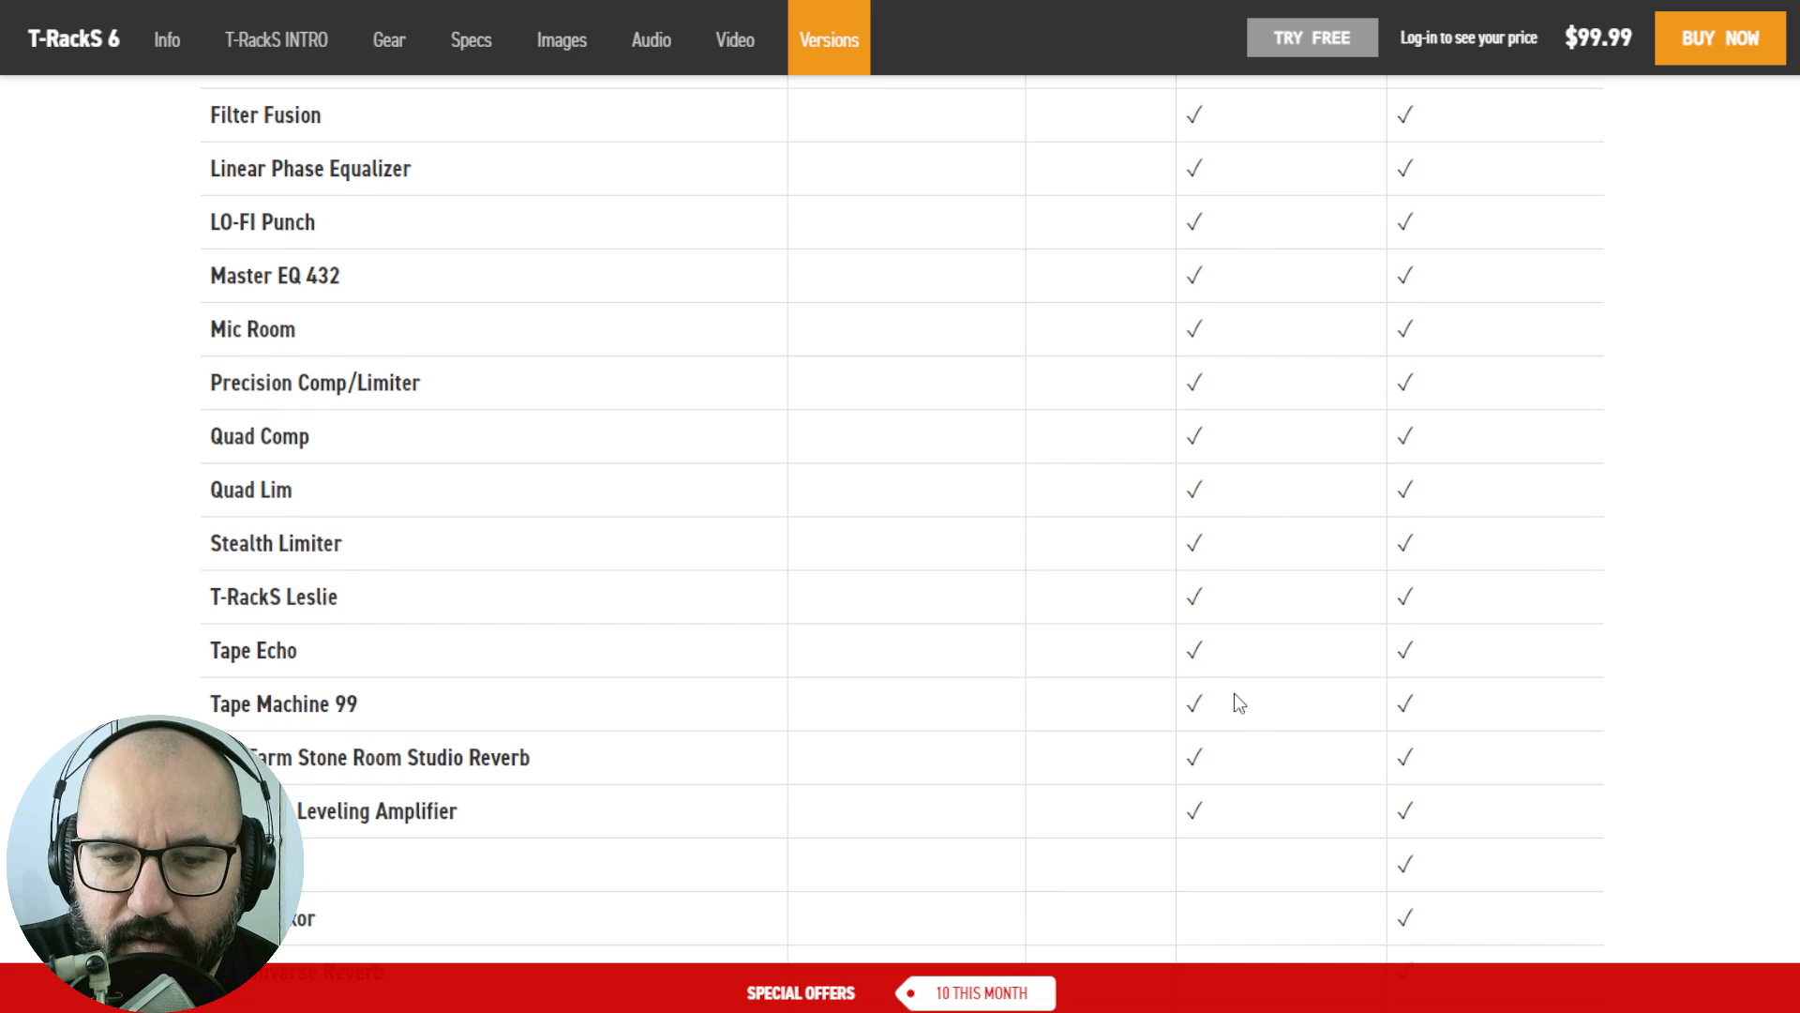
pyautogui.scroll(1, 1234, 700)
pyautogui.scroll(15, 1334, 690)
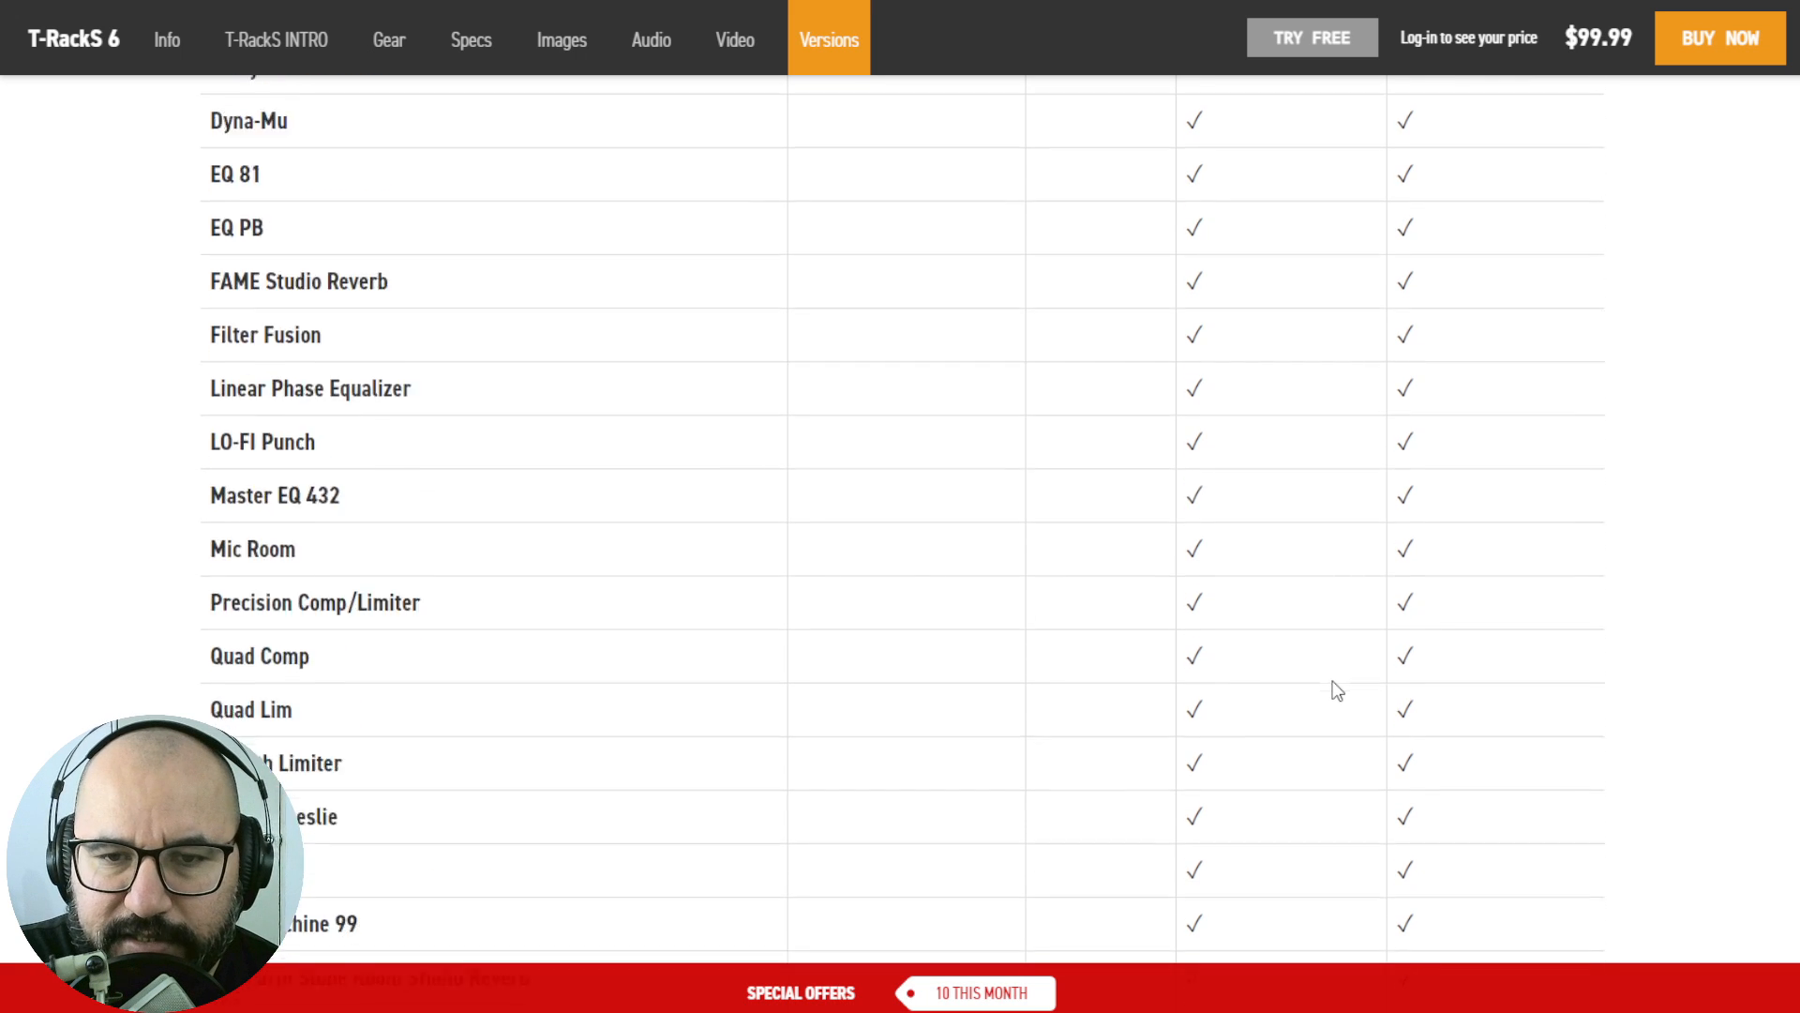
pyautogui.scroll(-1, 1337, 690)
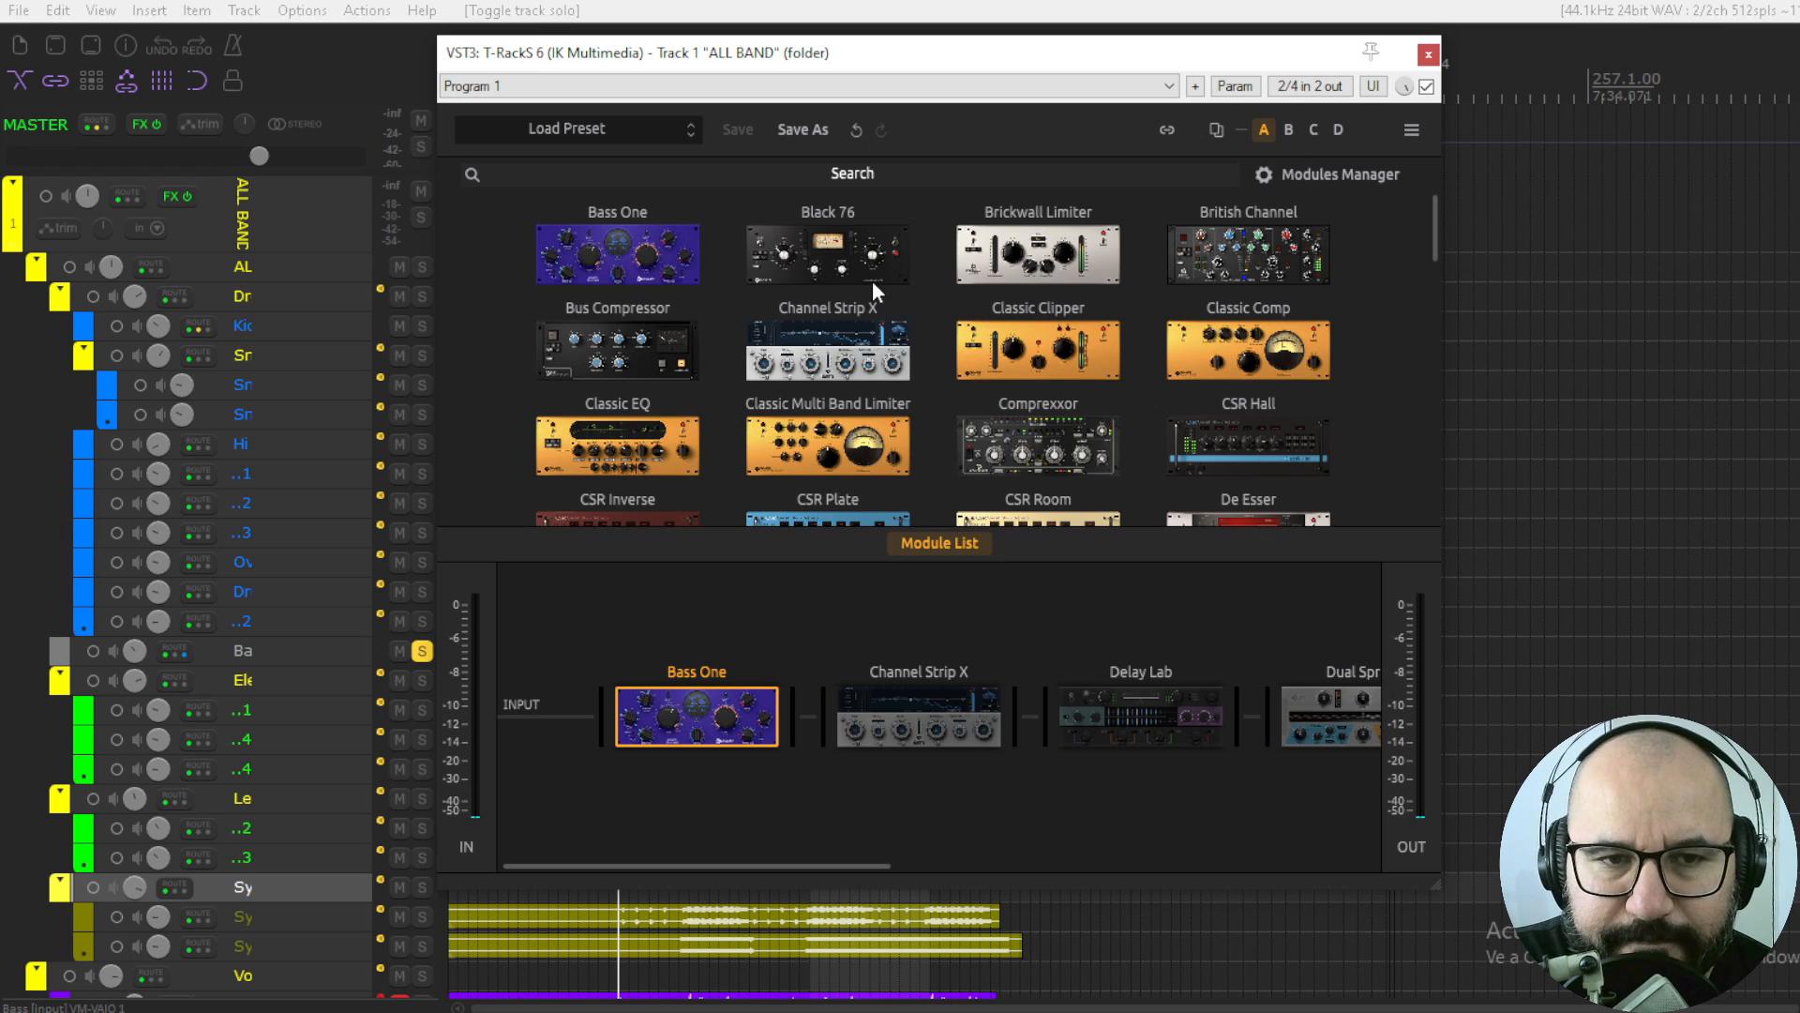
# - Switch to the T-RackS 6 plugin in REAPER, browse the available modules, and return to the Bass One controls
pyautogui.moveTo(1435, 225)
pyautogui.mouseDown()
pyautogui.moveTo(1439, 508)
pyautogui.moveTo(1443, 208)
pyautogui.mouseUp()
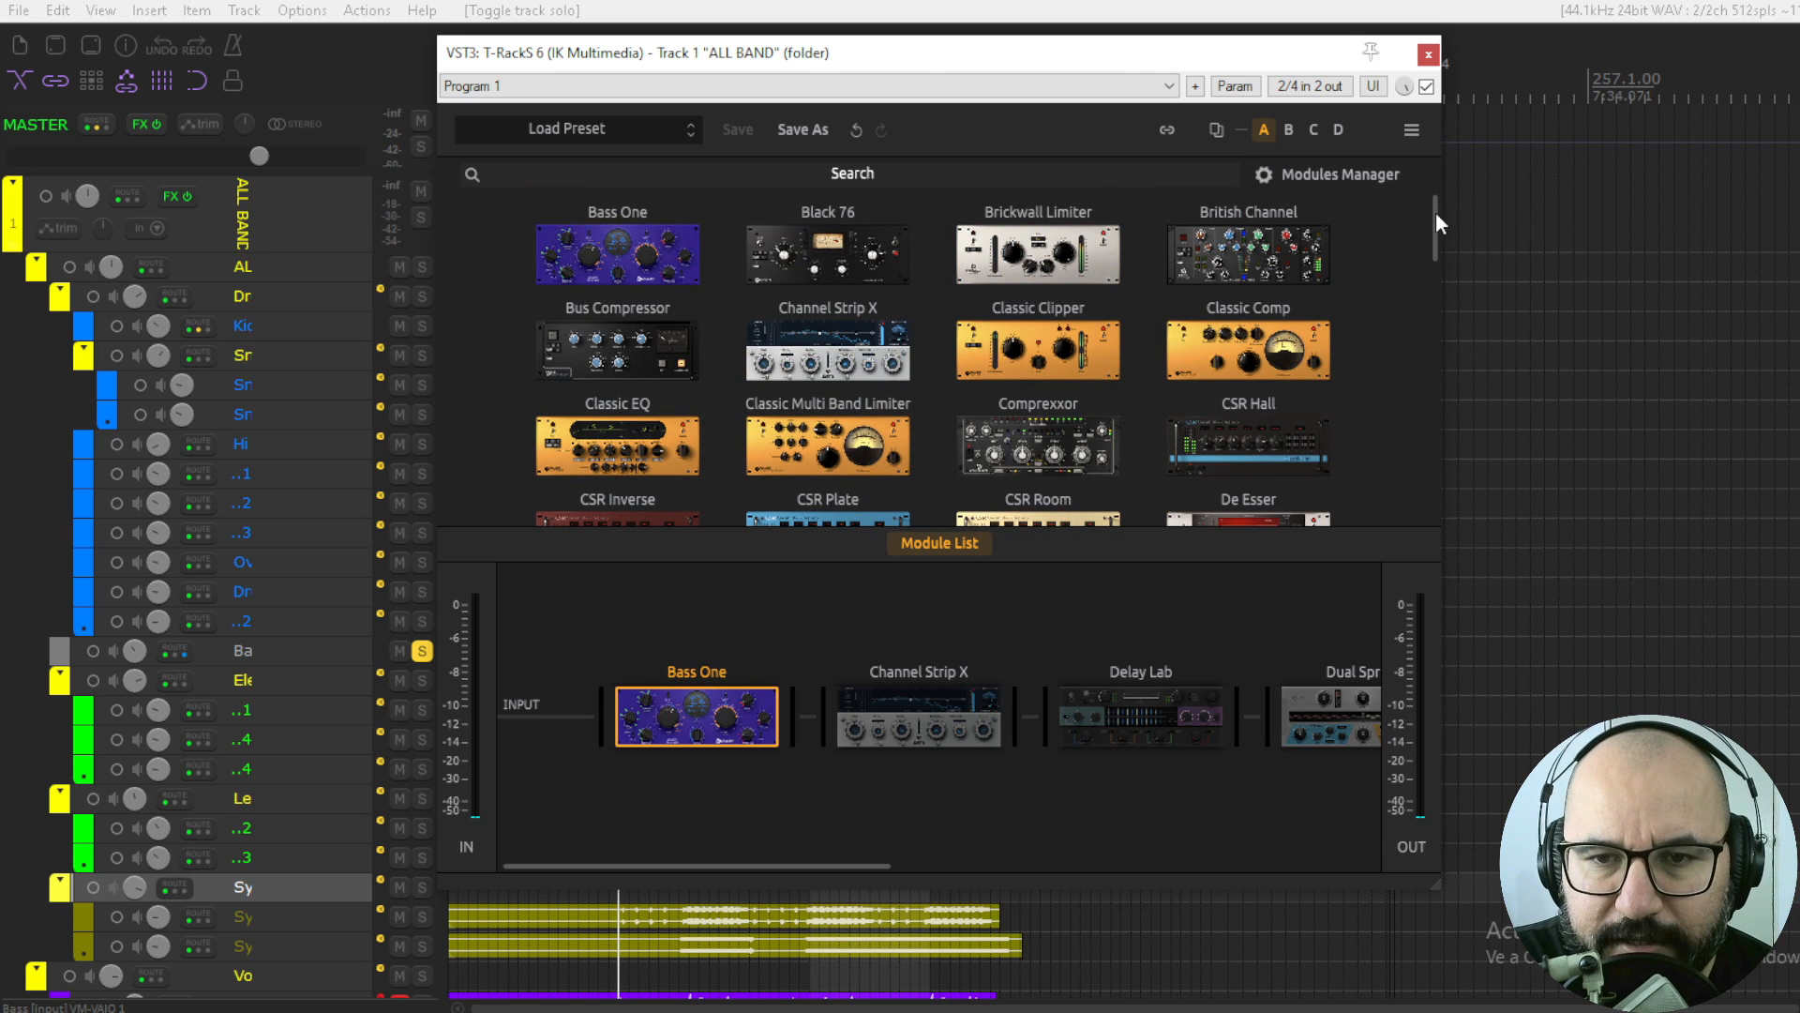
pyautogui.click(956, 541)
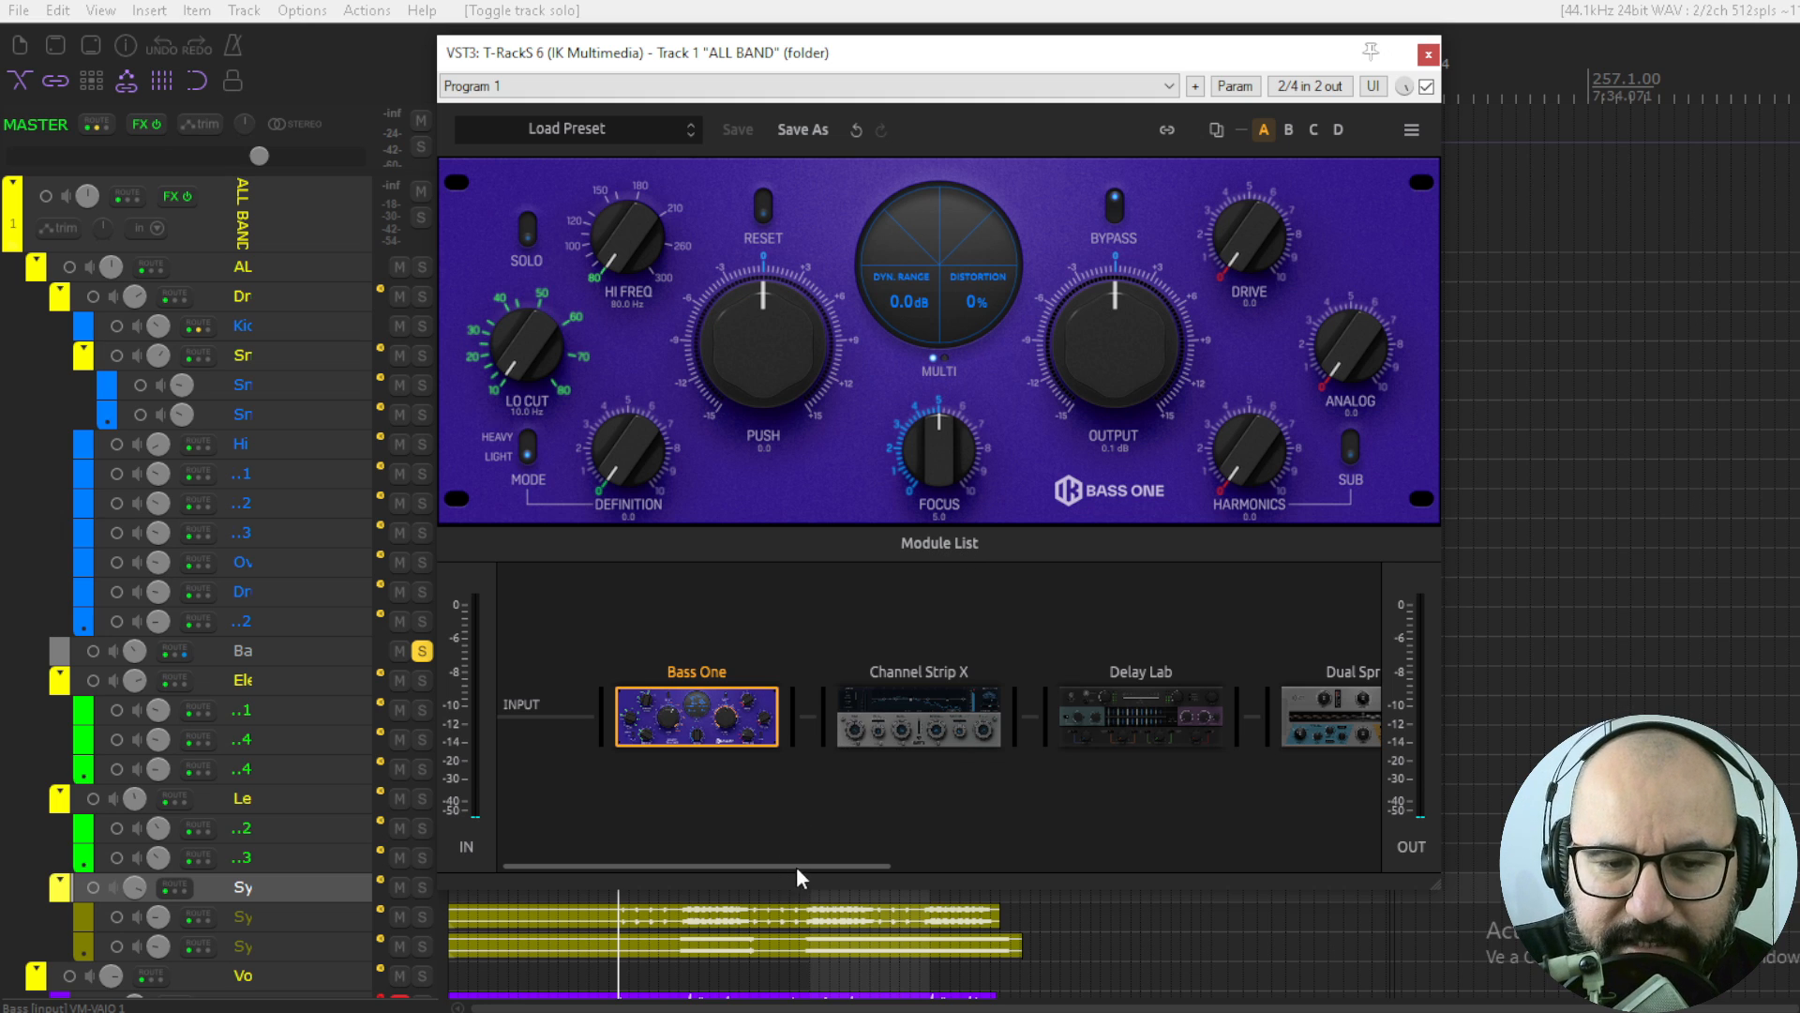
# - View the Channel Strip X, Delay Lab and Dual Spring modules in the chain and return to the chain's start
pyautogui.moveTo(796, 866)
pyautogui.mouseDown()
pyautogui.moveTo(1037, 865)
pyautogui.moveTo(767, 866)
pyautogui.mouseUp()
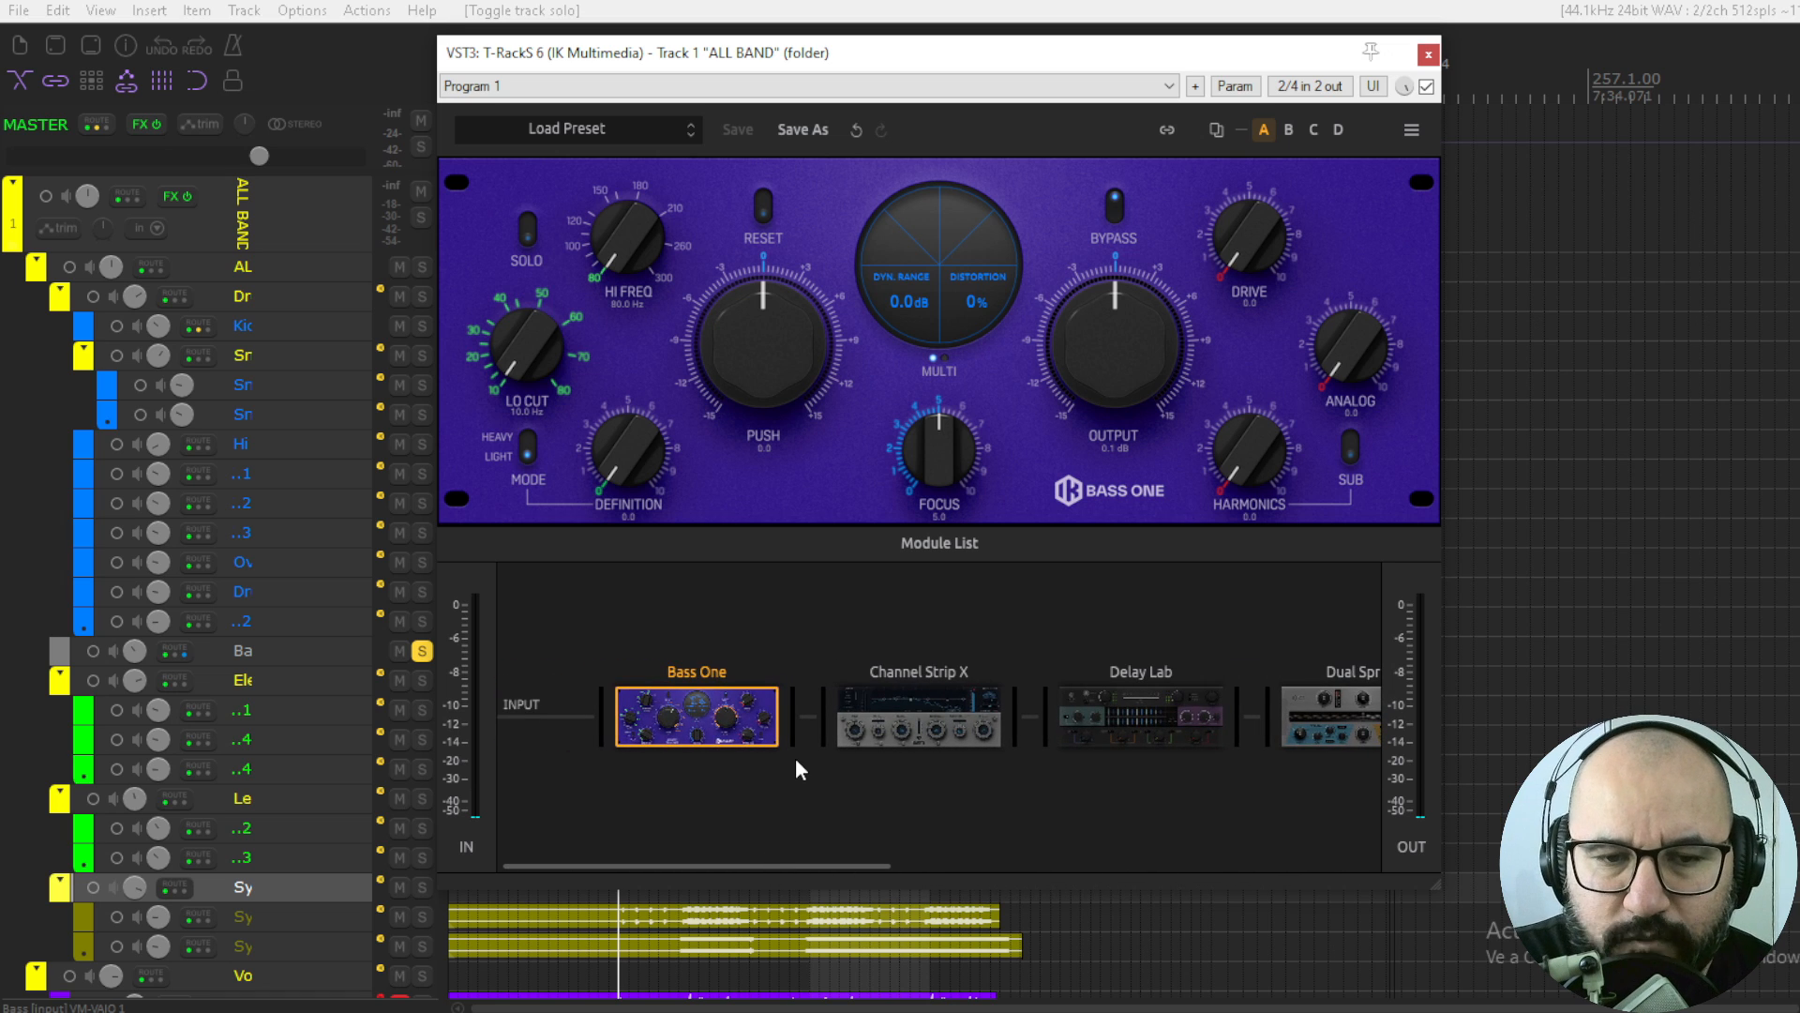
pyautogui.moveTo(769, 862); pyautogui.dragTo(906, 868)
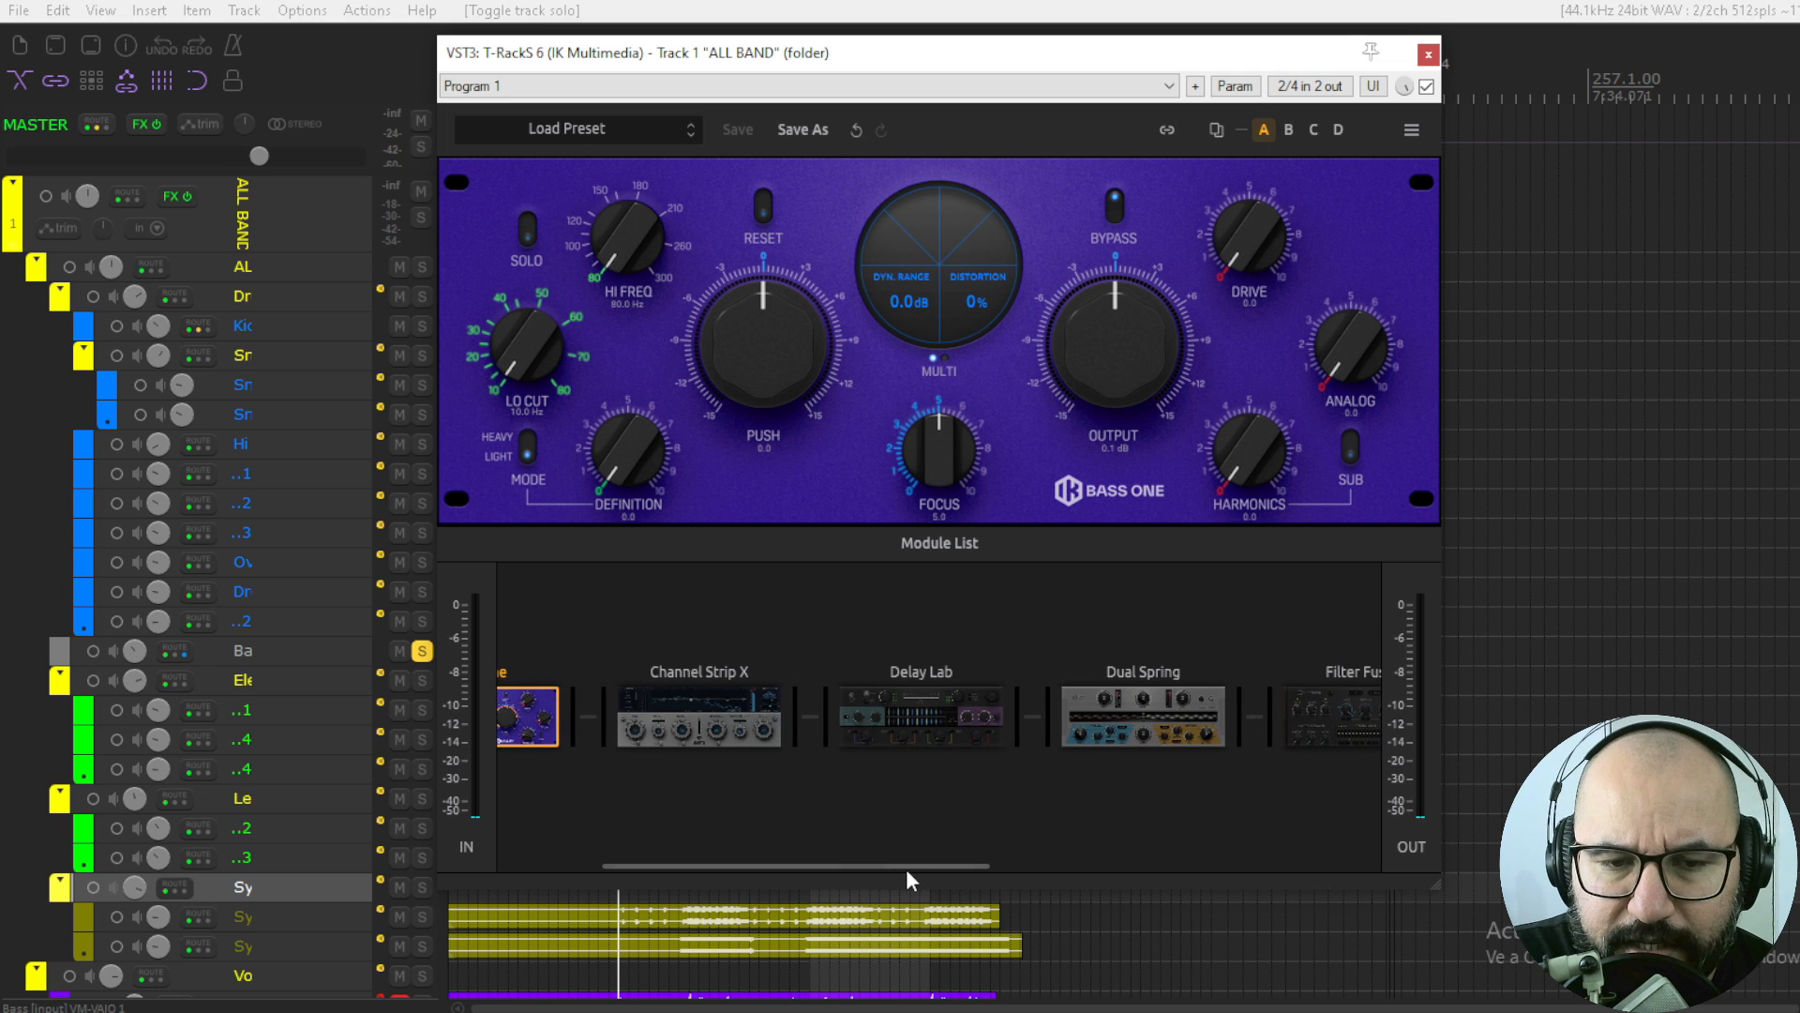
pyautogui.click(709, 718)
pyautogui.click(922, 706)
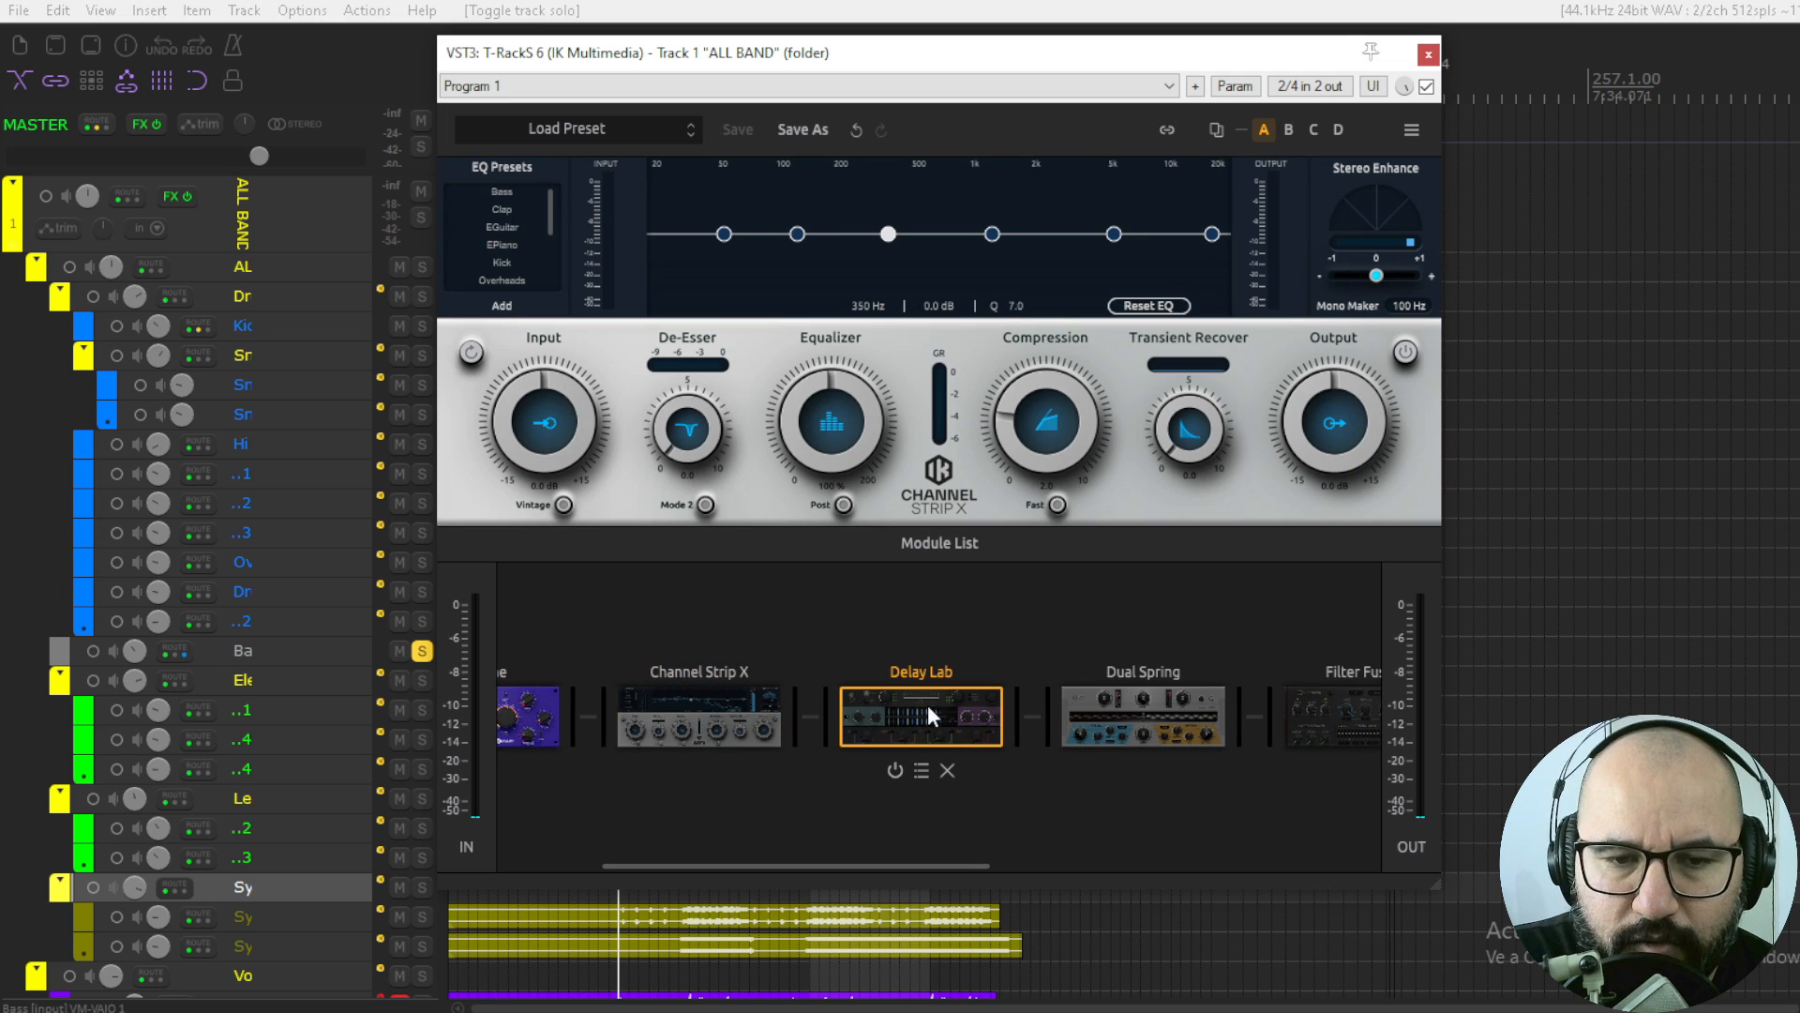
pyautogui.click(1133, 707)
pyautogui.moveTo(876, 863); pyautogui.dragTo(760, 864)
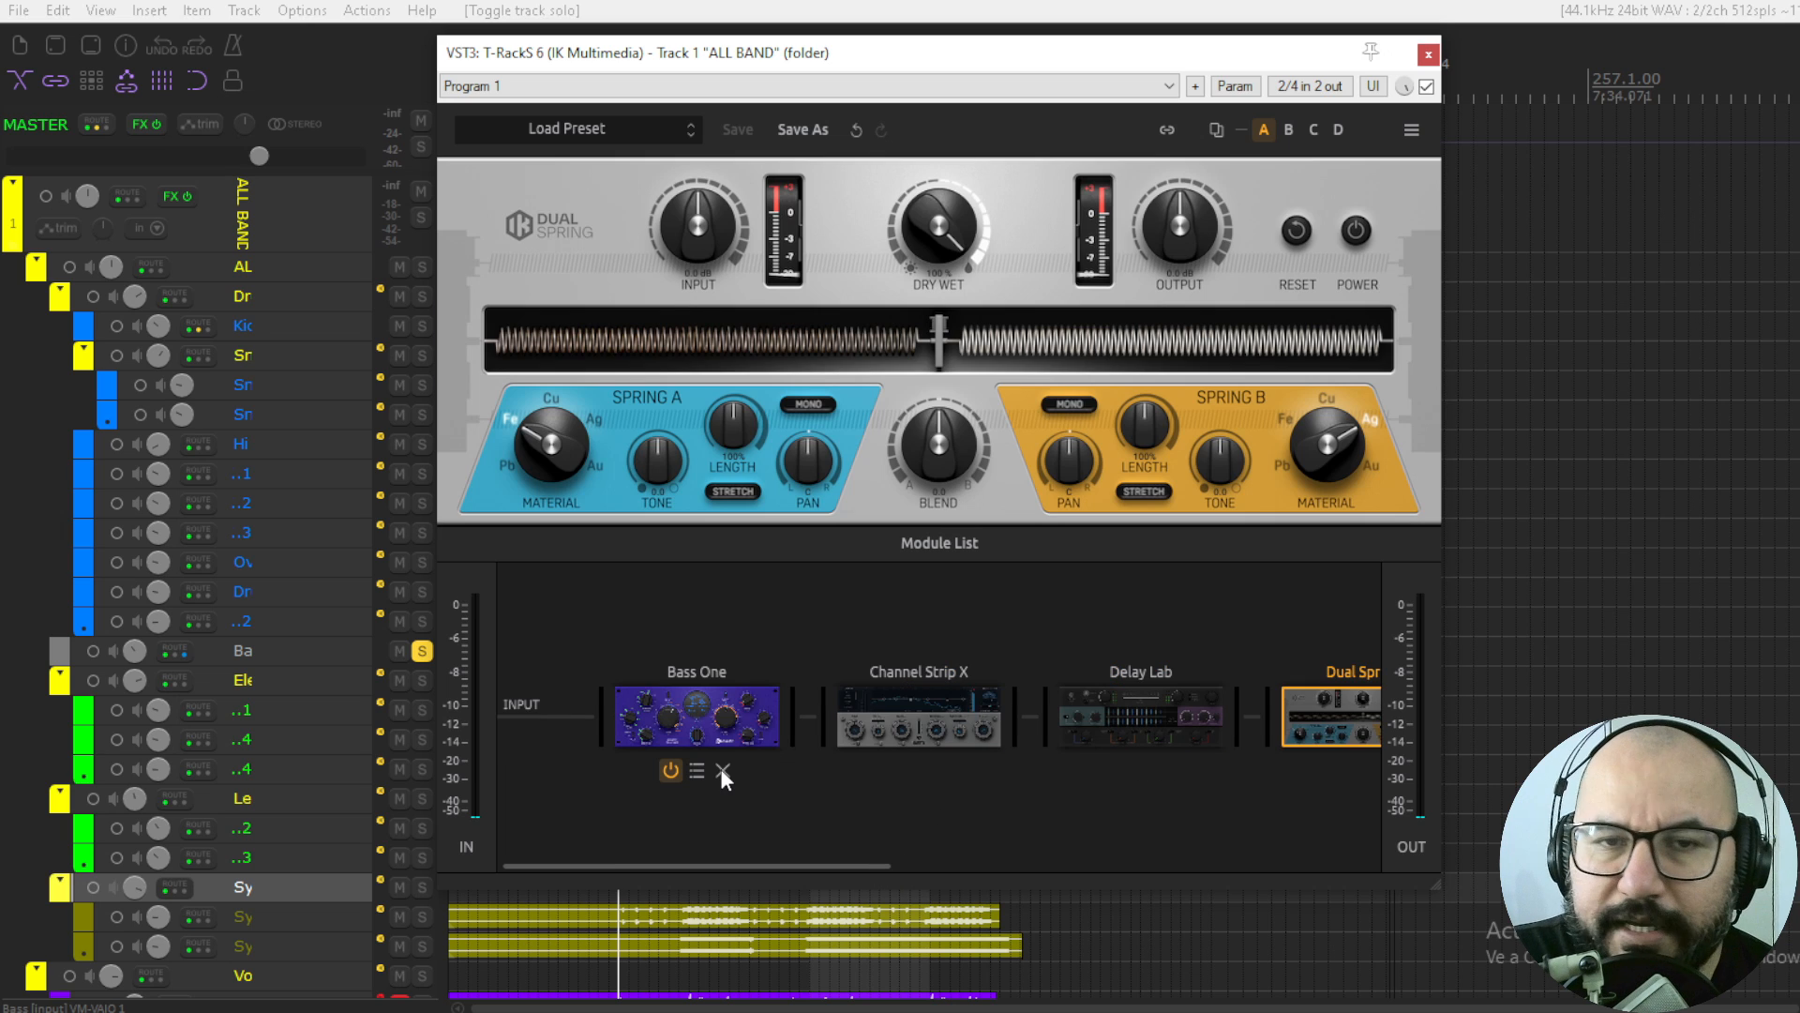
# - Select the Bass One module in the chain and toggle its power on and off
pyautogui.moveTo(945, 736)
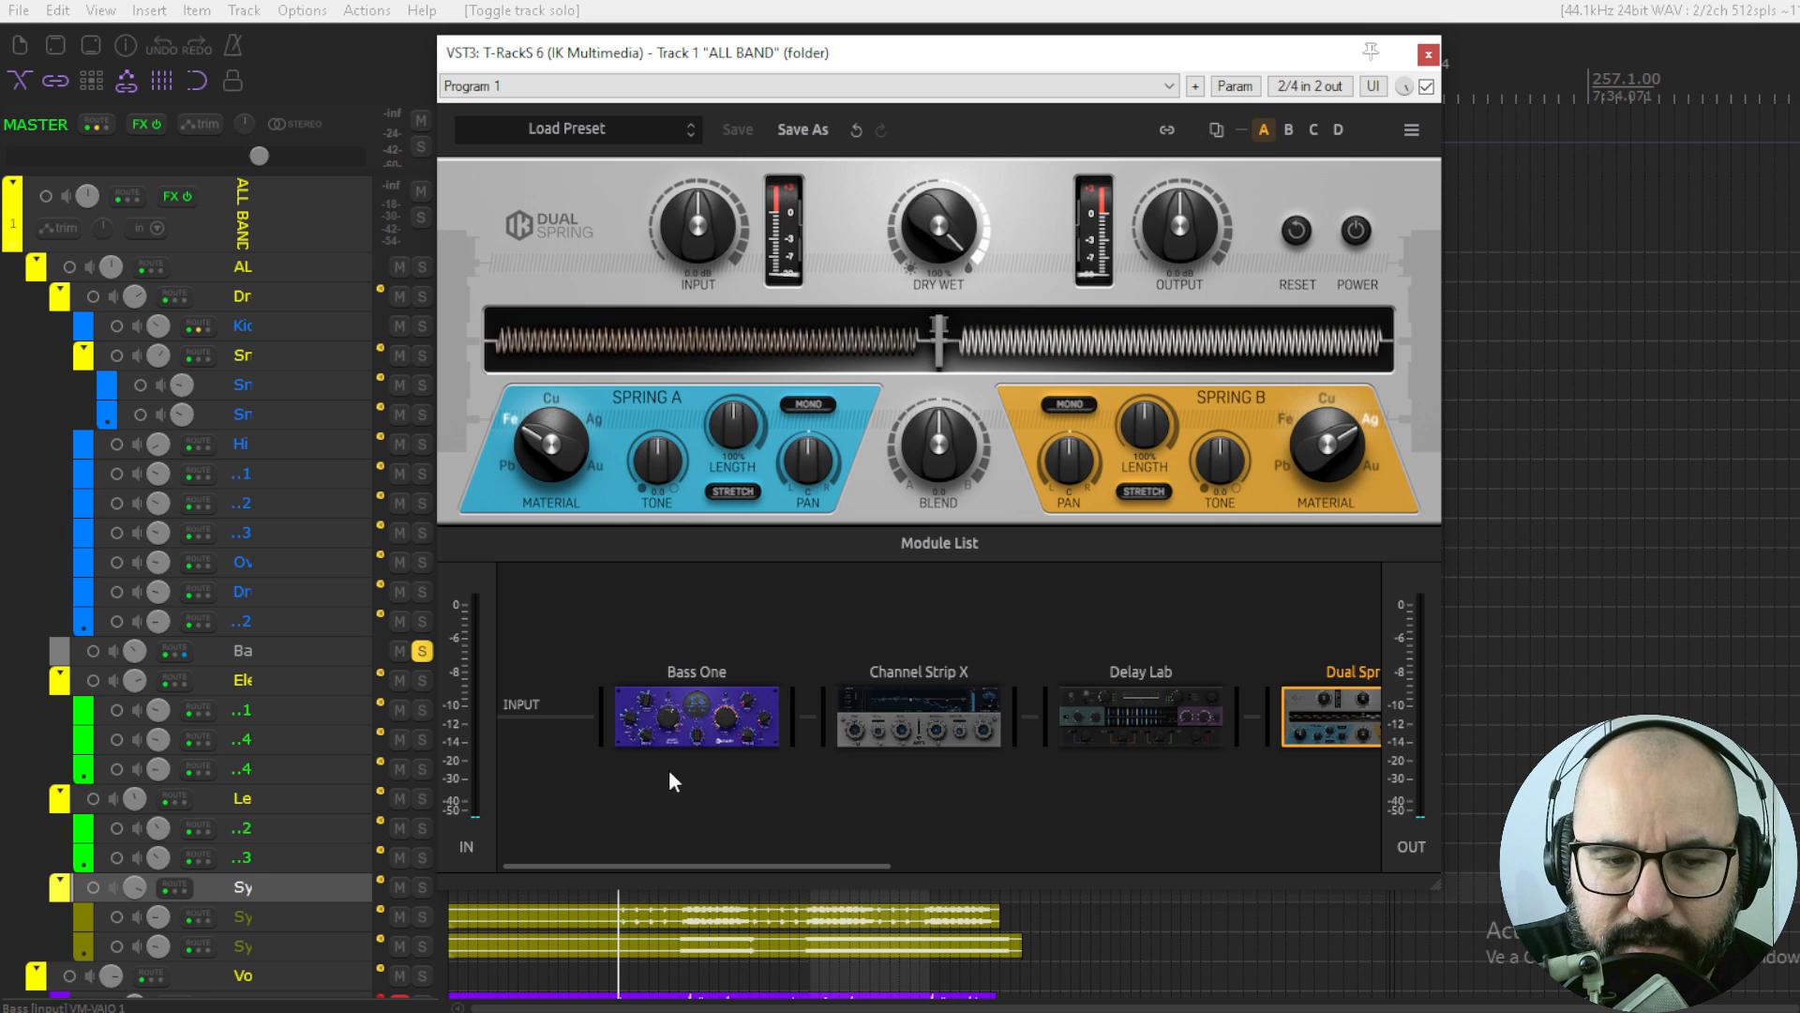
pyautogui.moveTo(666, 777)
pyautogui.click(668, 722)
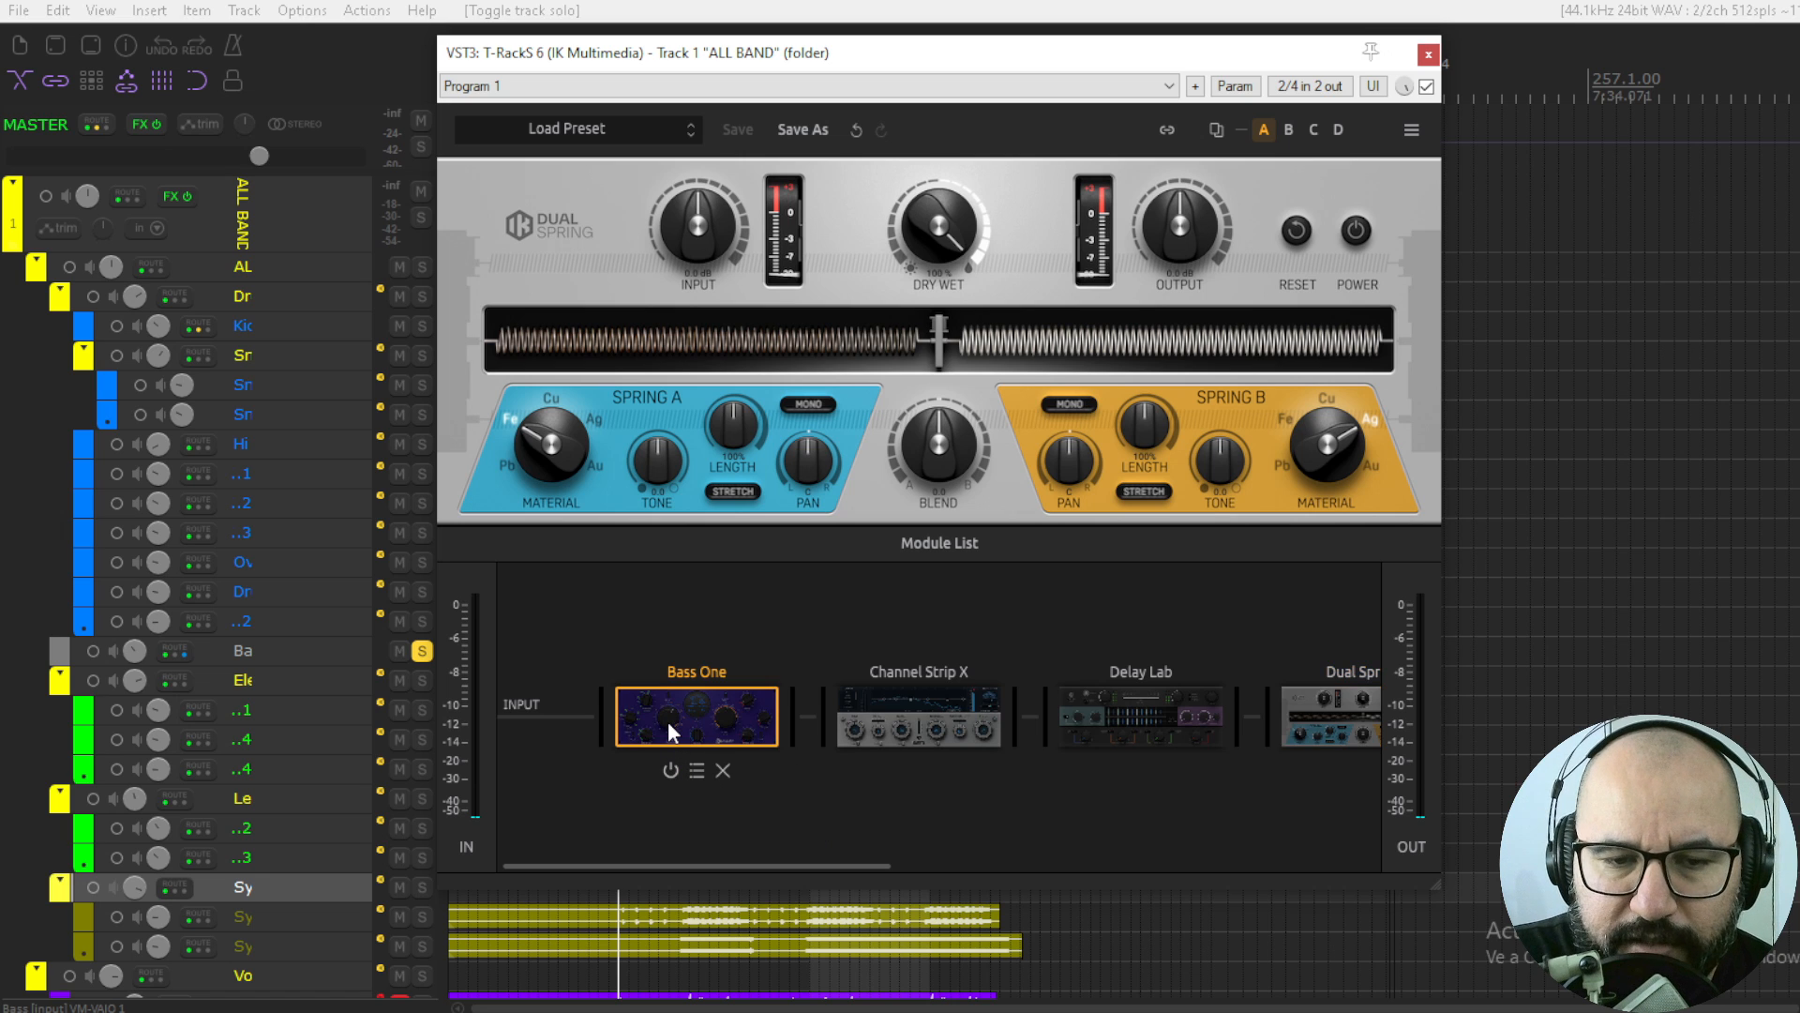
pyautogui.click(670, 771)
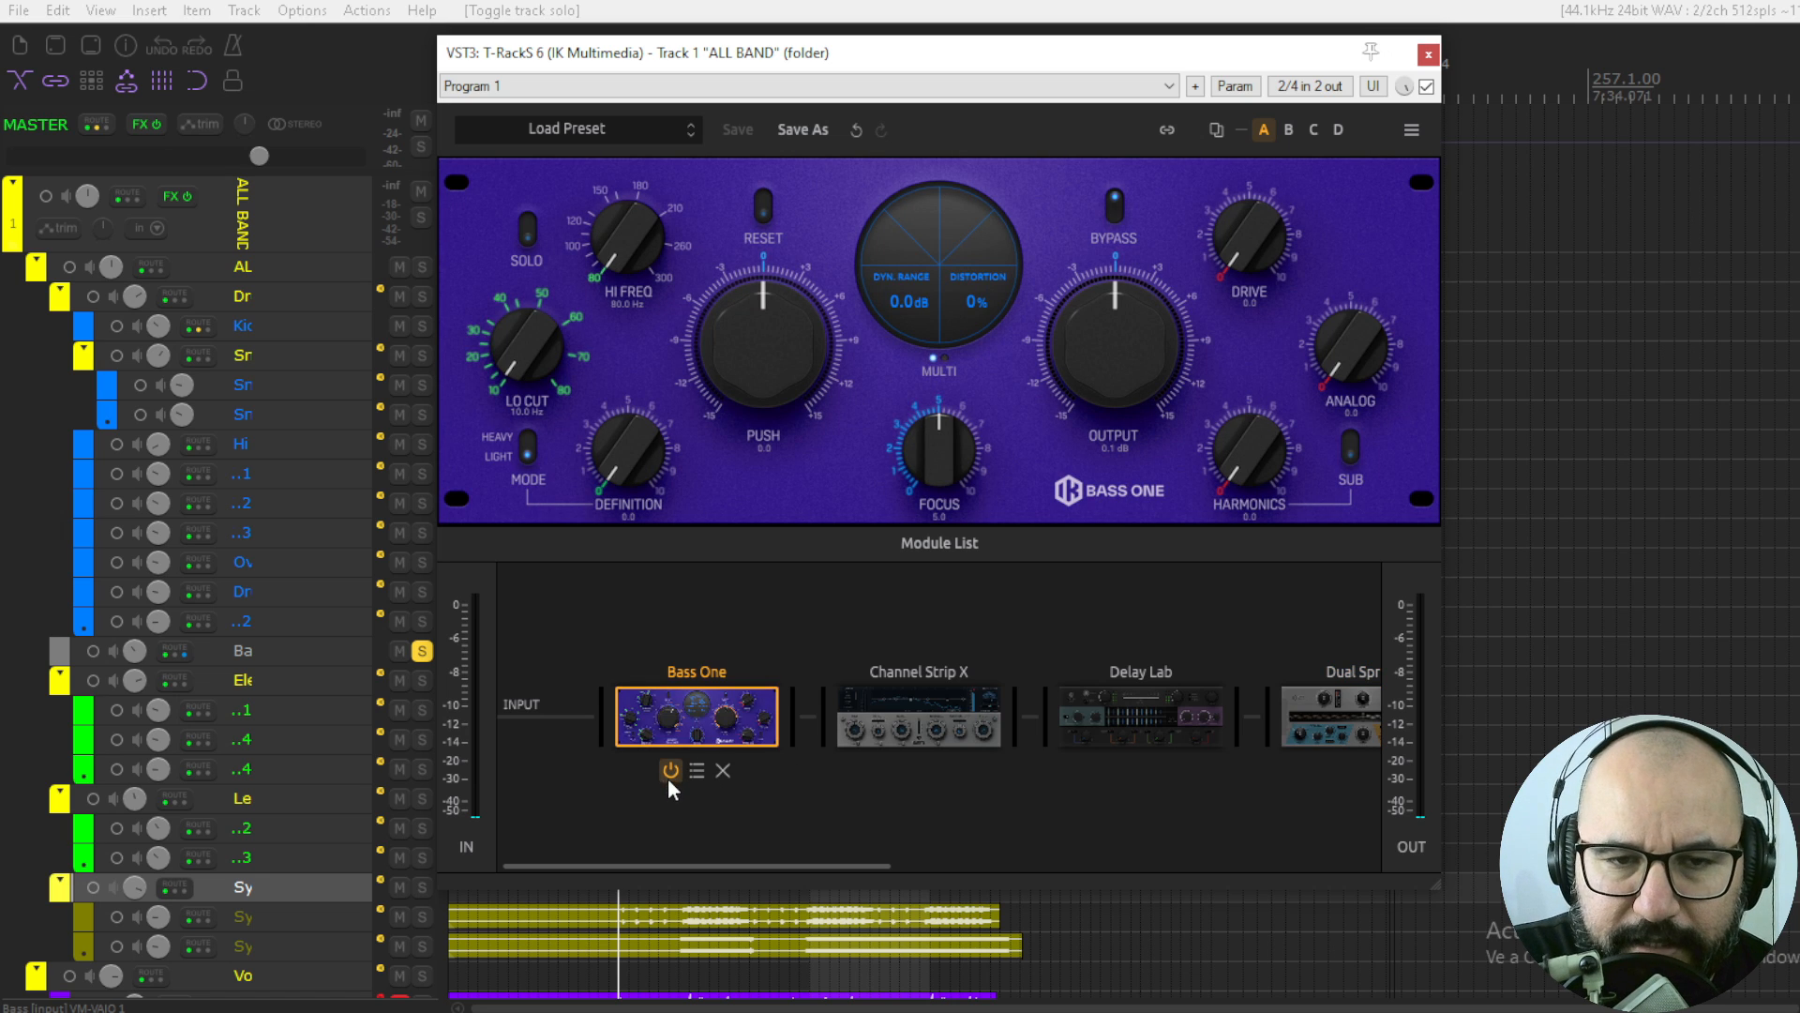
pyautogui.click(670, 770)
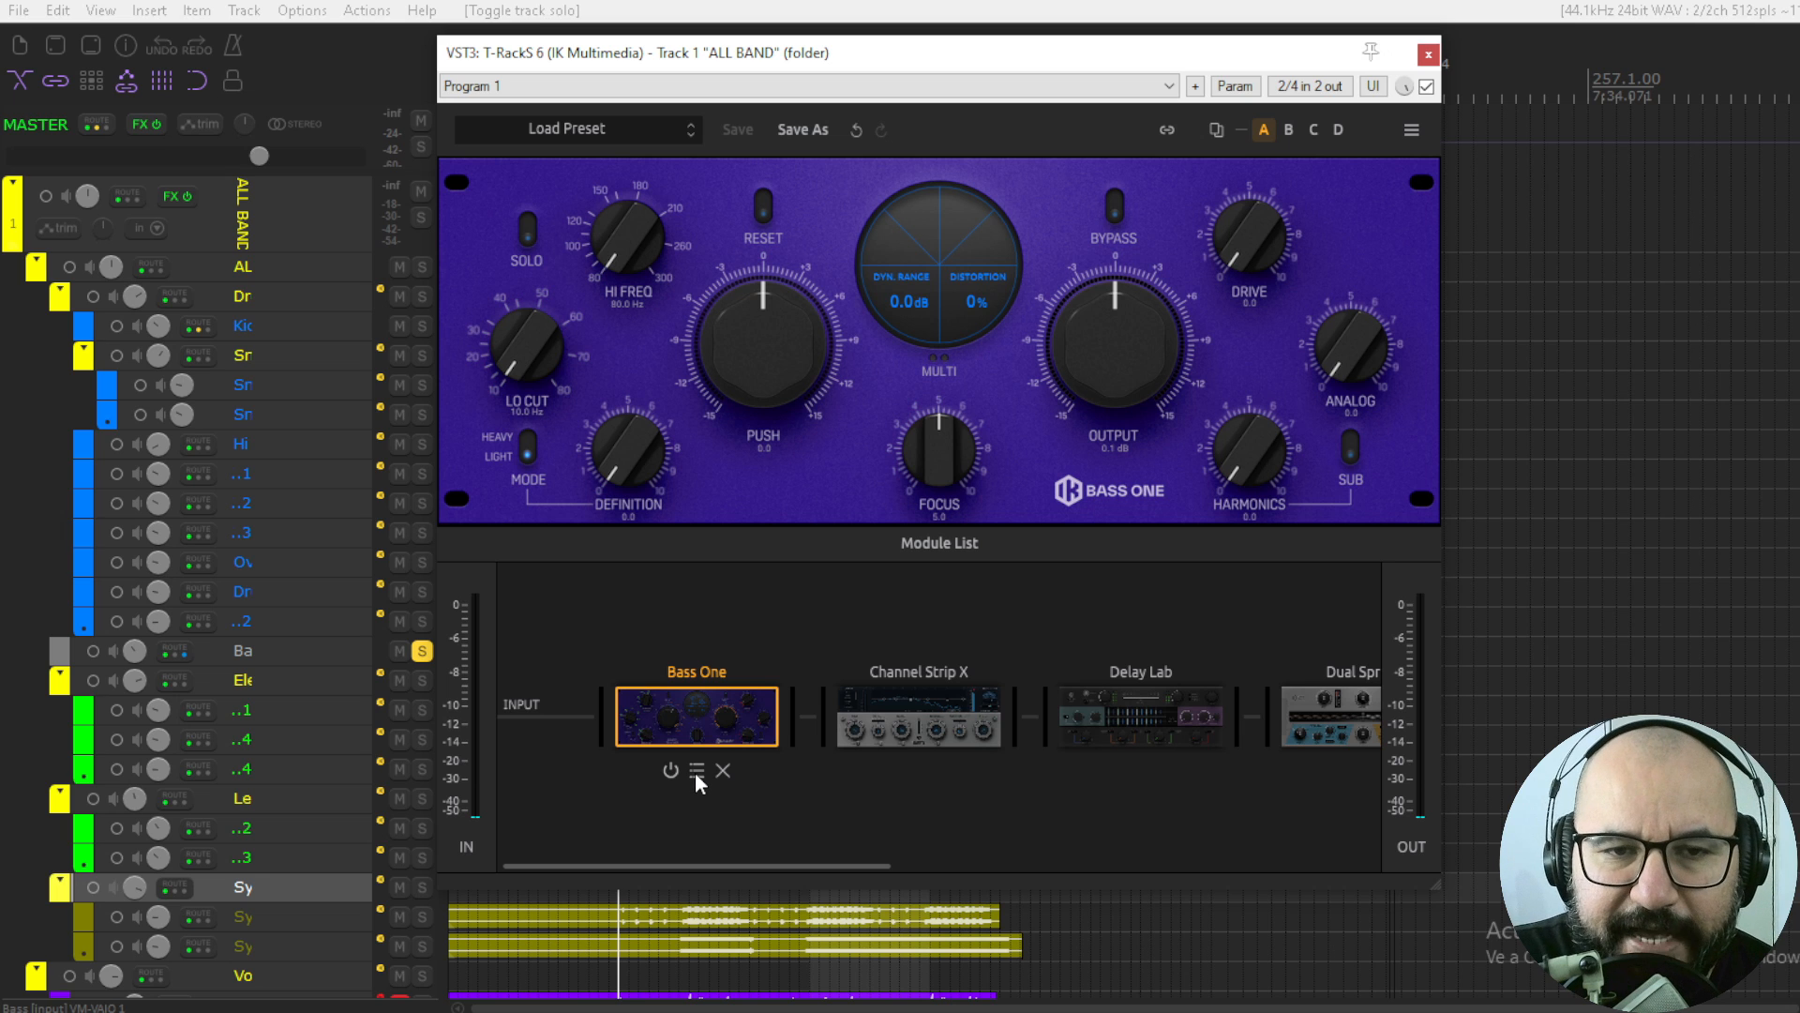
# - Open the module list for the Bass One slot, look over its search field and modules, and close it
pyautogui.click(696, 770)
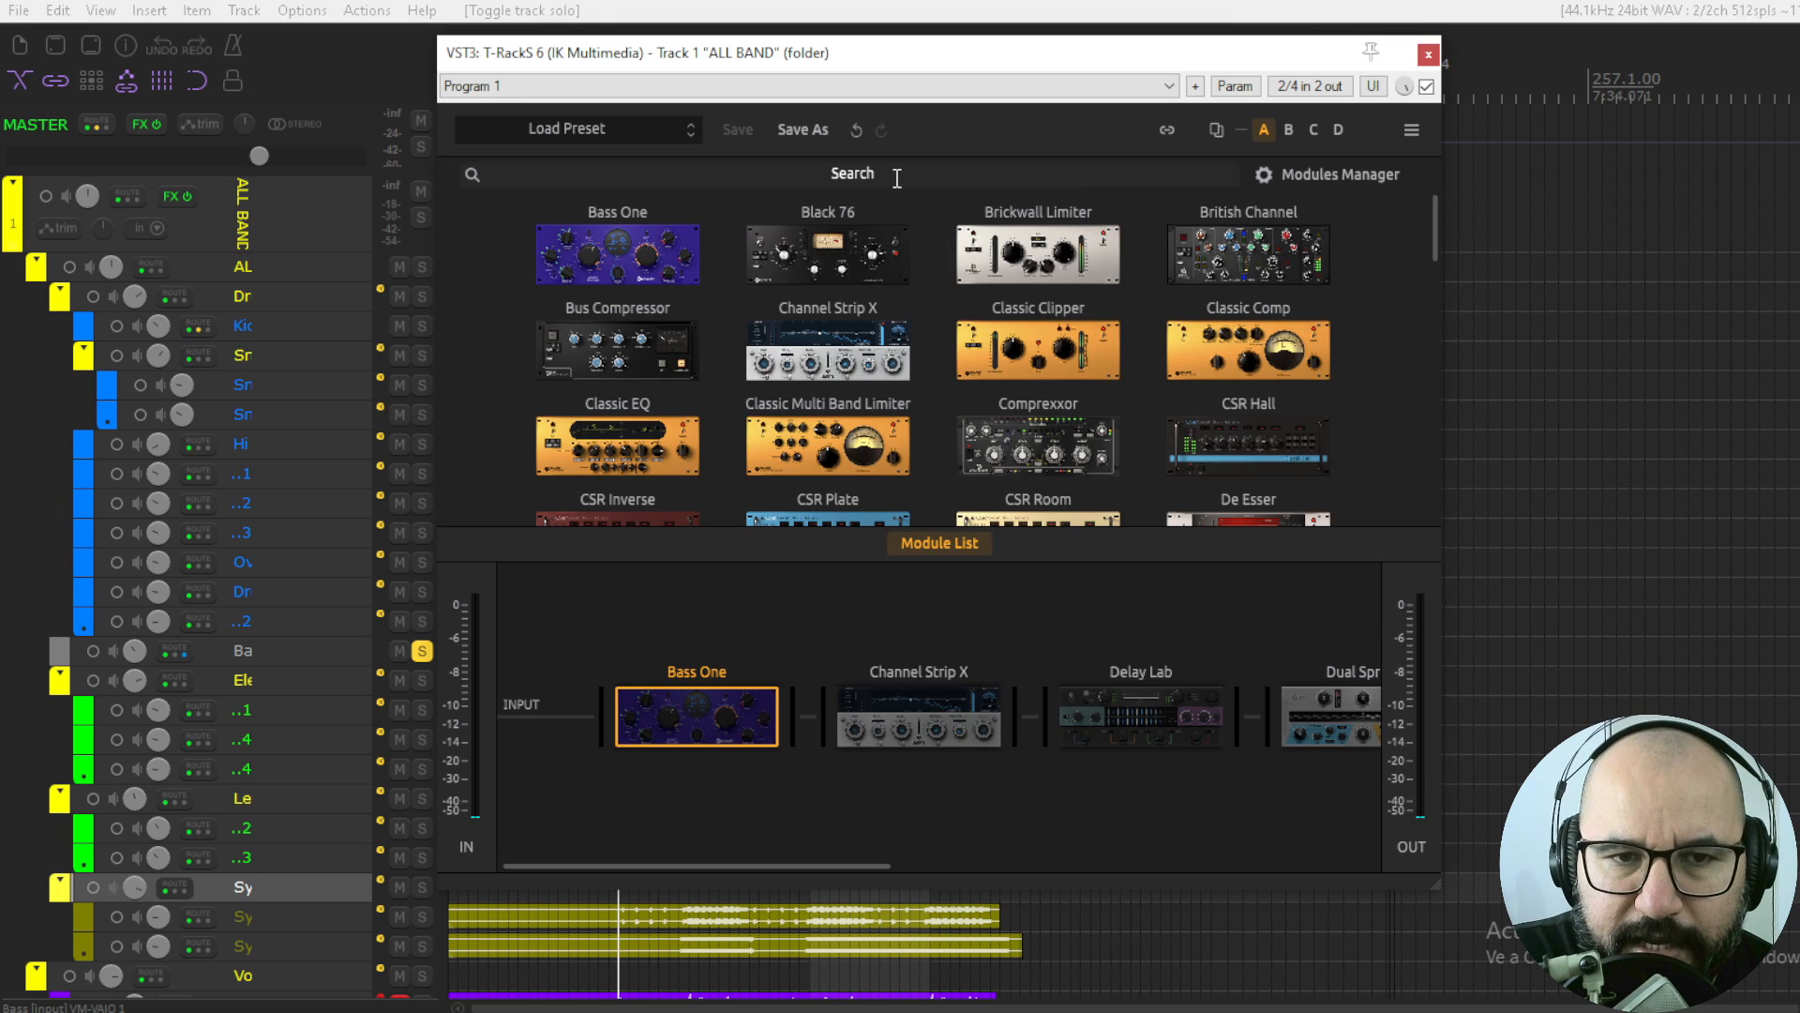
pyautogui.click(896, 179)
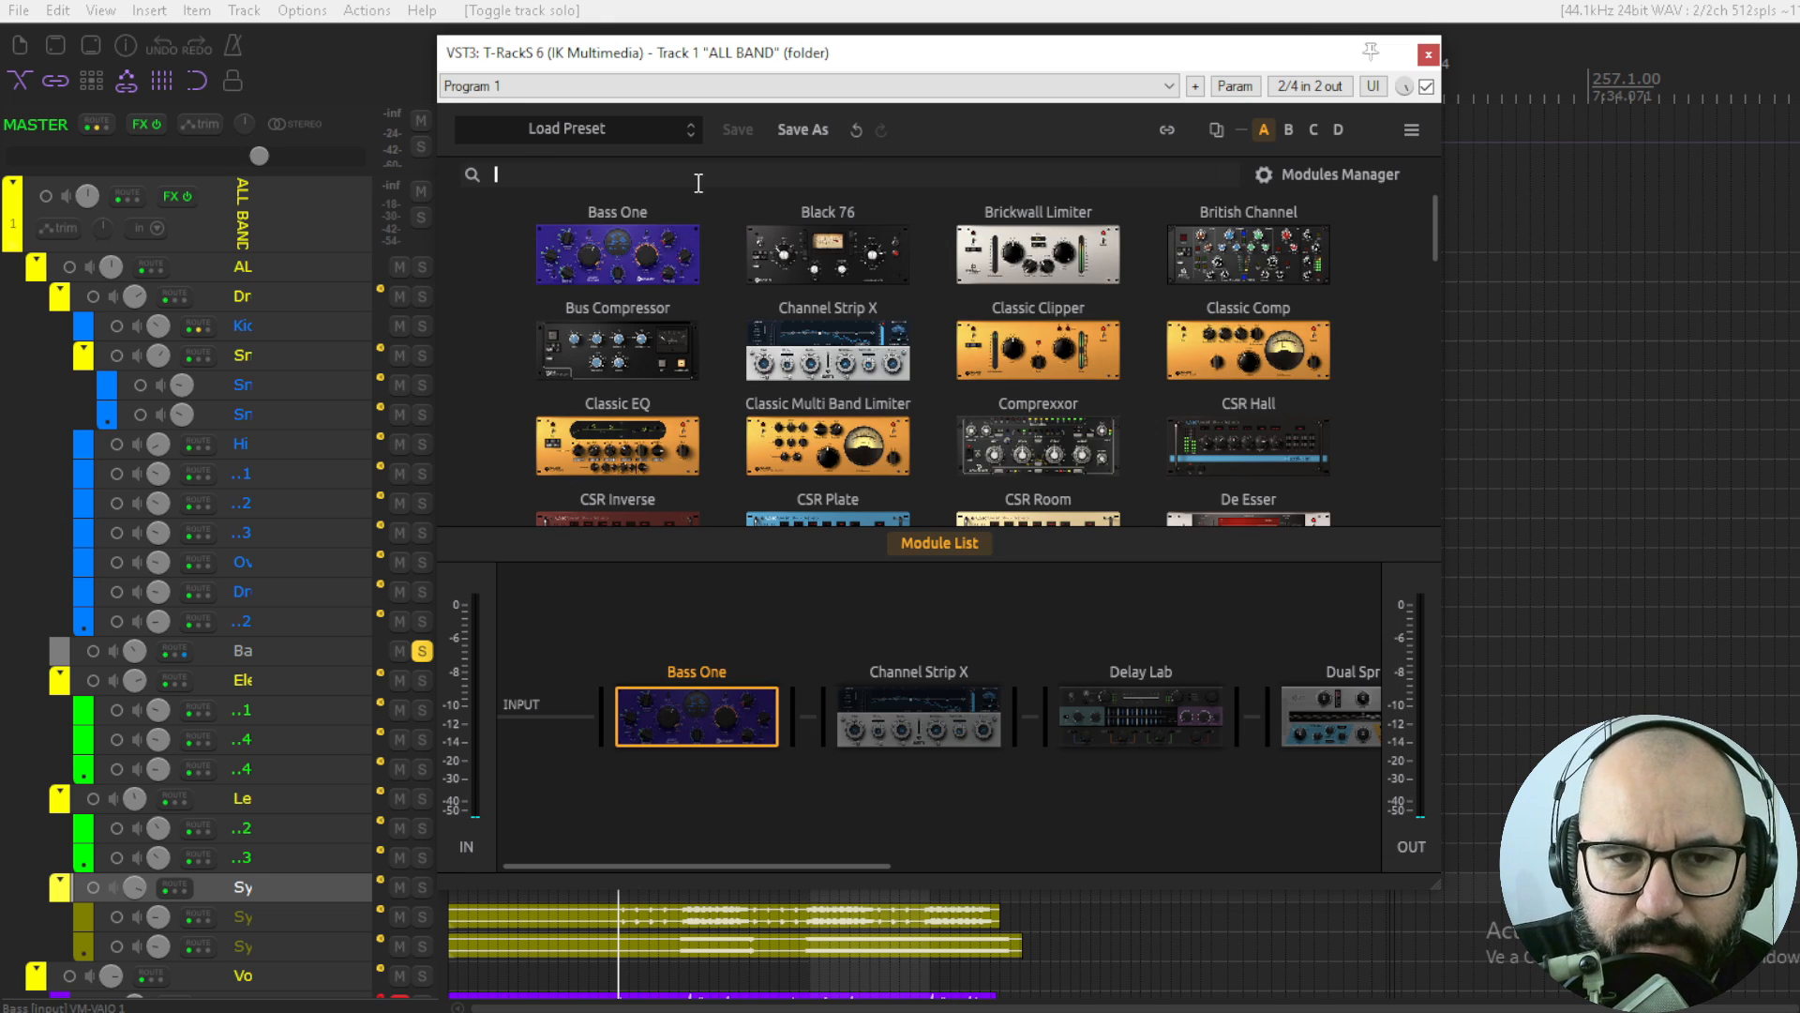
pyautogui.moveTo(1438, 225)
pyautogui.mouseDown()
pyautogui.moveTo(1437, 296)
pyautogui.moveTo(1455, 211)
pyautogui.mouseUp()
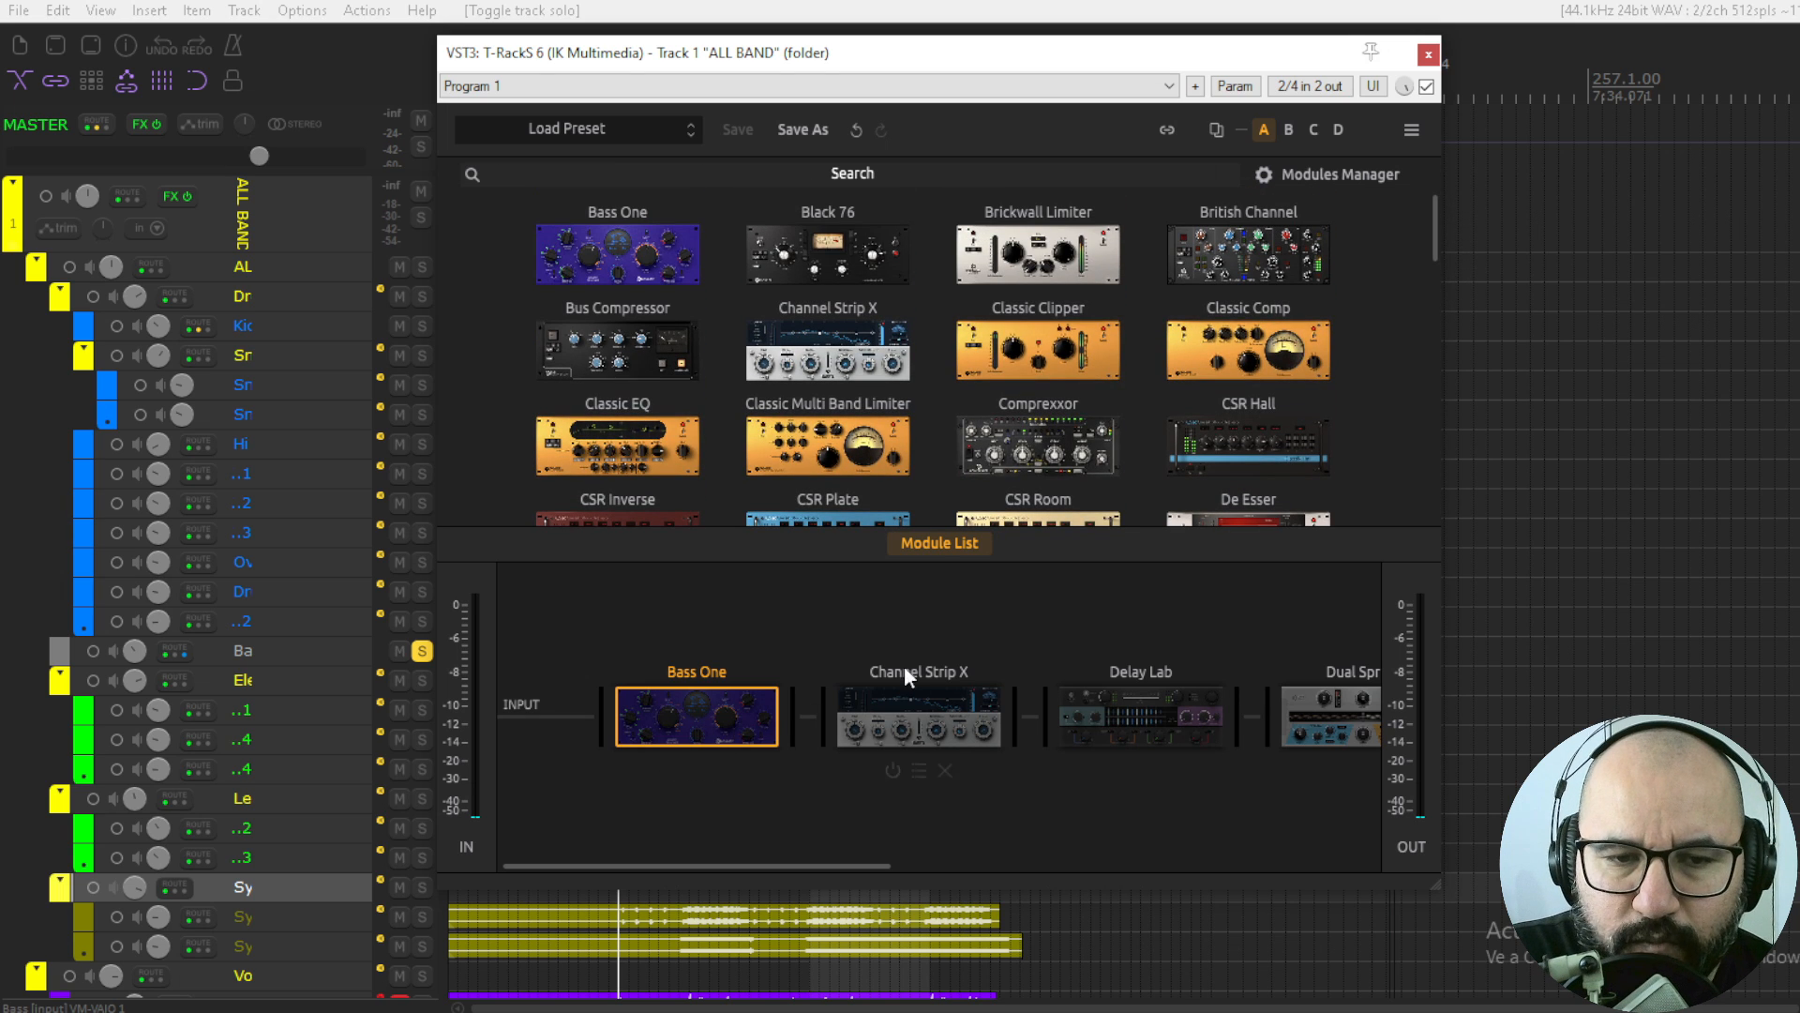
pyautogui.click(938, 545)
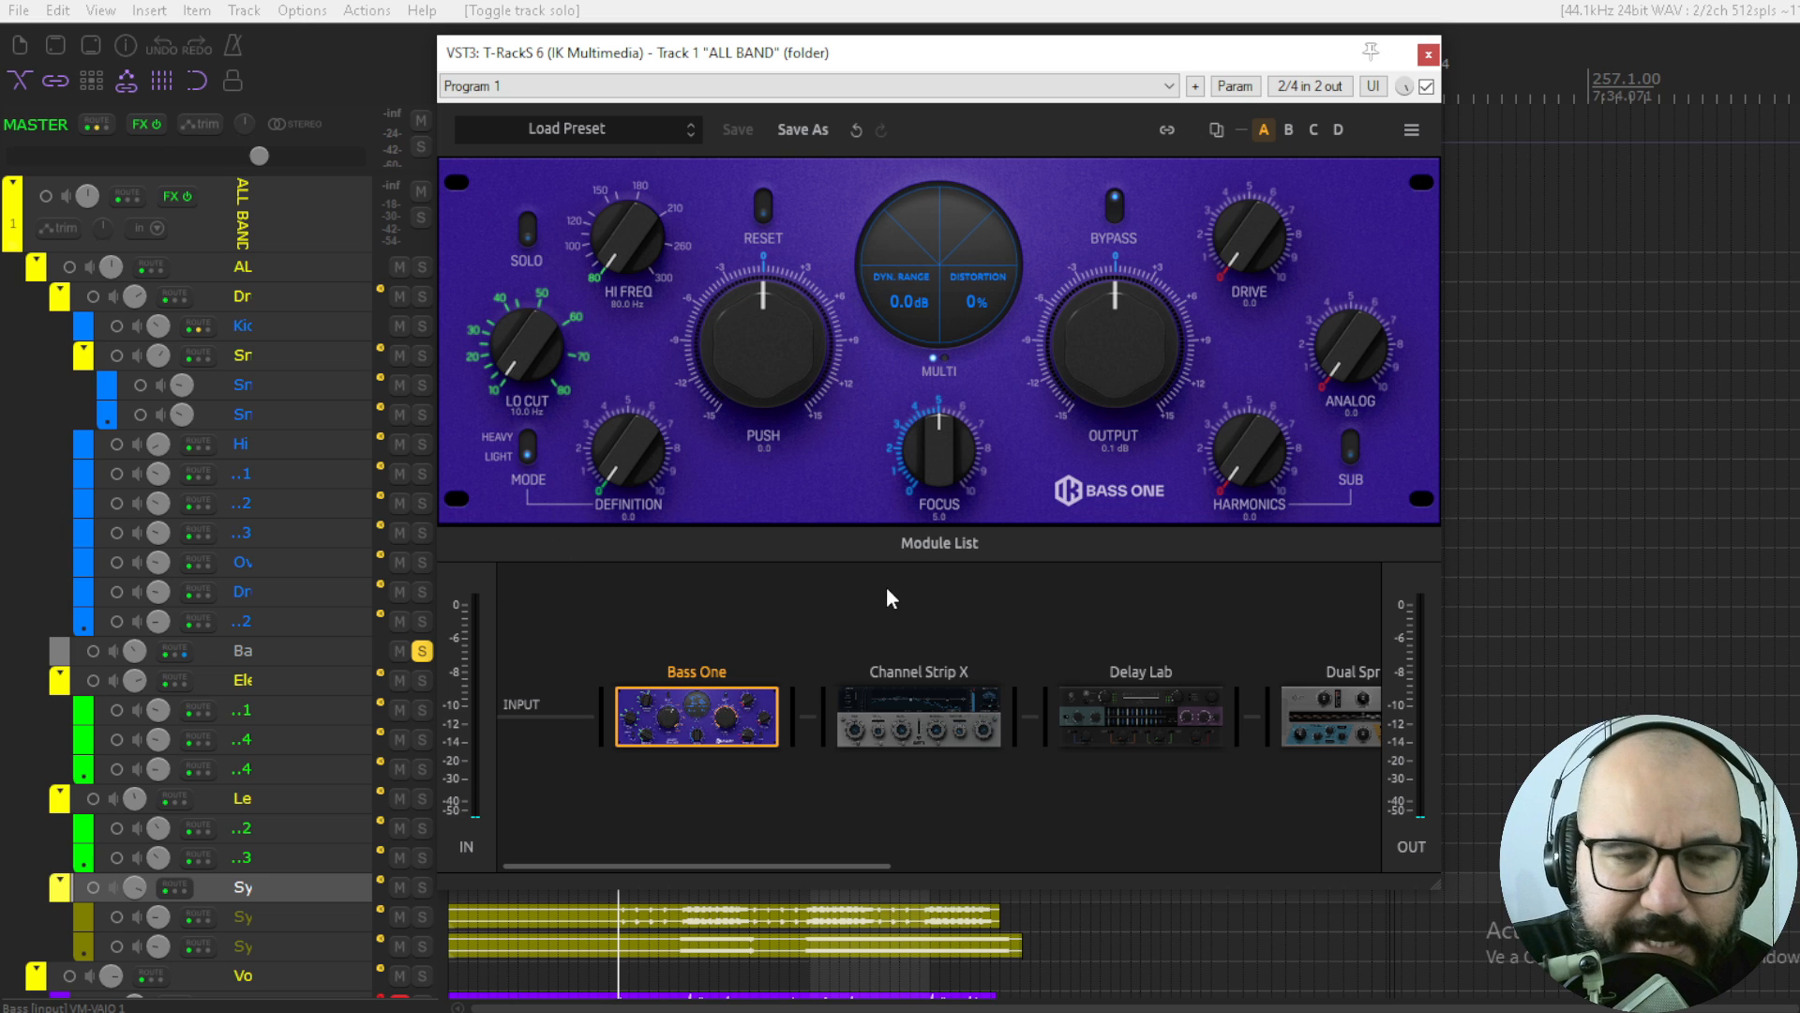
# - Start playback and set Bass One's Push to +6.6 and its Hi Freq to 300 Hz
pyautogui.press('space')
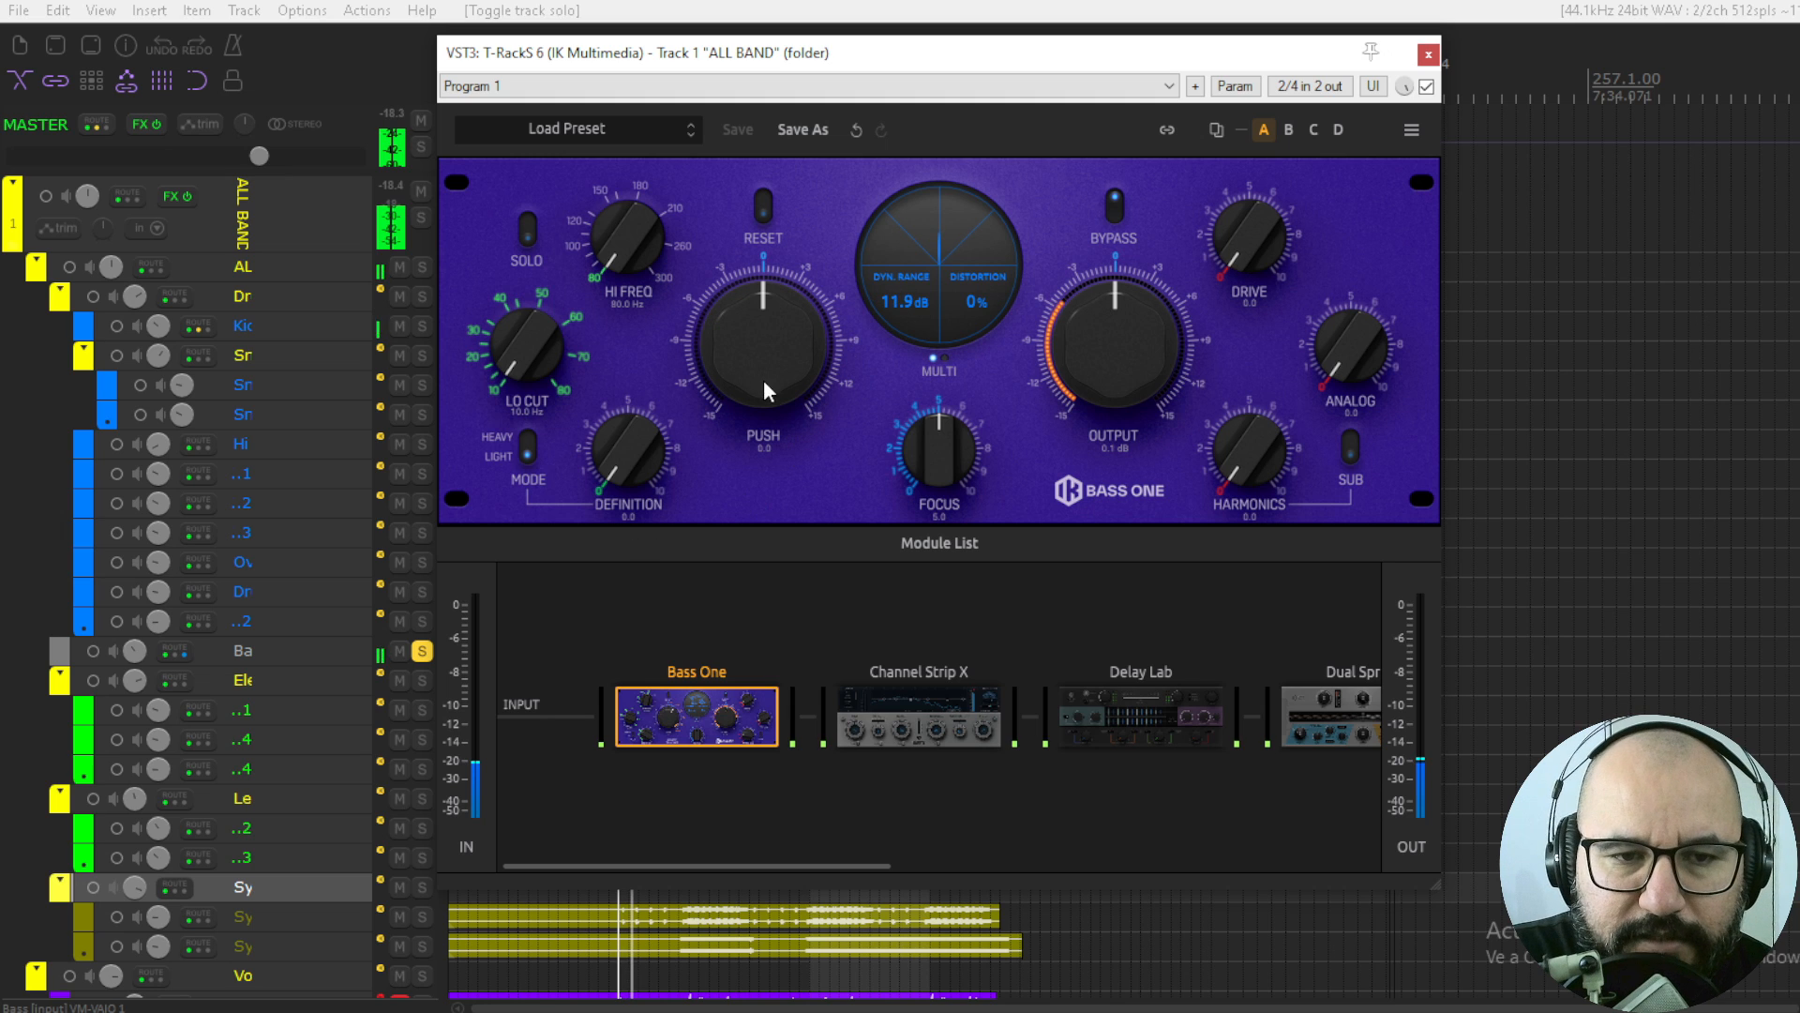
pyautogui.moveTo(741, 379); pyautogui.dragTo(734, 316)
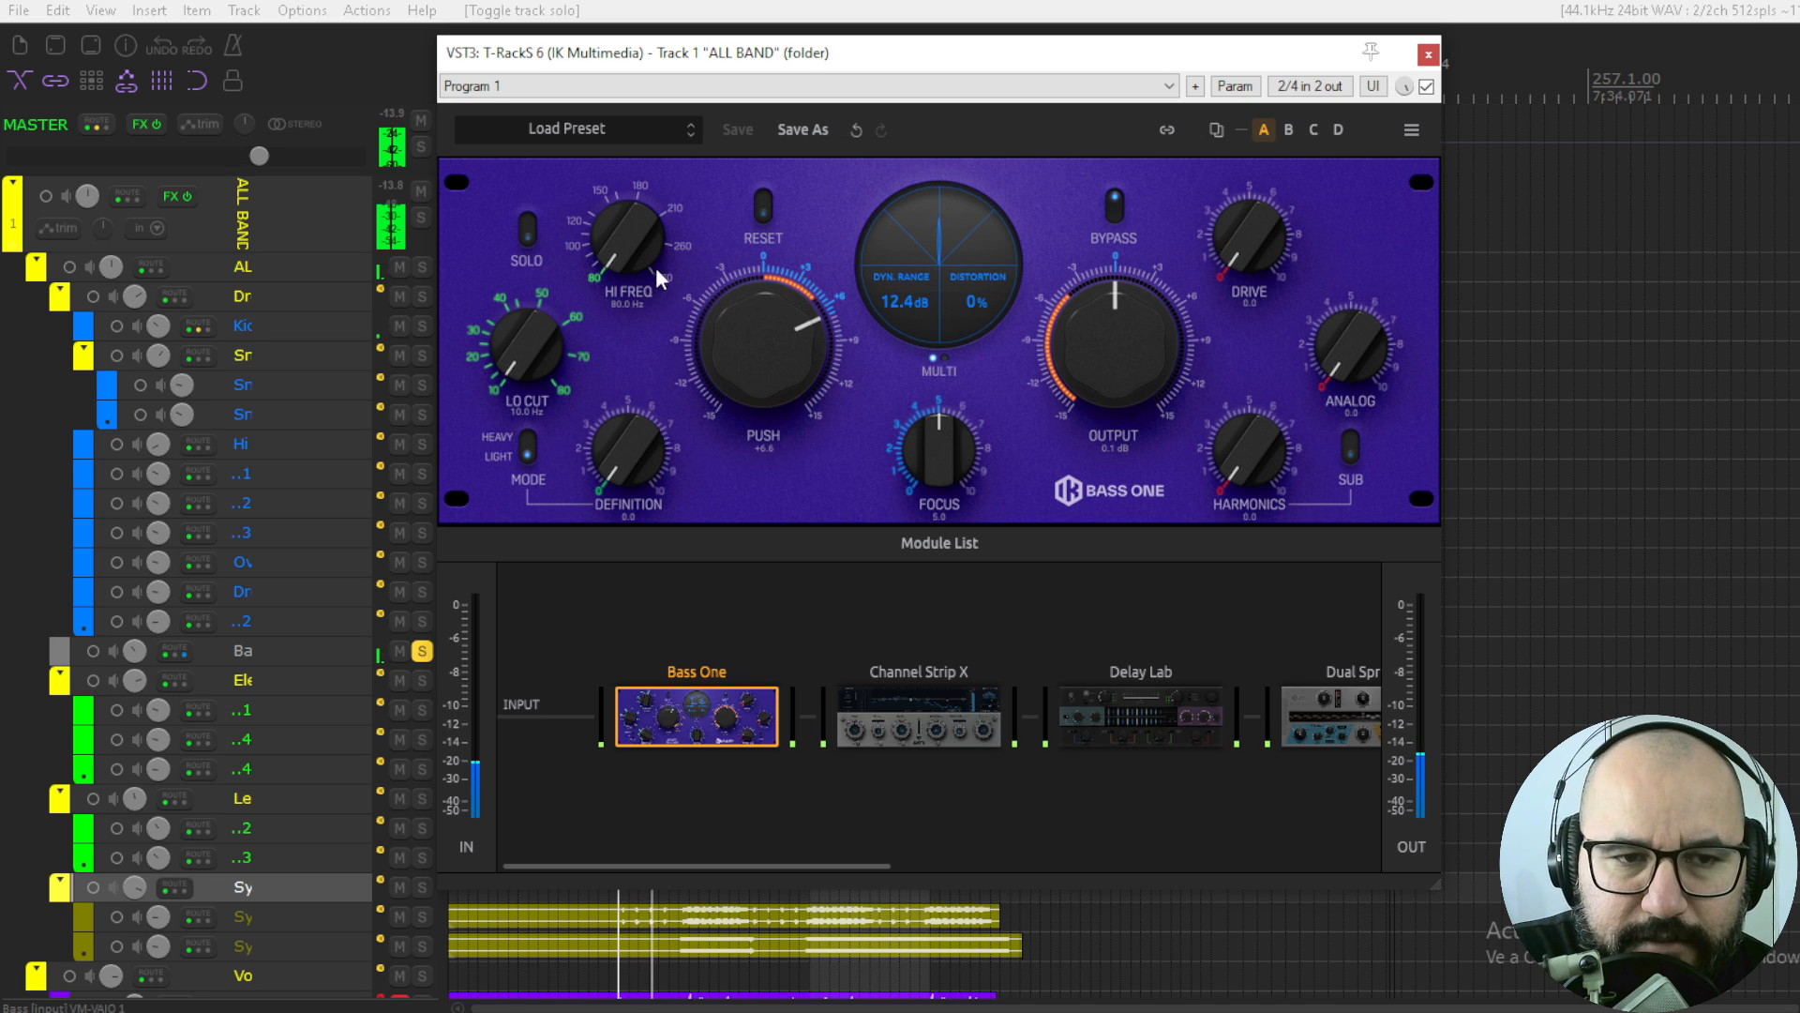
pyautogui.moveTo(623, 242); pyautogui.dragTo(643, 83)
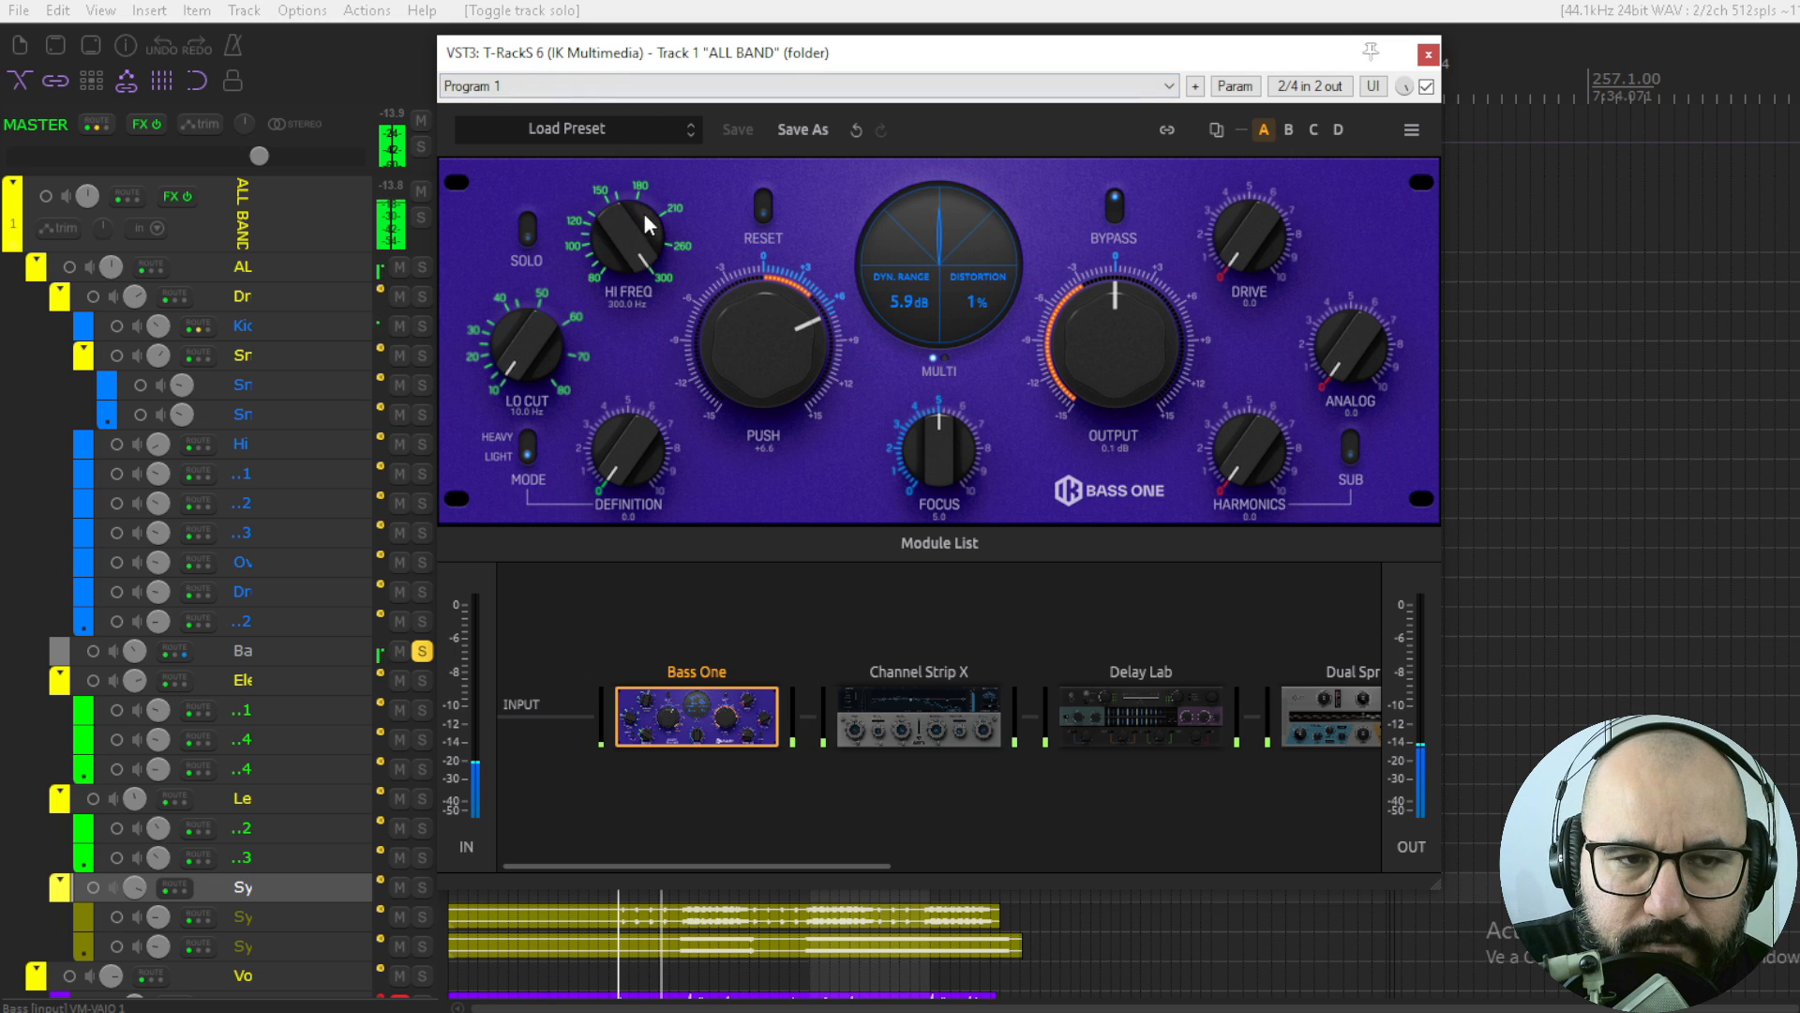
# - Set Bass One's Hi Freq to 174 Hz and audition the processed band by switching Solo on and off
pyautogui.moveTo(632, 223); pyautogui.dragTo(624, 364)
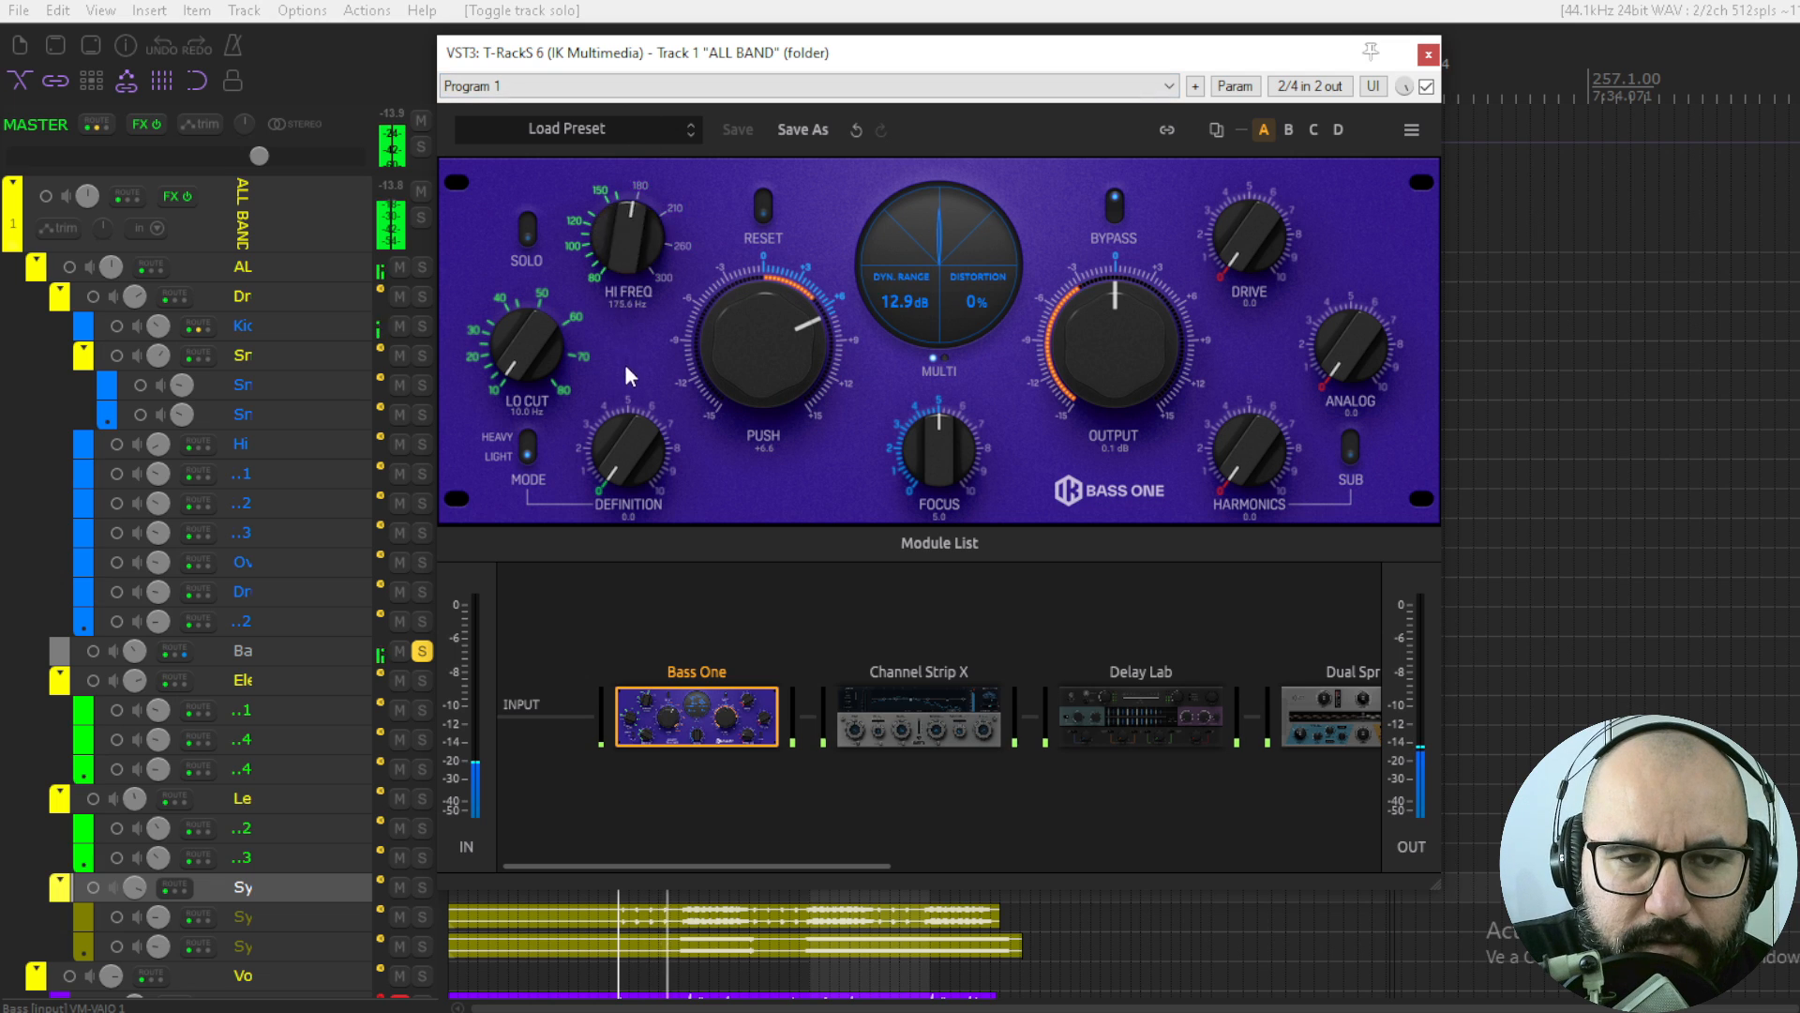
pyautogui.click(529, 227)
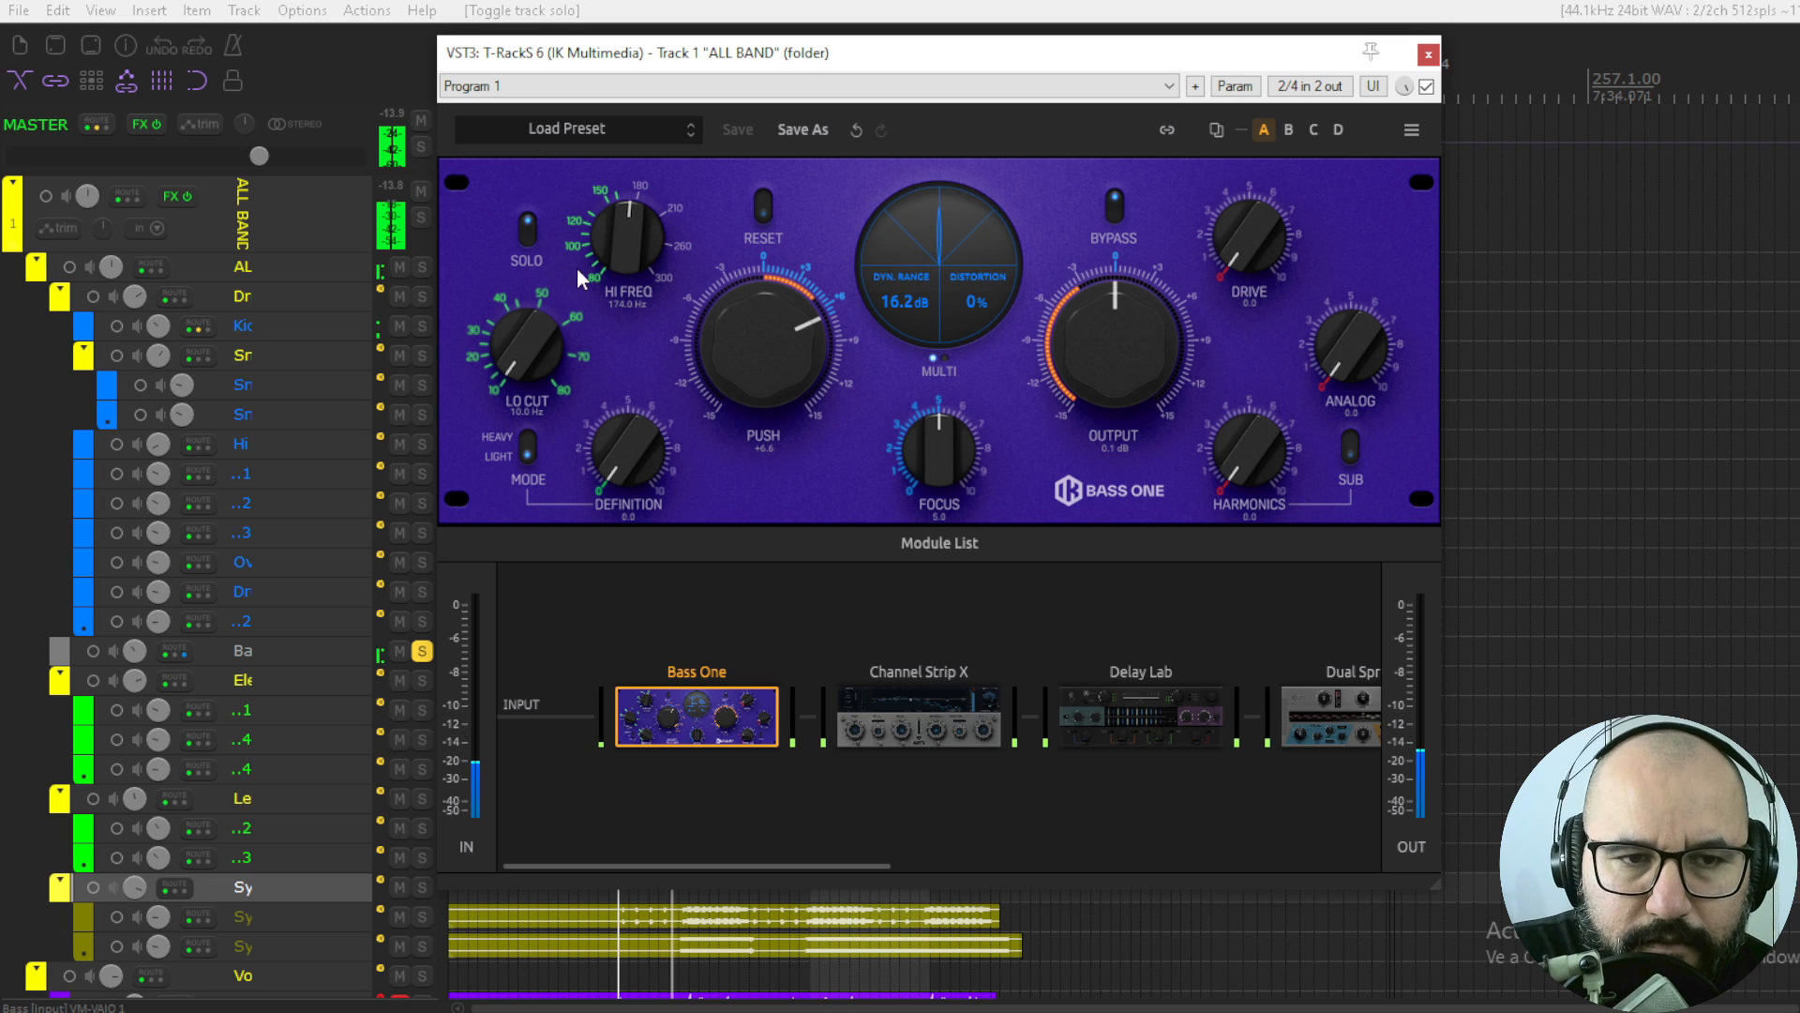
pyautogui.click(527, 228)
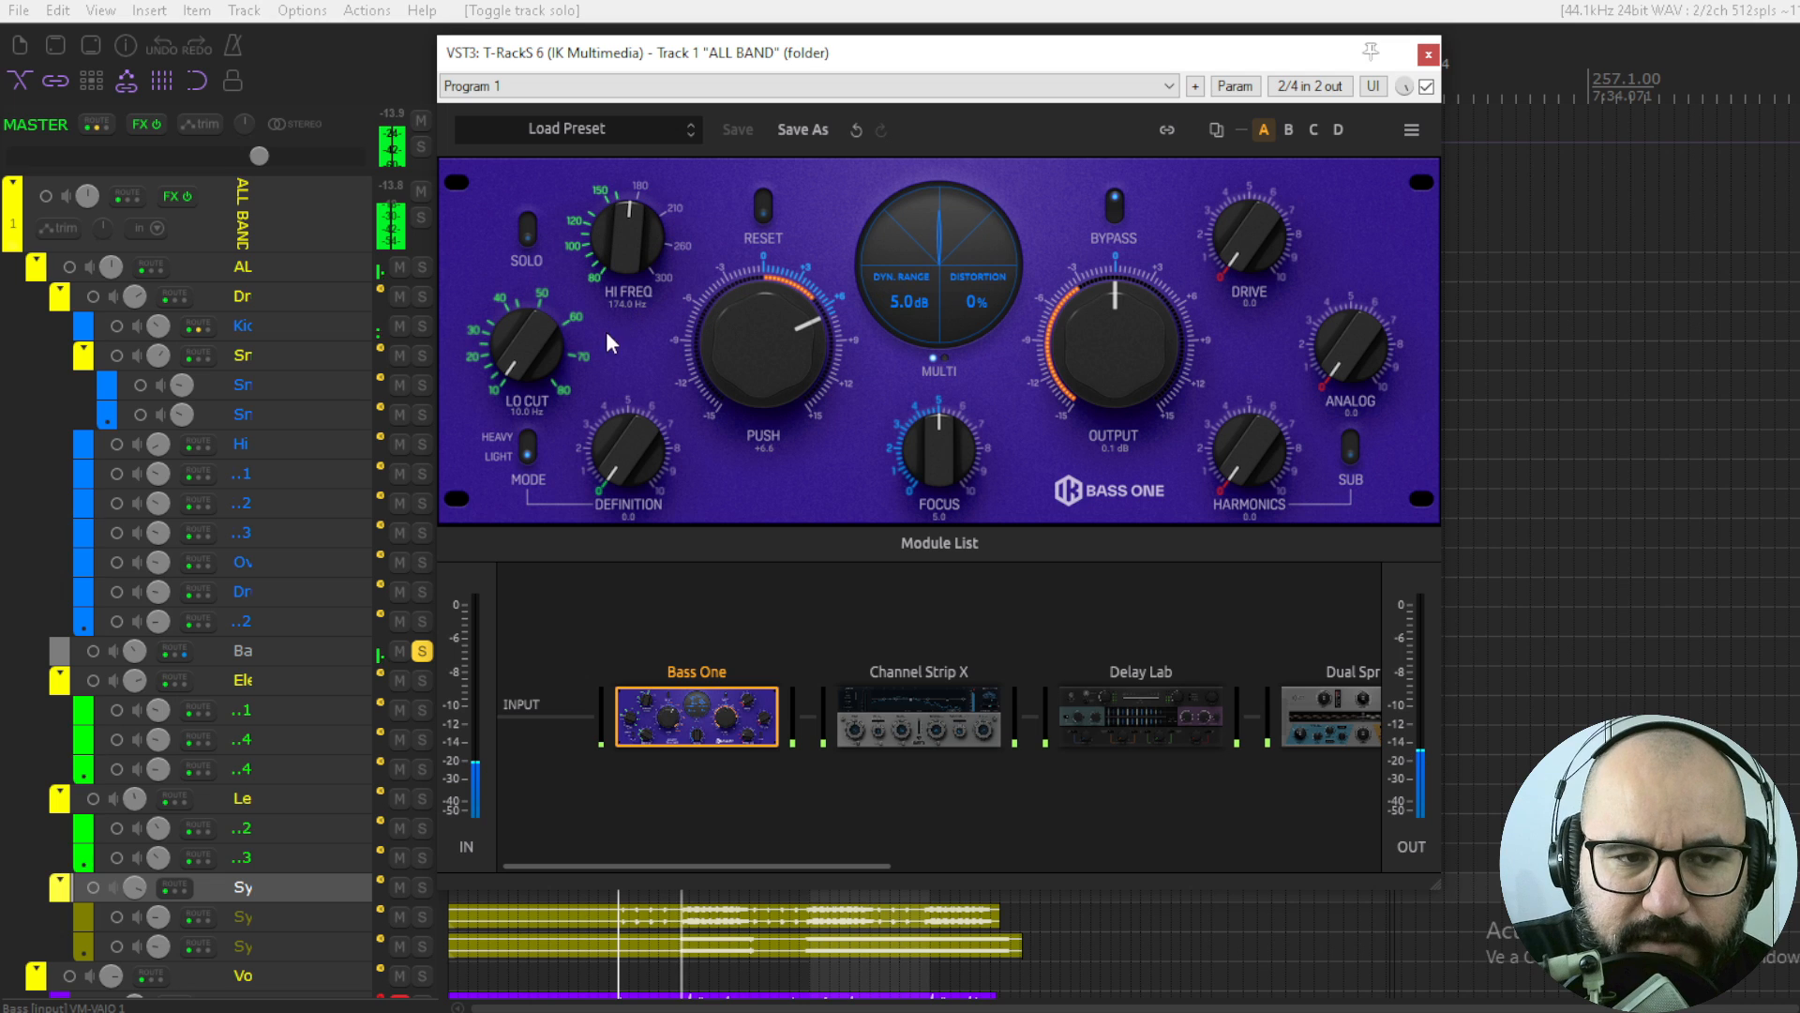
# - Sweep Bass One's Lo Cut to 80 Hz and back to 10 Hz, and set Hi Freq to 158 Hz
pyautogui.moveTo(516, 350)
pyautogui.mouseDown()
pyautogui.moveTo(516, 318)
pyautogui.moveTo(512, 341)
pyautogui.mouseUp()
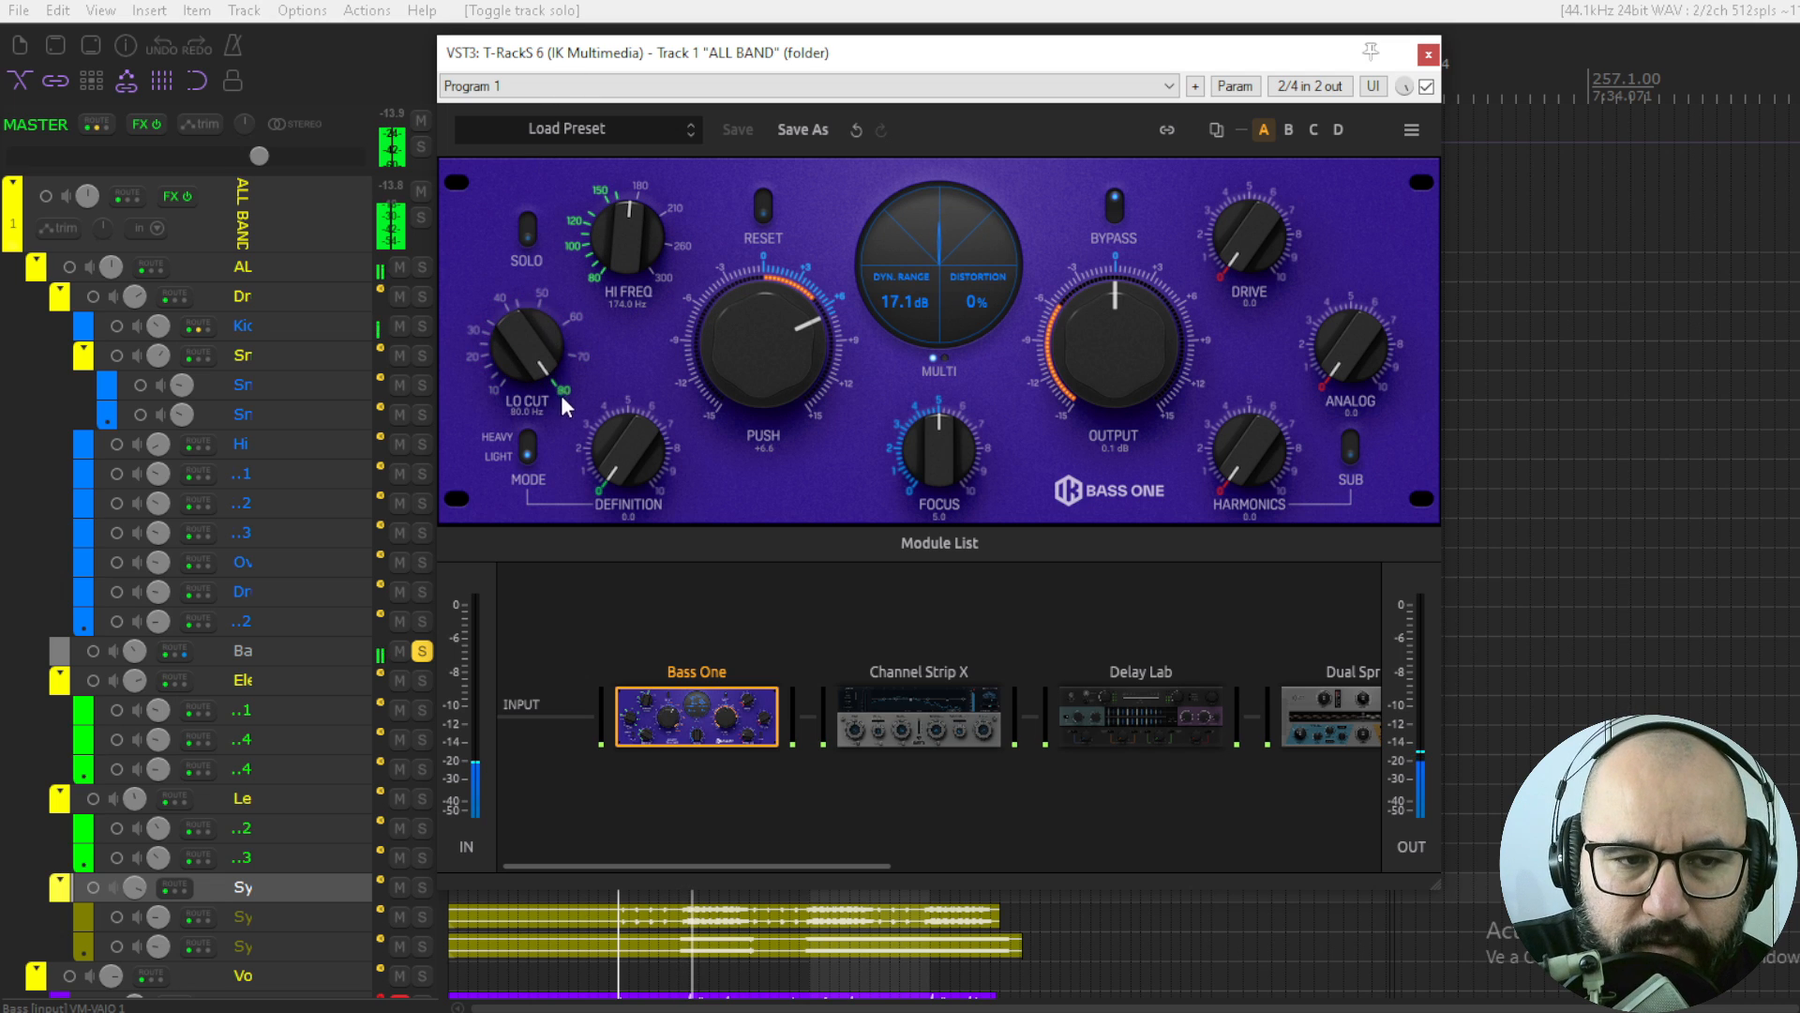
pyautogui.moveTo(527, 345); pyautogui.dragTo(527, 706)
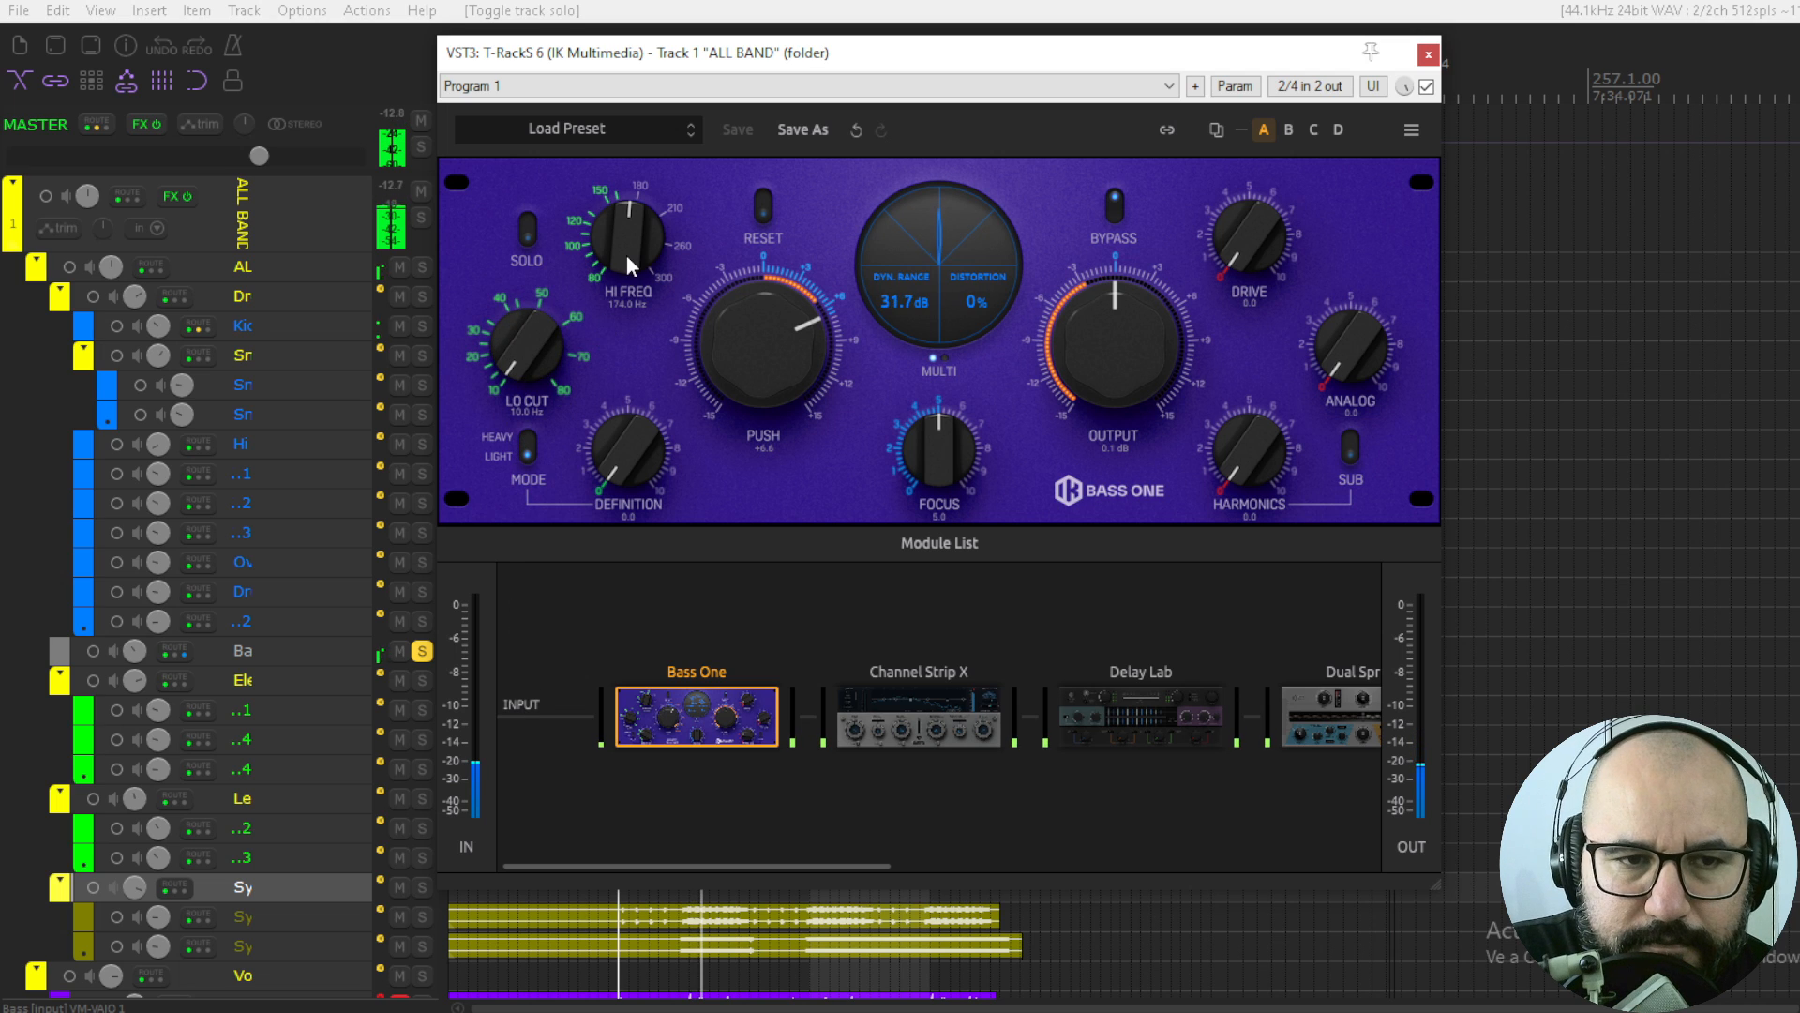
pyautogui.moveTo(627, 255); pyautogui.dragTo(645, 105)
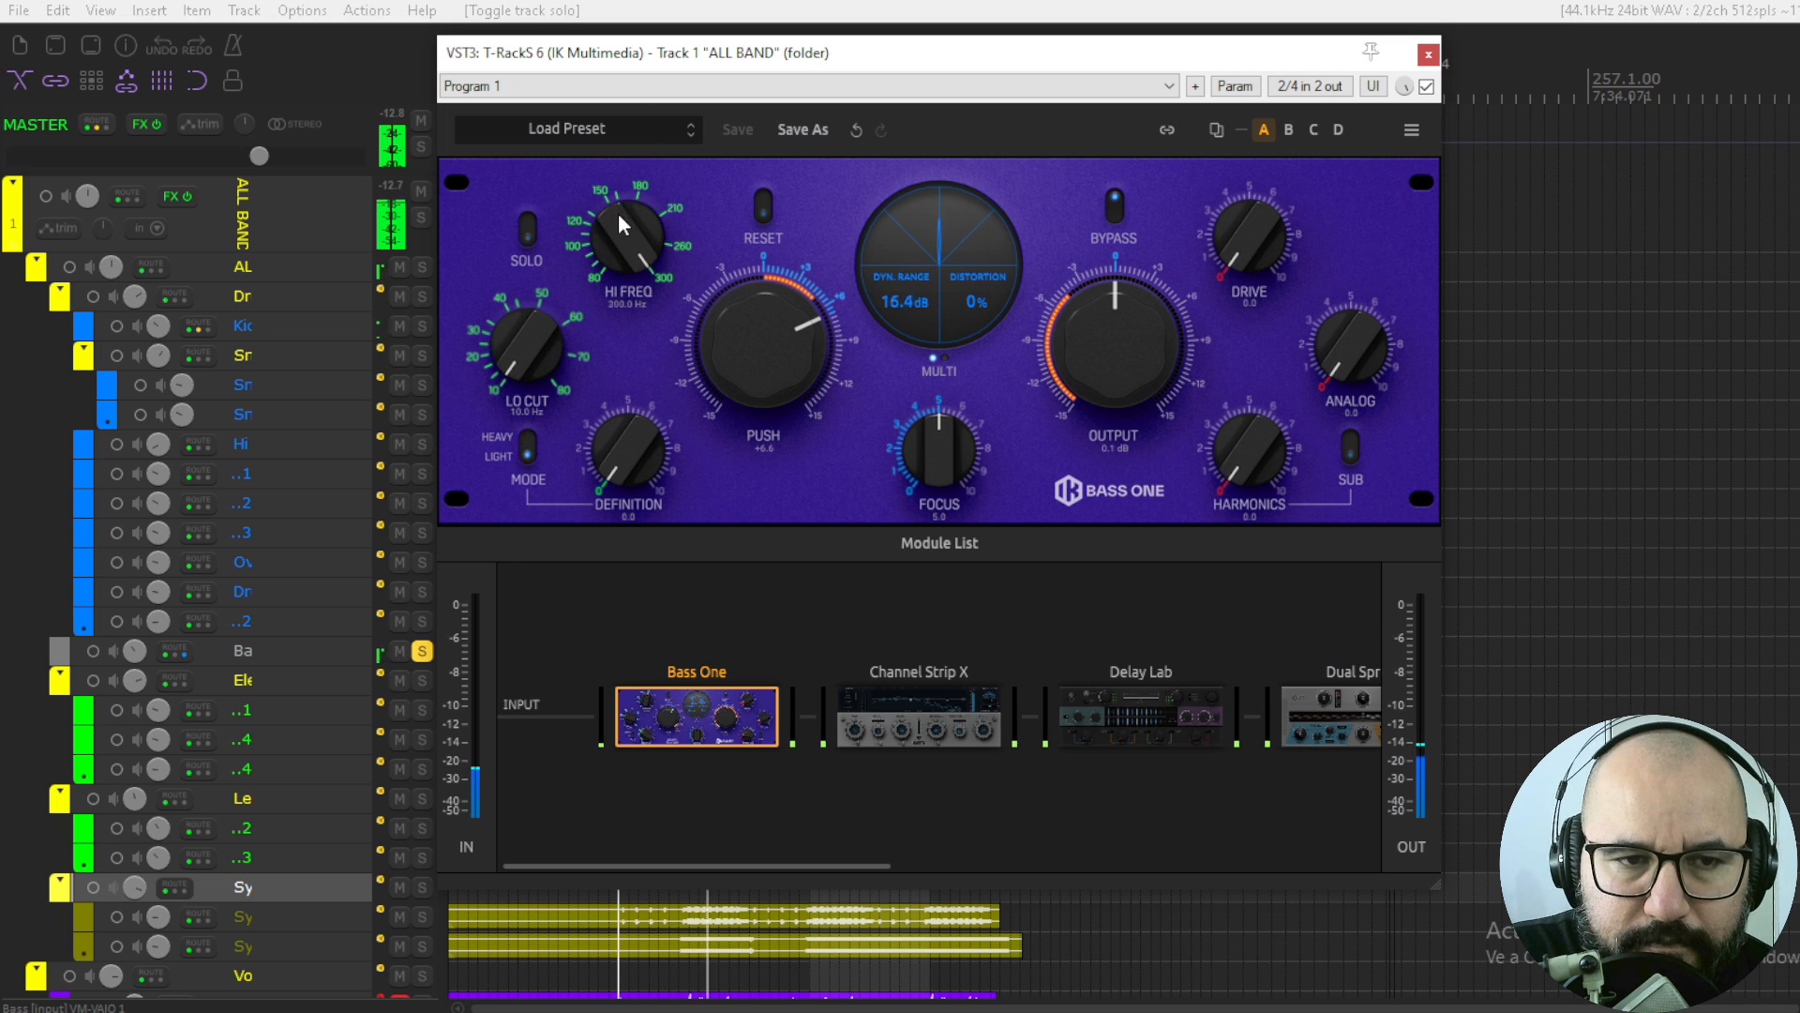
pyautogui.moveTo(619, 213); pyautogui.dragTo(613, 323)
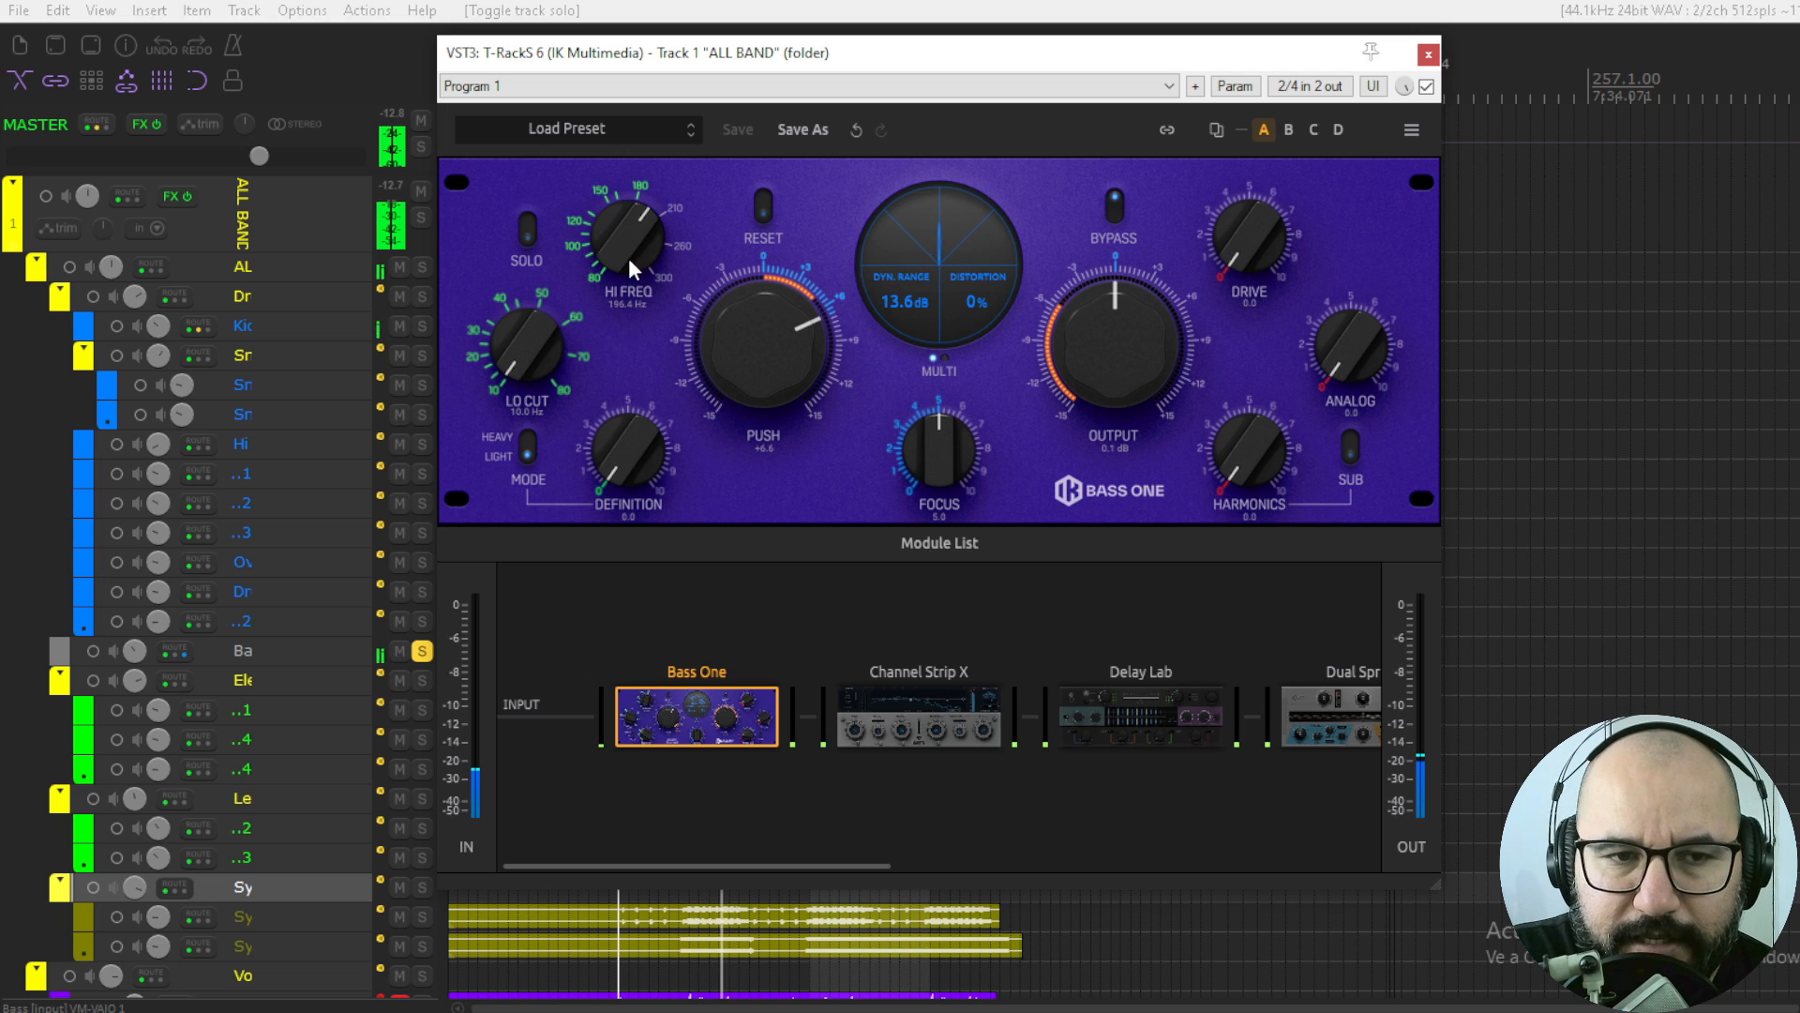
pyautogui.moveTo(629, 265); pyautogui.dragTo(617, 313)
# - Switch Bass One's Definition mode to Heavy, try Definition at its maximum and settle it at 1.9
pyautogui.moveTo(613, 472)
pyautogui.mouseDown()
pyautogui.moveTo(671, 149)
pyautogui.moveTo(629, 268)
pyautogui.moveTo(600, 520)
pyautogui.moveTo(633, 341)
pyautogui.moveTo(616, 456)
pyautogui.mouseUp()
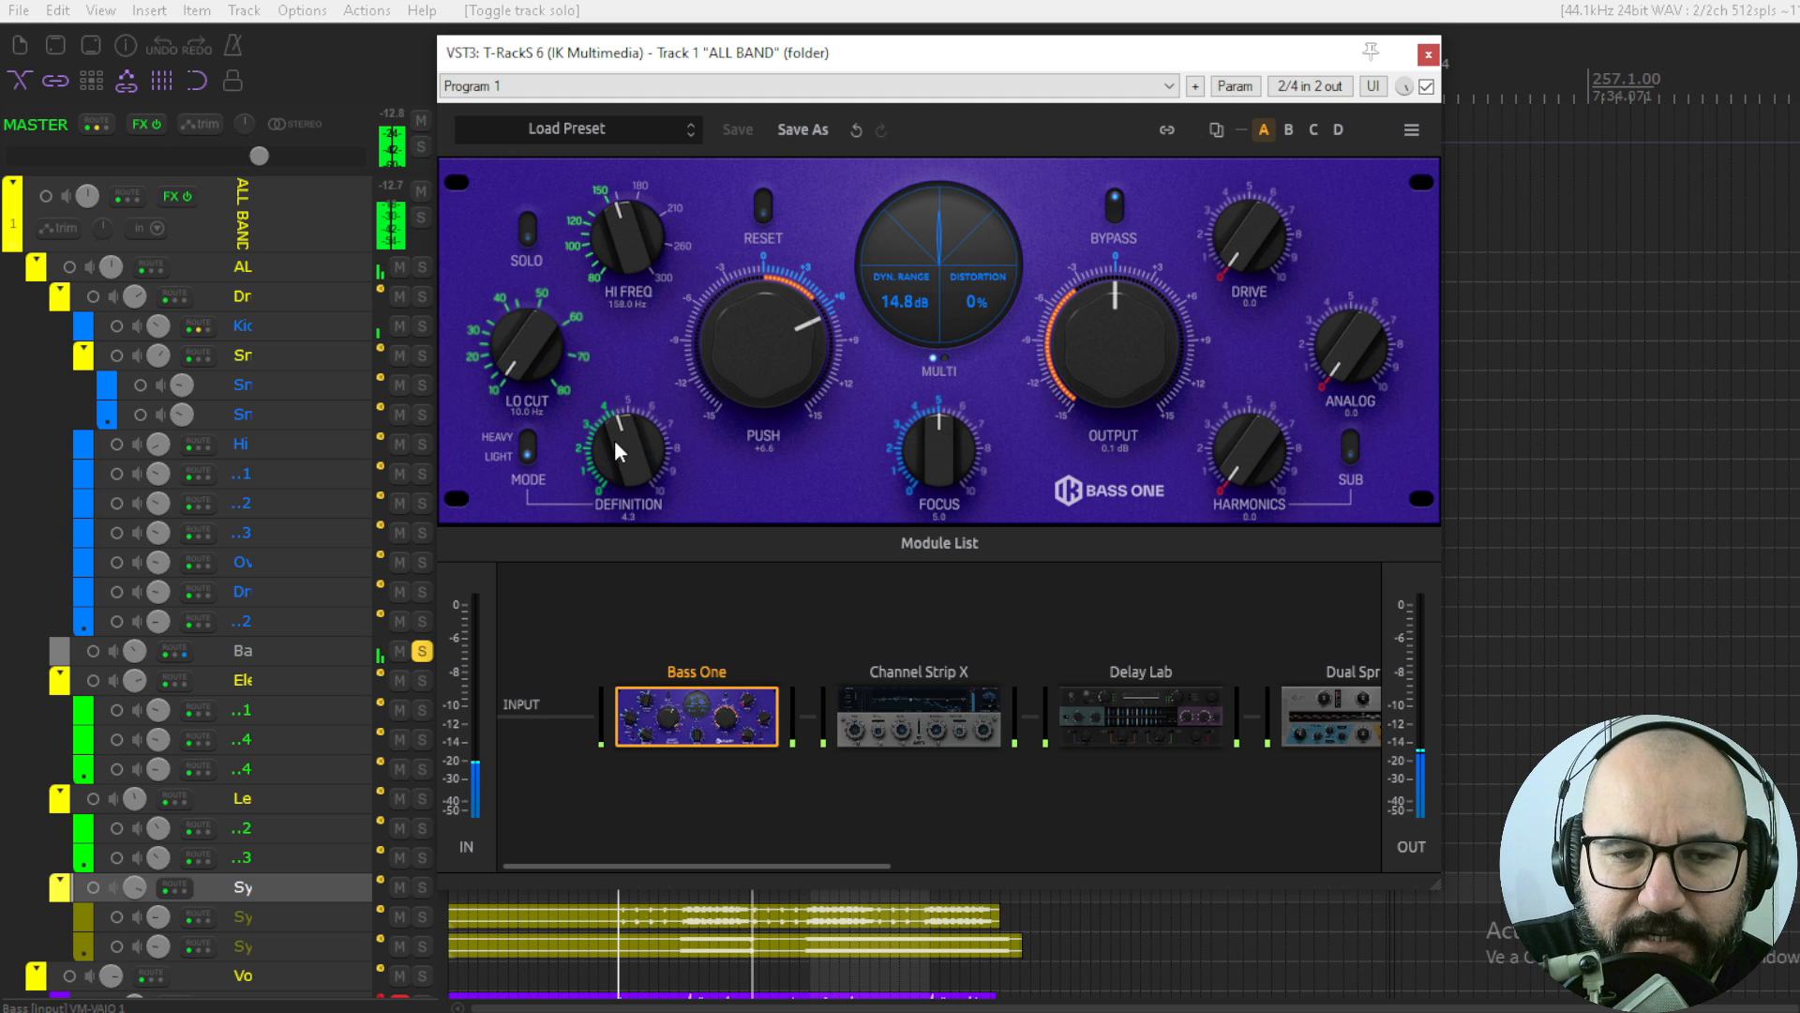
pyautogui.click(526, 437)
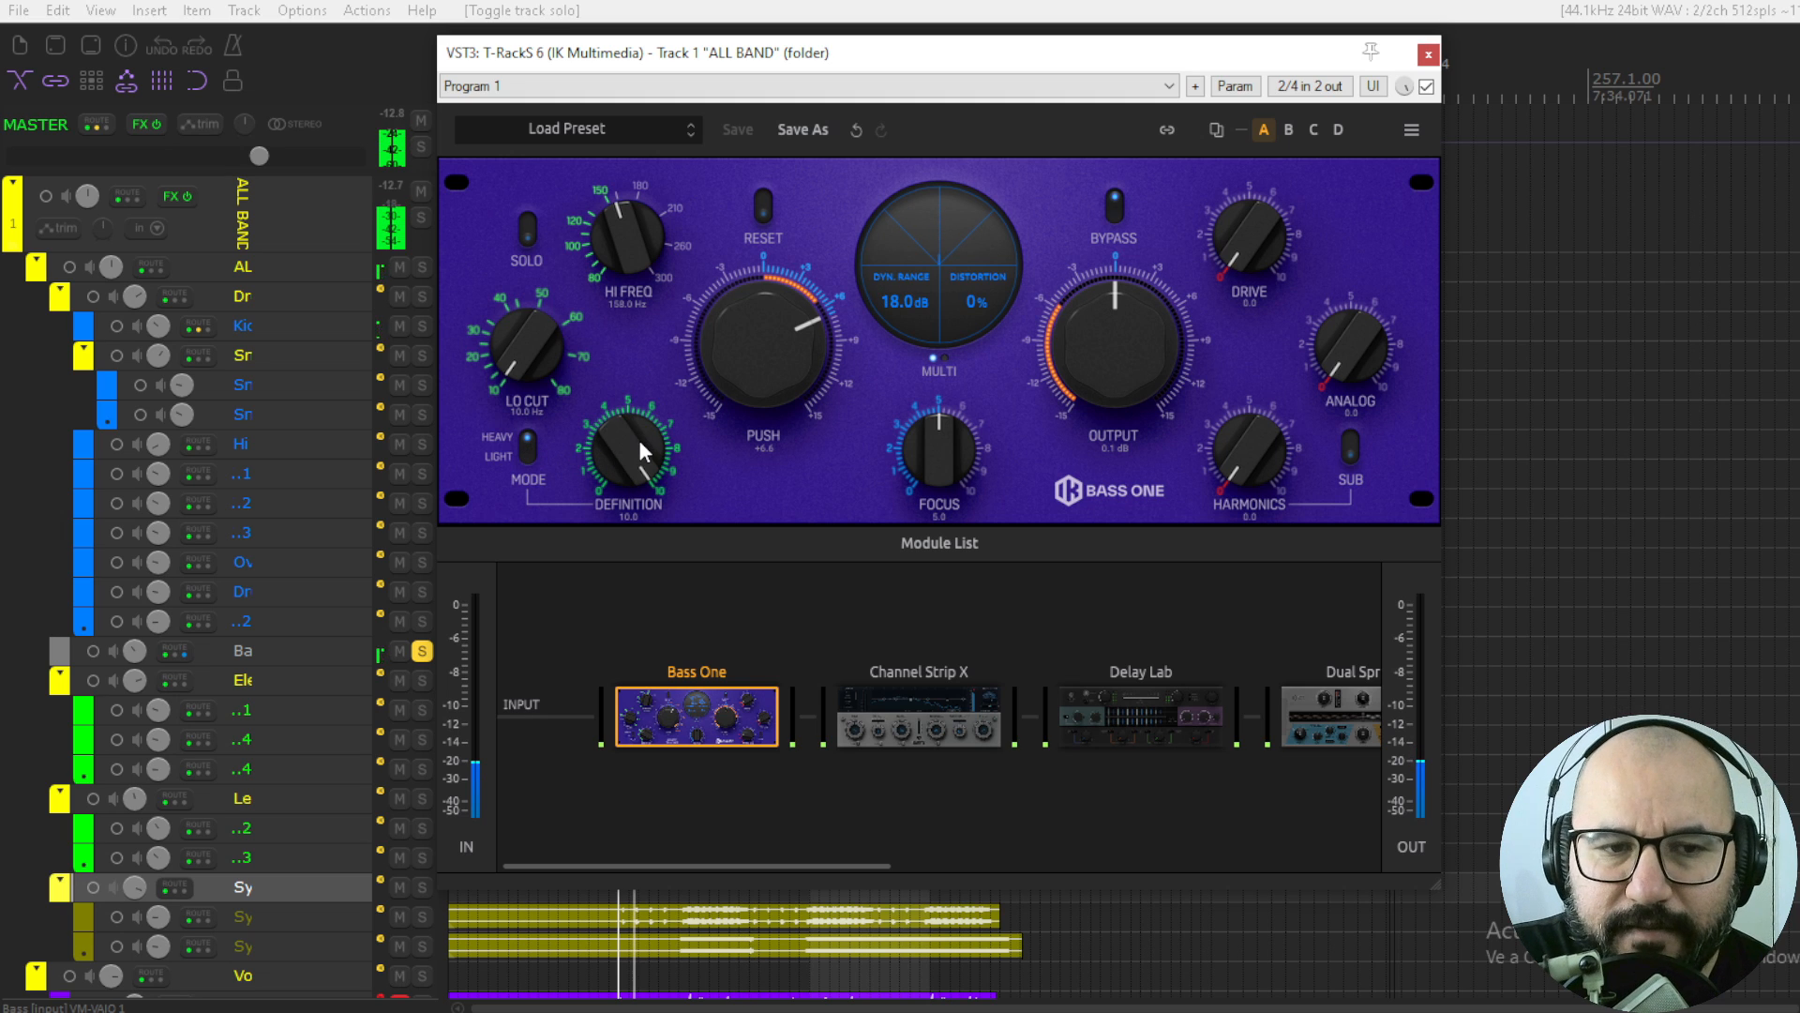
pyautogui.moveTo(632, 441); pyautogui.dragTo(628, 683)
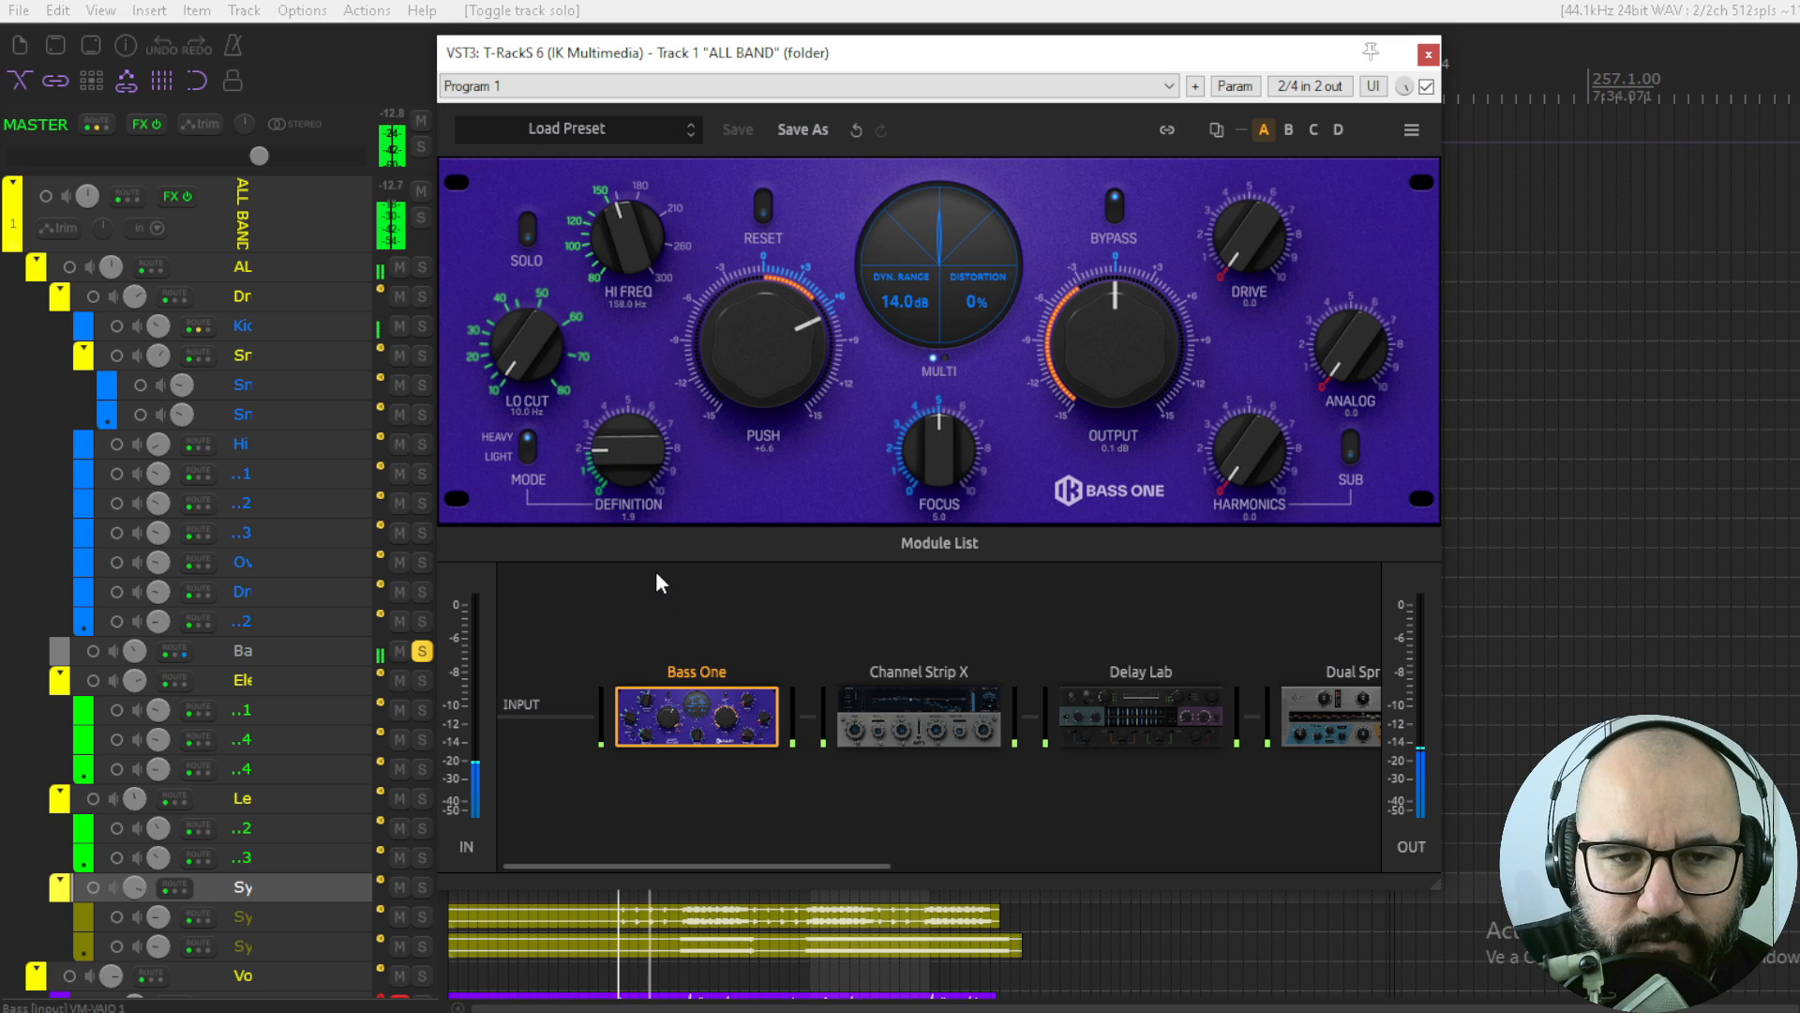
# - Set Bass One's Push to +3.4, compare the sound with the plugin bypassed and active, and stop playback
pyautogui.moveTo(750, 403)
pyautogui.mouseDown()
pyautogui.moveTo(791, 244)
pyautogui.moveTo(762, 409)
pyautogui.mouseUp()
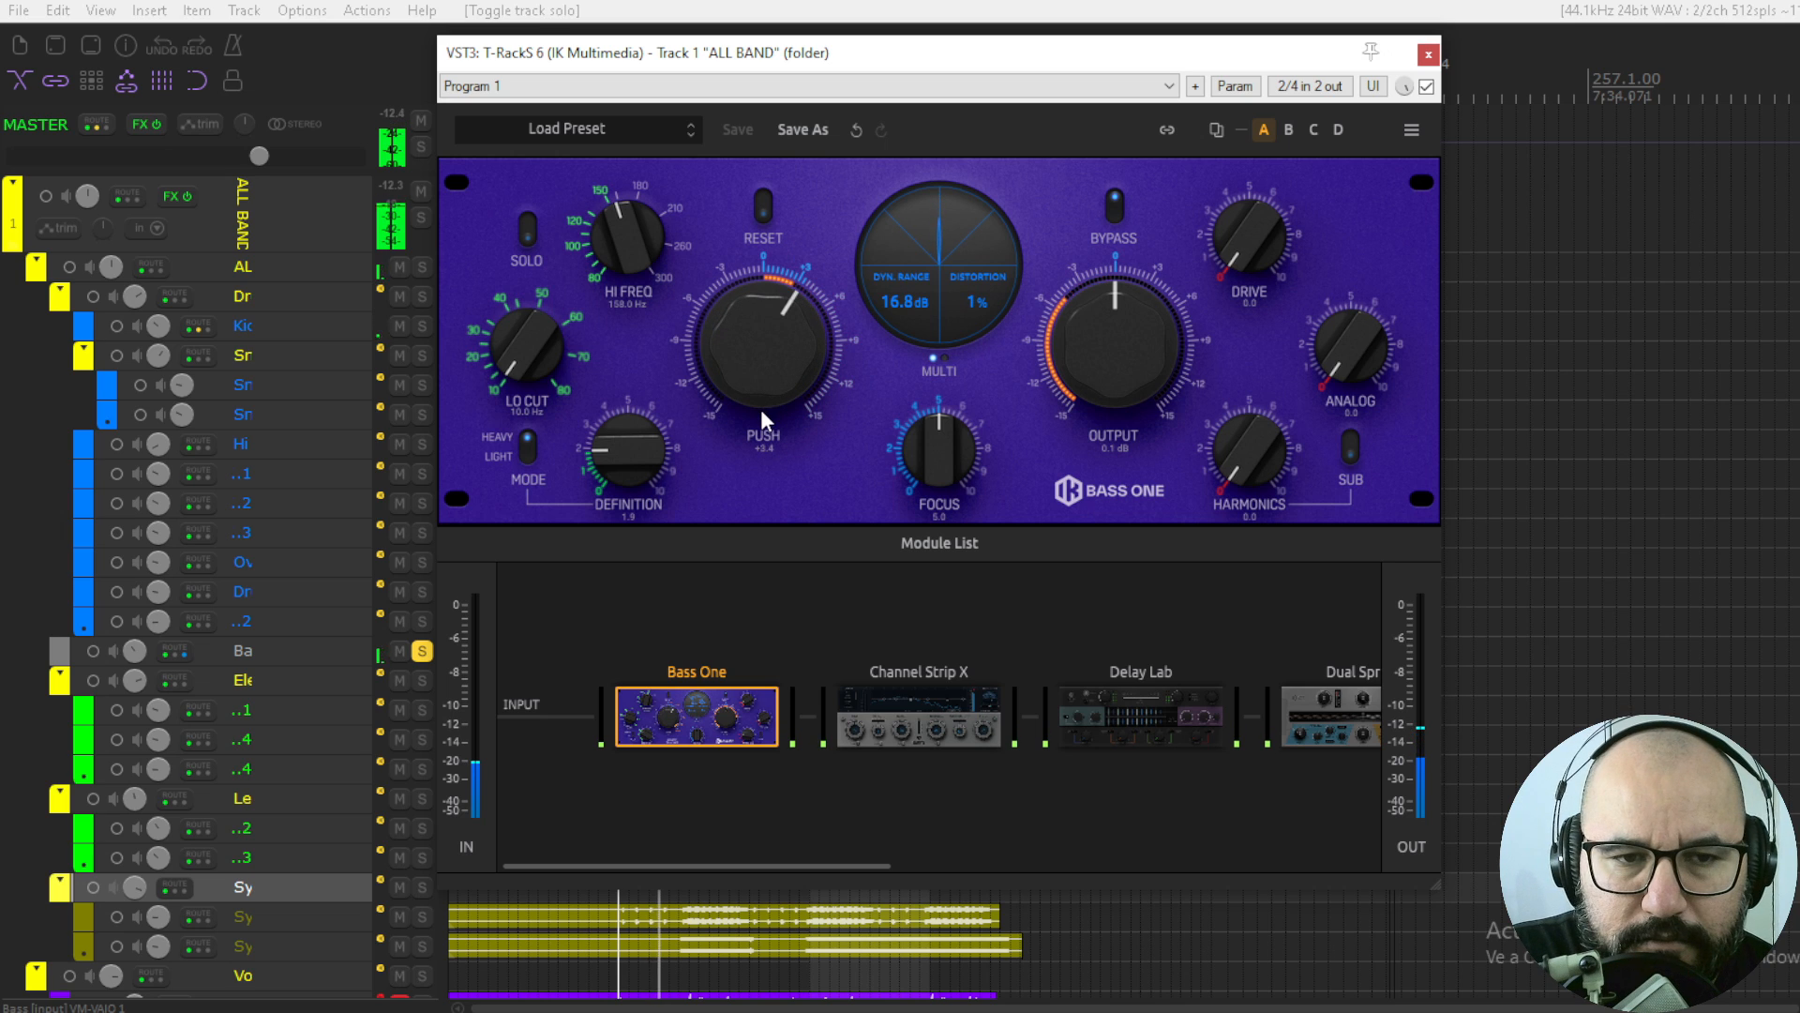
pyautogui.click(1427, 87)
pyautogui.click(1426, 87)
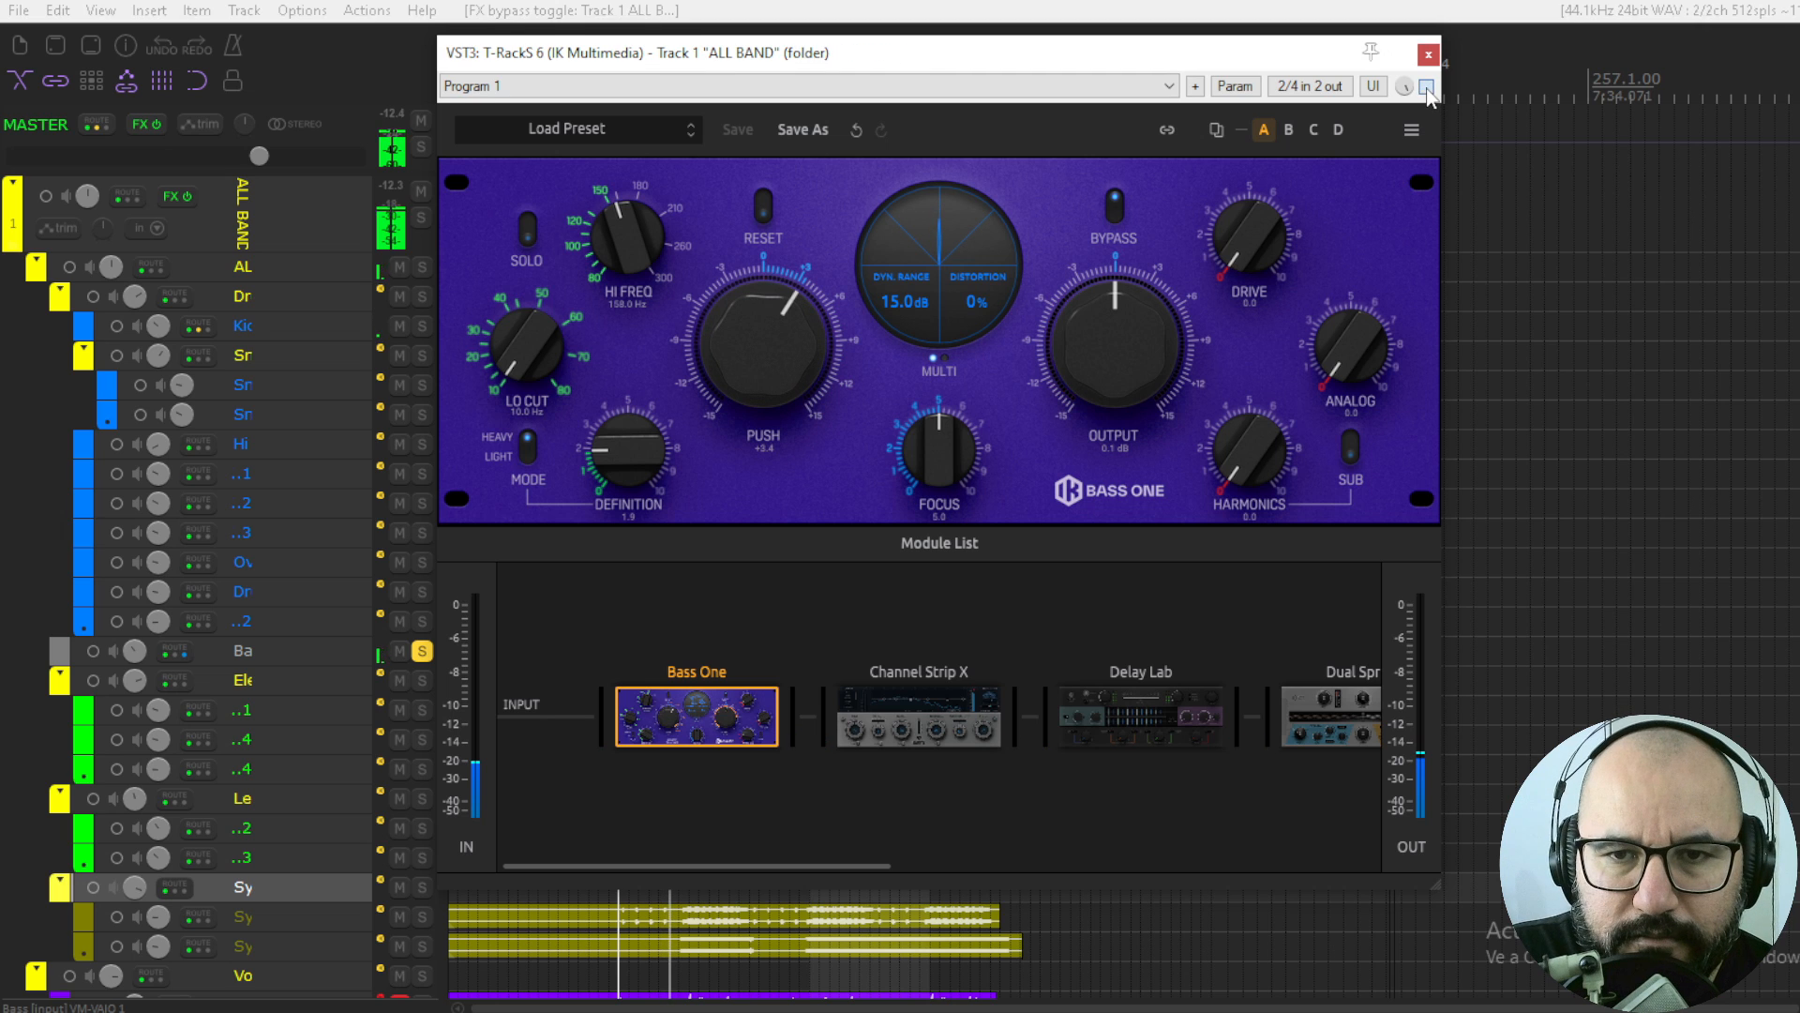
pyautogui.press('space')
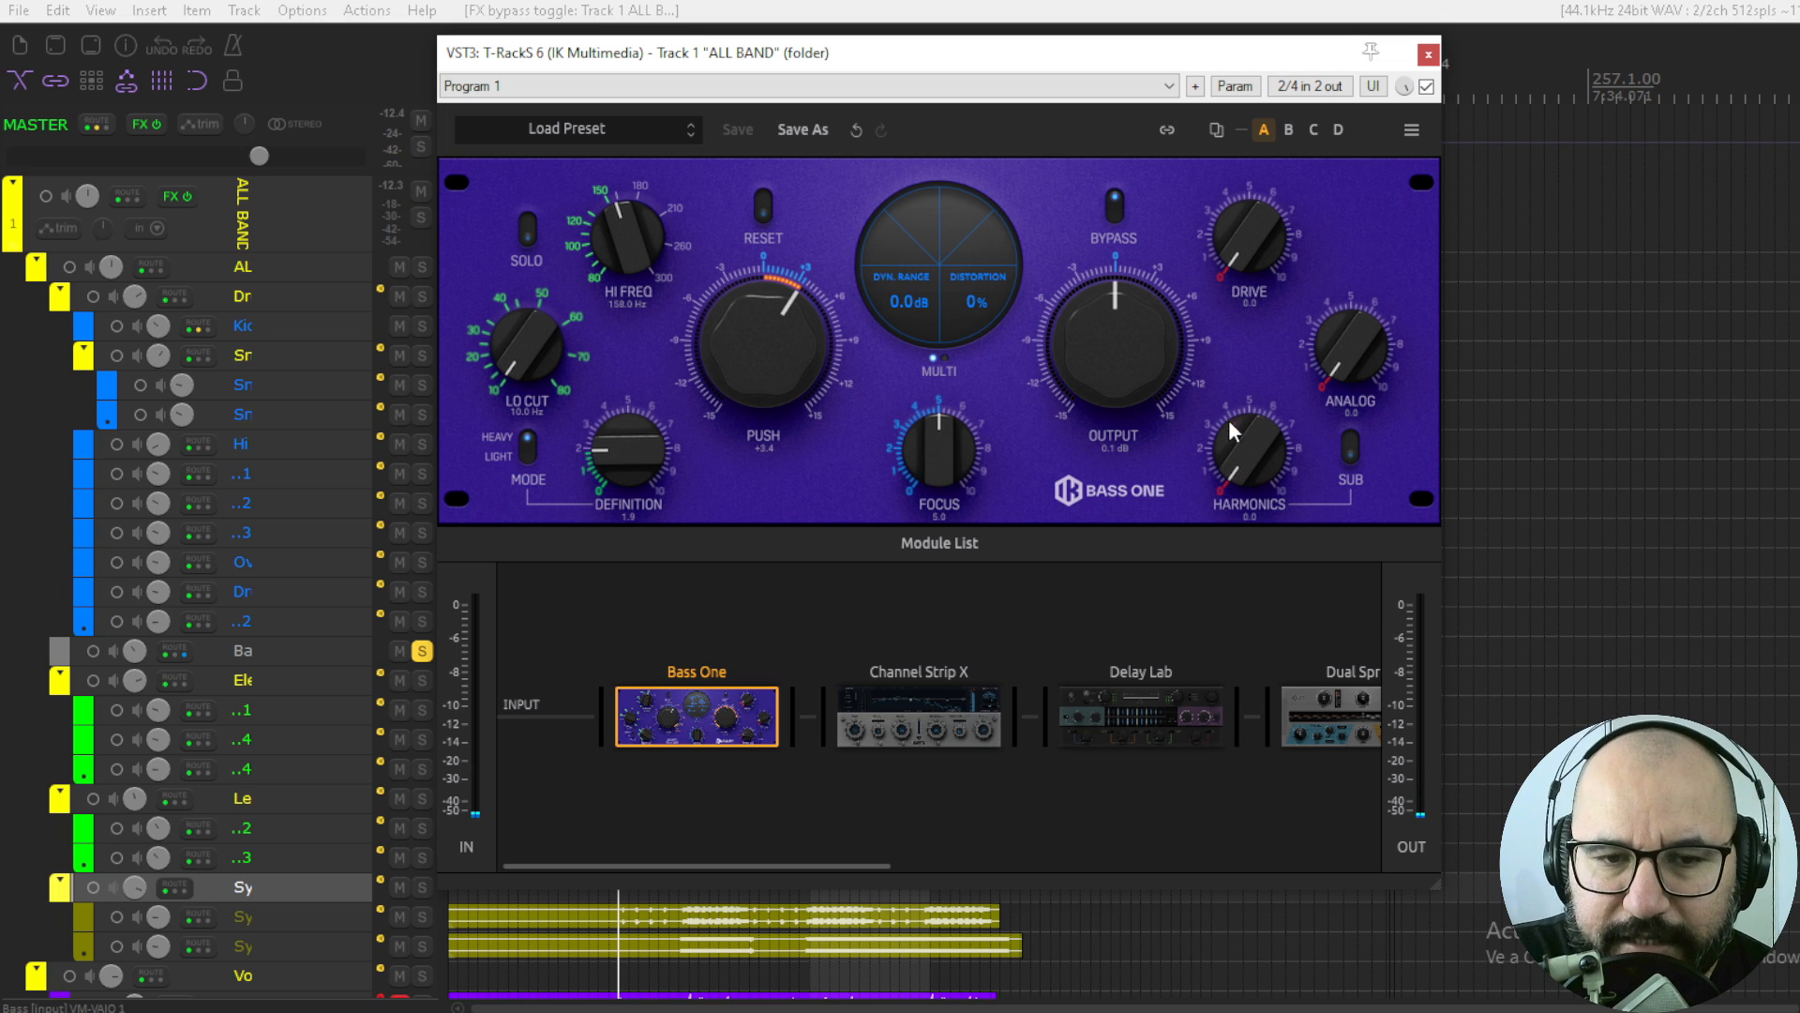
# - Play the bass while trying Bass One's Drive up to 9.3, settle it at 6.6 and stop playback
pyautogui.press('space')
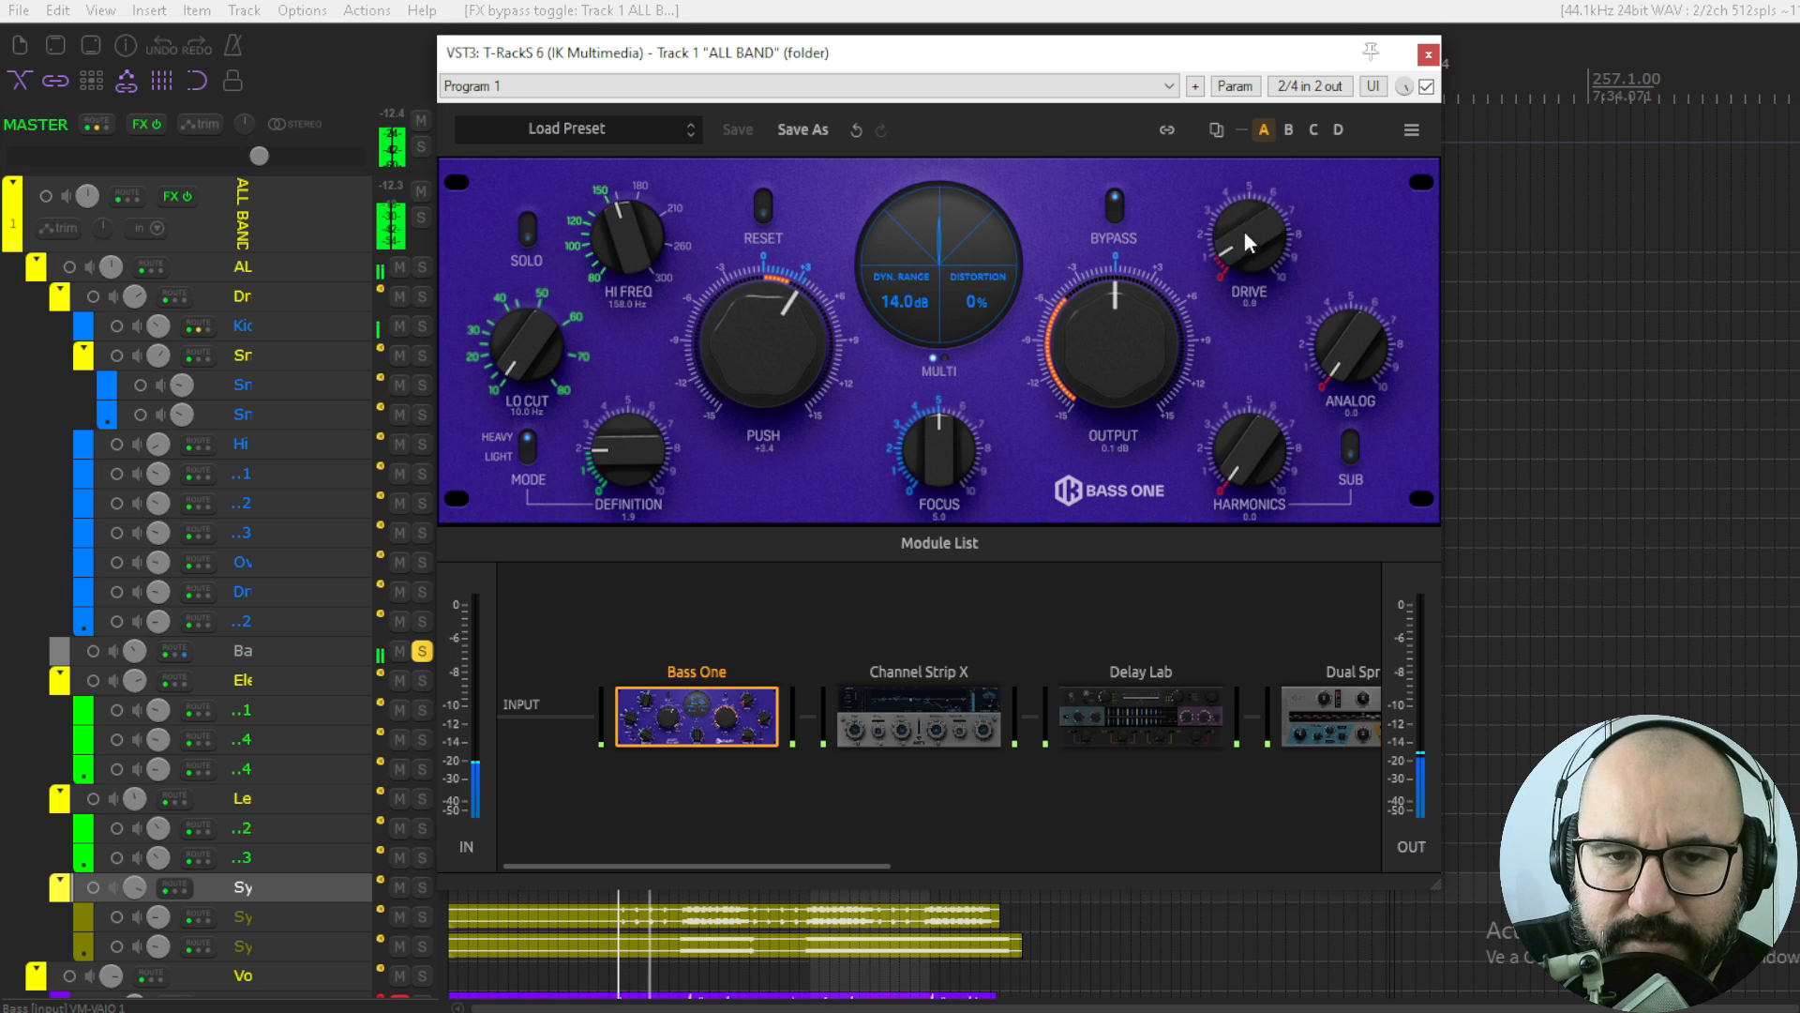
pyautogui.moveTo(1246, 230); pyautogui.dragTo(1256, 146)
pyautogui.moveTo(1264, 220); pyautogui.dragTo(1284, 81)
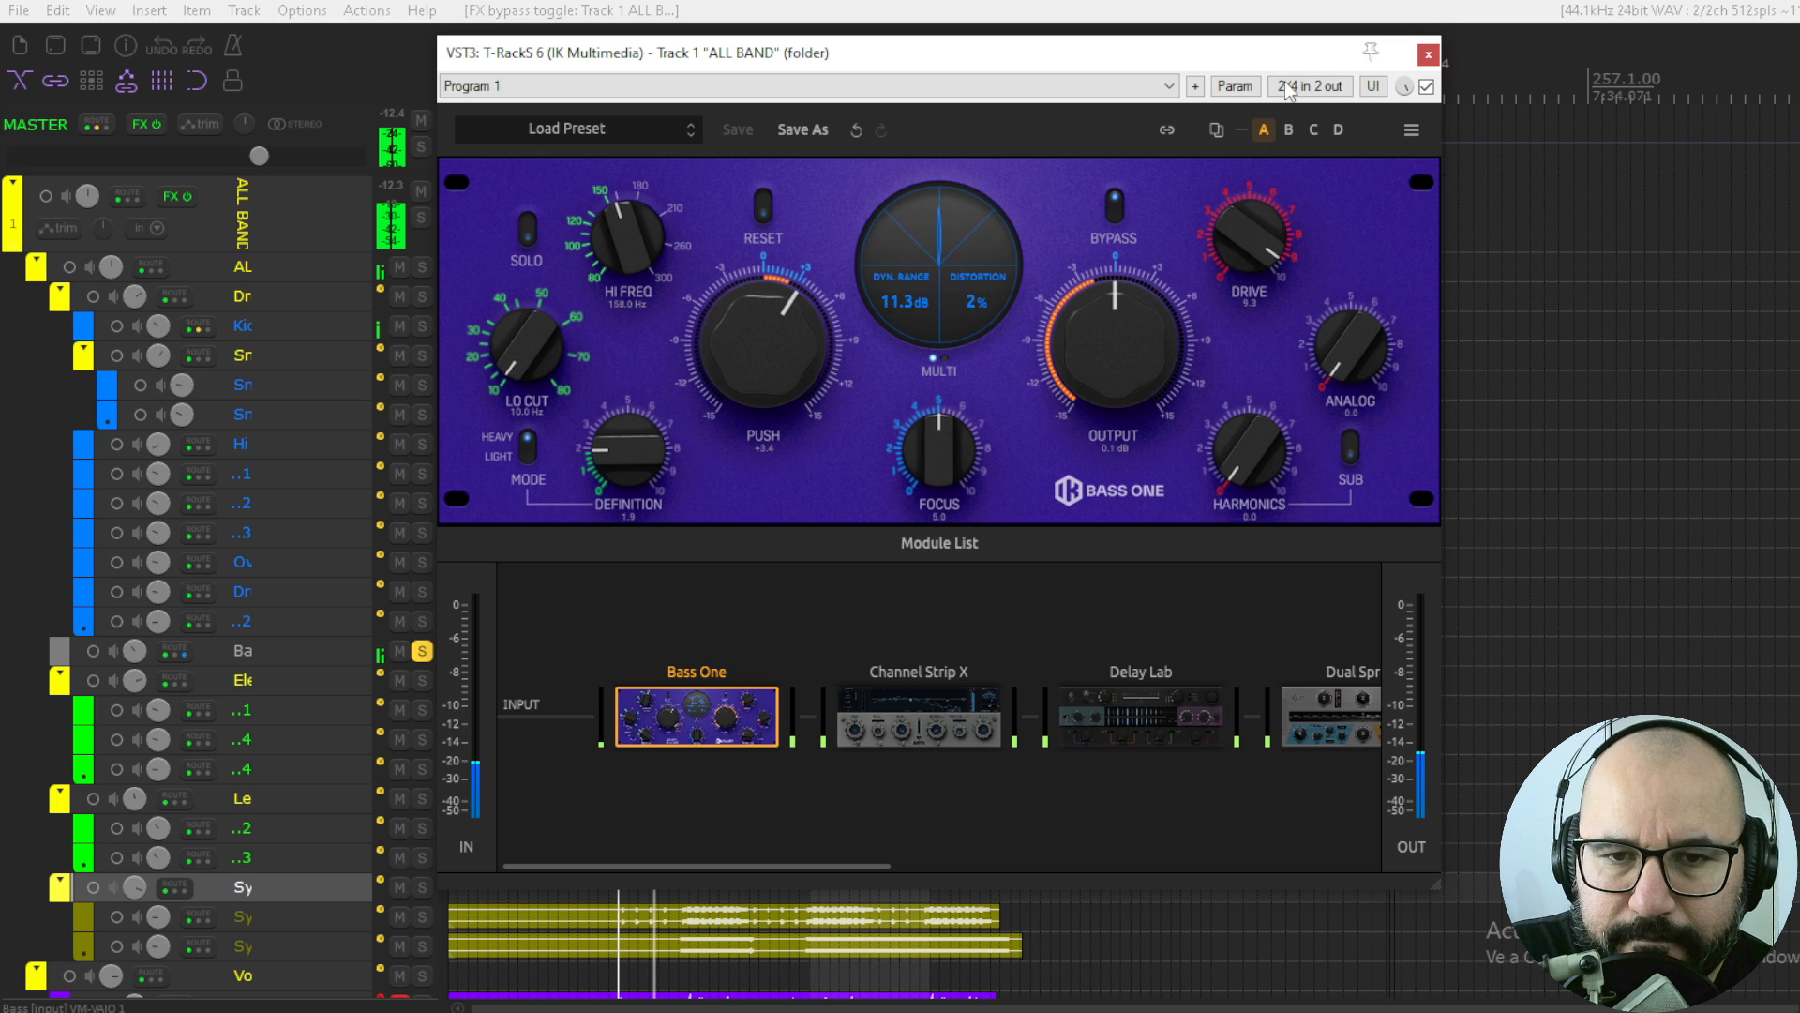
pyautogui.moveTo(1263, 183); pyautogui.dragTo(1255, 294)
pyautogui.press('space')
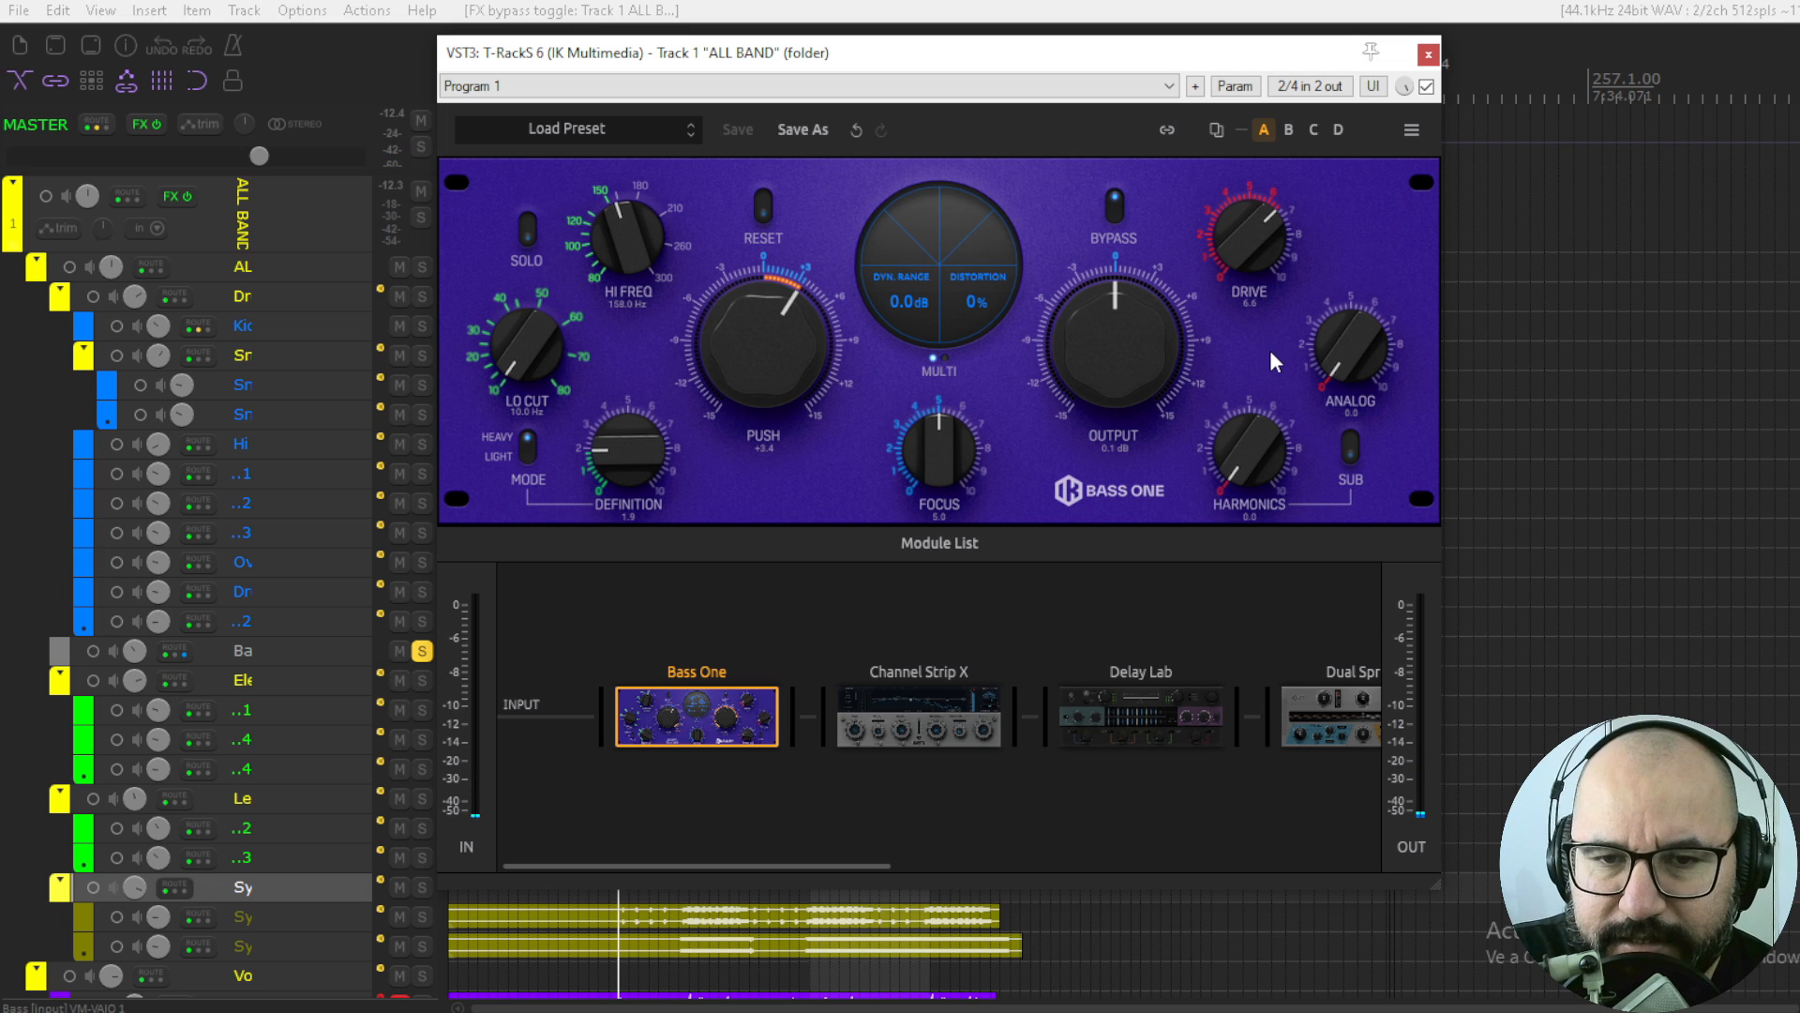
# - Restart playback and set Bass One's Analog amount to 7.4
pyautogui.press('space')
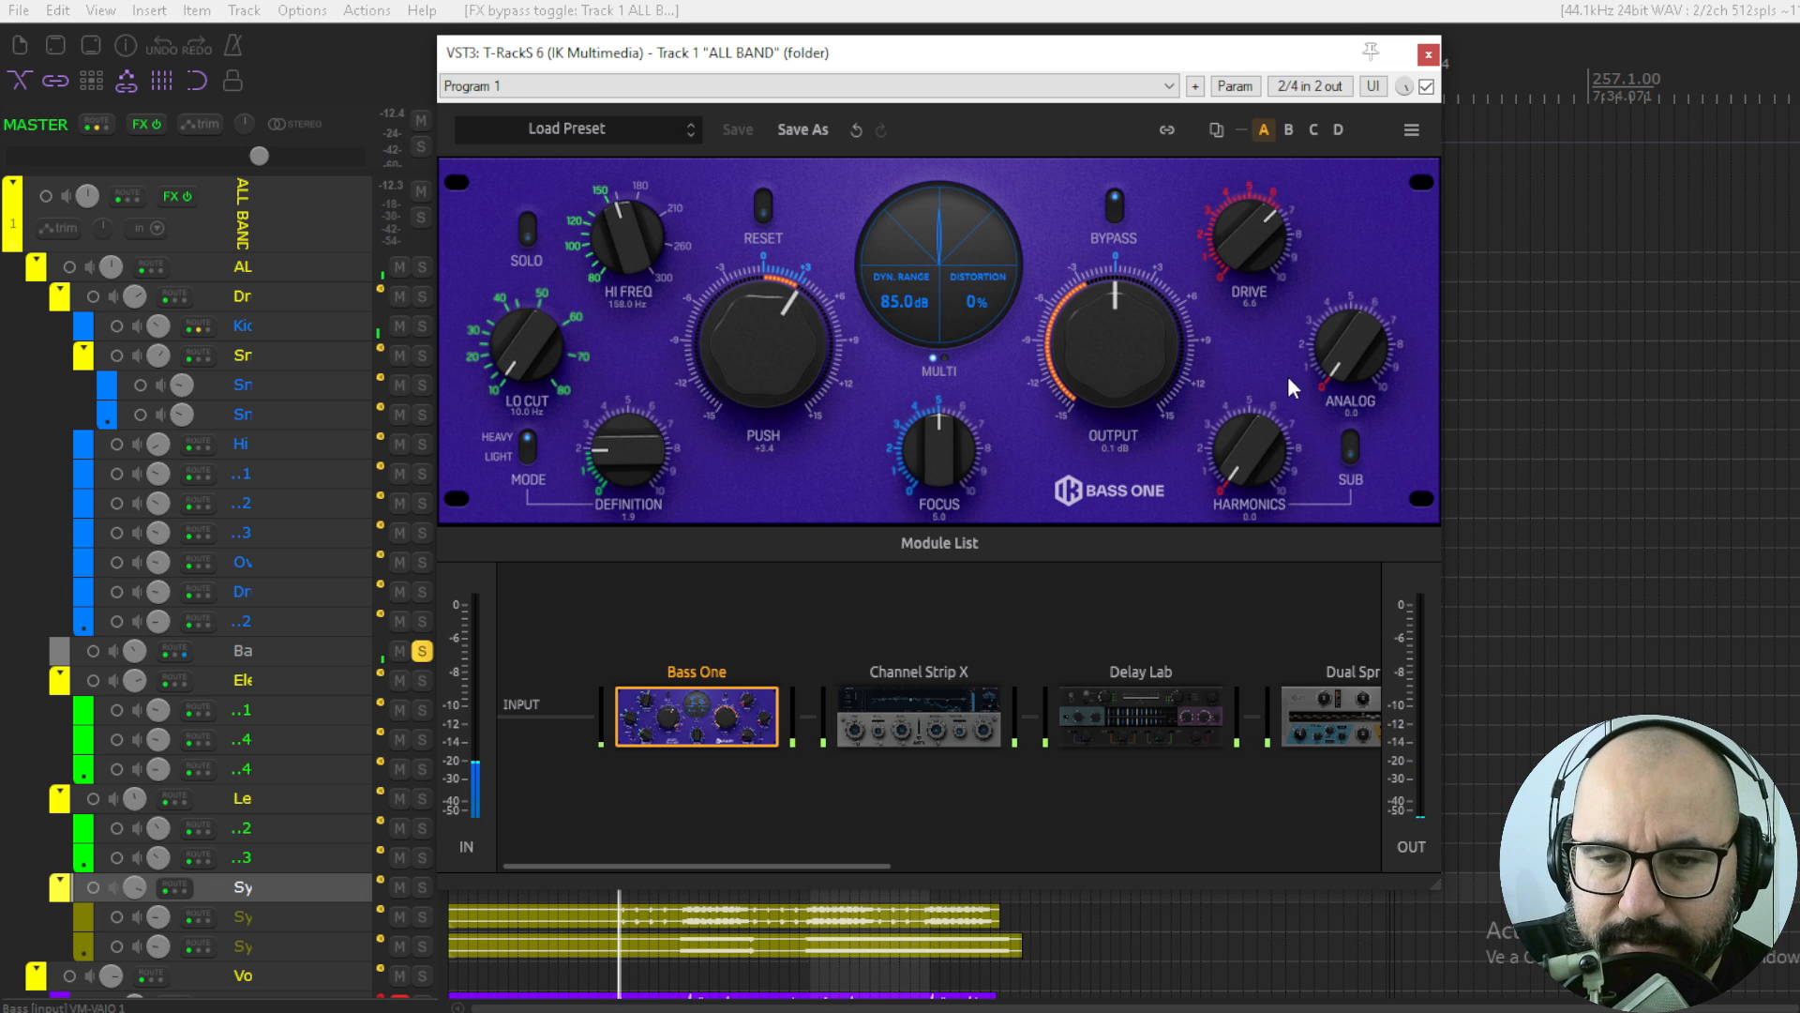
pyautogui.moveTo(1325, 368); pyautogui.dragTo(1361, 70)
pyautogui.moveTo(1343, 319)
pyautogui.mouseDown()
pyautogui.moveTo(1337, 408)
pyautogui.moveTo(1369, 269)
pyautogui.moveTo(1359, 337)
pyautogui.mouseUp()
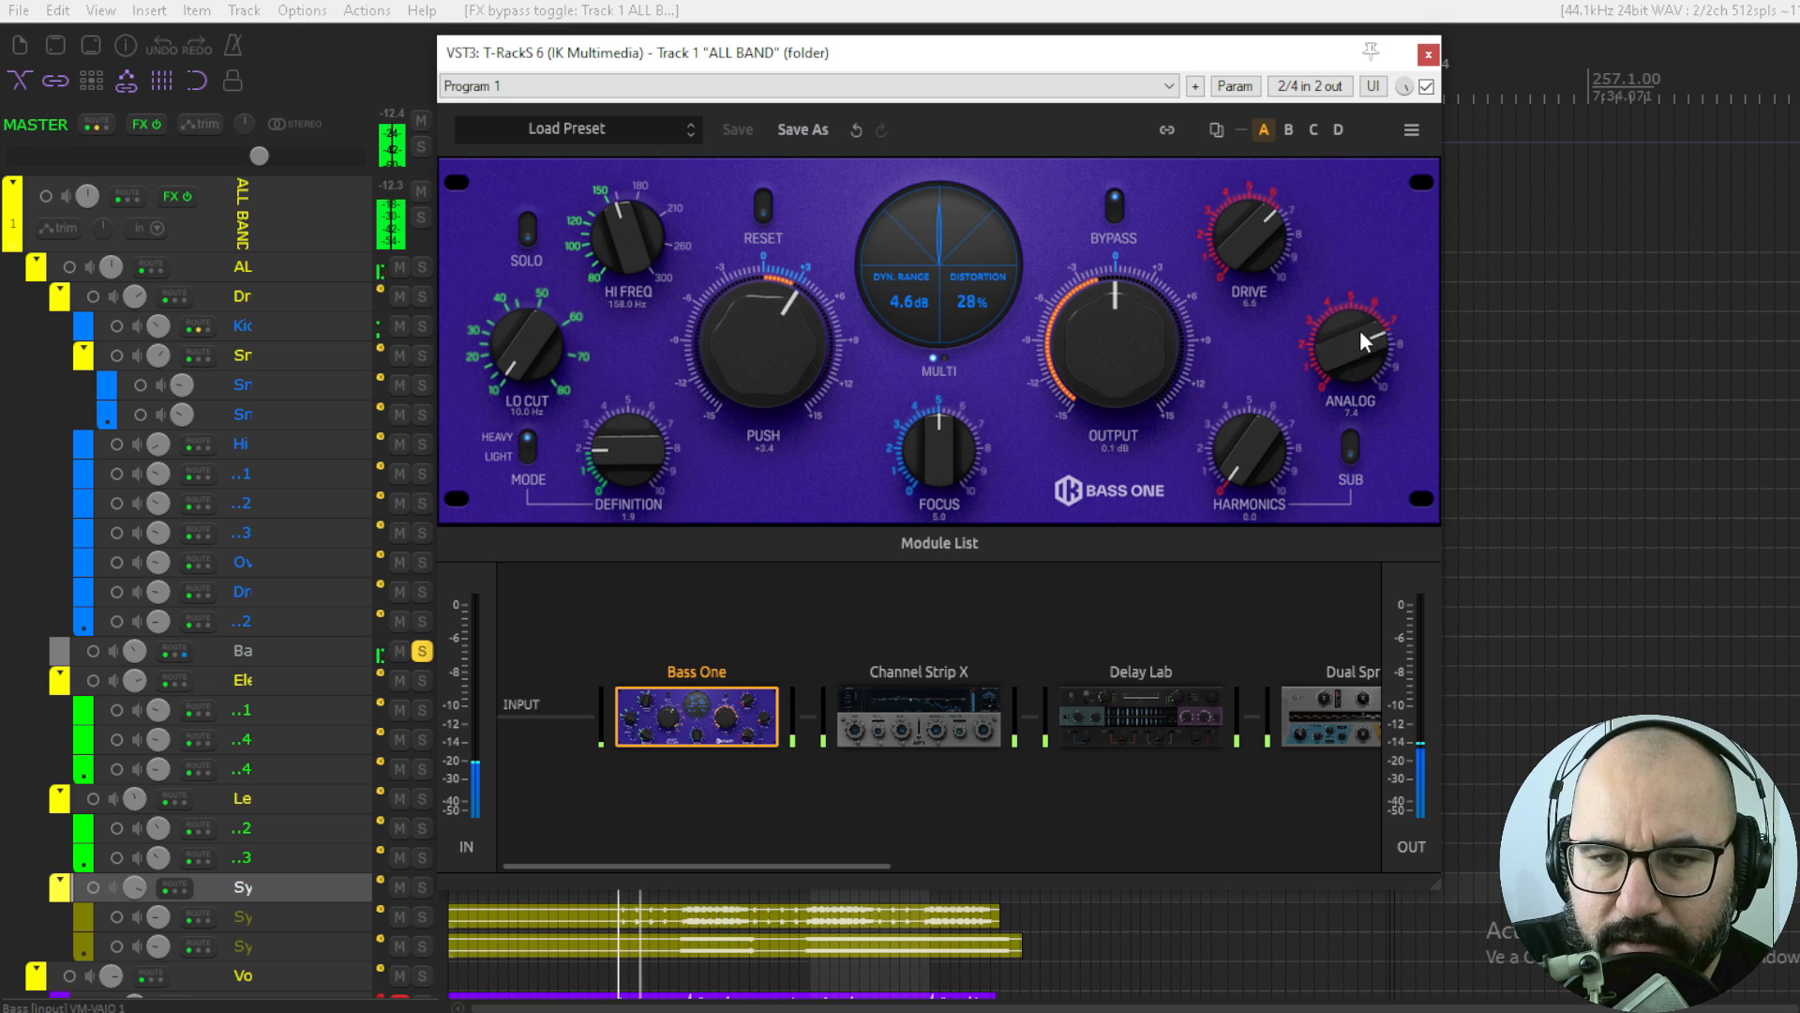
# - Try Bass One's Harmonics at 6.0, toggle Sub on and off, and settle Harmonics at 2.5
pyautogui.moveTo(1249, 481); pyautogui.dragTo(1264, 285)
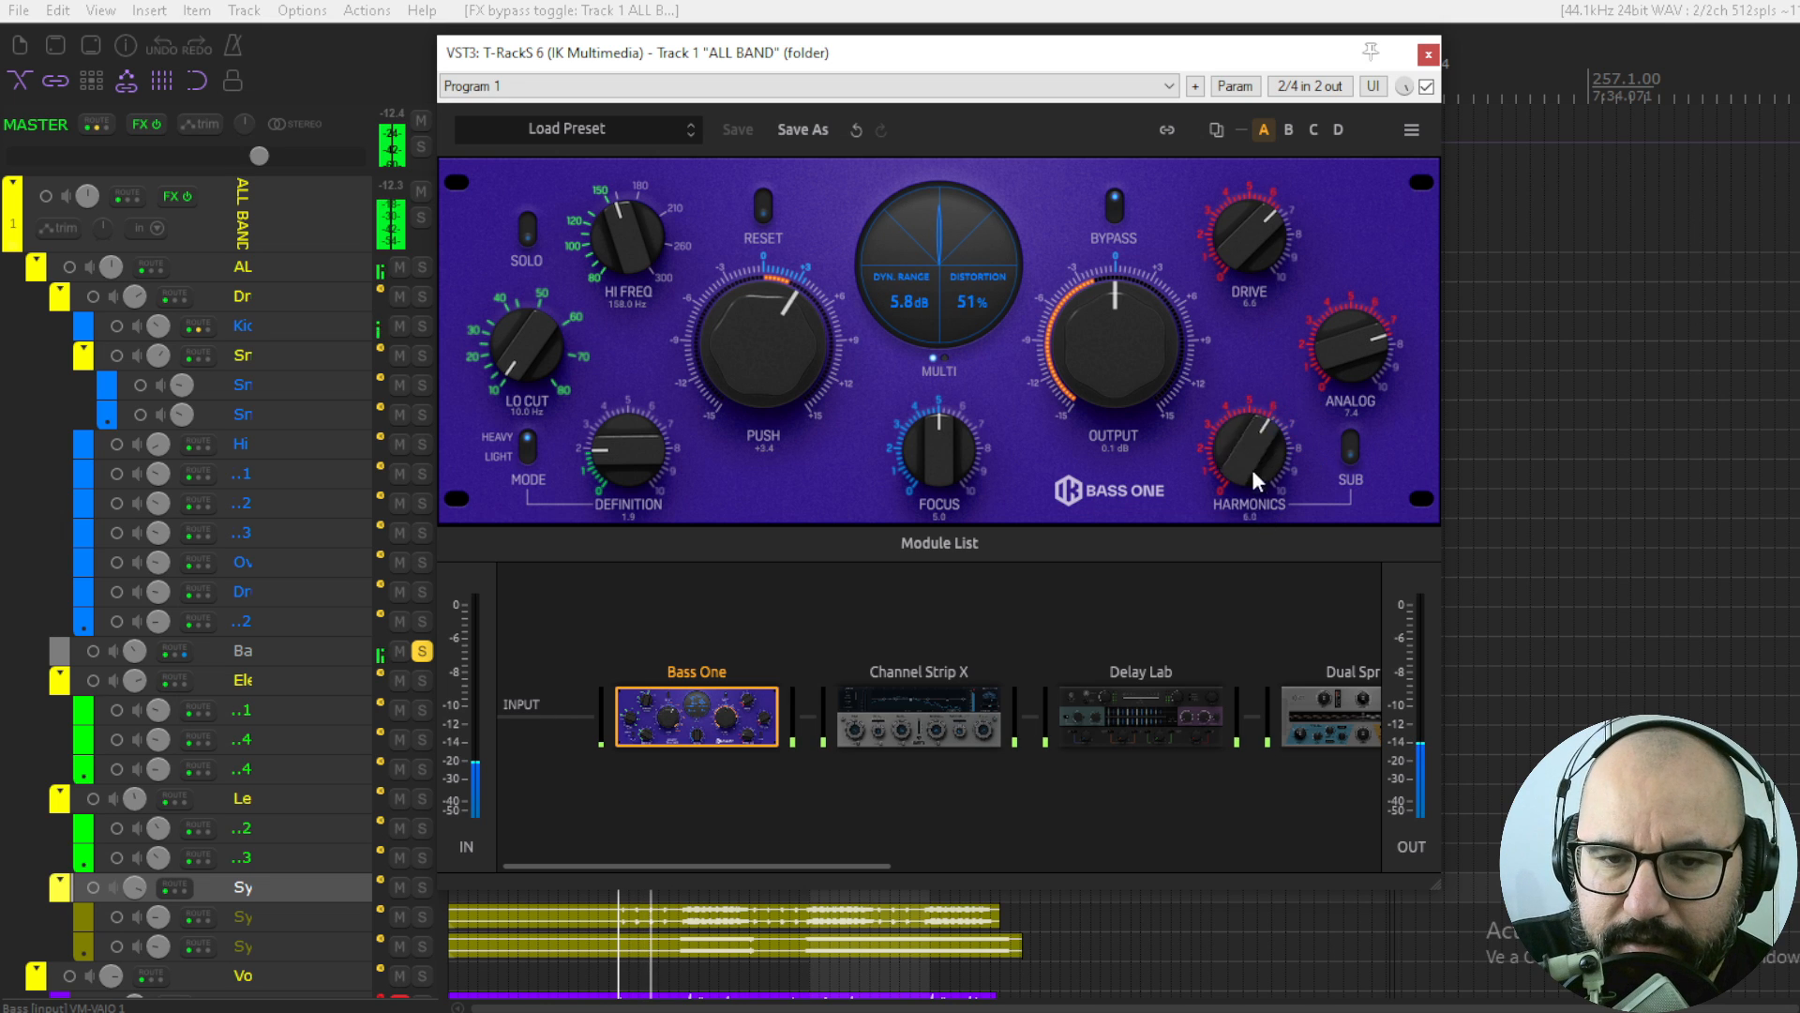
pyautogui.moveTo(1252, 469); pyautogui.dragTo(1250, 548)
pyautogui.click(1351, 450)
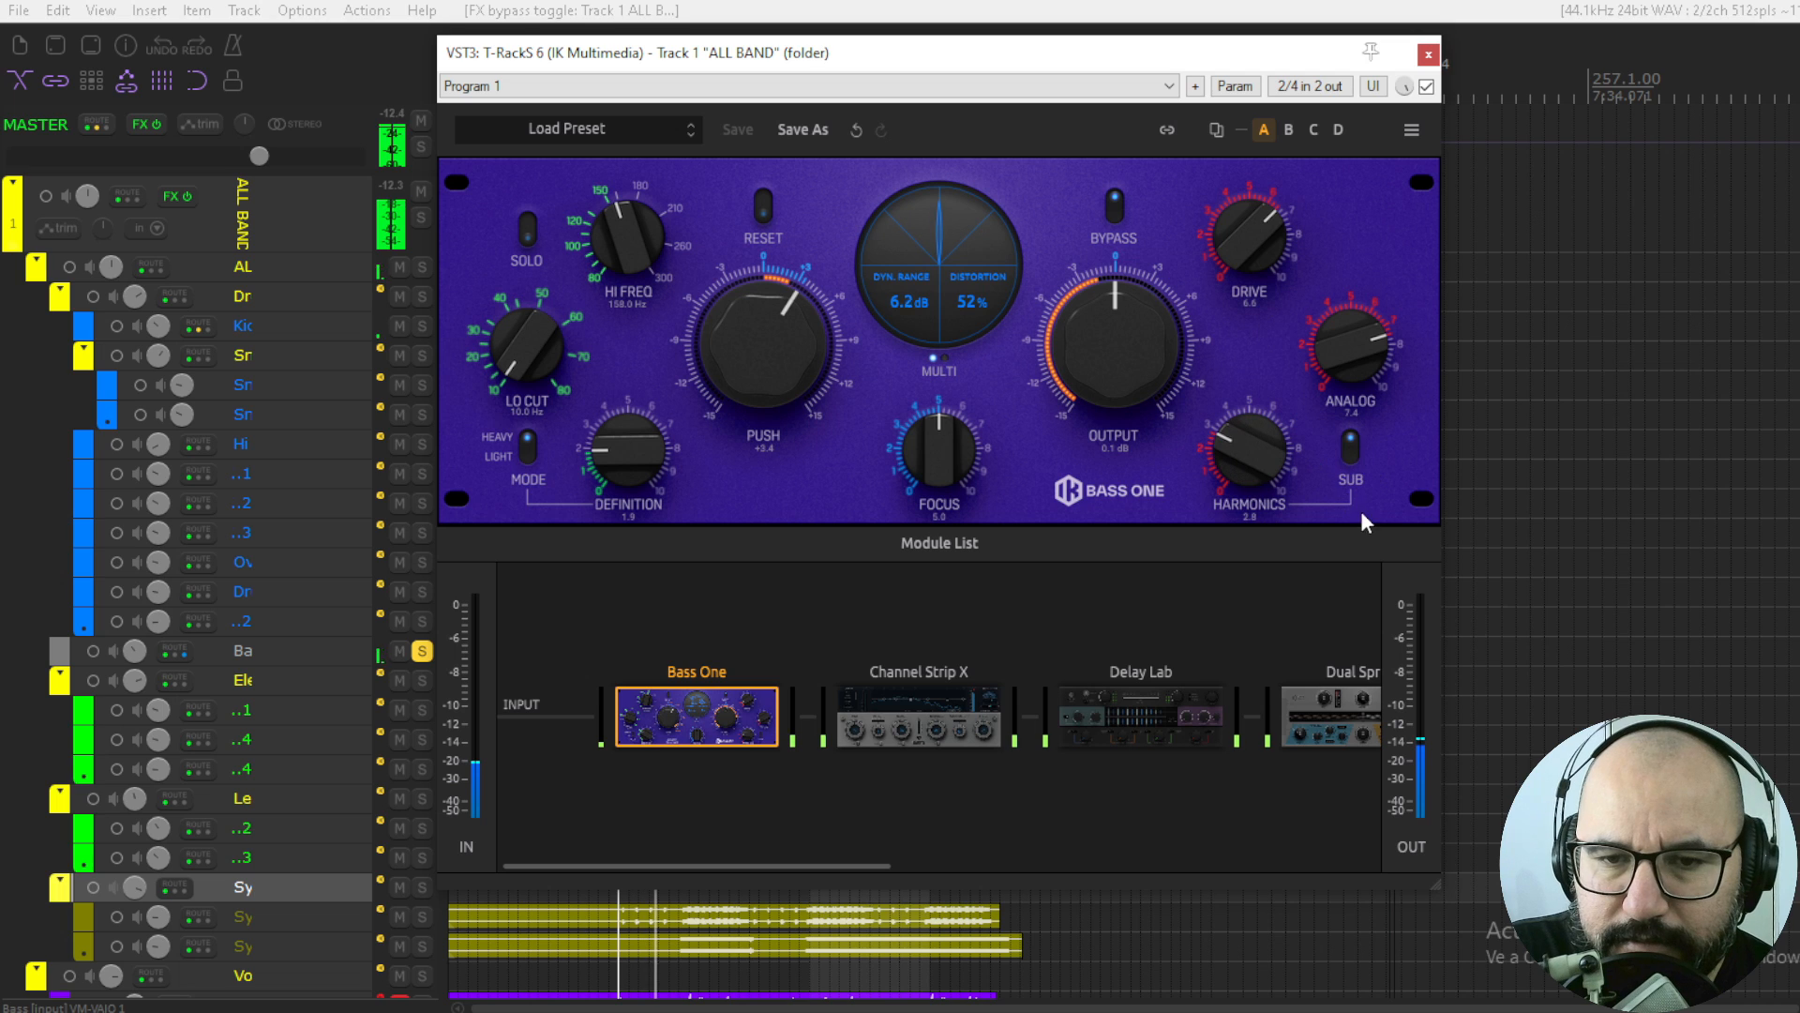
pyautogui.click(1352, 455)
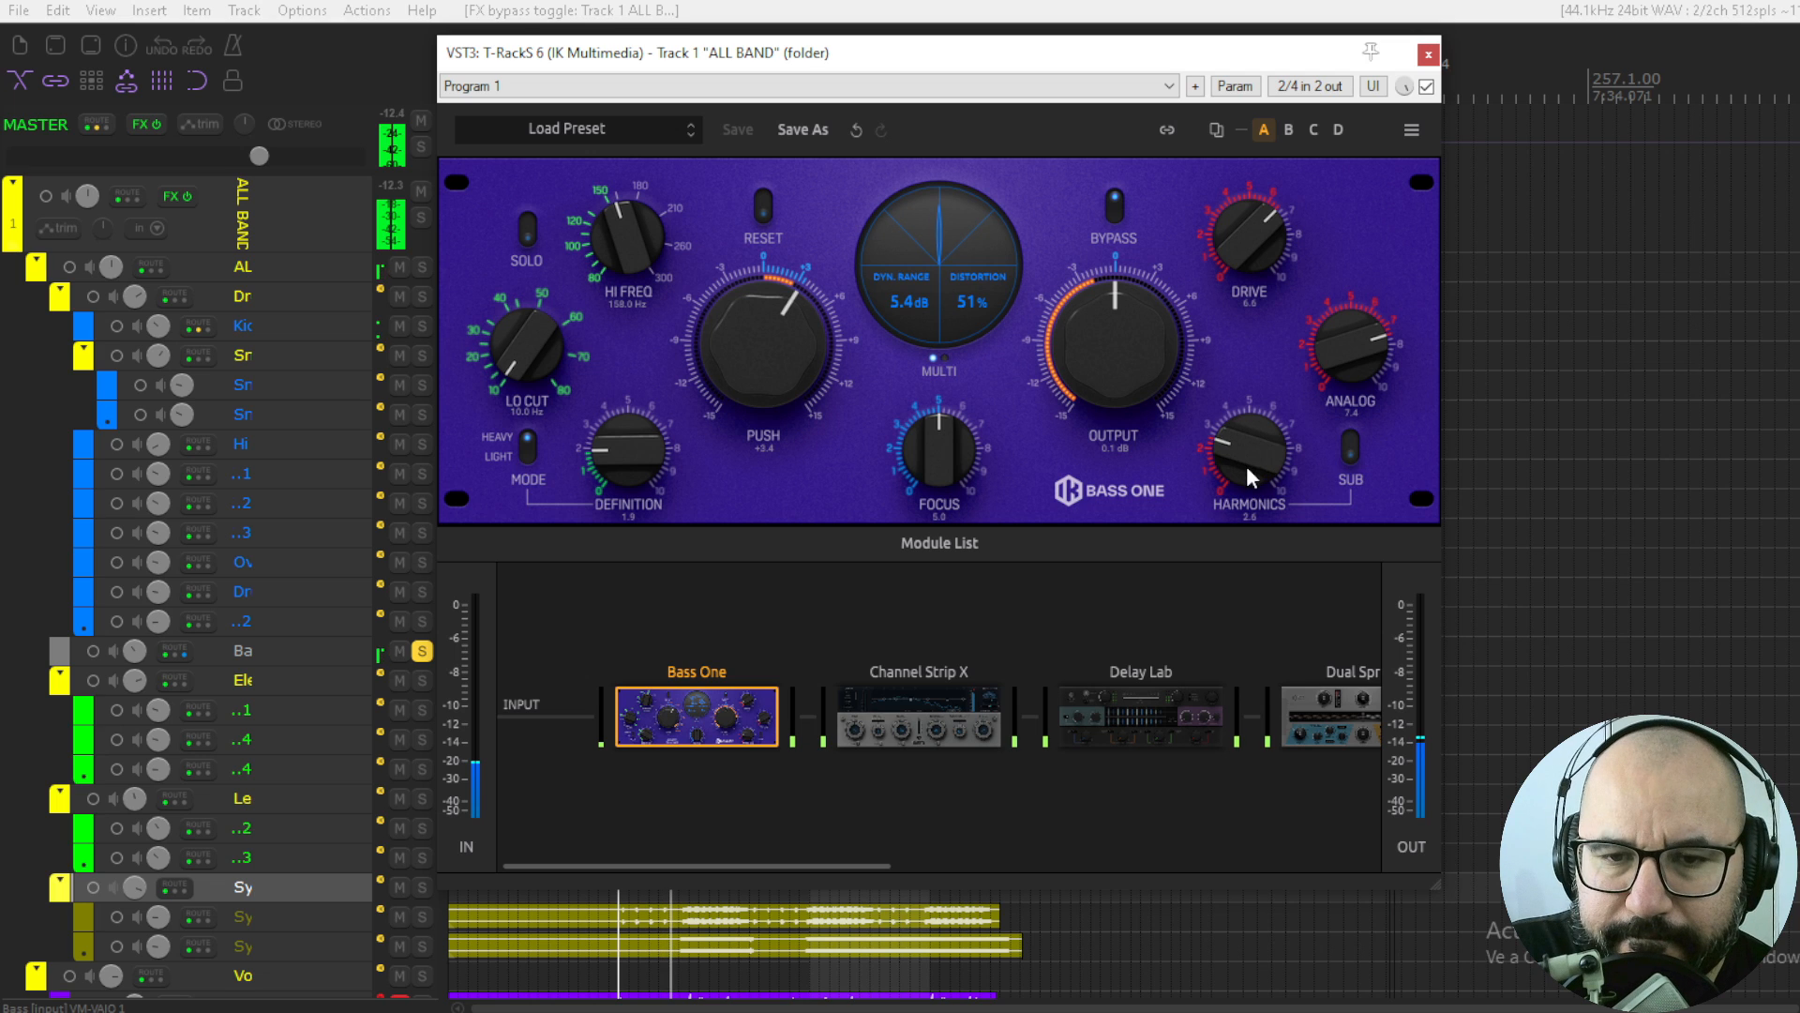
pyautogui.moveTo(1246, 465); pyautogui.dragTo(1253, 374)
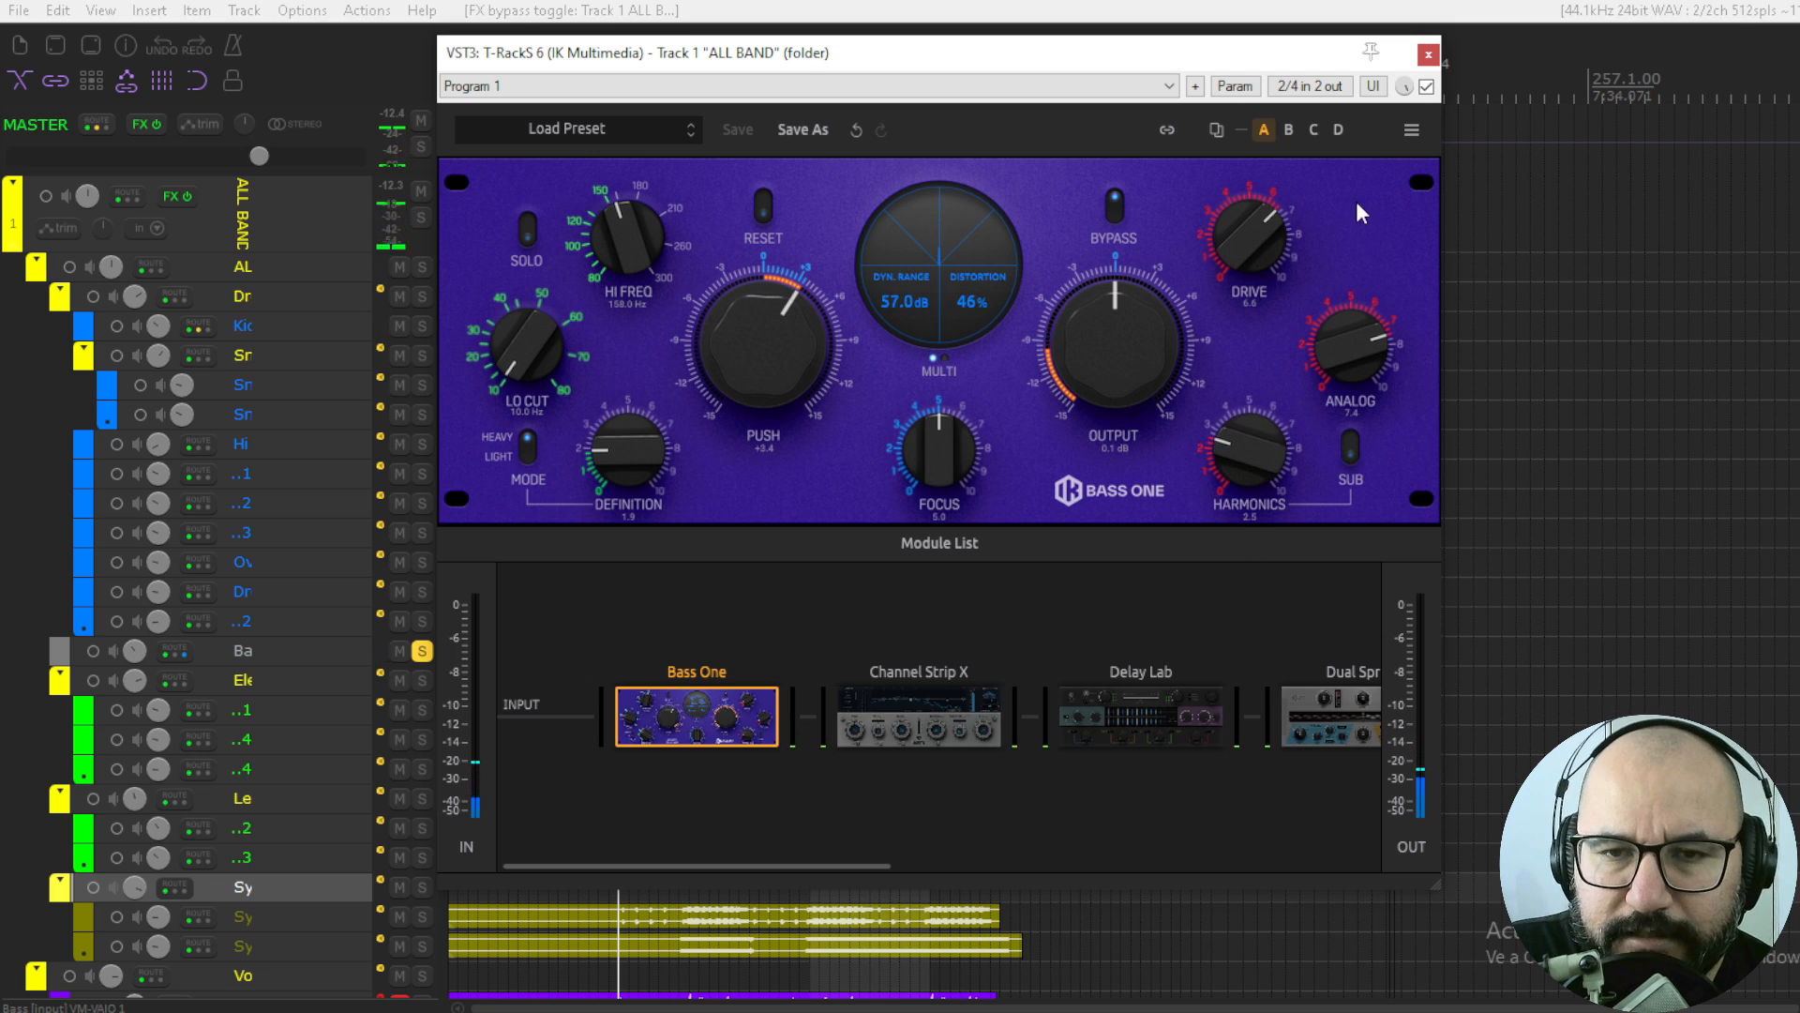
# - Replay the bass and compare it with the T-RackS plugin bypassed and active
pyautogui.press('space')
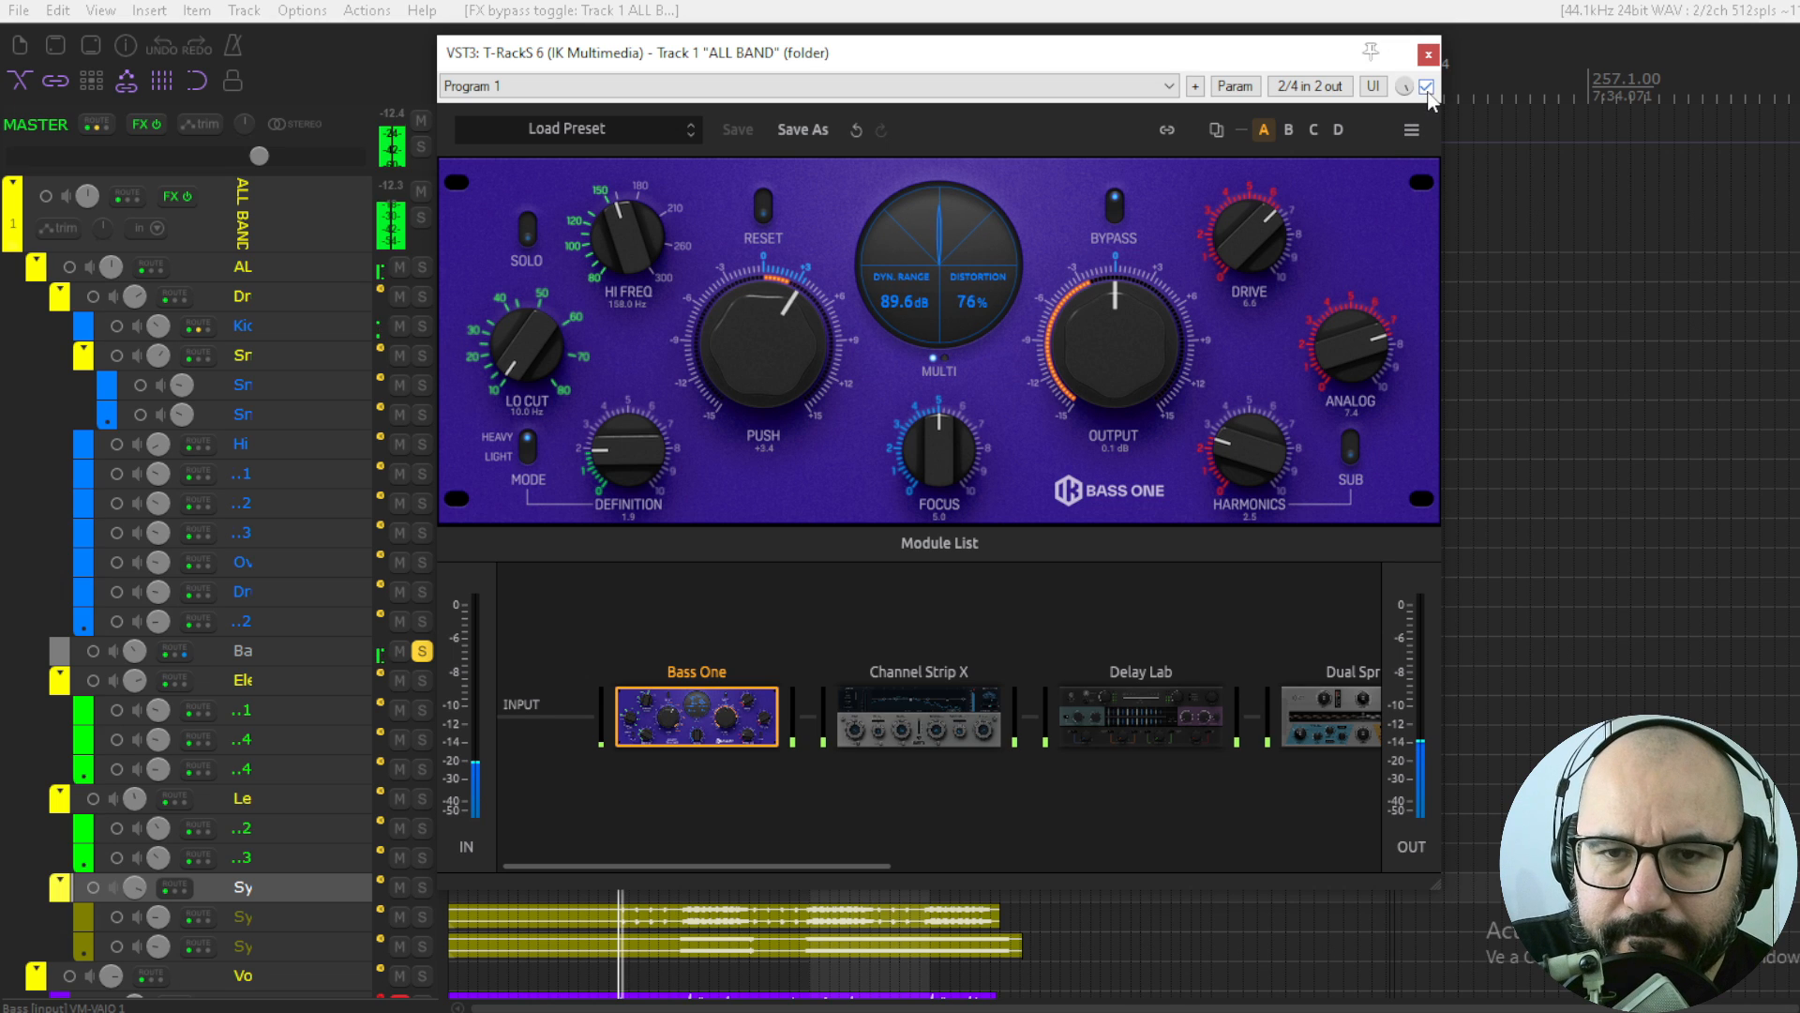
pyautogui.click(1426, 87)
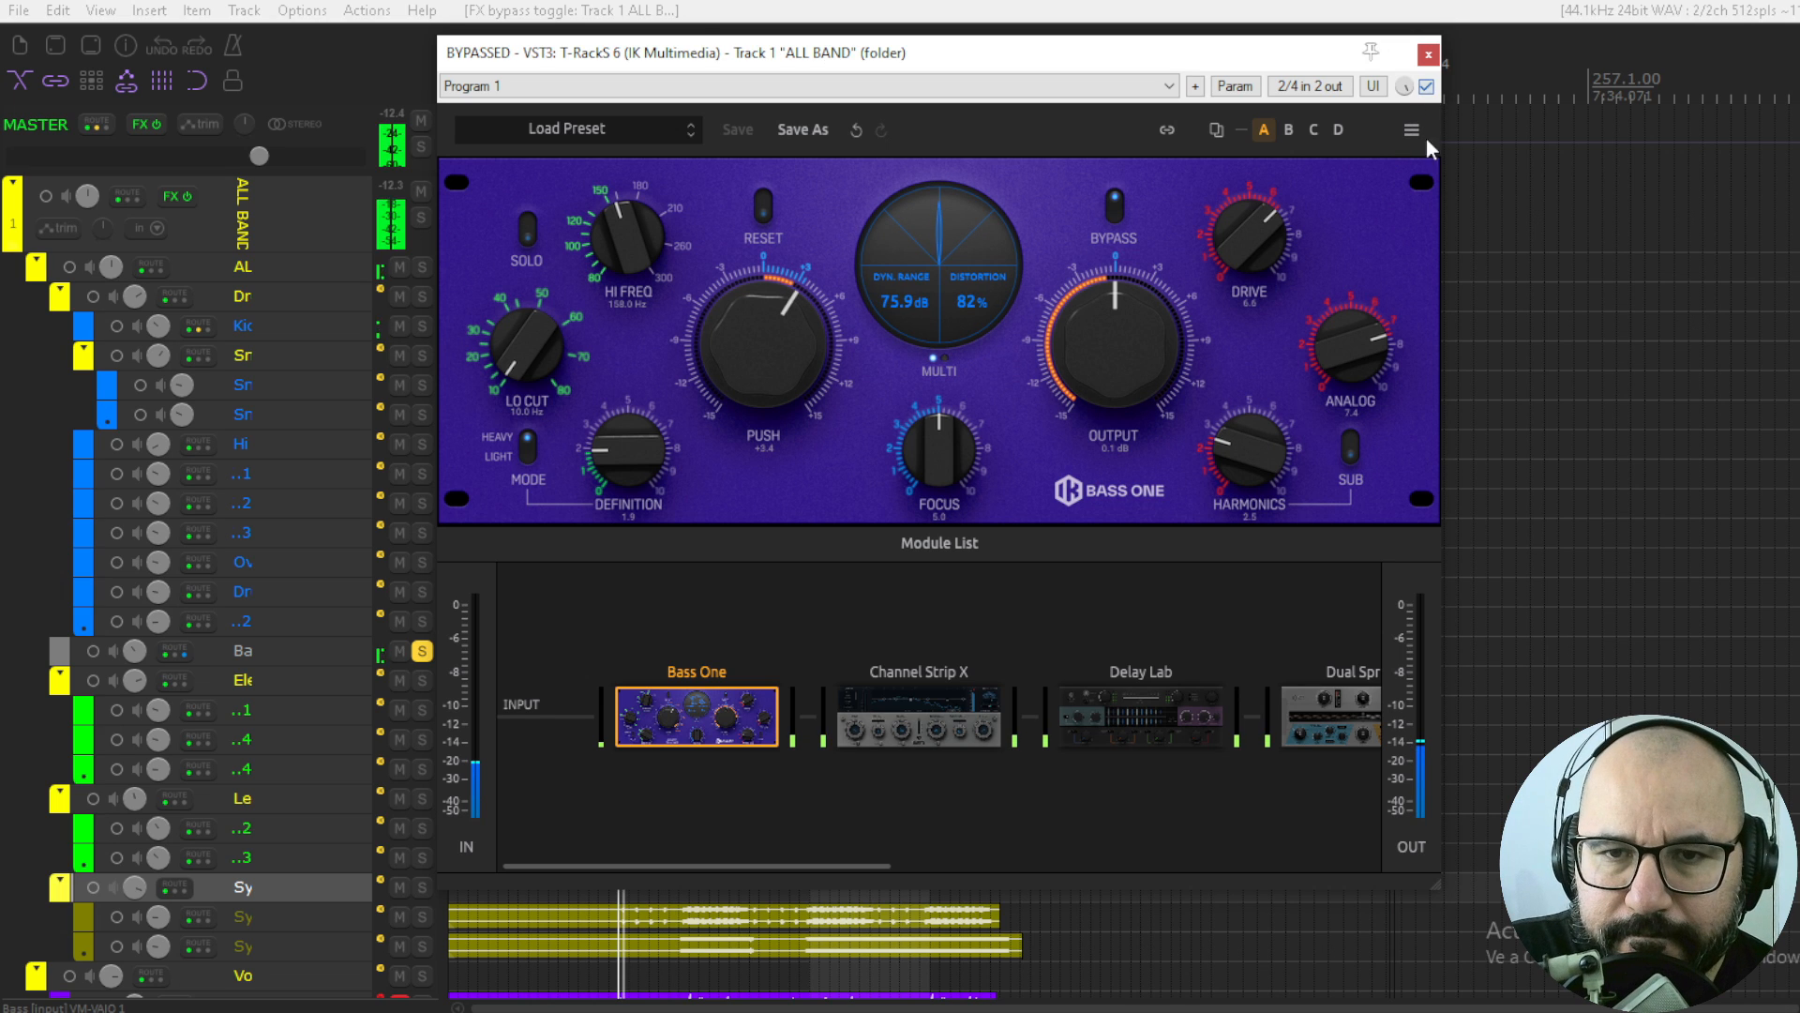
pyautogui.click(1426, 86)
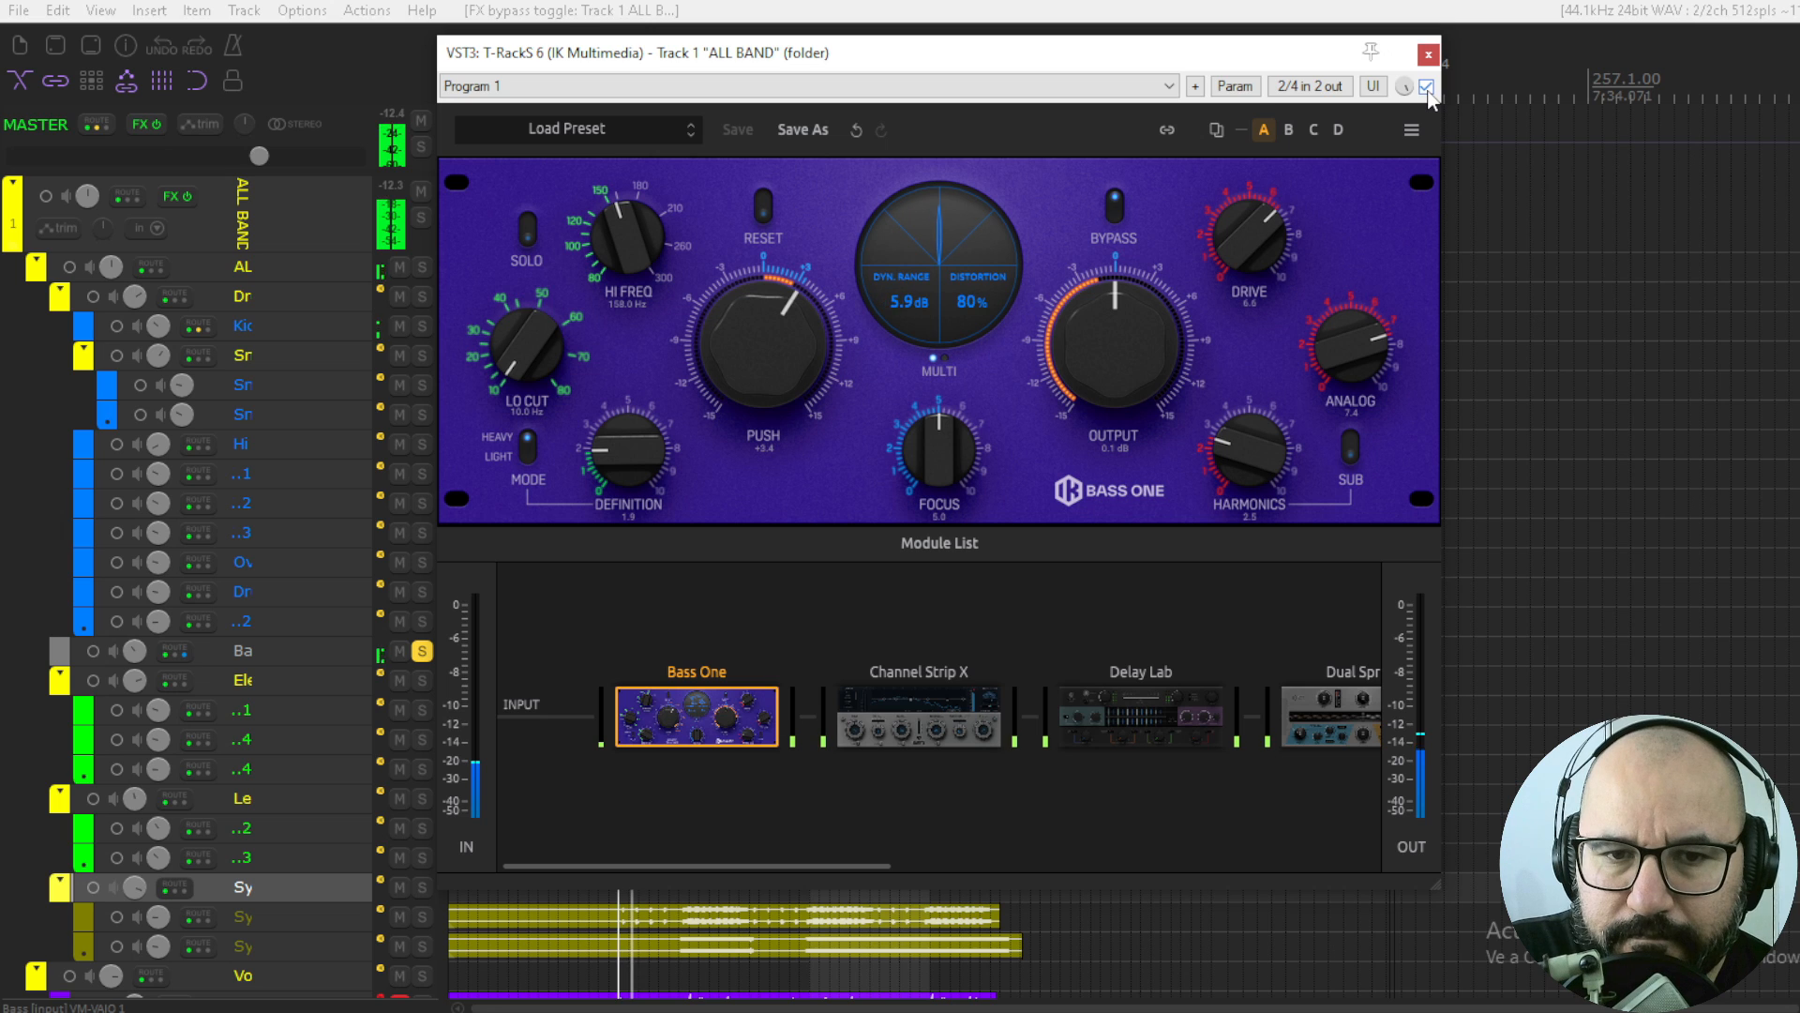
# - Select the Channel Strip X module, unsolo the bass track and reset the module's Input to 0.0 dB
pyautogui.click(908, 723)
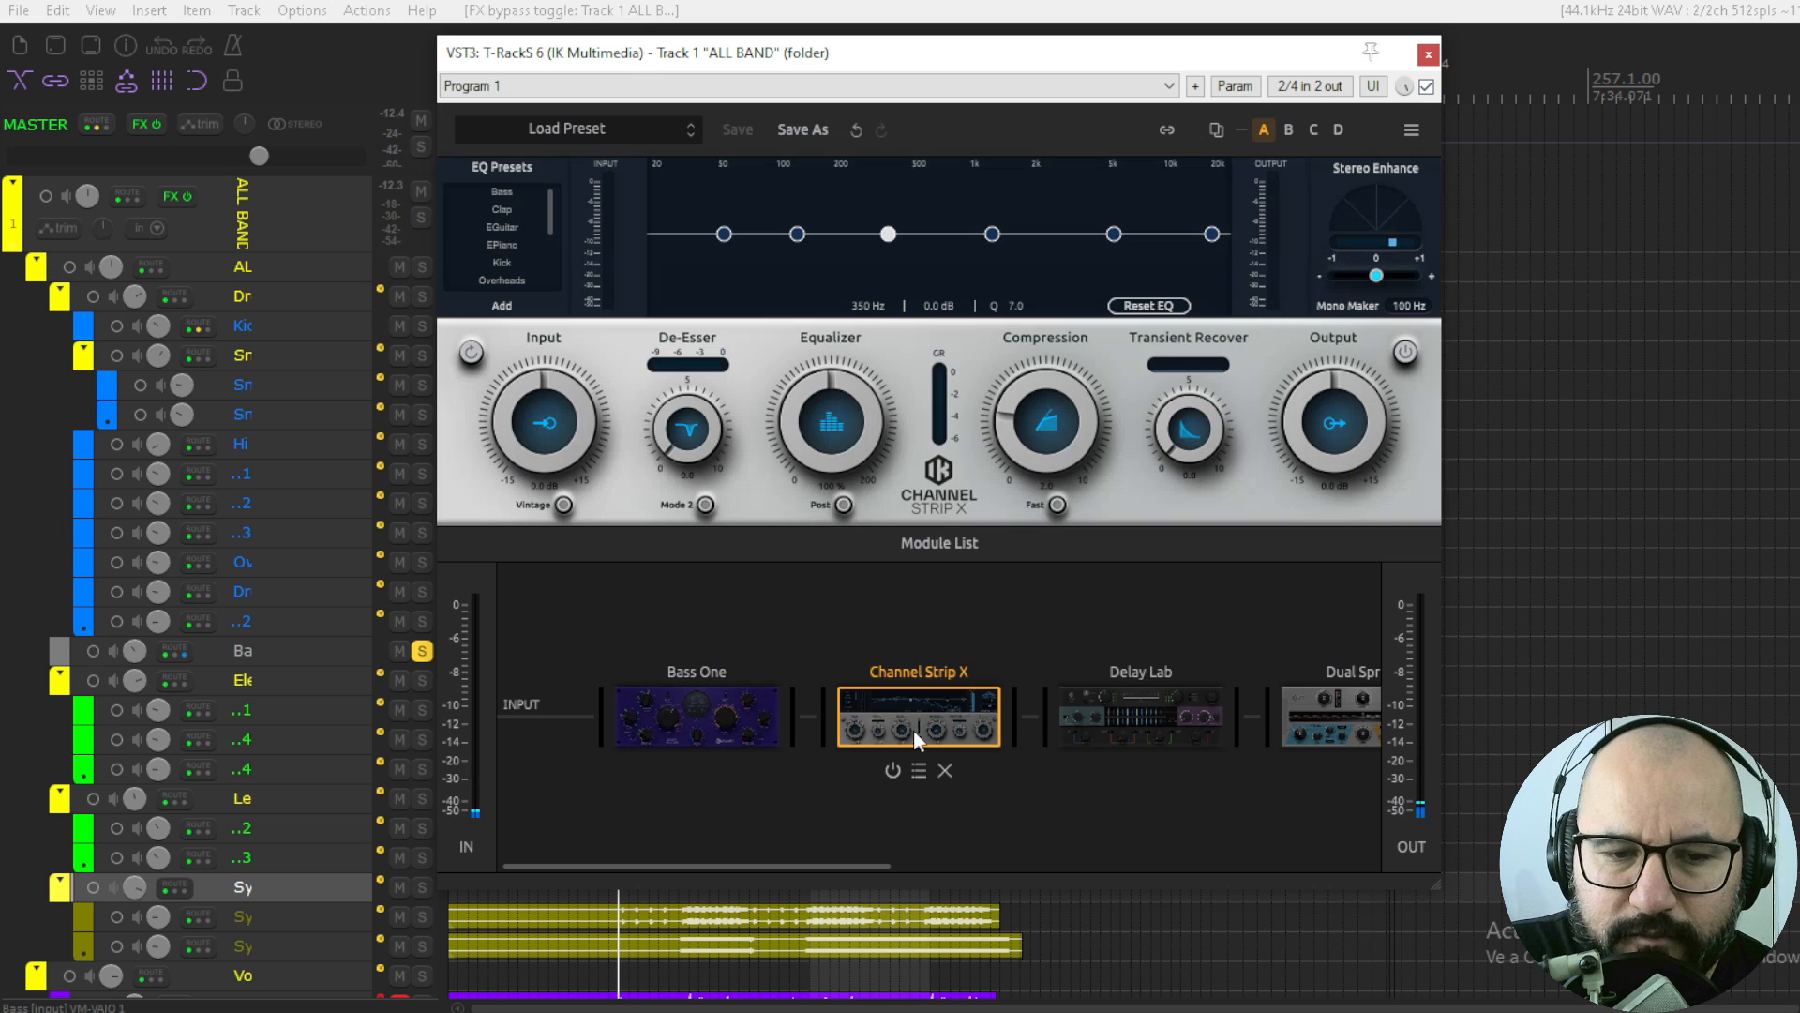
pyautogui.click(422, 651)
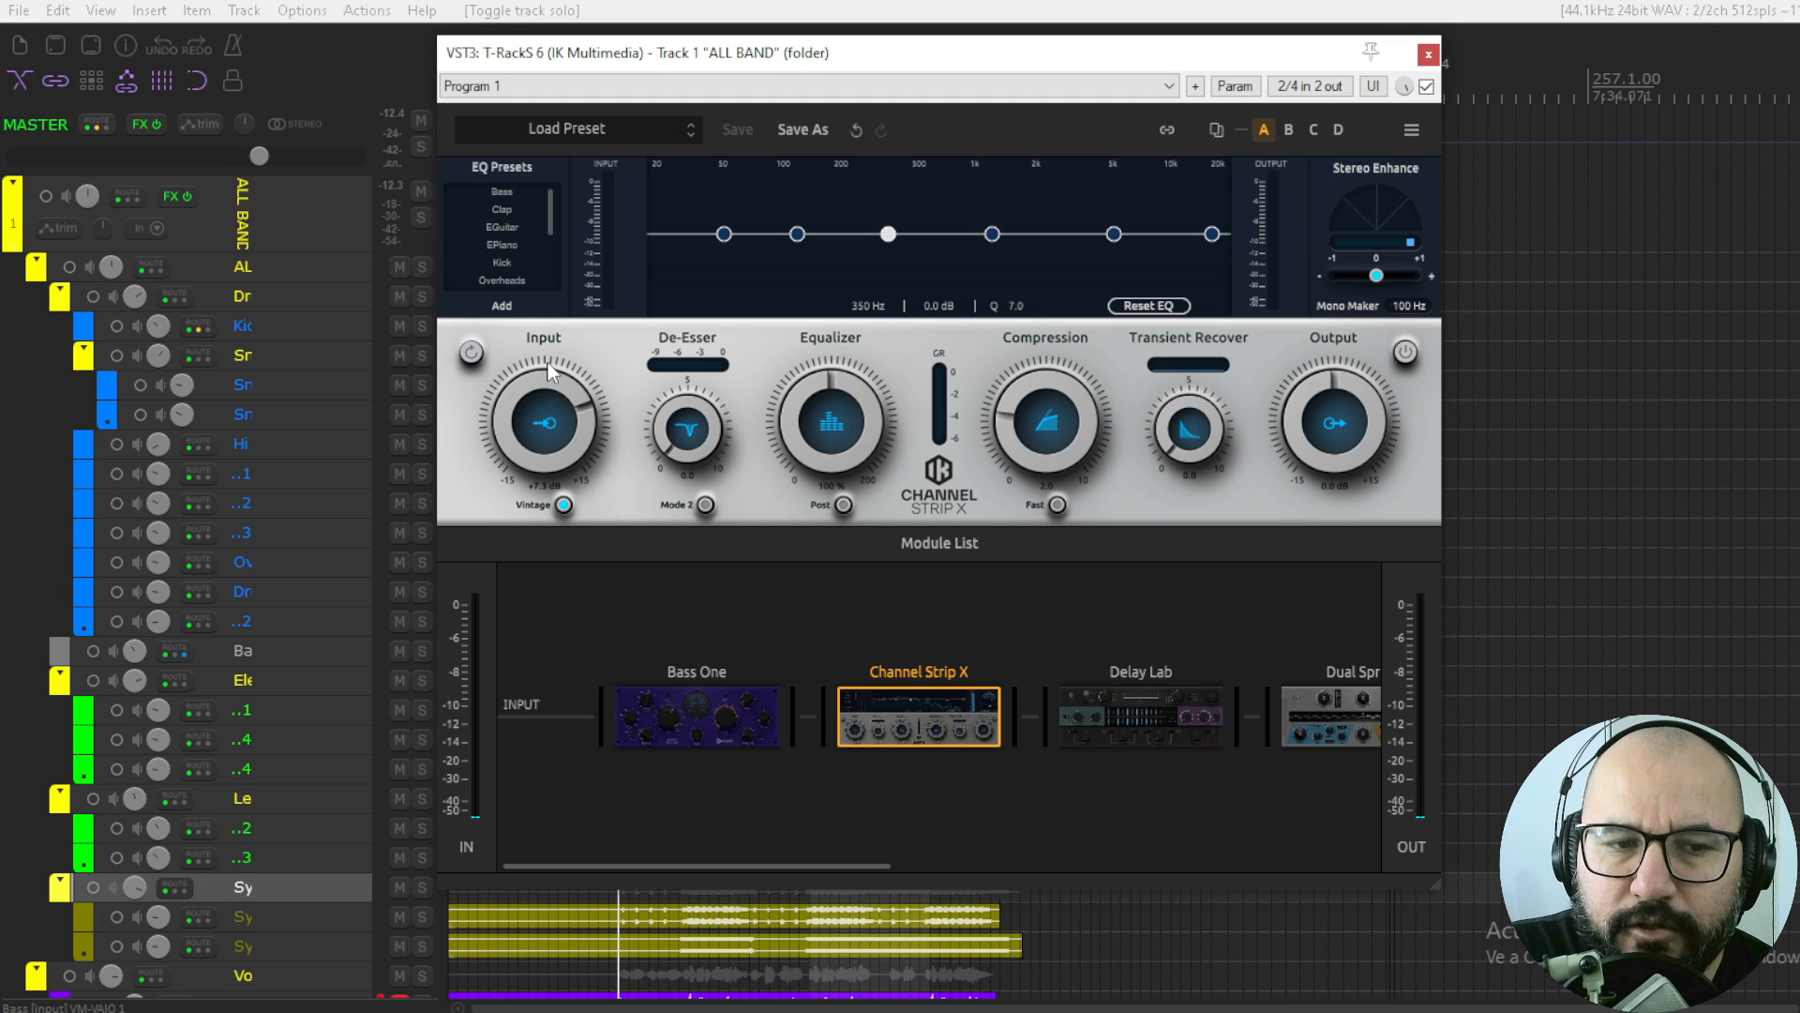
pyautogui.doubleClick(535, 416)
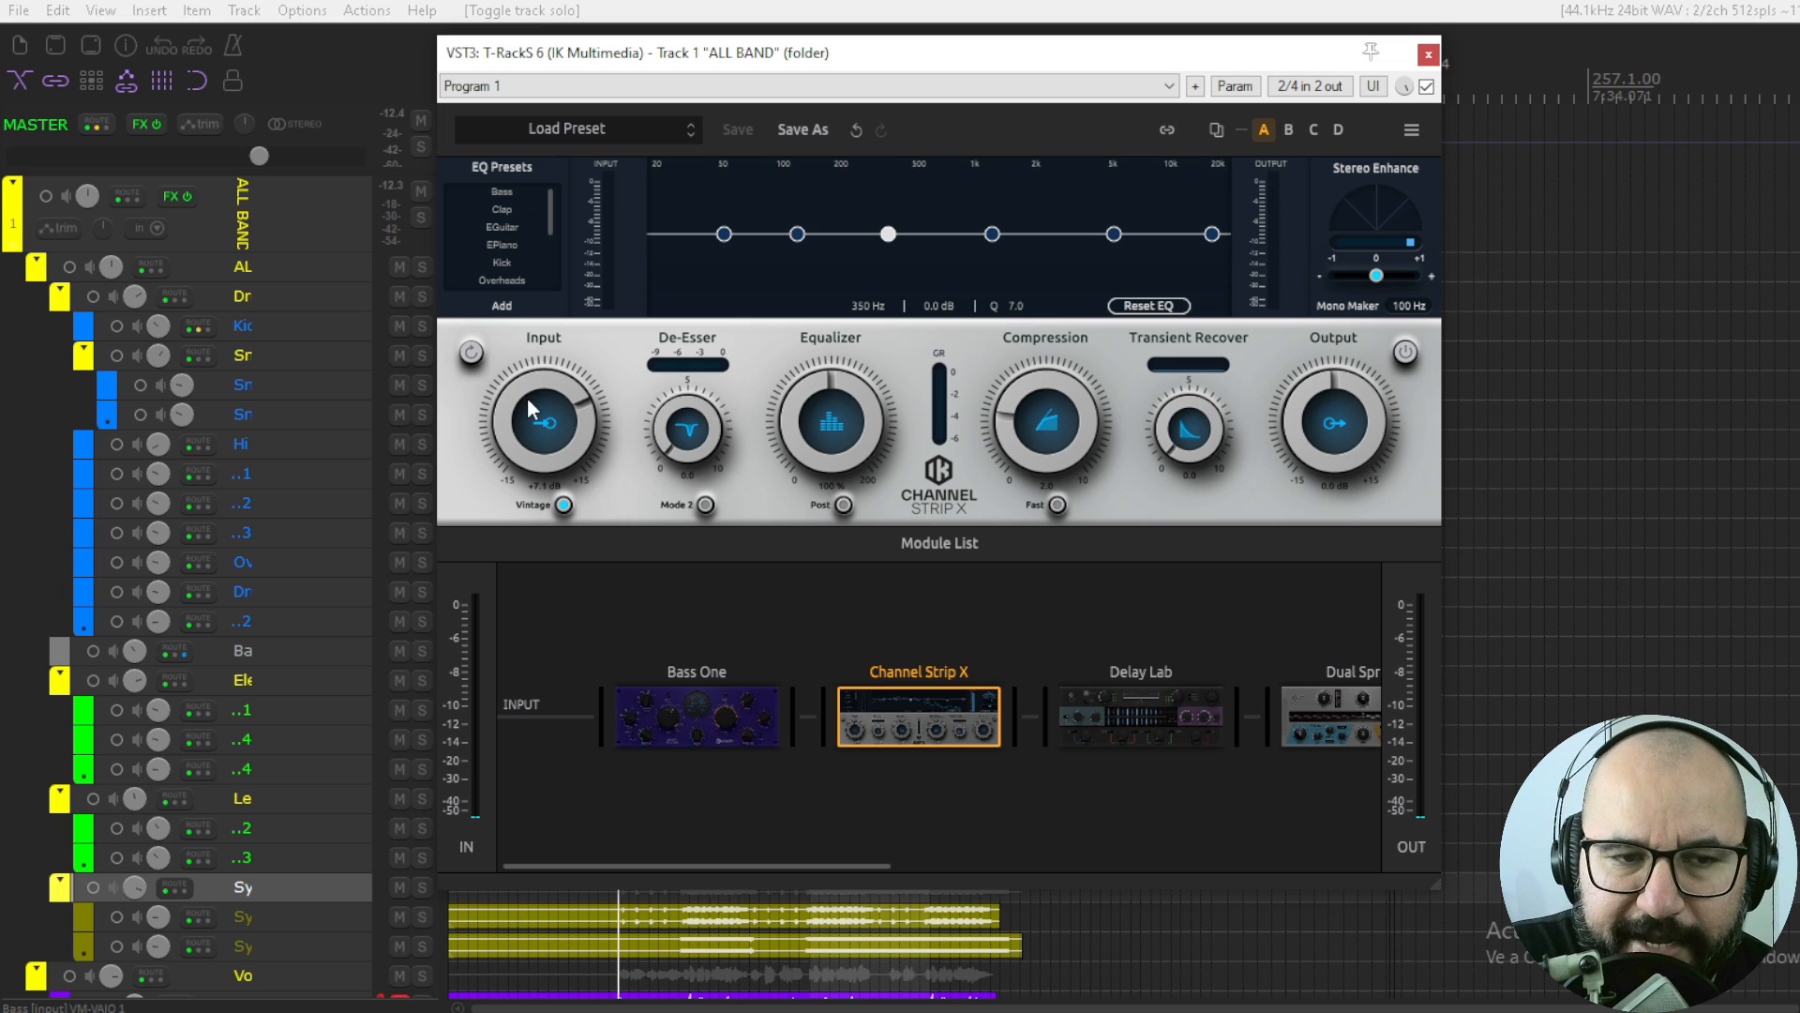
pyautogui.doubleClick(532, 410)
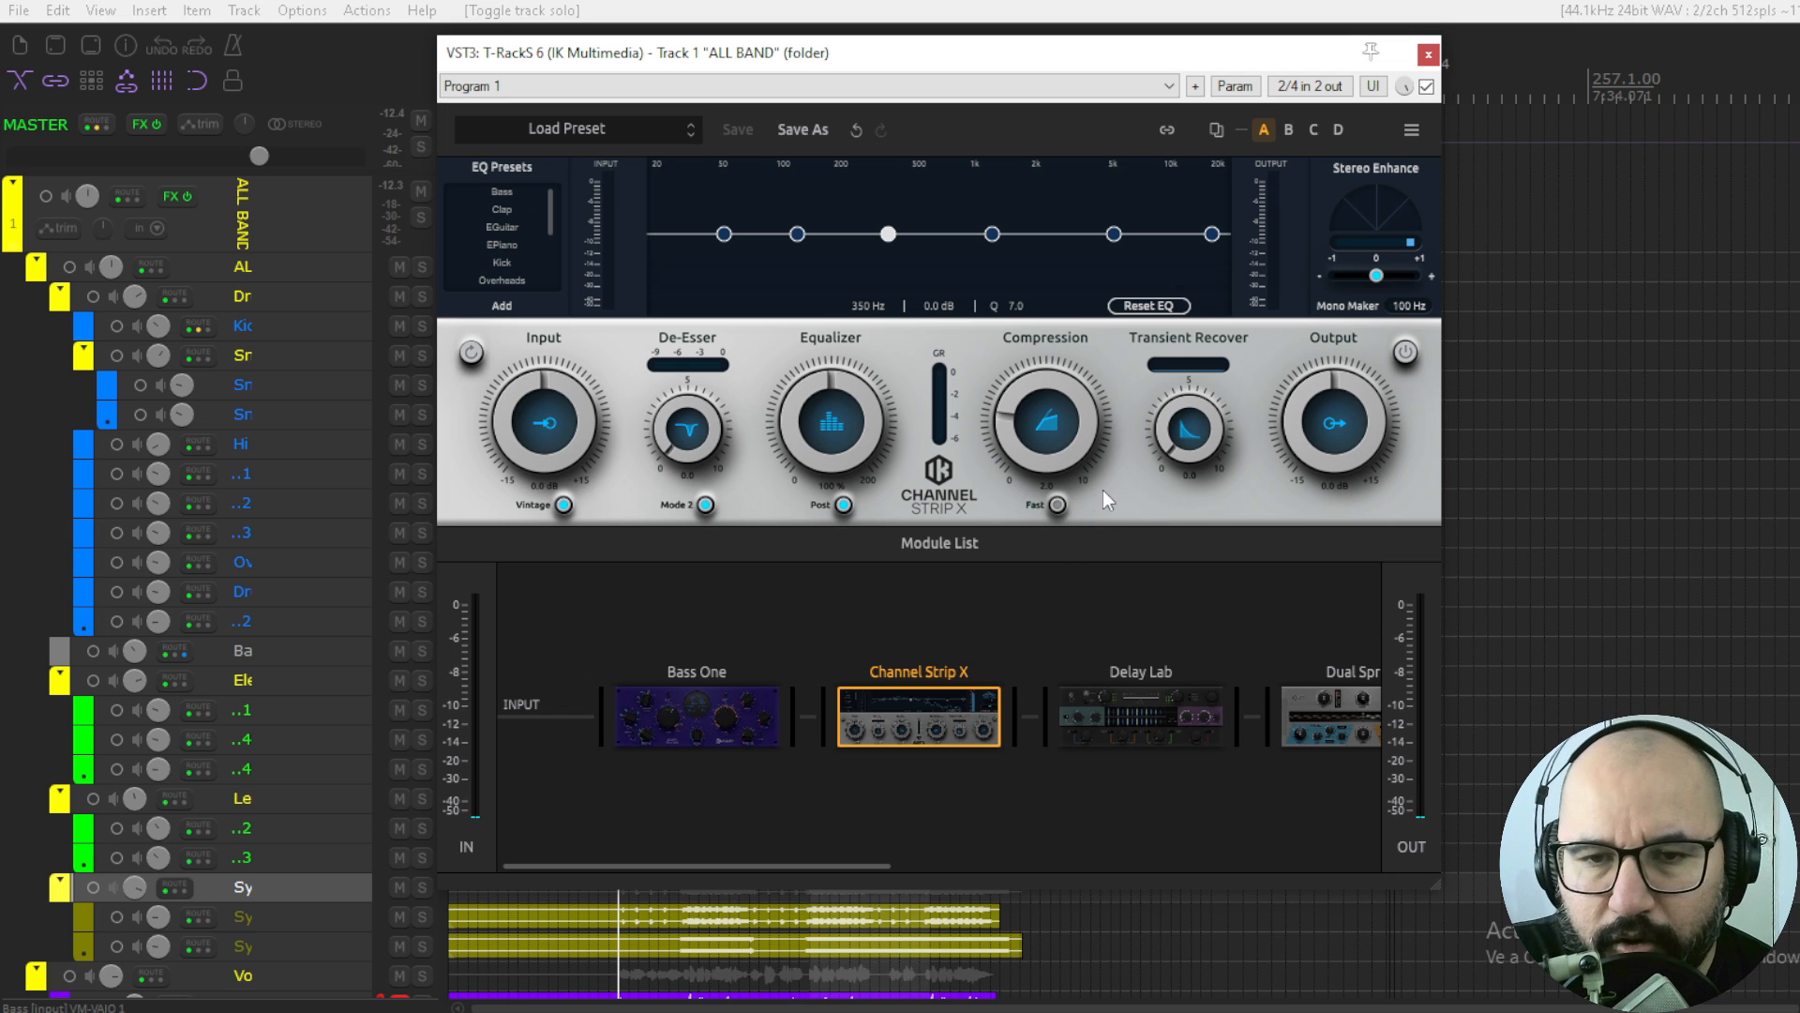
# - Solo the drum bus, start playback, switch the compressor to Fast and raise Channel Strip X's Compression to 8.1
pyautogui.click(422, 297)
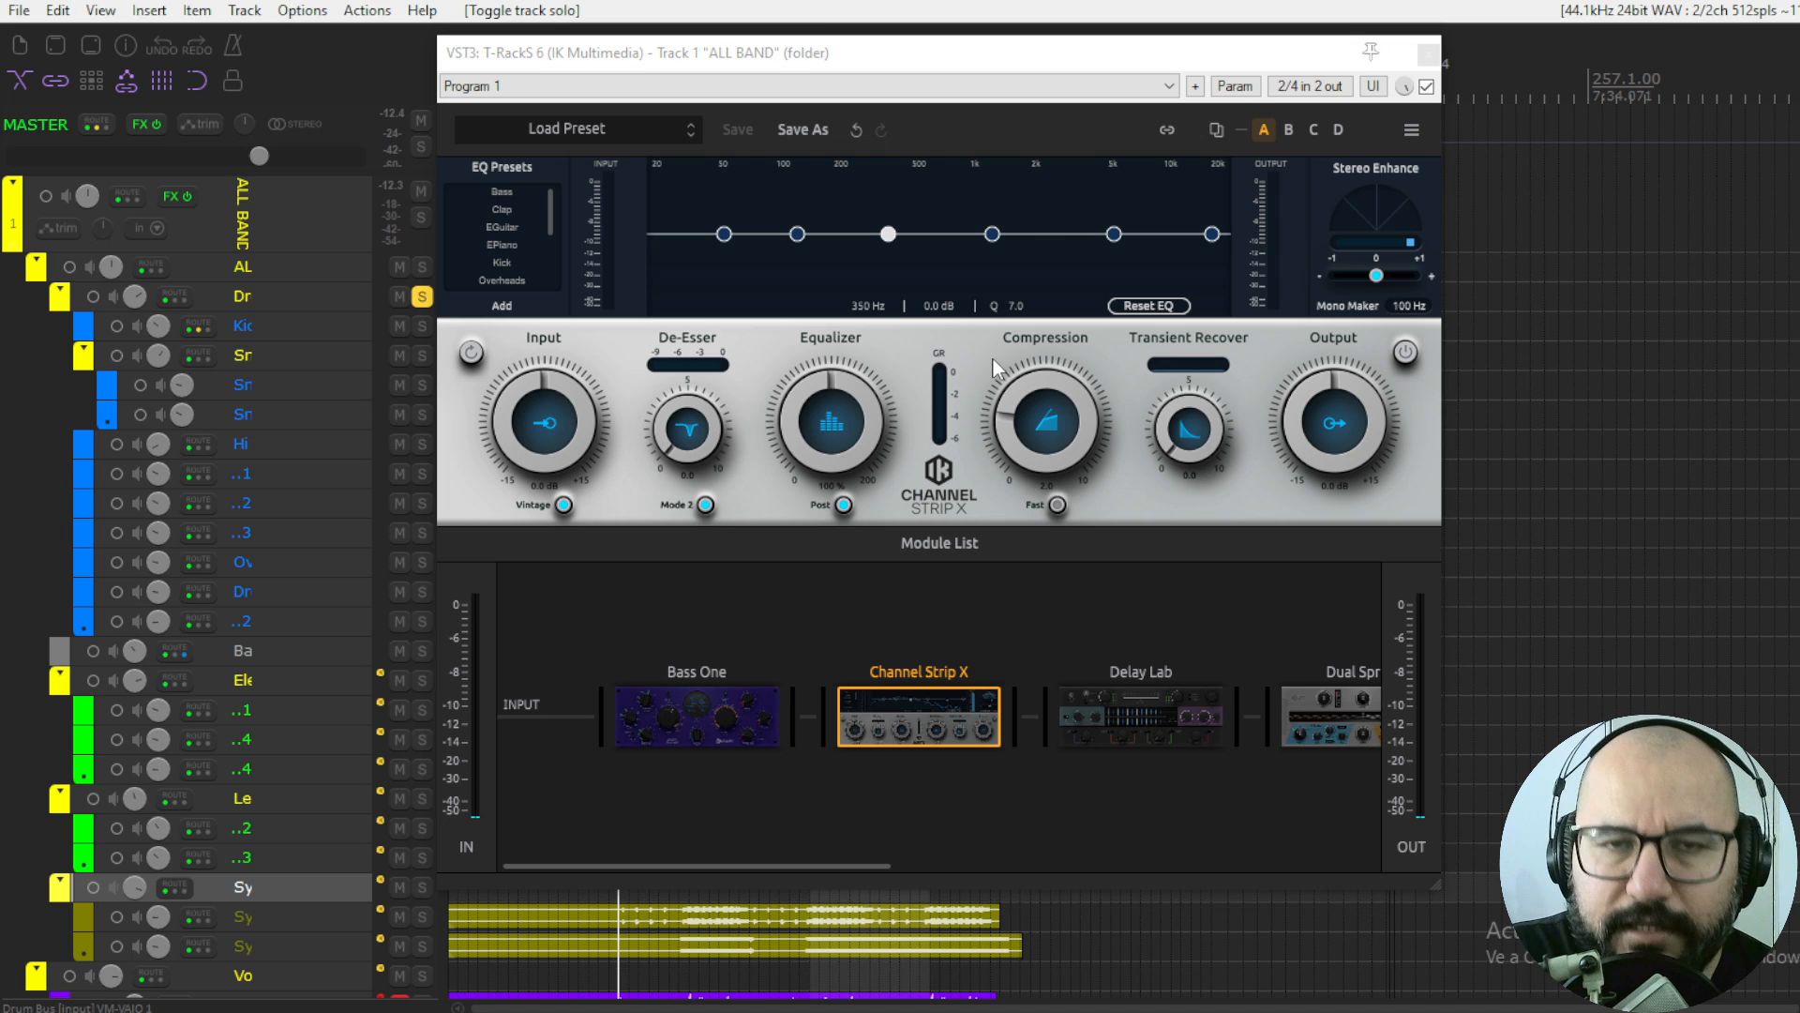
pyautogui.press('space')
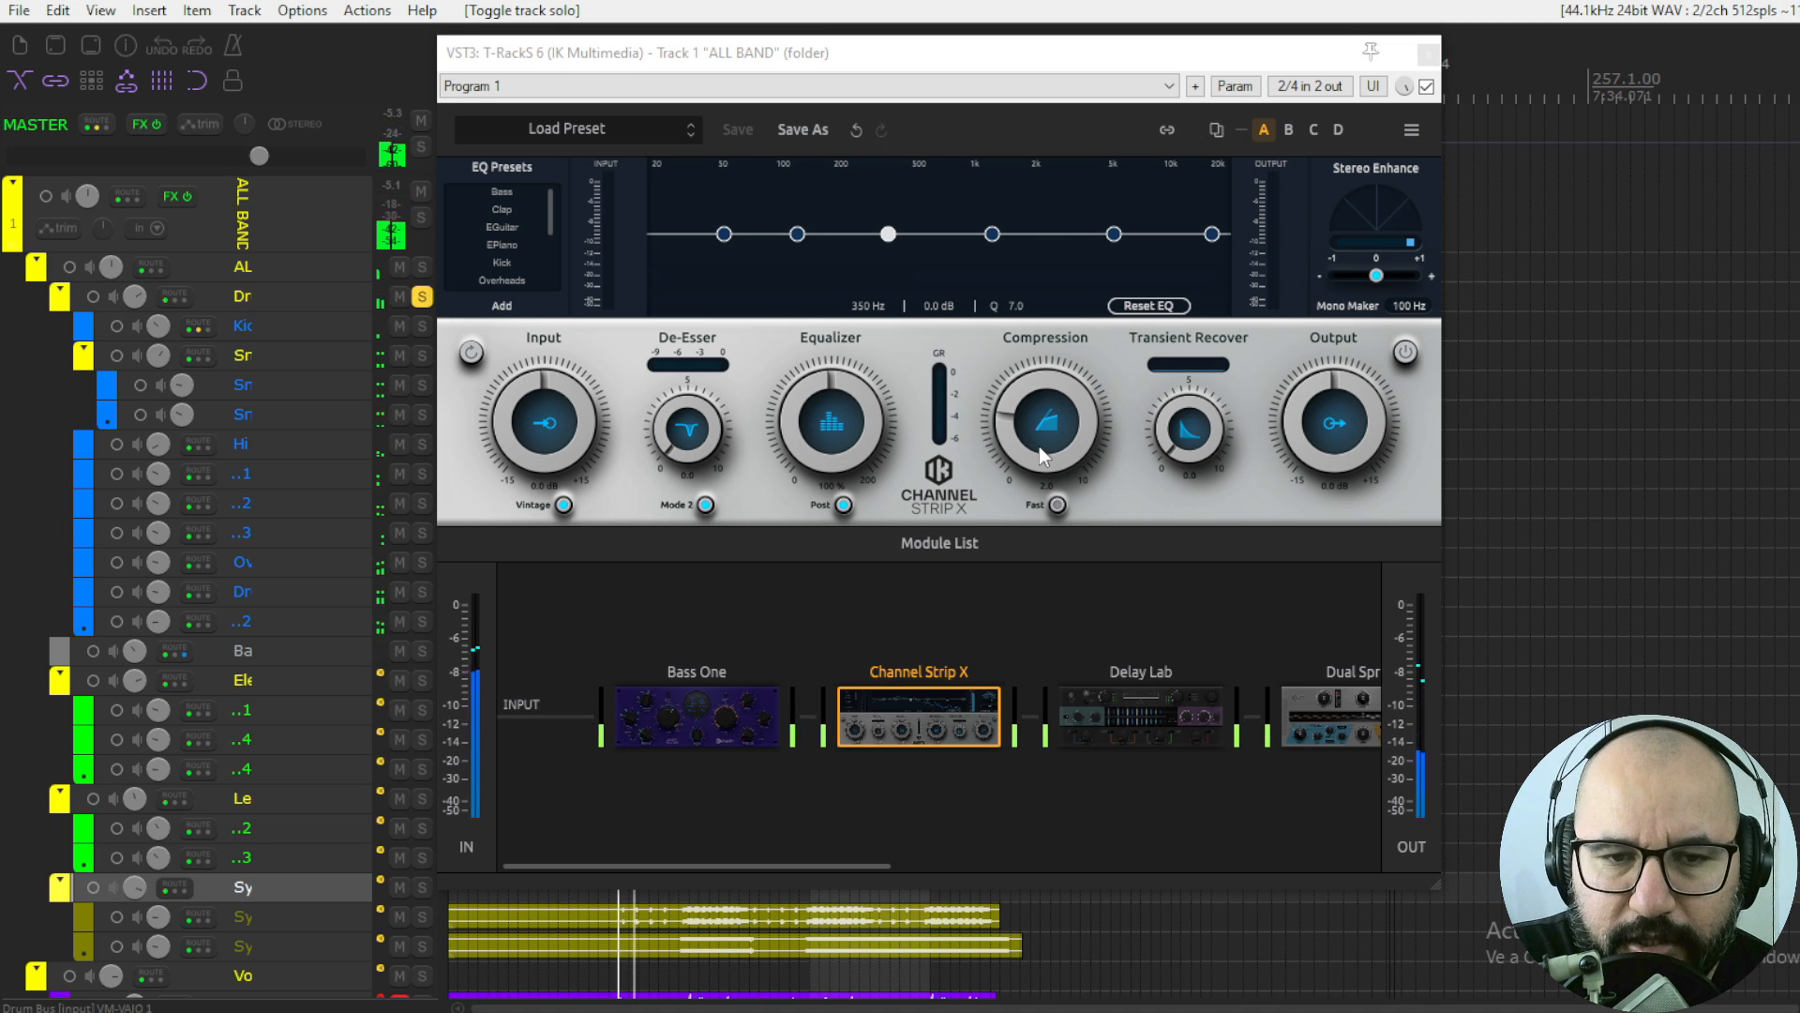
pyautogui.moveTo(1039, 447); pyautogui.dragTo(1045, 336)
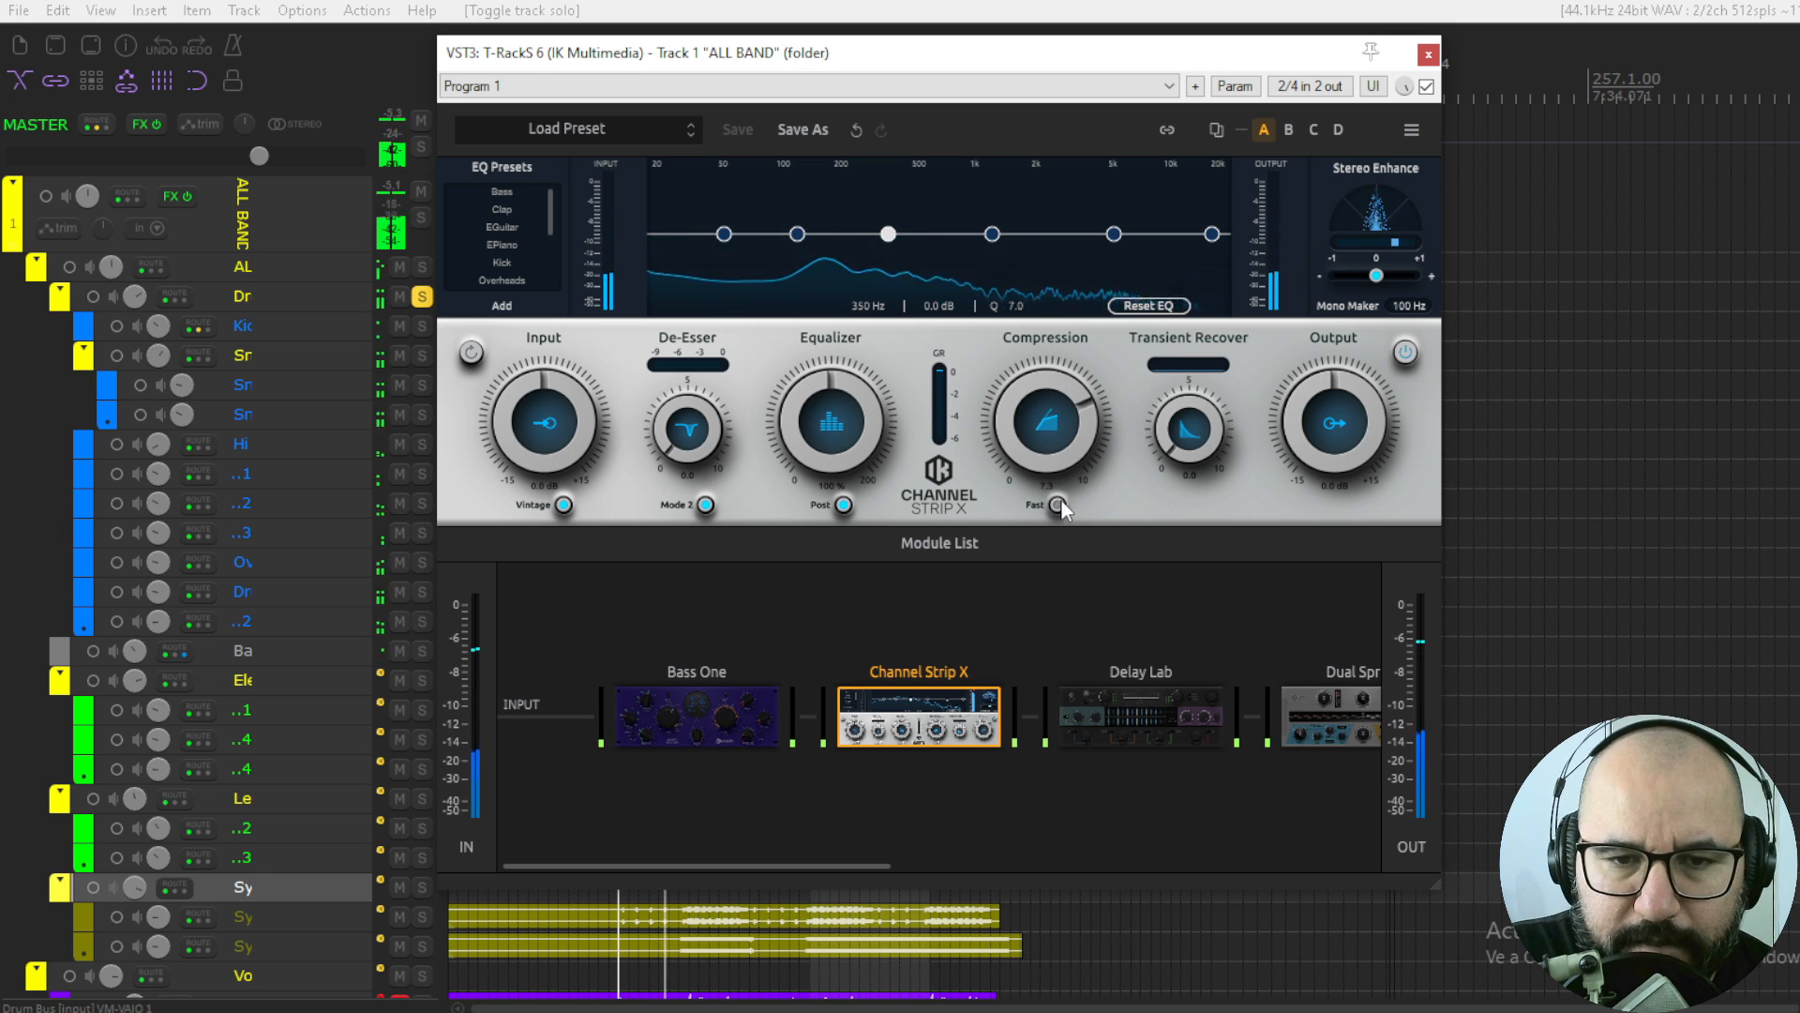
pyautogui.click(1057, 506)
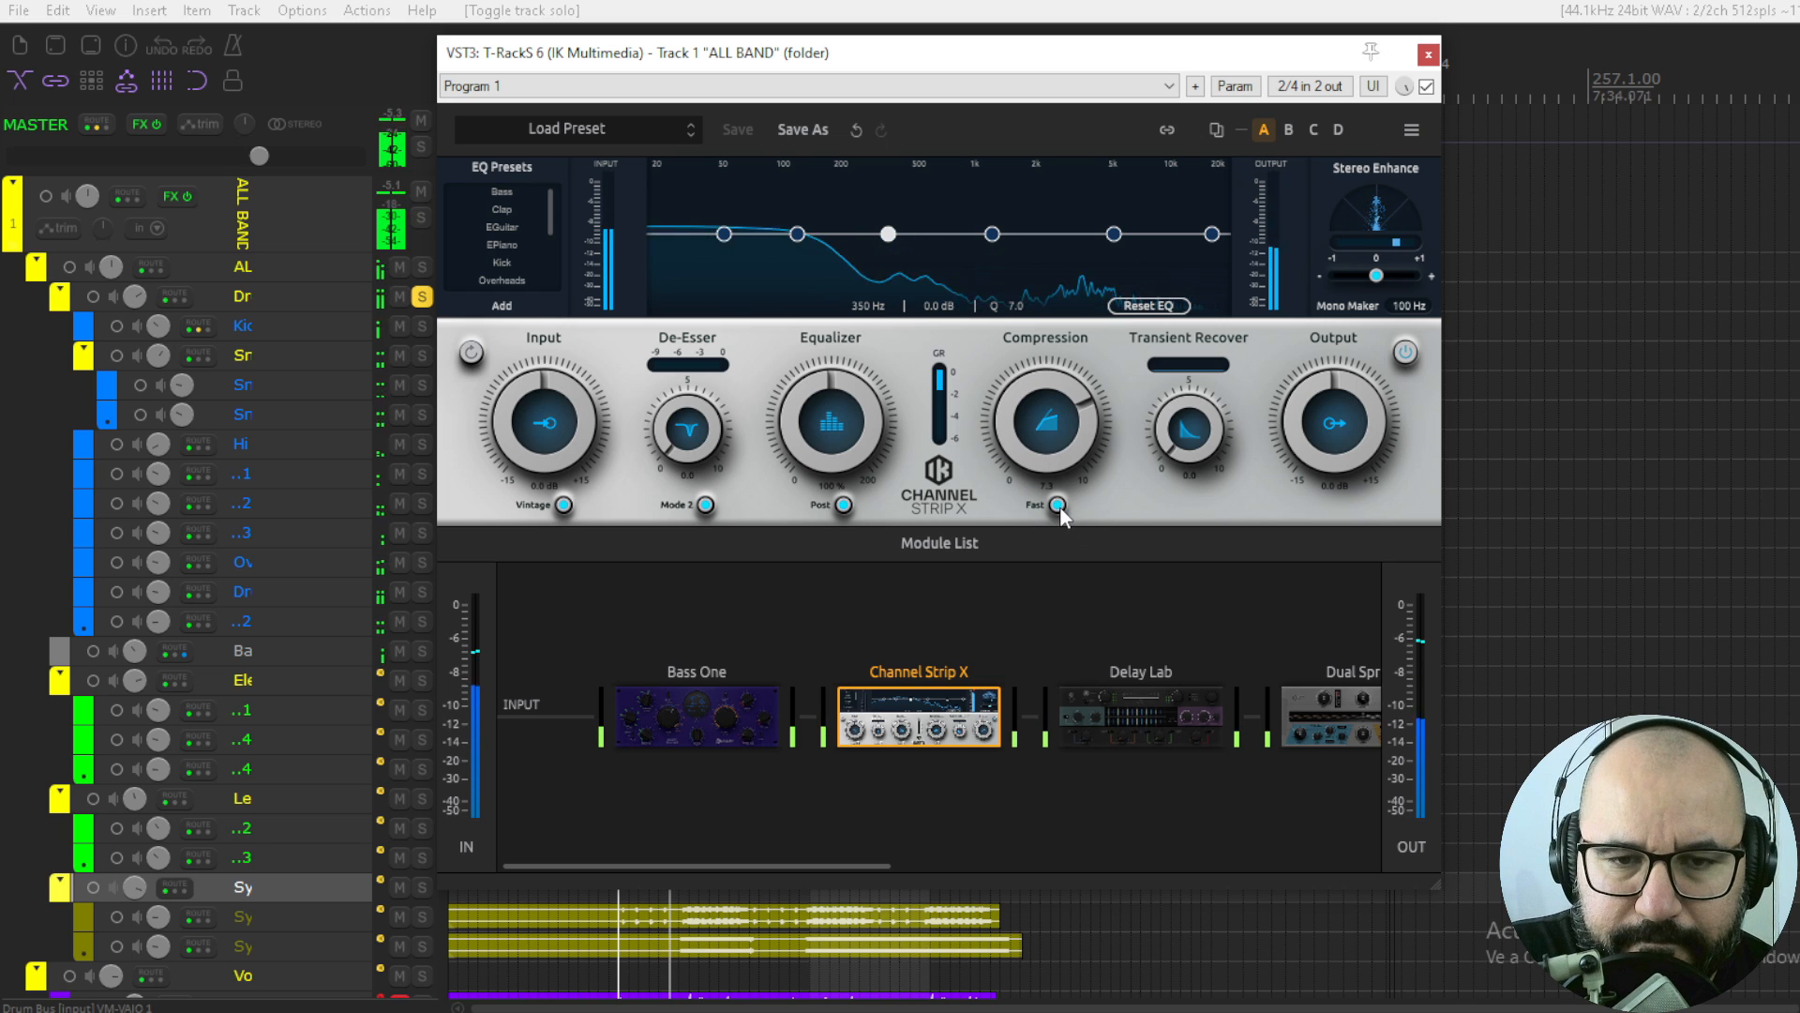
pyautogui.moveTo(1054, 419)
pyautogui.mouseDown()
pyautogui.moveTo(1066, 340)
pyautogui.moveTo(1046, 386)
pyautogui.mouseUp()
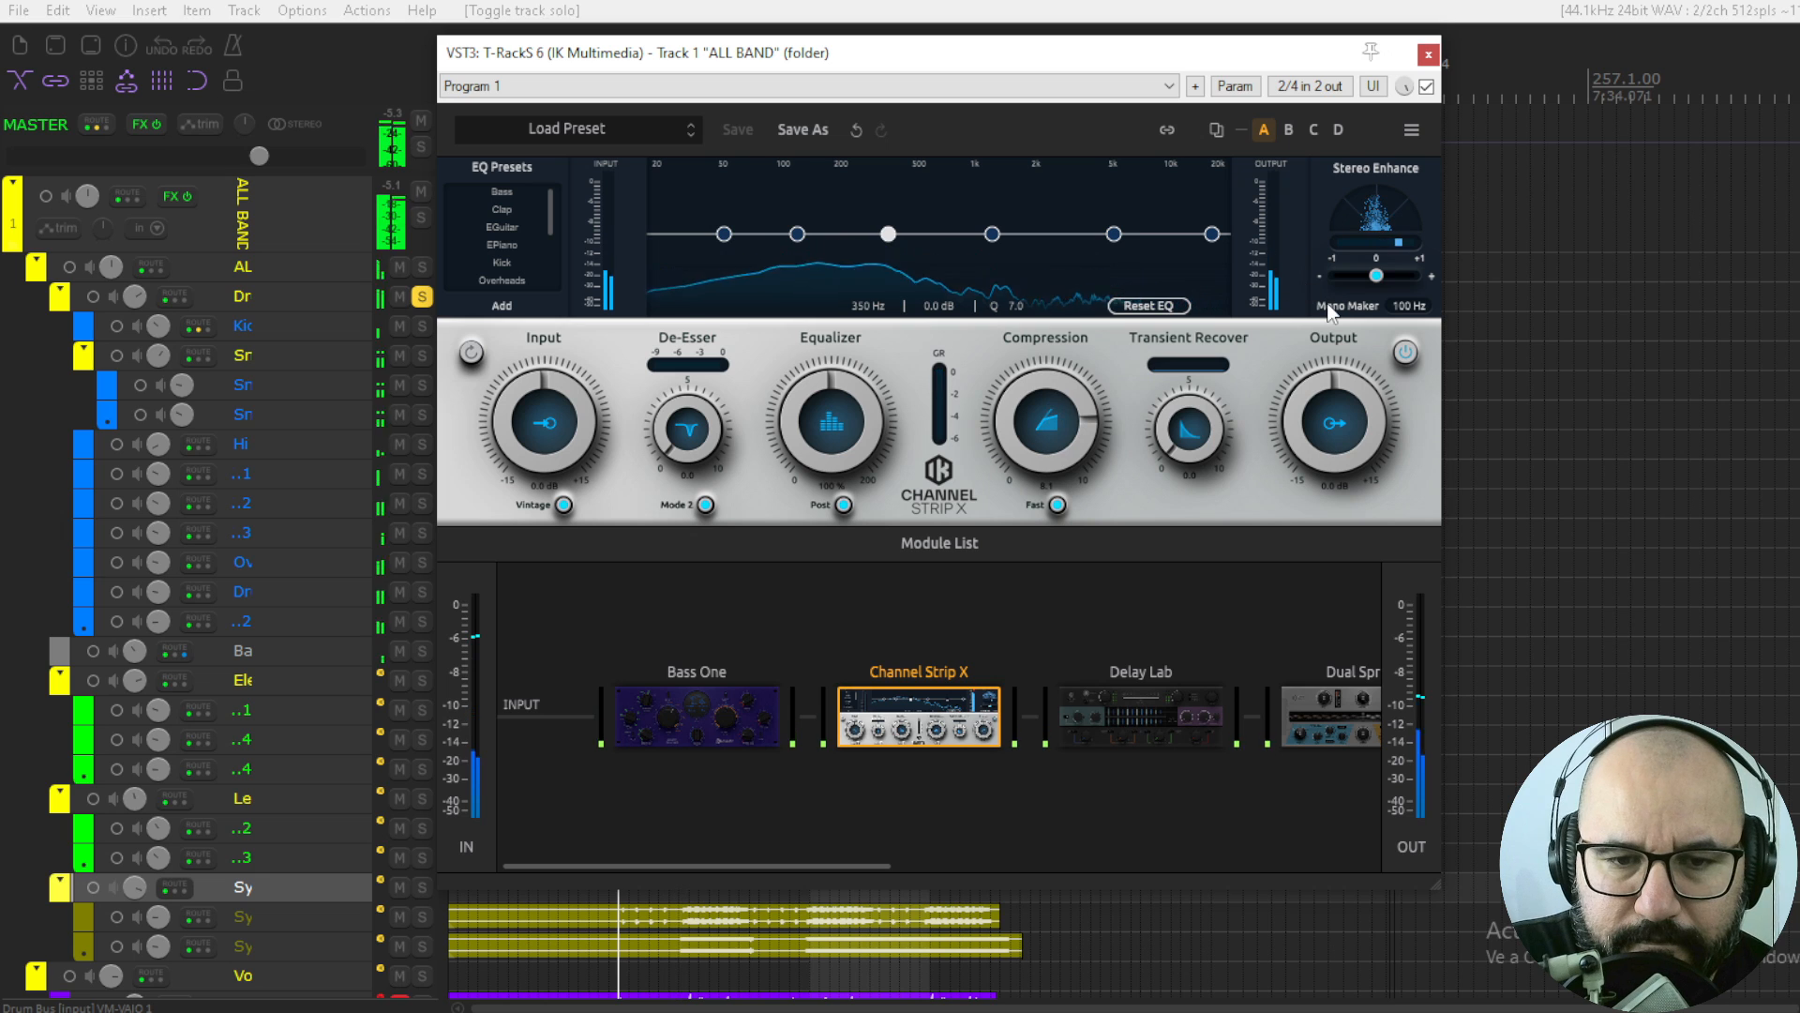
# - Compare the drums with the T-RackS plugin bypassed and active, and fine-tune Compression to 8.0
pyautogui.click(1427, 87)
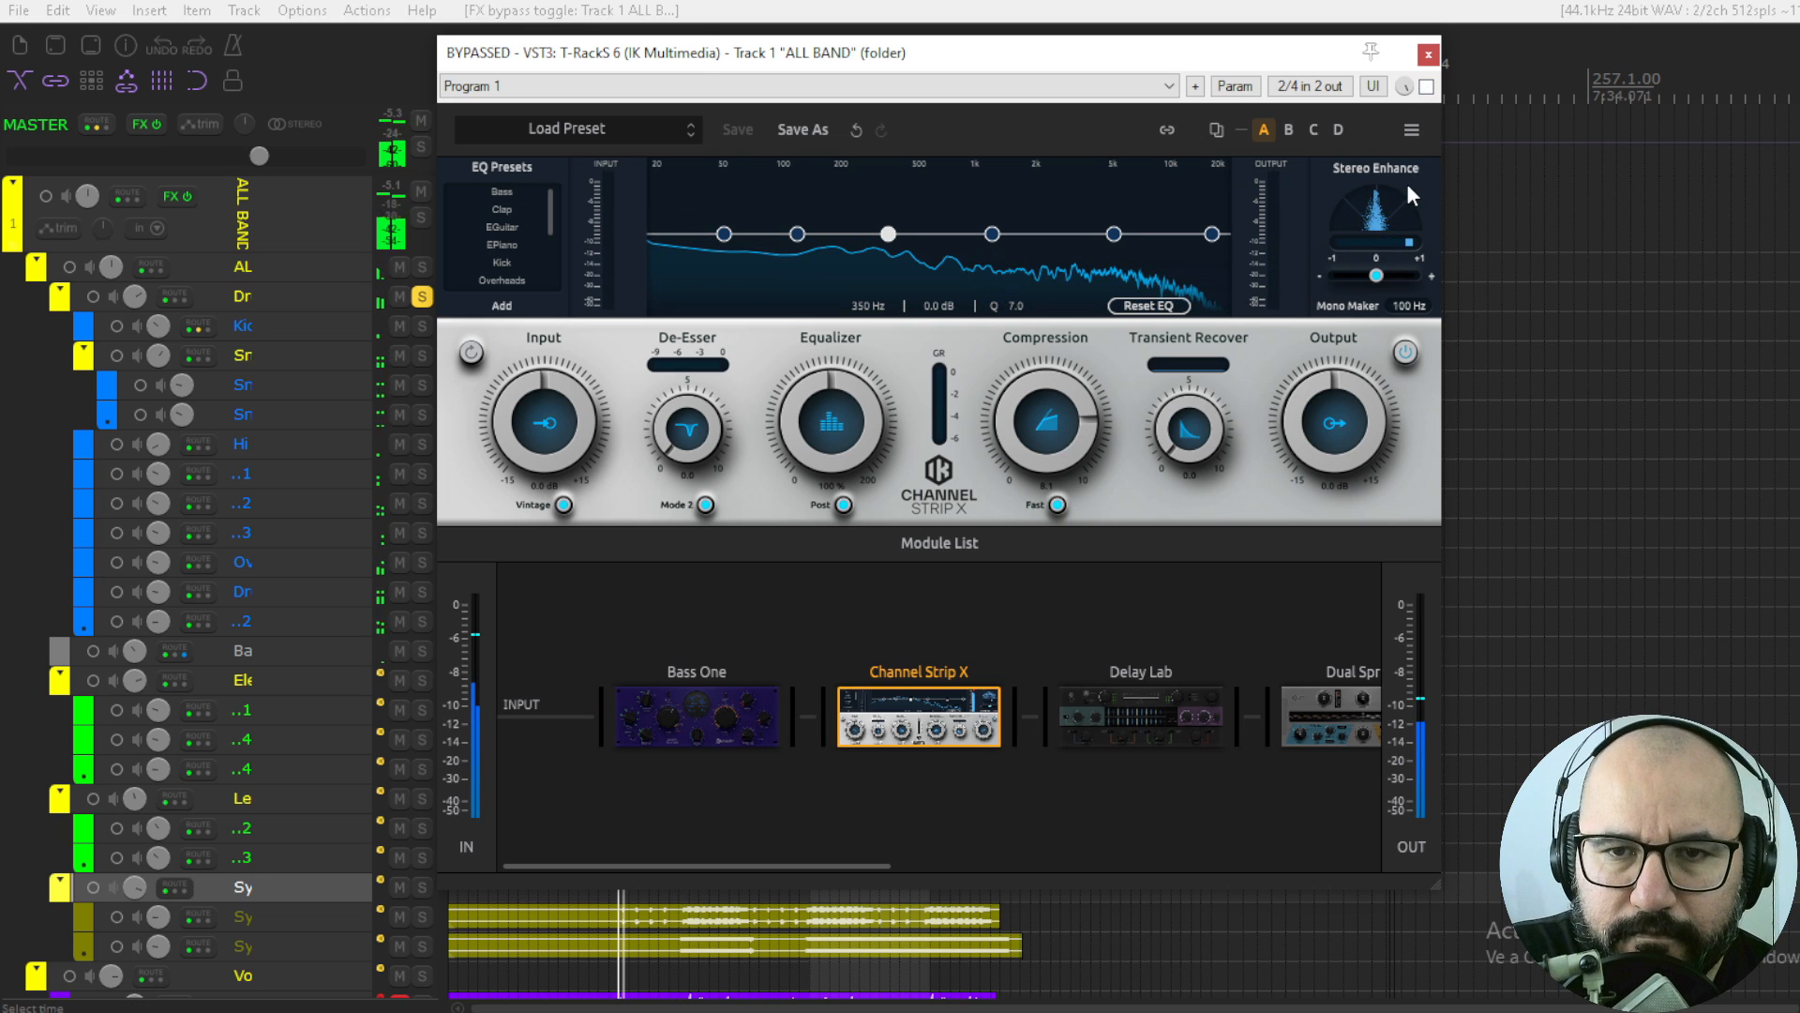
pyautogui.click(1426, 87)
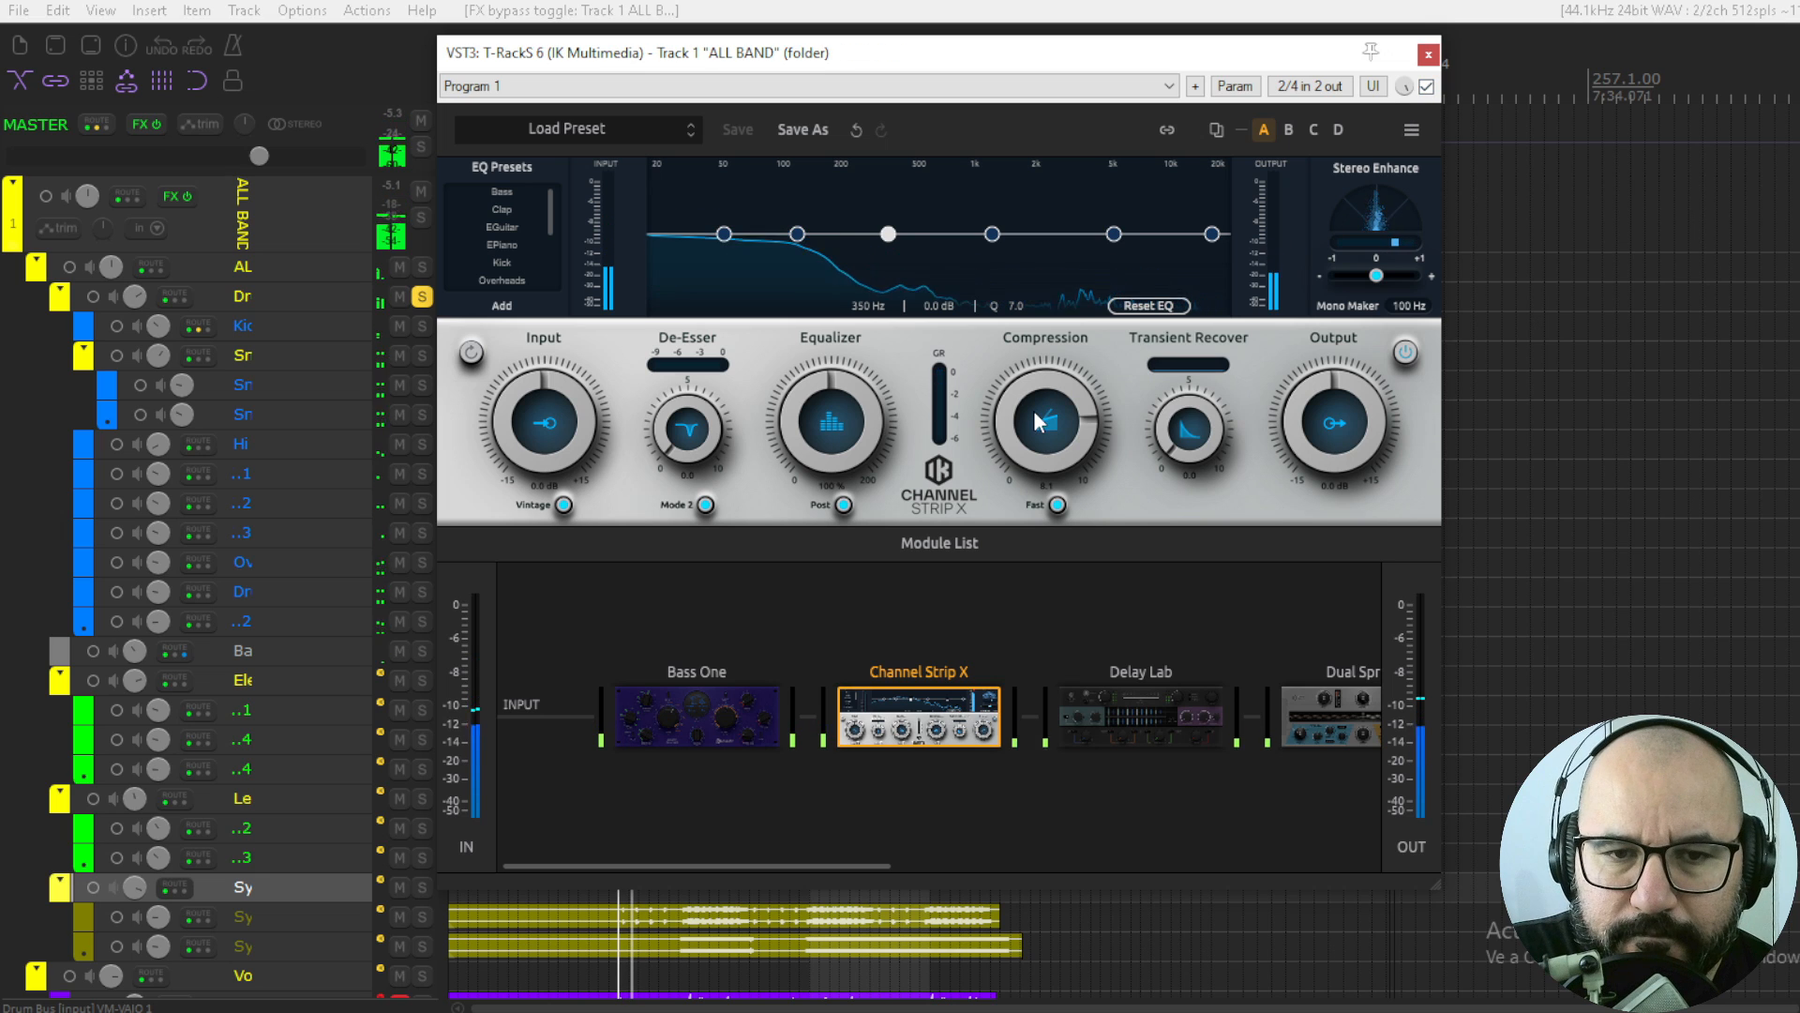
pyautogui.moveTo(1034, 409)
pyautogui.mouseDown()
pyautogui.moveTo(1044, 362)
pyautogui.moveTo(1017, 437)
pyautogui.mouseUp()
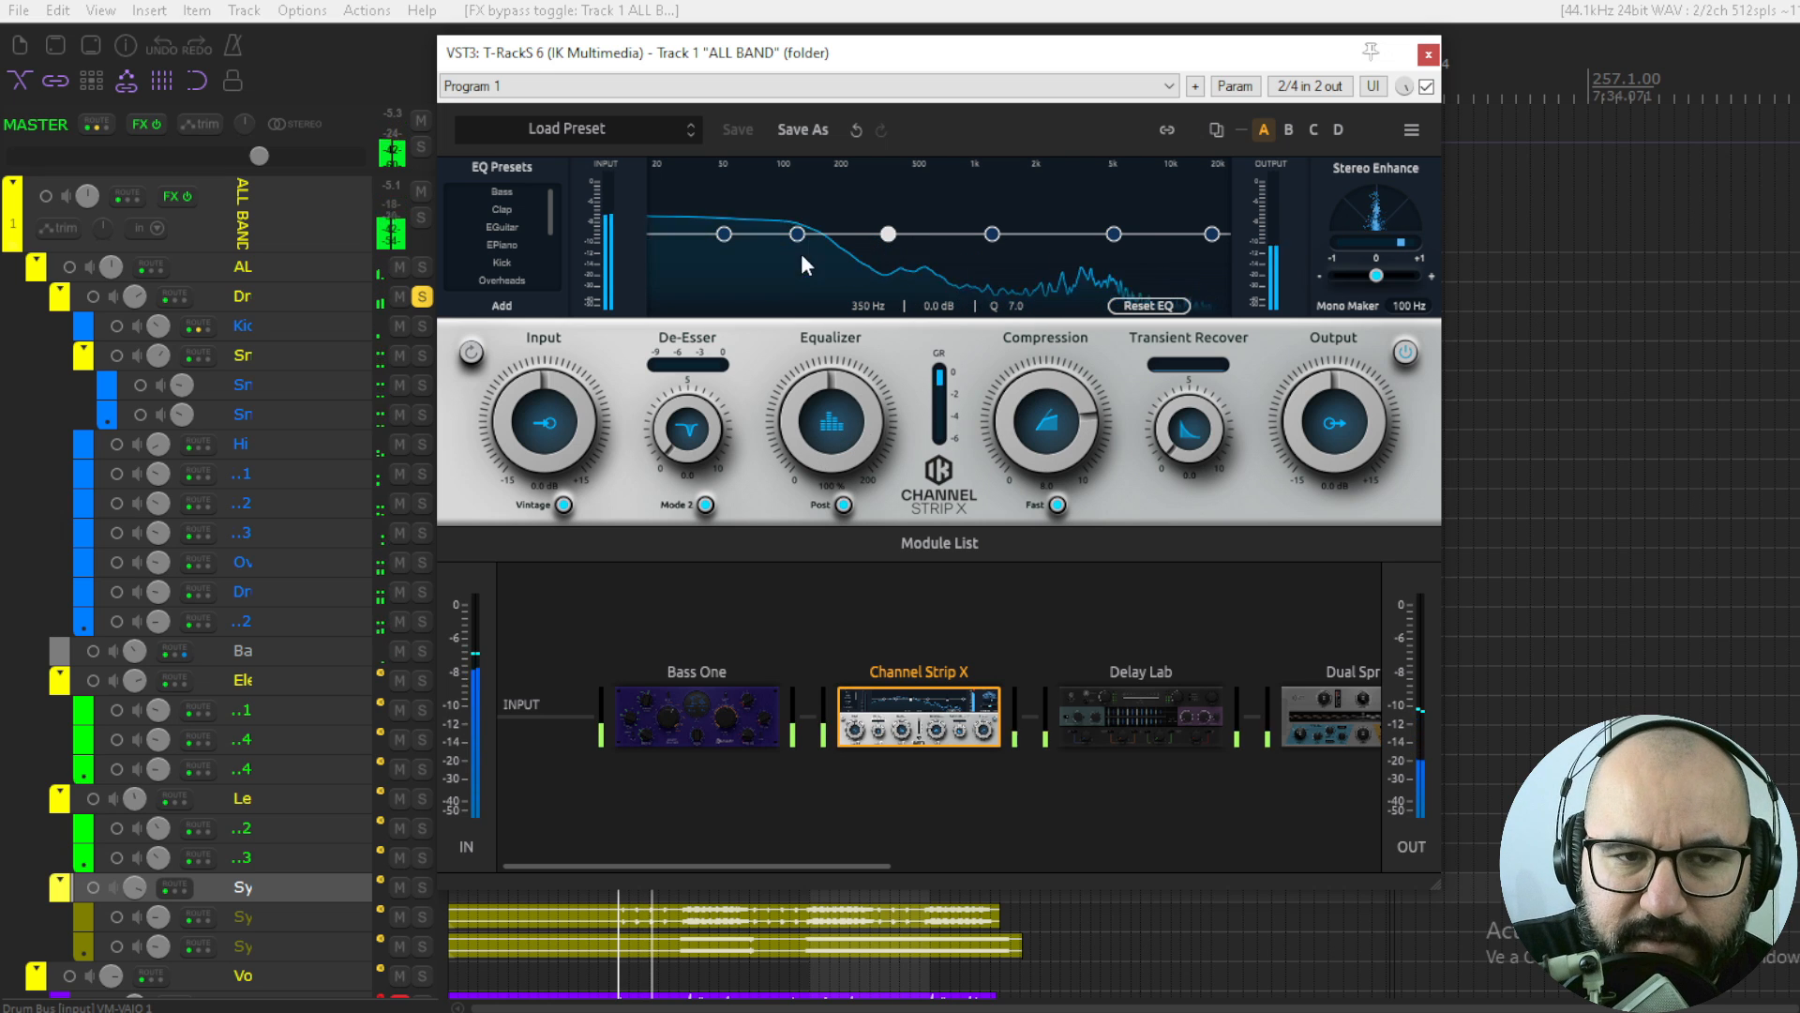
# - Shape the EQ with a dip just below 200 Hz and +4.1 dB at 4.82 kHz, with Equalizer at 100% and Post off
pyautogui.moveTo(797, 236); pyautogui.dragTo(829, 253)
pyautogui.moveTo(1114, 234)
pyautogui.mouseDown()
pyautogui.moveTo(1115, 199)
pyautogui.moveTo(1117, 232)
pyautogui.moveTo(1132, 222)
pyautogui.moveTo(1111, 219)
pyautogui.mouseUp()
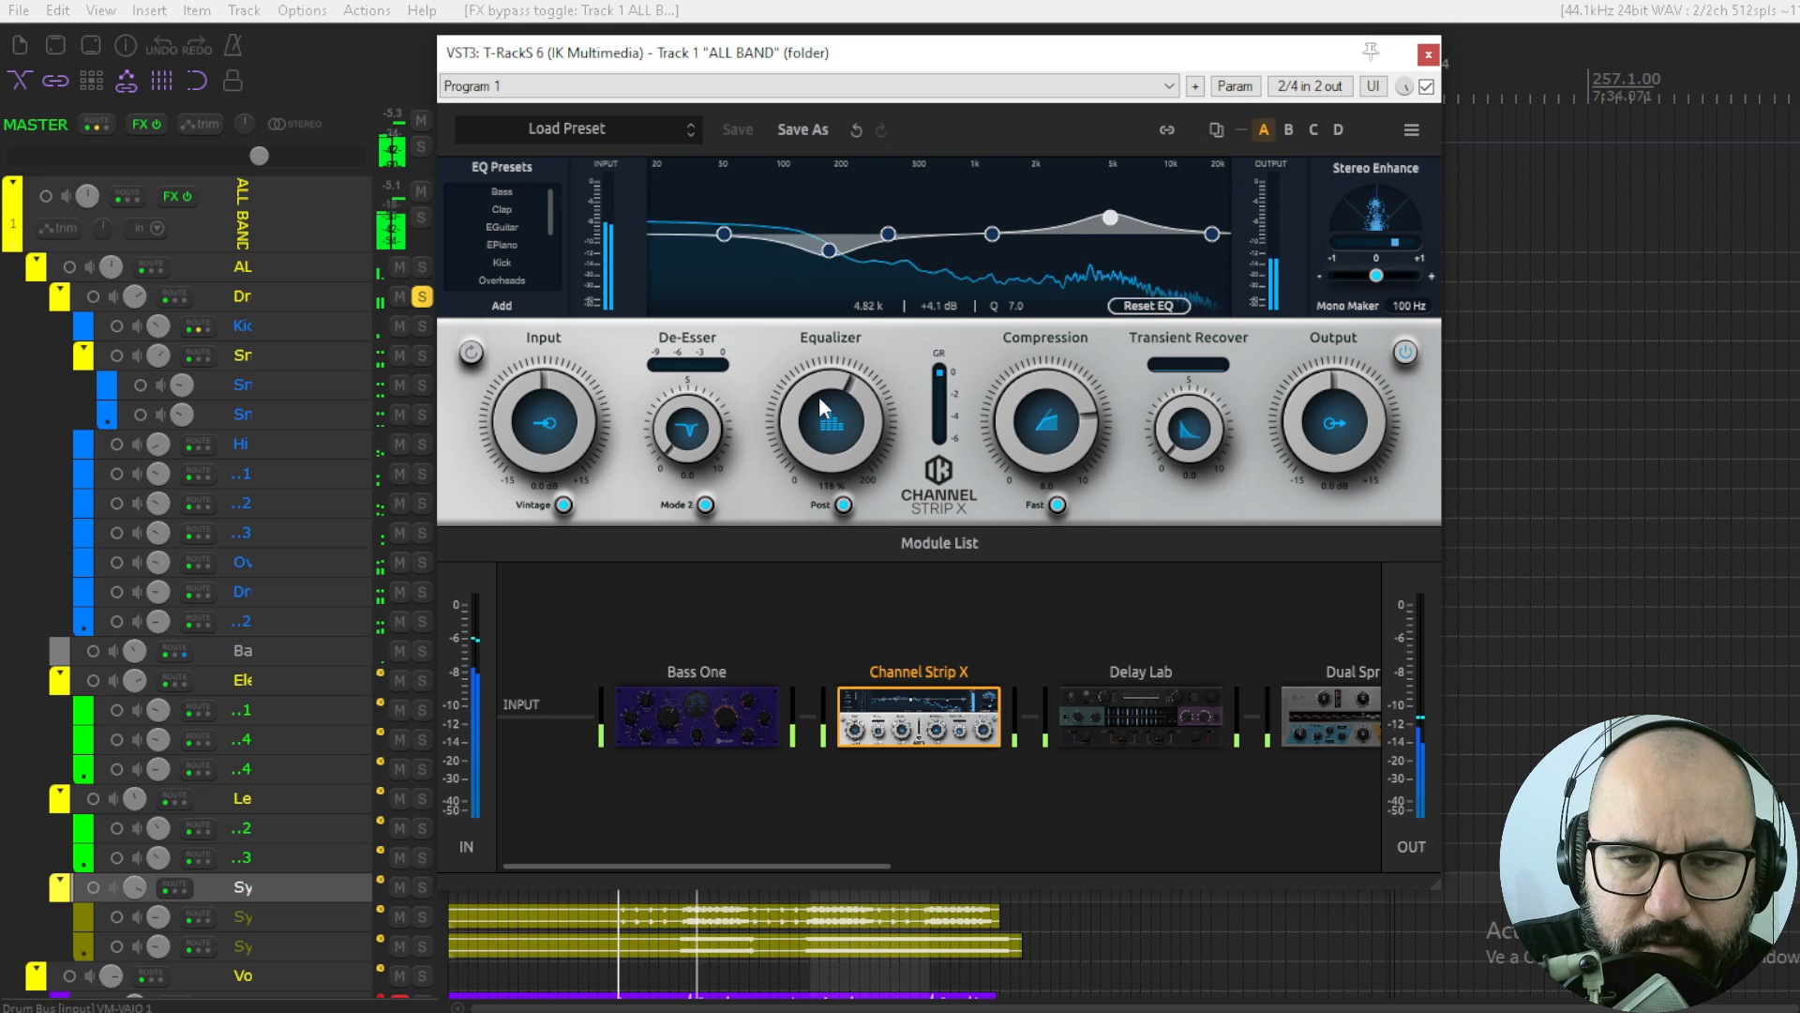
pyautogui.moveTo(819, 396); pyautogui.dragTo(790, 485)
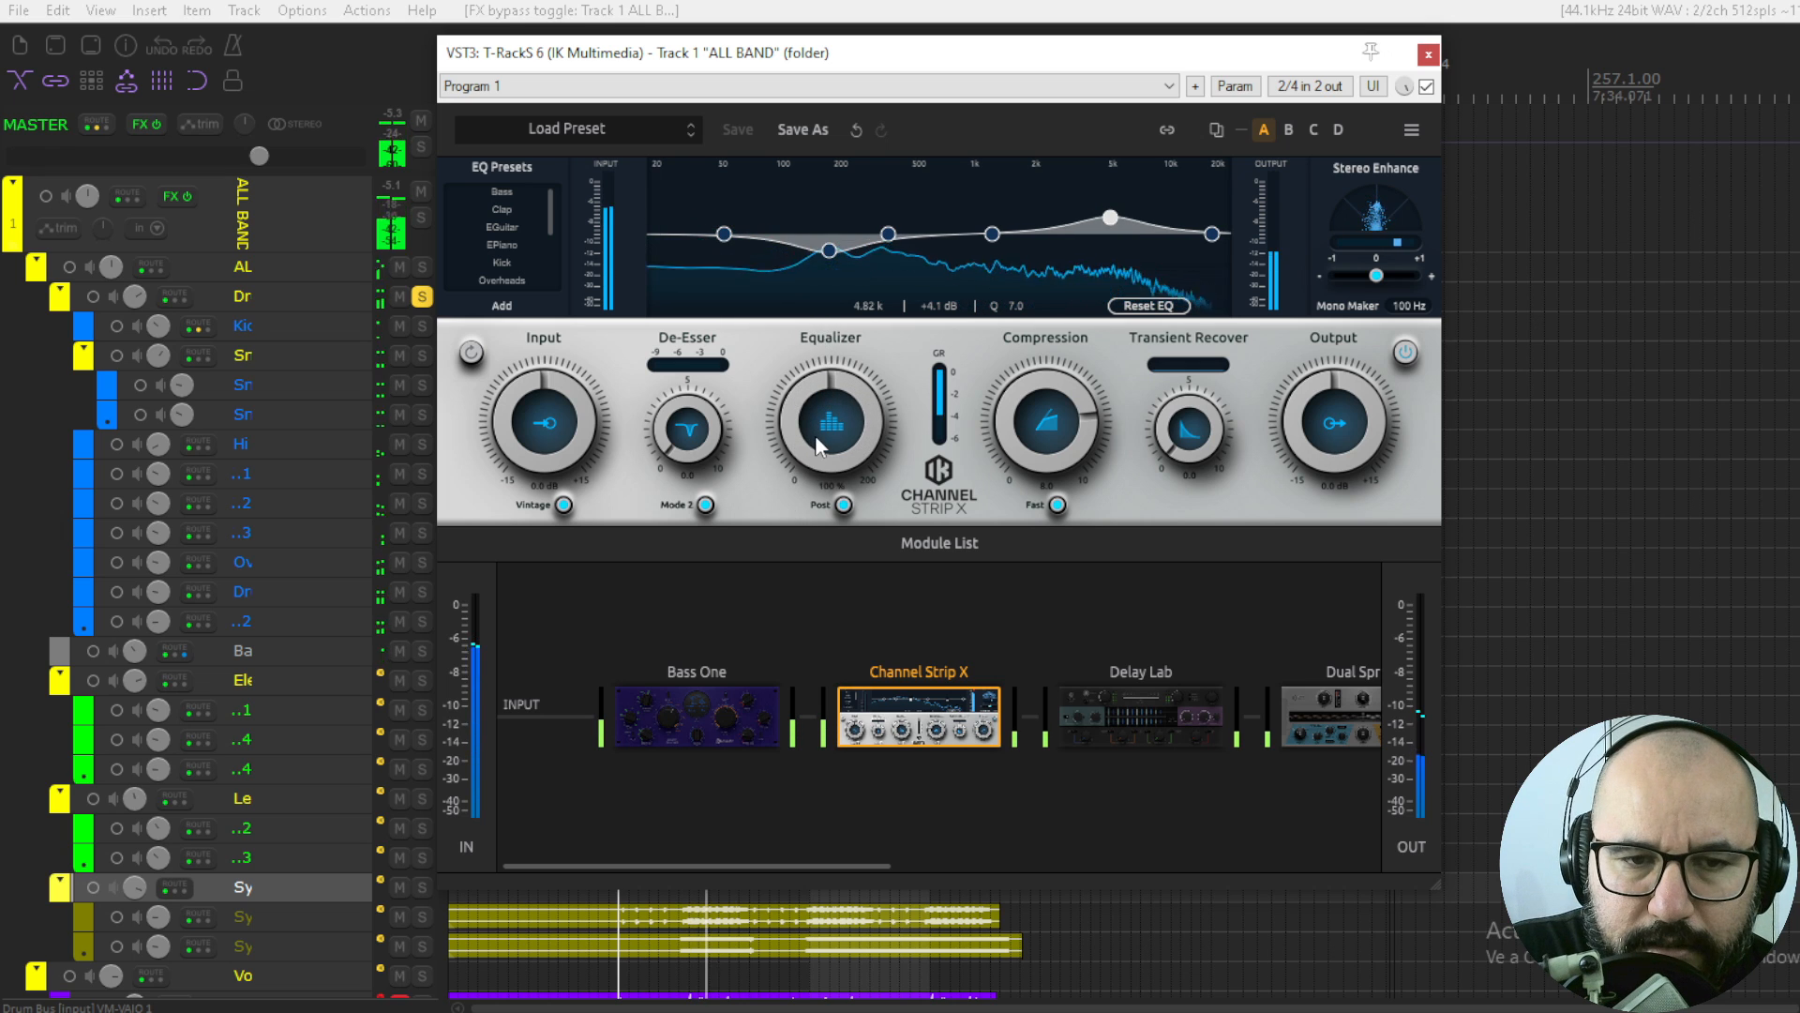
pyautogui.click(843, 505)
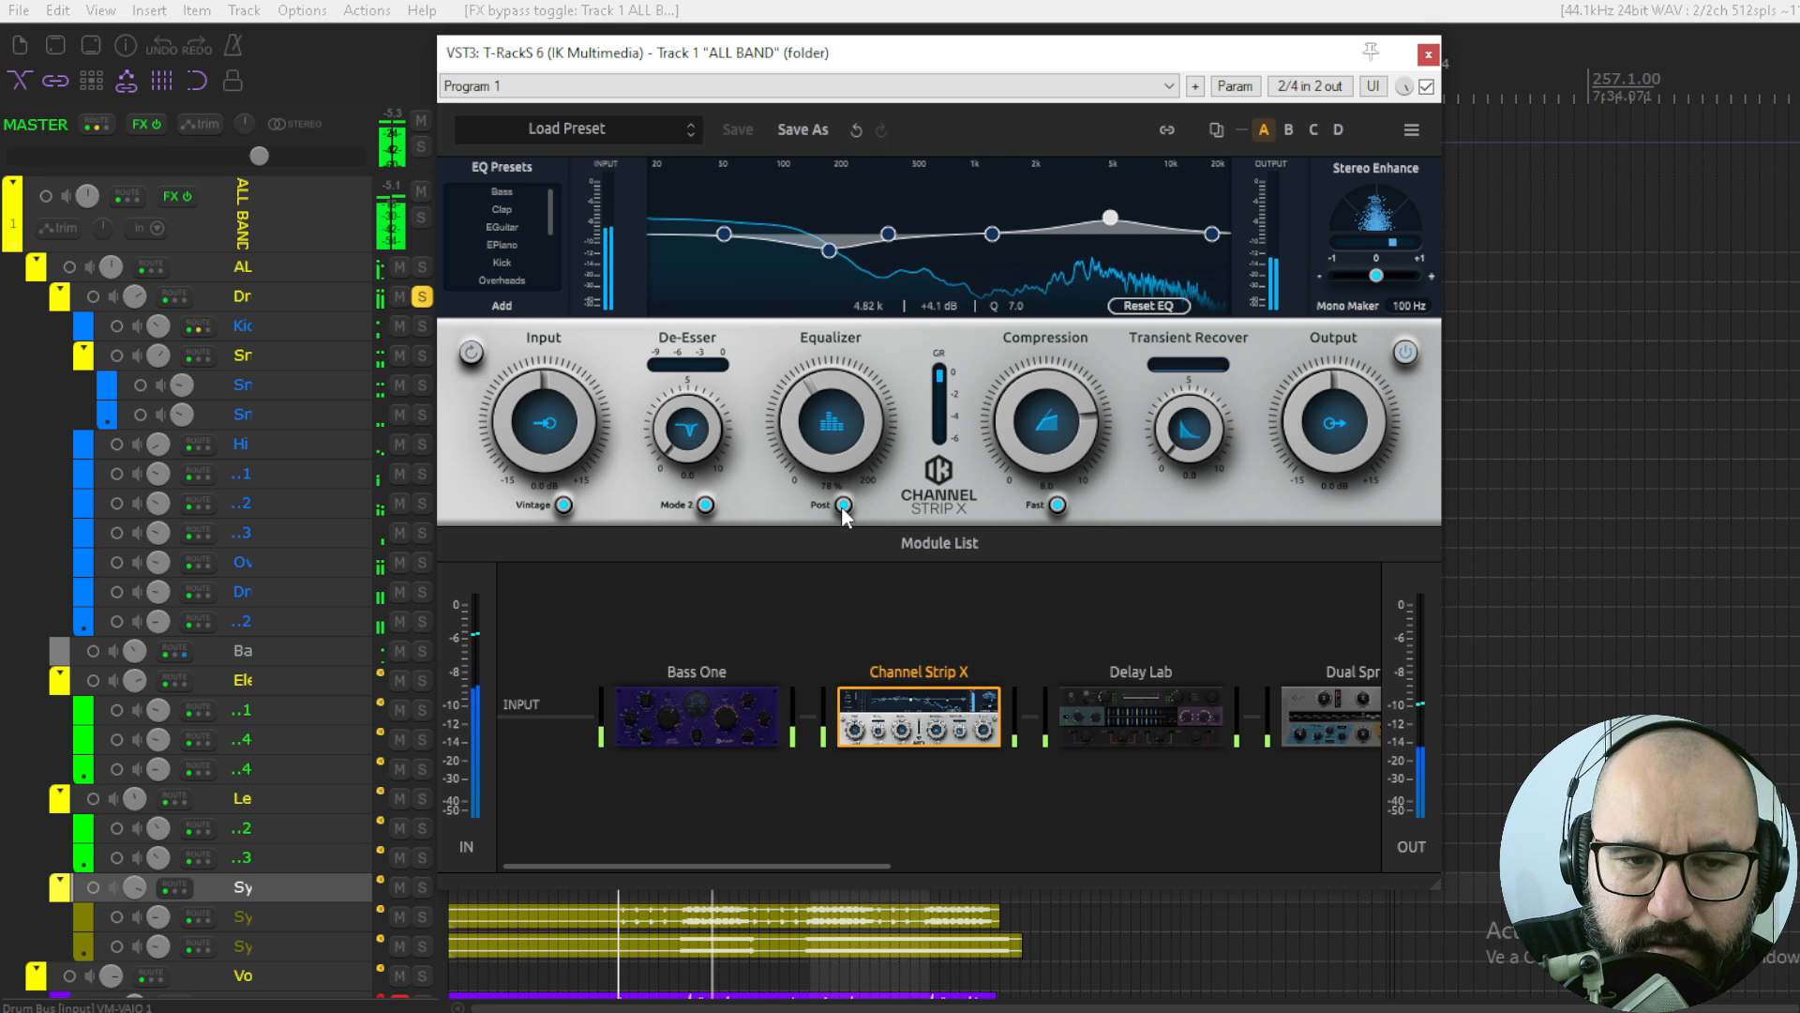
pyautogui.doubleClick(818, 444)
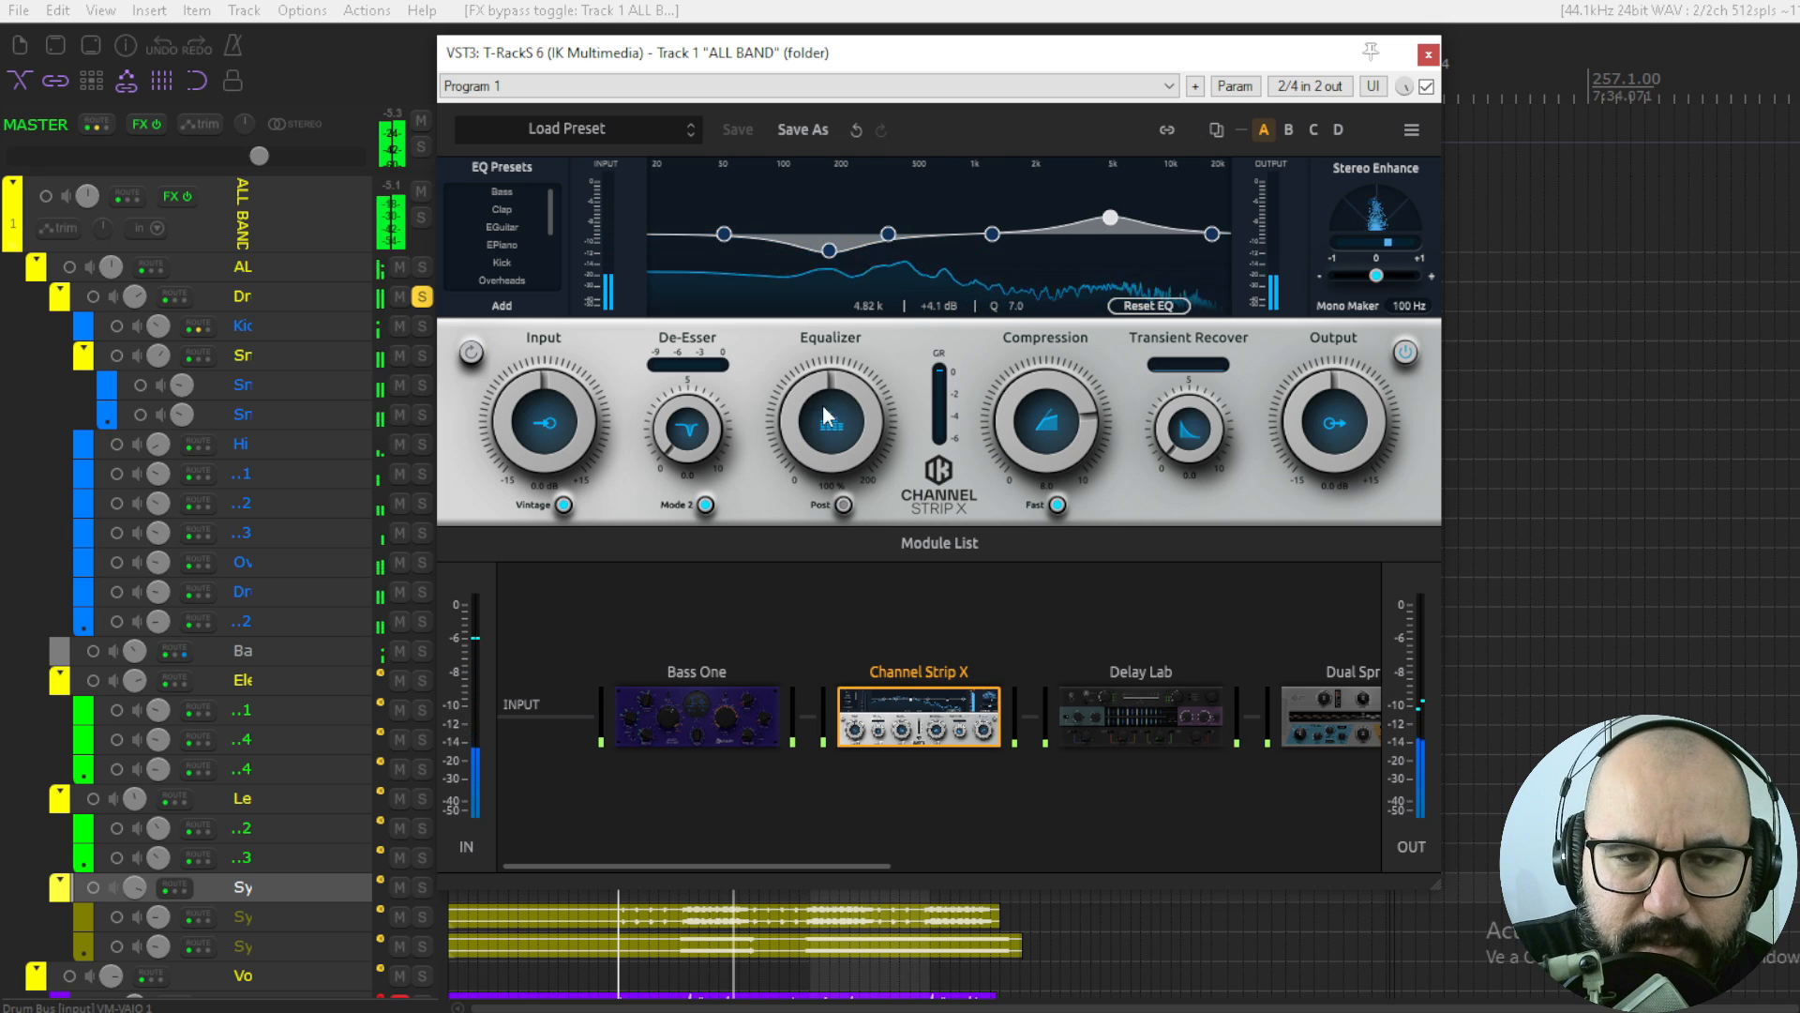
# - Try different De-Esser amounts on the drums, switch Mode 2 off and return the De-Esser to 0.0
pyautogui.moveTo(685, 429); pyautogui.dragTo(688, 250)
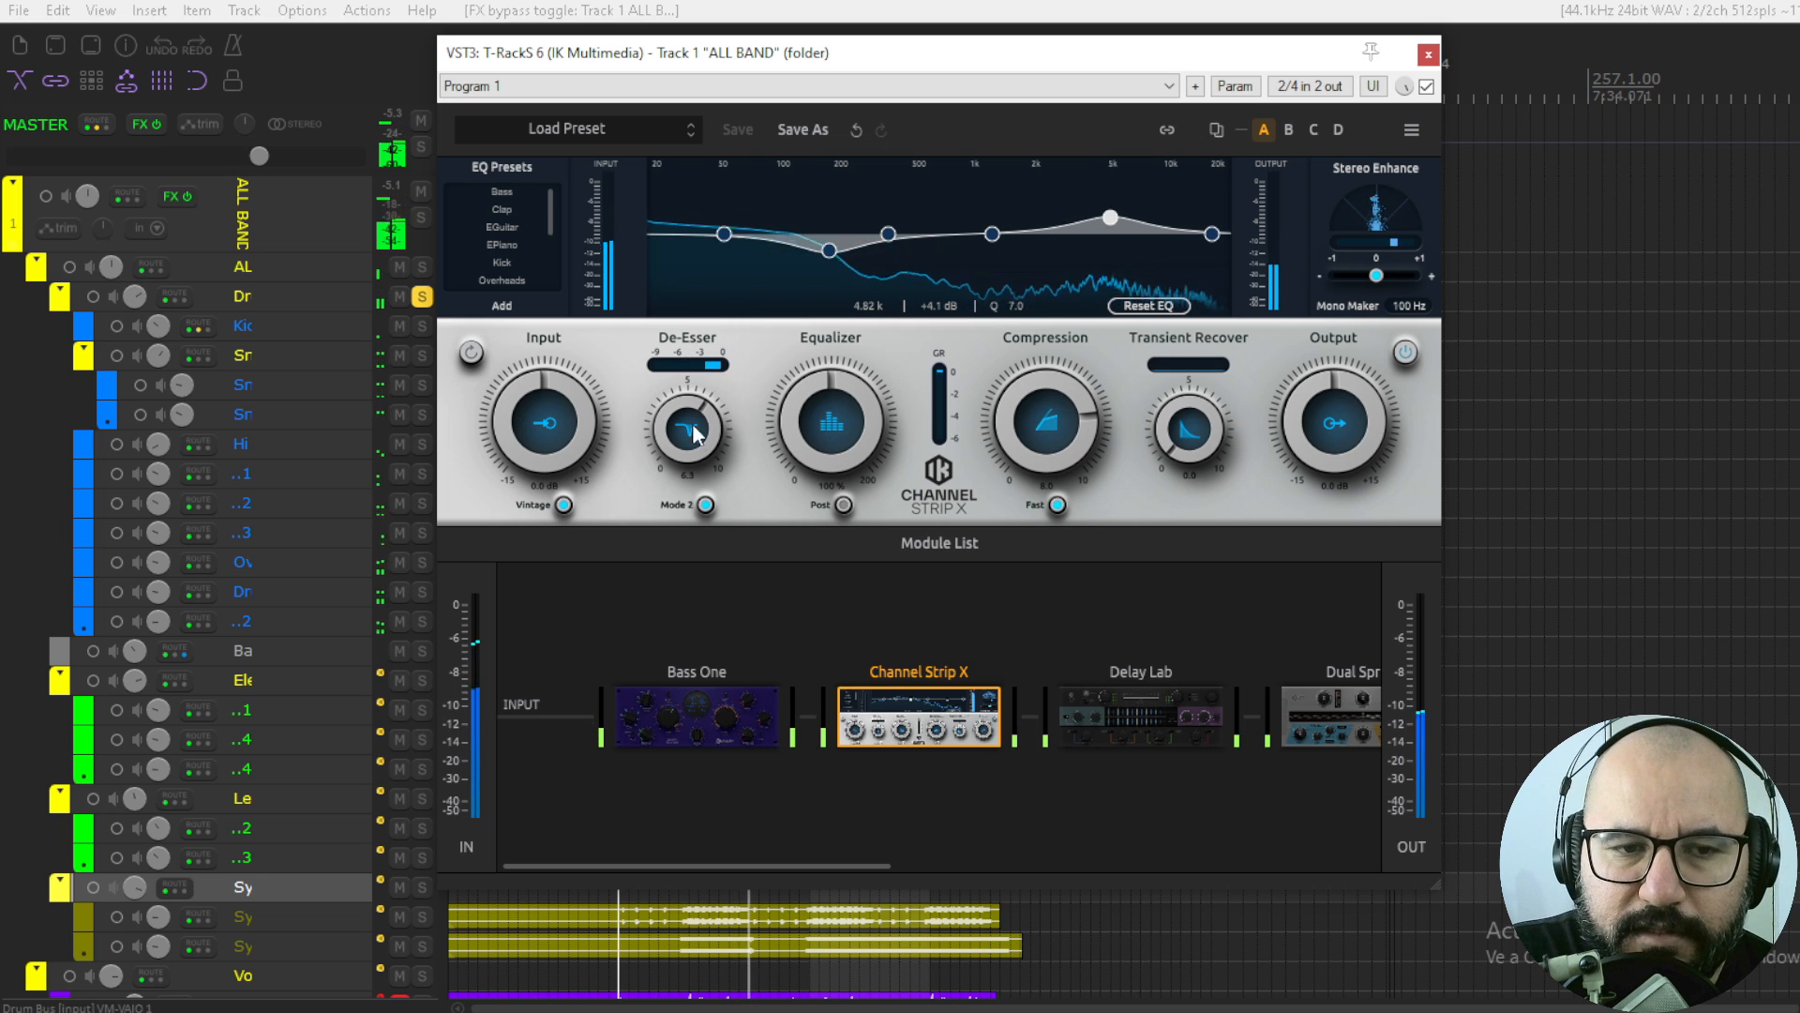
pyautogui.moveTo(688, 424); pyautogui.dragTo(678, 522)
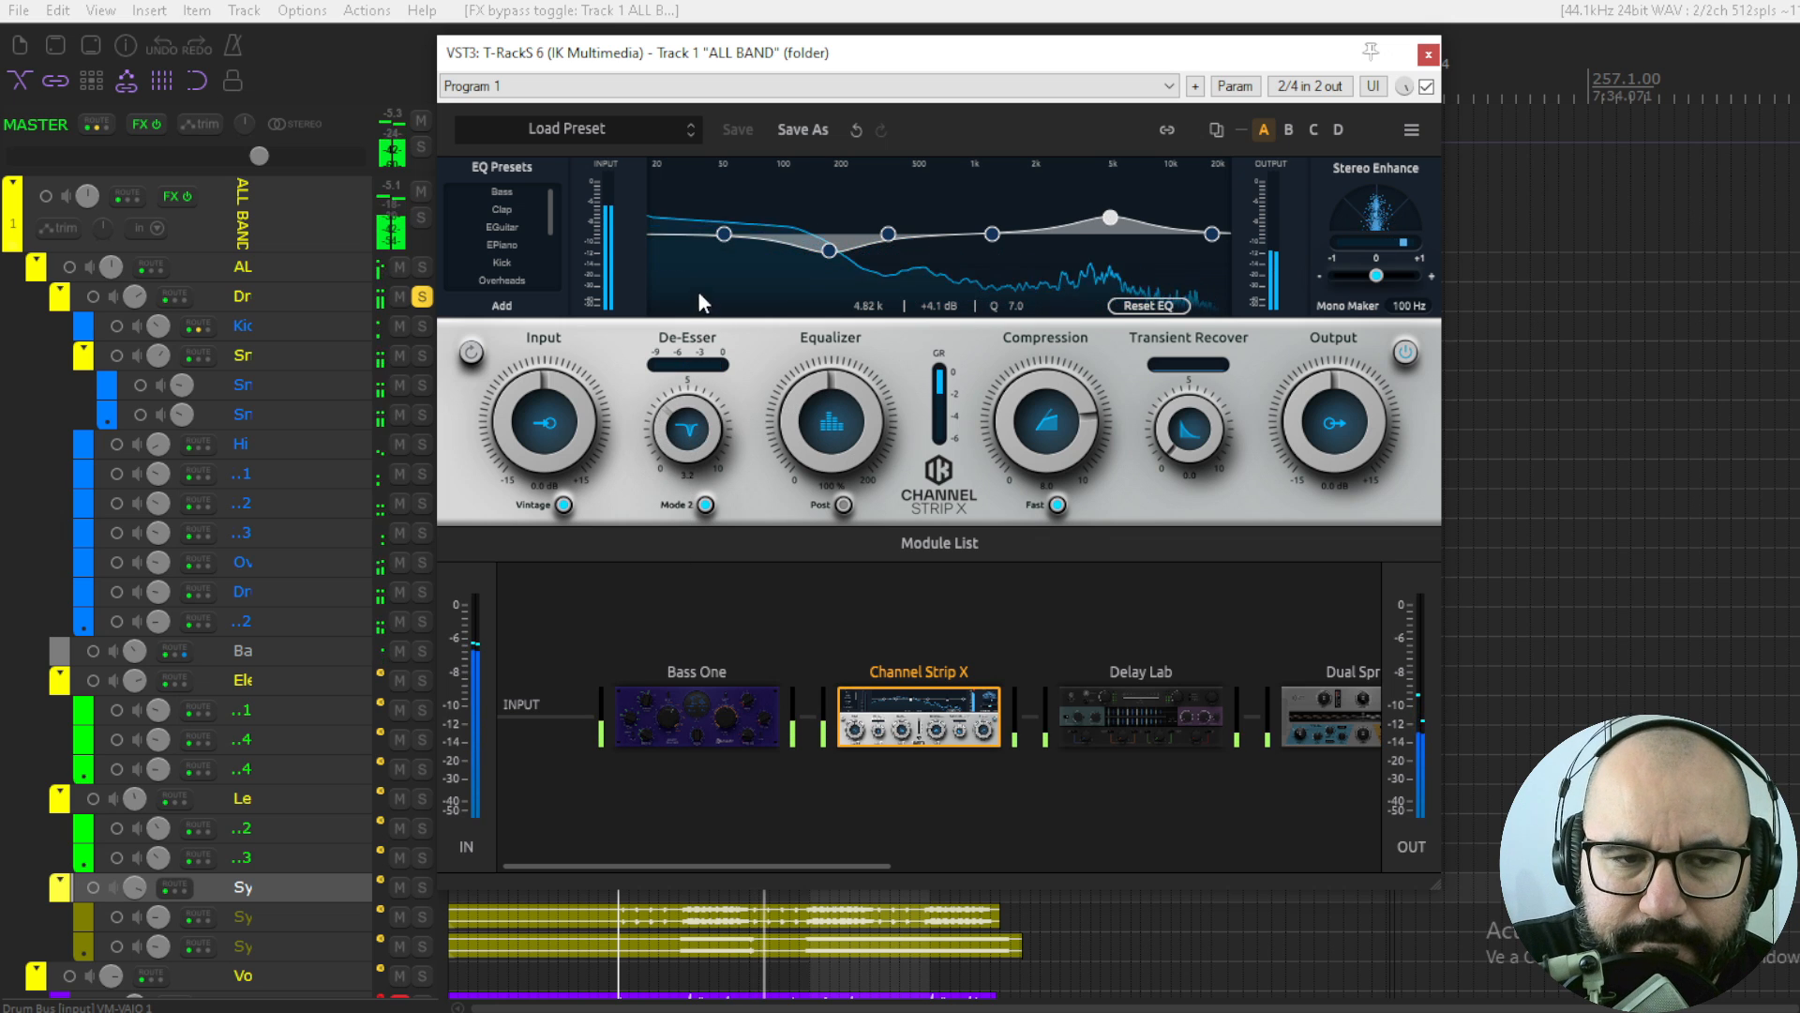
pyautogui.moveTo(697, 292); pyautogui.dragTo(701, 263)
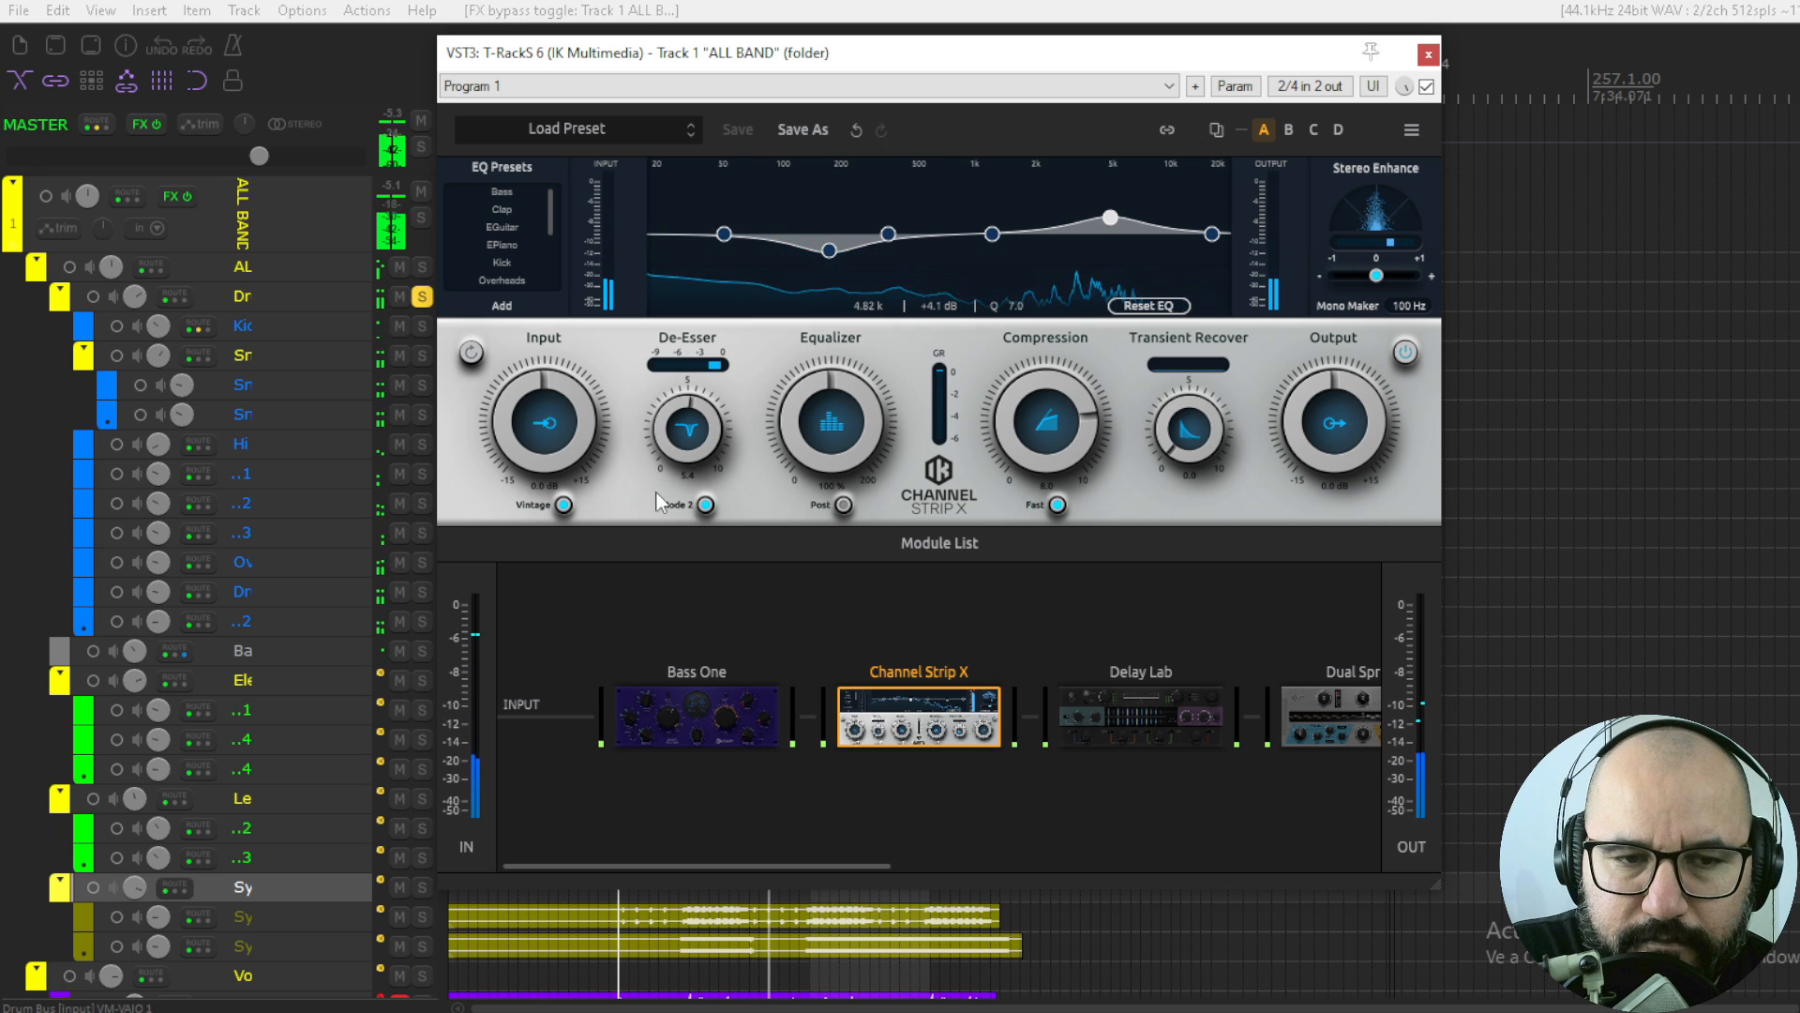
pyautogui.moveTo(694, 378); pyautogui.dragTo(693, 348)
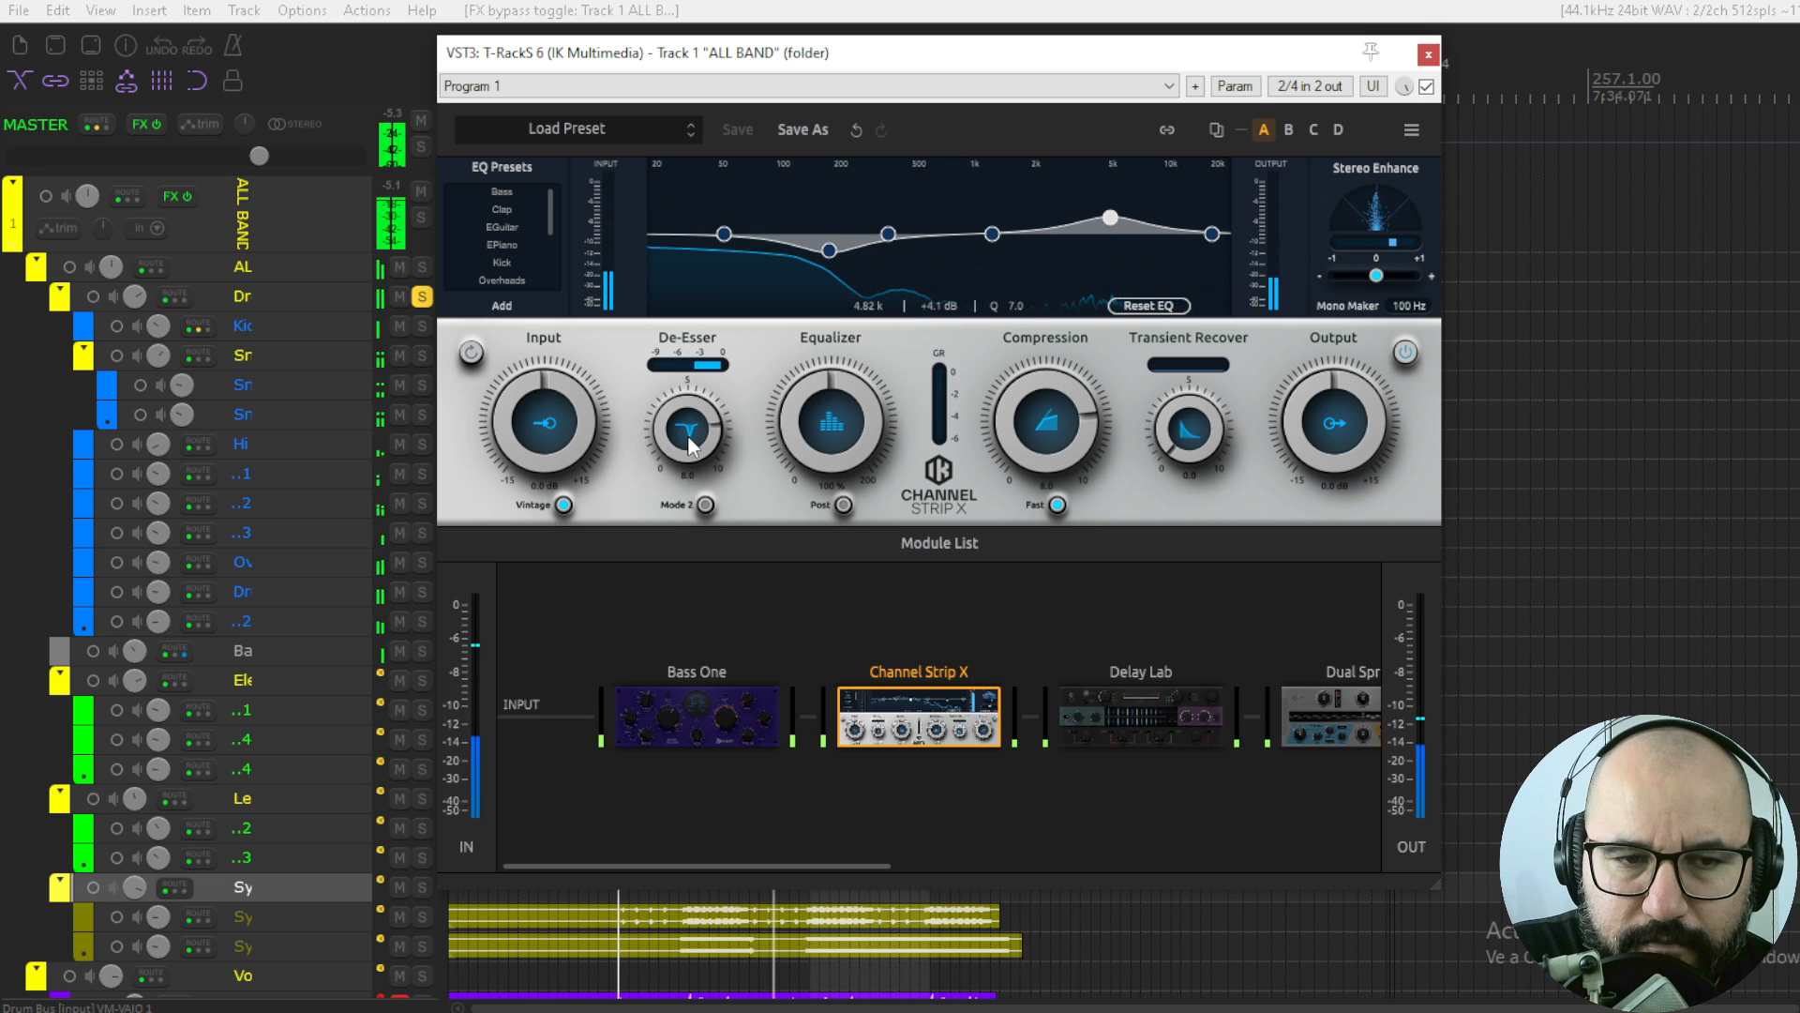
pyautogui.moveTo(689, 469); pyautogui.dragTo(667, 626)
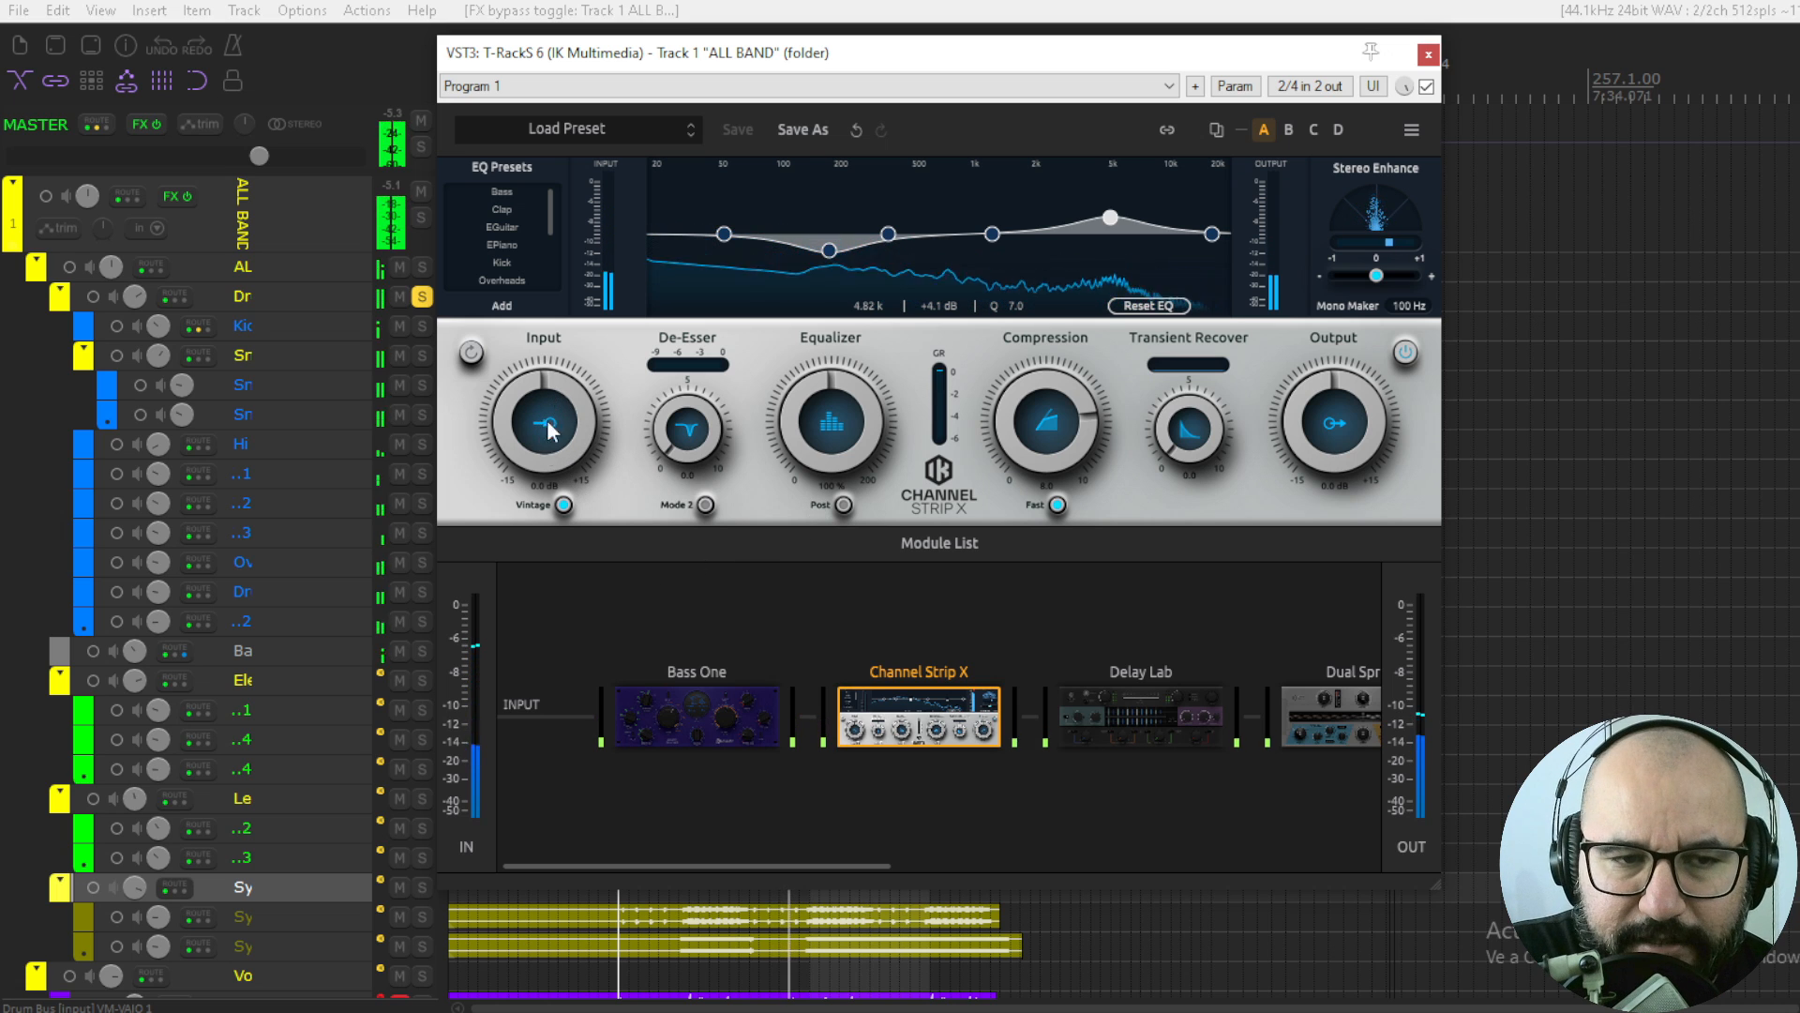
# - Try the Input at +7.3 dB with Vintage off and on, and reset it to 0.0 dB
pyautogui.moveTo(538, 434); pyautogui.dragTo(543, 361)
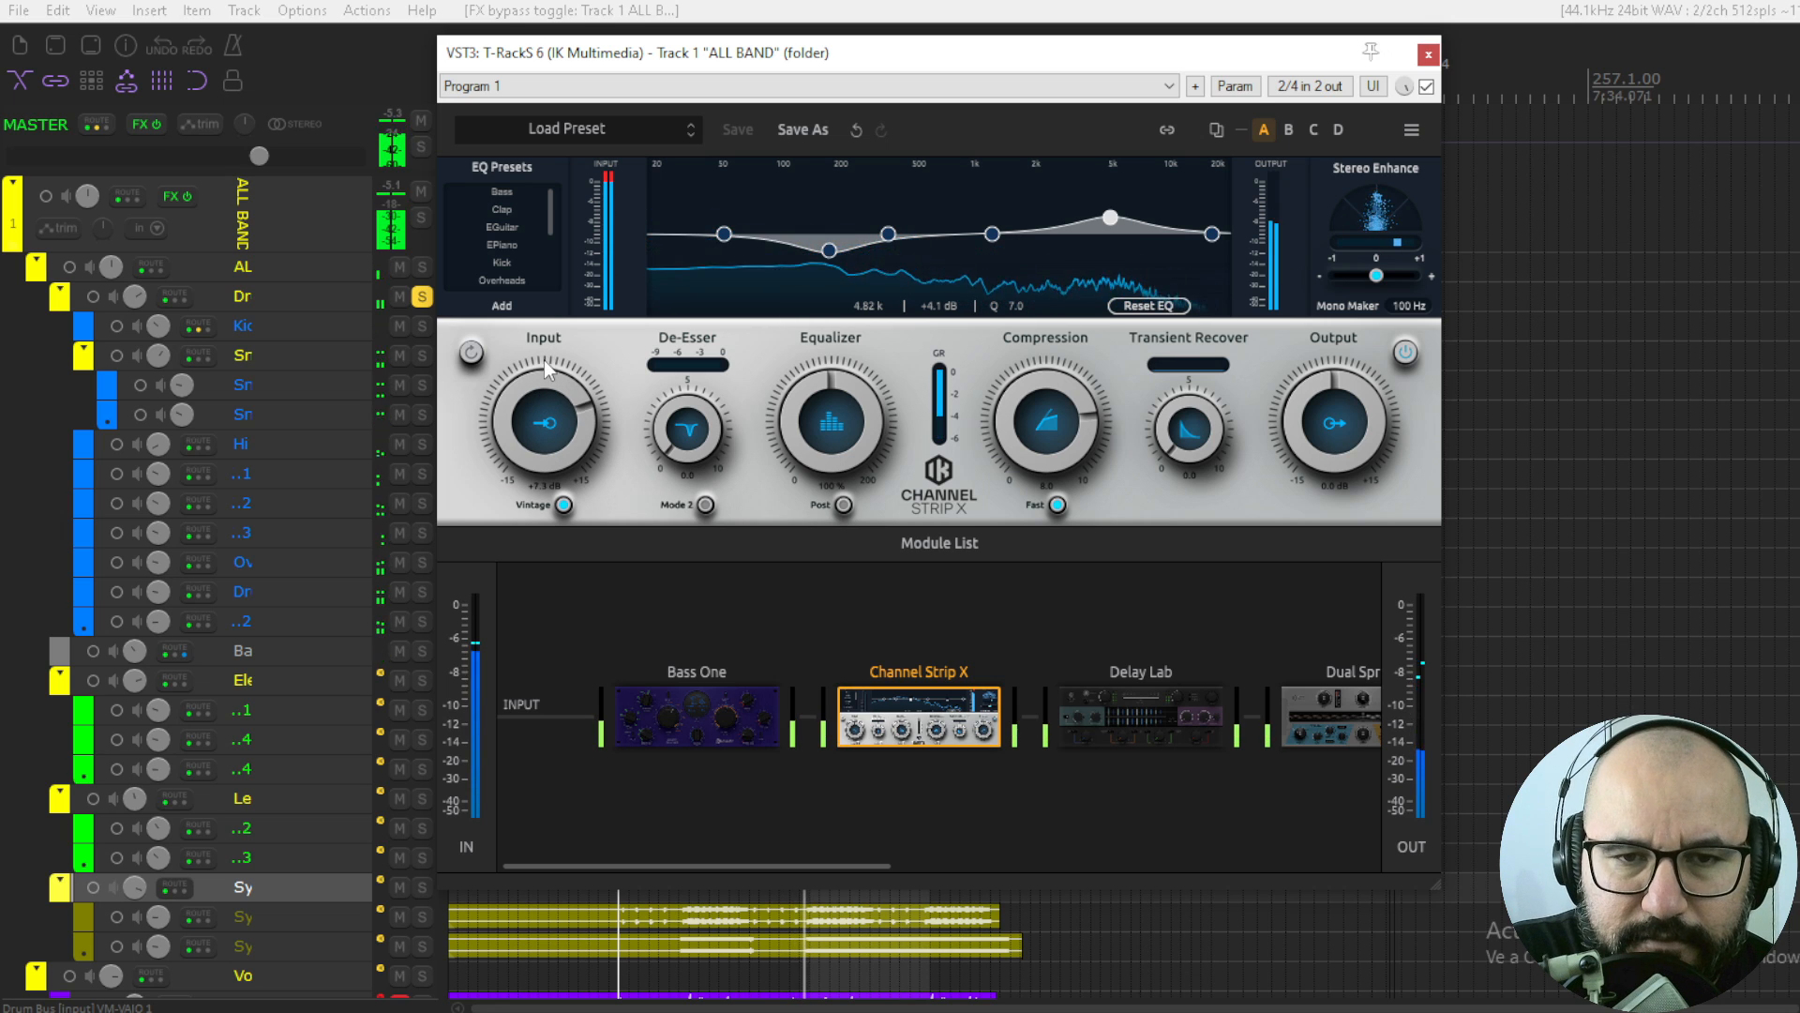
pyautogui.click(562, 505)
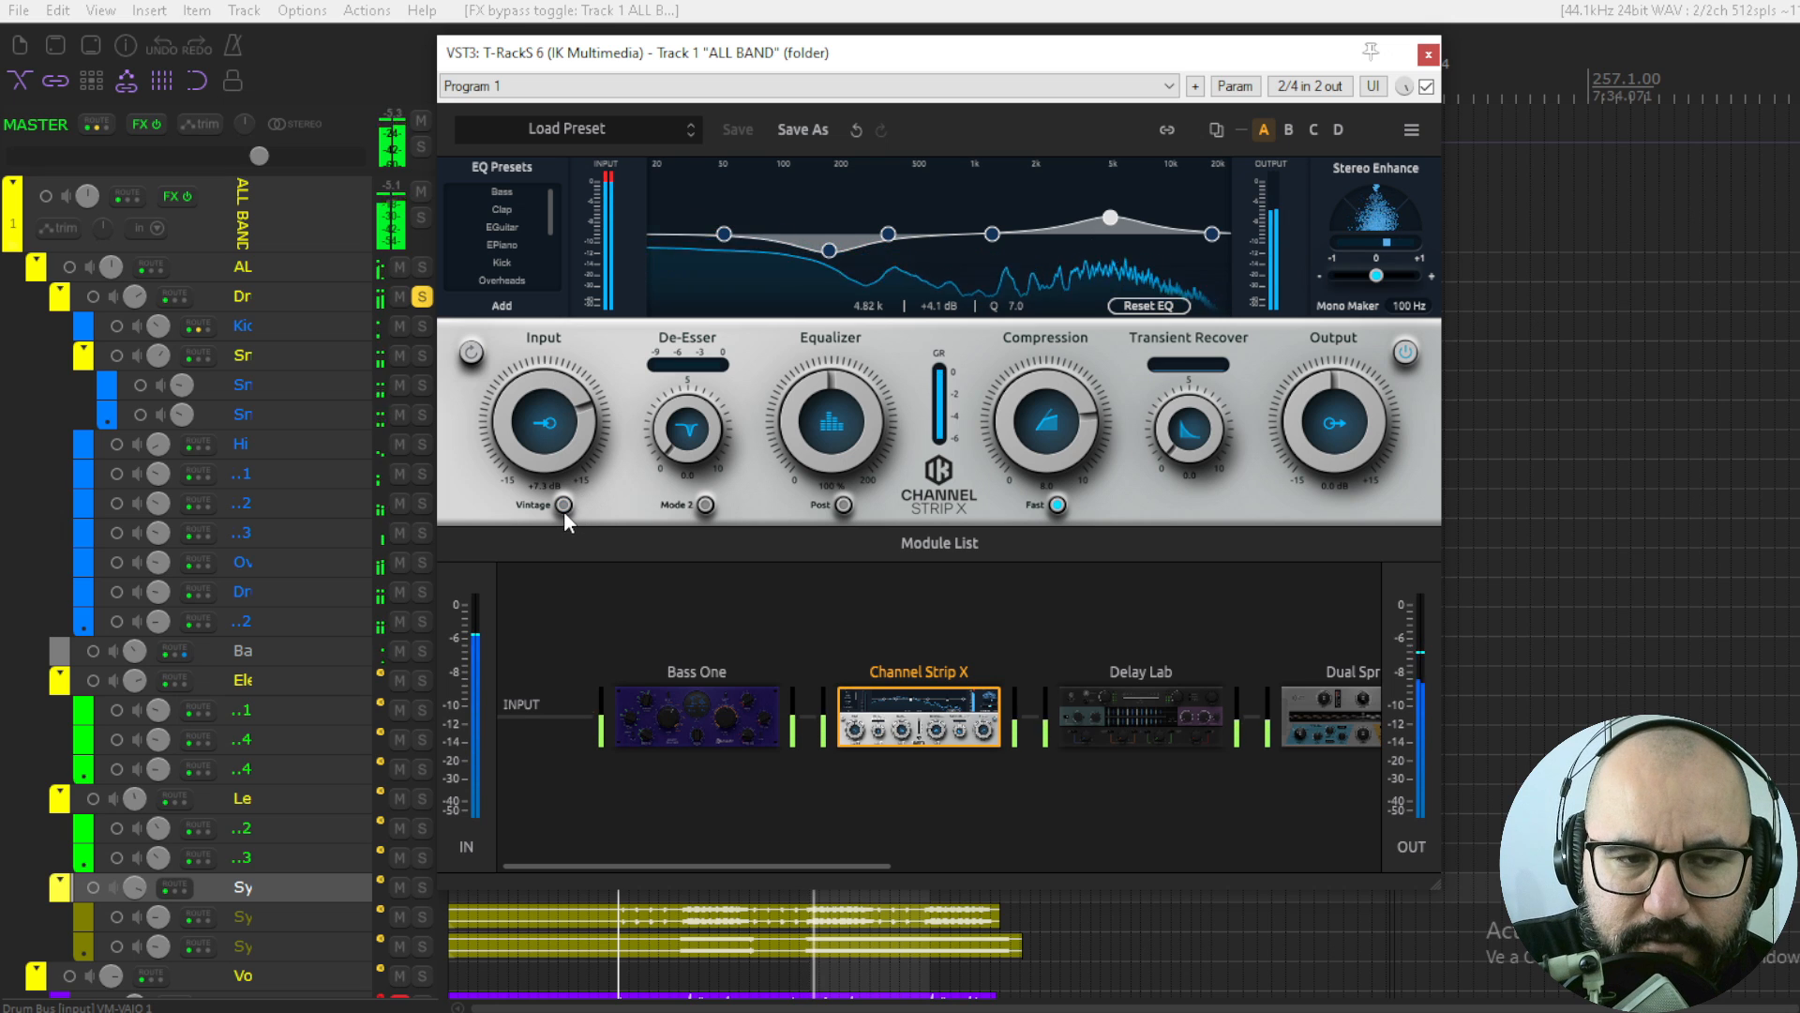
pyautogui.click(563, 508)
pyautogui.moveTo(555, 424); pyautogui.dragTo(557, 454)
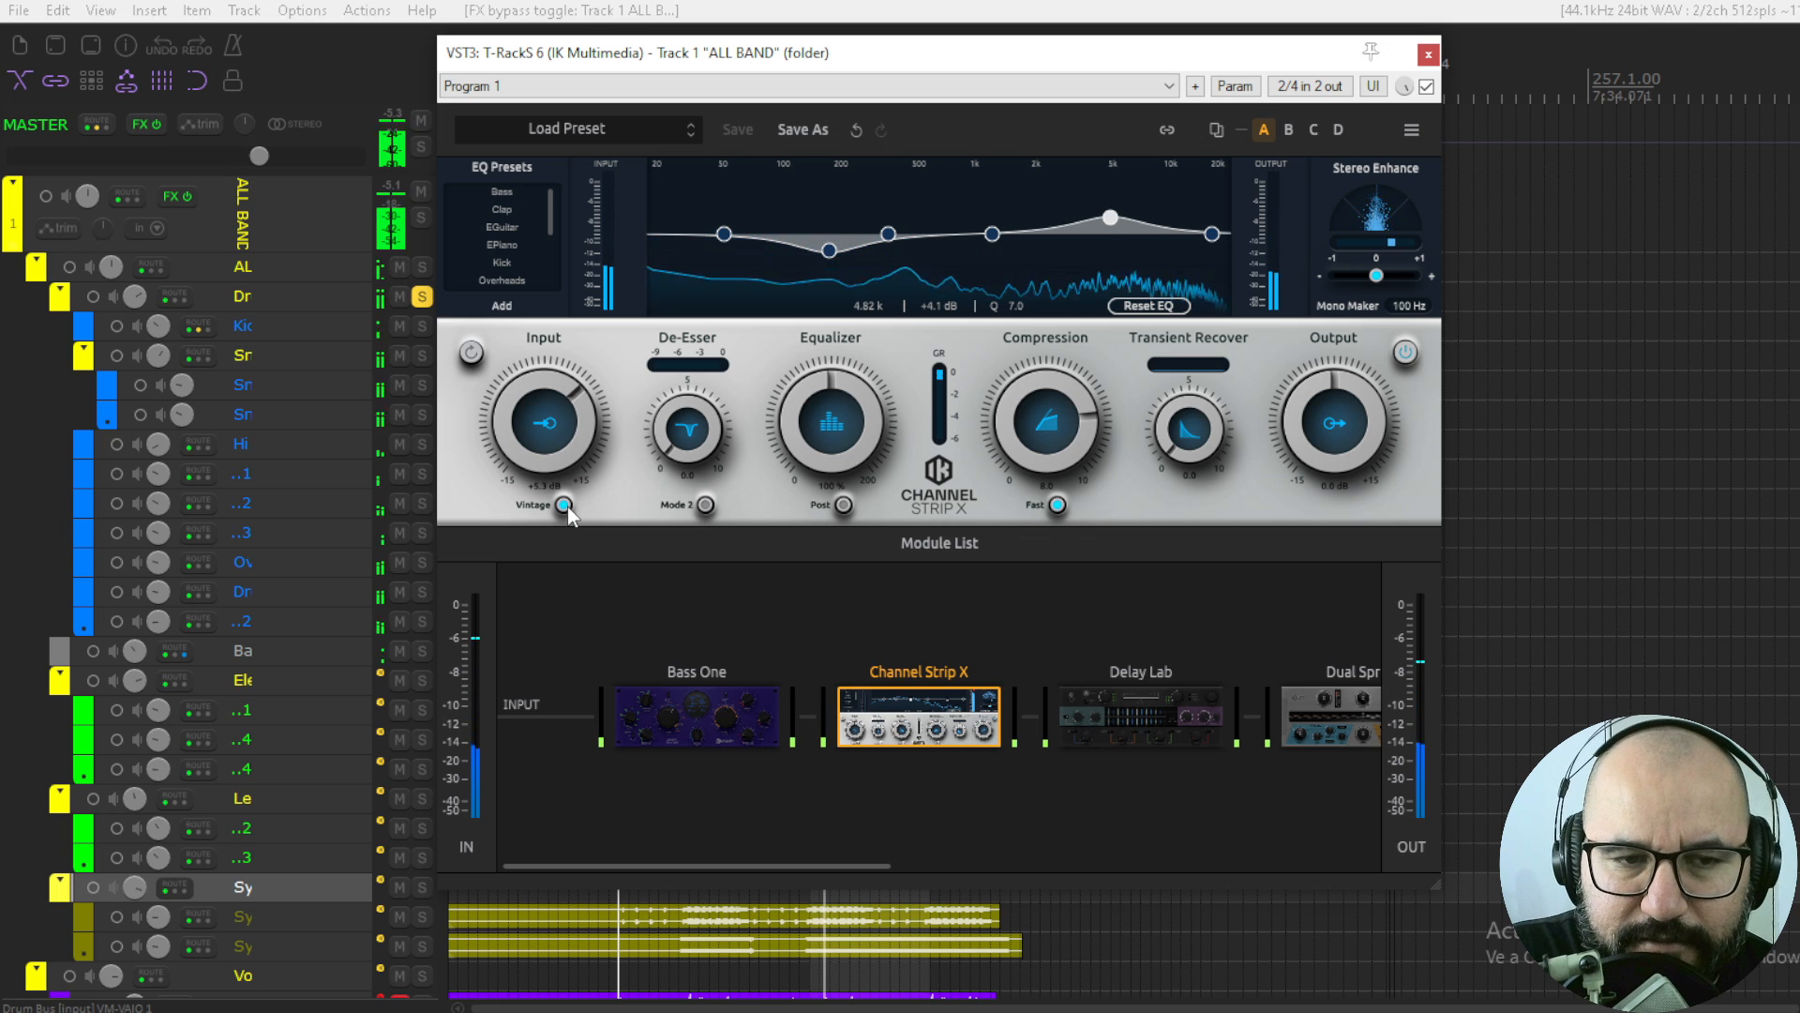
pyautogui.doubleClick(559, 444)
# - Try higher Transient Recover amounts on the drums, turning Compression down to 0.0 to hear the effect alone
pyautogui.moveTo(1190, 448); pyautogui.dragTo(1187, 263)
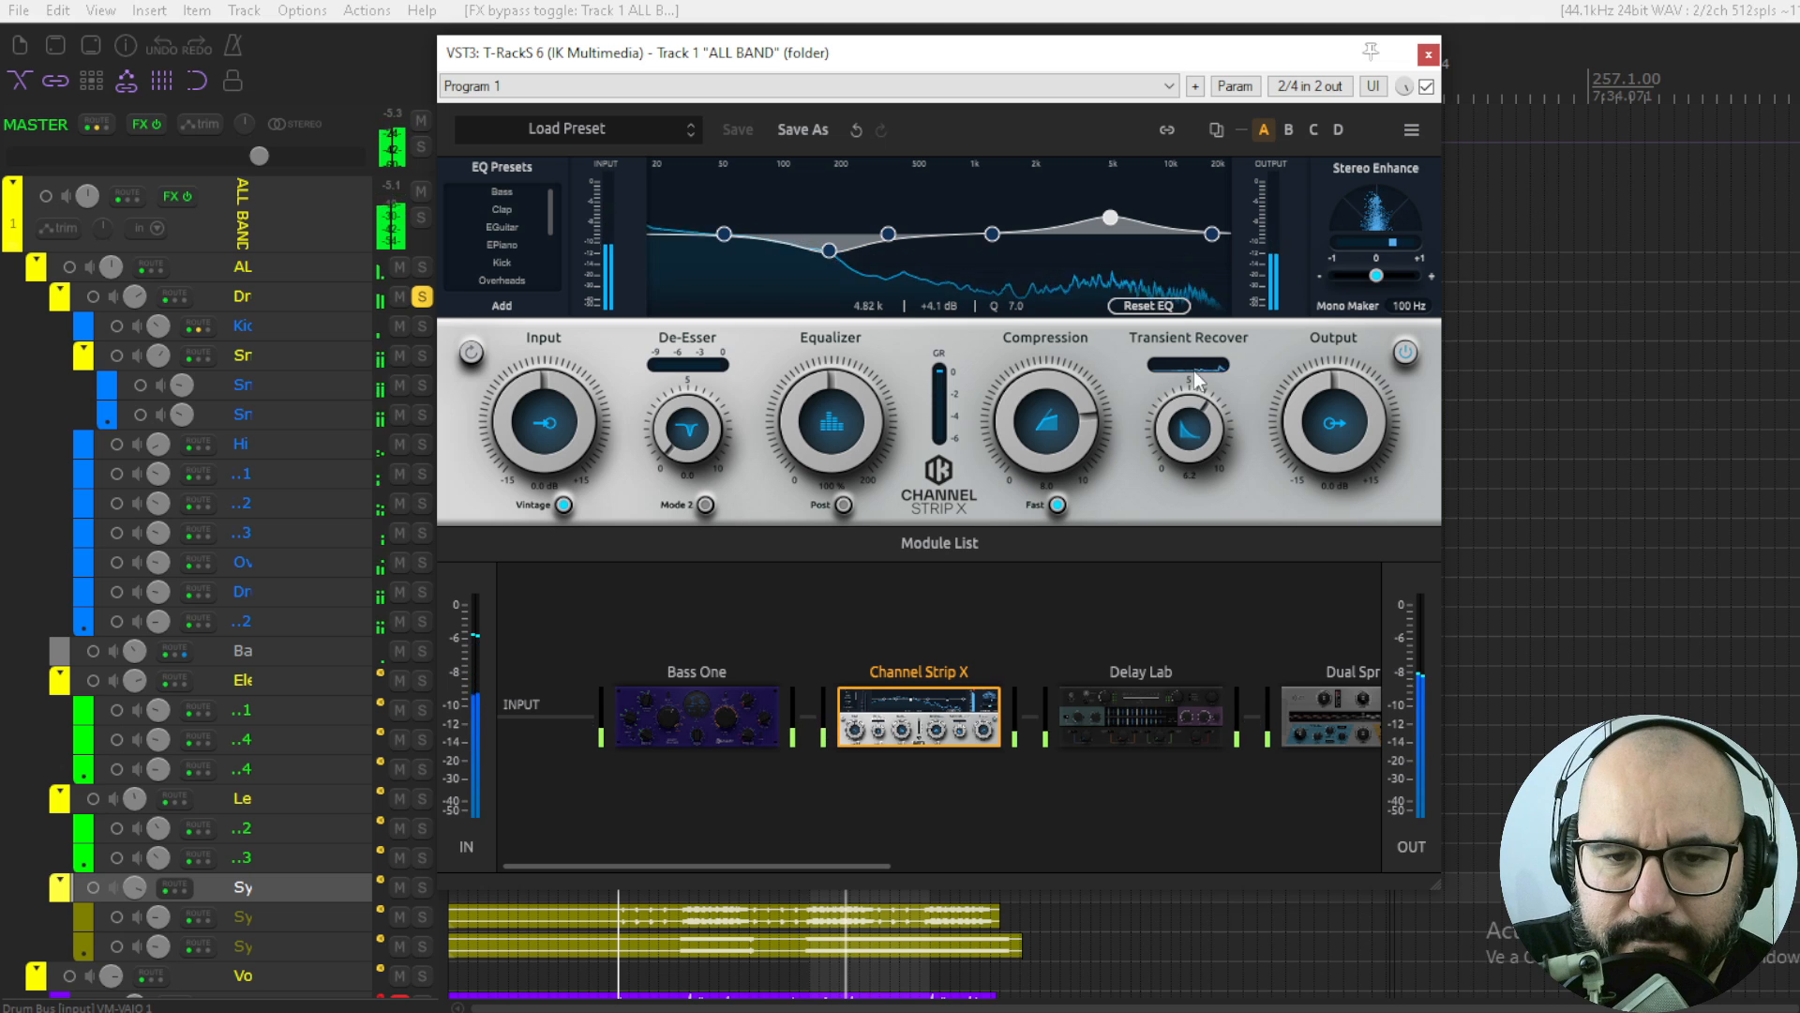
pyautogui.moveTo(1195, 373); pyautogui.dragTo(1172, 504)
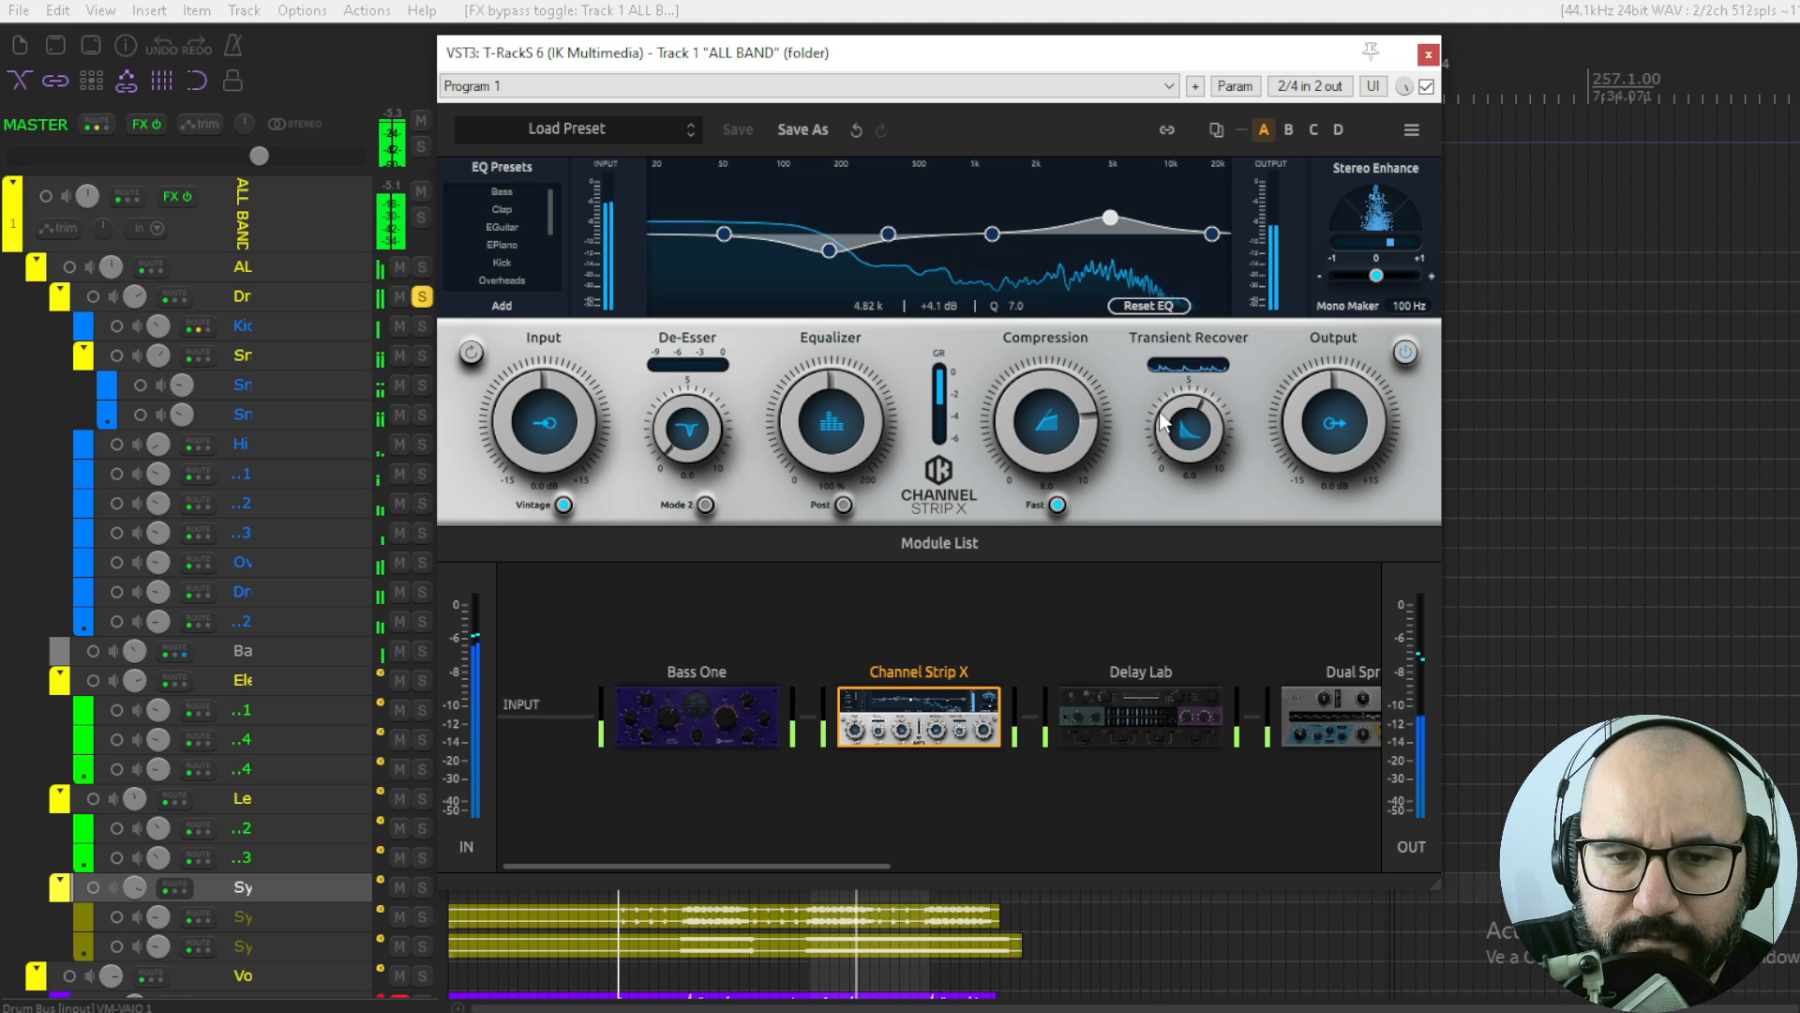
pyautogui.moveTo(1185, 424); pyautogui.dragTo(1186, 431)
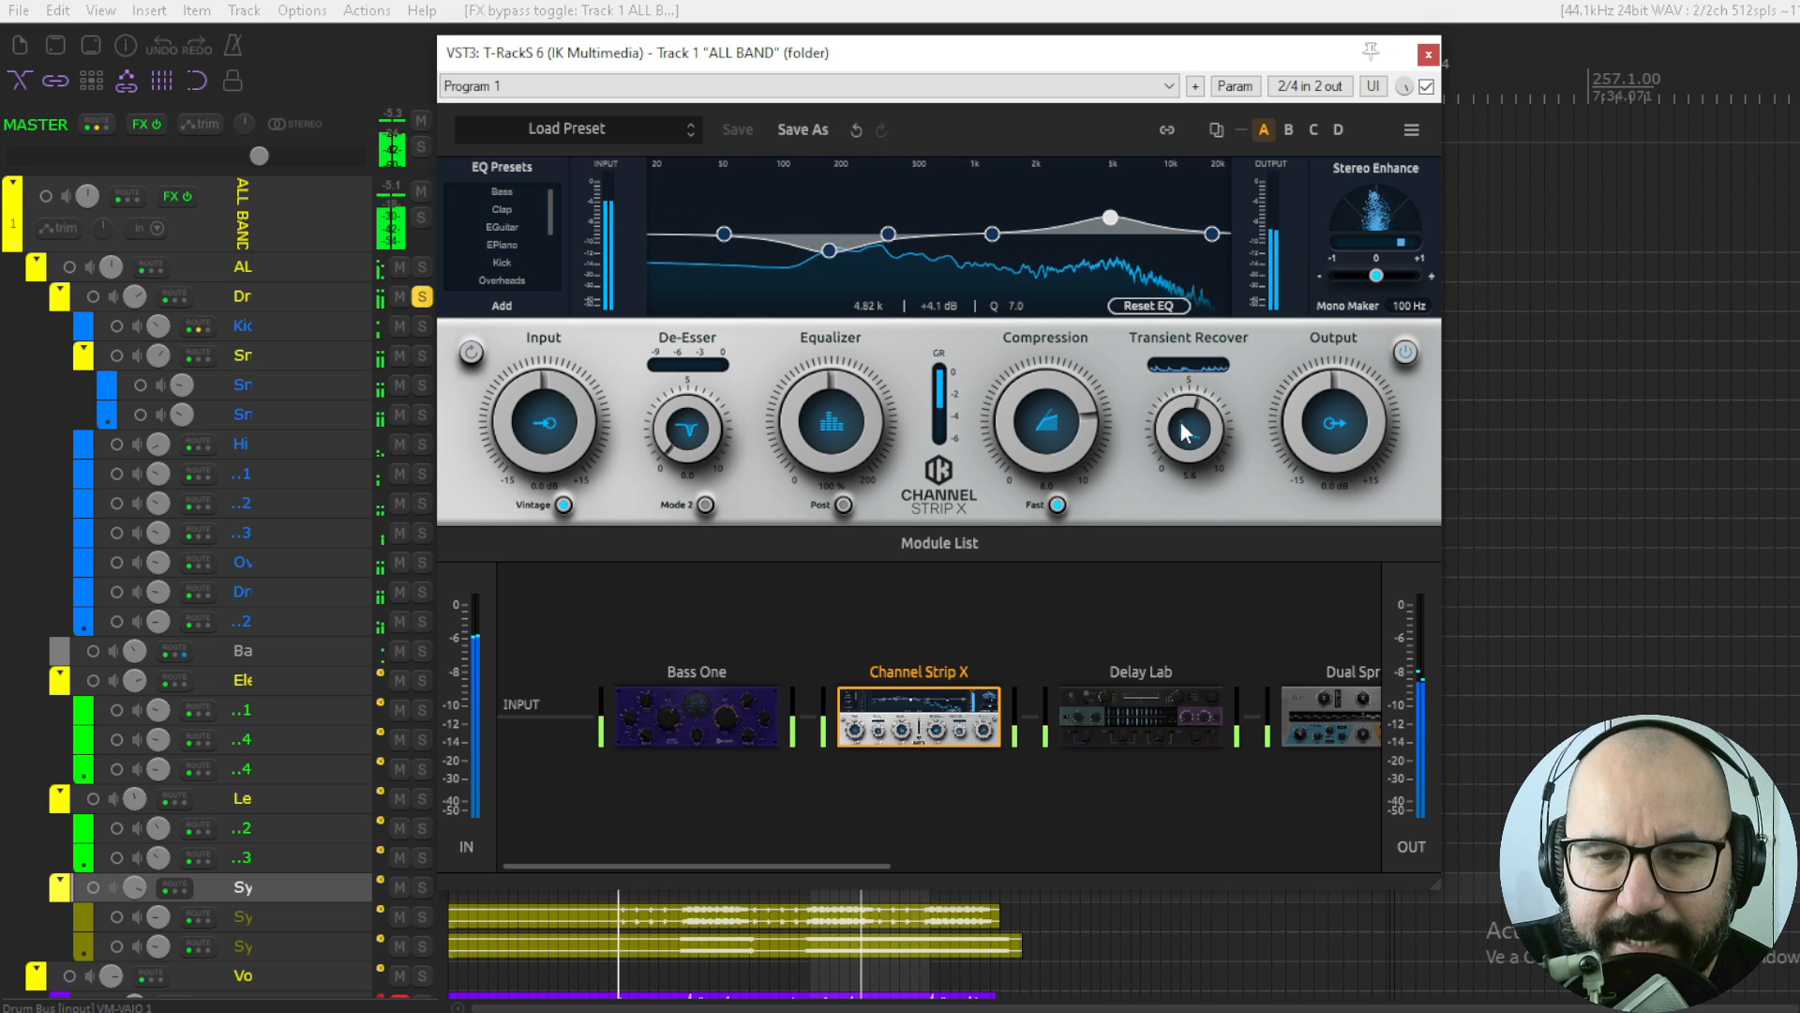
pyautogui.moveTo(1072, 424); pyautogui.dragTo(1169, 423)
pyautogui.moveTo(1059, 426); pyautogui.dragTo(1033, 671)
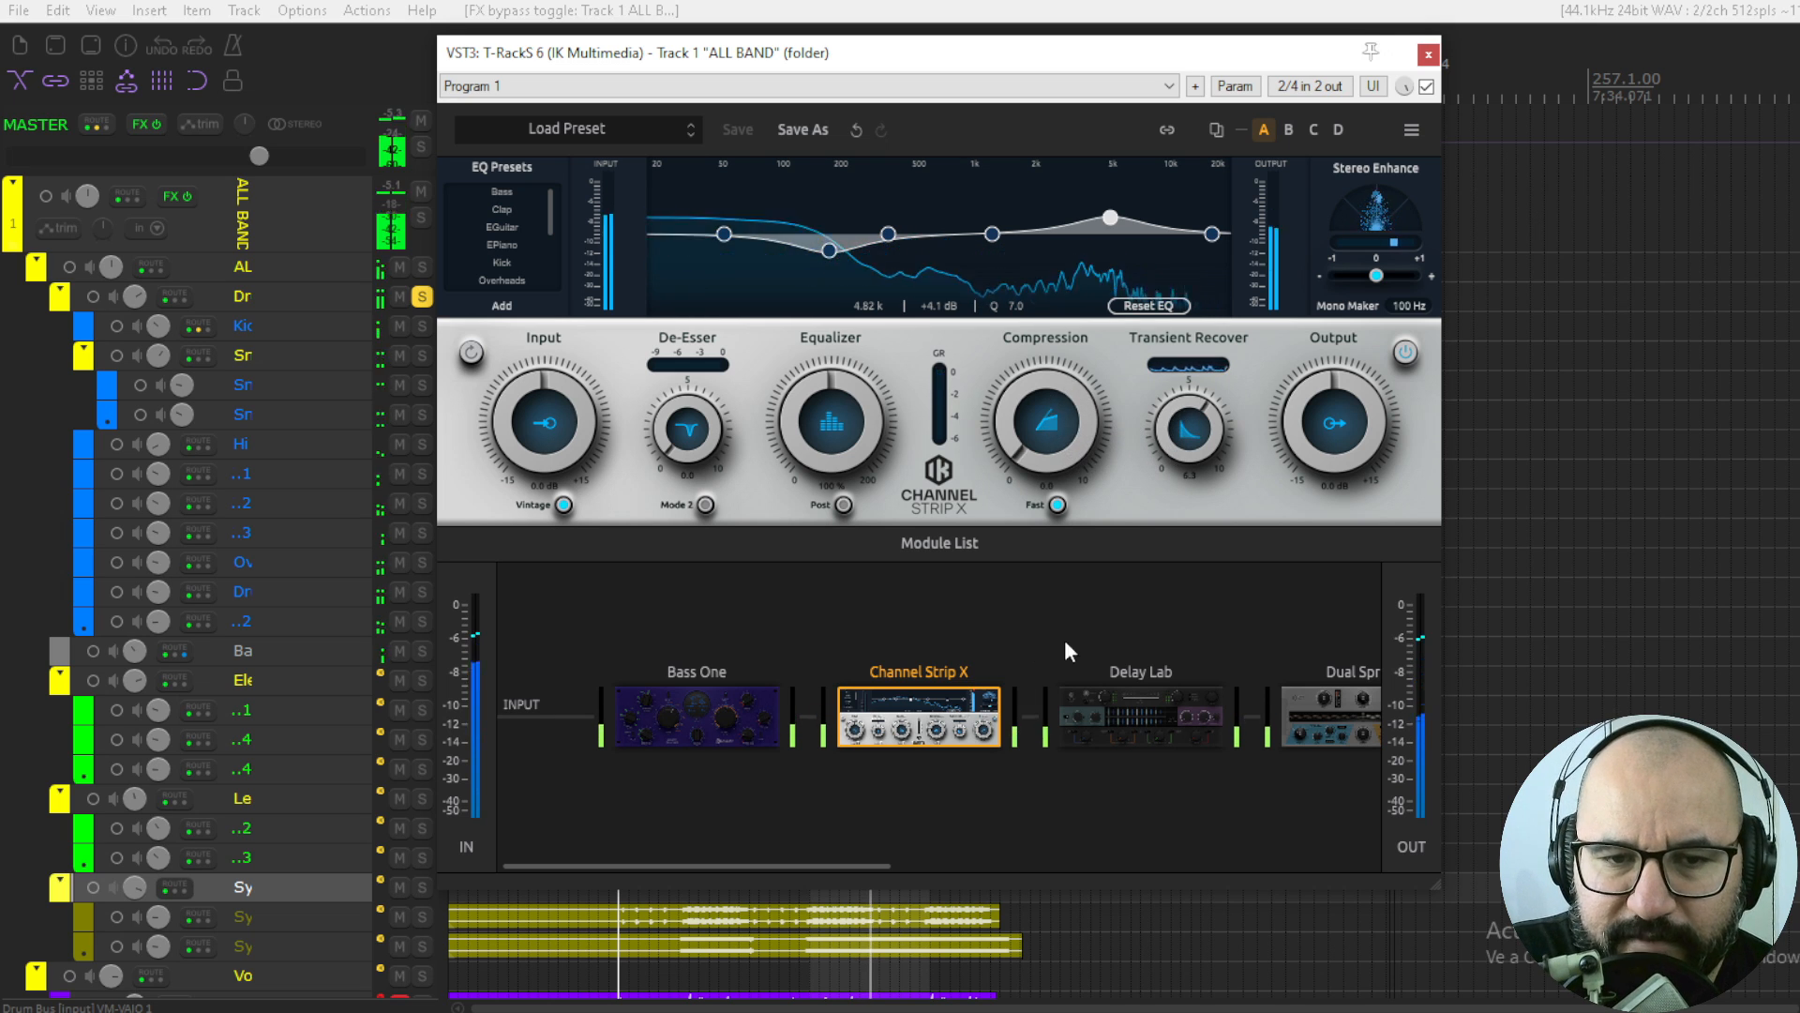
pyautogui.moveTo(1189, 428); pyautogui.dragTo(1196, 285)
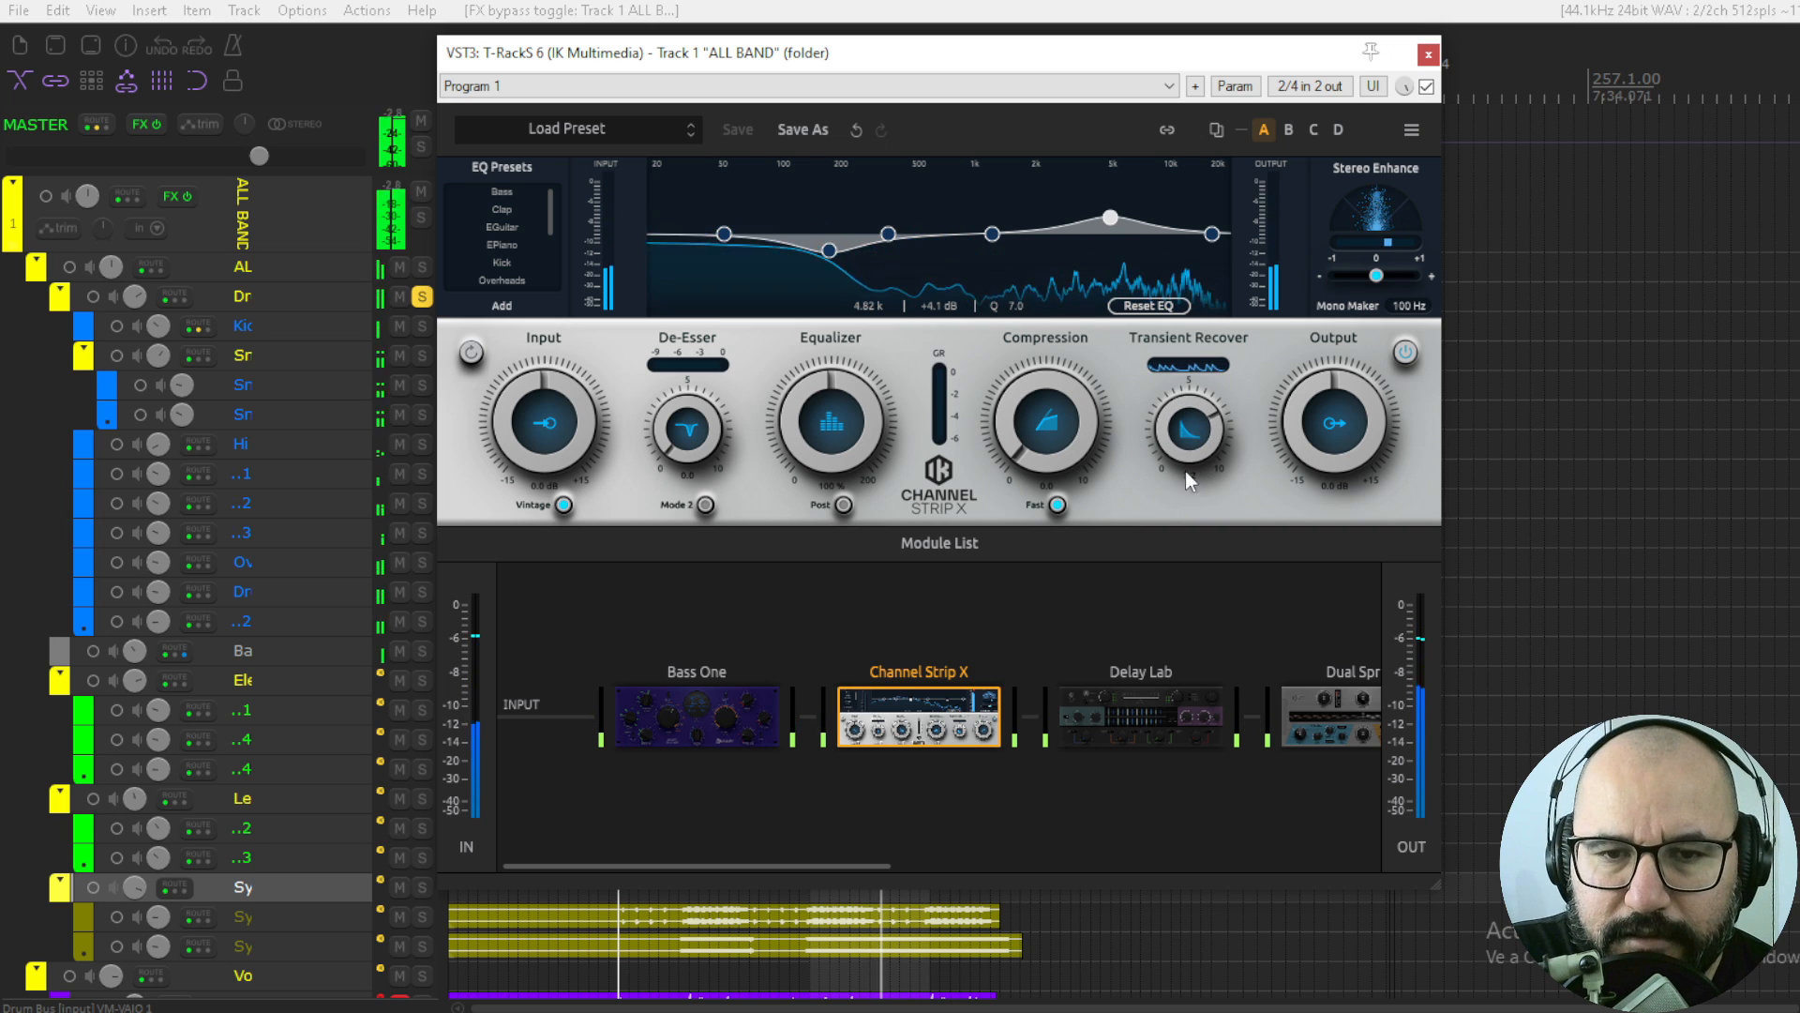
pyautogui.moveTo(1185, 471); pyautogui.dragTo(1185, 479)
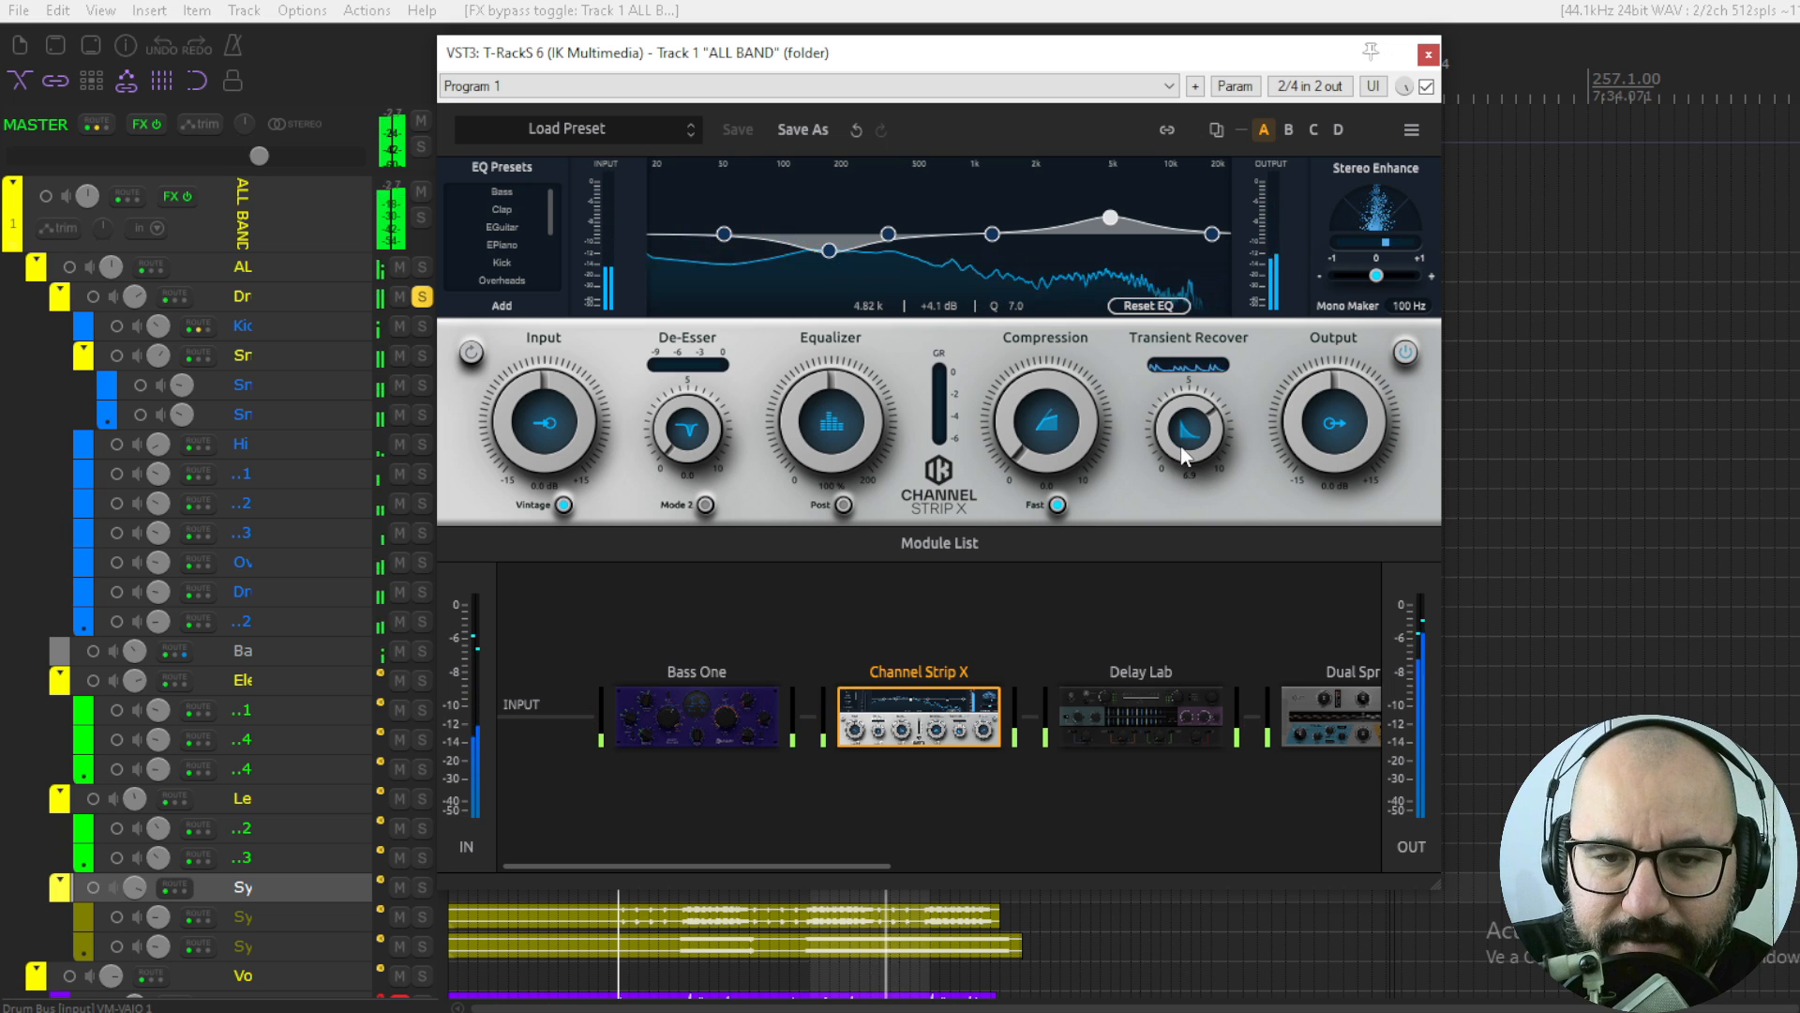
pyautogui.moveTo(1196, 407); pyautogui.dragTo(1197, 414)
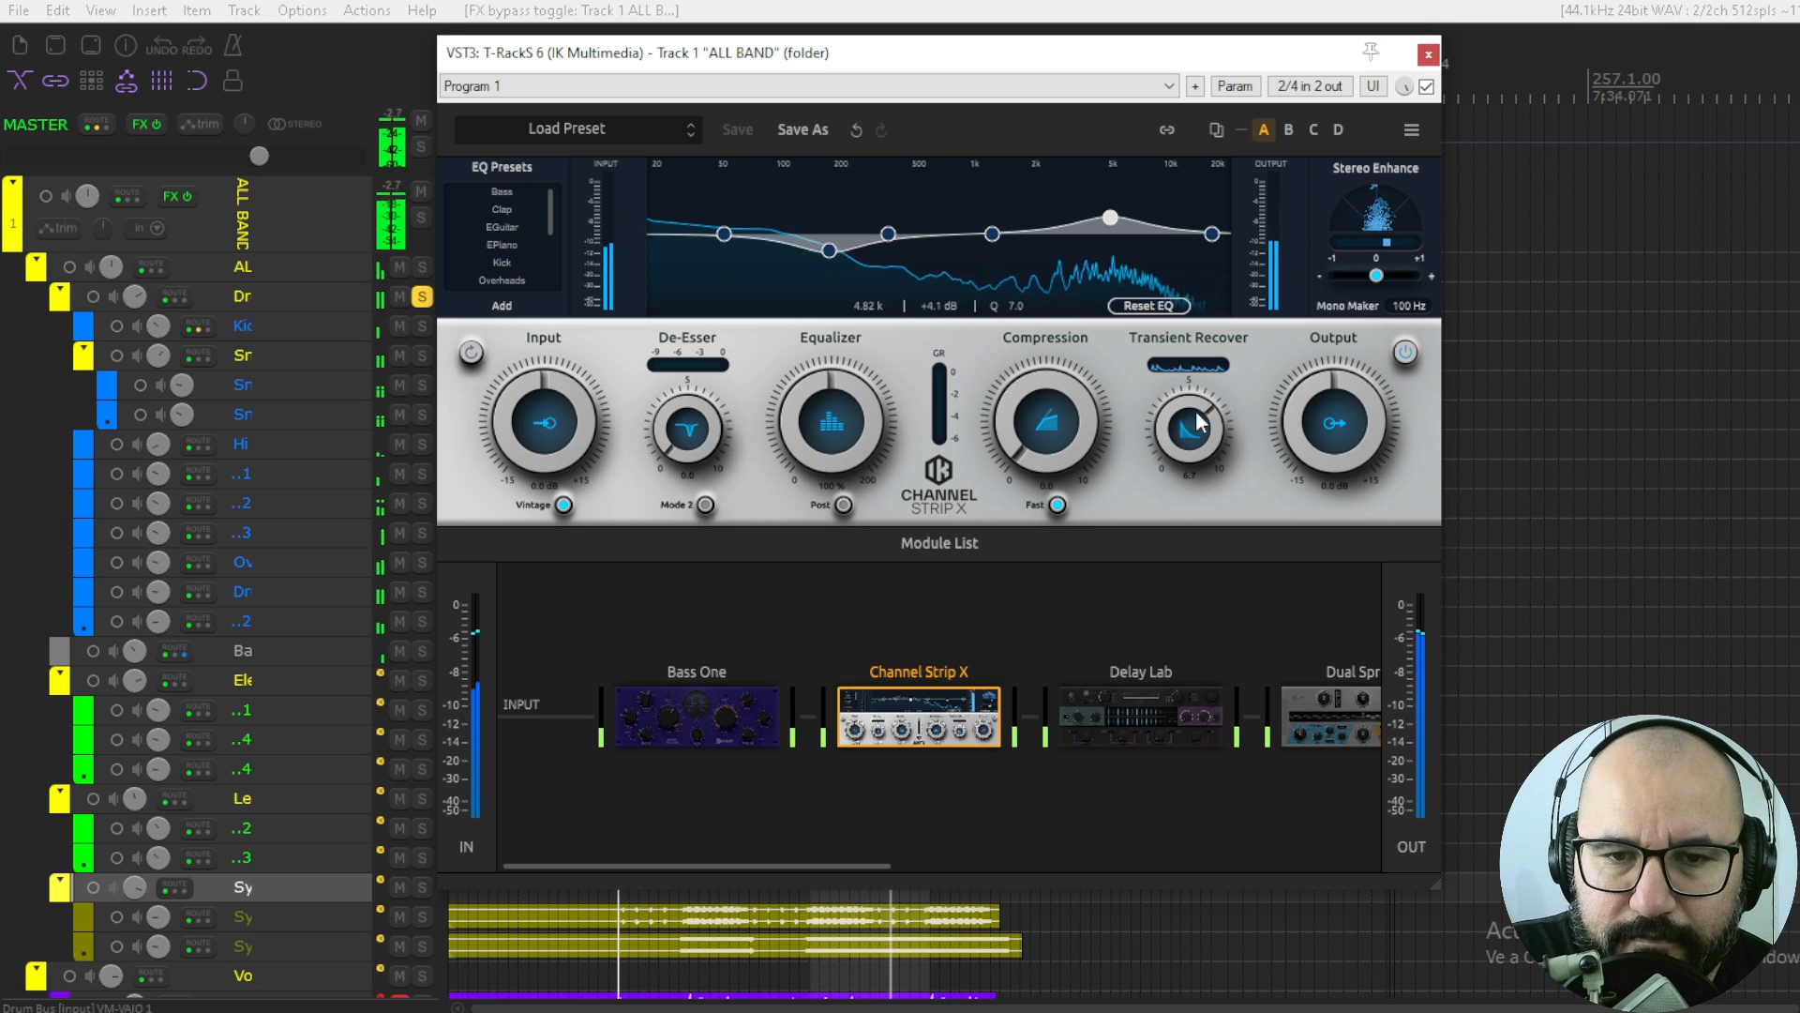
# - Bring Compression back up to about 5.8 and reduce Transient Recover to about 4.4
pyautogui.moveTo(1061, 422); pyautogui.dragTo(1064, 343)
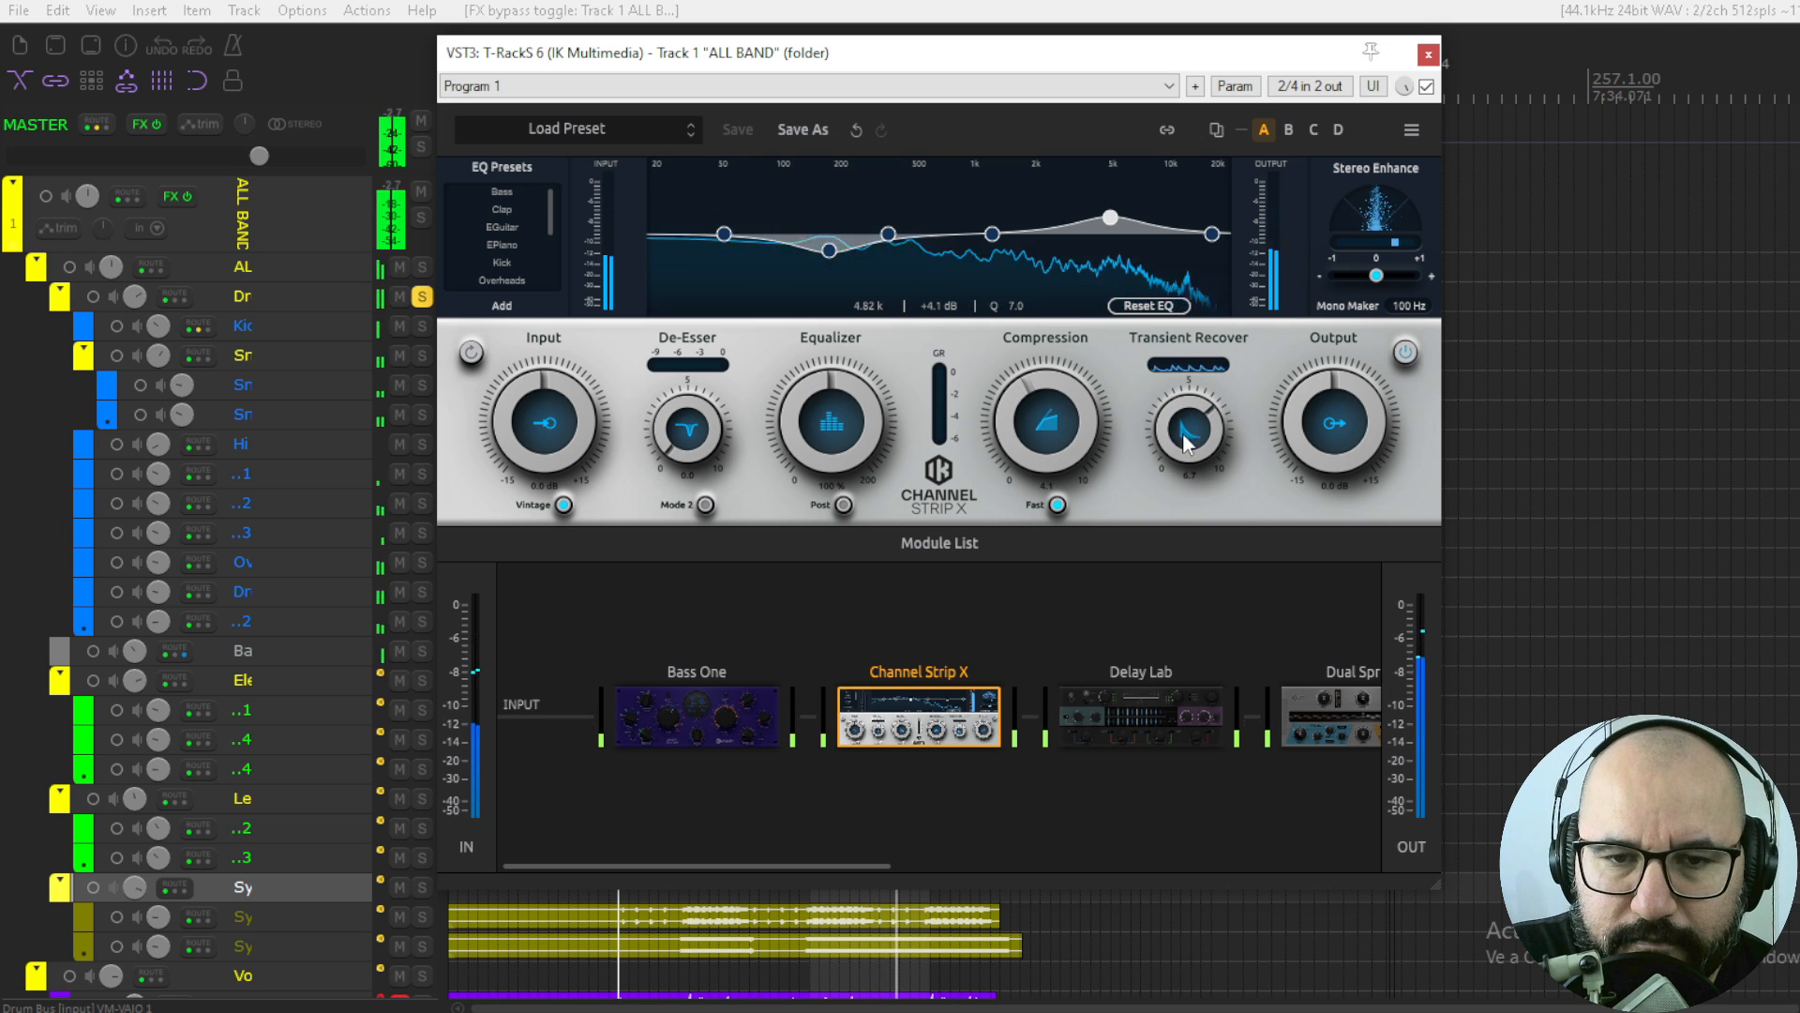
pyautogui.moveTo(1189, 430); pyautogui.dragTo(1191, 493)
pyautogui.moveTo(1191, 431); pyautogui.dragTo(1190, 433)
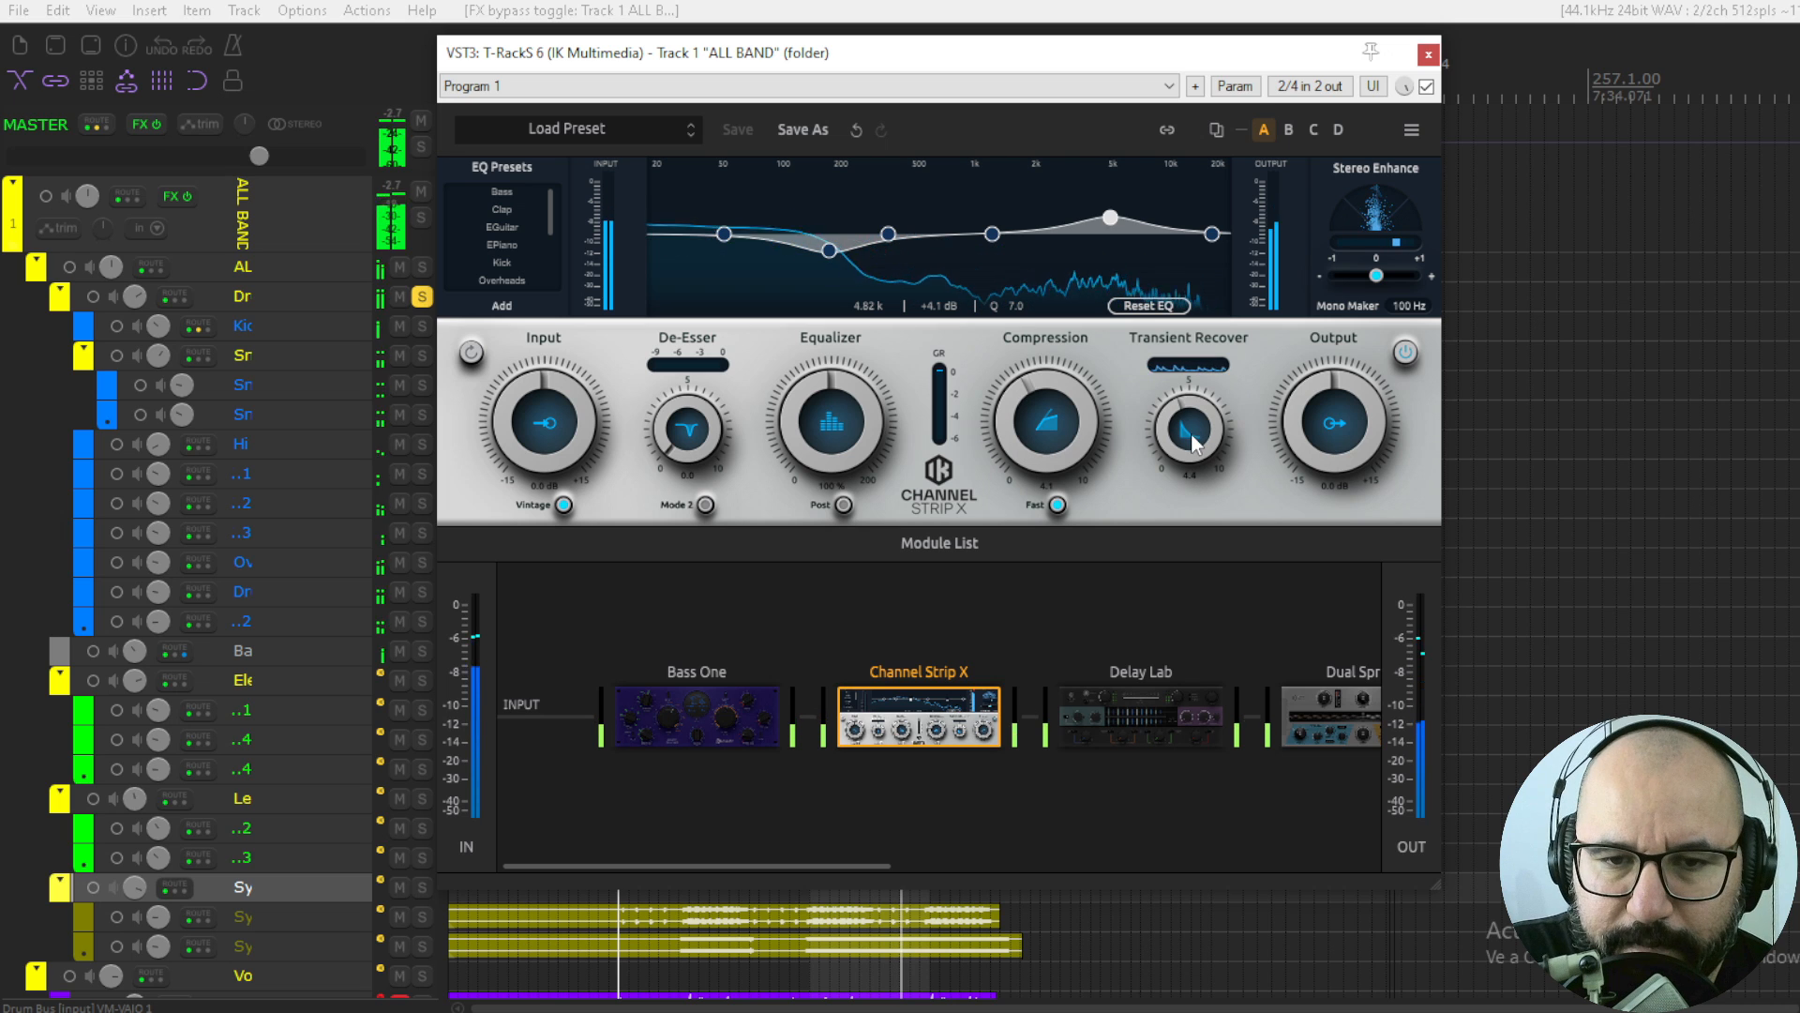
pyautogui.moveTo(1038, 431); pyautogui.dragTo(1050, 377)
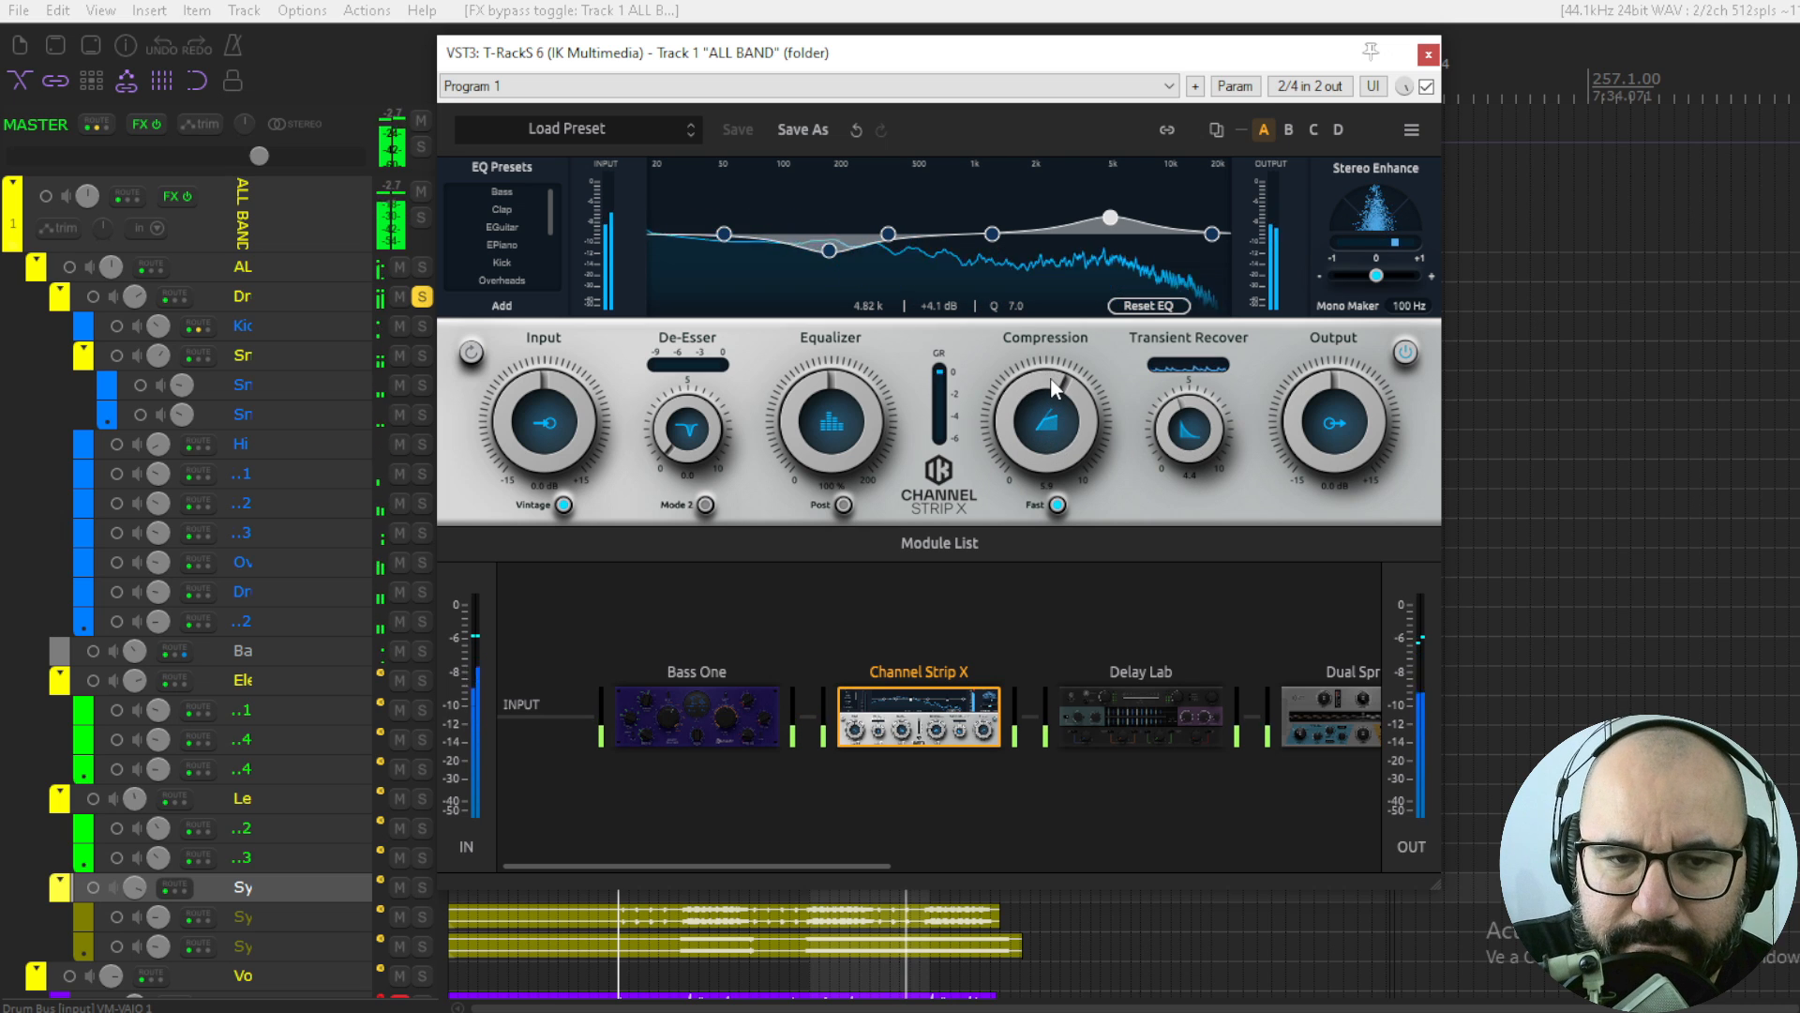
# - Compare the drums with the plugin bypassed and active, stop playback and look over Channel Strip X's EQ presets
pyautogui.click(1426, 87)
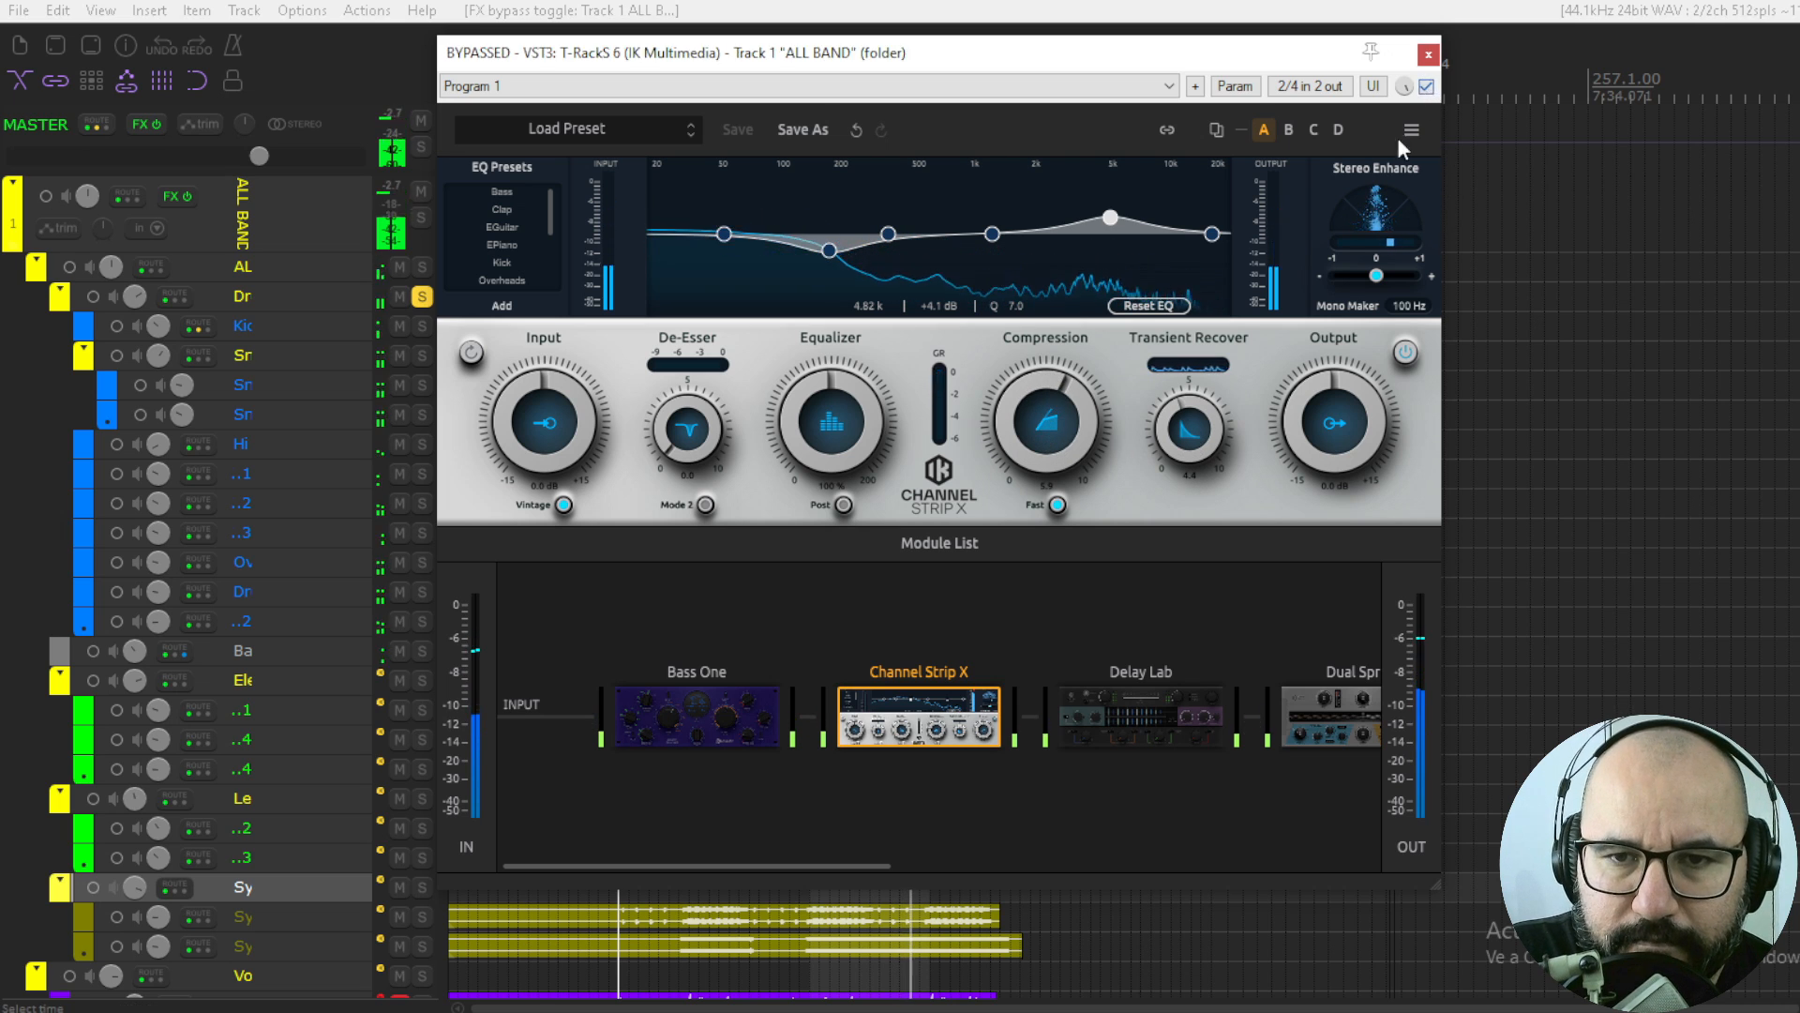
pyautogui.click(1426, 87)
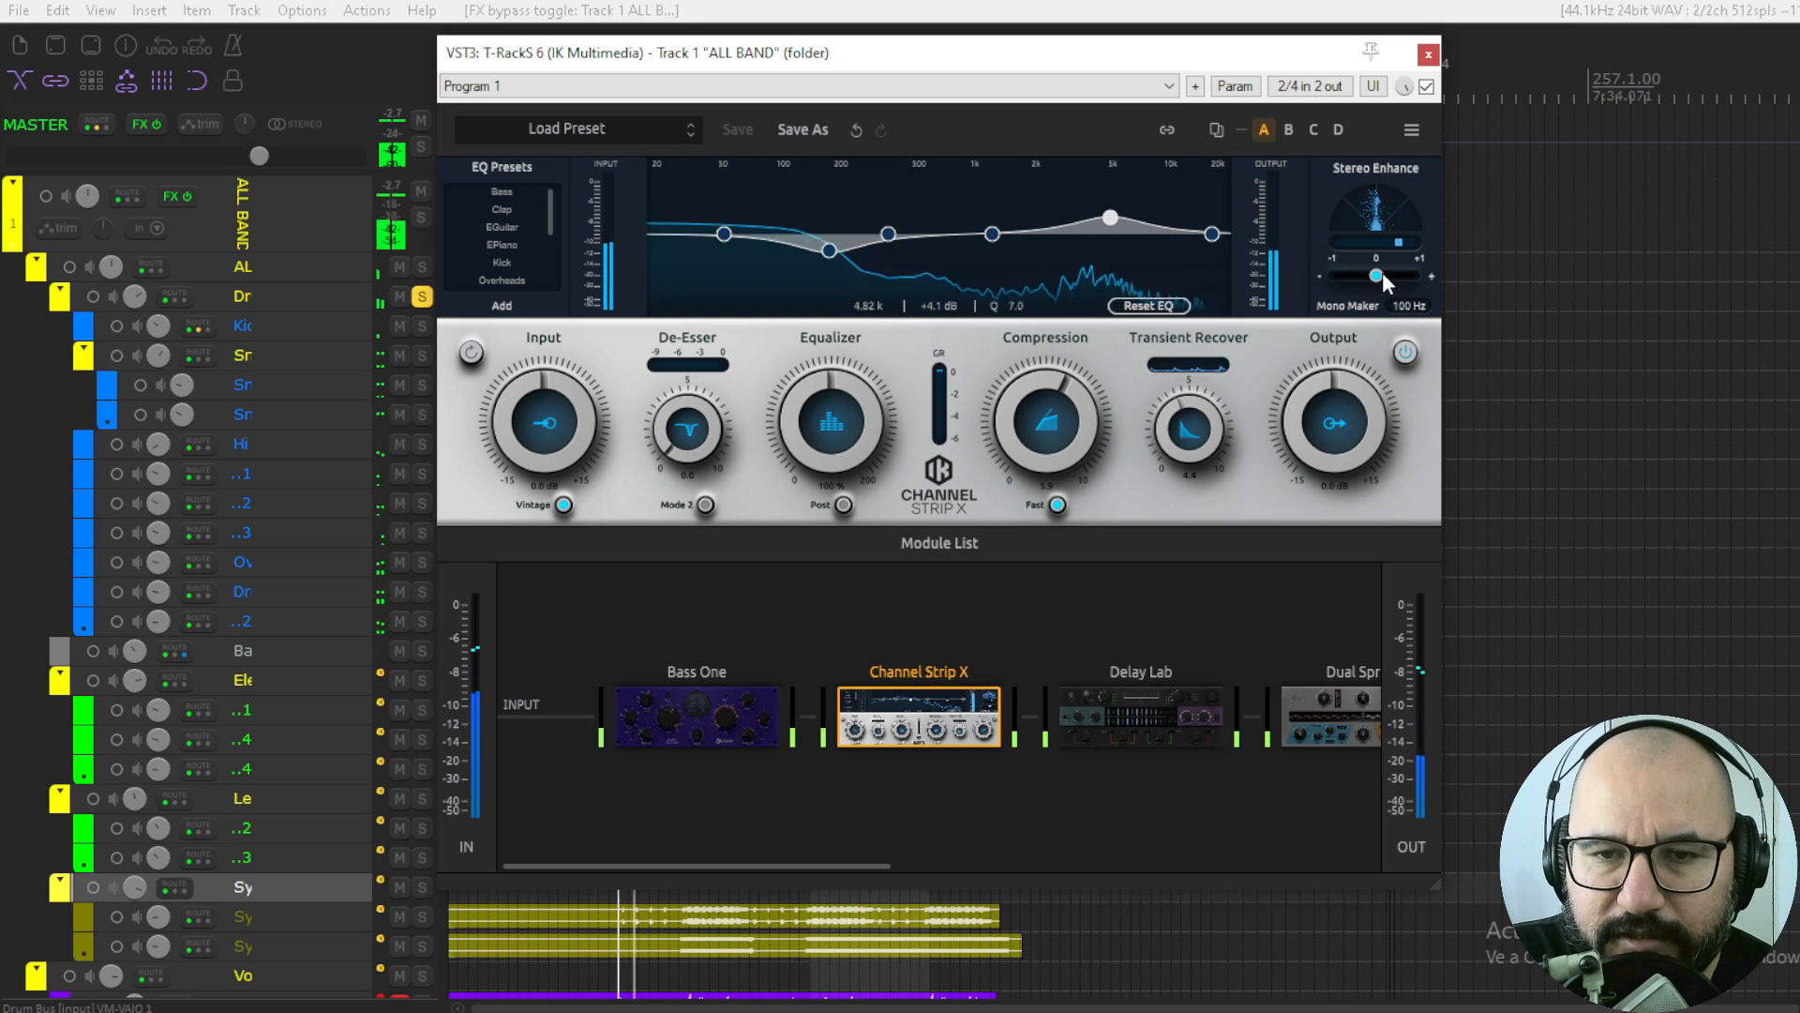
pyautogui.press('space')
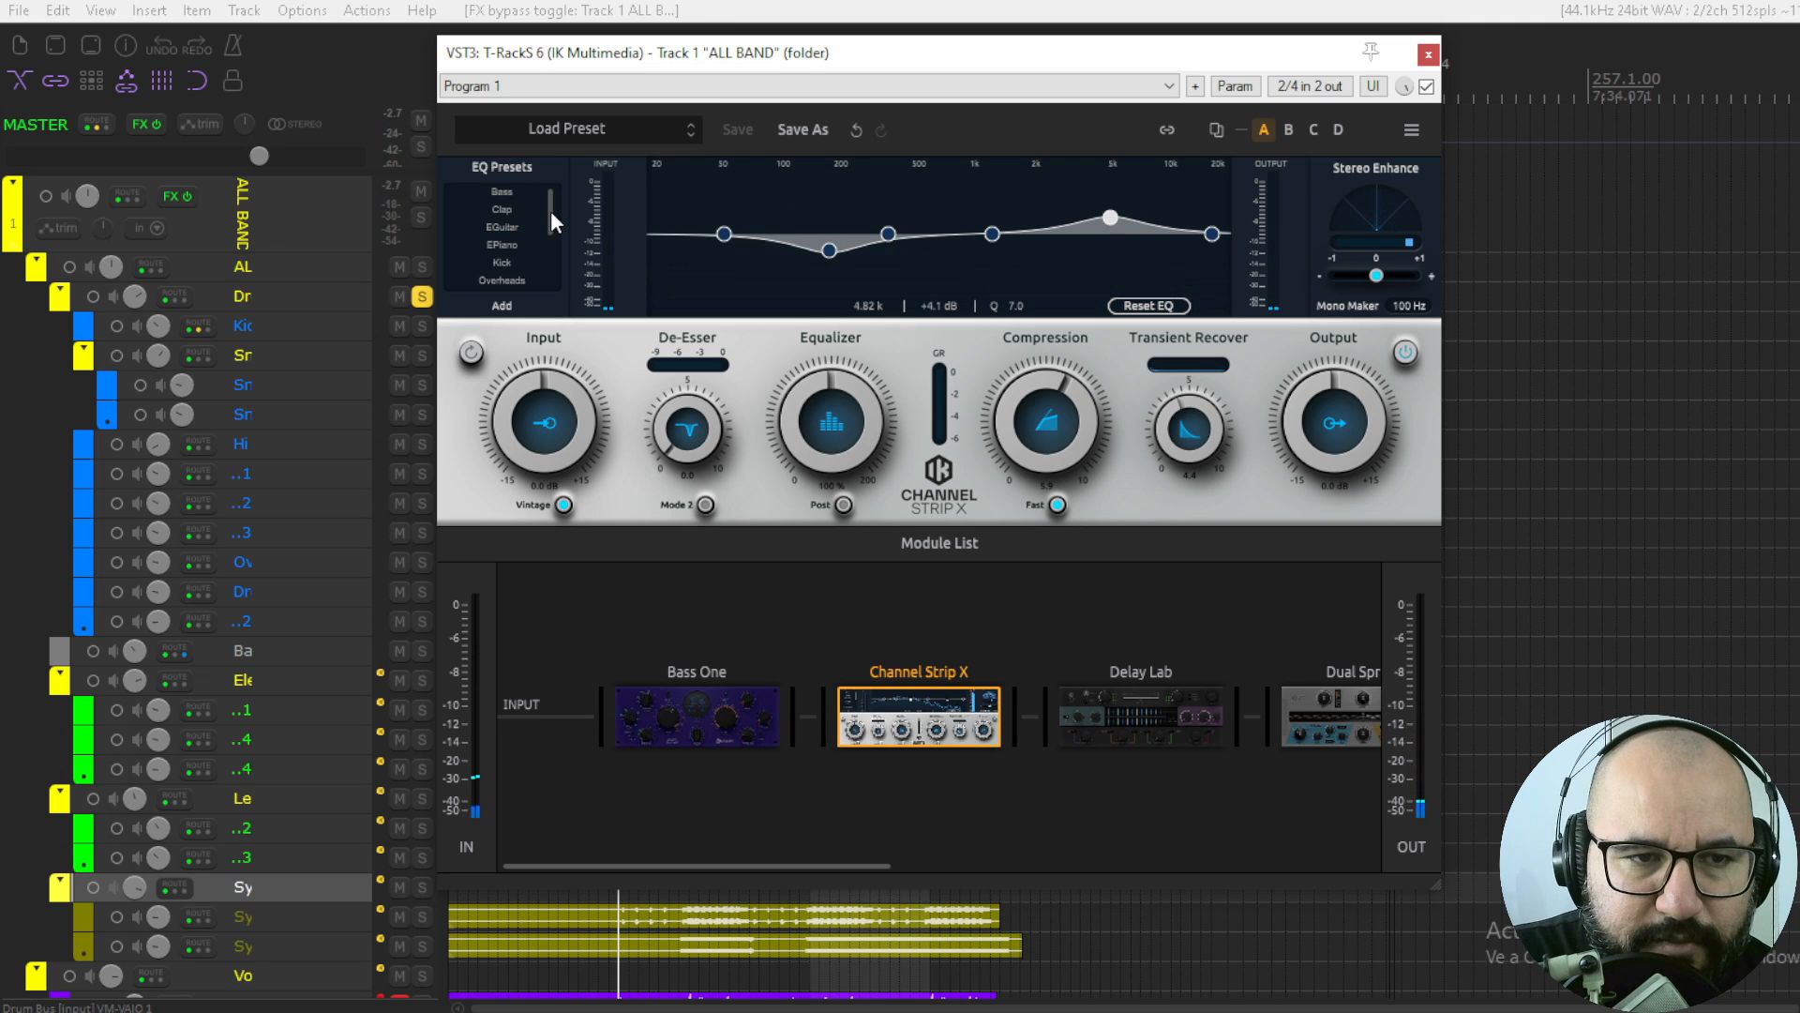
pyautogui.moveTo(550, 210)
pyautogui.mouseDown()
pyautogui.moveTo(549, 262)
pyautogui.moveTo(557, 197)
pyautogui.mouseUp()
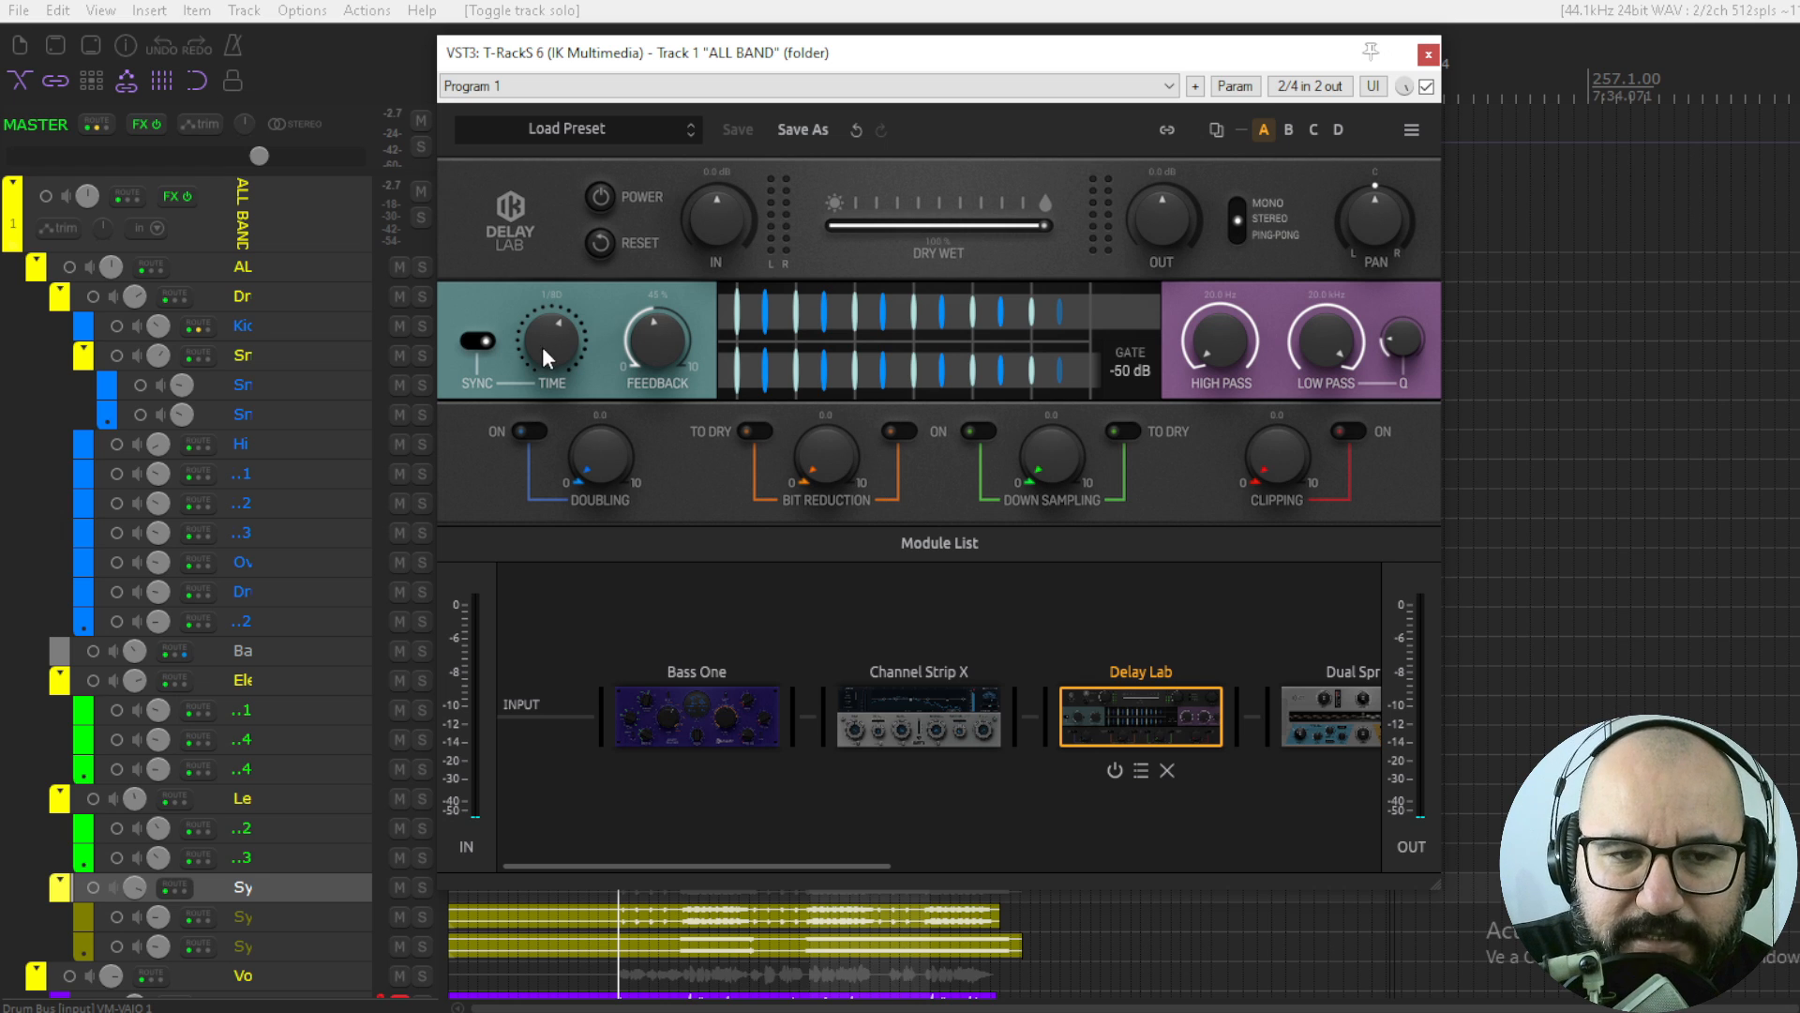
# - Set the Delay Lab module's Feedback to 47%
pyautogui.moveTo(644, 352); pyautogui.dragTo(647, 395)
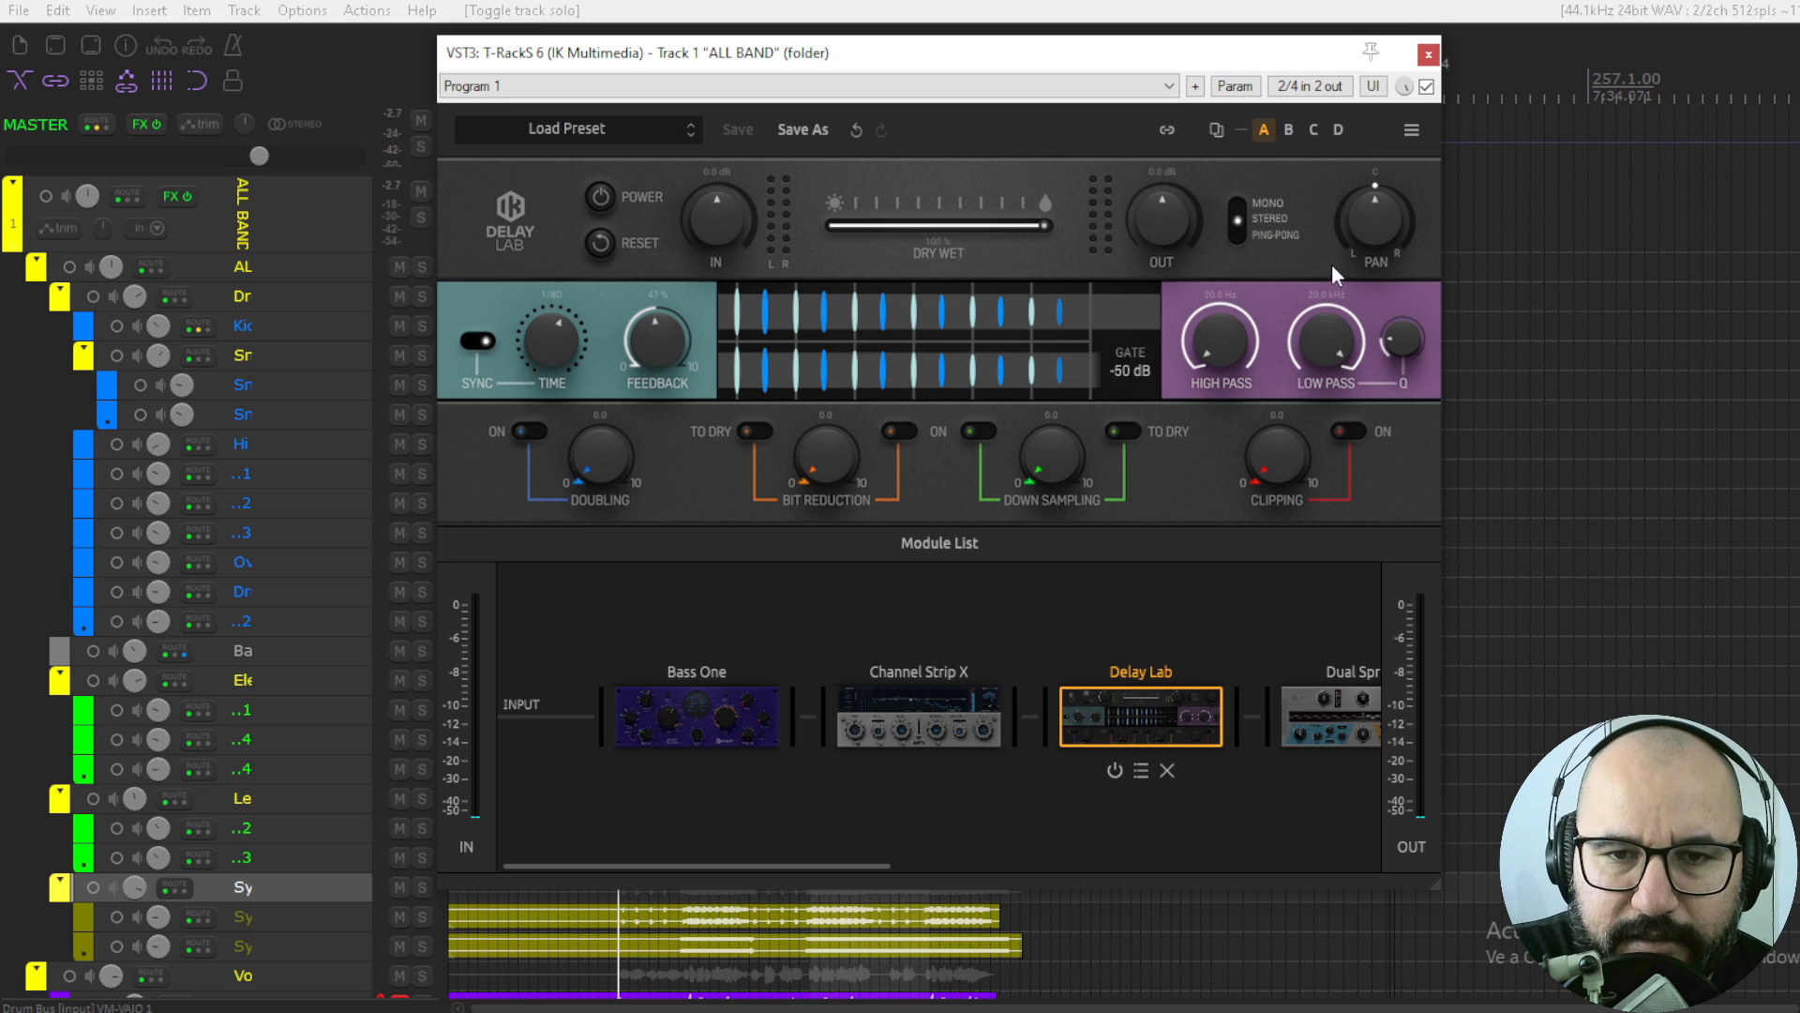
# - Solo the electric guitar bus and start playback with the T-RackS 6 plugin active
pyautogui.click(422, 682)
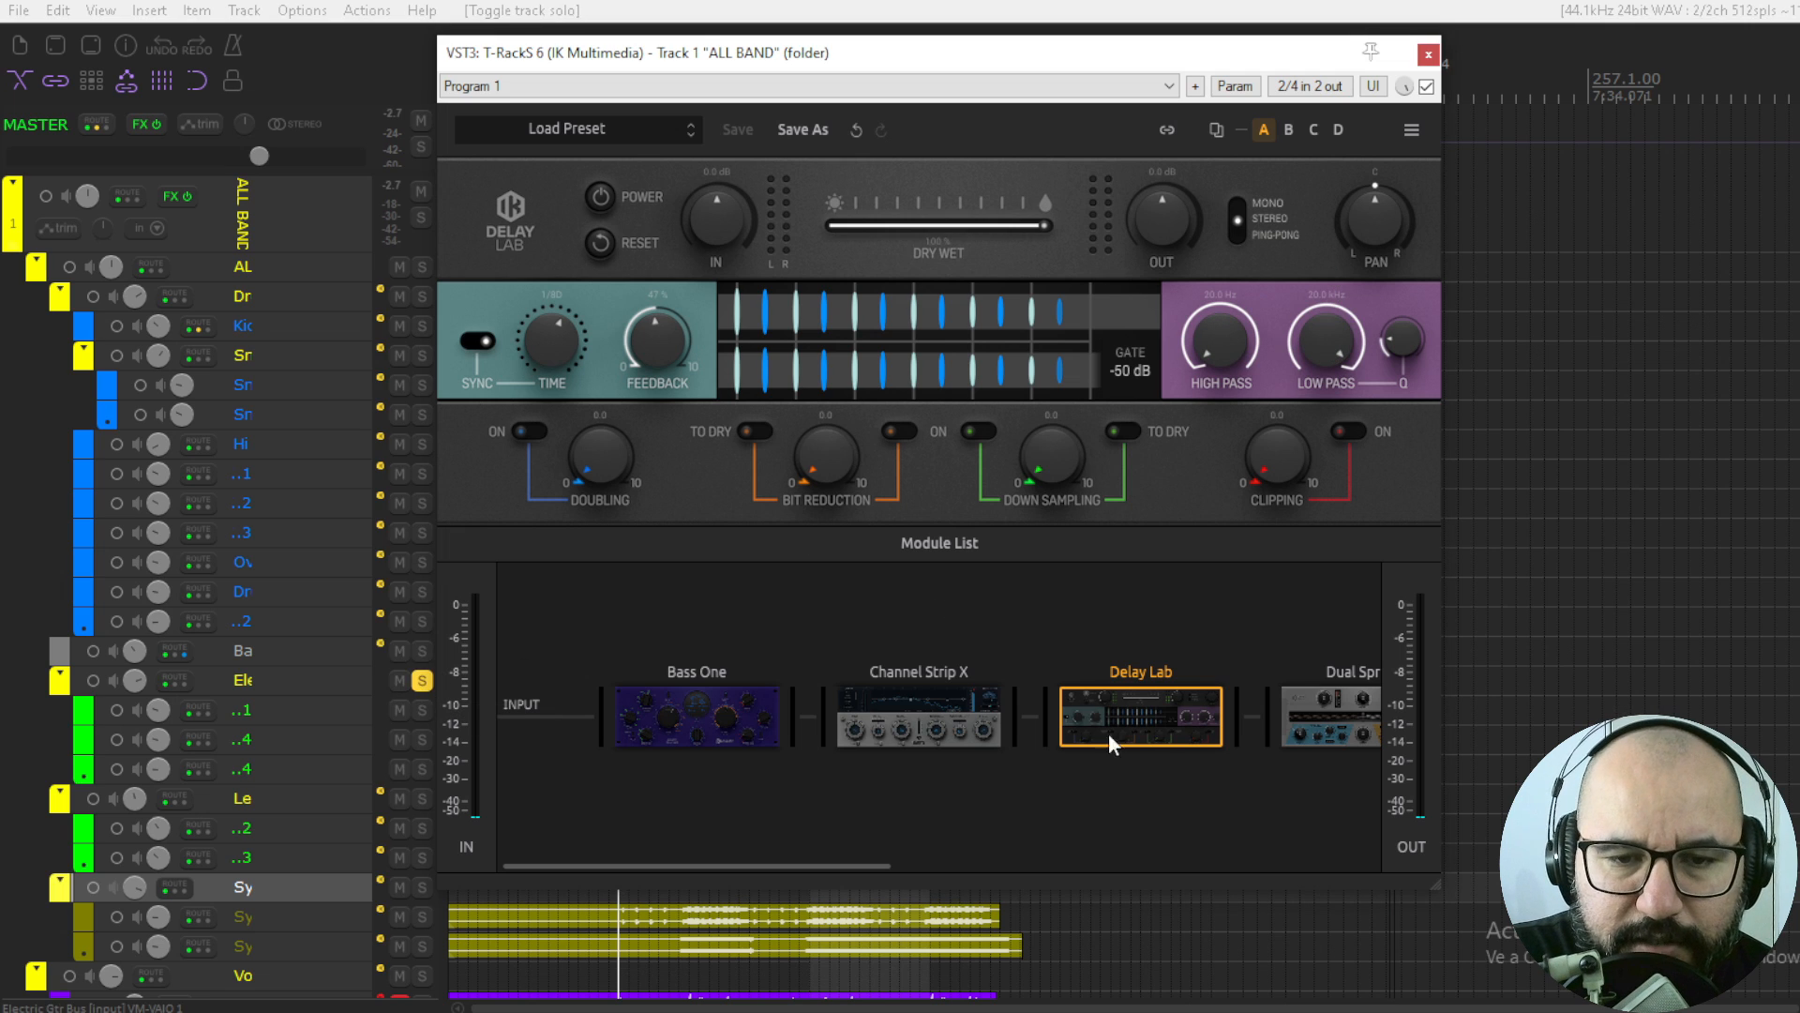
pyautogui.click(1426, 88)
pyautogui.press('space')
pyautogui.click(1427, 88)
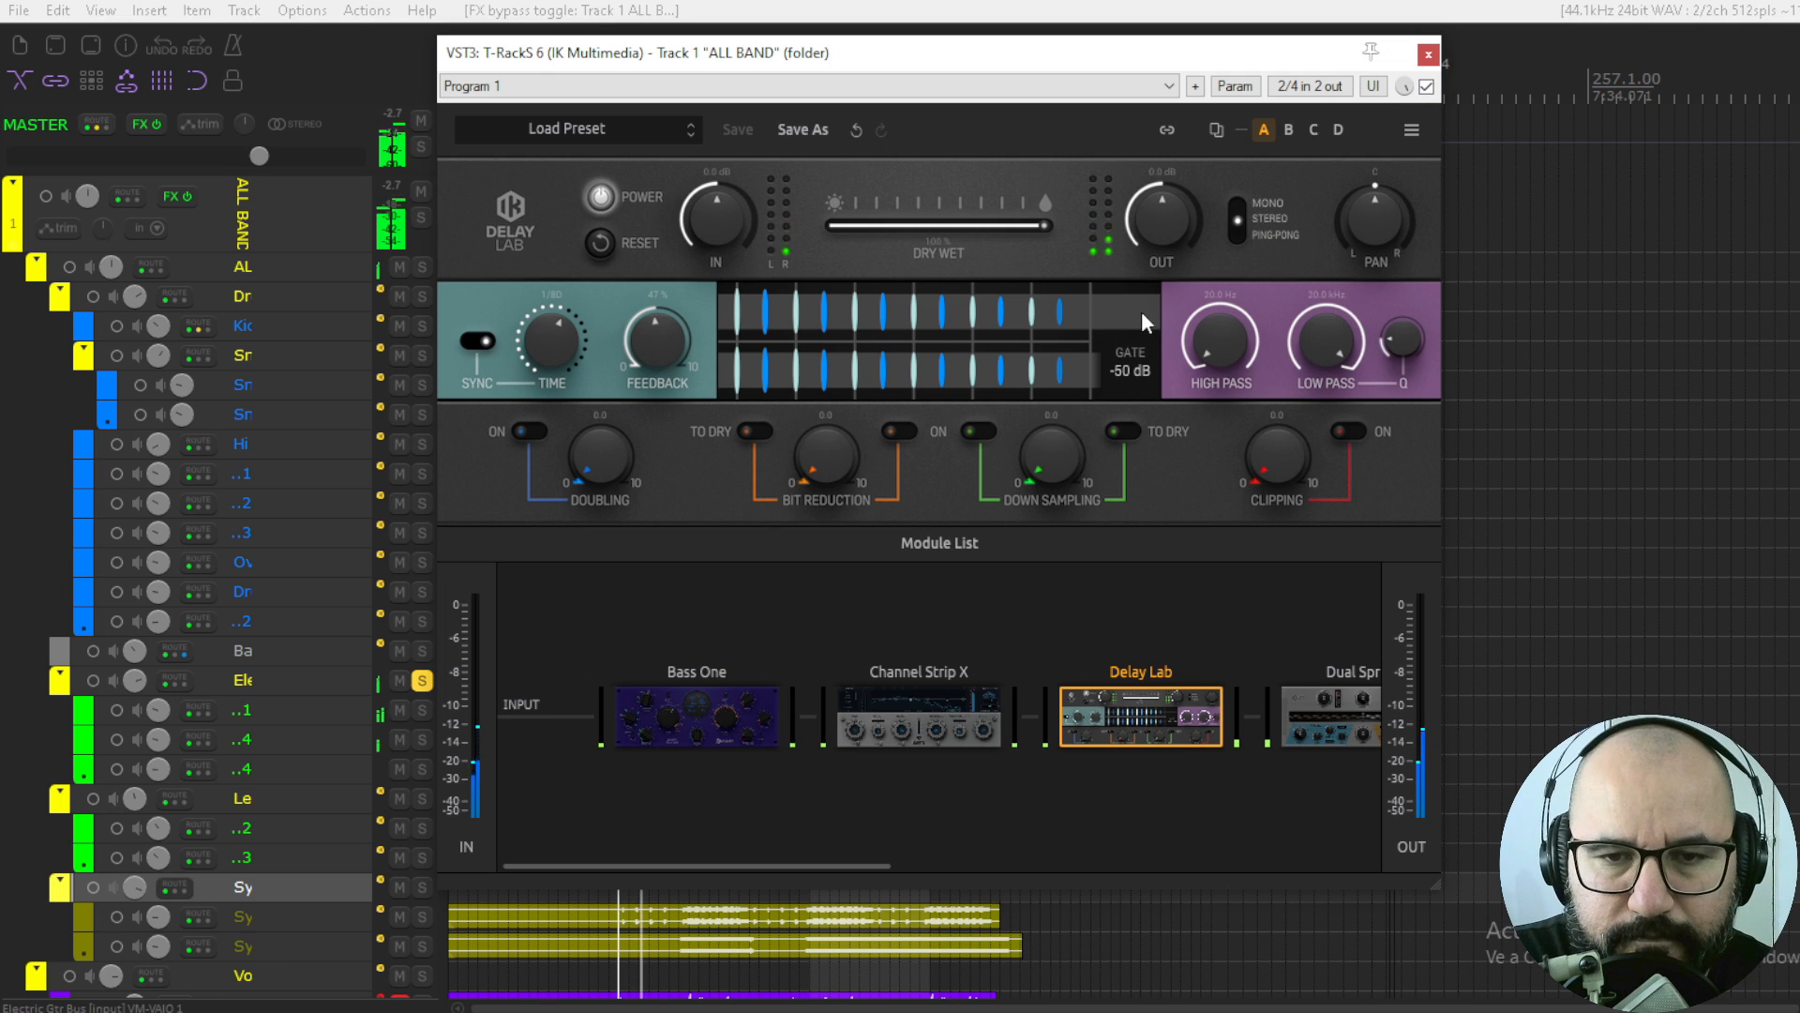
# - Raise Delay Lab's High Pass, lower its Low Pass, and increase Feedback to about 55%
pyautogui.moveTo(1225, 334); pyautogui.dragTo(1235, 246)
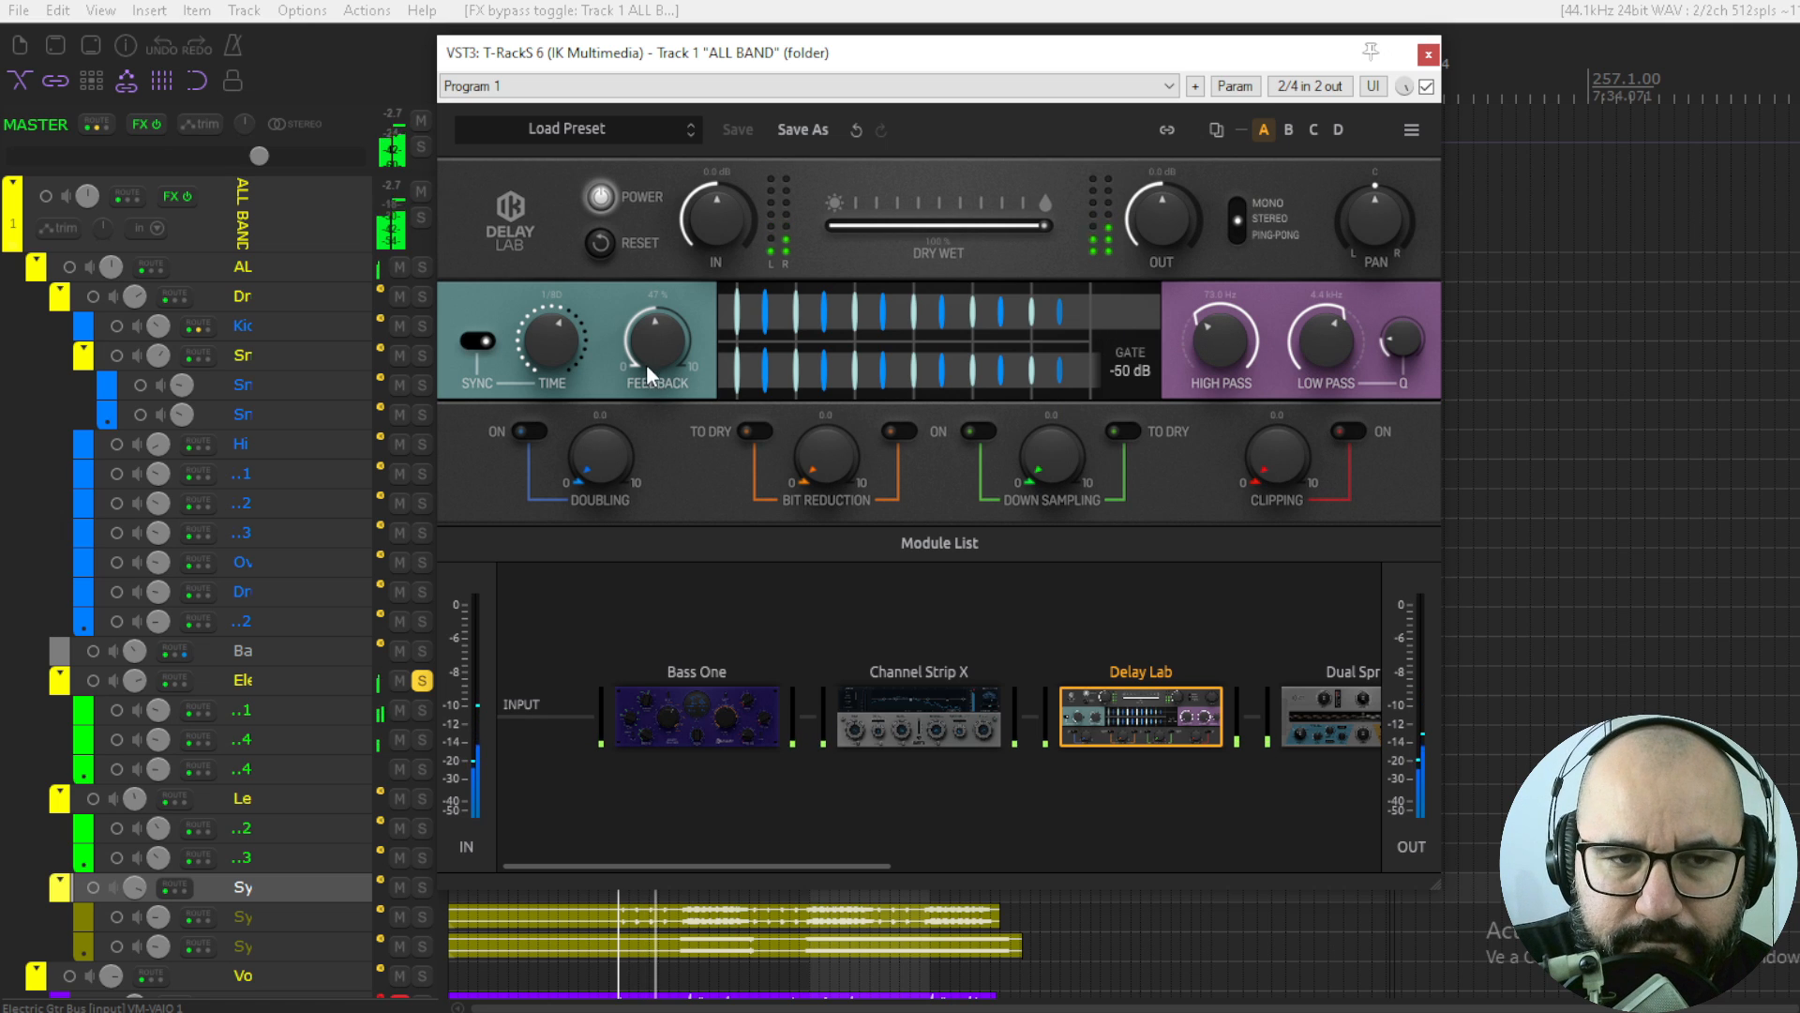
pyautogui.moveTo(645, 369); pyautogui.dragTo(660, 267)
pyautogui.moveTo(662, 248); pyautogui.dragTo(649, 304)
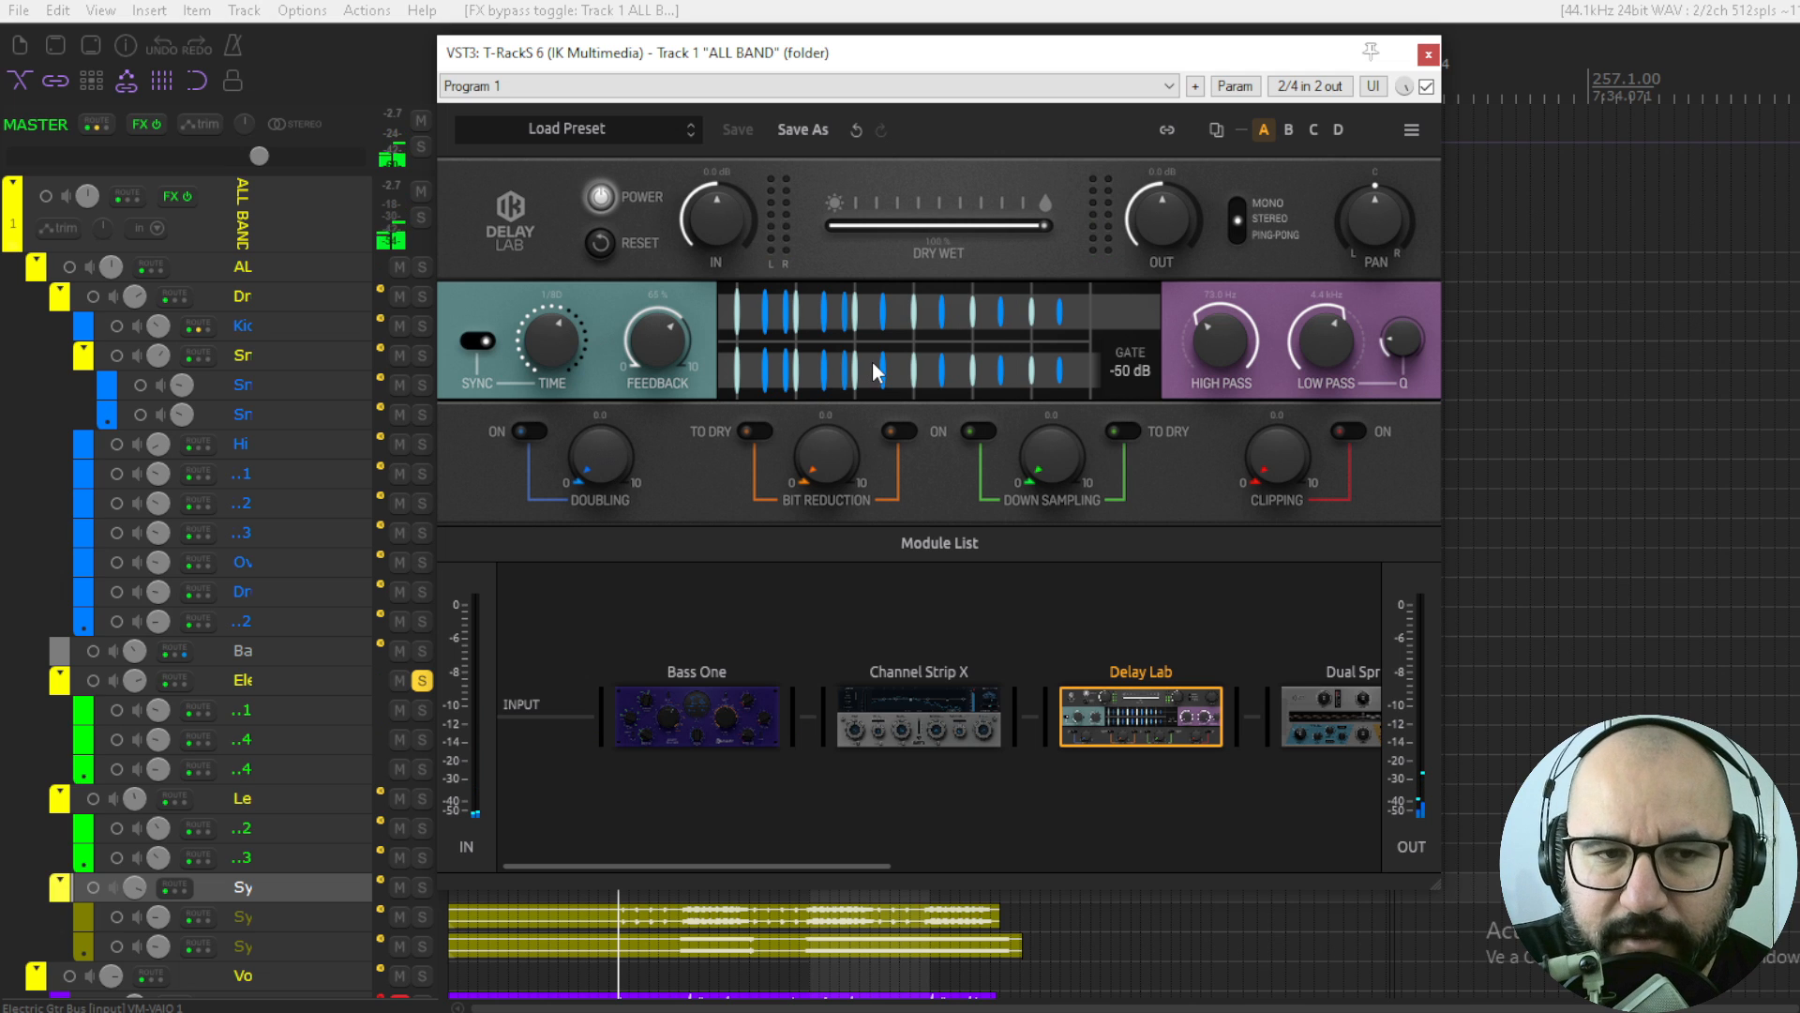
# - Try several synced delay Time values on the guitars, from very short note divisions to longer ones
pyautogui.moveTo(569, 357); pyautogui.dragTo(566, 442)
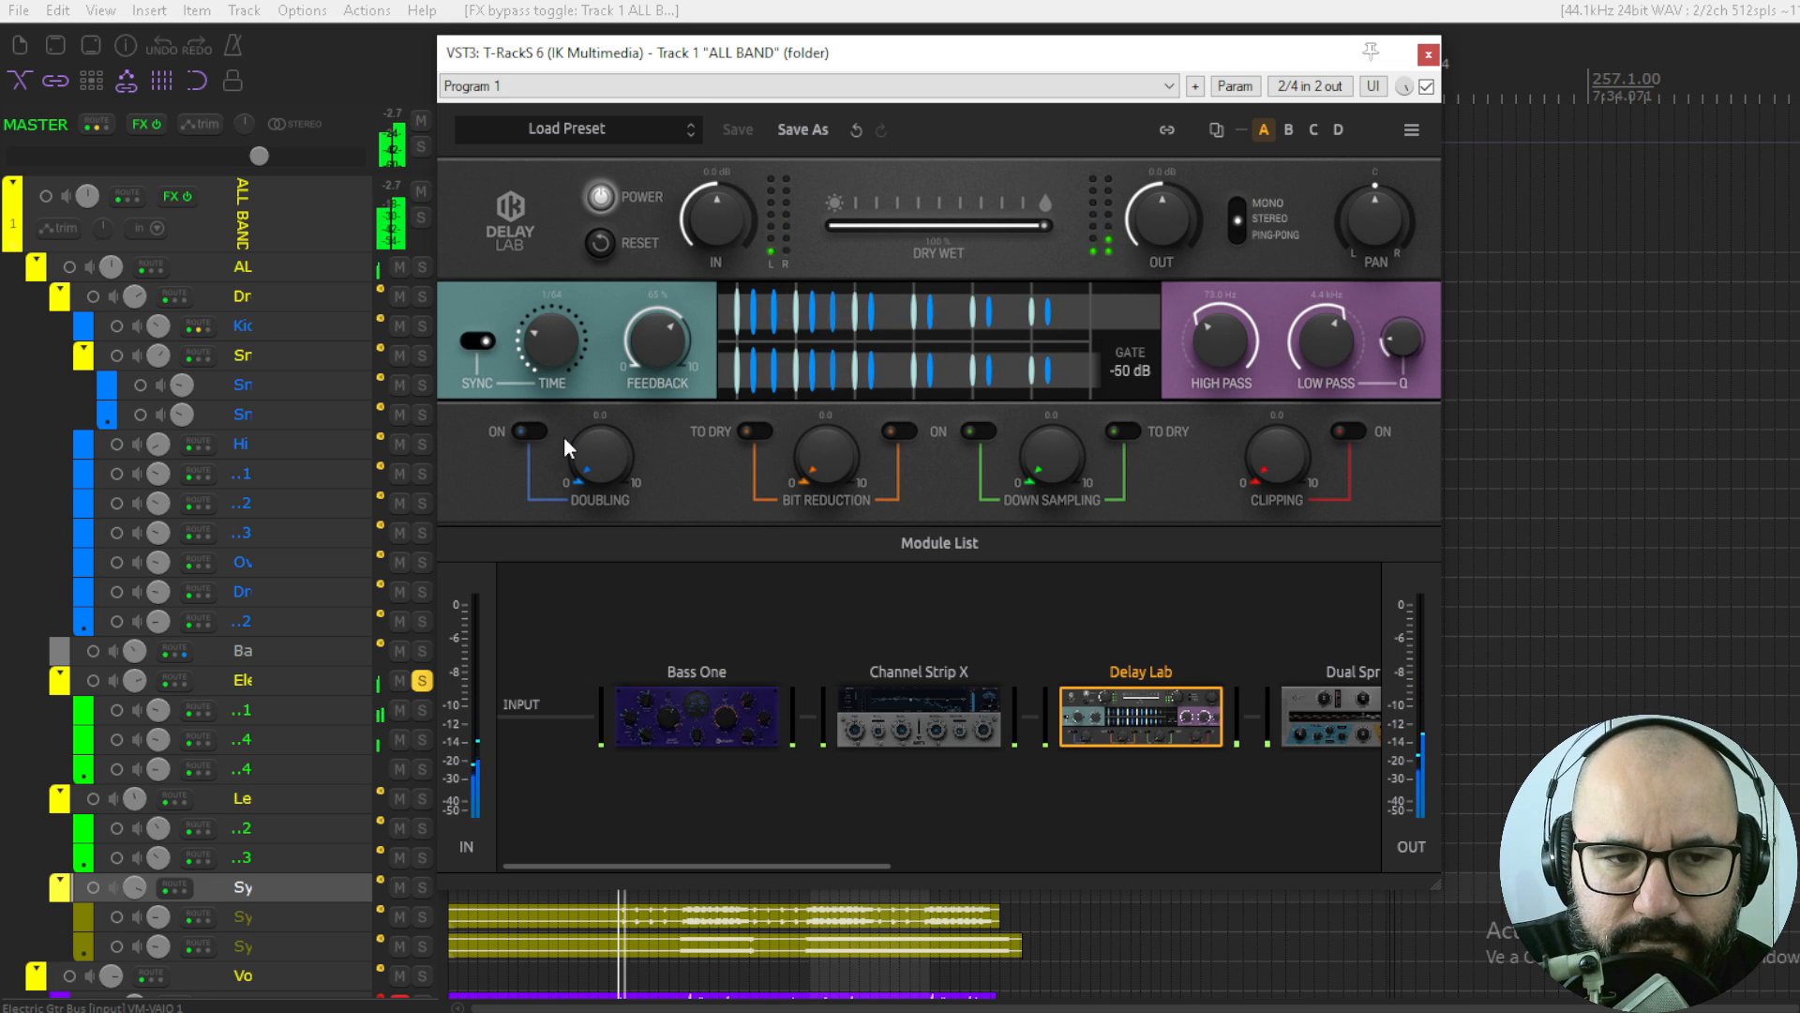
pyautogui.moveTo(564, 360); pyautogui.dragTo(564, 408)
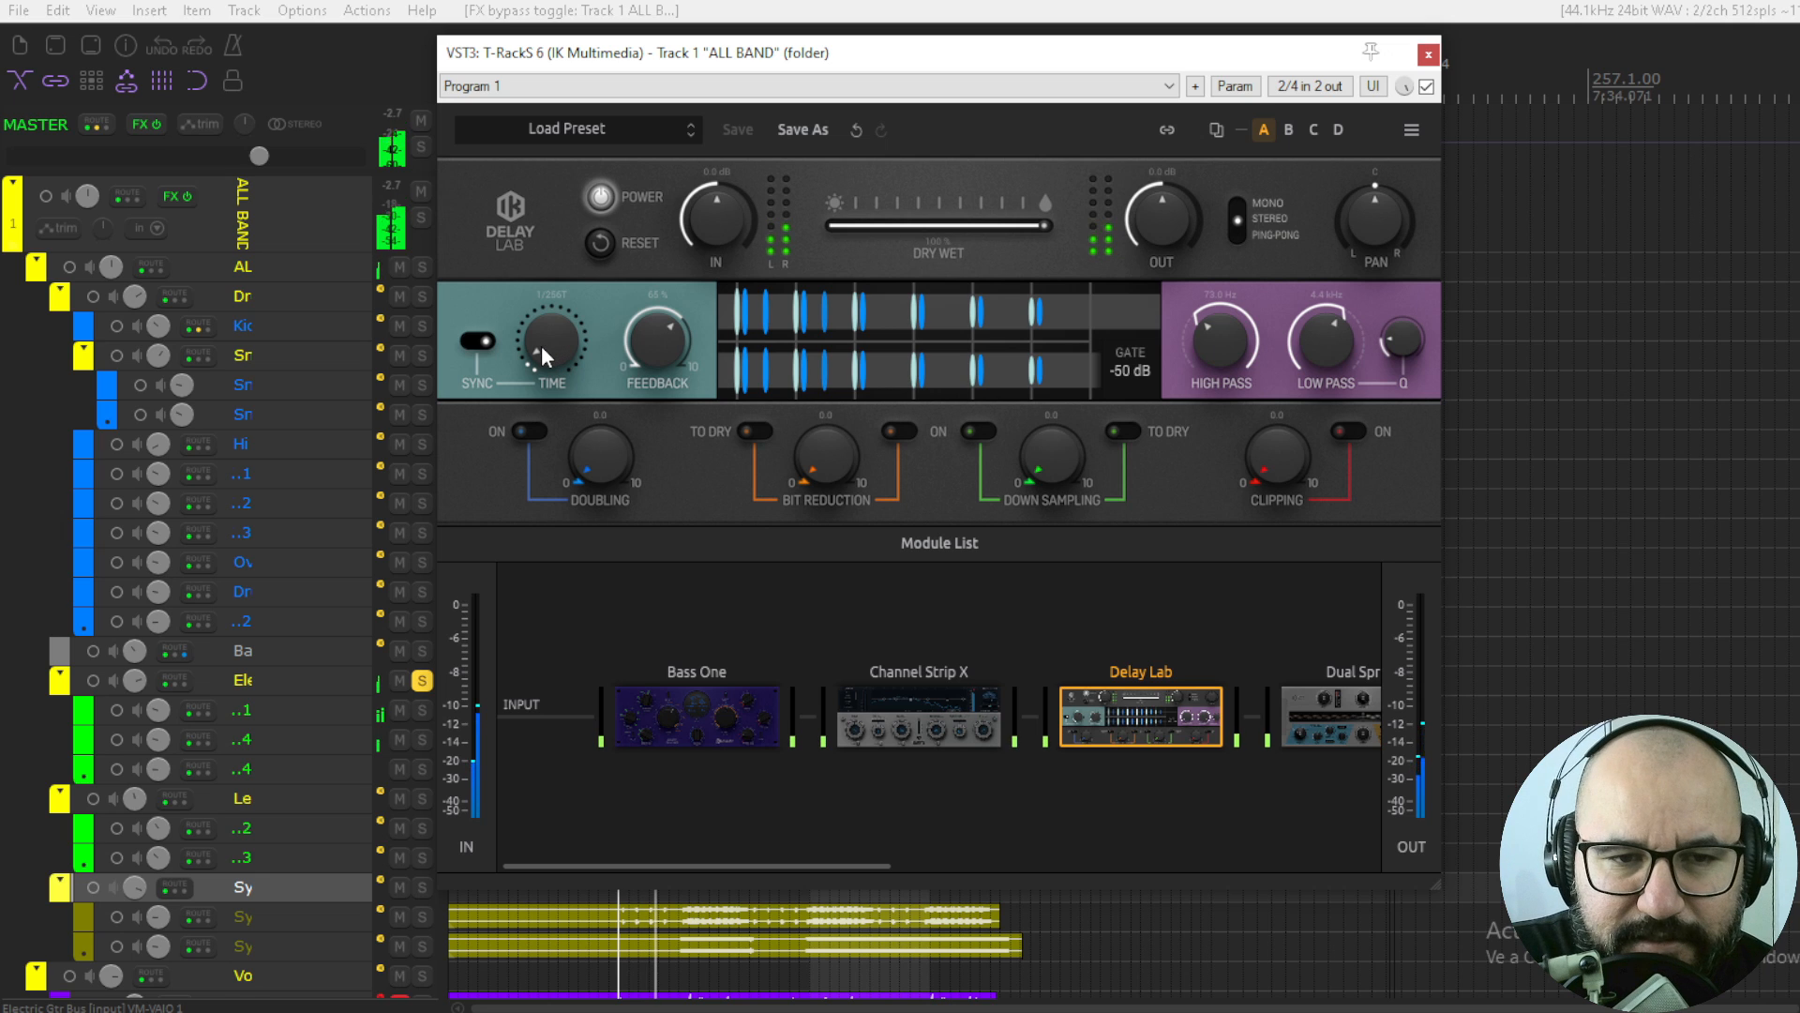
pyautogui.moveTo(542, 345); pyautogui.dragTo(559, 327)
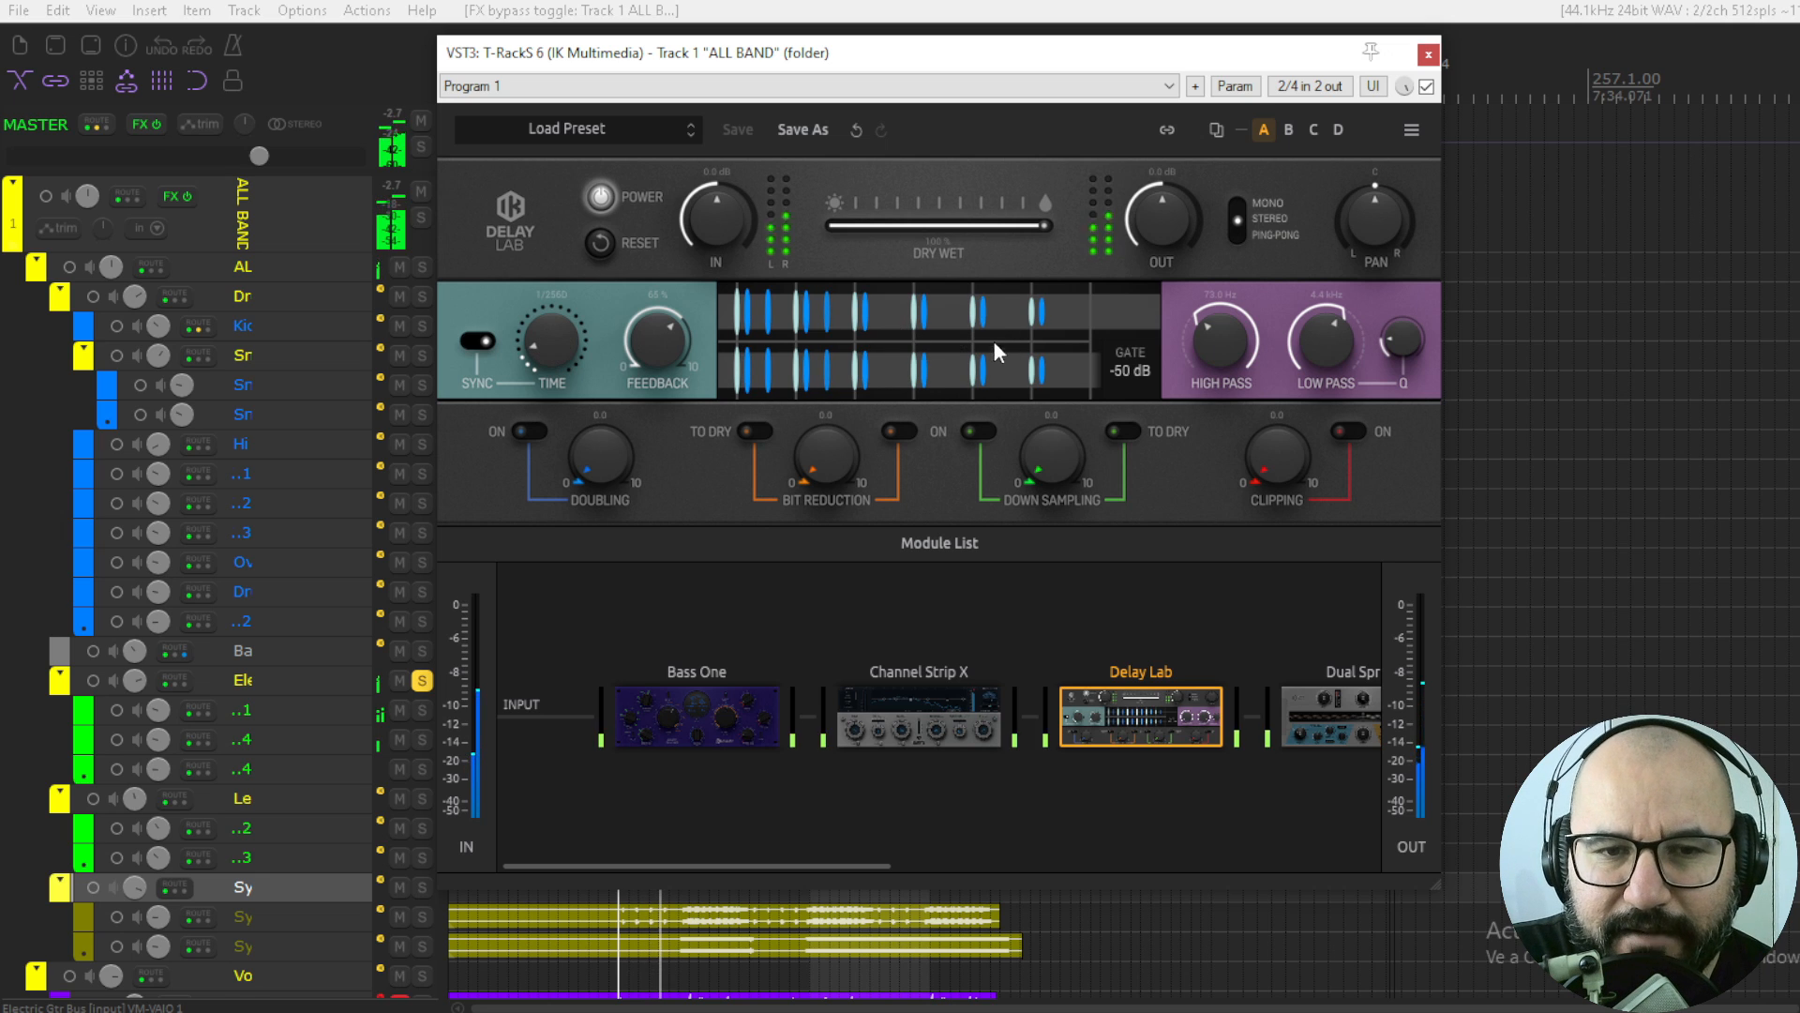
pyautogui.moveTo(547, 346); pyautogui.dragTo(537, 405)
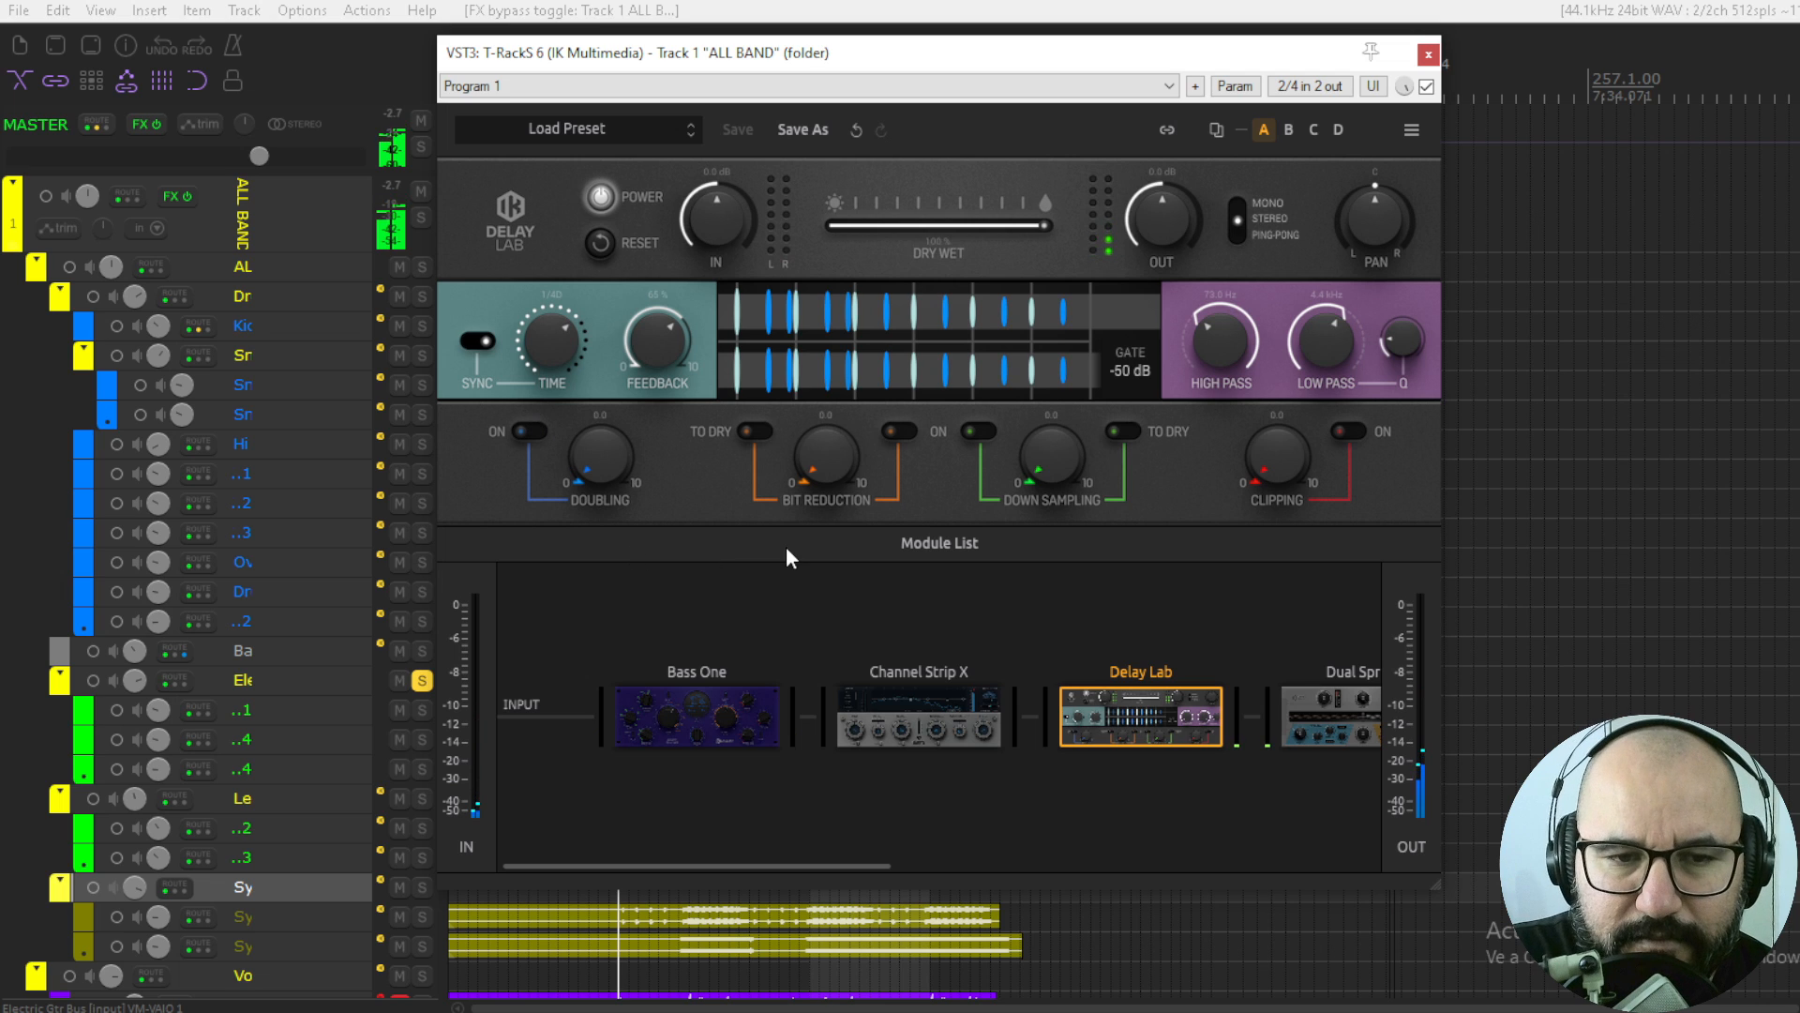
pyautogui.moveTo(562, 351); pyautogui.dragTo(559, 390)
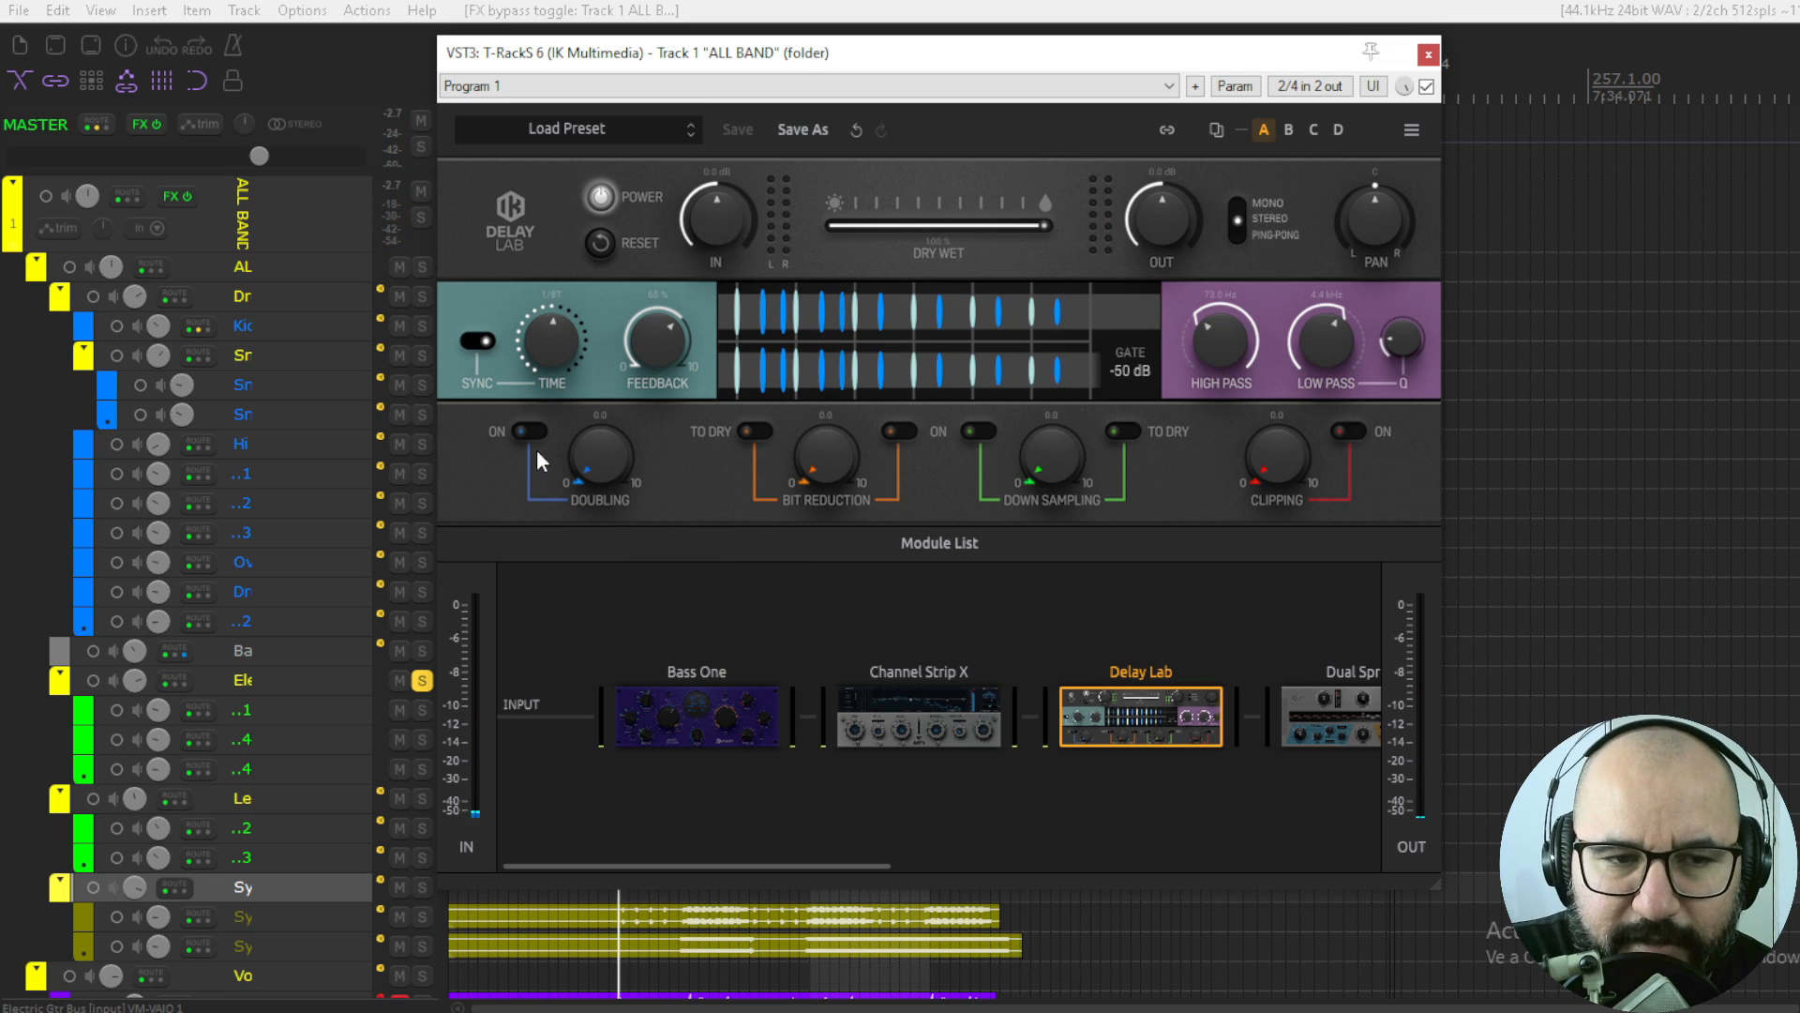
# - Turn on Delay Lab's Doubling and try higher amounts before settling at 2.5
pyautogui.click(536, 431)
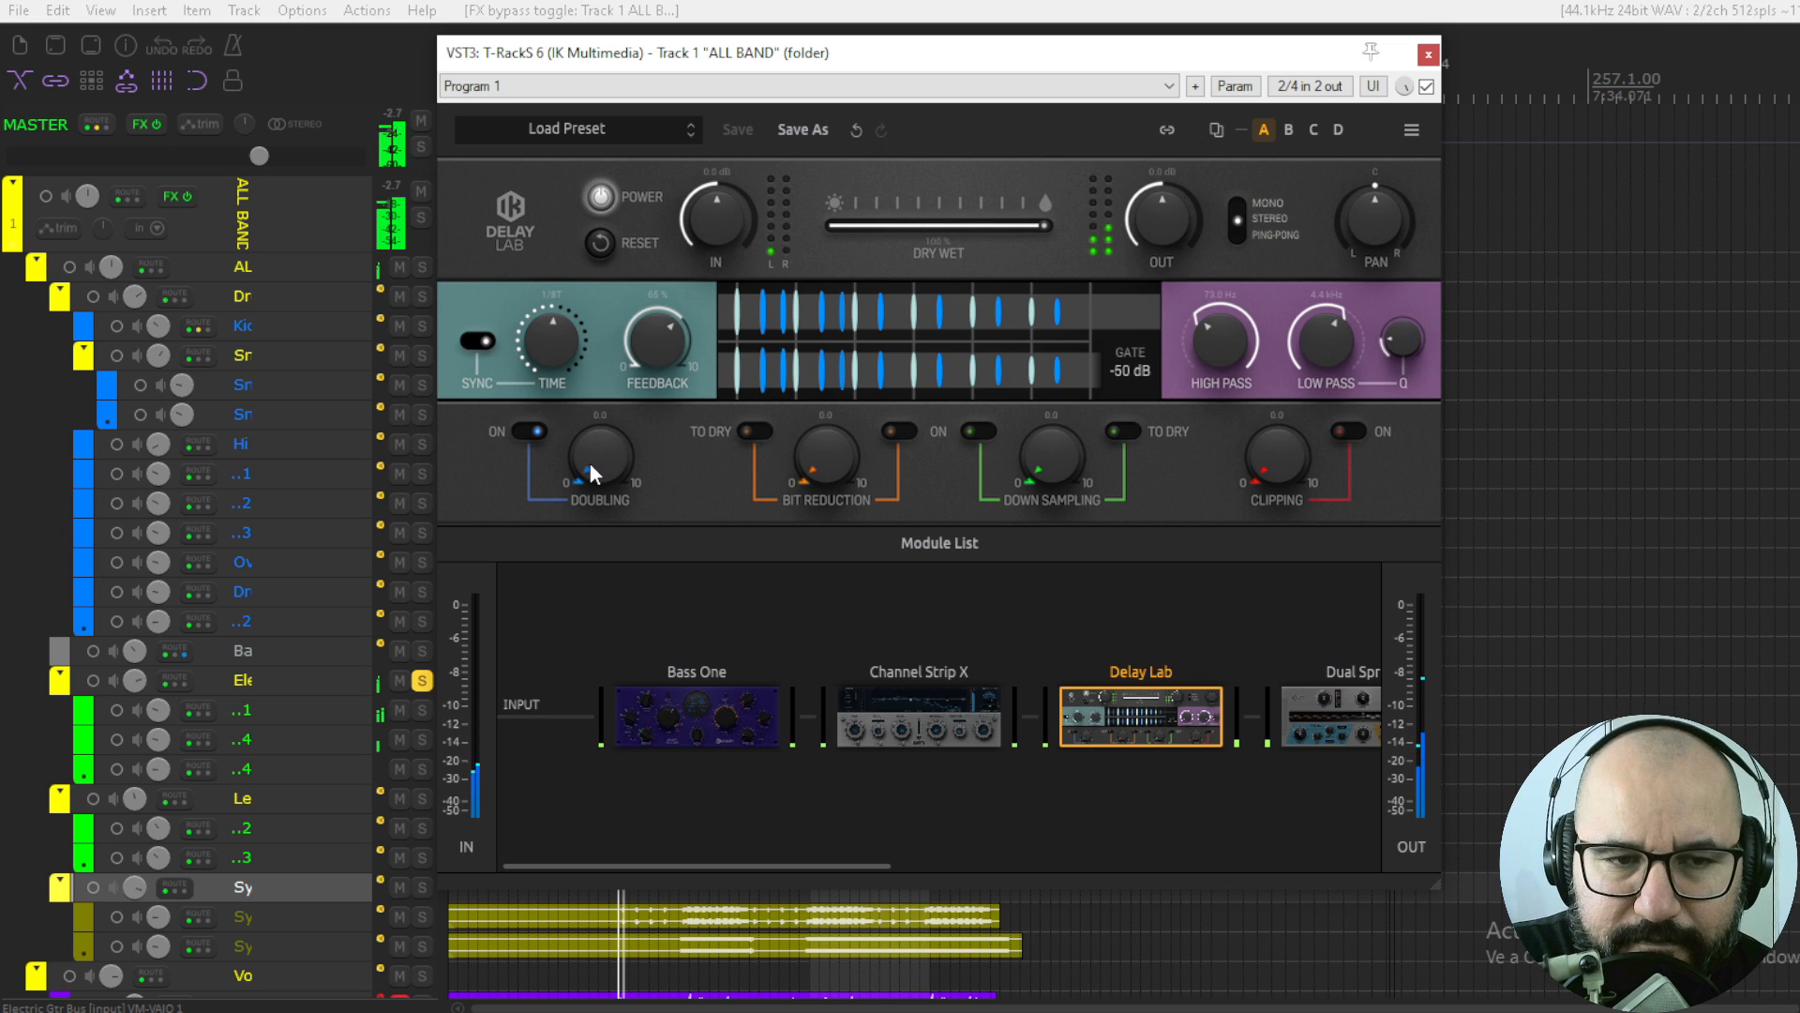
pyautogui.moveTo(589, 463); pyautogui.dragTo(606, 345)
pyautogui.moveTo(592, 413); pyautogui.dragTo(587, 482)
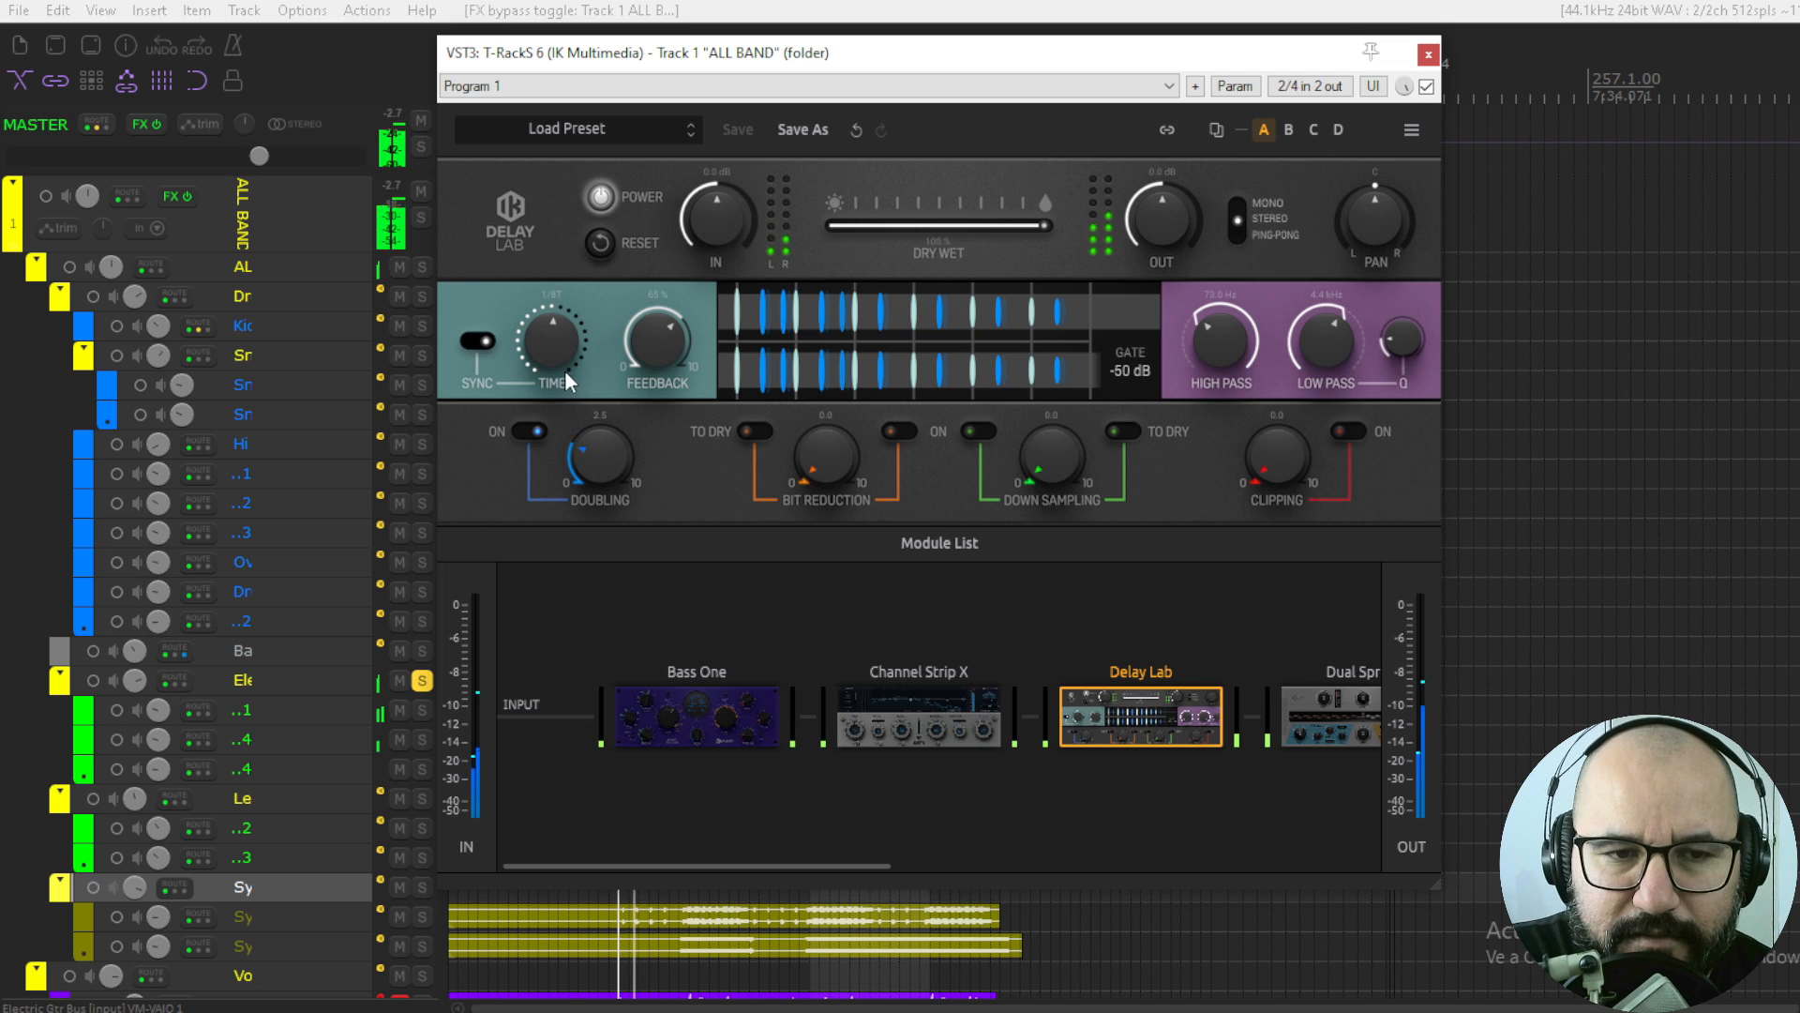
# - Try a longer delay Time, bring it back to a shorter note value, and reset Doubling to 0.0 with it switched off
pyautogui.moveTo(551, 354); pyautogui.dragTo(561, 201)
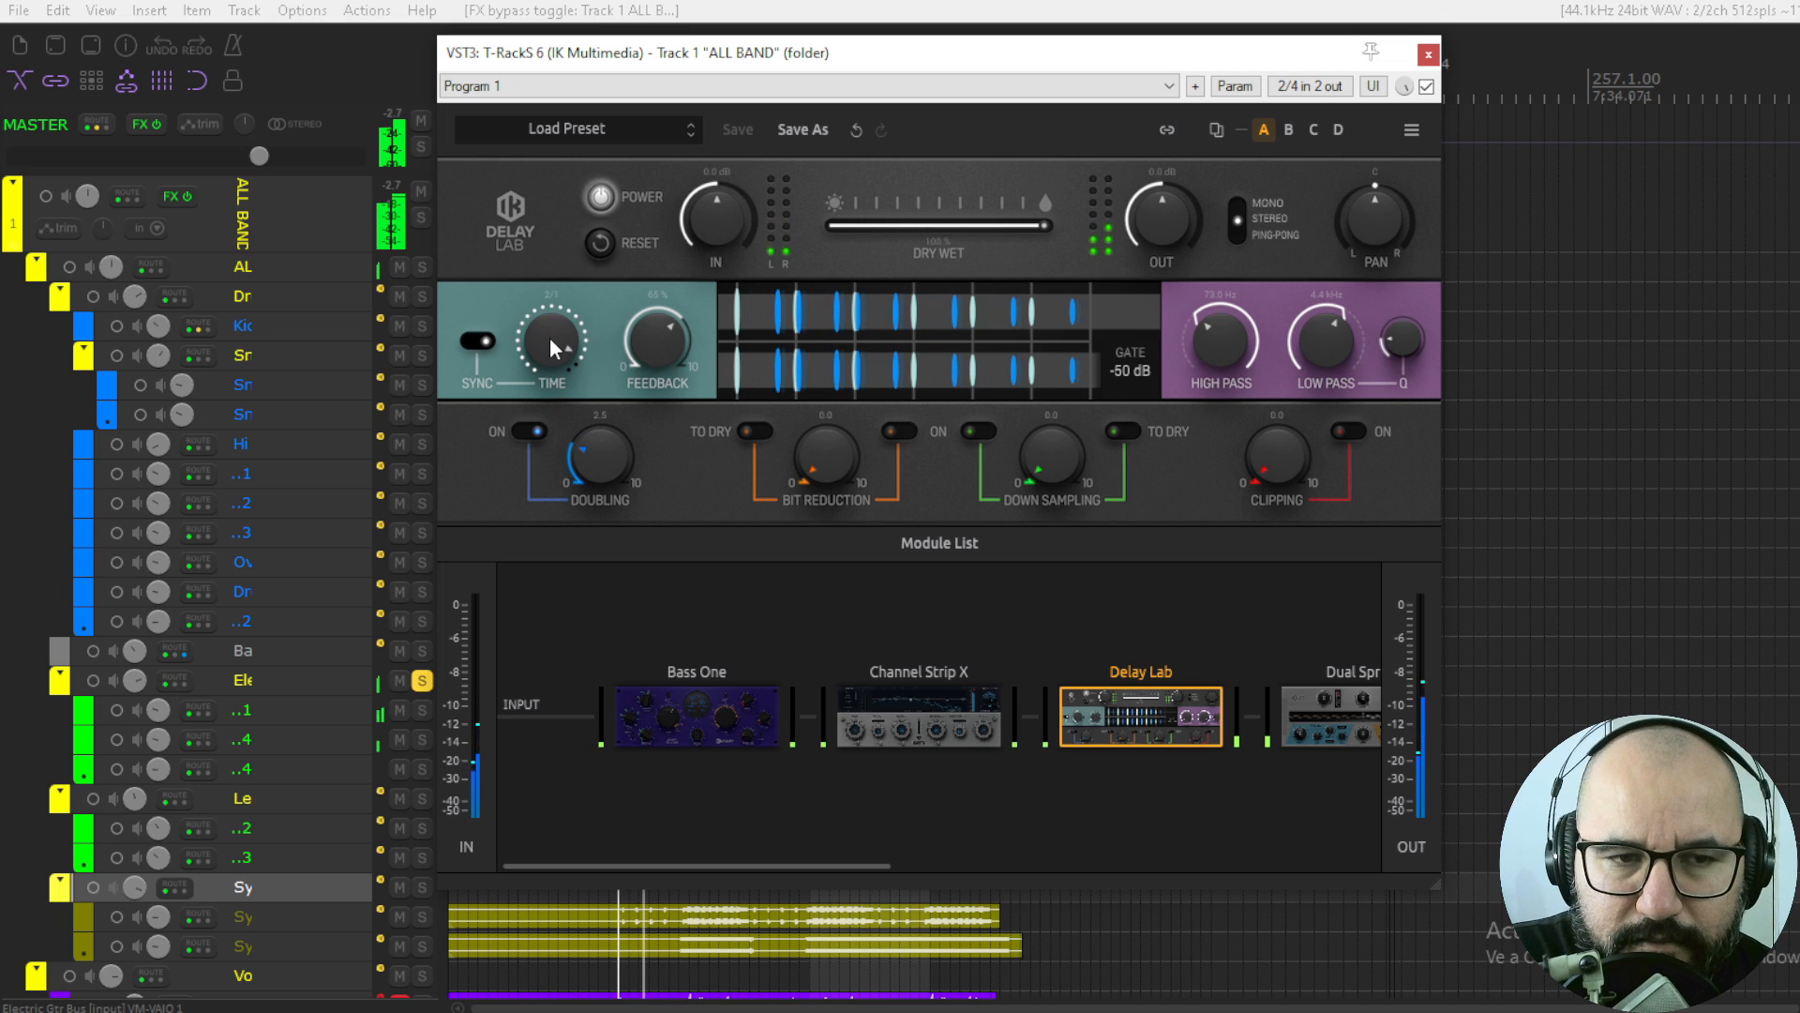
pyautogui.moveTo(549, 336); pyautogui.dragTo(550, 350)
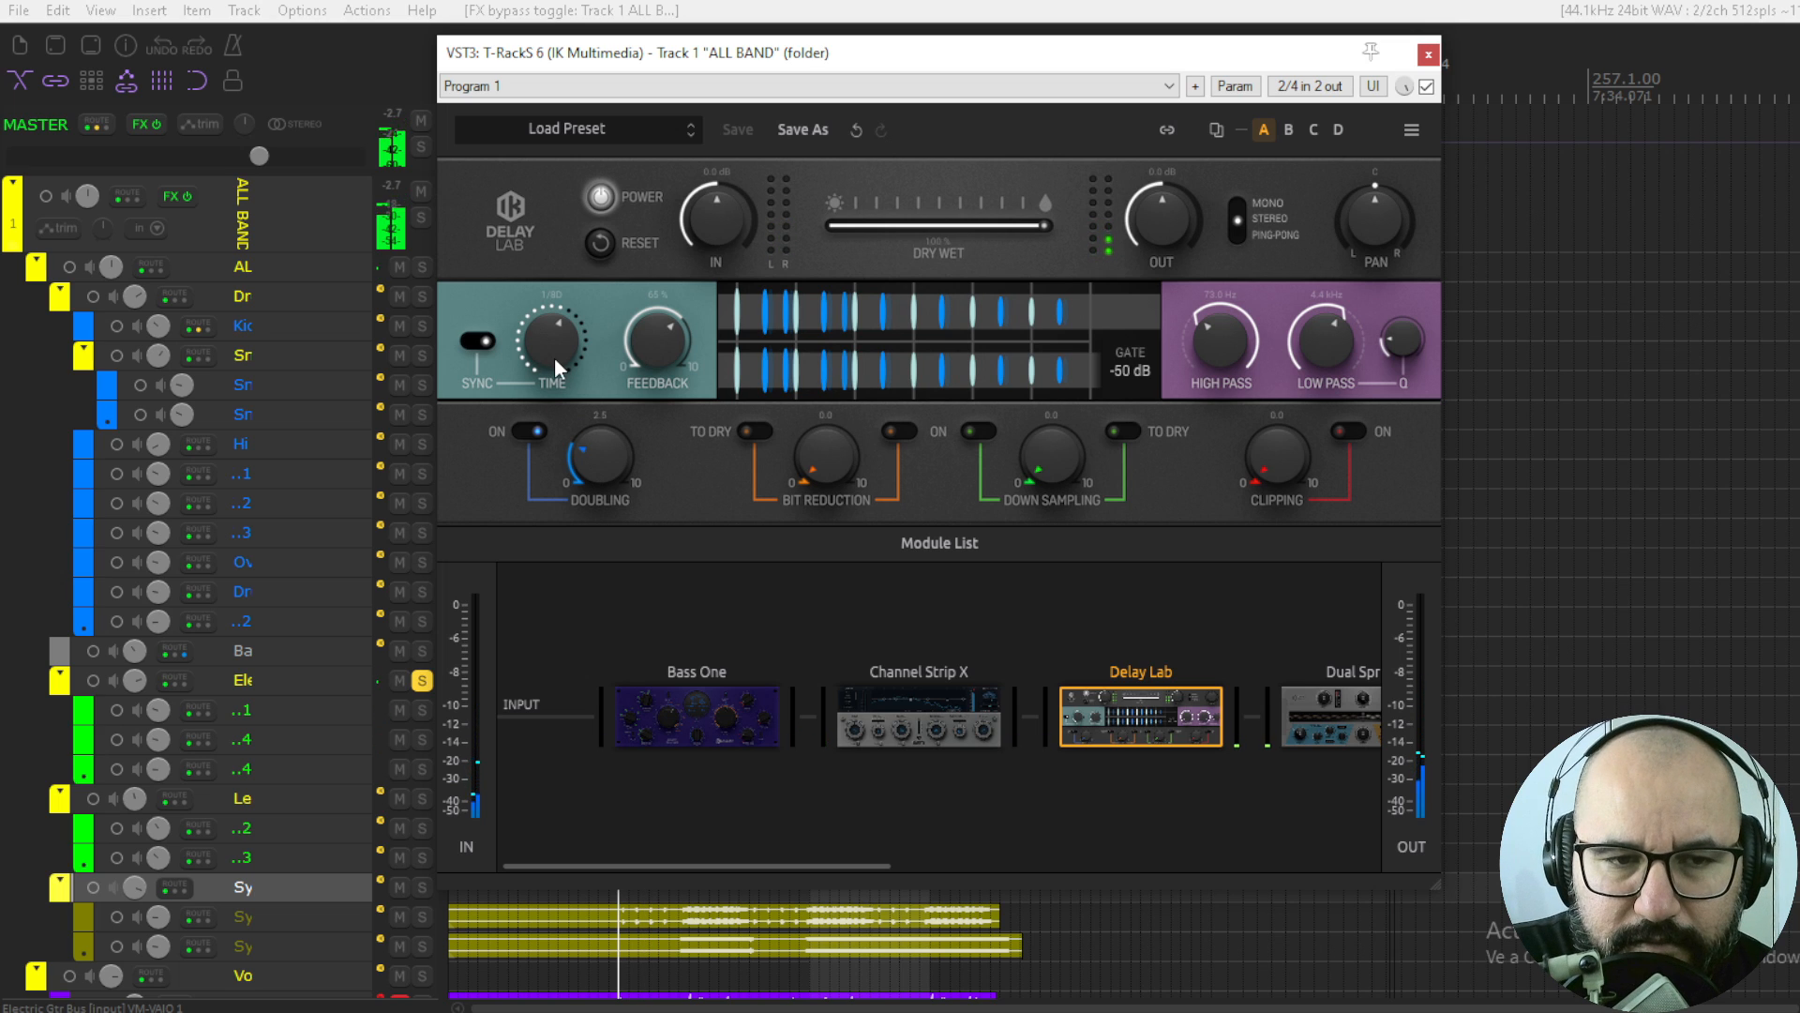
pyautogui.doubleClick(611, 450)
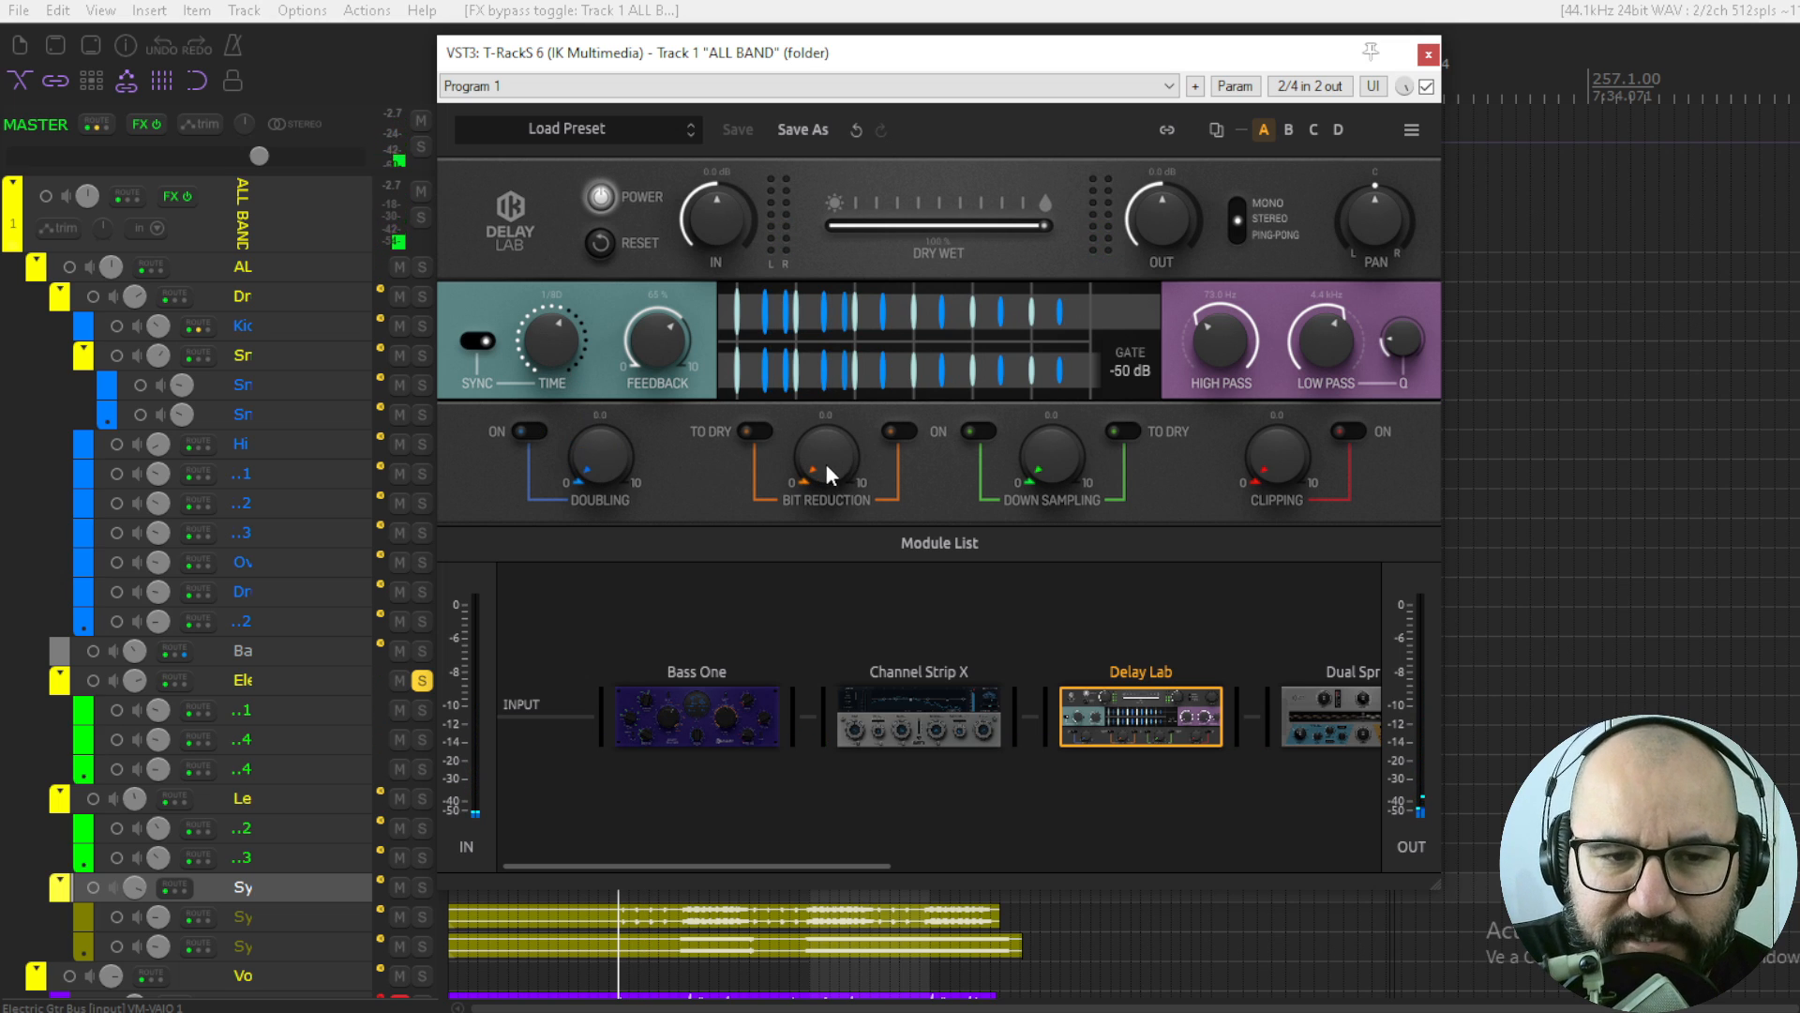
# - Try Down Sampling at about 7.3 with To Dry on and off, reduce it to 1.8 and switch it off
pyautogui.moveTo(803, 453)
pyautogui.mouseDown()
pyautogui.moveTo(838, 471)
pyautogui.moveTo(824, 341)
pyautogui.moveTo(816, 560)
pyautogui.moveTo(801, 464)
pyautogui.mouseUp()
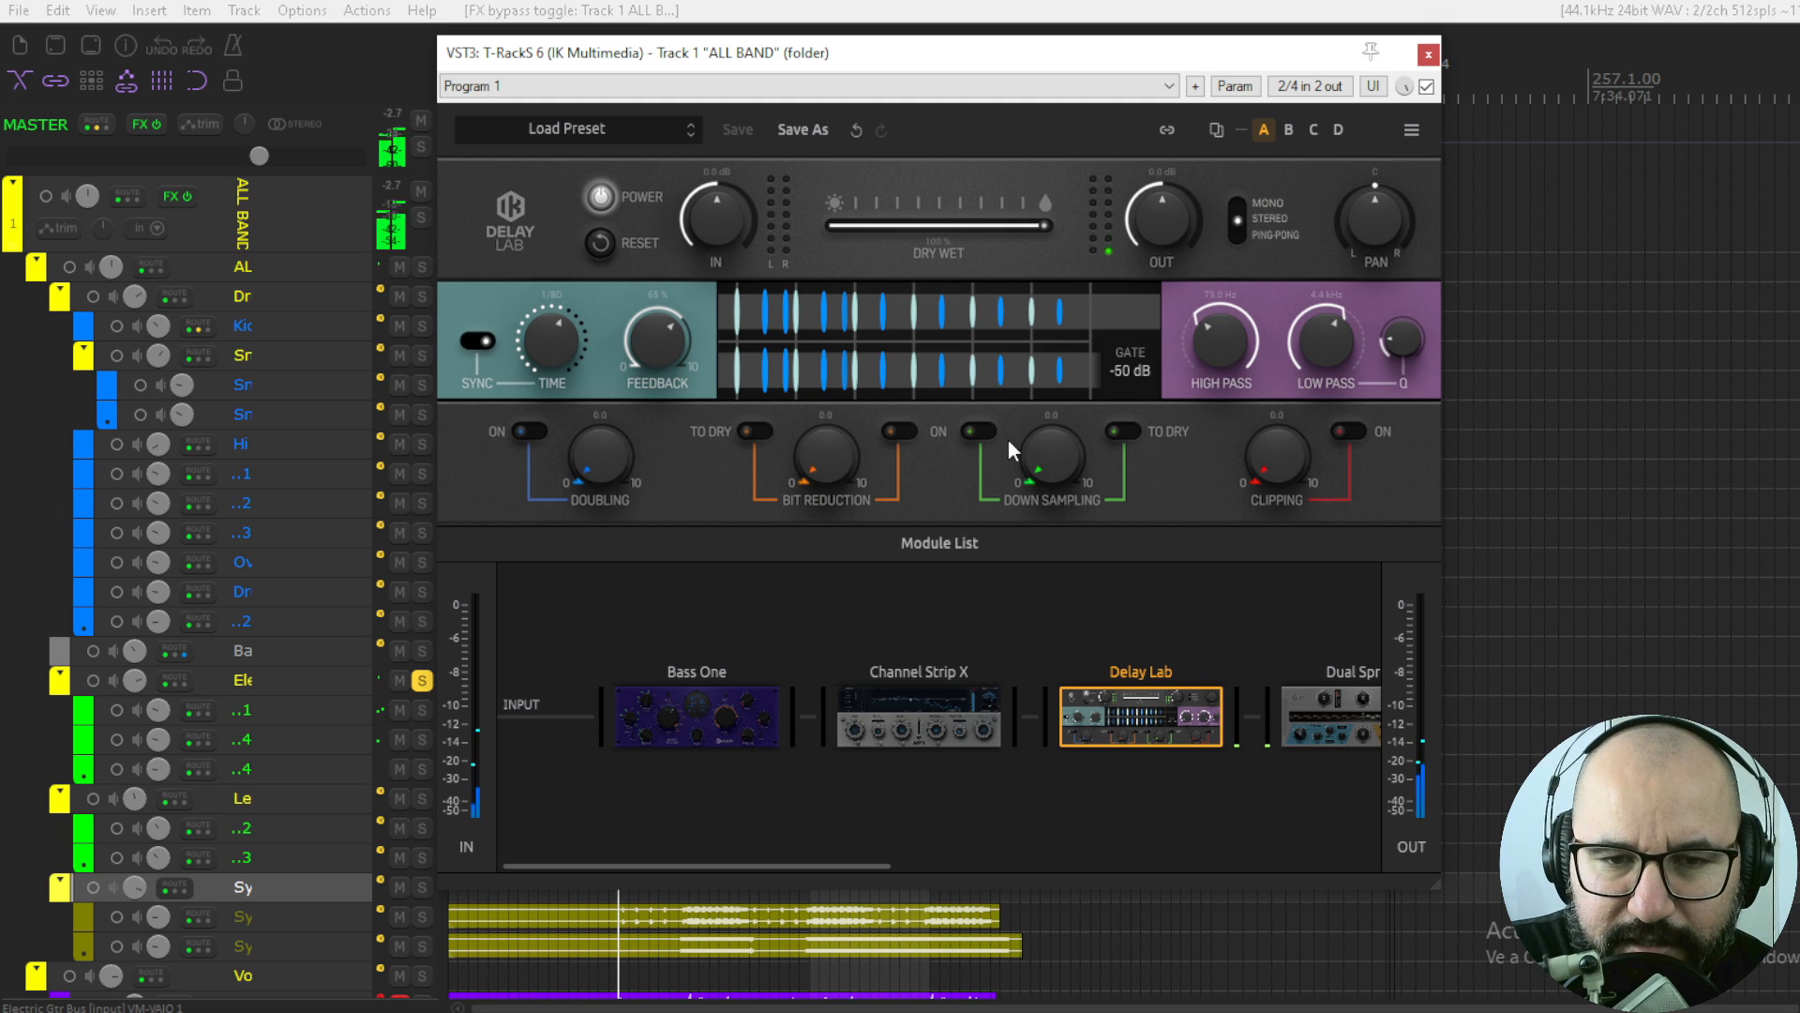
pyautogui.moveTo(1027, 481); pyautogui.dragTo(1060, 371)
pyautogui.moveTo(1047, 466); pyautogui.dragTo(1061, 349)
pyautogui.click(1120, 434)
pyautogui.click(1118, 430)
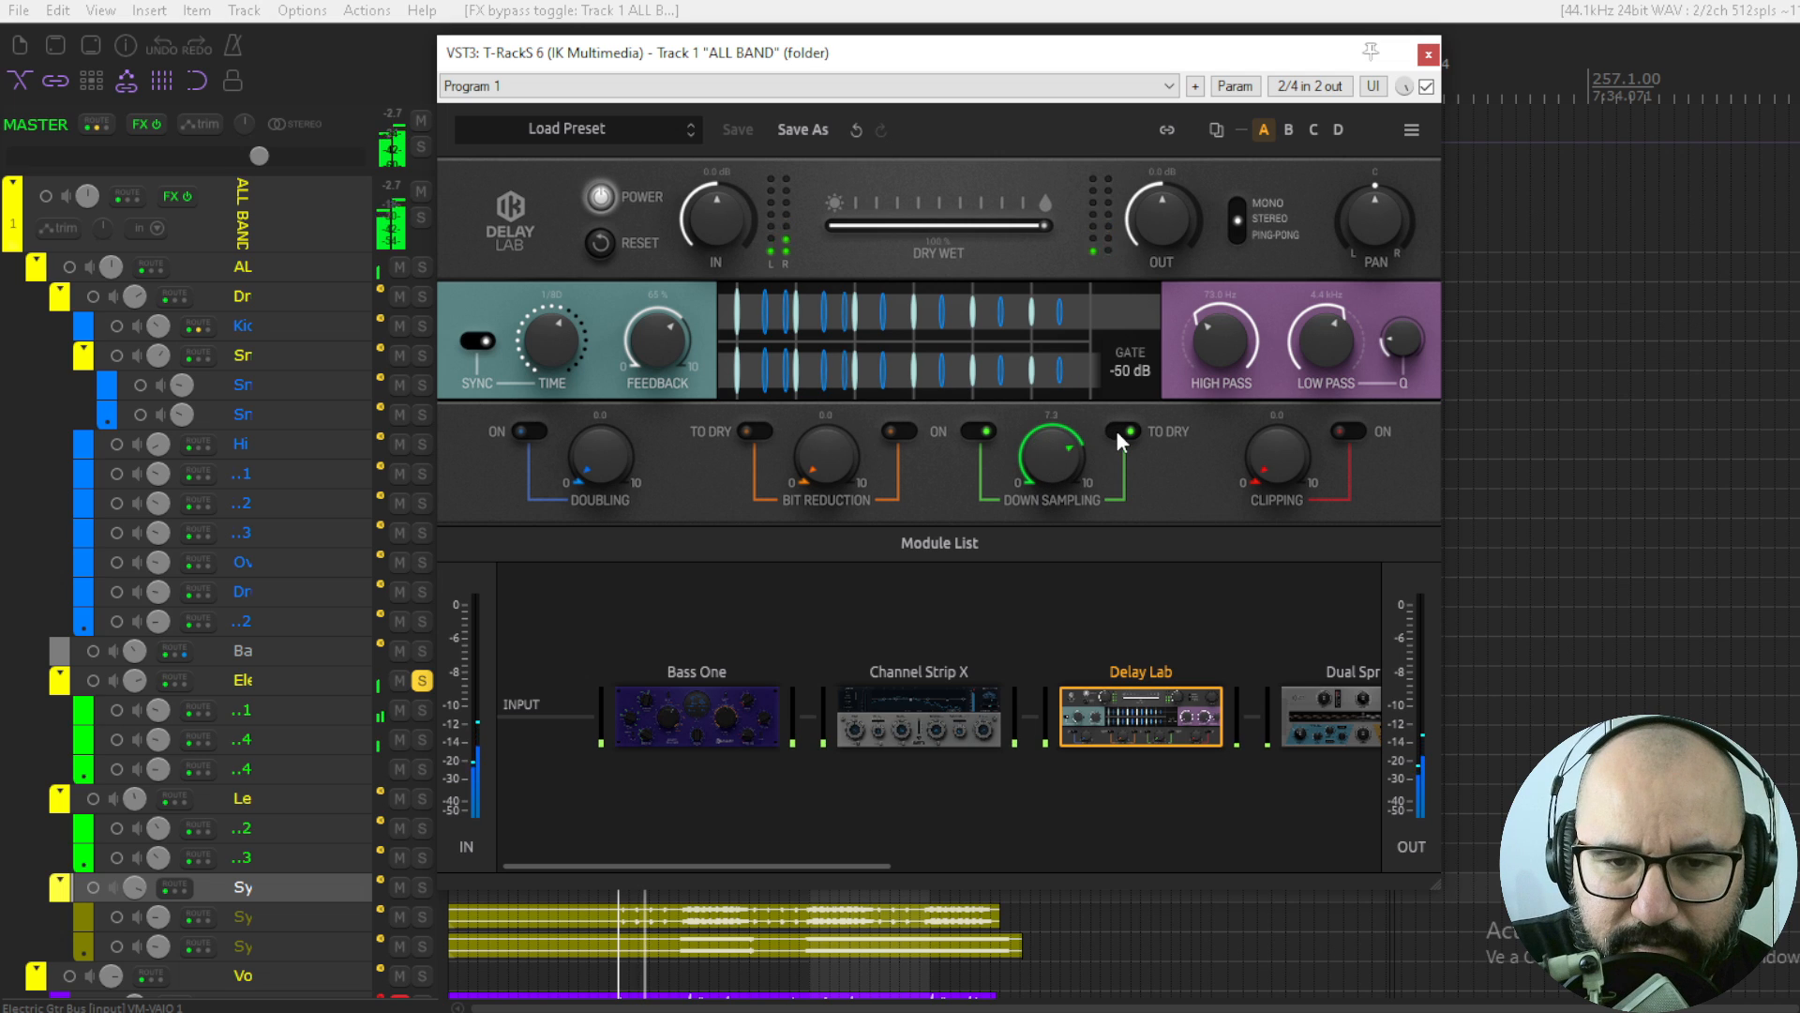
pyautogui.click(1122, 434)
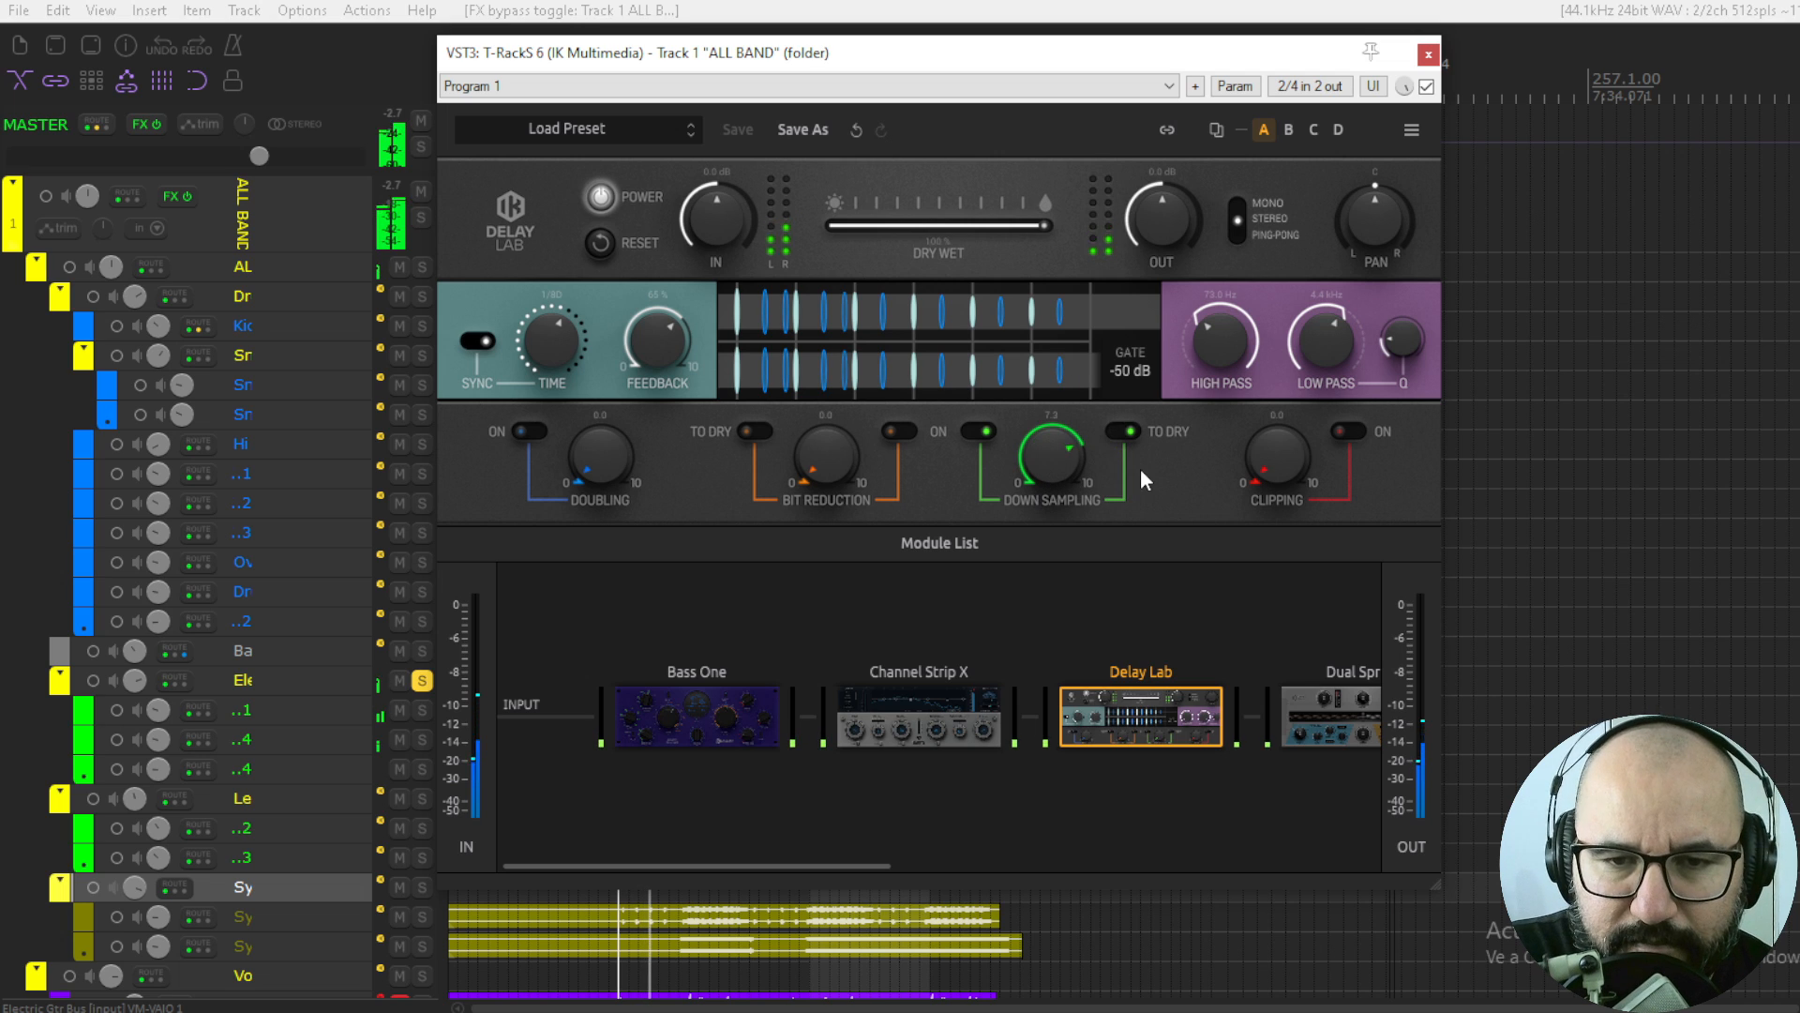
pyautogui.moveTo(1049, 469); pyautogui.dragTo(1033, 610)
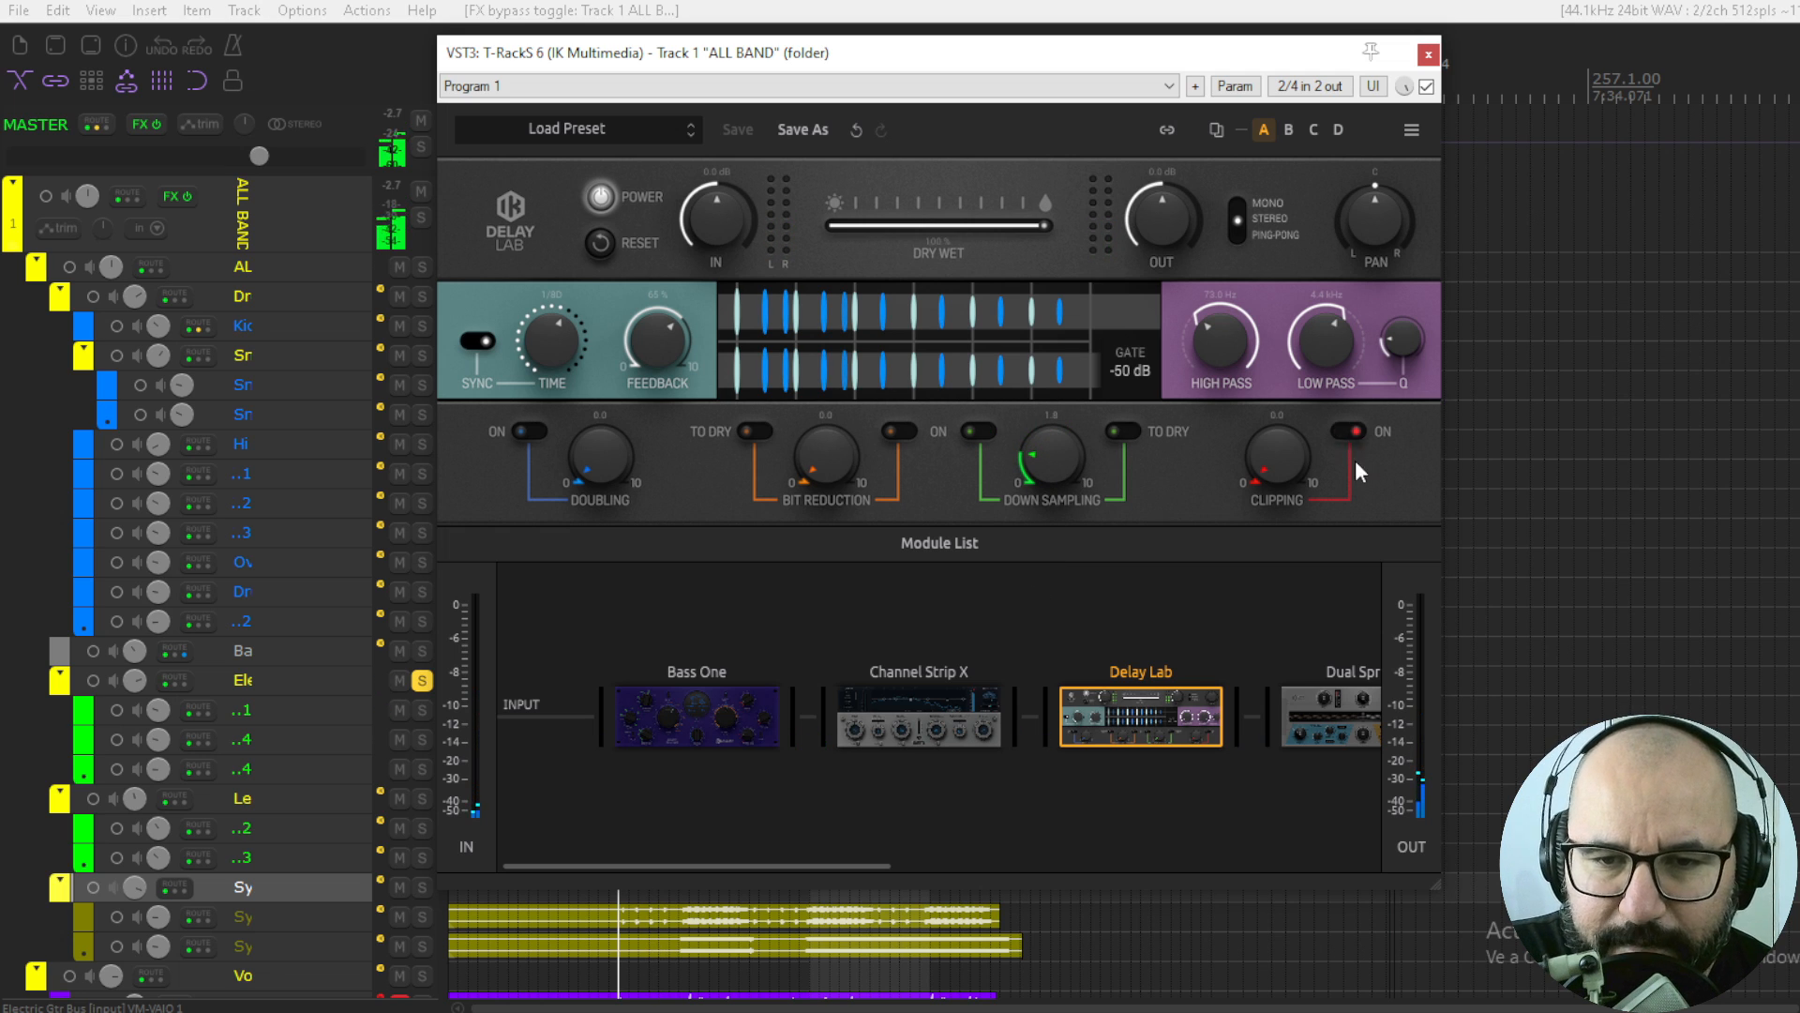
# - Try Clipping at 8.5 and 6.1, compare it on and off, reset it to 0.0 and stop playback
pyautogui.moveTo(1273, 460); pyautogui.dragTo(1275, 398)
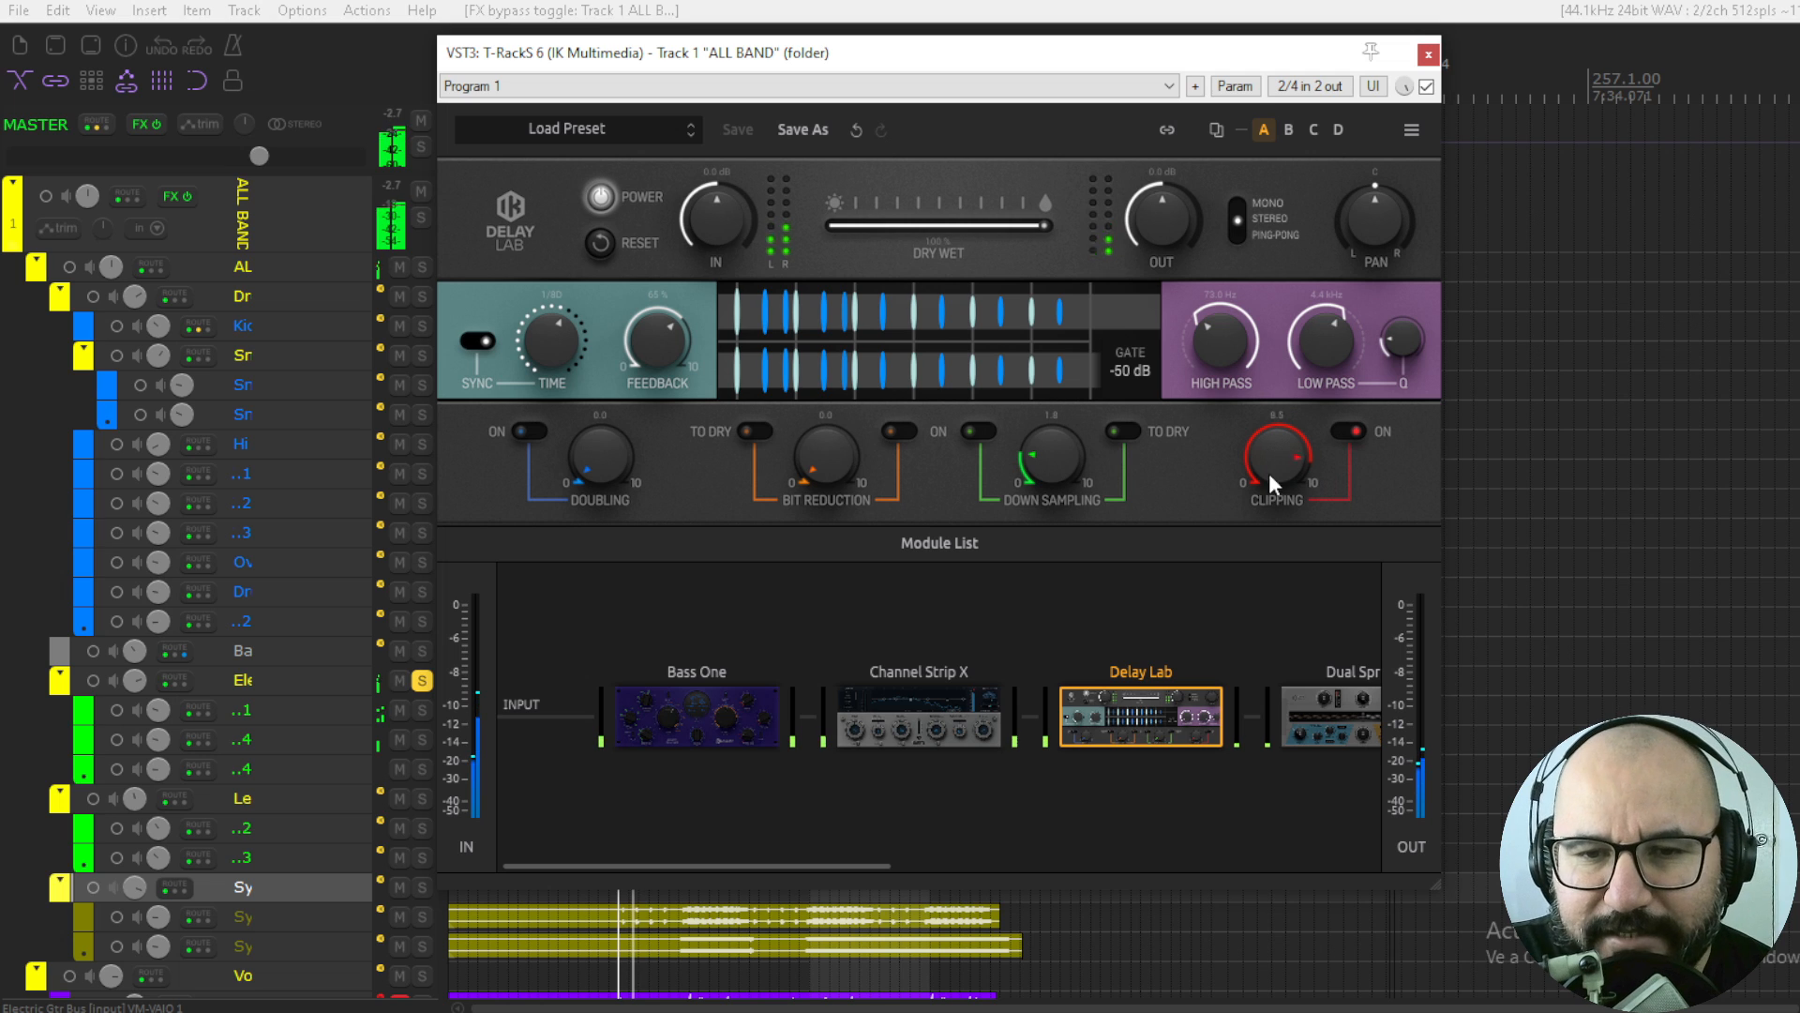
pyautogui.moveTo(1269, 474); pyautogui.dragTo(1275, 509)
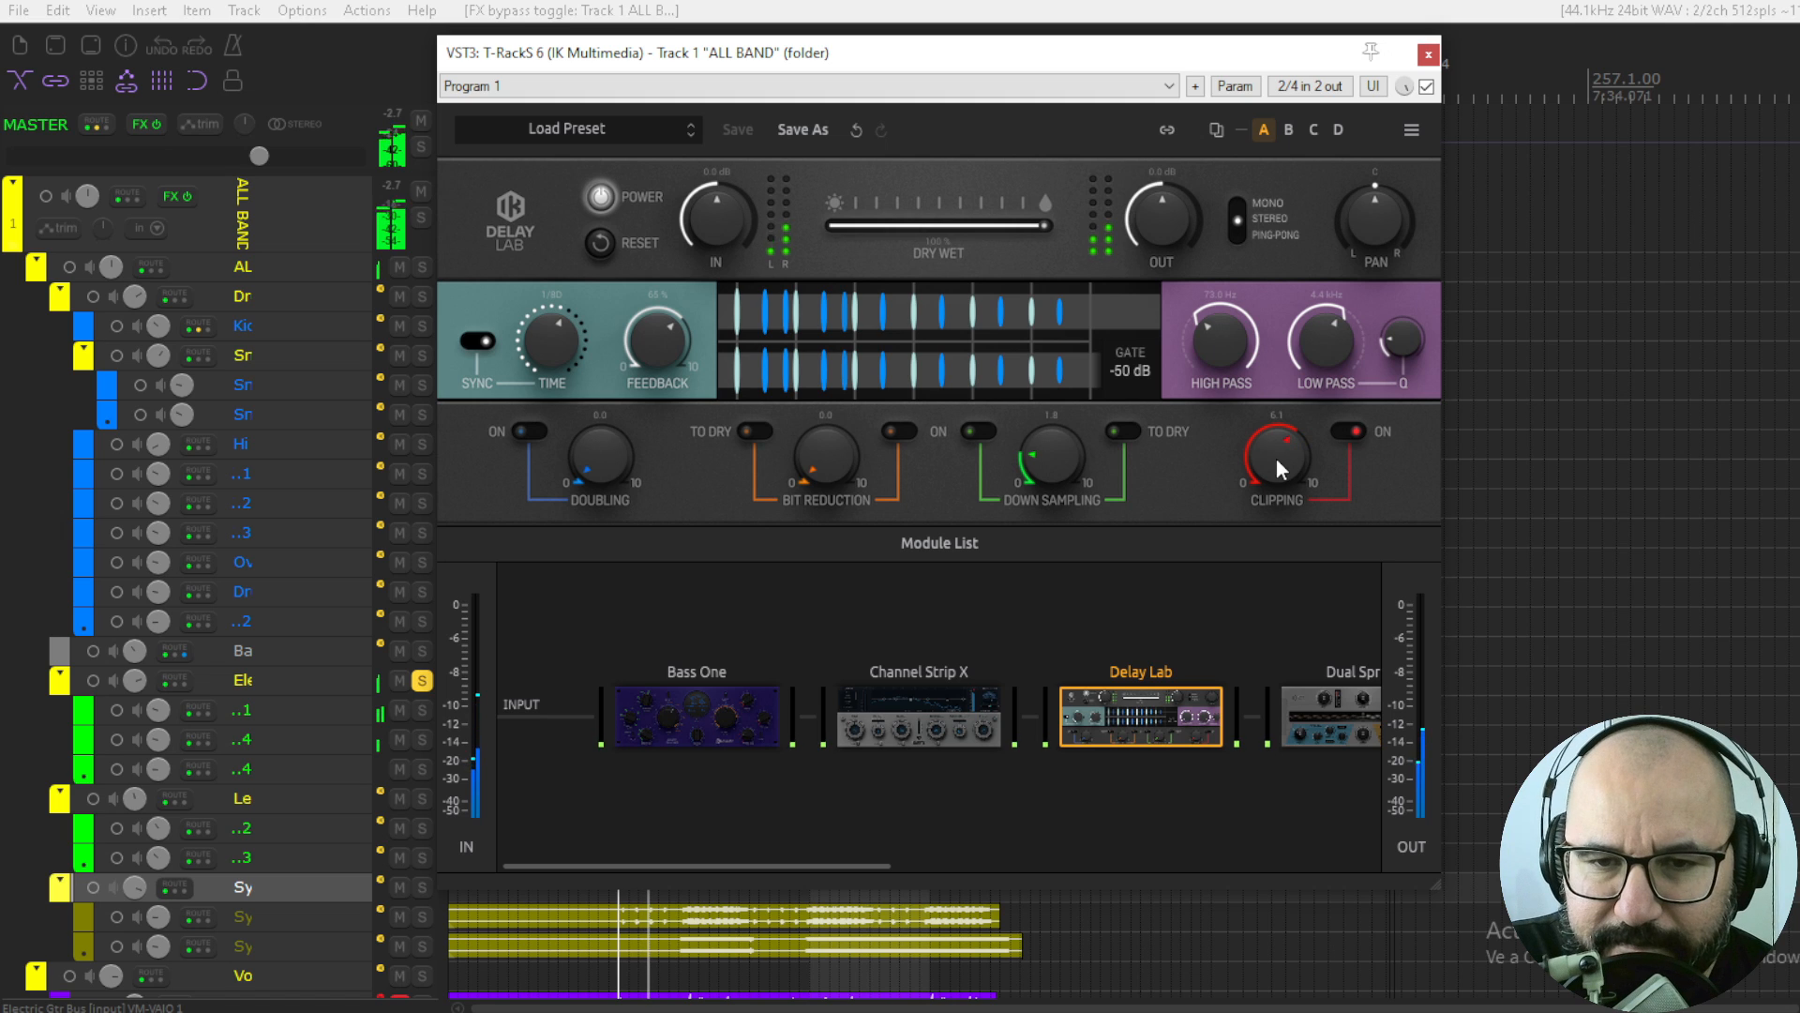
pyautogui.click(1346, 429)
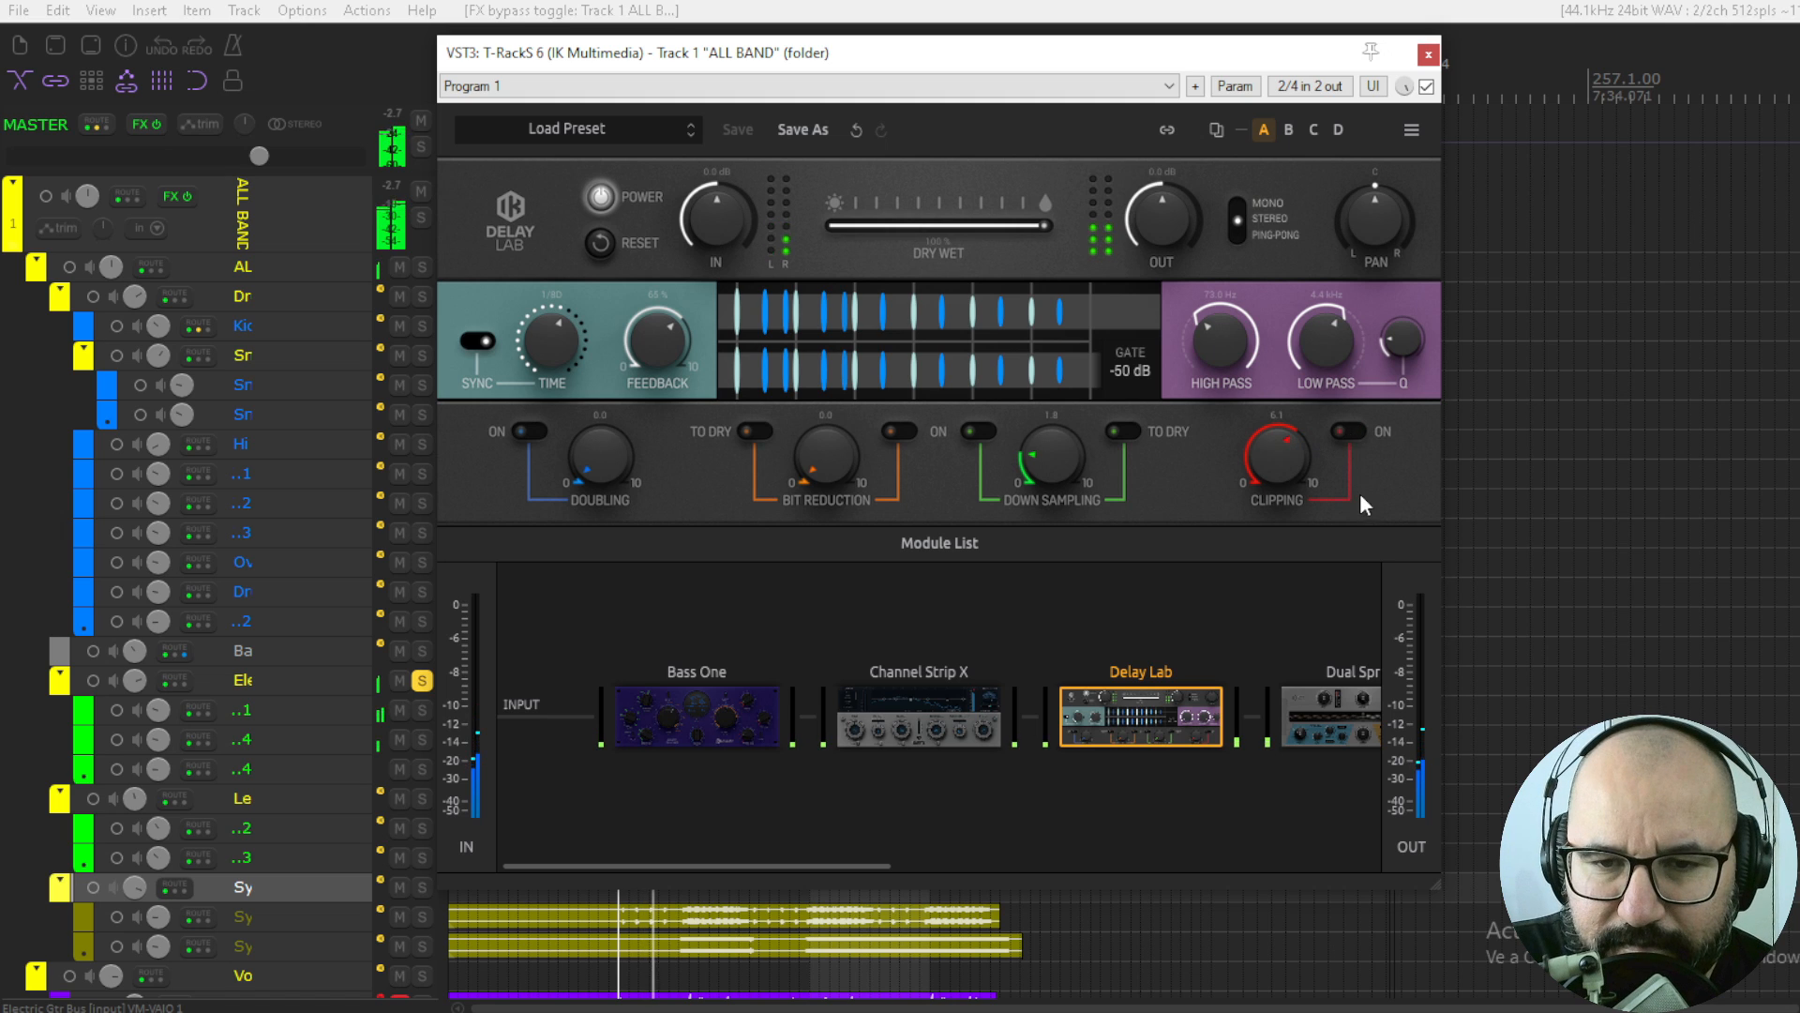
pyautogui.click(1356, 432)
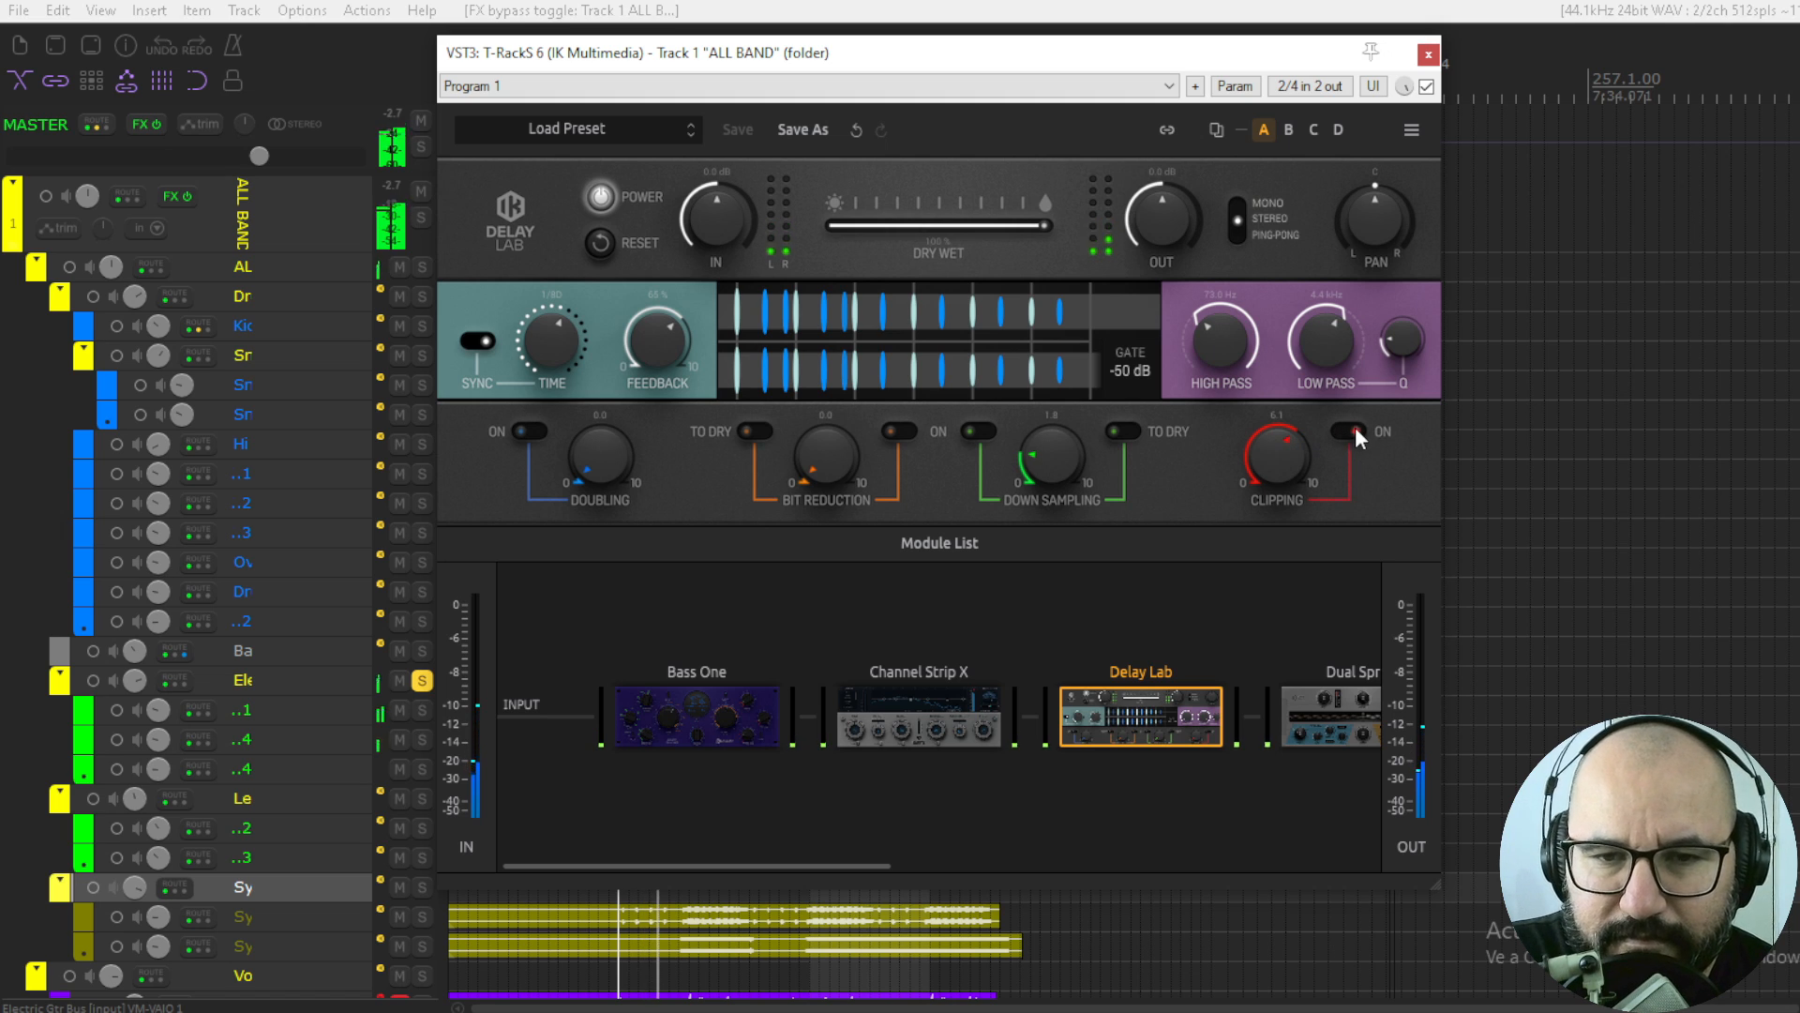
pyautogui.click(1356, 431)
pyautogui.moveTo(1281, 455); pyautogui.dragTo(1274, 534)
pyautogui.press('space')
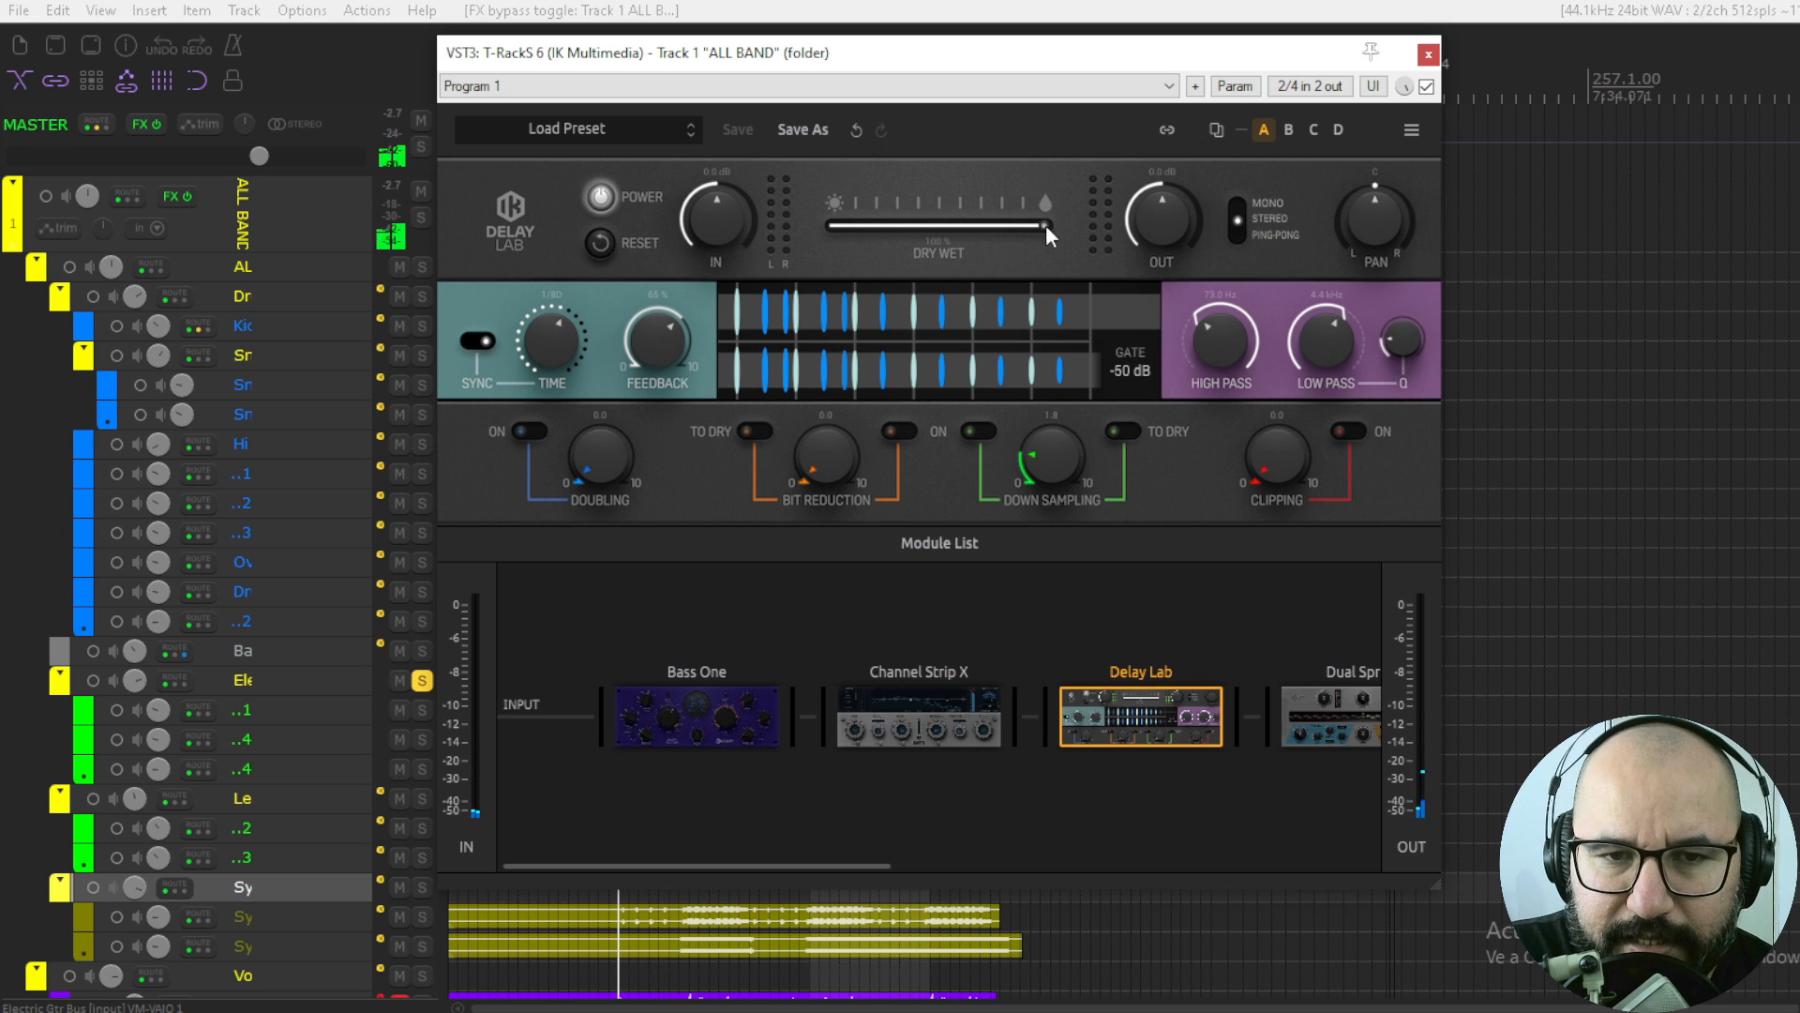
# - Resume playback, switch the delay from Stereo to Ping-Pong mode and lower the Dry/Wet mix
pyautogui.moveTo(1044, 224); pyautogui.dragTo(1111, 234)
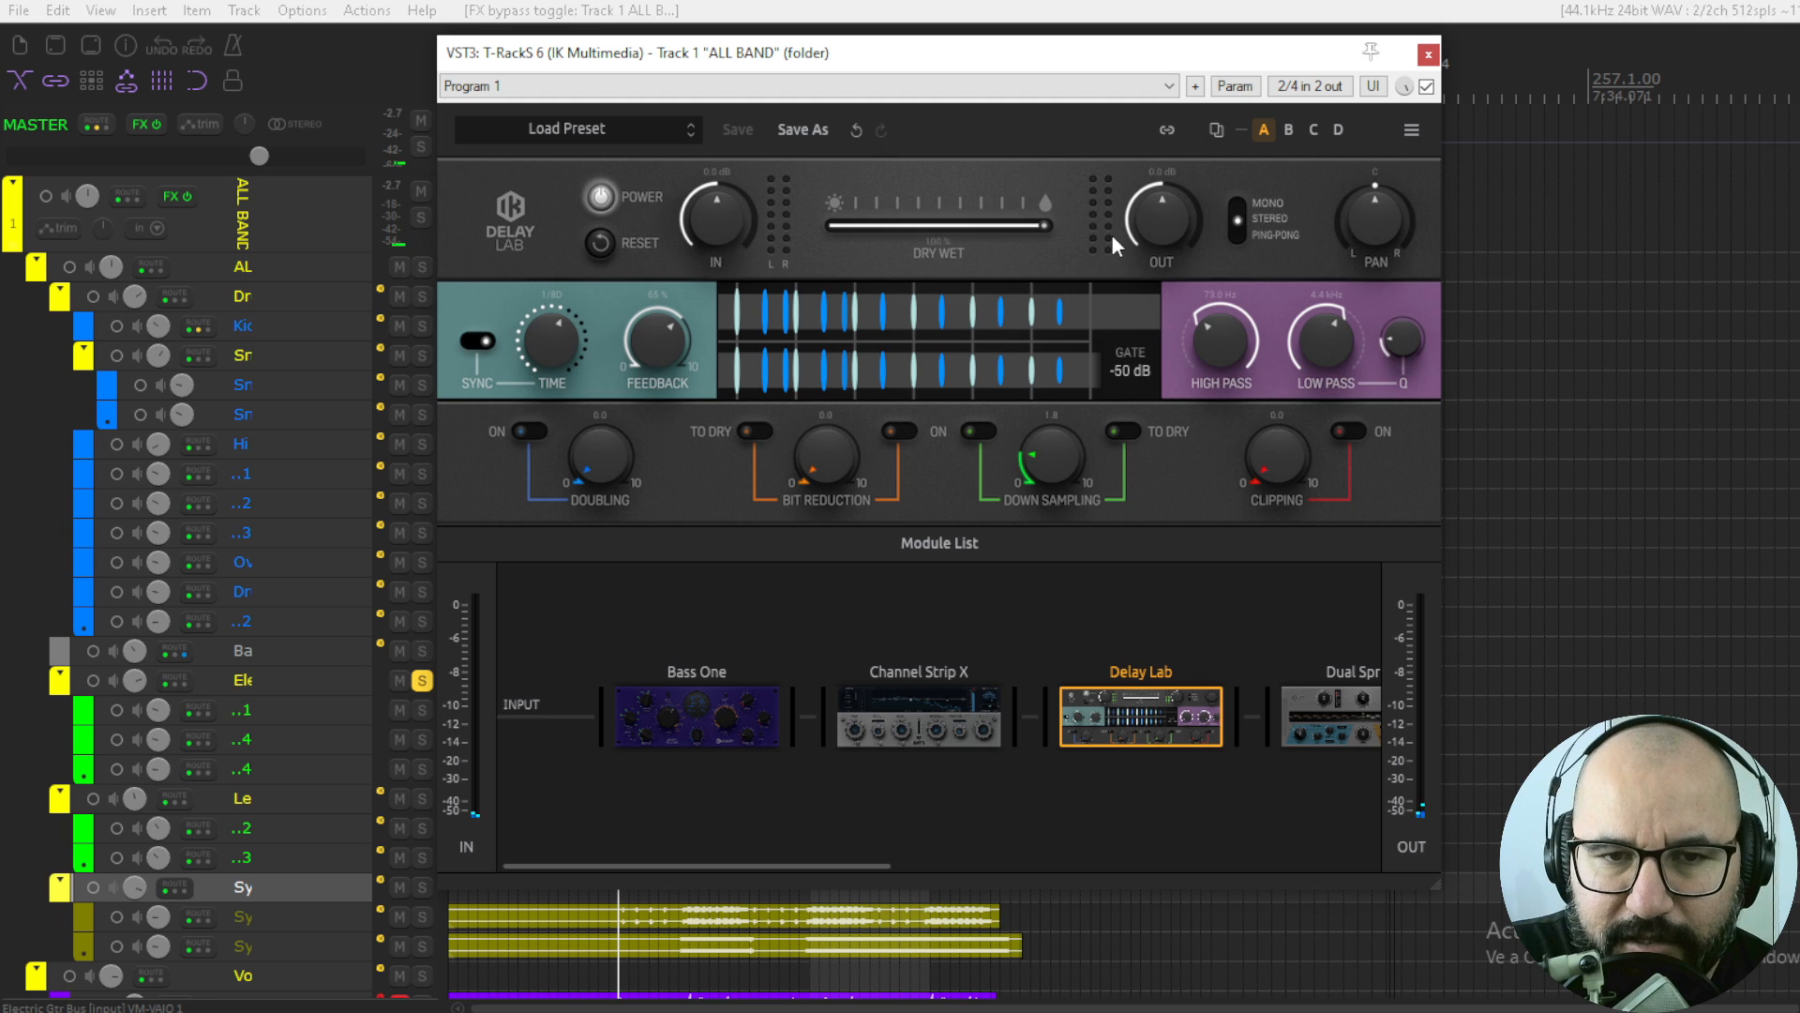
pyautogui.press('space')
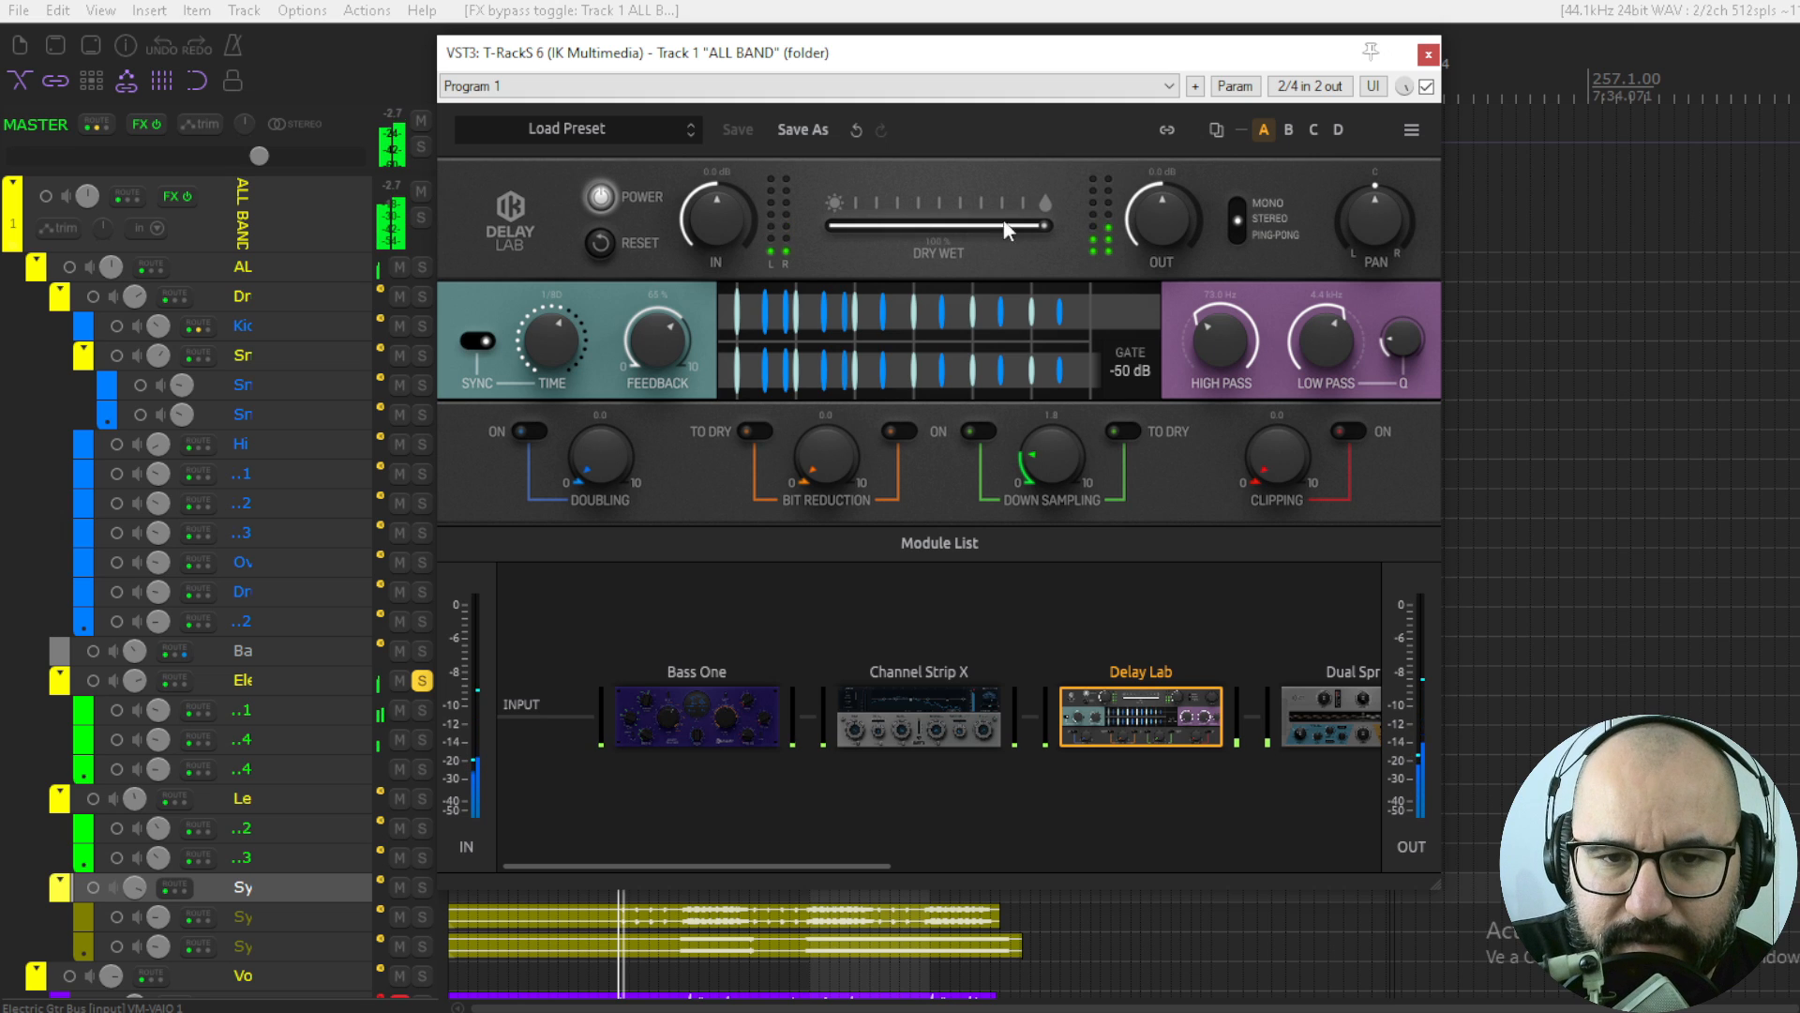
pyautogui.click(1237, 230)
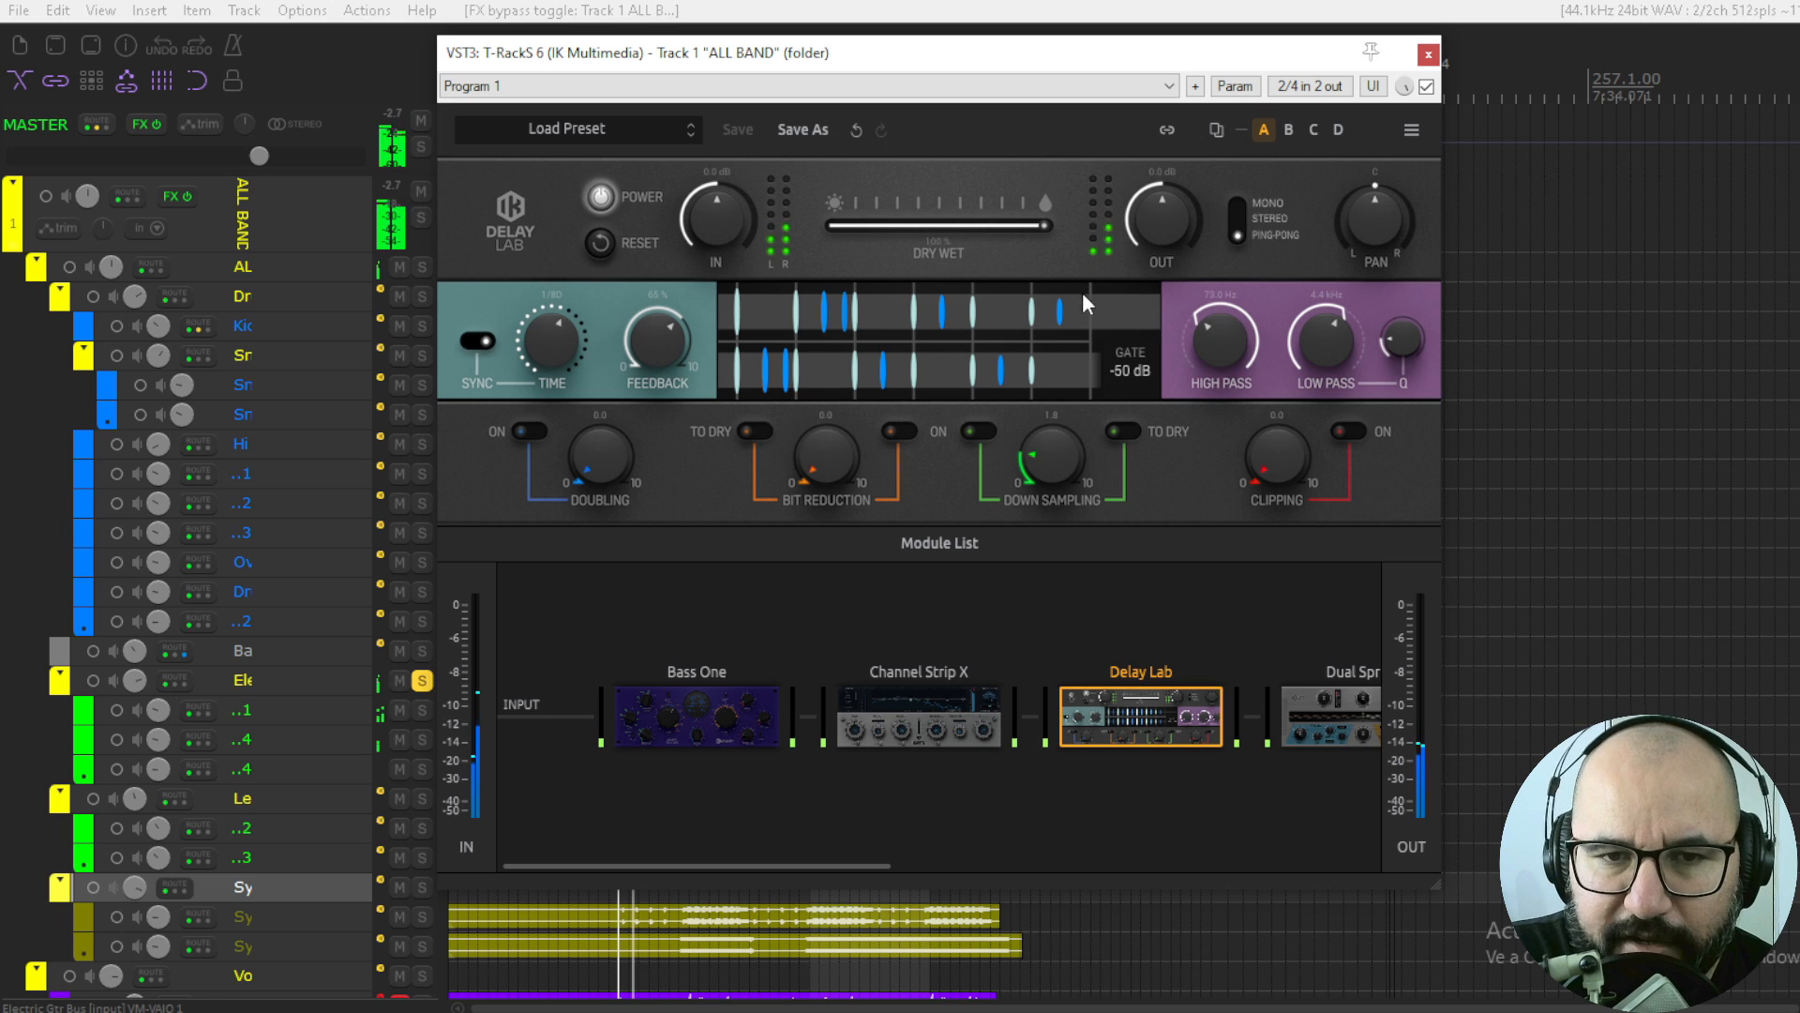
pyautogui.moveTo(1018, 225); pyautogui.dragTo(974, 223)
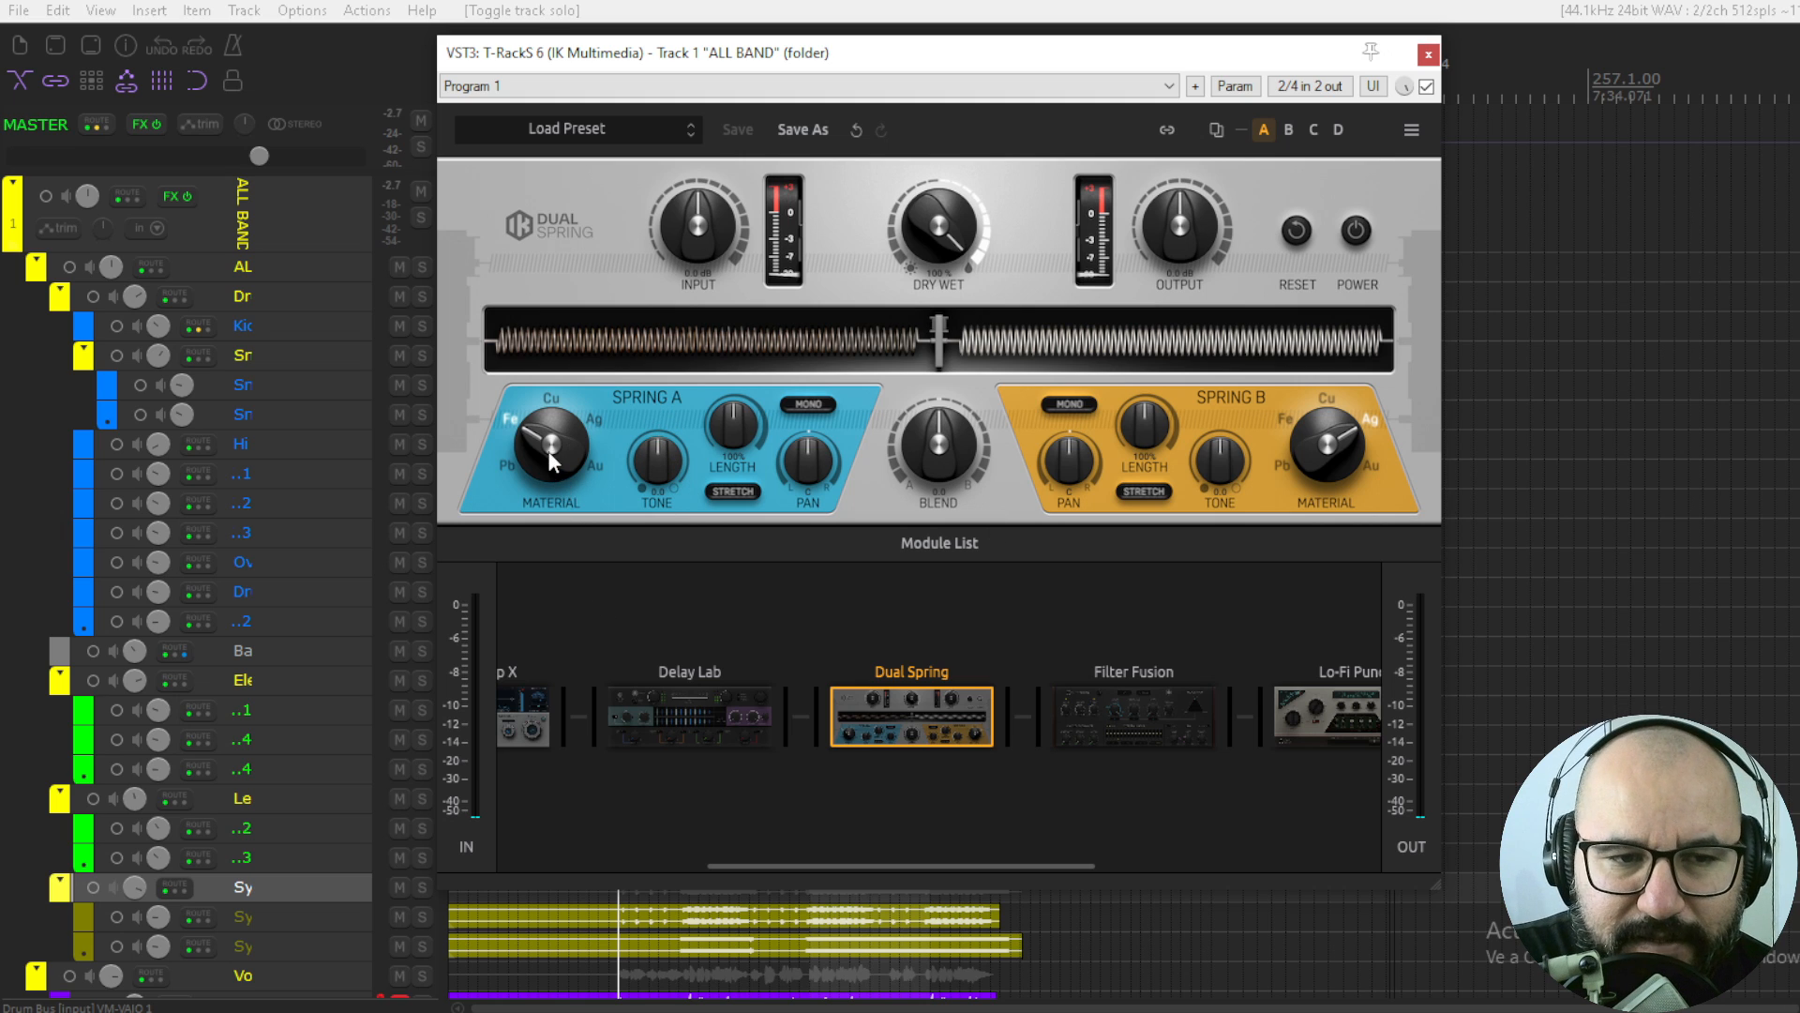
# - In the Dual Spring module, raise Spring A's Tone slightly and set Spring B's Material to Cu
pyautogui.moveTo(654, 459)
pyautogui.mouseDown()
pyautogui.moveTo(654, 444)
pyautogui.moveTo(654, 466)
pyautogui.mouseUp()
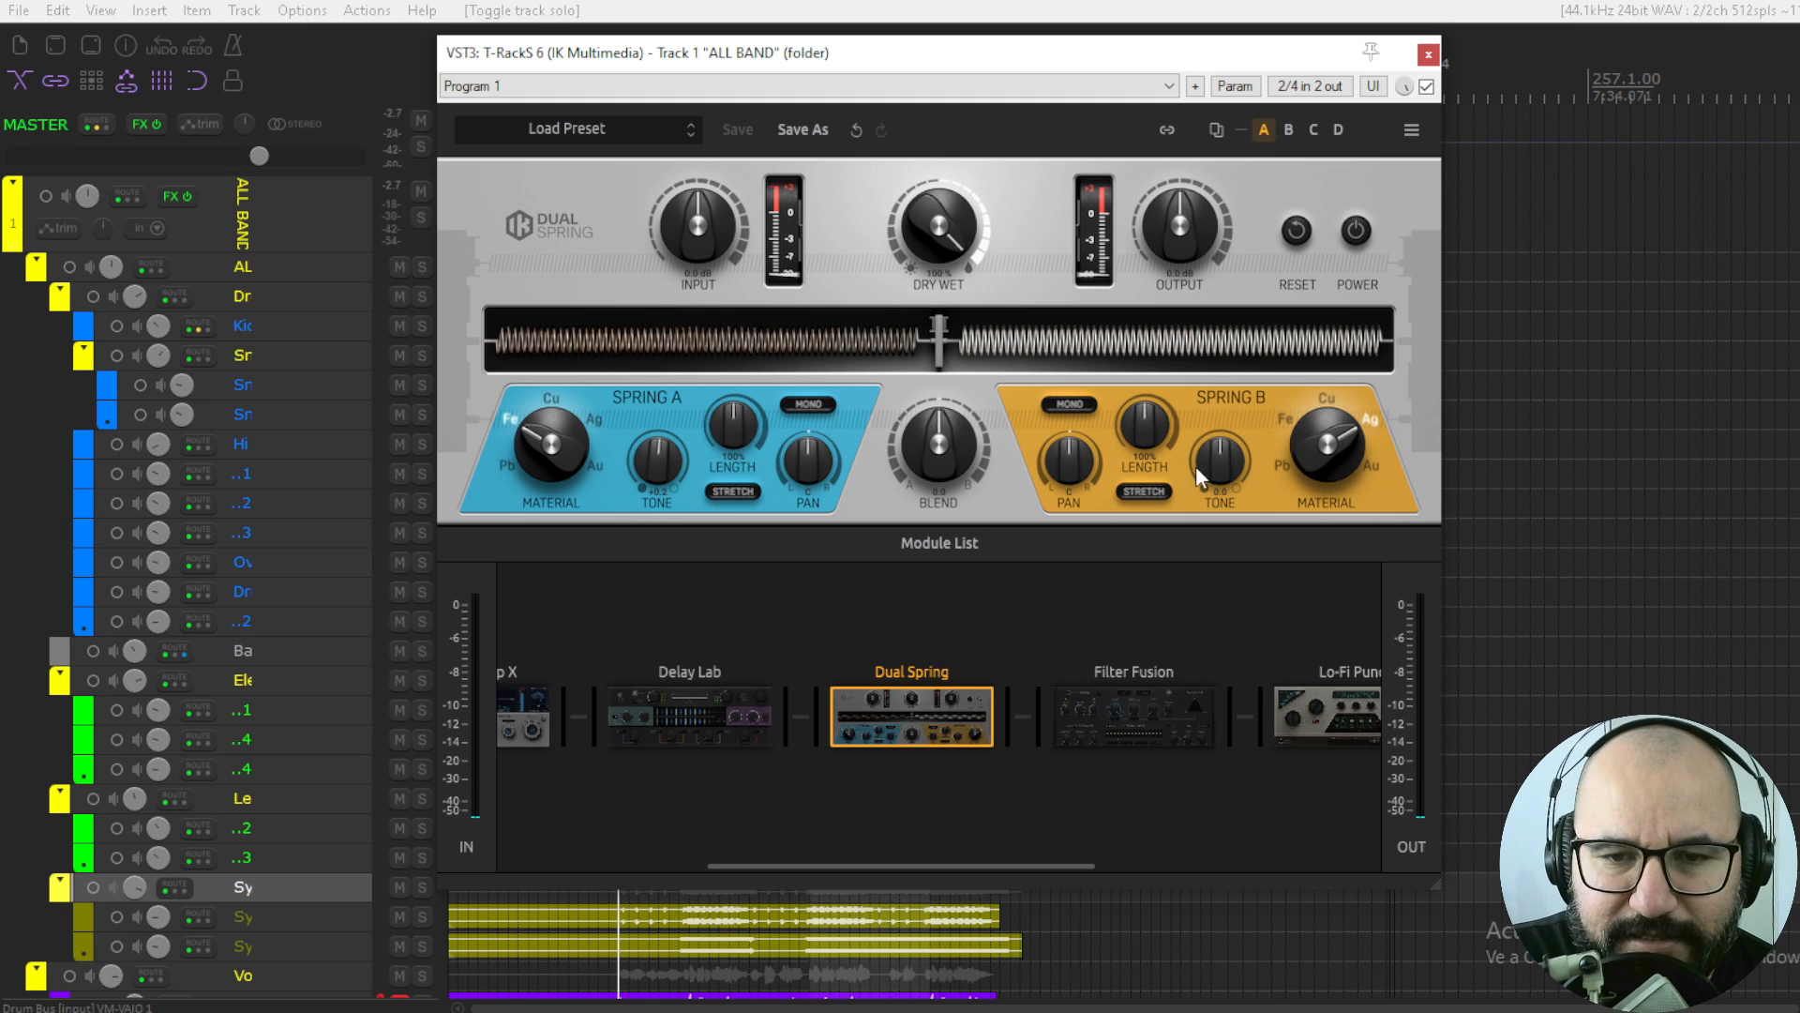
pyautogui.moveTo(1348, 431); pyautogui.dragTo(1315, 660)
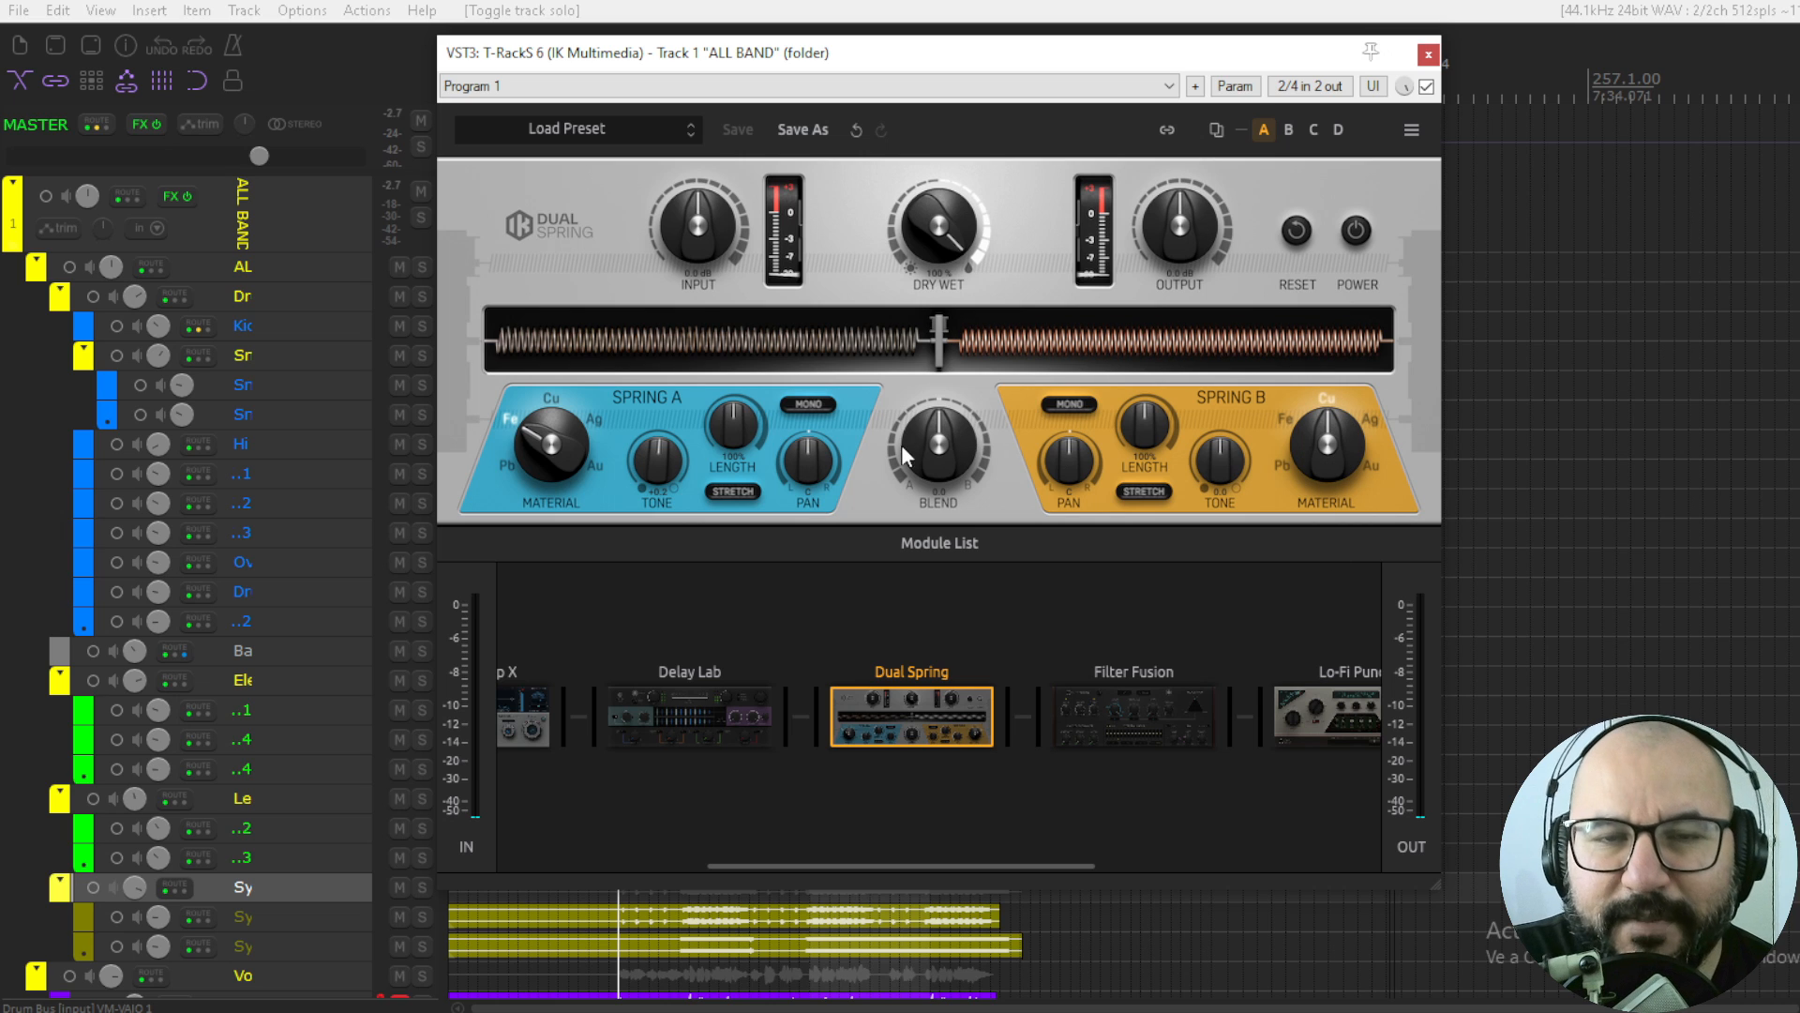
# - Try the Dual Spring Blend at -100 and +100, return it to centre, and test the Dry/Wet control
pyautogui.moveTo(941, 442); pyautogui.dragTo(925, 666)
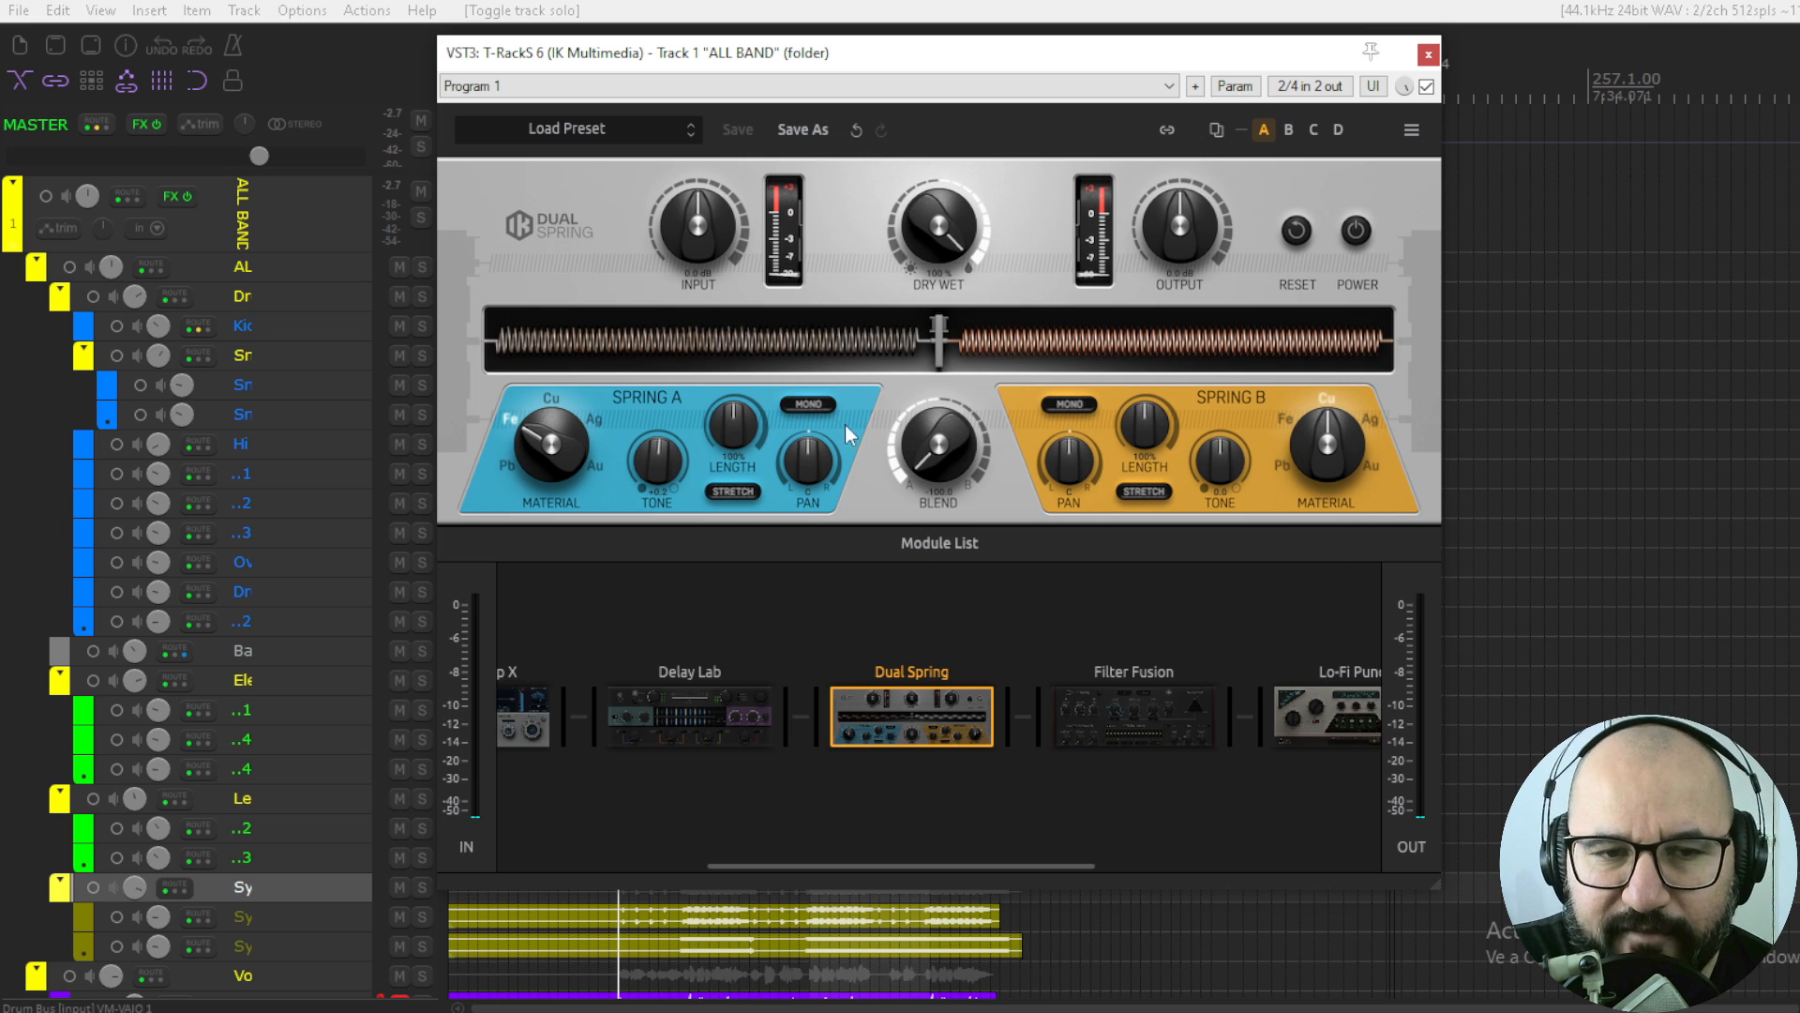
pyautogui.moveTo(943, 464); pyautogui.dragTo(972, 185)
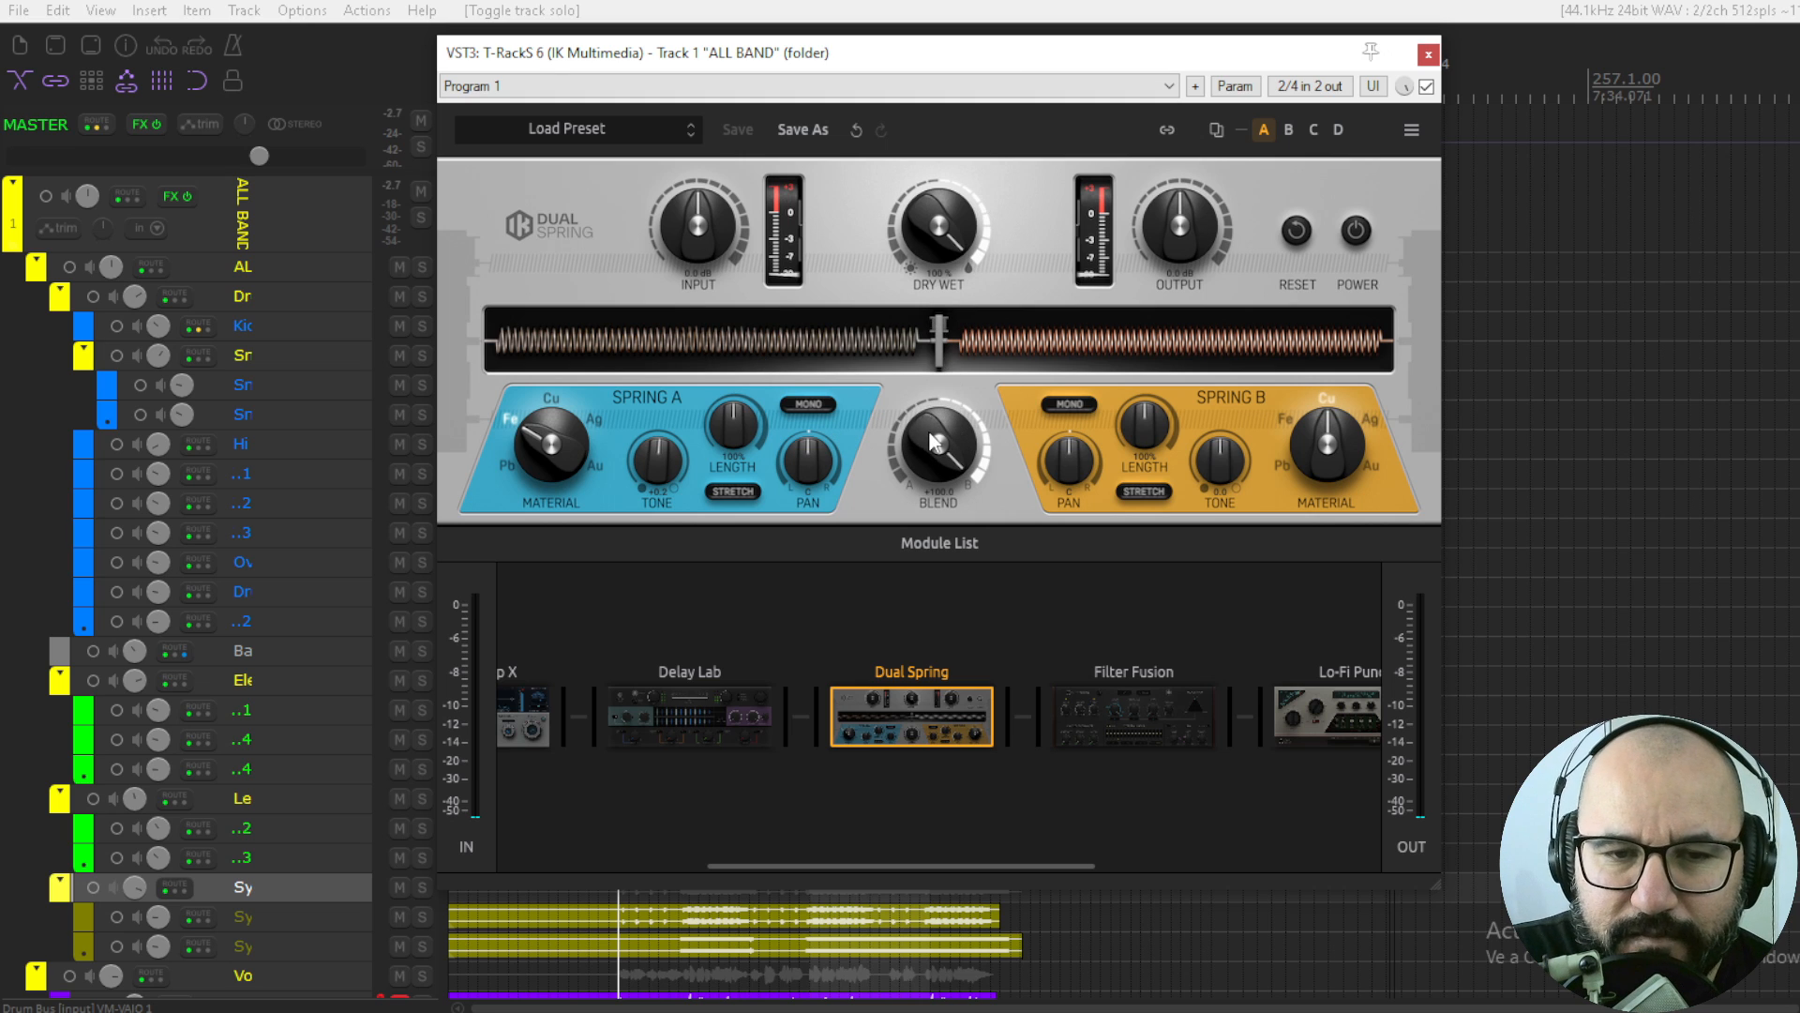
pyautogui.moveTo(933, 441)
pyautogui.mouseDown()
pyautogui.moveTo(932, 571)
pyautogui.moveTo(943, 474)
pyautogui.mouseUp()
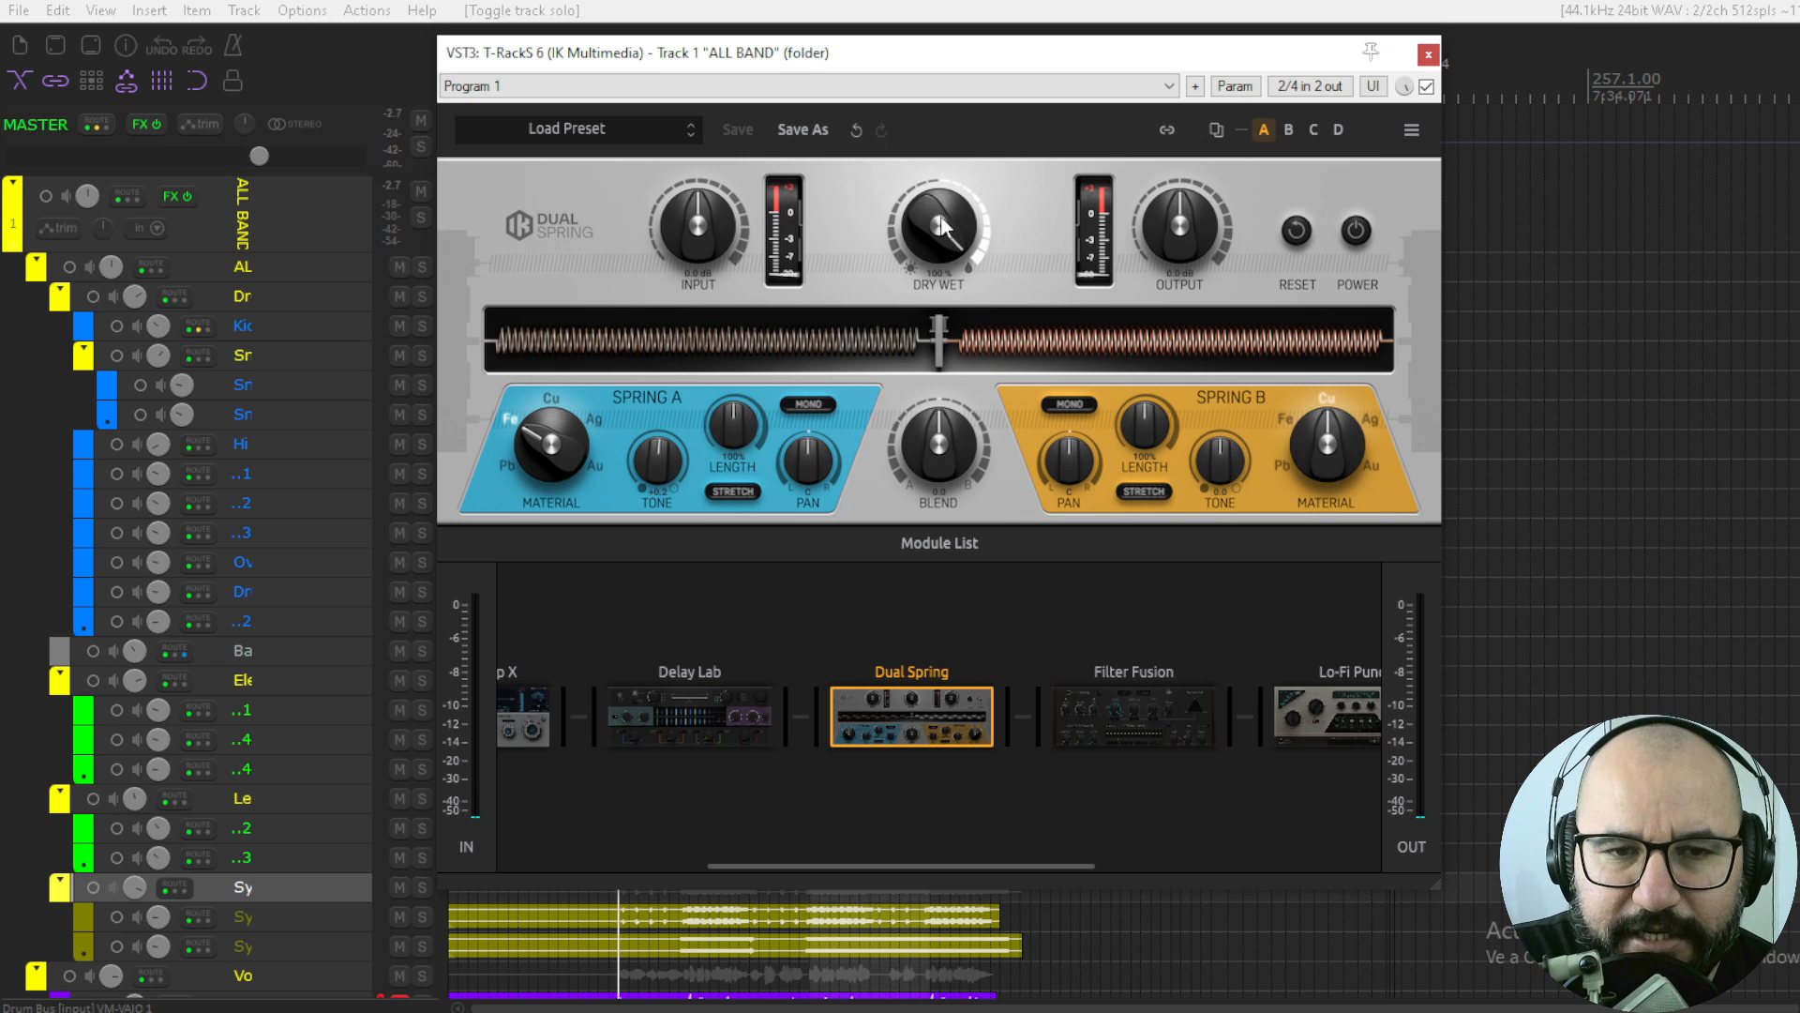
pyautogui.moveTo(940, 224); pyautogui.dragTo(954, 181)
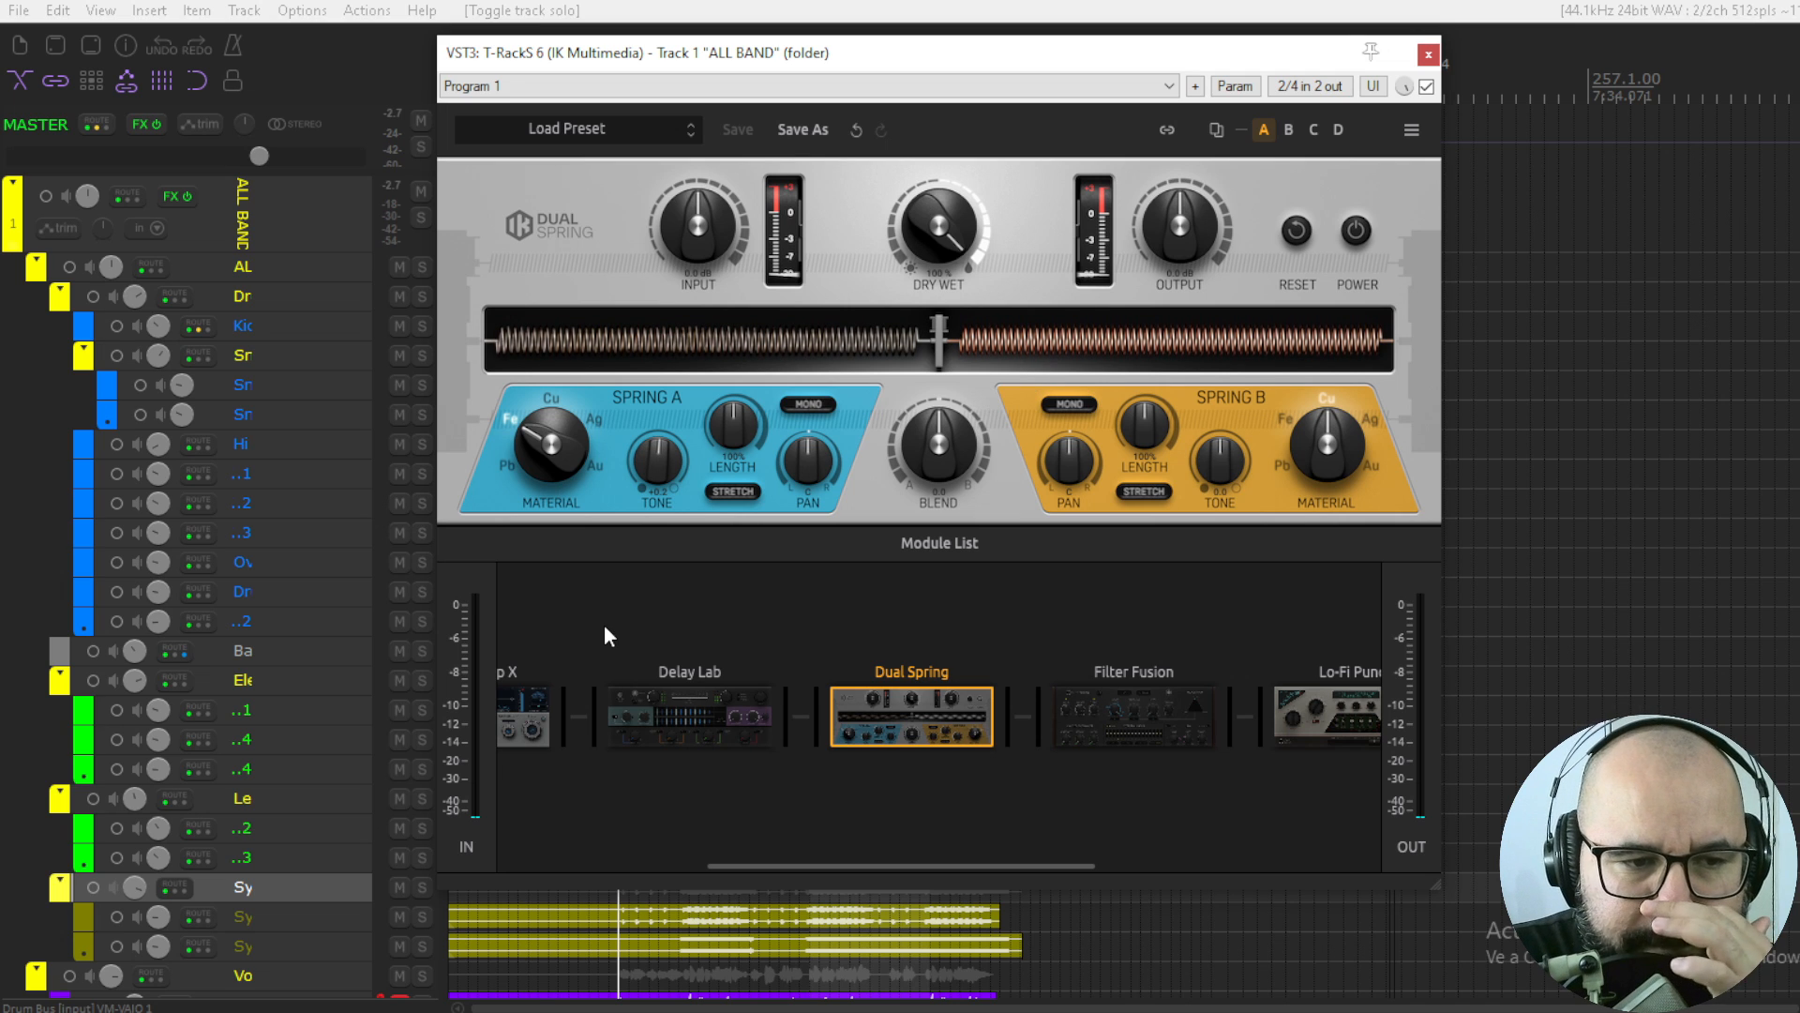
# - Solo the electric guitar bus, set Dual Spring's Blend fully to Spring A and its Dry/Wet to about 80%
pyautogui.click(422, 681)
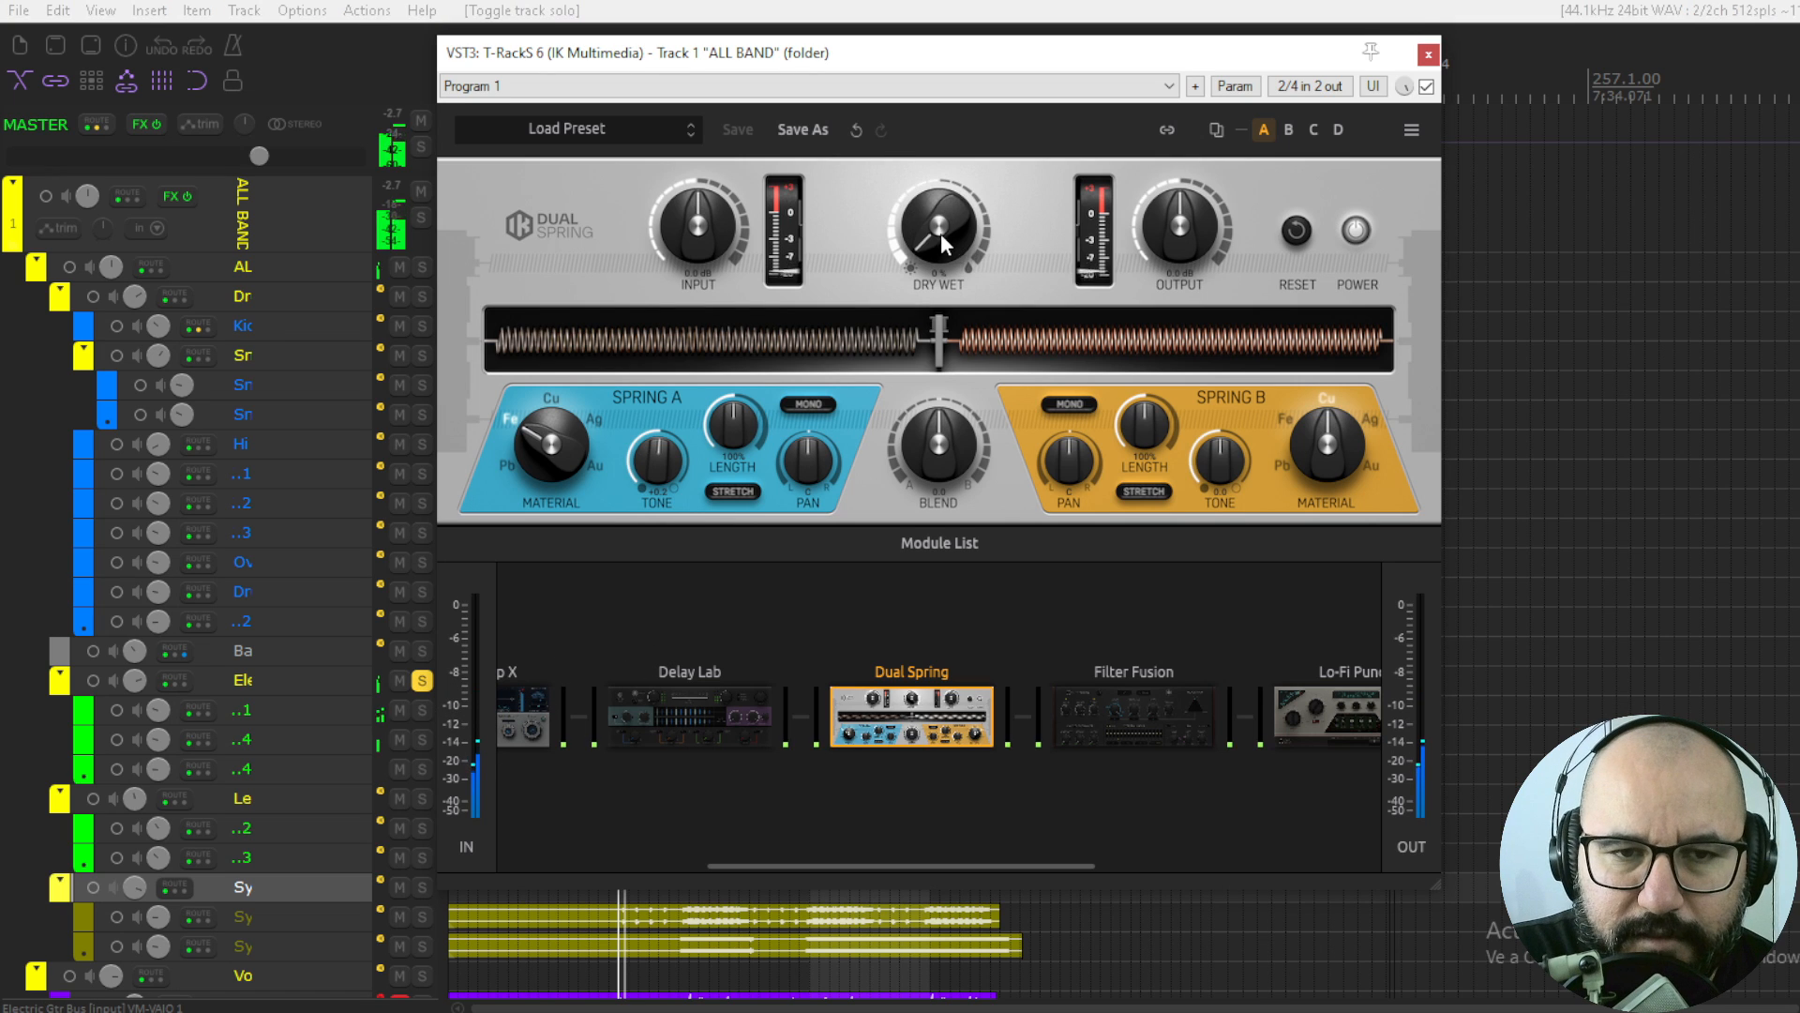
pyautogui.moveTo(942, 244); pyautogui.dragTo(938, 202)
pyautogui.moveTo(937, 445); pyautogui.dragTo(908, 832)
pyautogui.moveTo(938, 230)
pyautogui.mouseDown()
pyautogui.moveTo(954, 120)
pyautogui.moveTo(921, 244)
pyautogui.mouseUp()
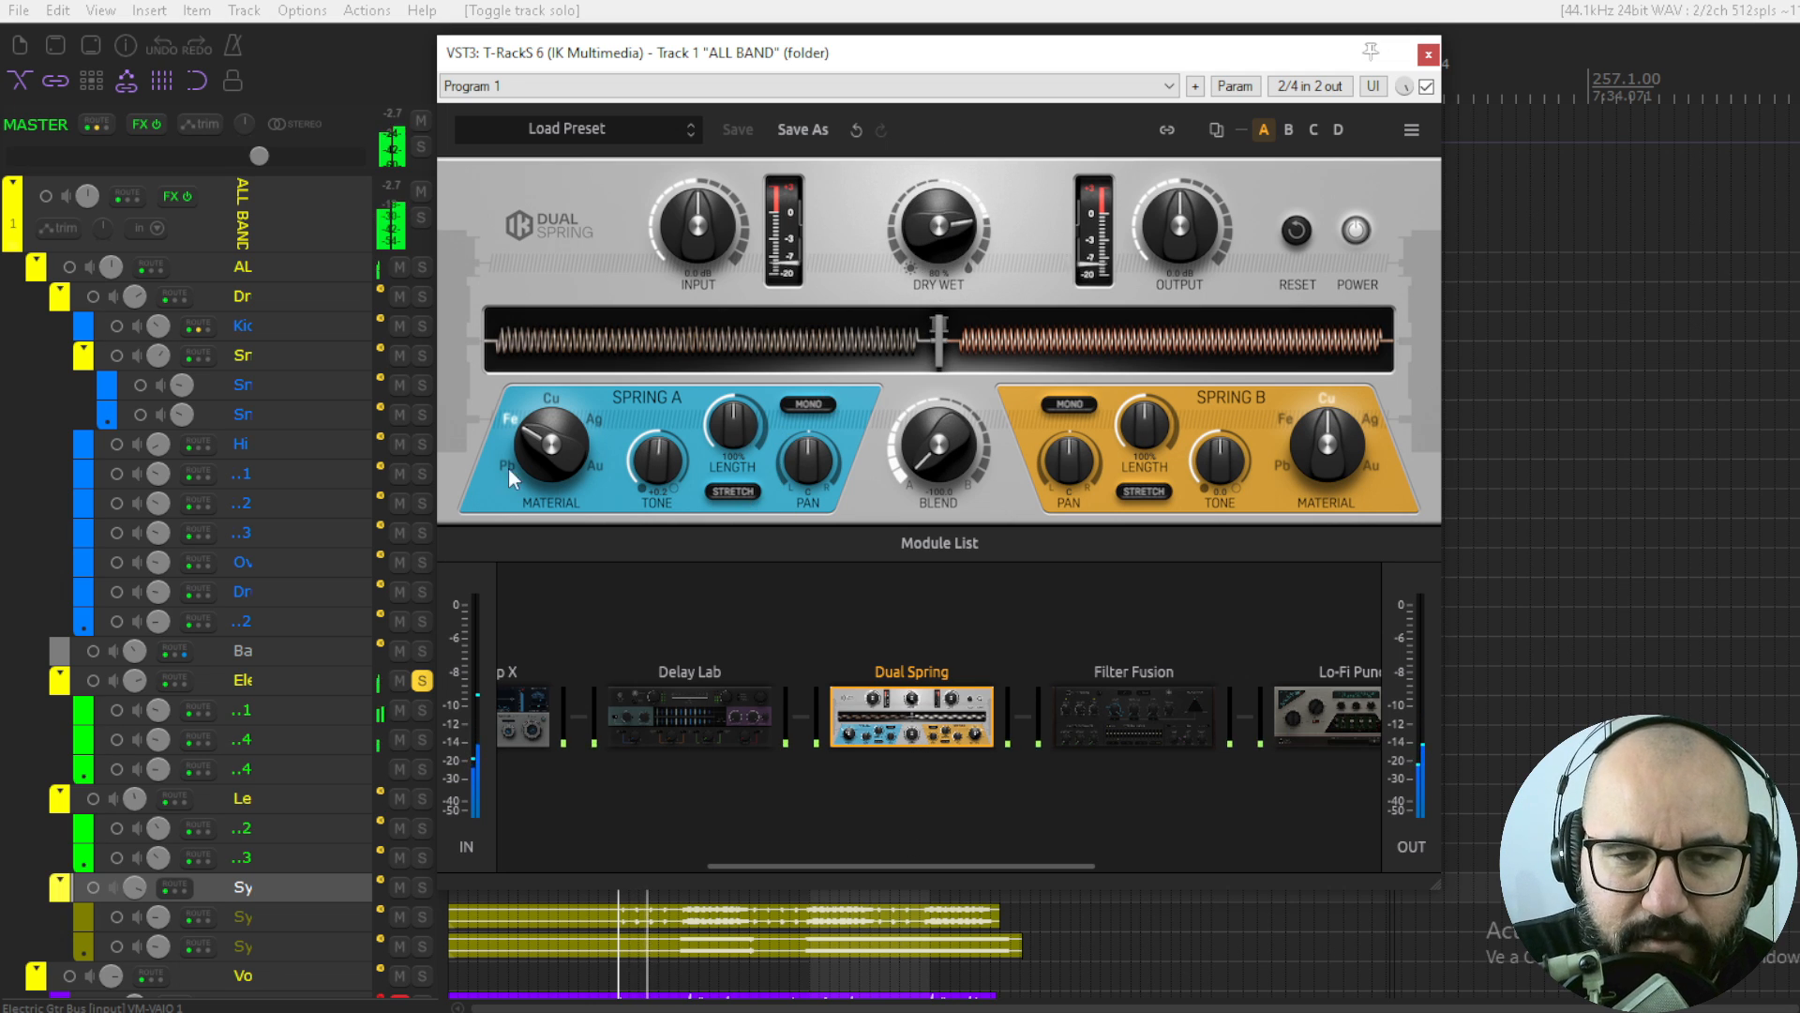
# - Try Spring A's Material on Cu and Pb in Dual Spring, and return it to Fe
pyautogui.moveTo(542, 449); pyautogui.dragTo(553, 404)
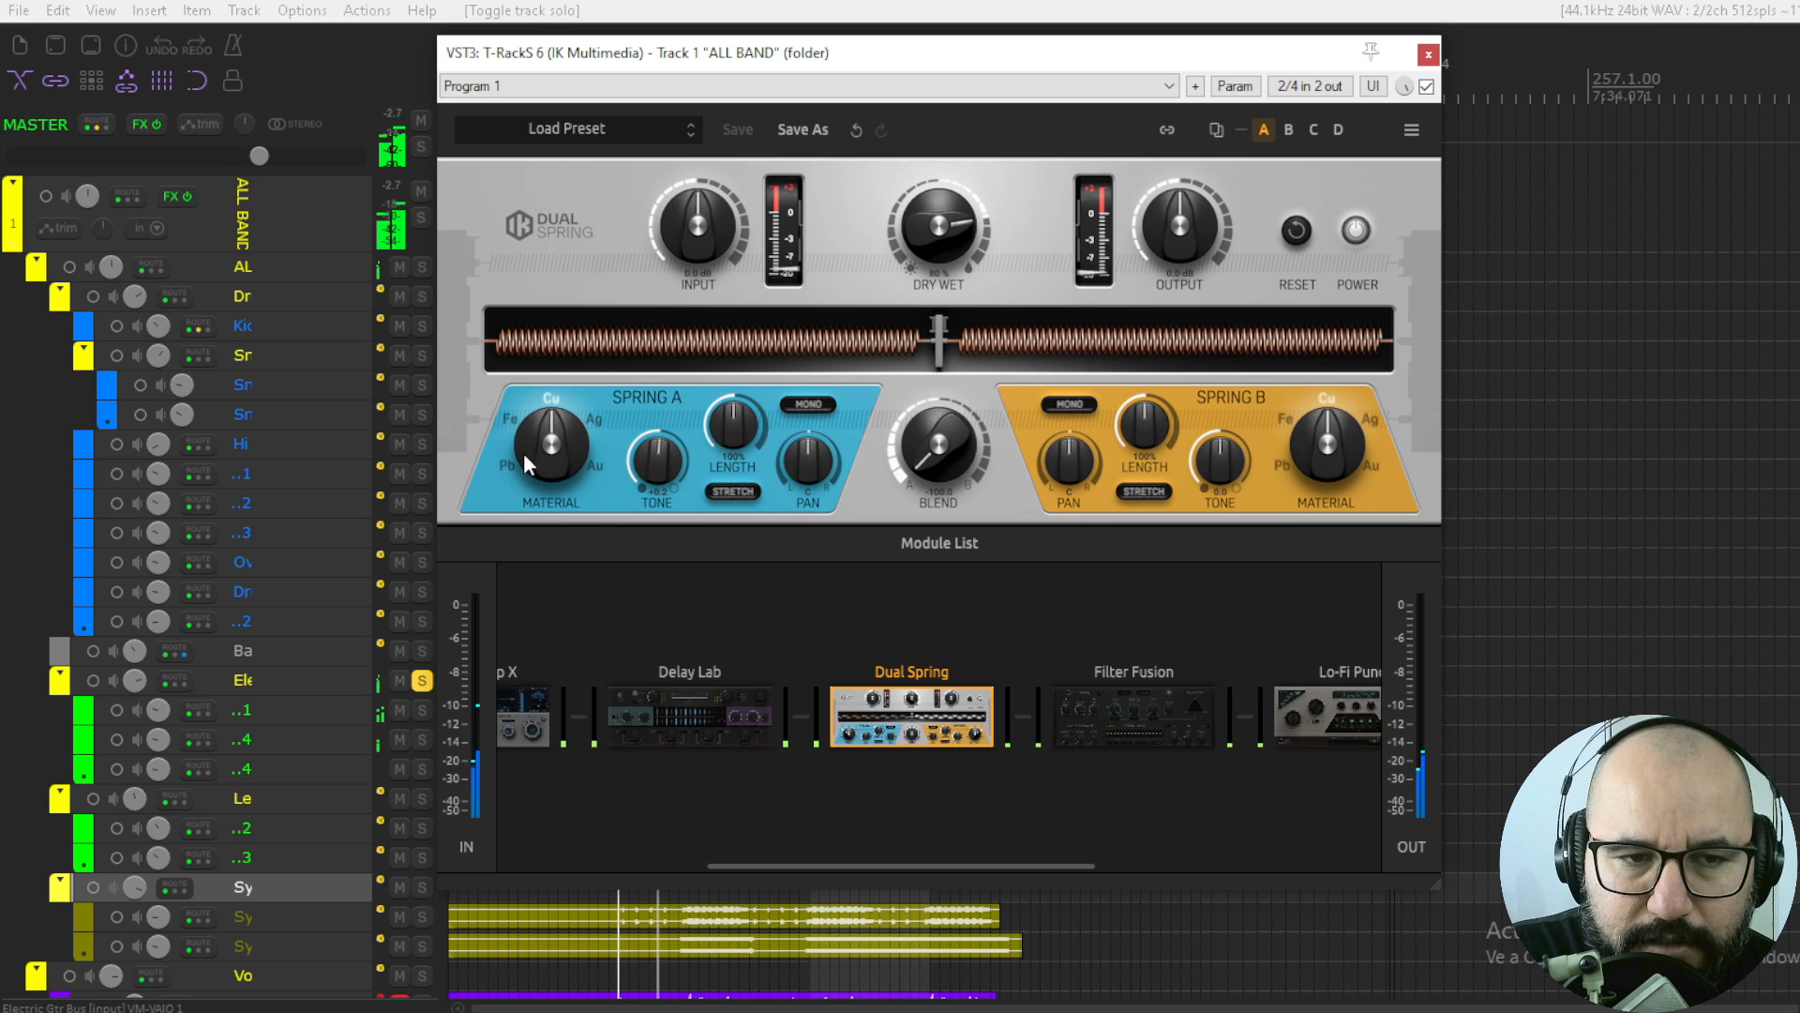
pyautogui.moveTo(541, 472); pyautogui.dragTo(525, 763)
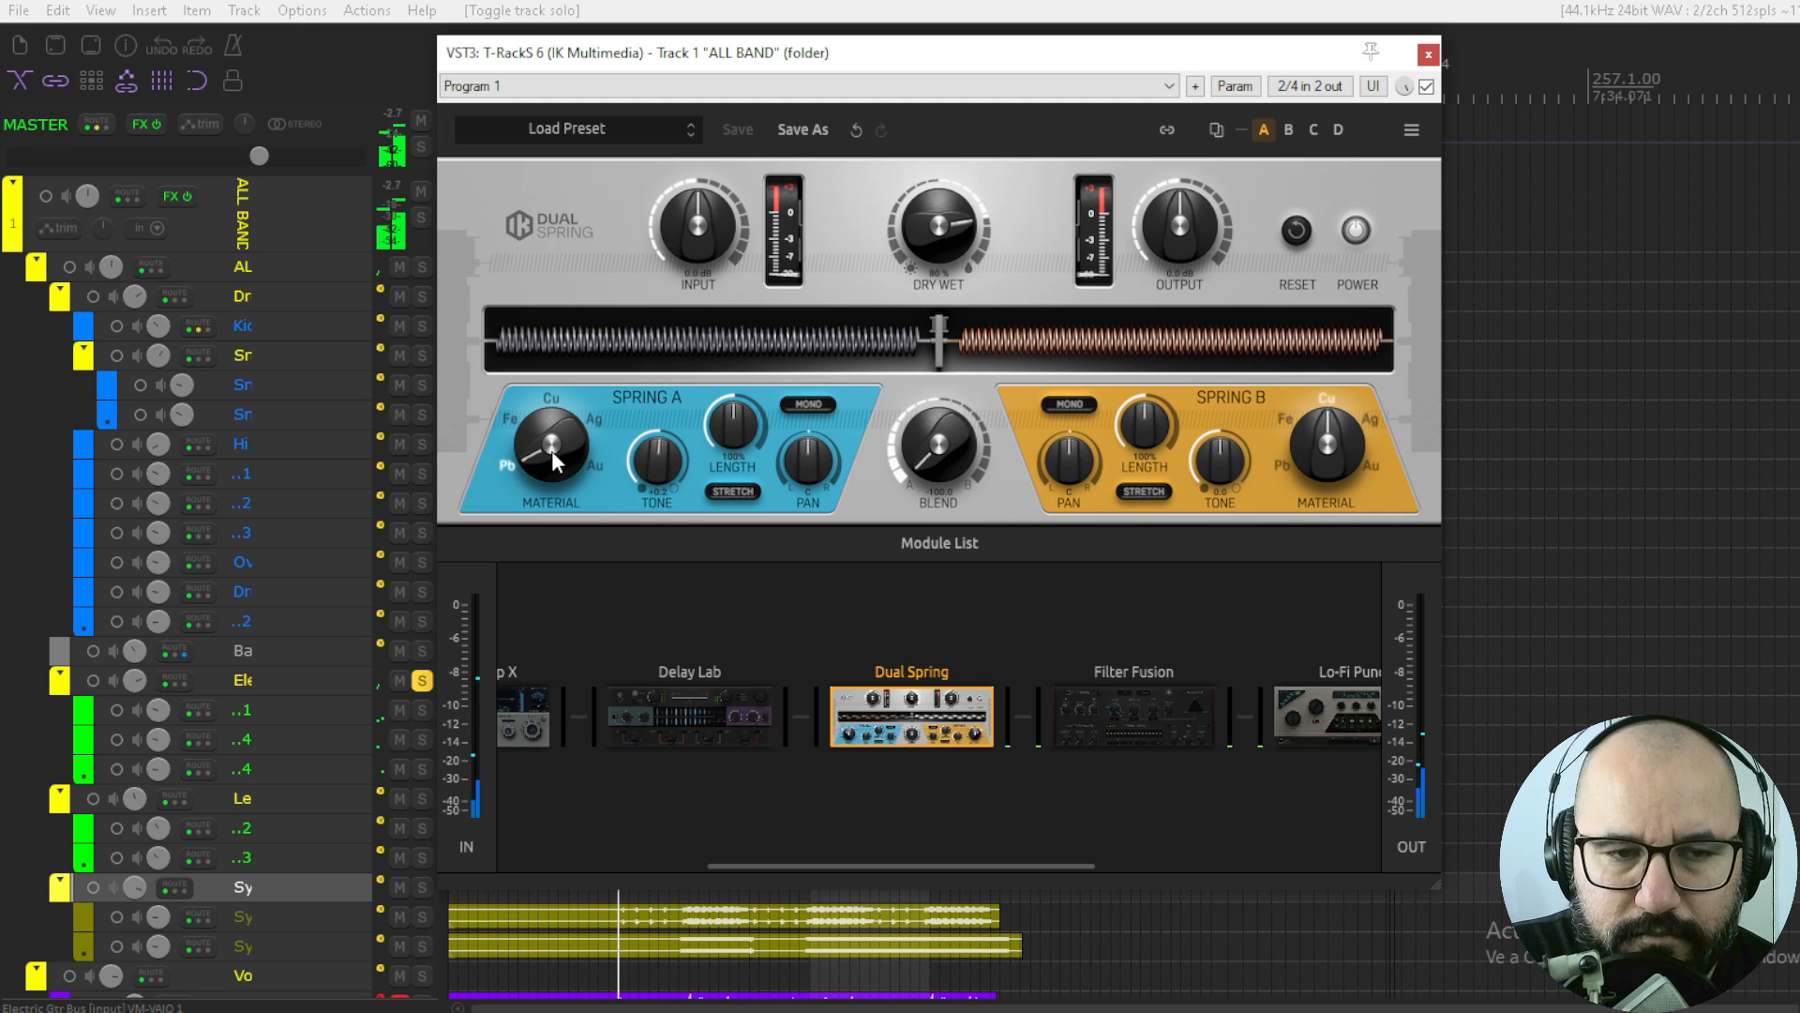
pyautogui.moveTo(551, 450); pyautogui.dragTo(559, 397)
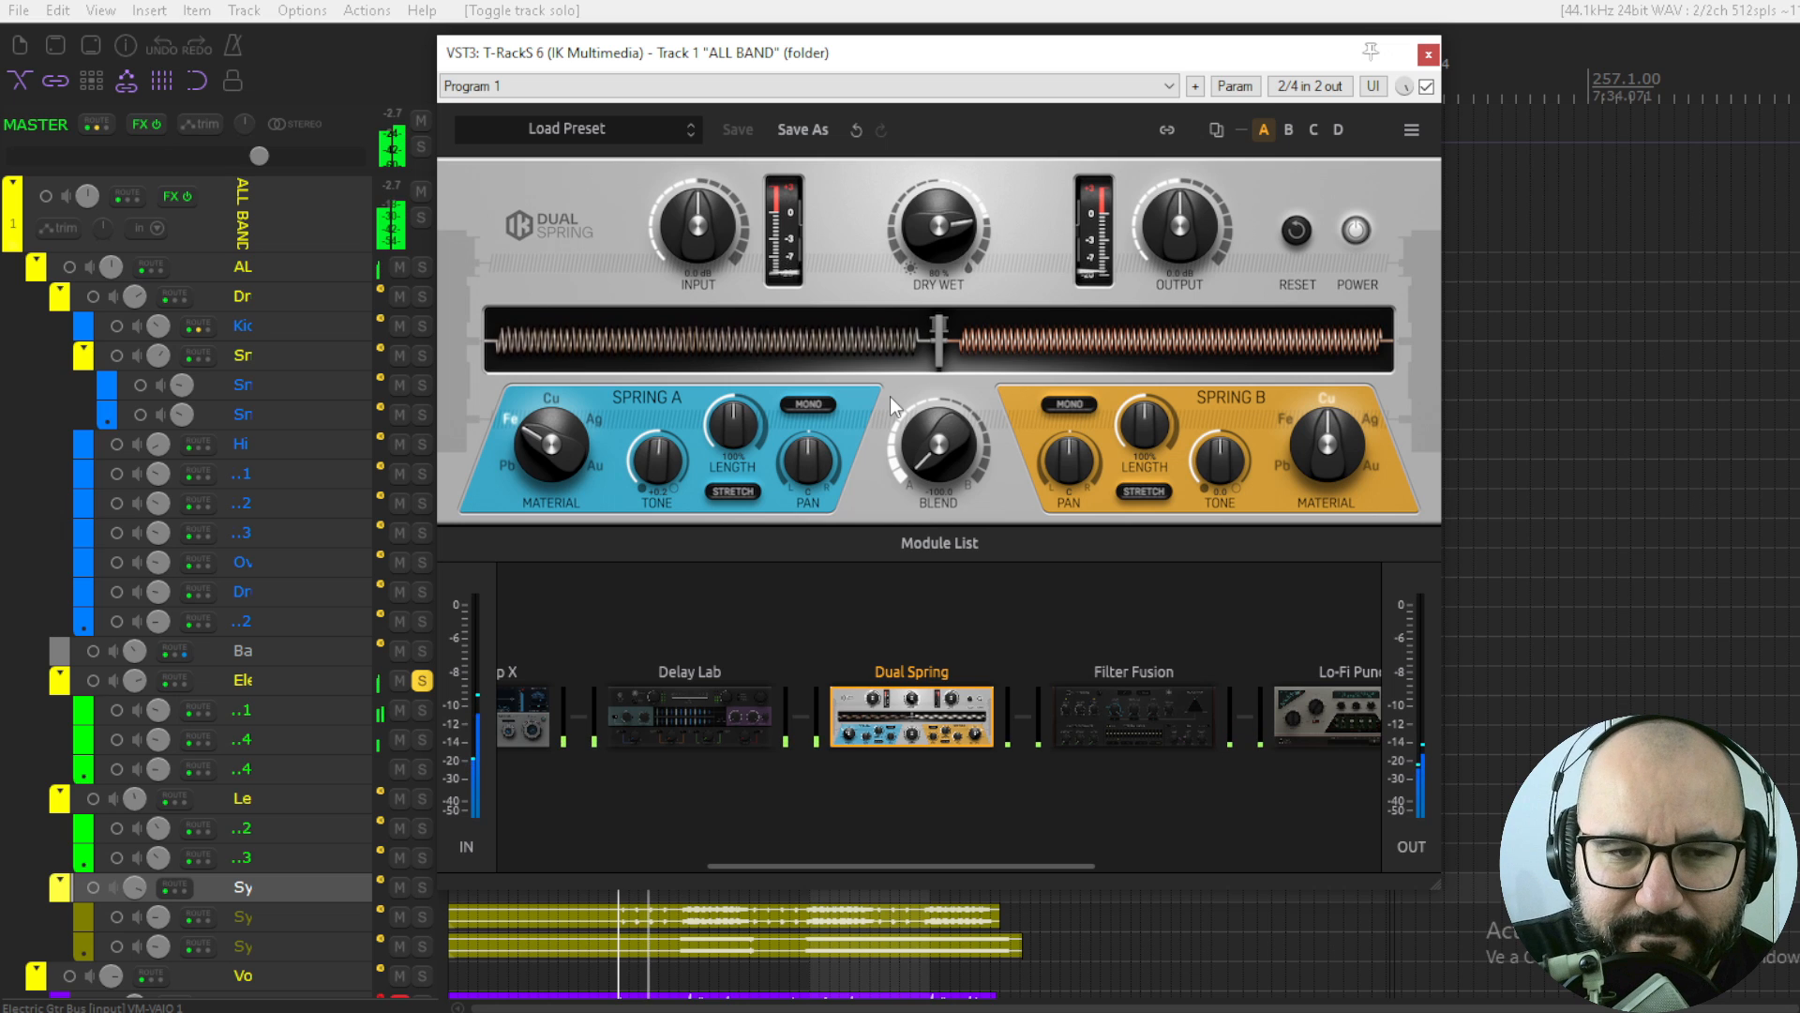
# - Turn the Blend fully to Spring B, with Spring A's Material on Pb and Spring B's on Ag
pyautogui.moveTo(937, 443); pyautogui.dragTo(1105, 441)
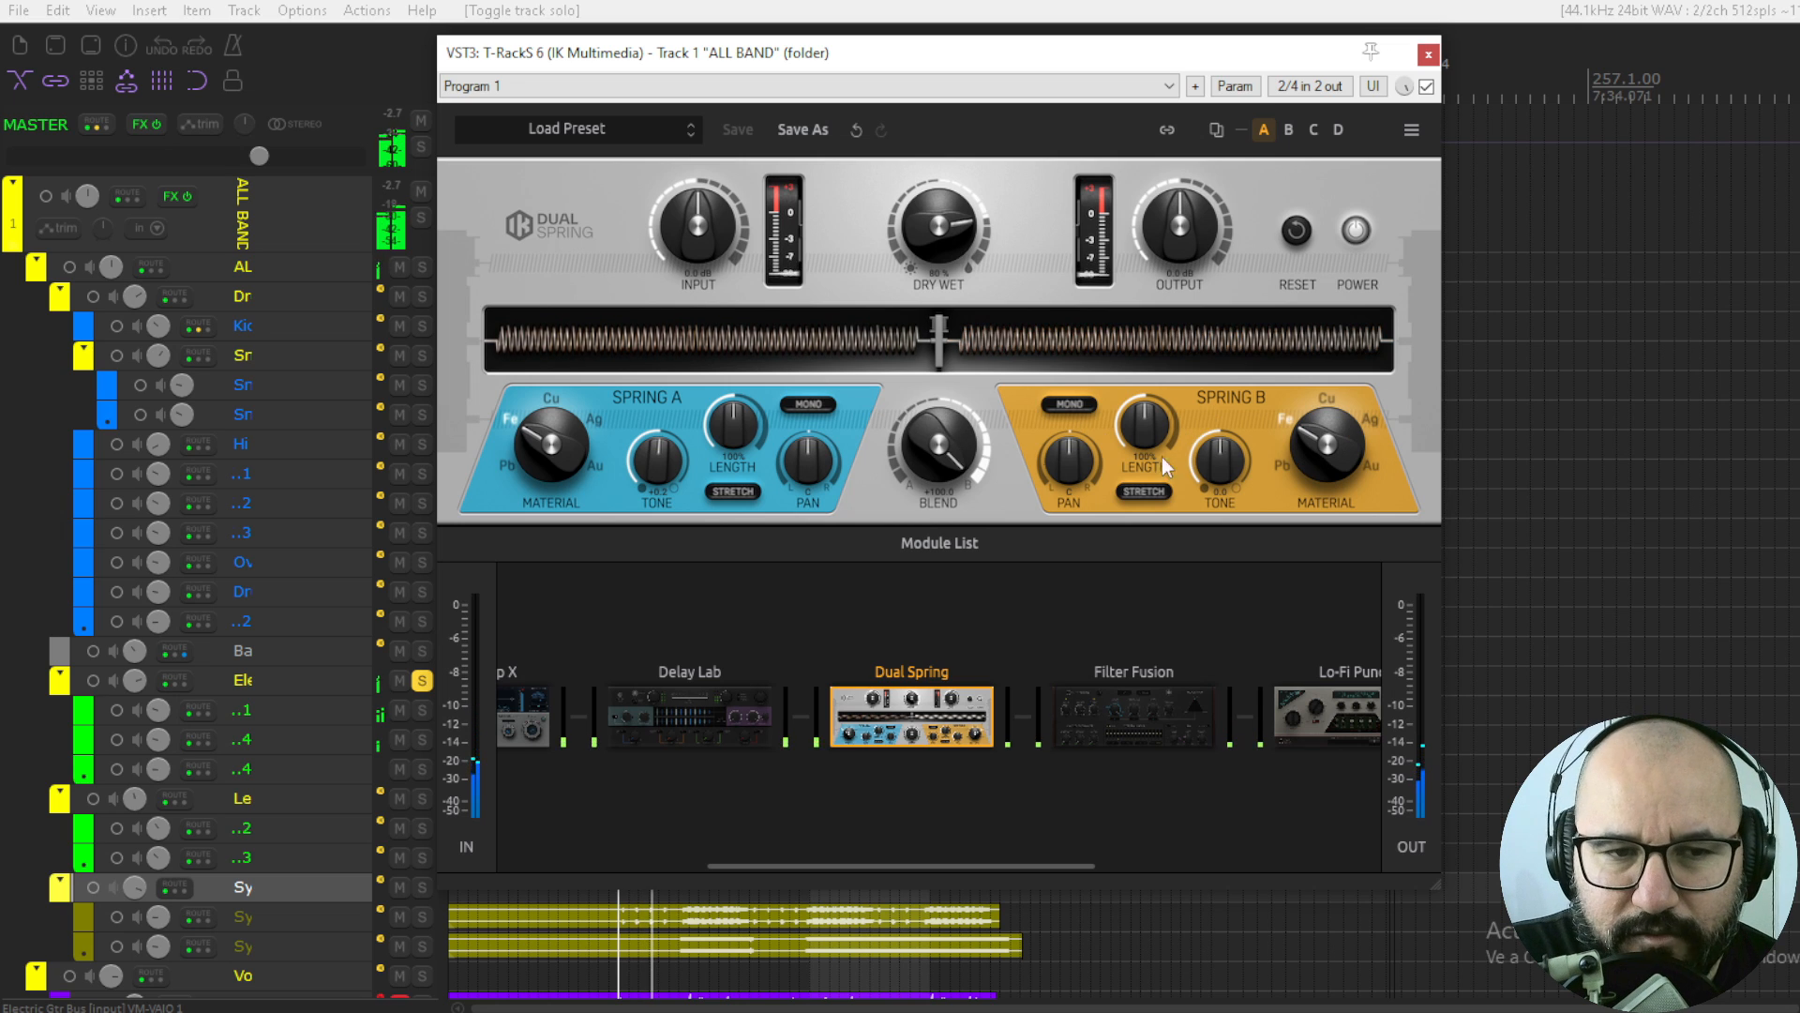
pyautogui.moveTo(548, 462); pyautogui.dragTo(547, 492)
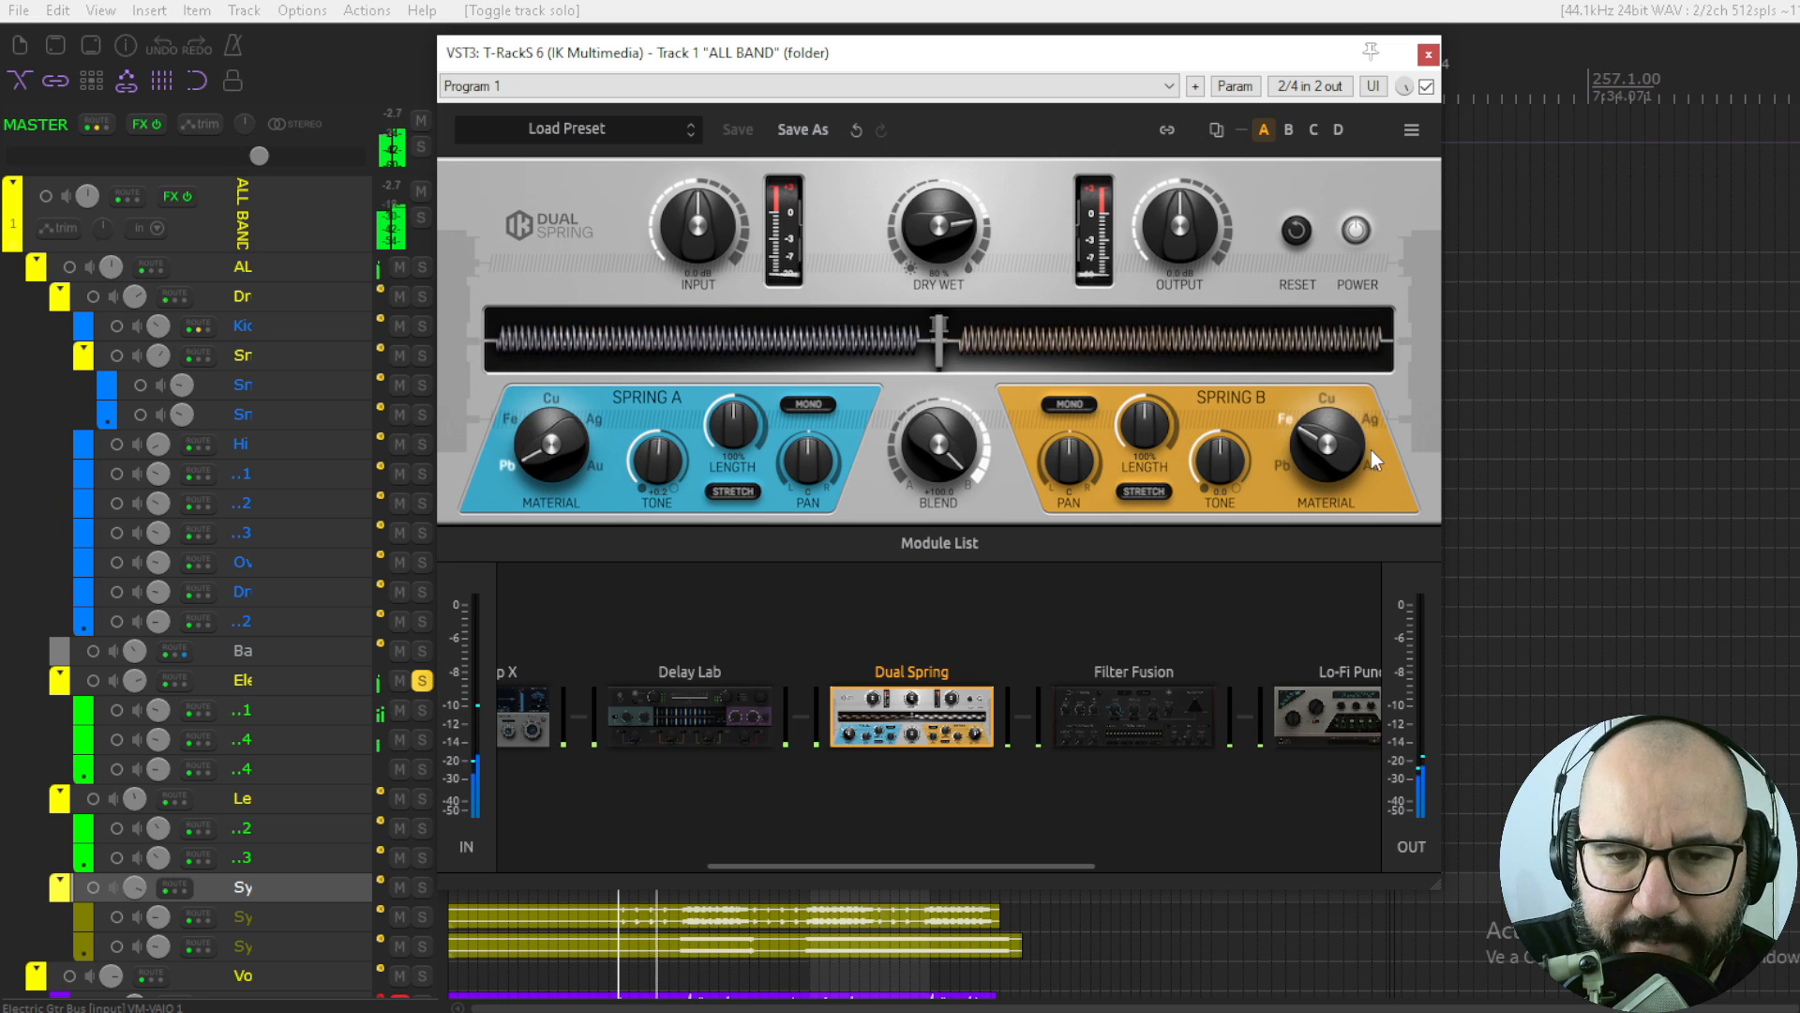
pyautogui.moveTo(1337, 446); pyautogui.dragTo(1341, 394)
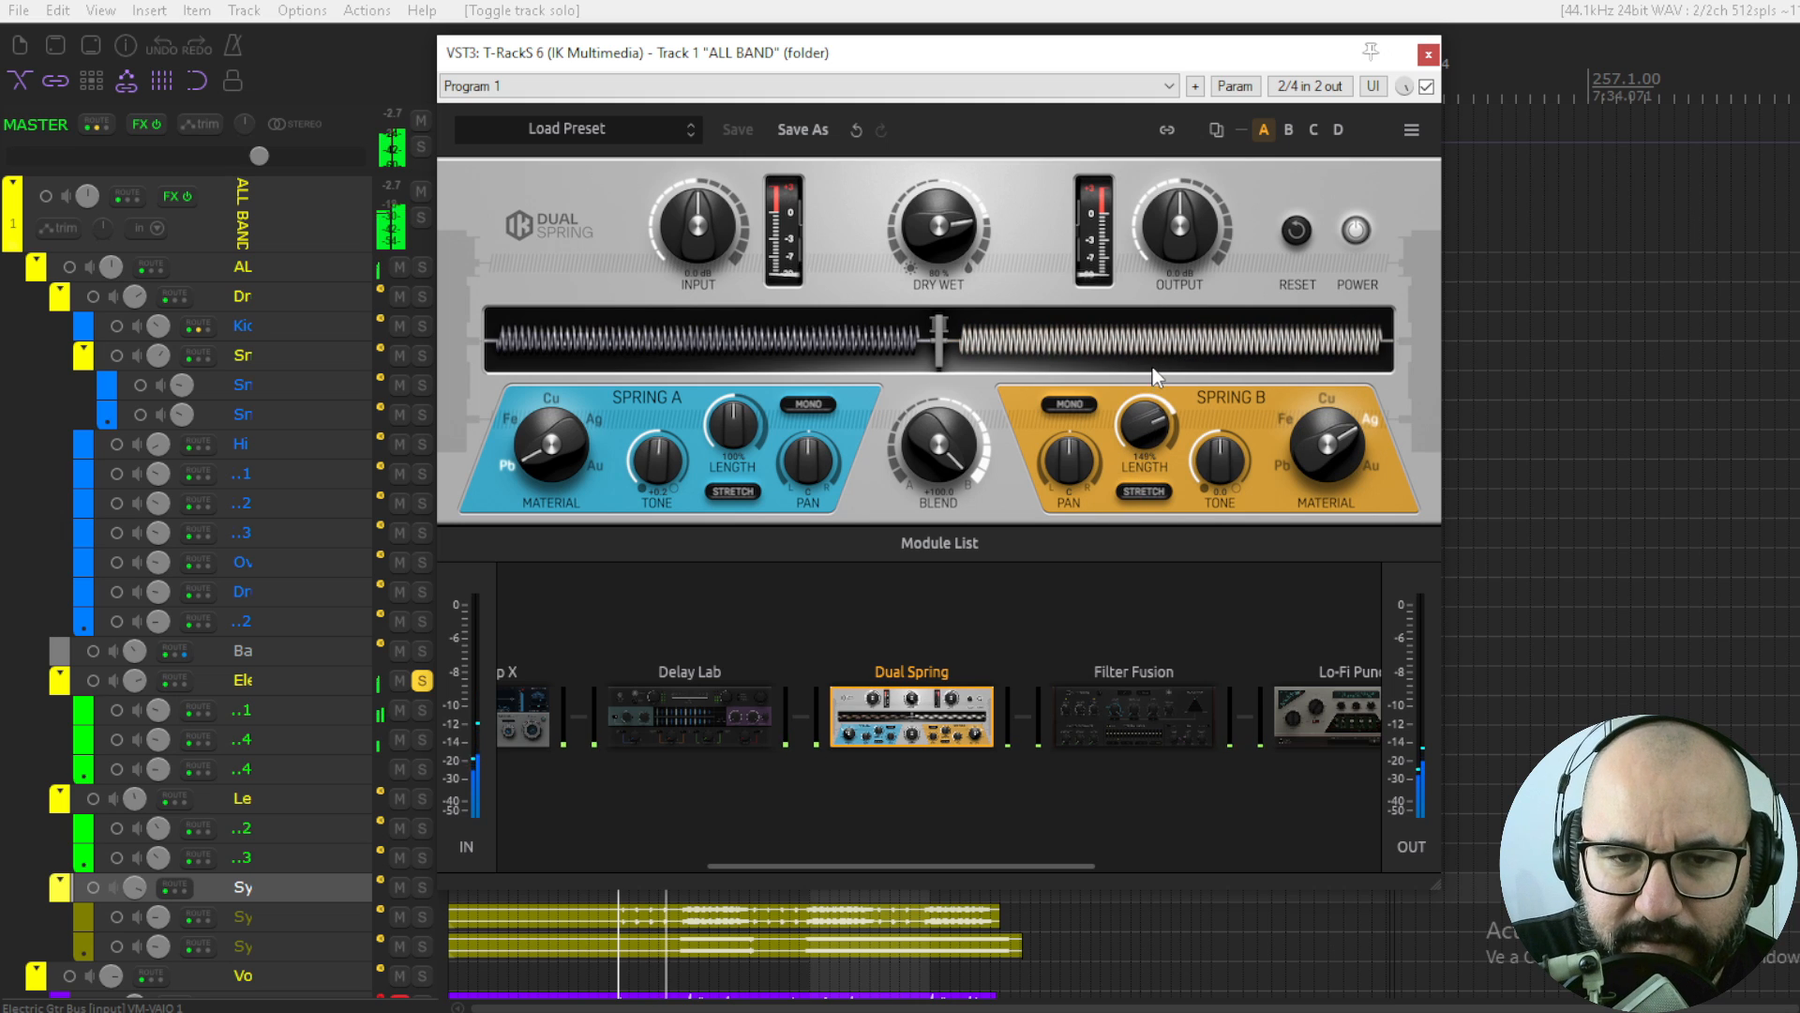
# - Try shorter and longer Length settings on Spring B, leave it lengthened and raise its Tone
pyautogui.moveTo(1144, 448); pyautogui.dragTo(1122, 617)
pyautogui.moveTo(1140, 527); pyautogui.dragTo(1166, 365)
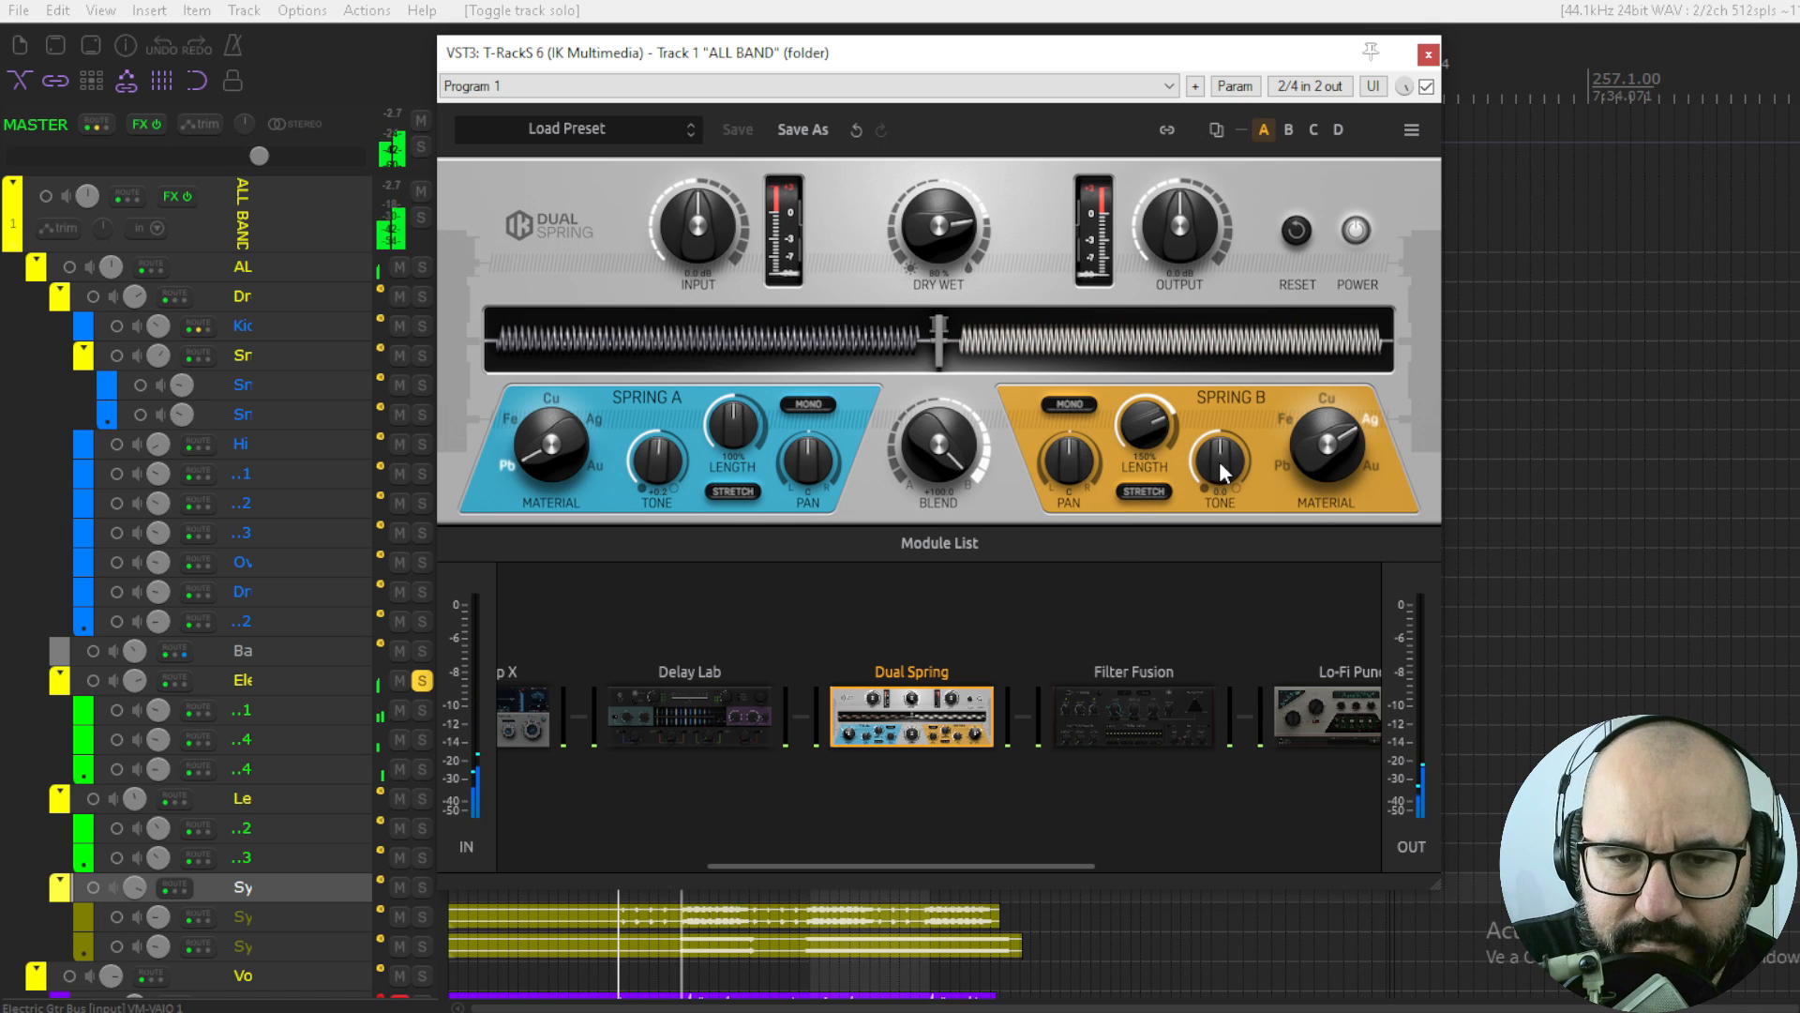
pyautogui.moveTo(1219, 459); pyautogui.dragTo(1224, 414)
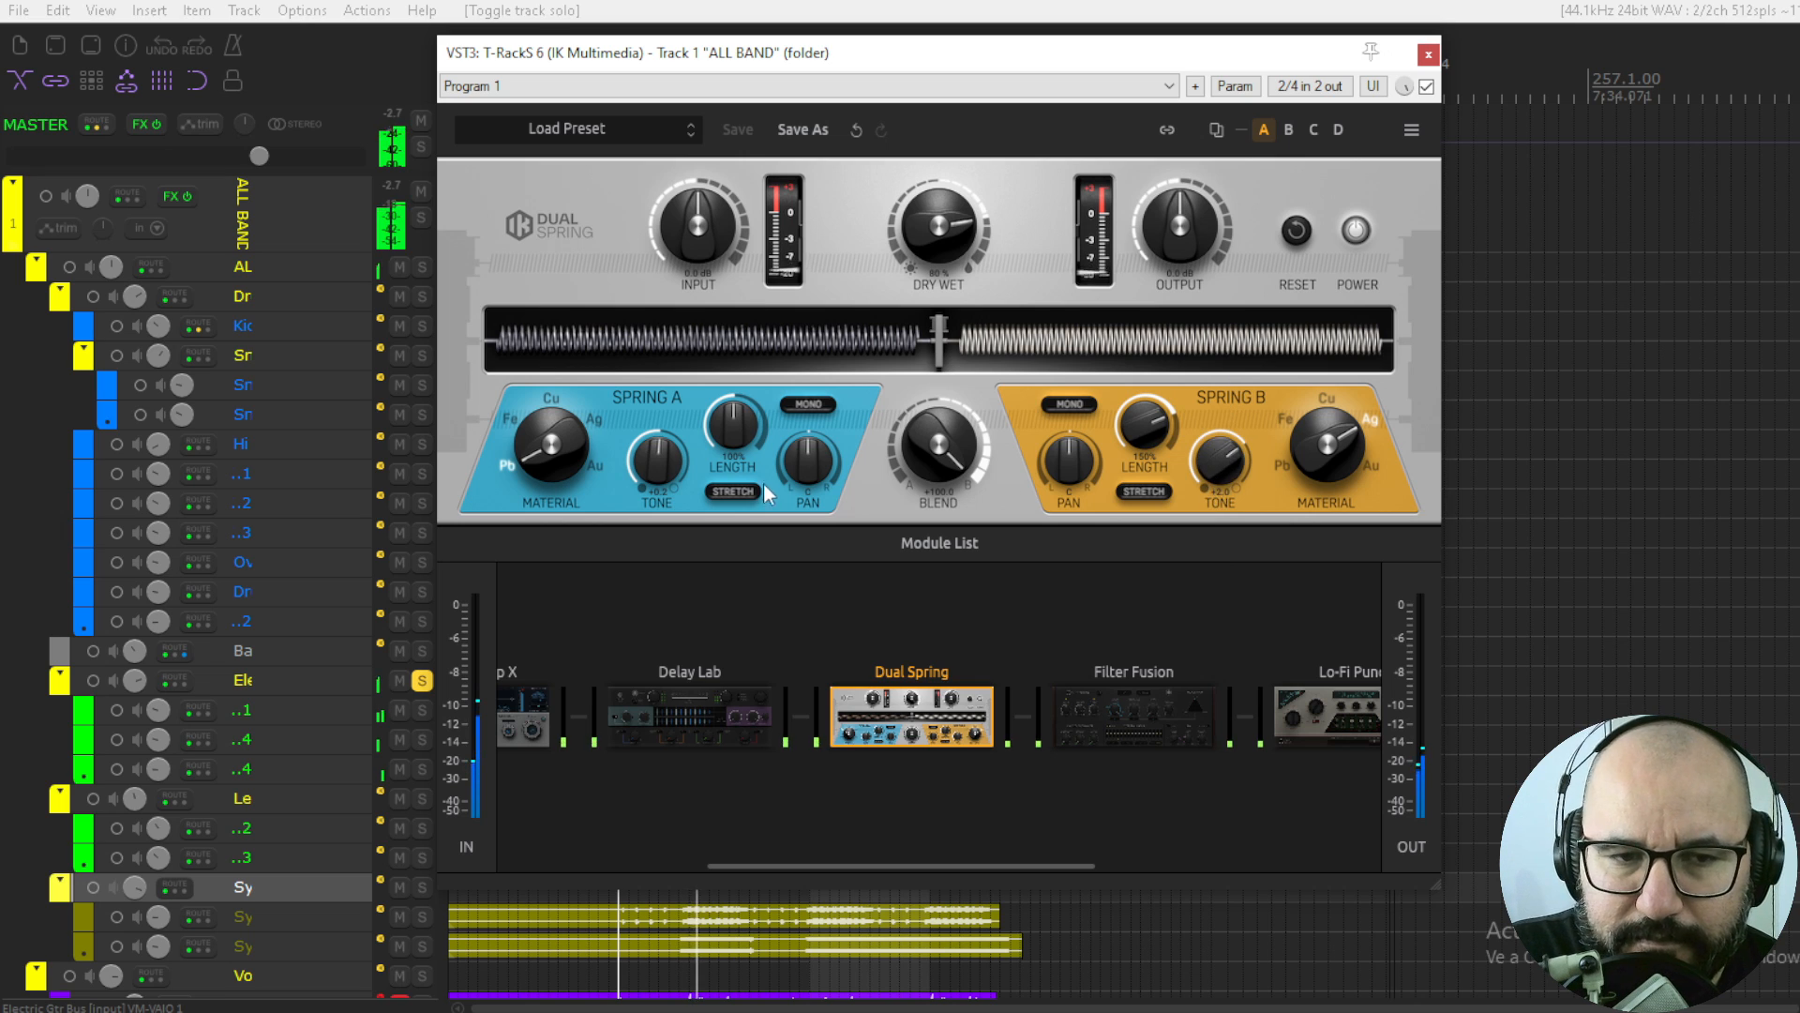
# - Lower Spring A's Tone, lengthen the spring slightly and pan it fully left
pyautogui.moveTo(656, 462); pyautogui.dragTo(651, 532)
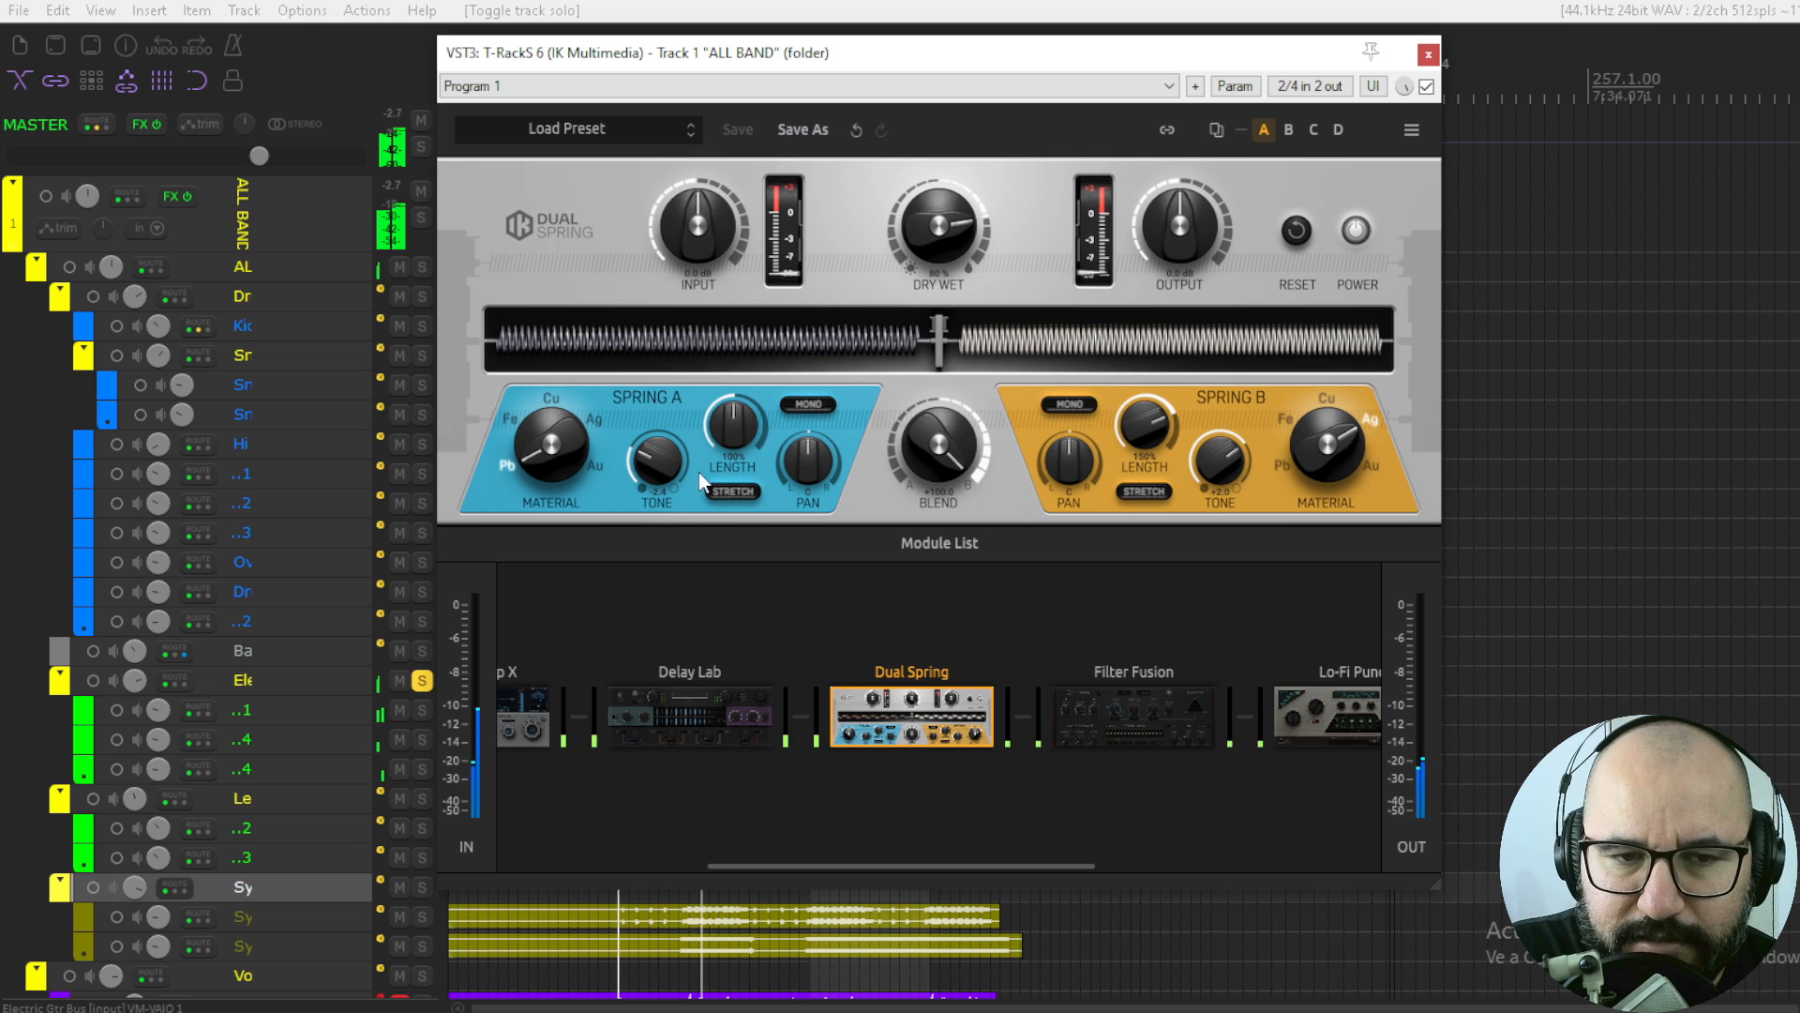
pyautogui.moveTo(735, 424); pyautogui.dragTo(736, 411)
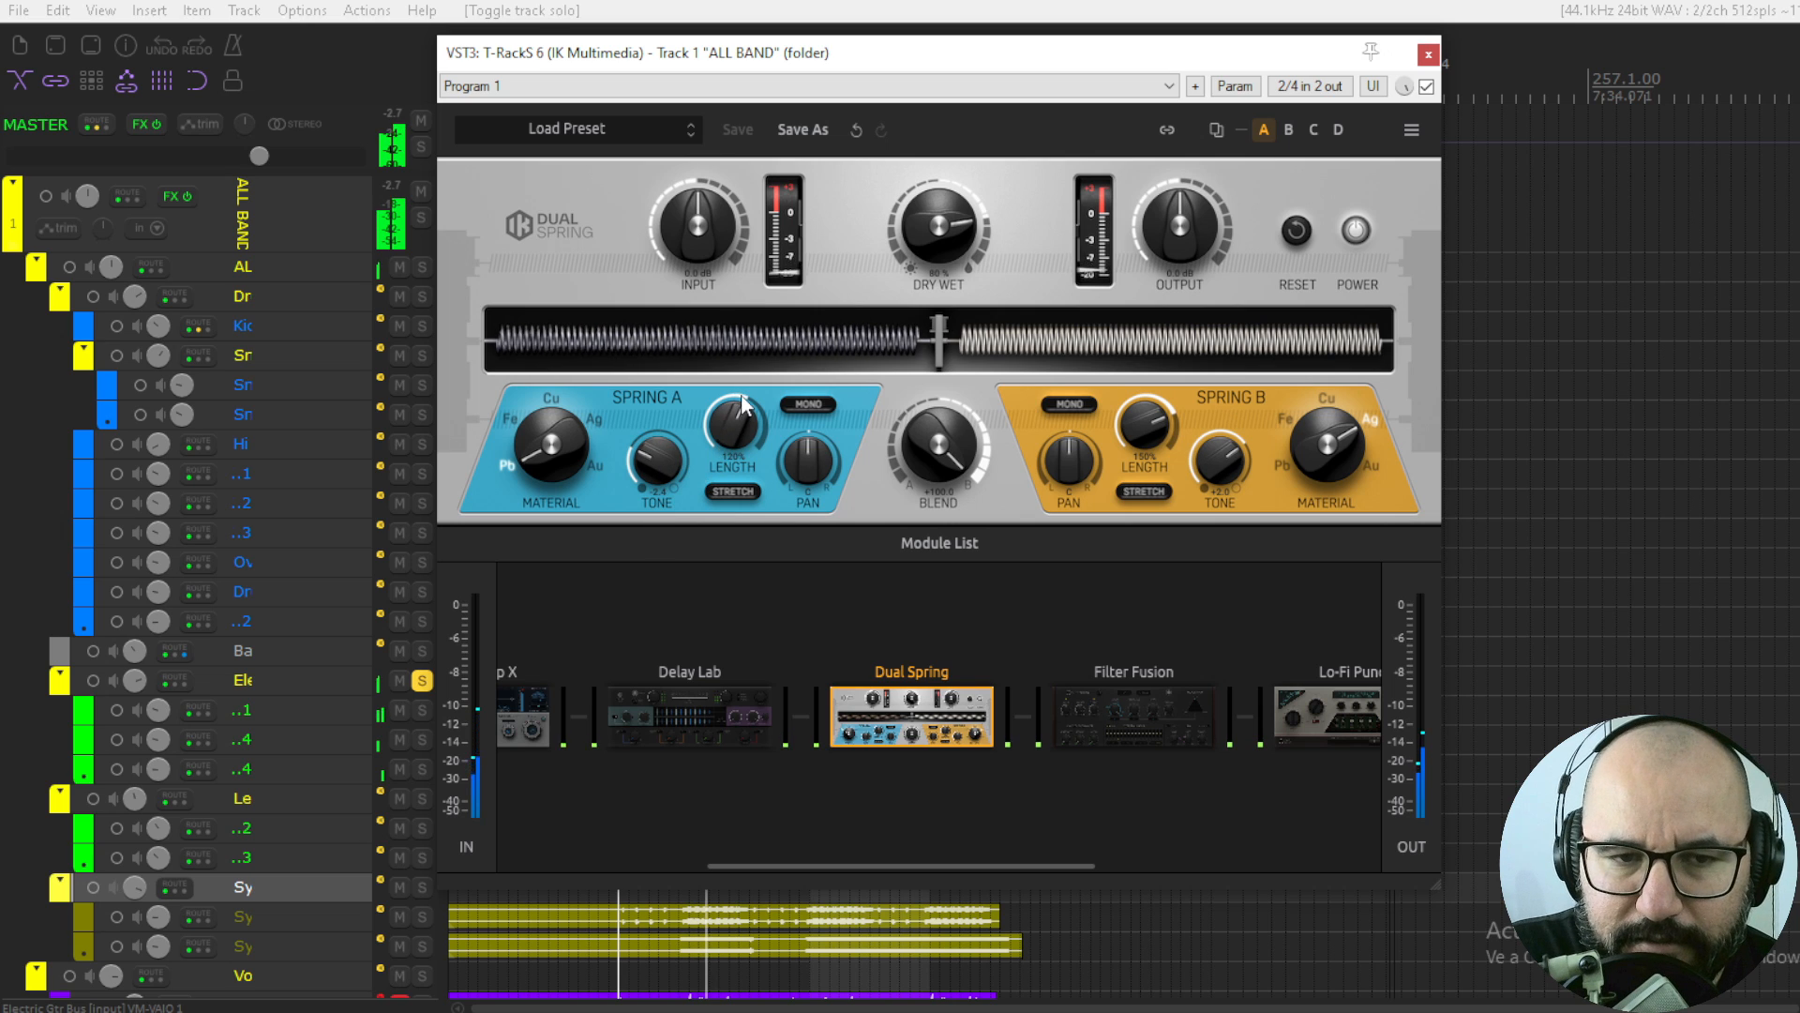
pyautogui.moveTo(805, 458); pyautogui.dragTo(807, 633)
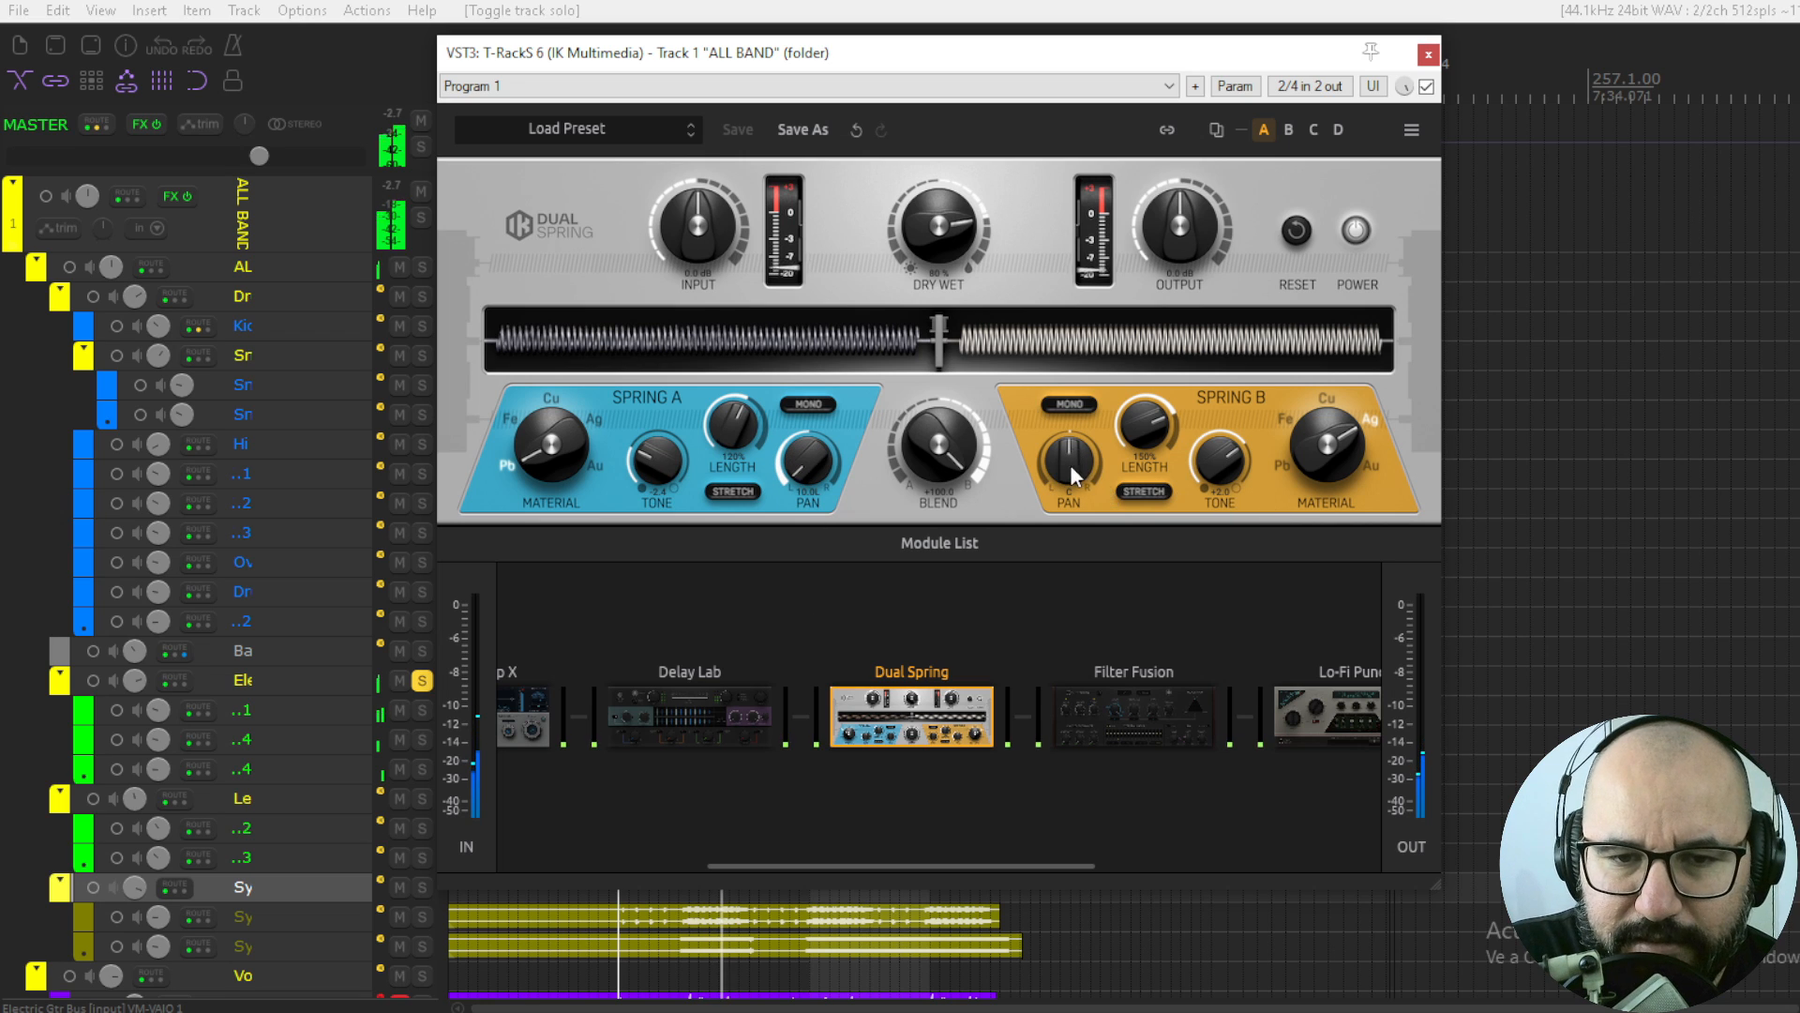
# - Try Spring B's Pan at both sides, leave it fully right and bring the Blend back near centre
pyautogui.moveTo(1071, 464); pyautogui.dragTo(1077, 319)
pyautogui.moveTo(1076, 435); pyautogui.dragTo(1084, 802)
pyautogui.moveTo(1067, 473); pyautogui.dragTo(1075, 305)
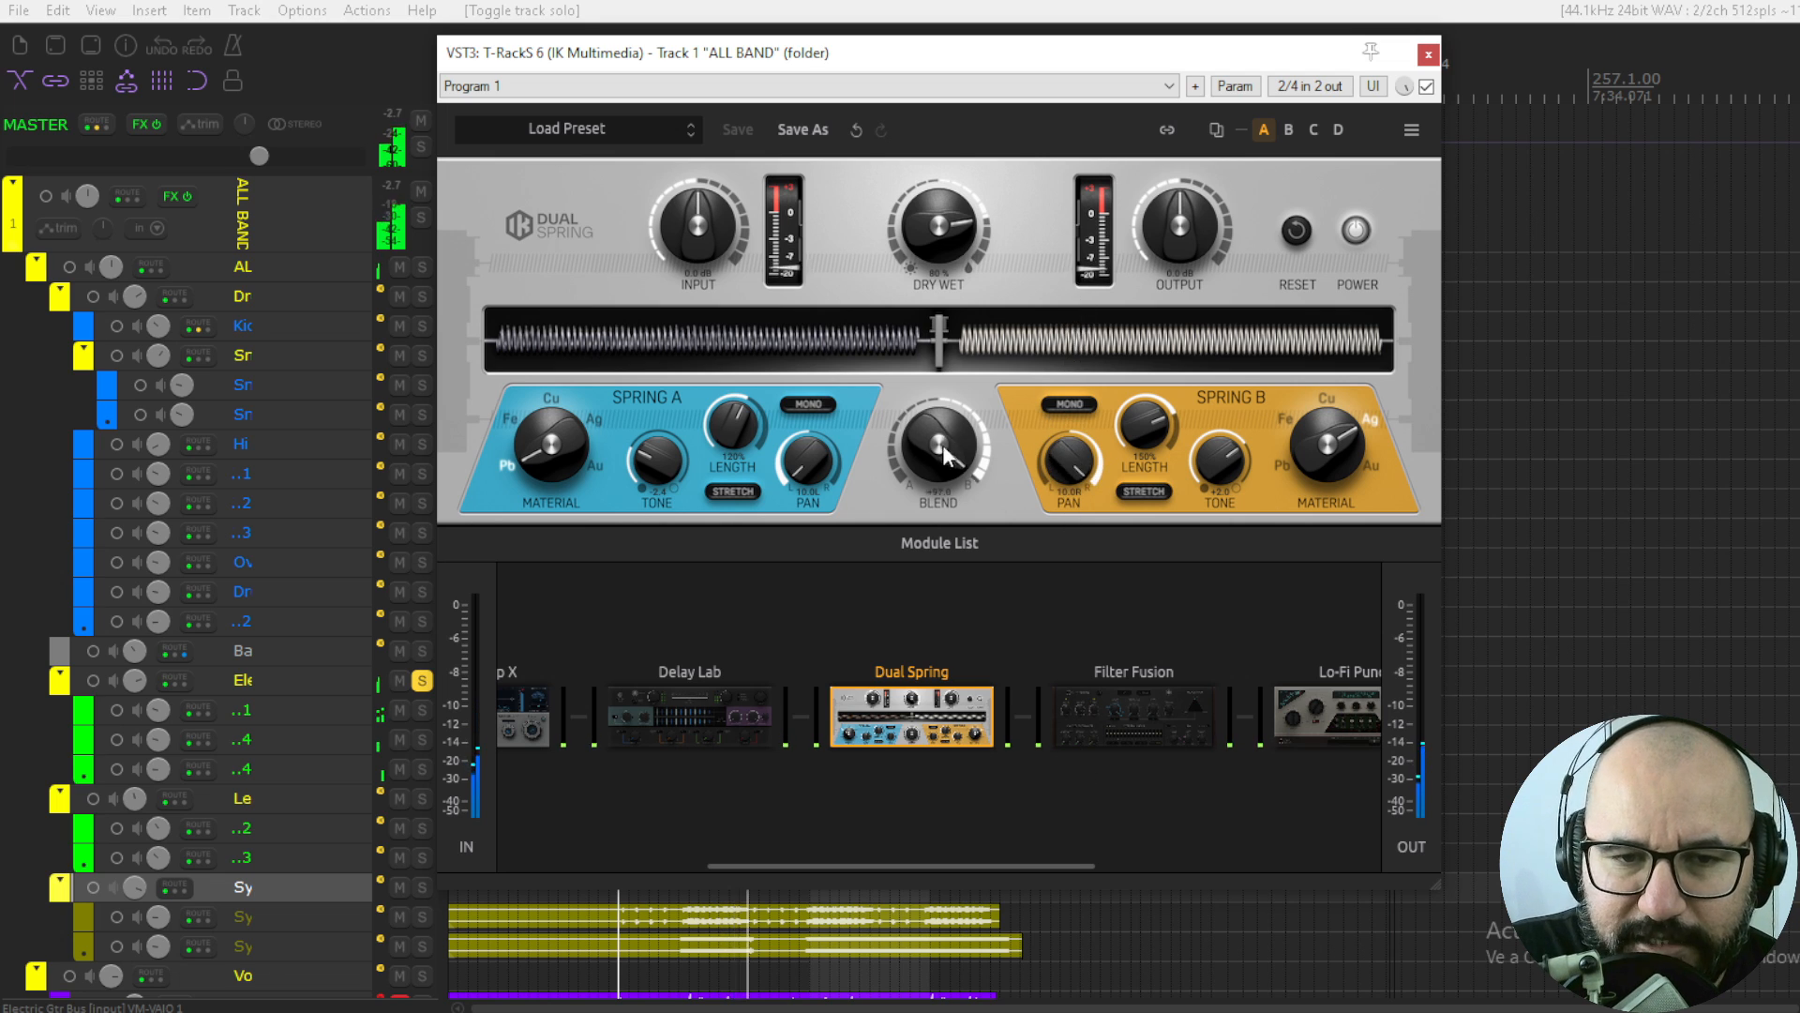
pyautogui.moveTo(942, 444); pyautogui.dragTo(925, 598)
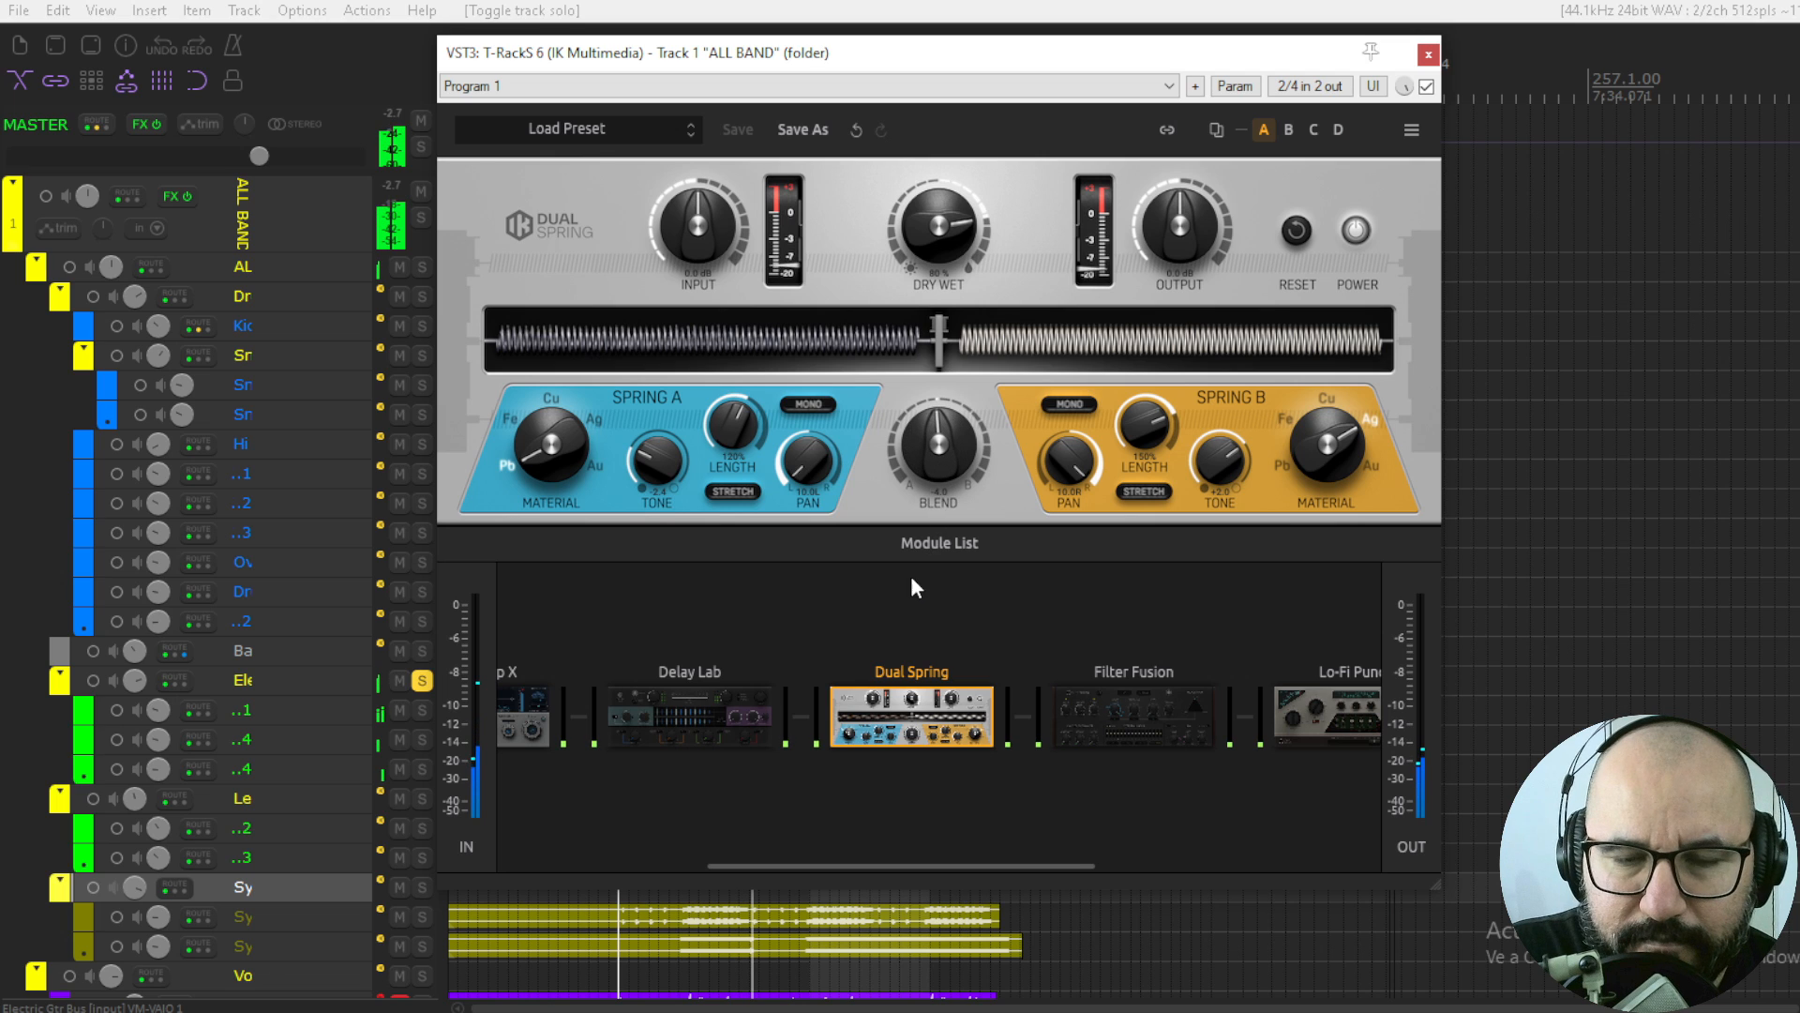
# - Restart playback and compare the guitars with T-RackS 6 bypassed and active
pyautogui.press('space')
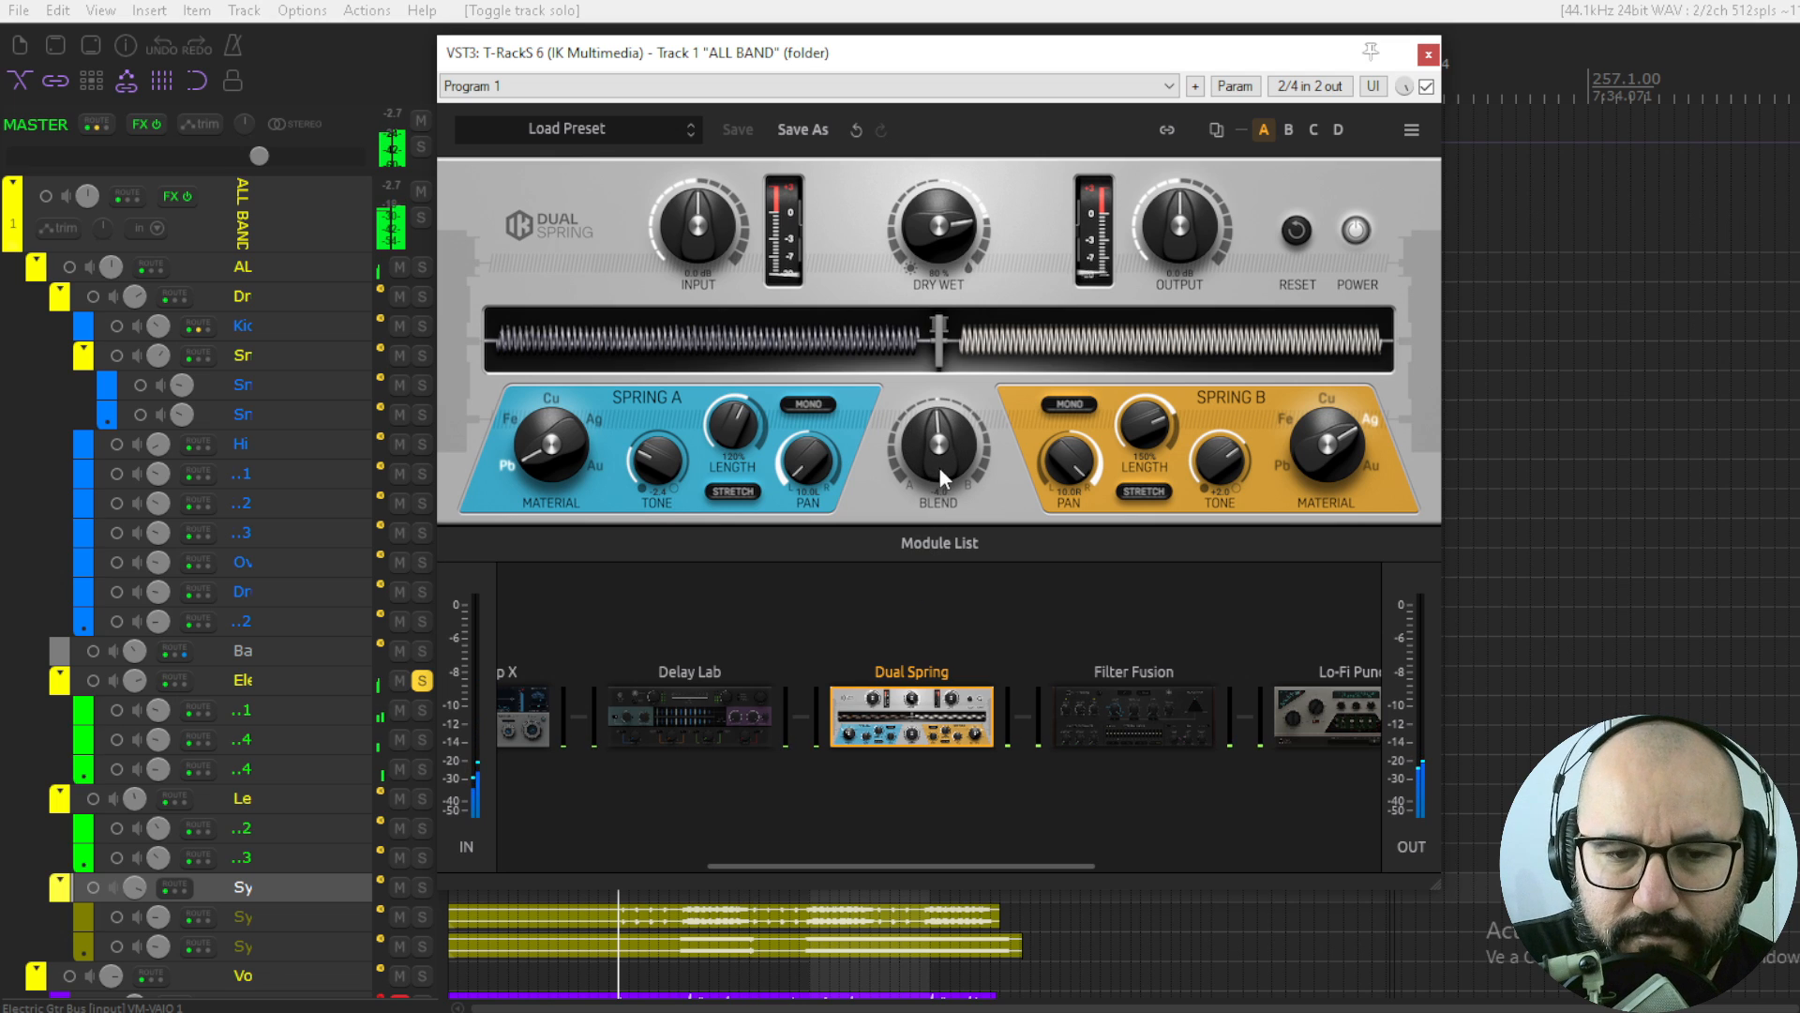
pyautogui.press('space')
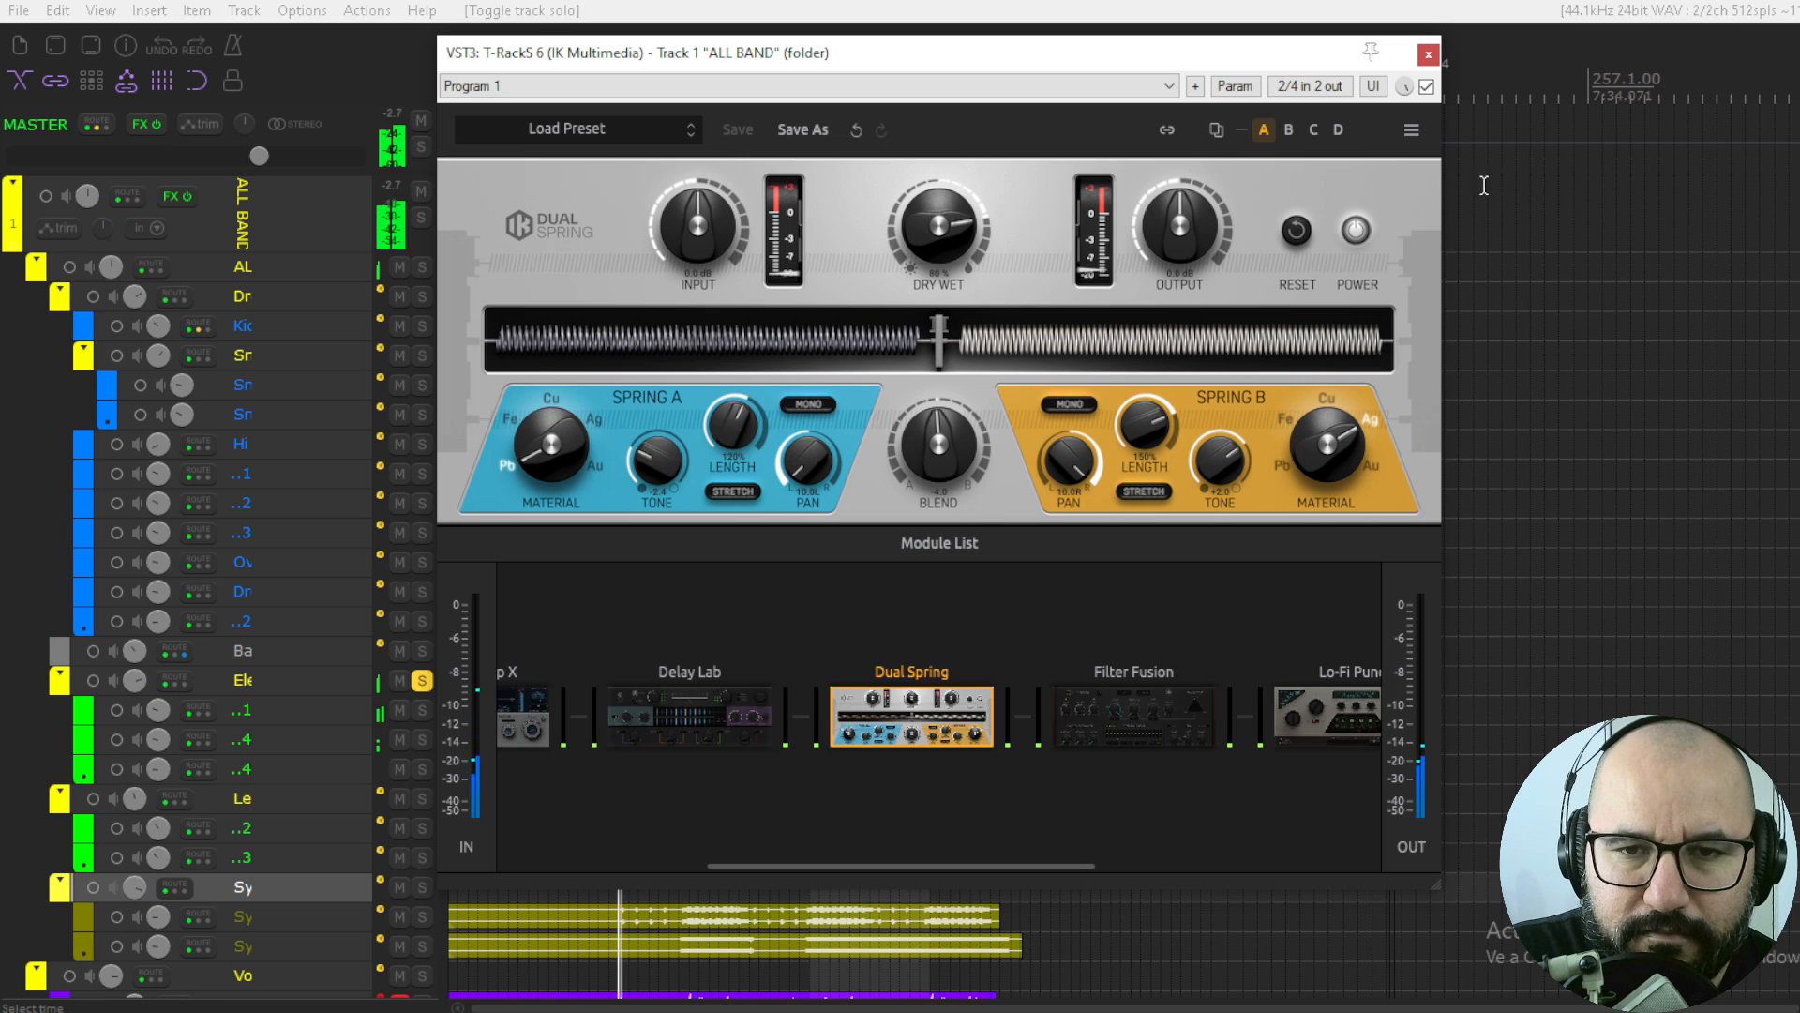
pyautogui.click(1426, 86)
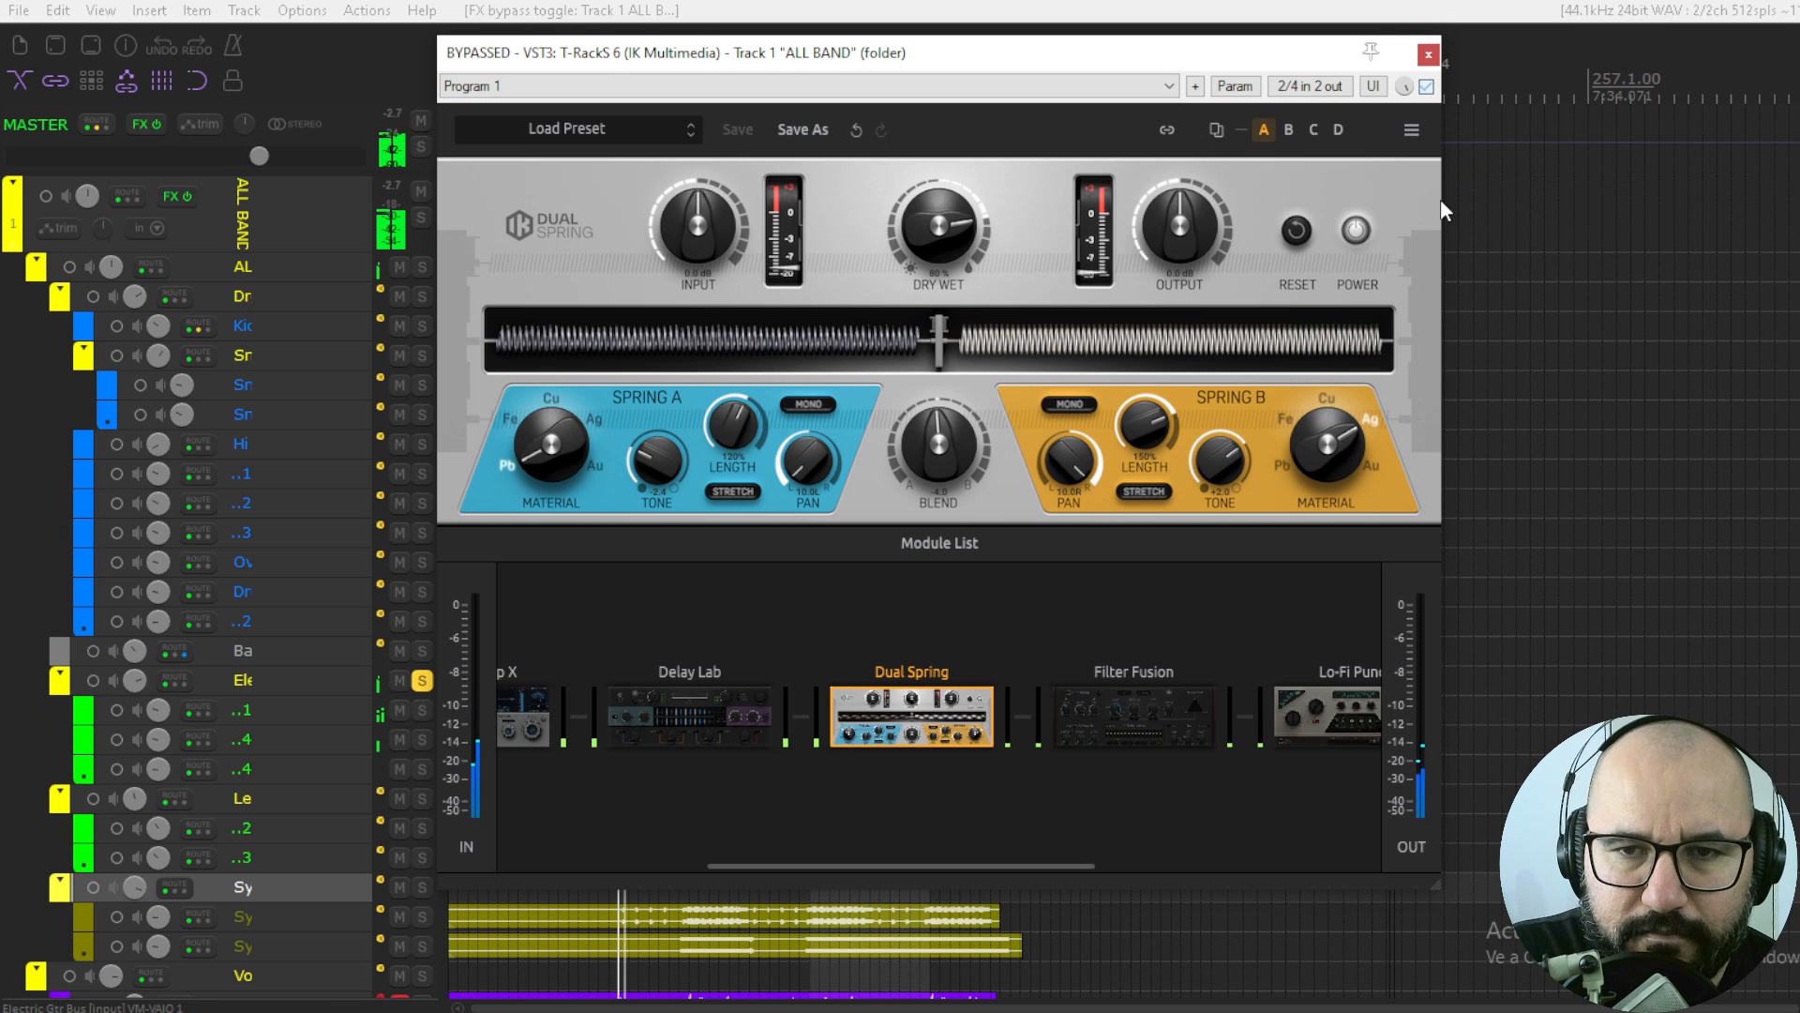
pyautogui.click(1427, 87)
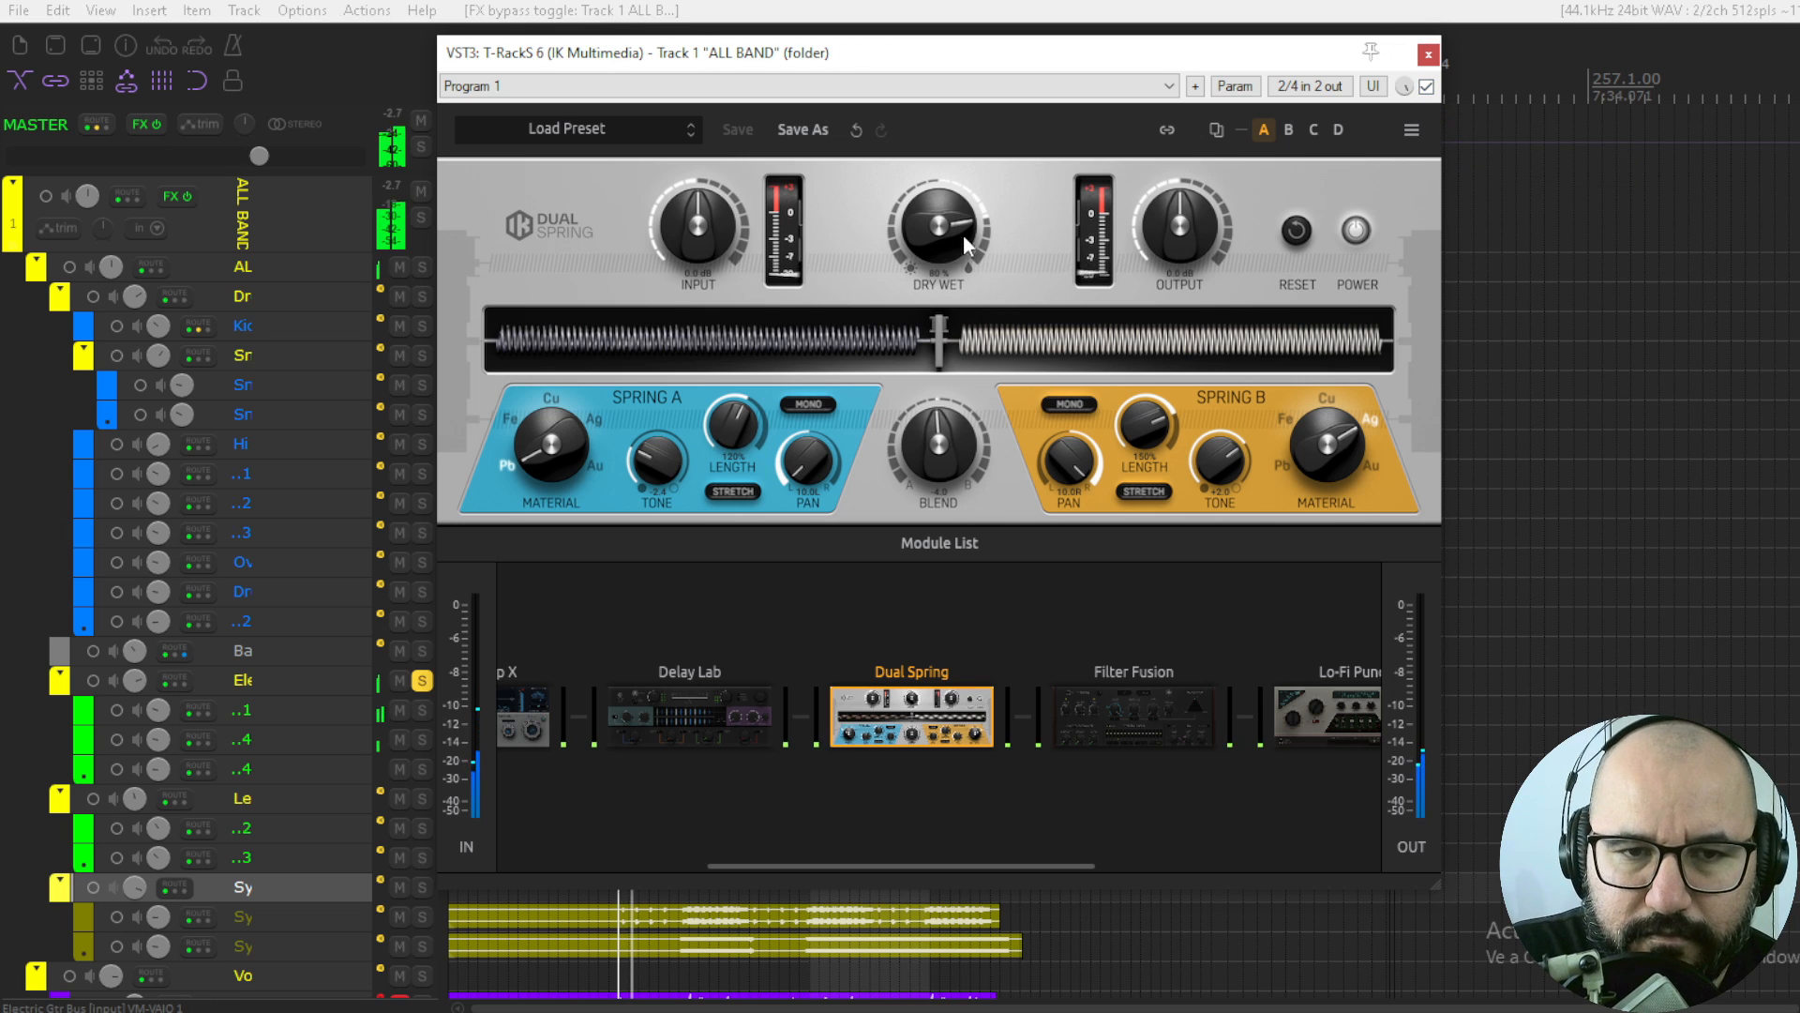
# - Test Dual Spring's Dry/Wet at fully dry, and set it to about a quarter wet
pyautogui.moveTo(964, 234); pyautogui.dragTo(904, 587)
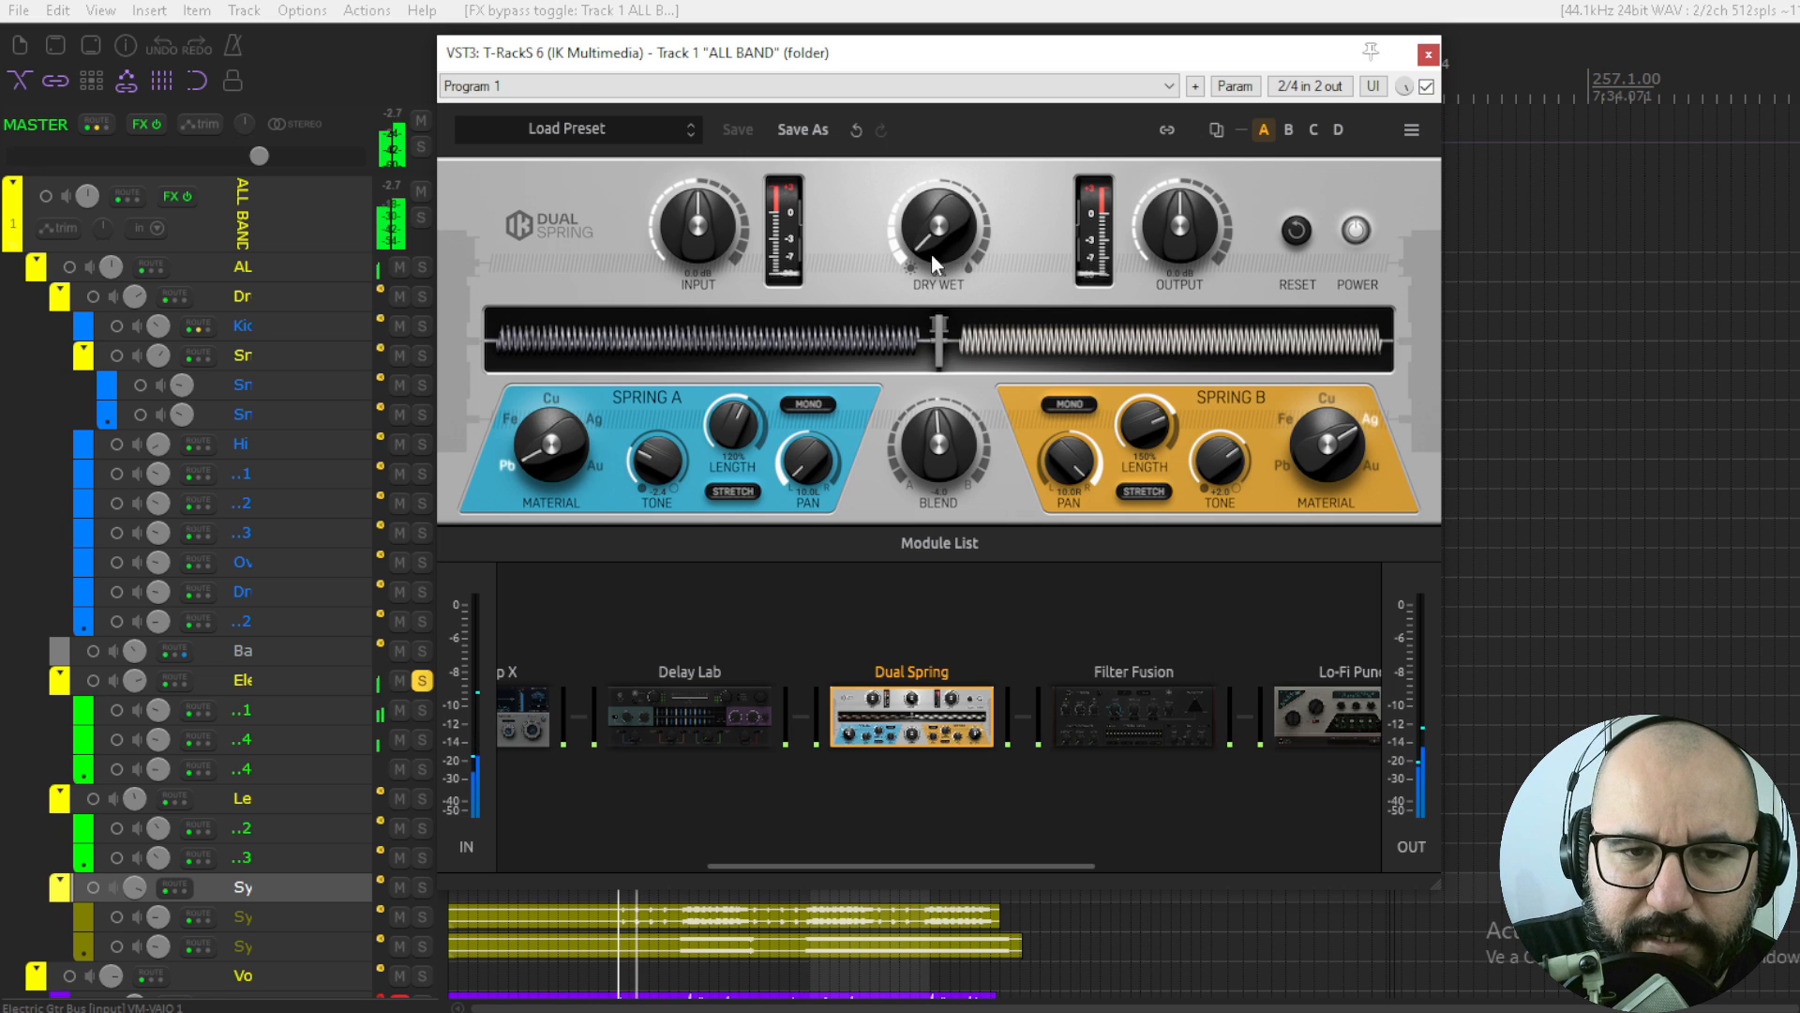
pyautogui.moveTo(932, 253); pyautogui.dragTo(949, 167)
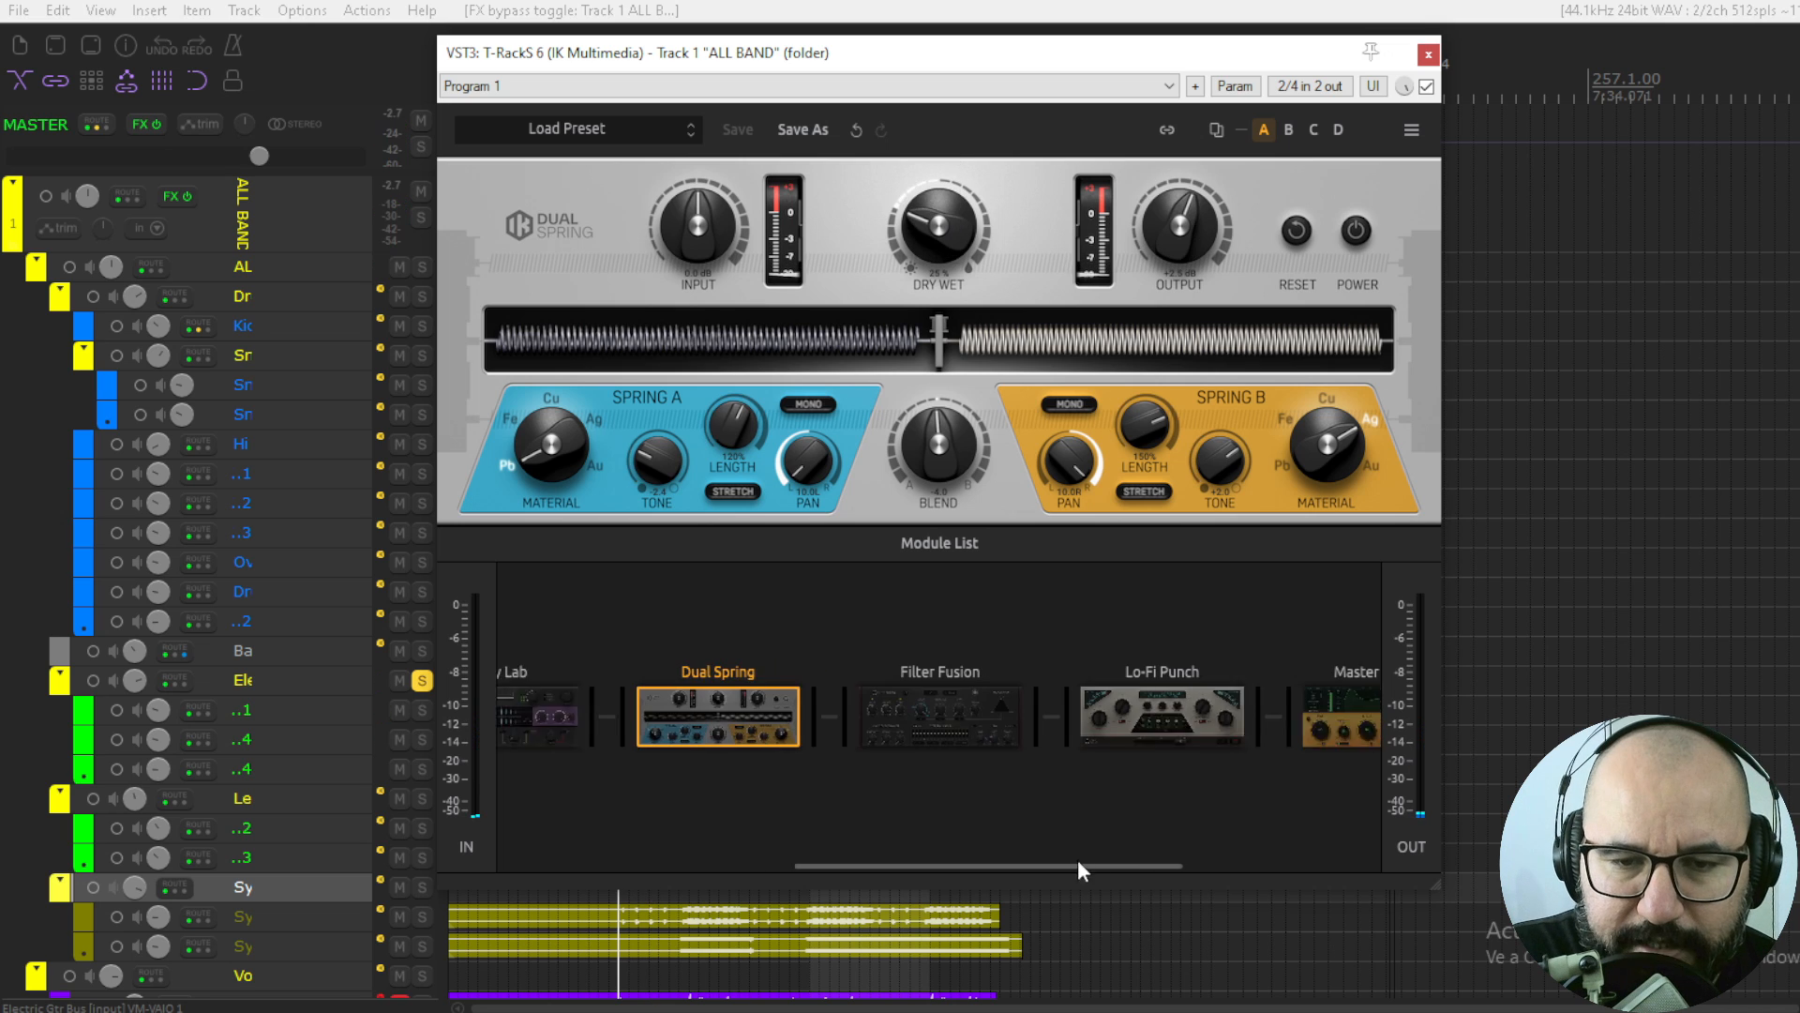
# - Open the Filter Fusion module from the chain and review its filter types, keeping LP
pyautogui.moveTo(1077, 864); pyautogui.dragTo(1139, 864)
pyautogui.click(805, 710)
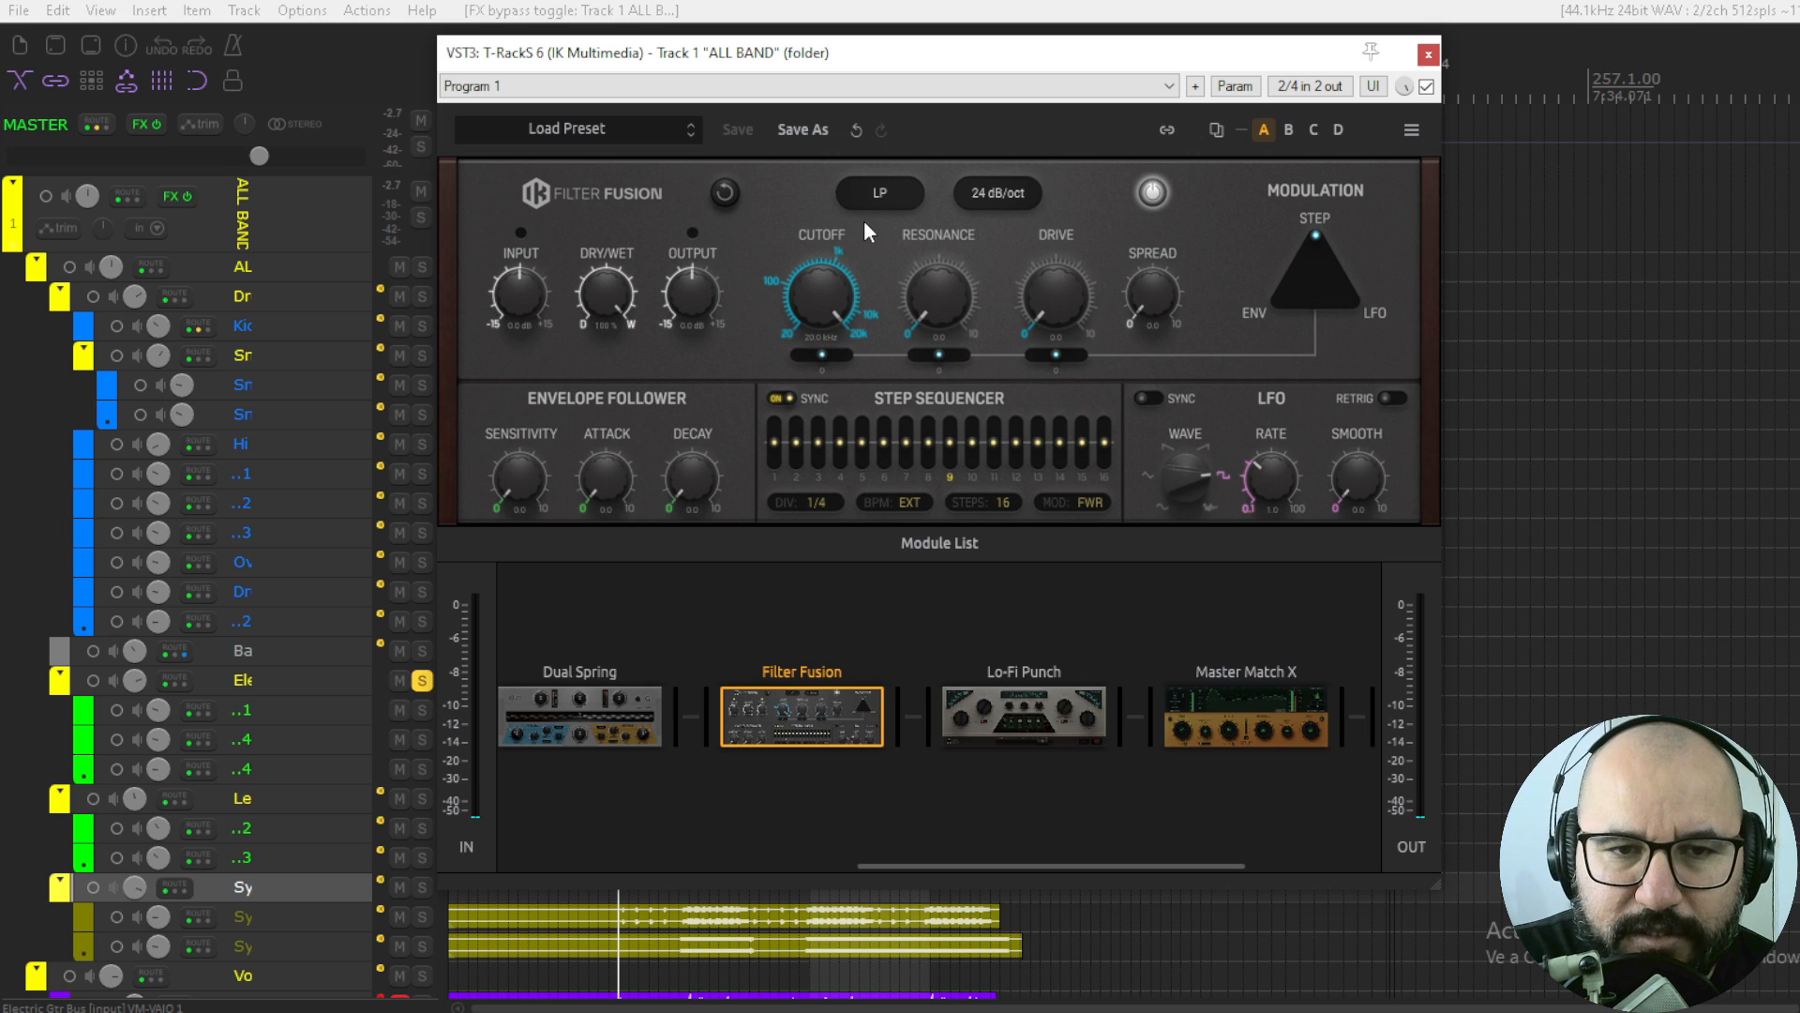
pyautogui.click(882, 195)
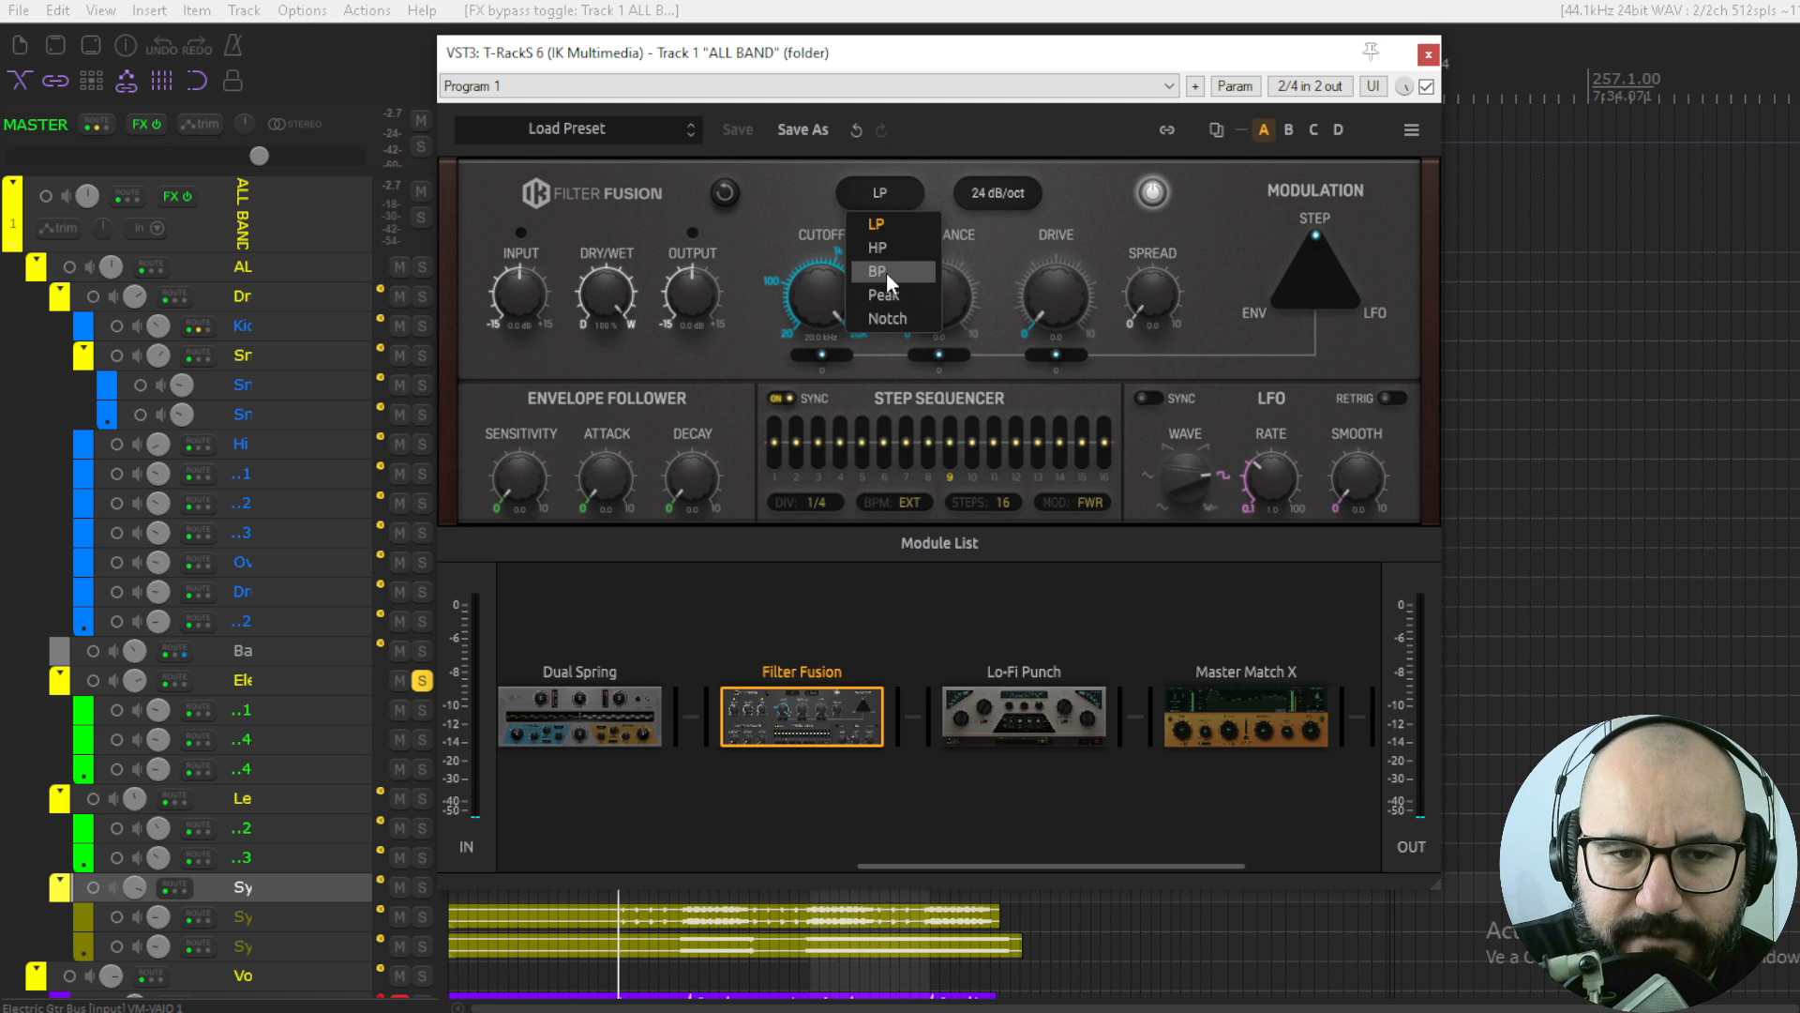
pyautogui.click(782, 194)
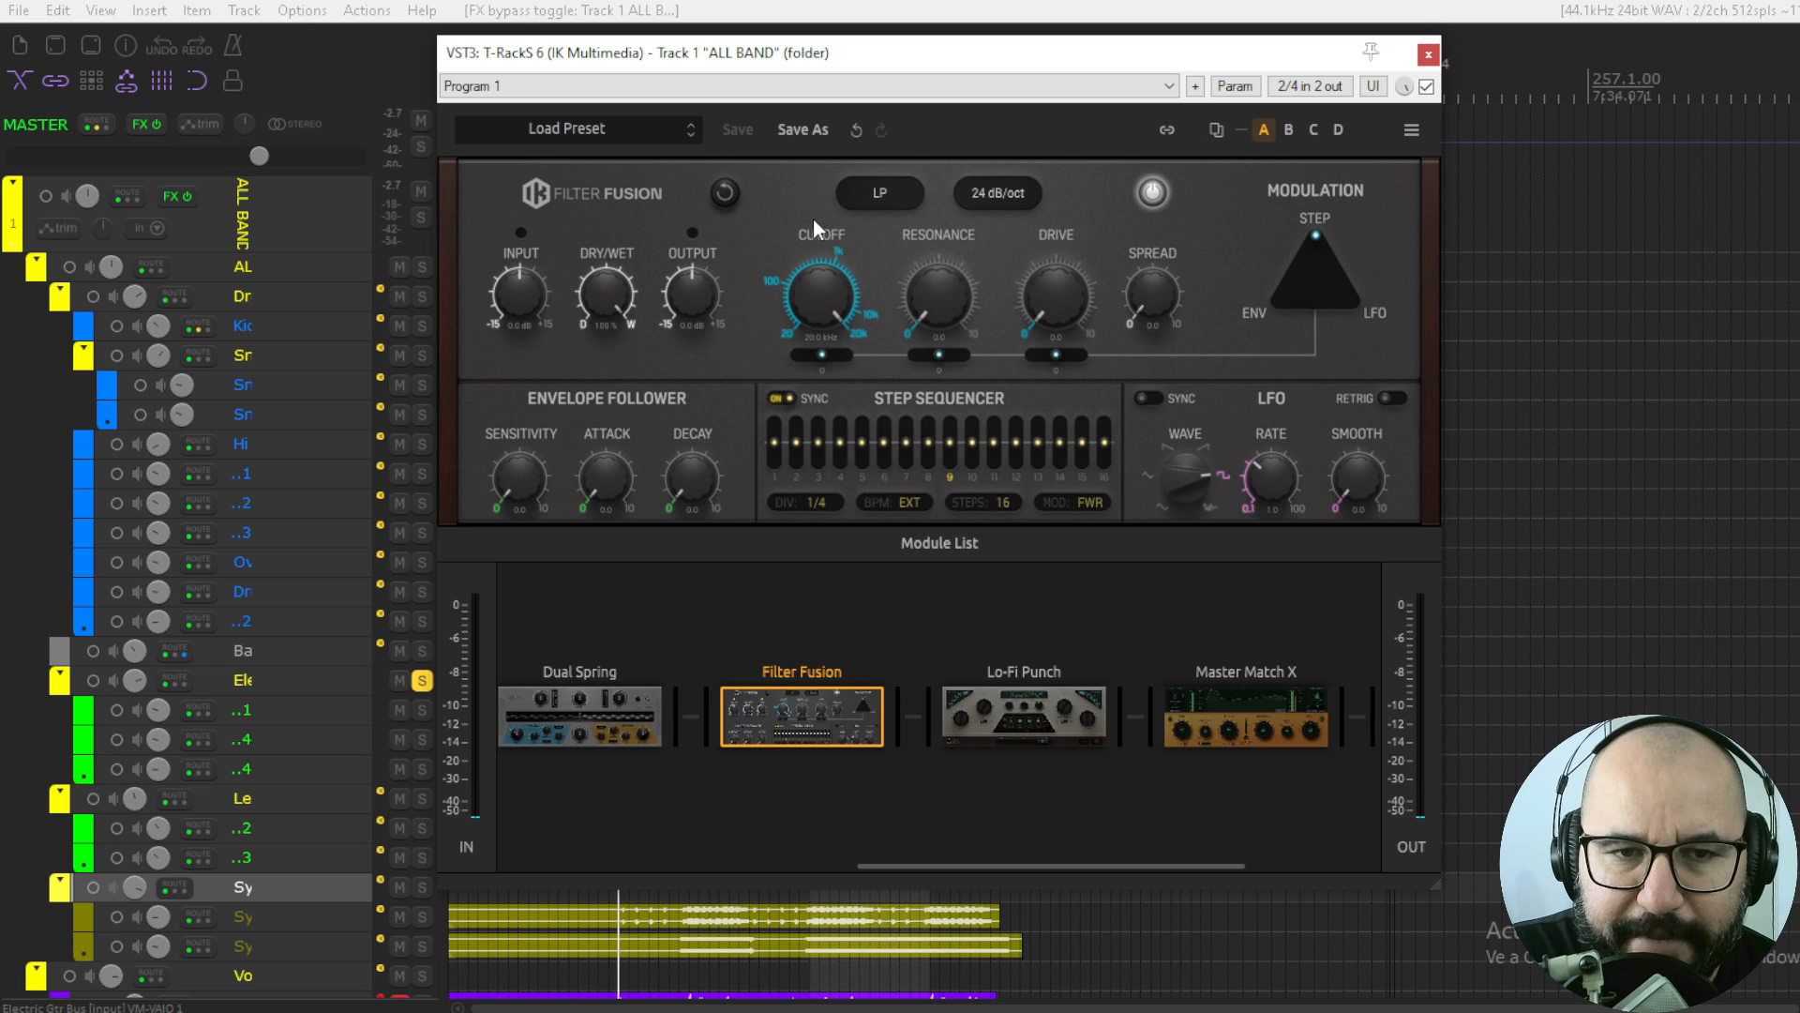
# - Try Filter Fusion's modulation source at LFO, and return it fully to Step
pyautogui.moveTo(849, 312)
pyautogui.mouseDown()
pyautogui.moveTo(820, 448)
pyautogui.moveTo(823, 328)
pyautogui.mouseUp()
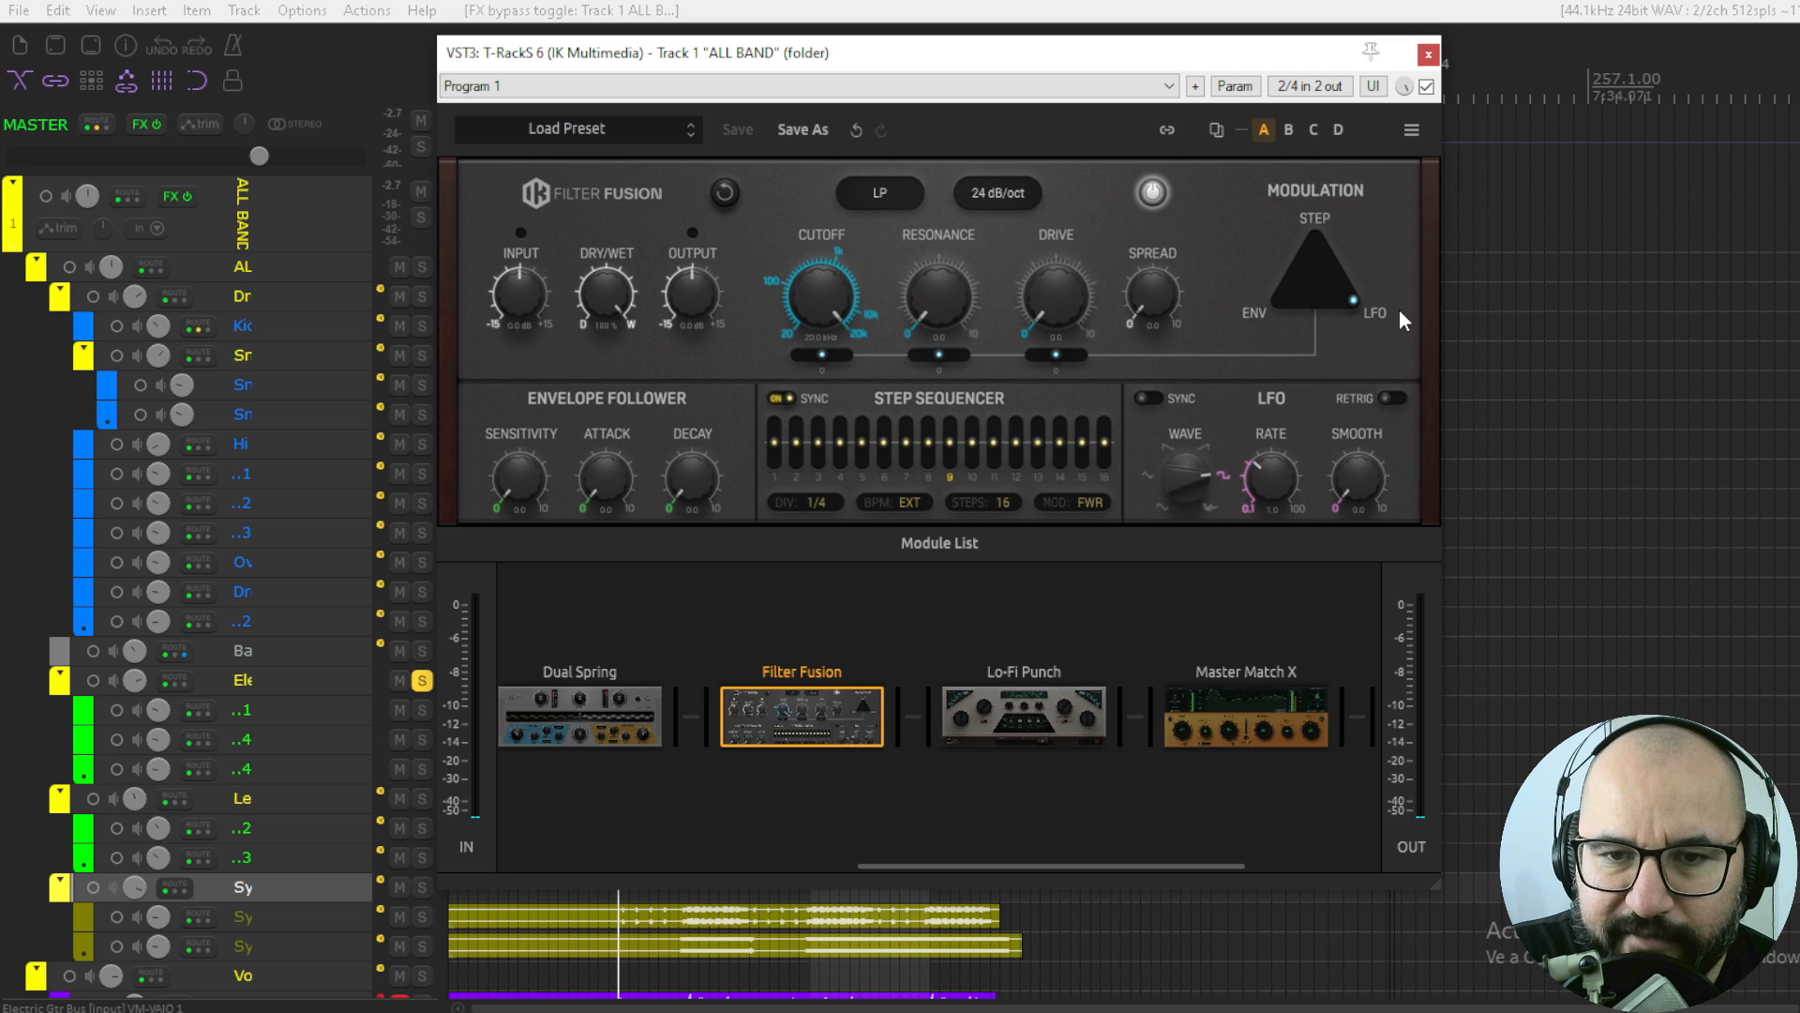
pyautogui.moveTo(1399, 311); pyautogui.dragTo(1360, 163)
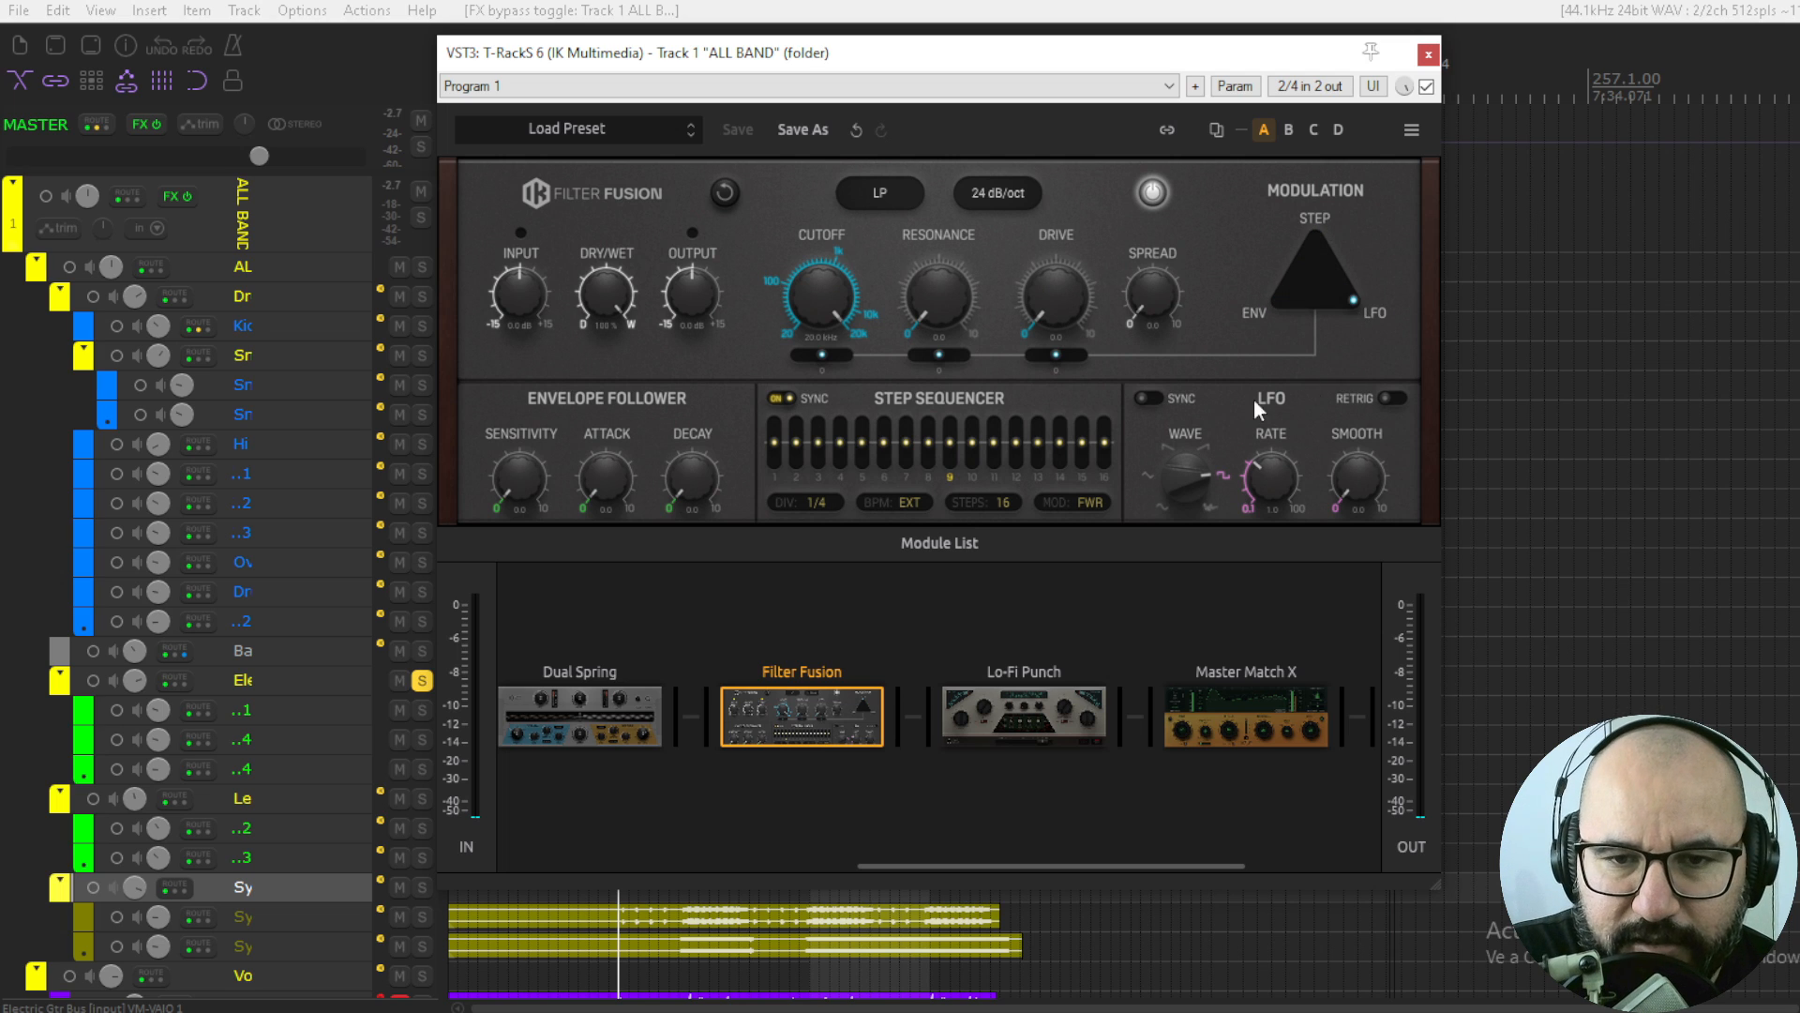
pyautogui.moveTo(1311, 302); pyautogui.dragTo(1316, 232)
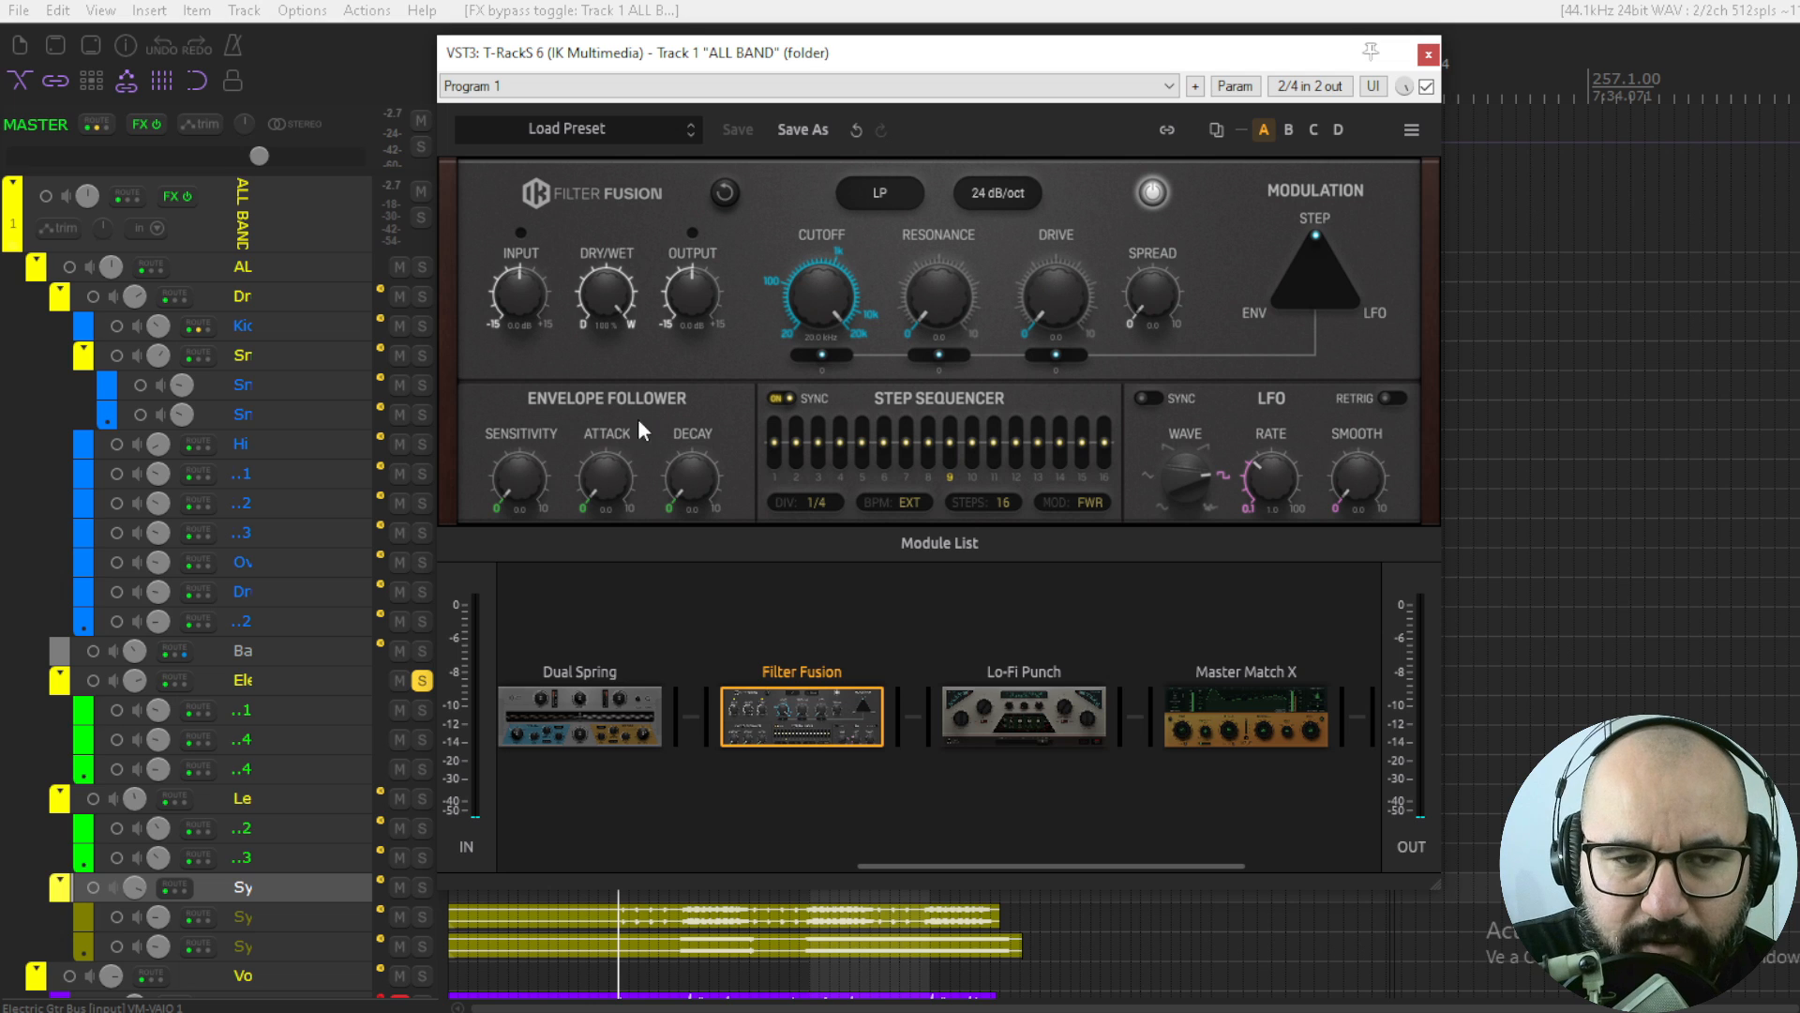
# - Try the step sequencer's Sync switch and step 2 control, and select another LFO Wave shape
pyautogui.click(786, 393)
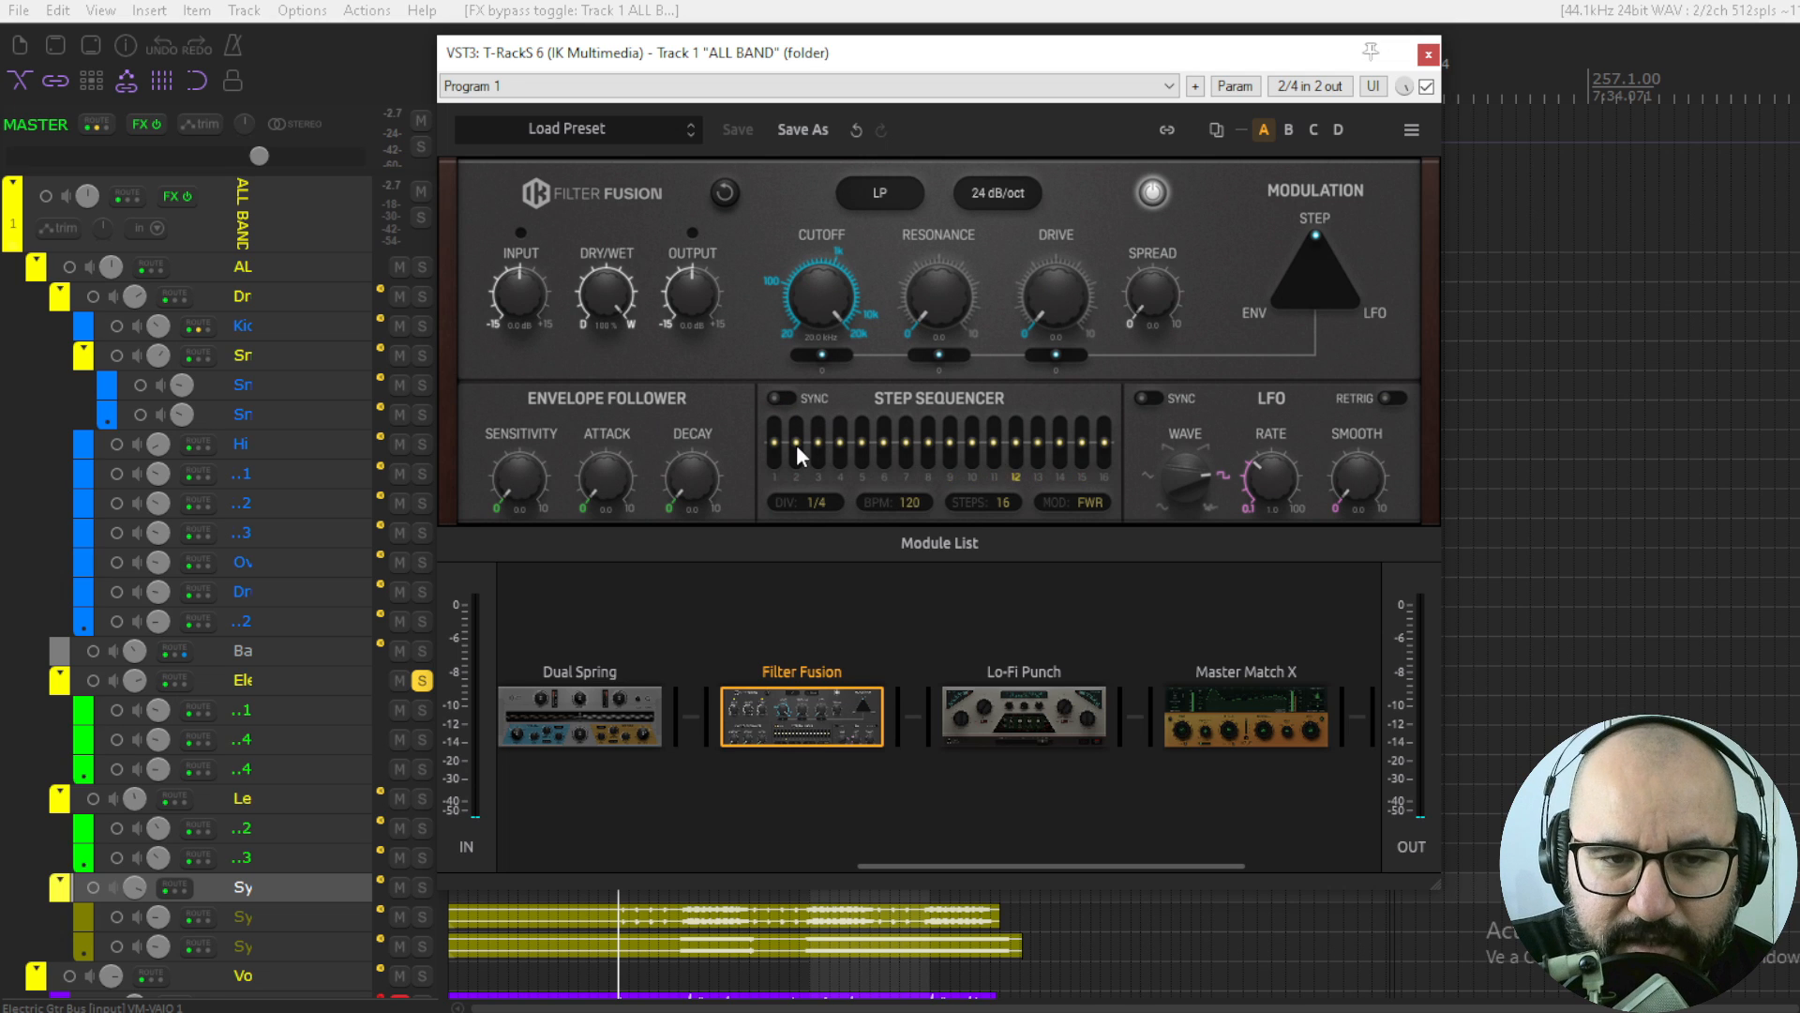
pyautogui.moveTo(796, 444); pyautogui.dragTo(790, 523)
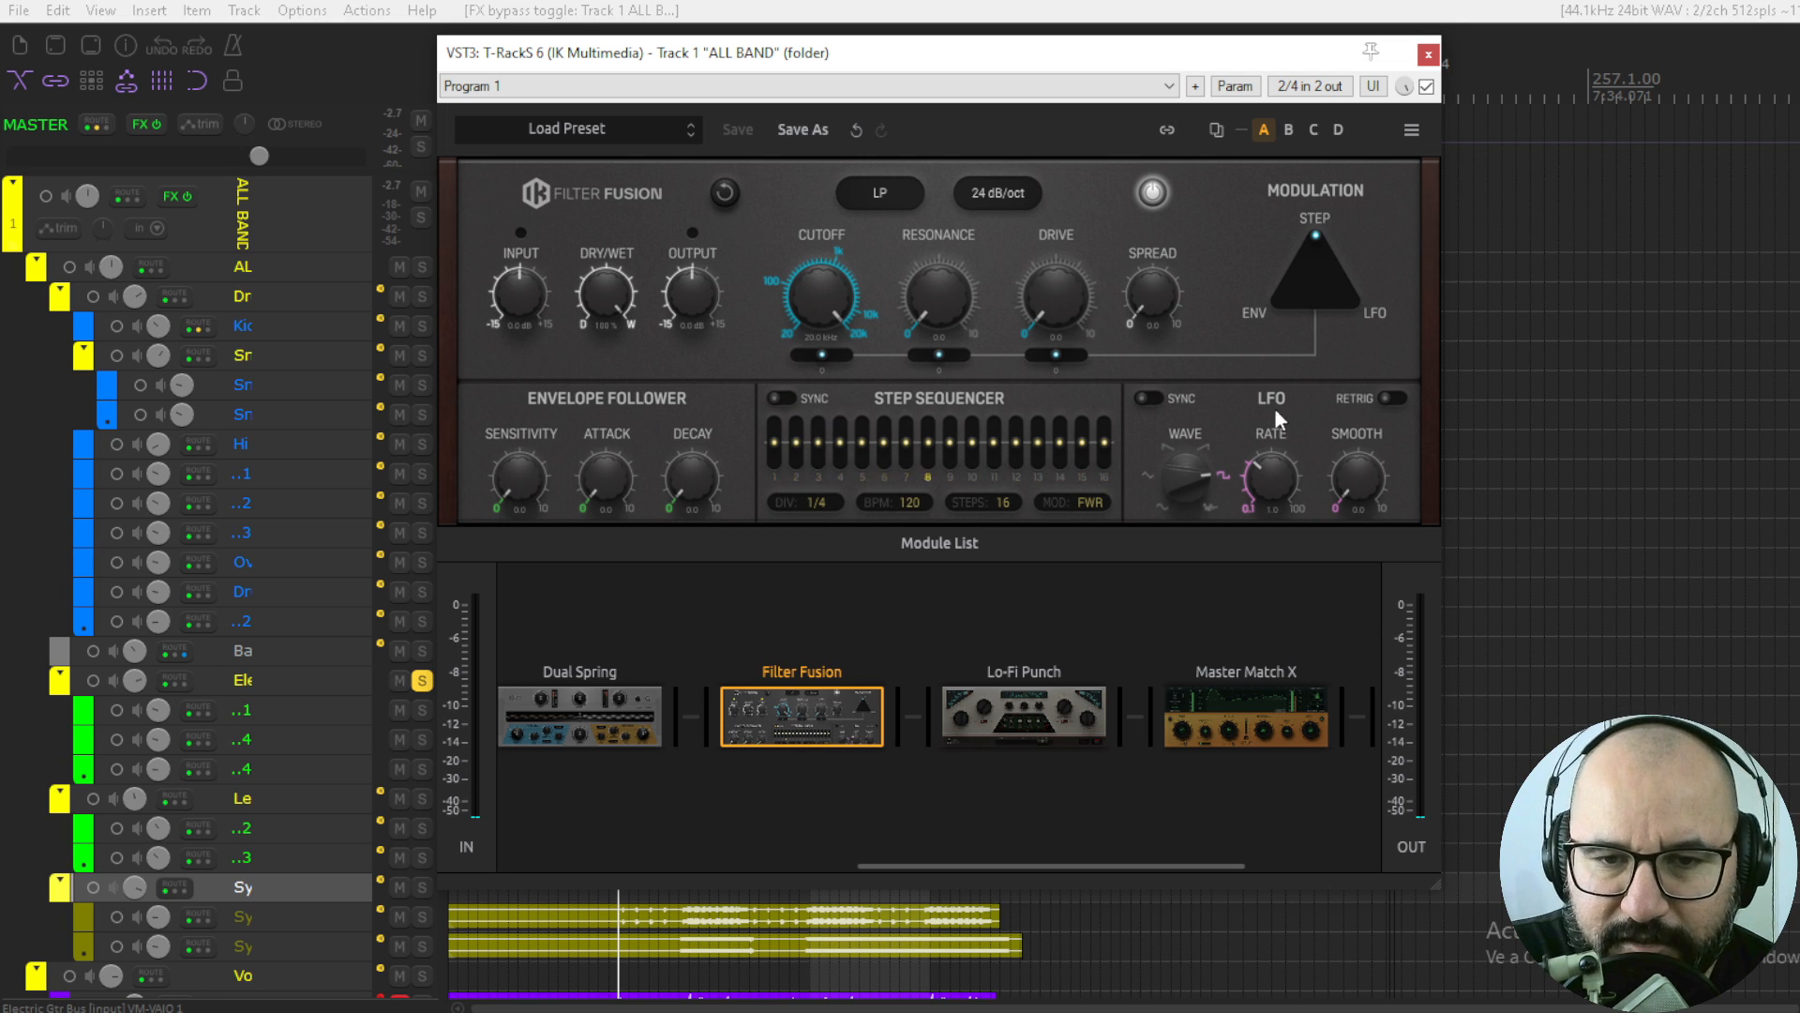
pyautogui.moveTo(1185, 481); pyautogui.dragTo(1169, 563)
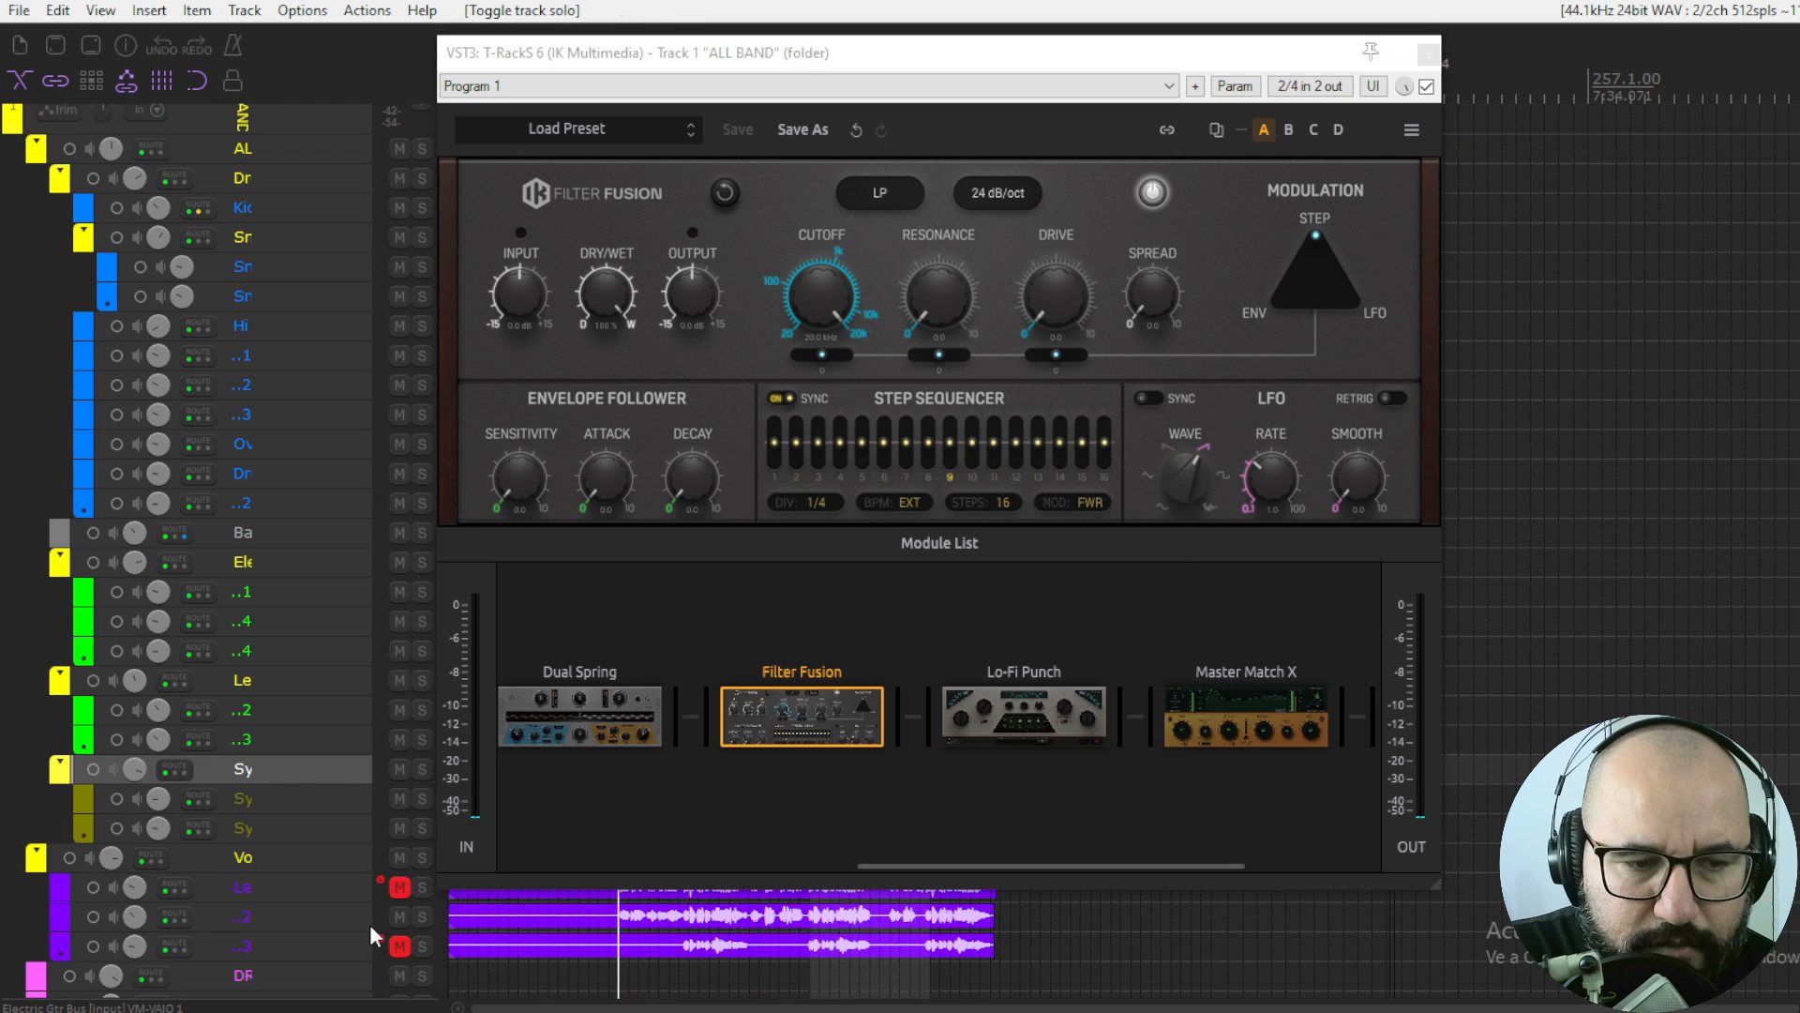
# - Solo the vox bus, play the song and switch Filter Fusion's filter type to HP
pyautogui.click(422, 857)
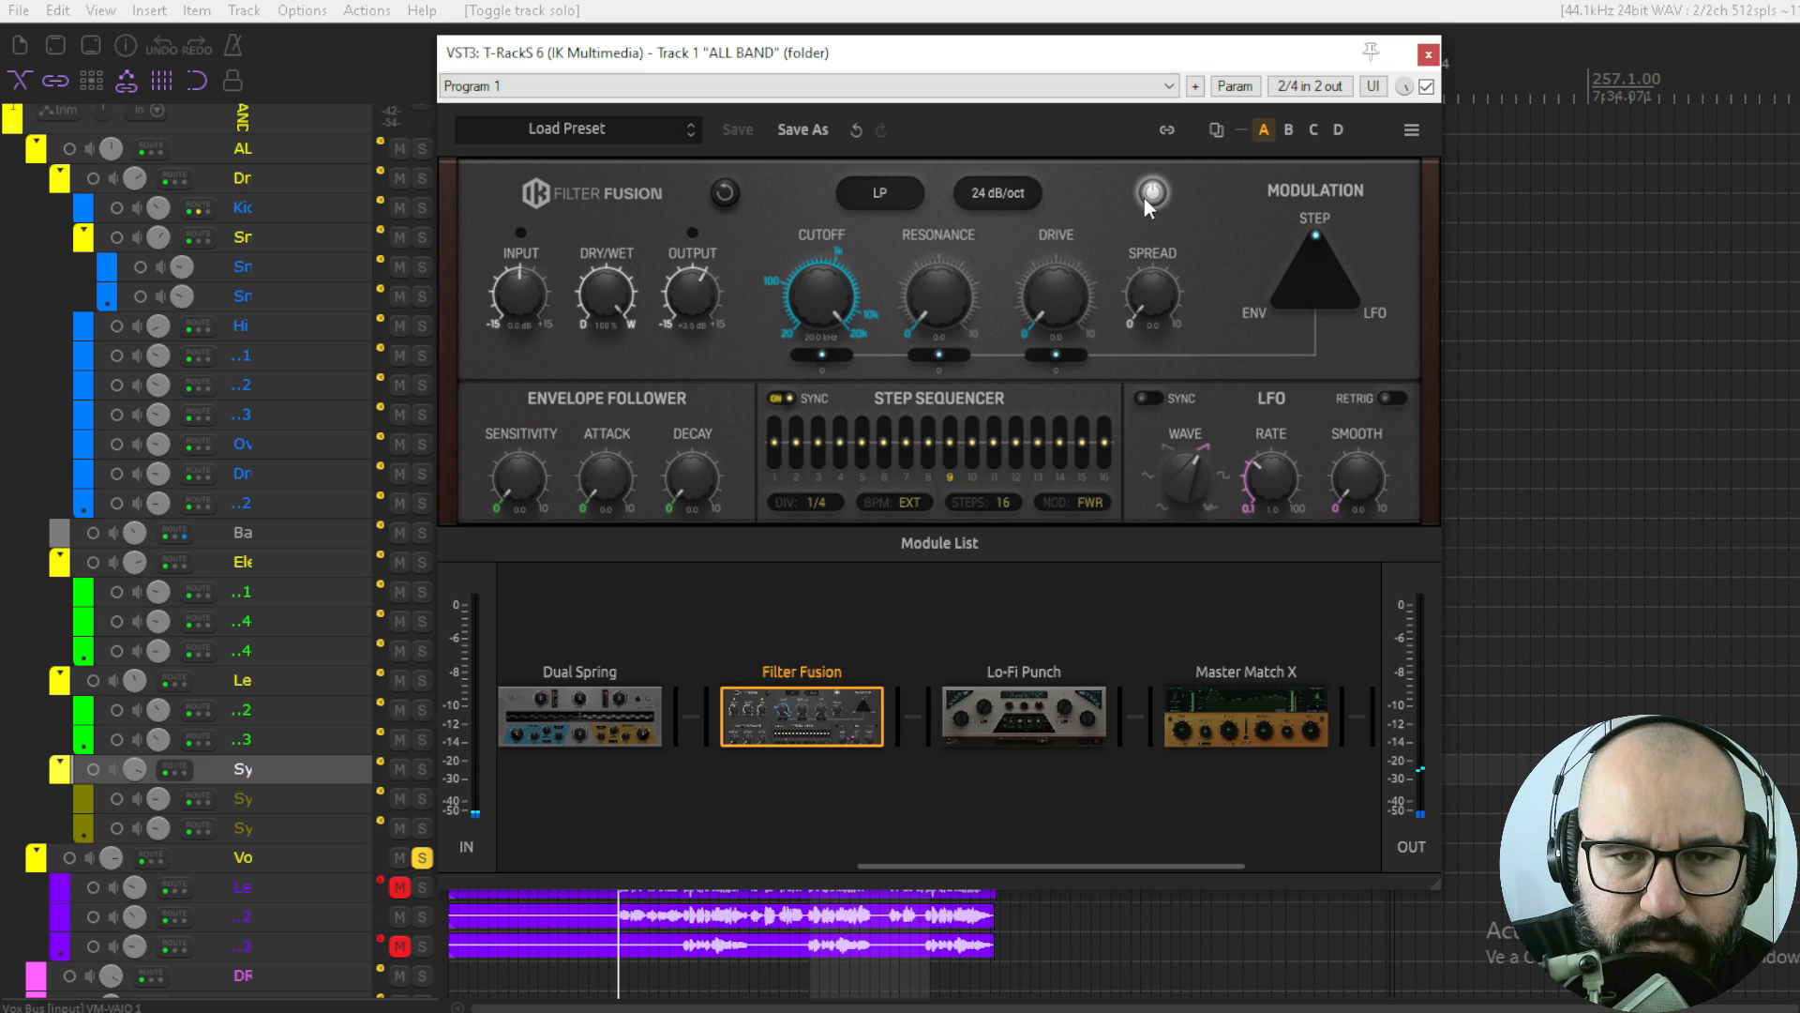
pyautogui.click(879, 190)
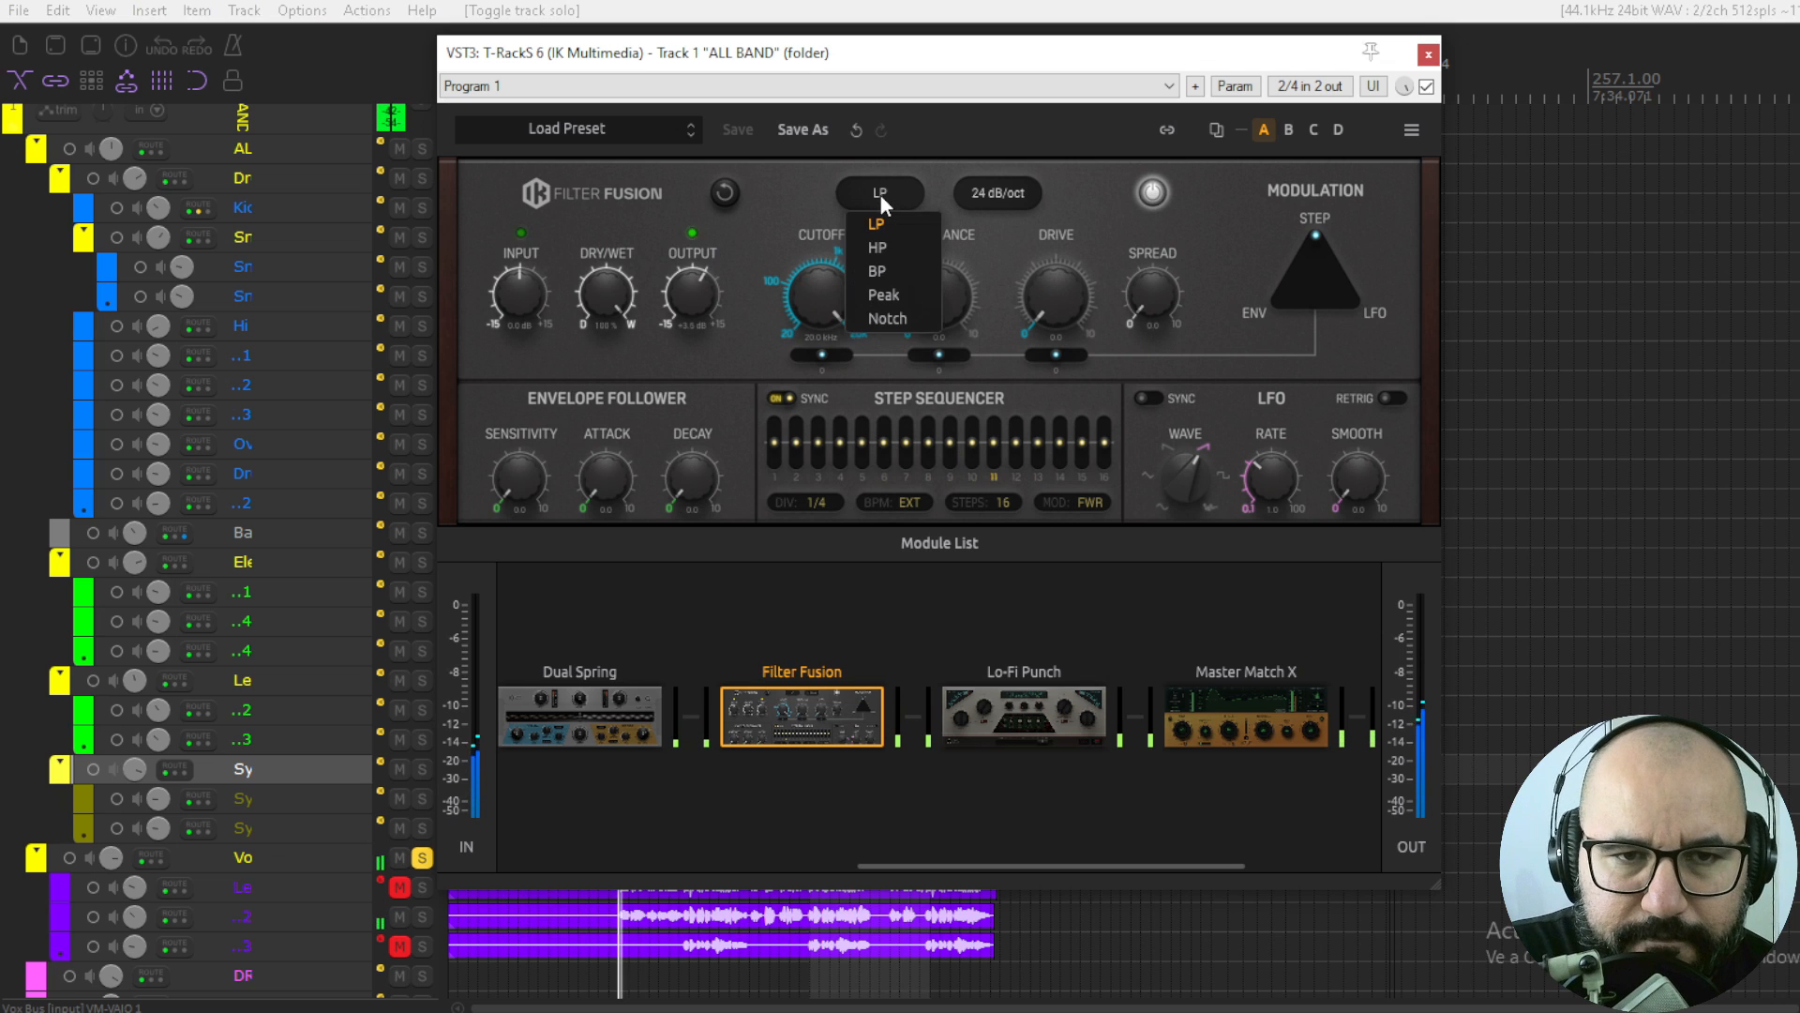
pyautogui.click(890, 242)
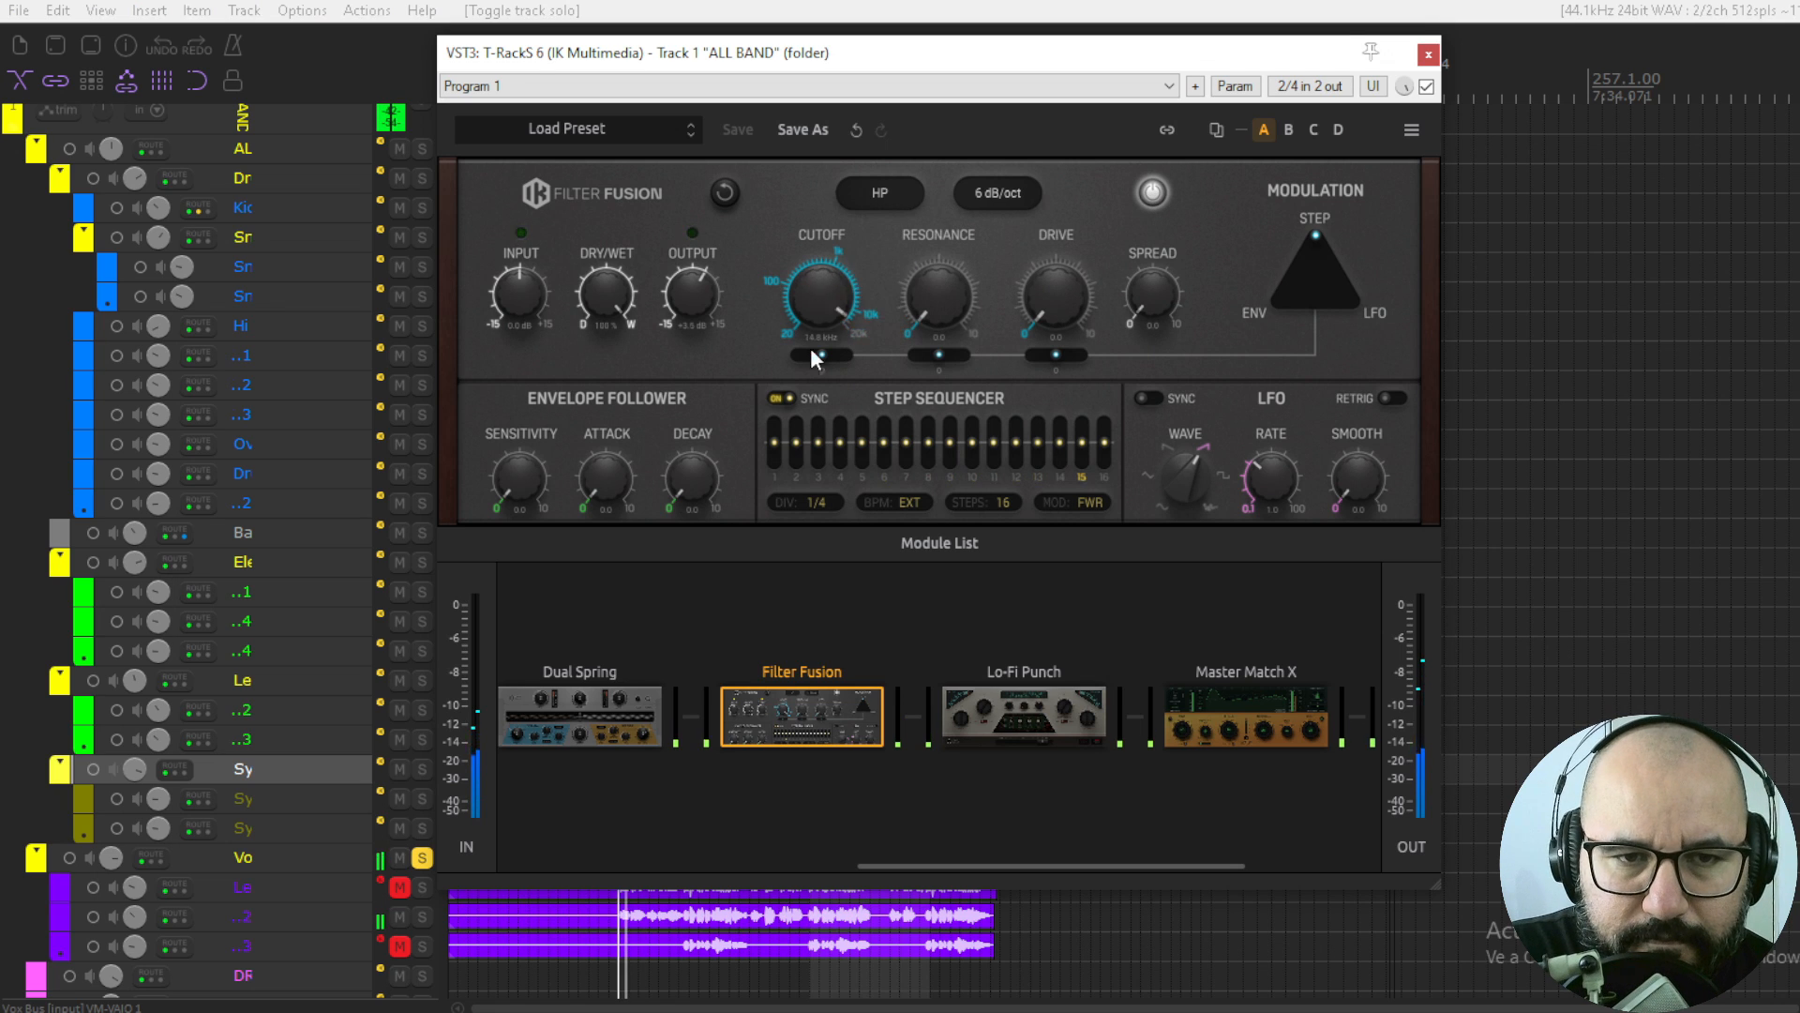
# - Set Filter Fusion's Cutoff to about 6.7 kHz, Resonance to about 1.3 and Drive to about 3
pyautogui.moveTo(819, 273); pyautogui.dragTo(807, 358)
pyautogui.moveTo(920, 301)
pyautogui.mouseDown()
pyautogui.moveTo(966, 98)
pyautogui.moveTo(930, 171)
pyautogui.moveTo(919, 275)
pyautogui.mouseUp()
pyautogui.moveTo(1056, 295); pyautogui.dragTo(1041, 346)
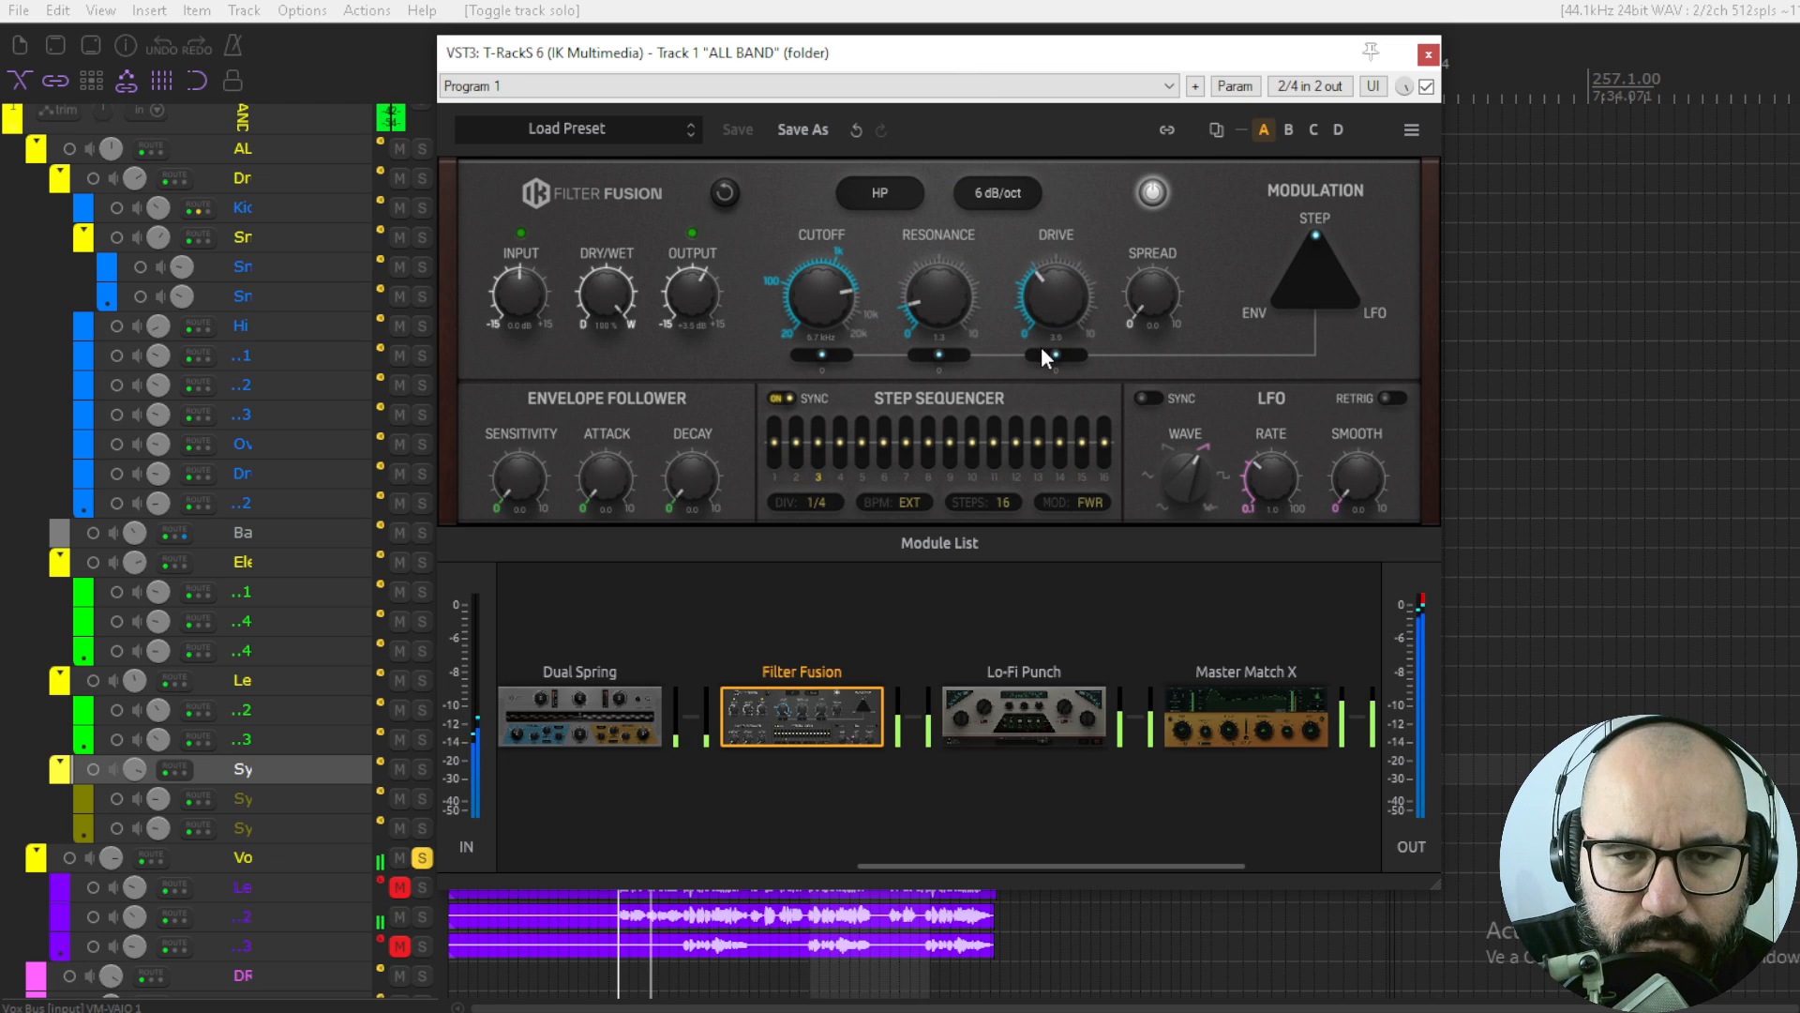
# - Set Filter Fusion's Spread to about 2.4 and its Output to about +4.1 dB
pyautogui.moveTo(1153, 293); pyautogui.dragTo(1142, 453)
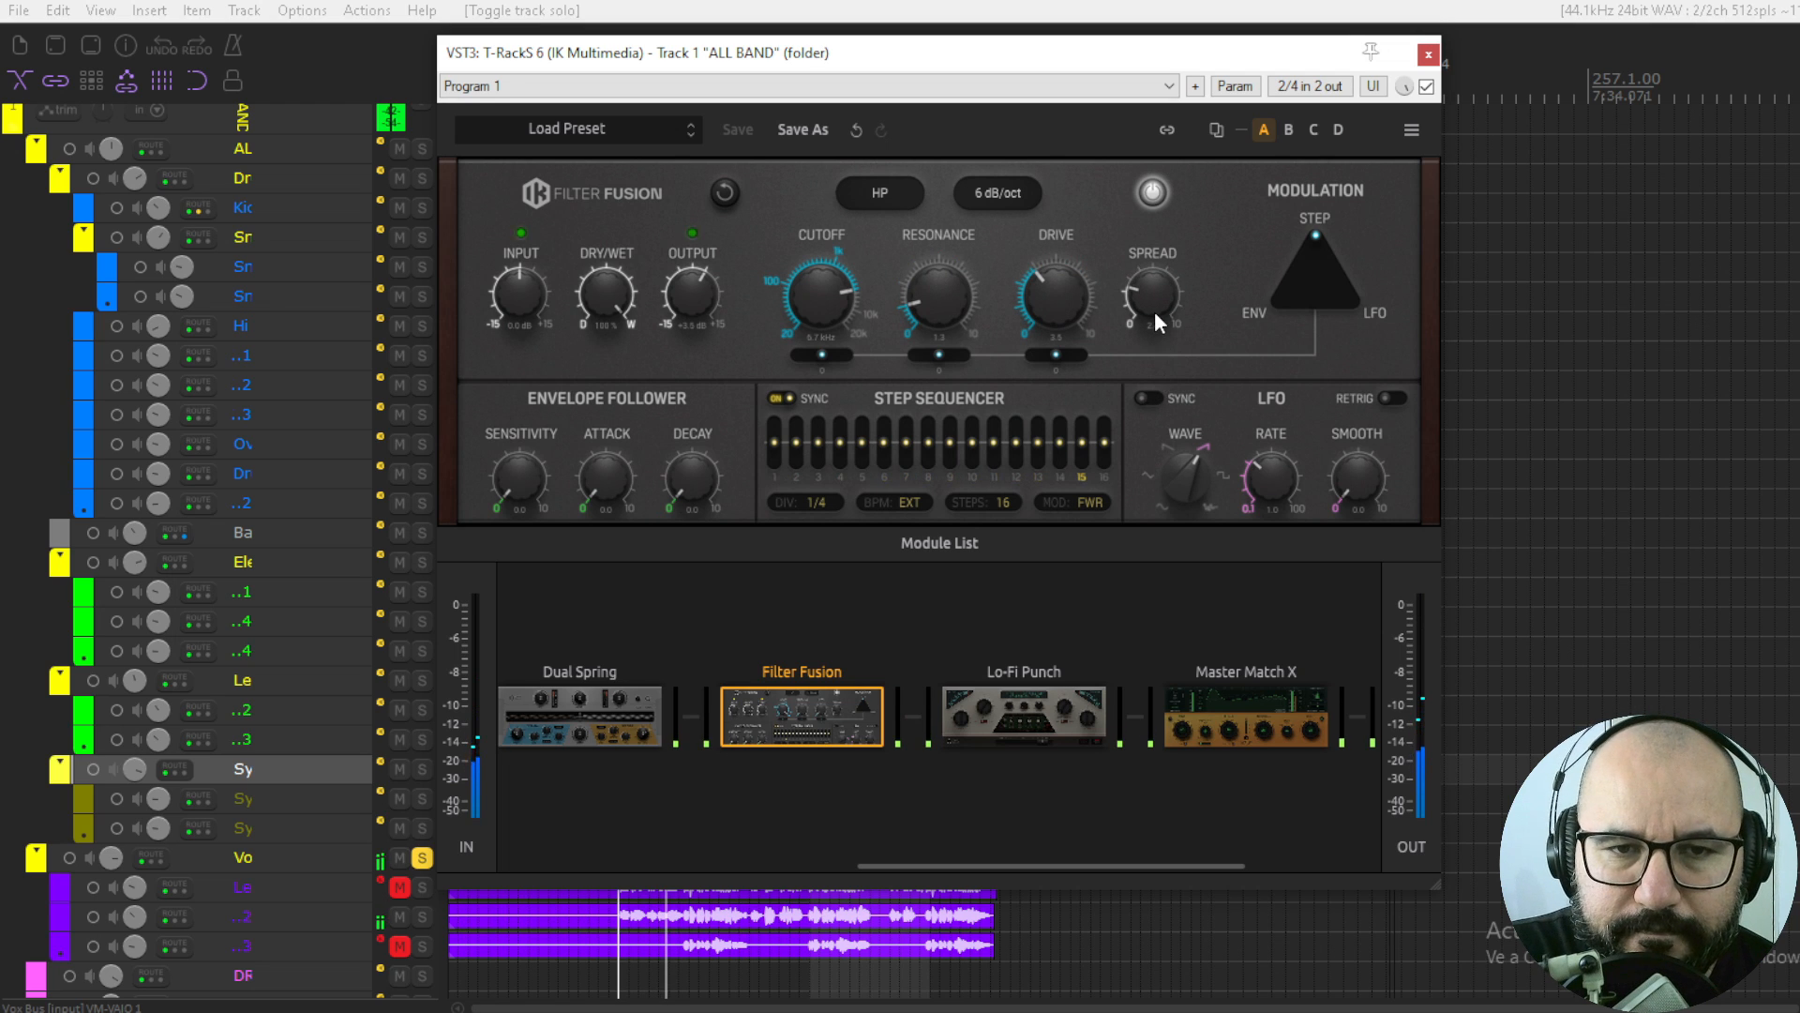
pyautogui.moveTo(683, 306); pyautogui.dragTo(682, 292)
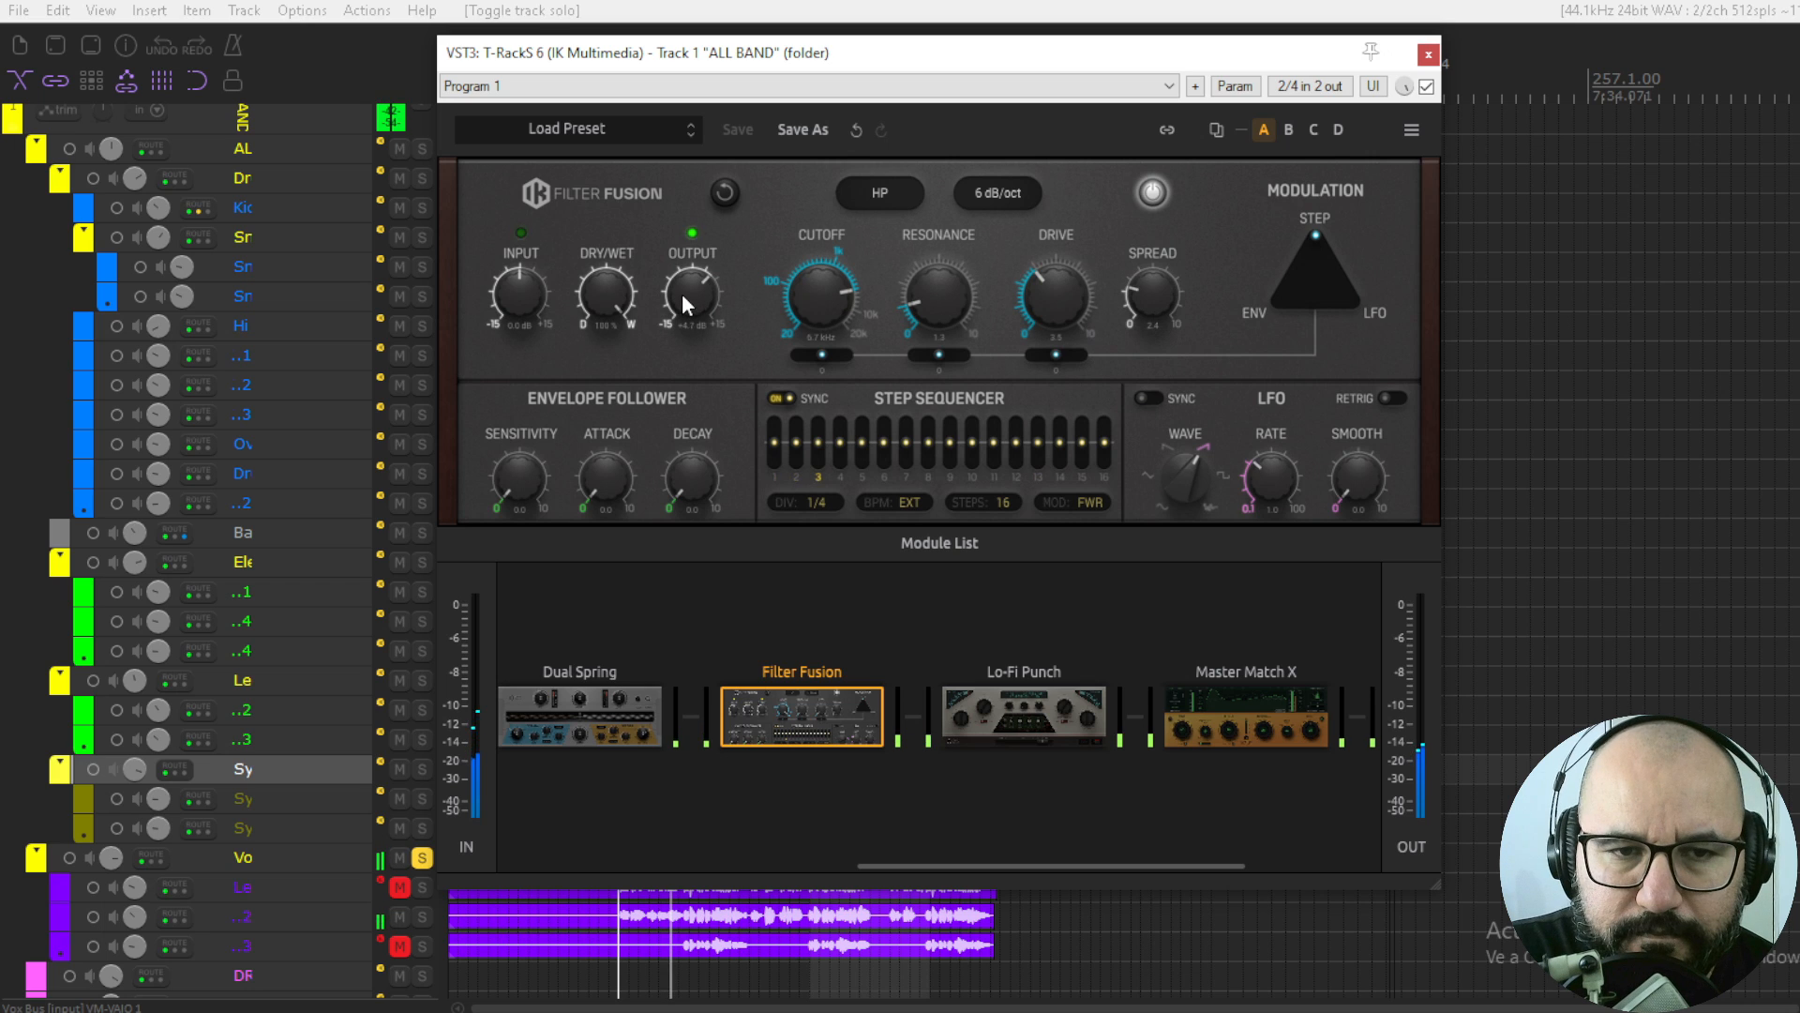
# - Try the Cutoff modulation amount, and turn Filter Fusion's Dry/Wet mix down to the dry end
pyautogui.moveTo(807, 362); pyautogui.dragTo(834, 361)
pyautogui.moveTo(606, 294); pyautogui.dragTo(604, 587)
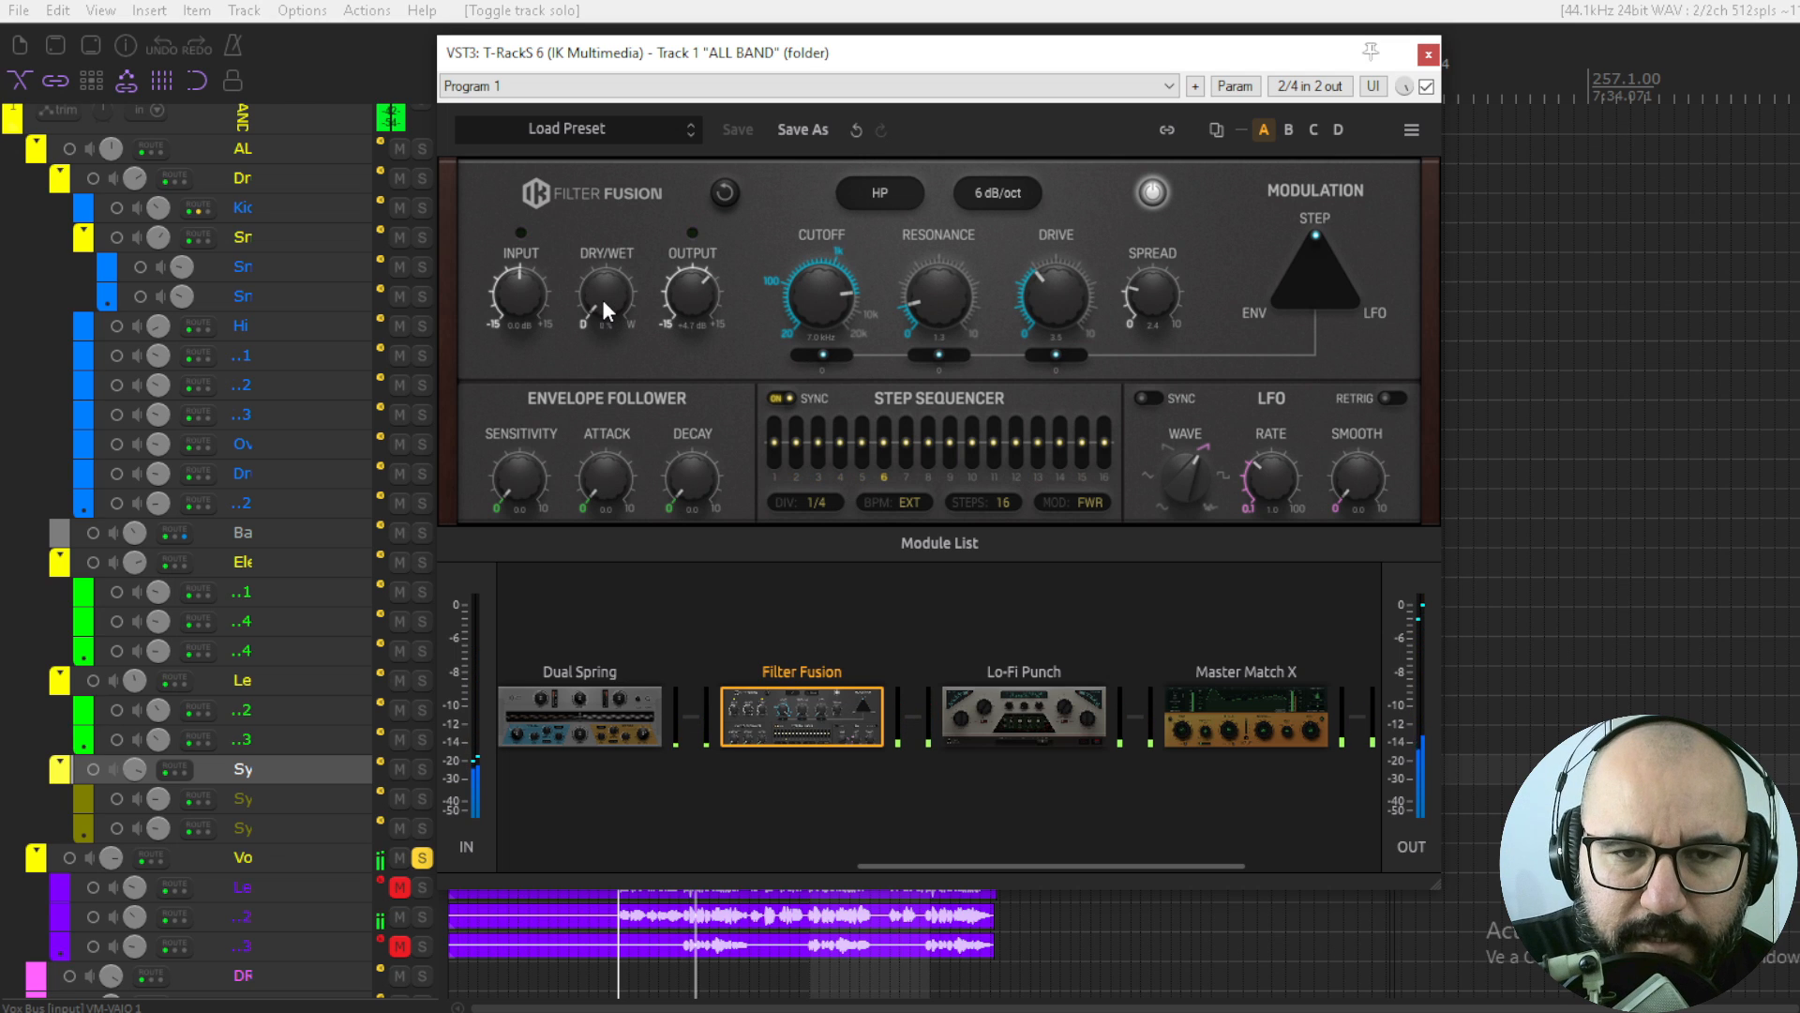
# - Set Filter Fusion's Dry/Wet to about 72%, Spread to about 2.3 and Output to about +4.2 dB
pyautogui.moveTo(602, 300); pyautogui.dragTo(622, 170)
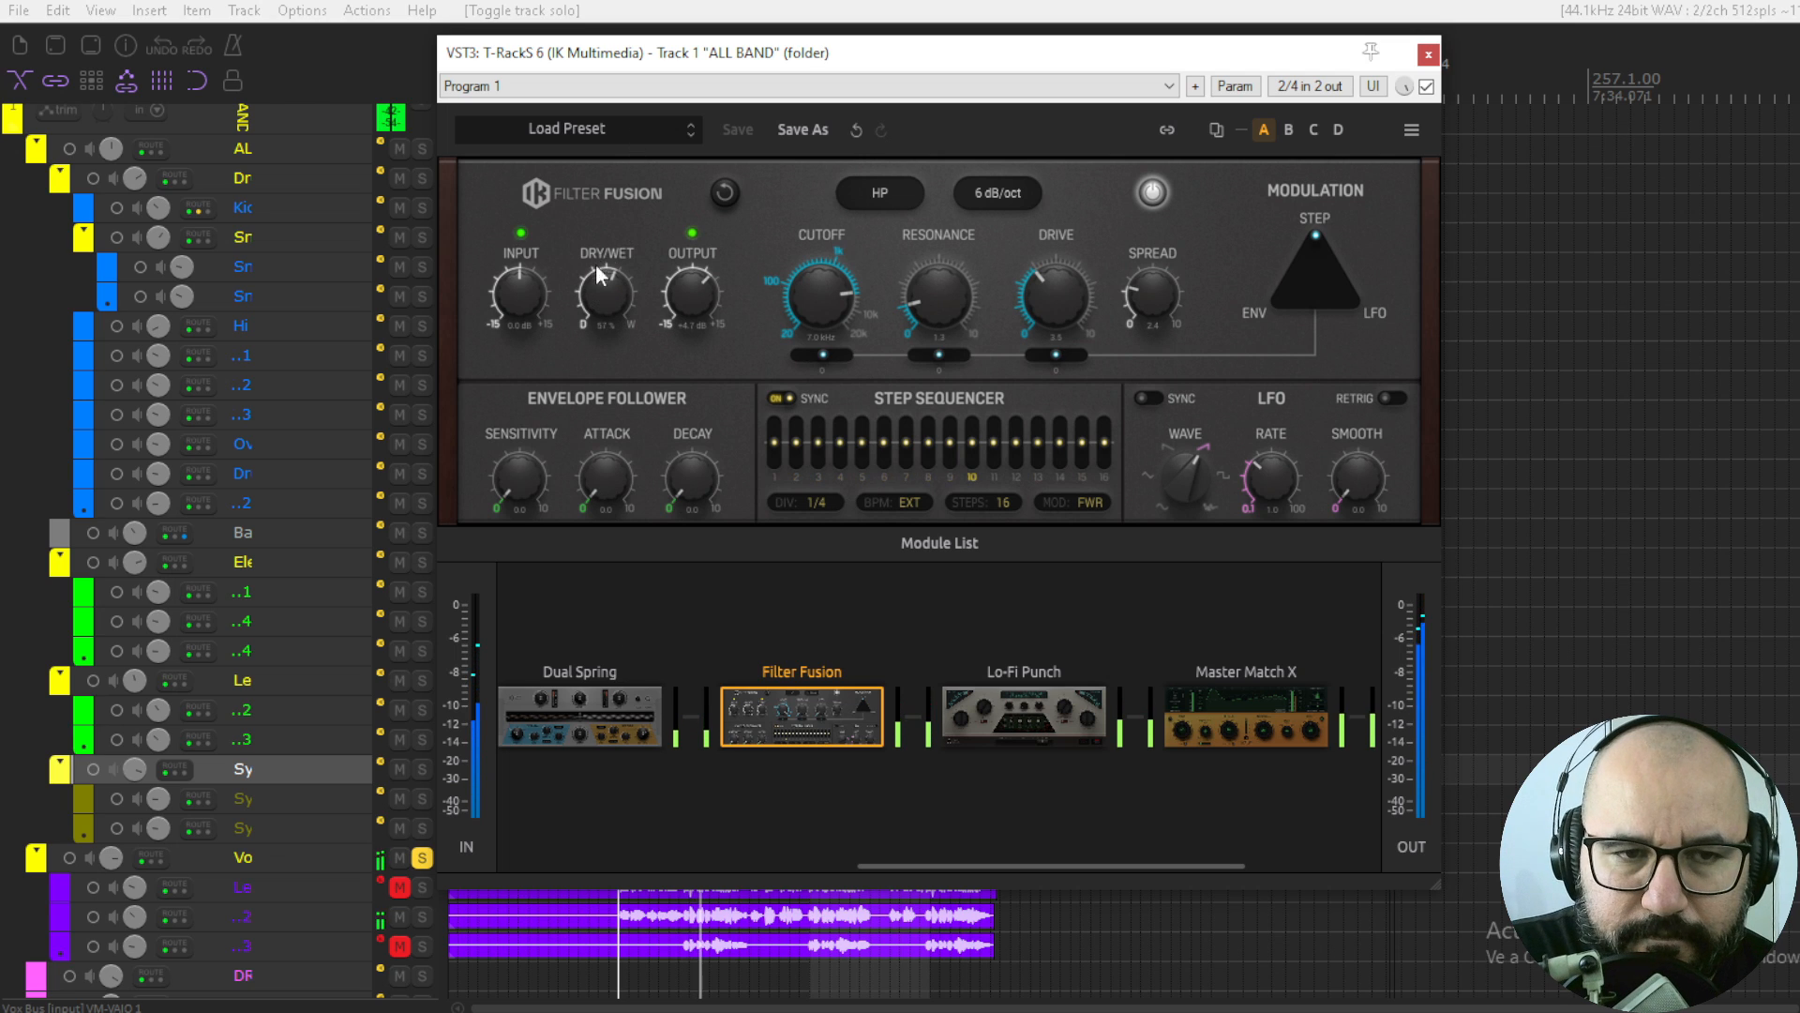
pyautogui.moveTo(1134, 288); pyautogui.dragTo(1141, 292)
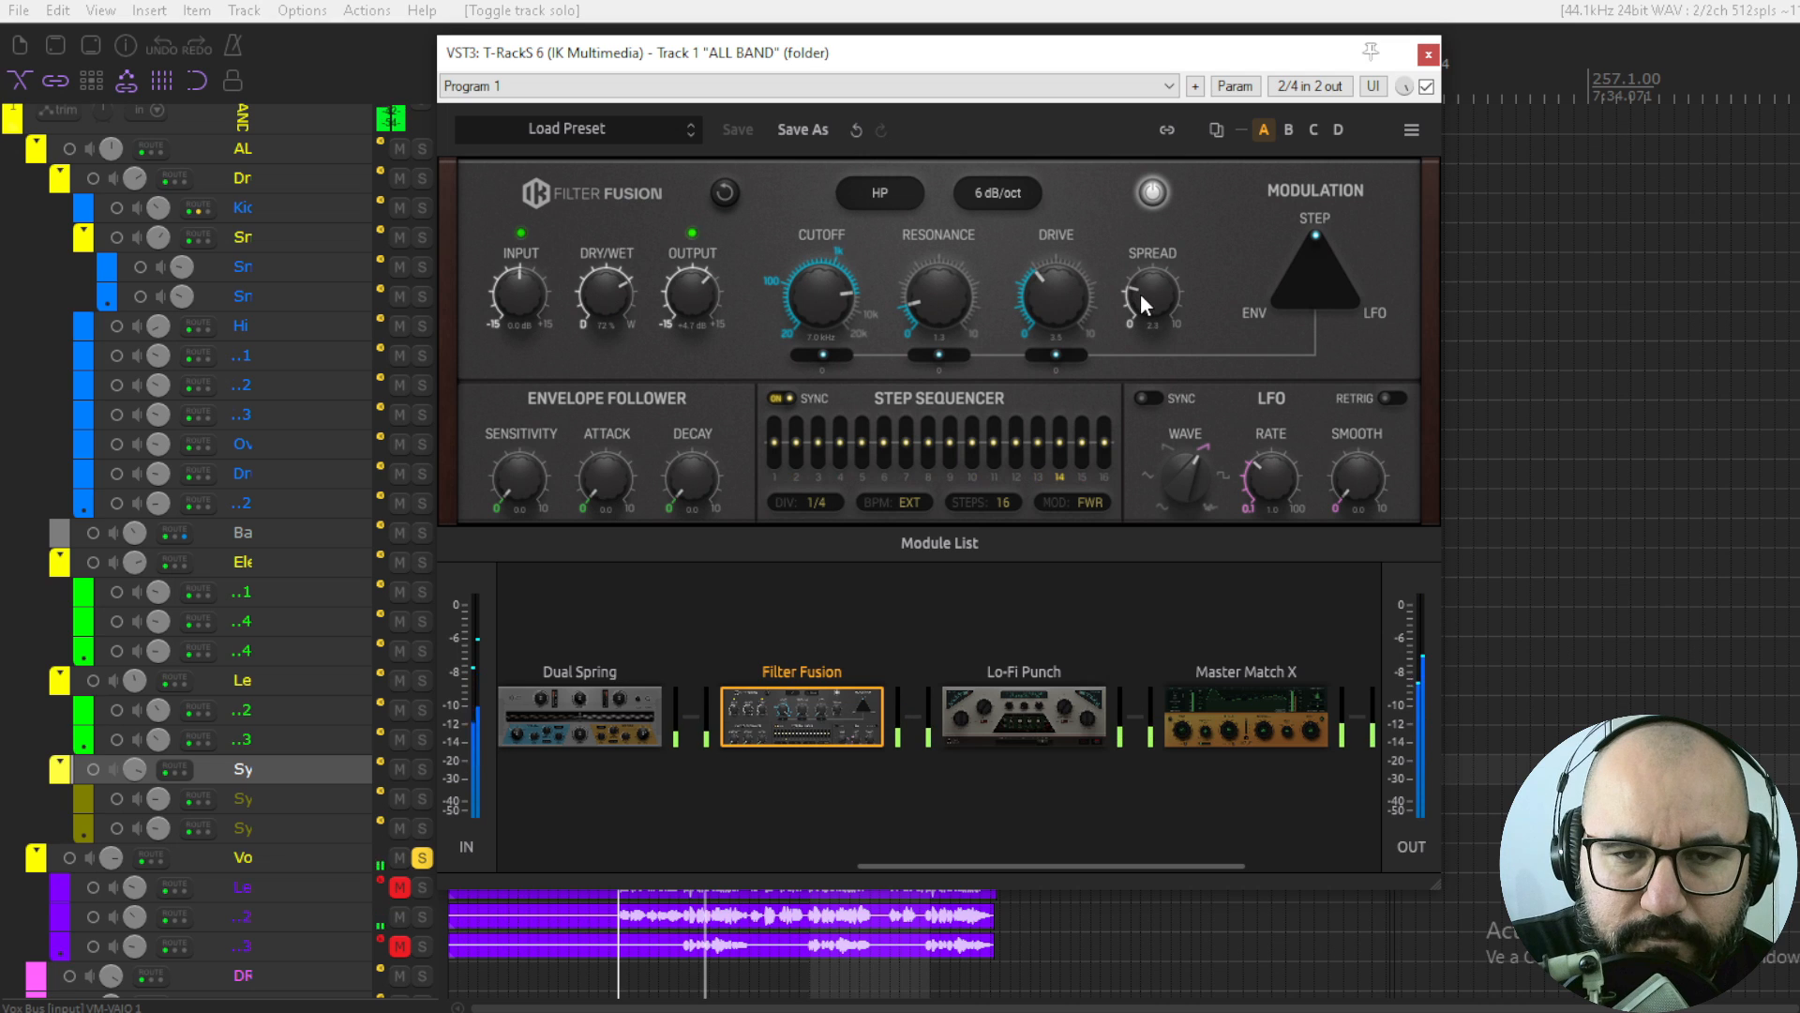
pyautogui.moveTo(698, 284); pyautogui.dragTo(700, 289)
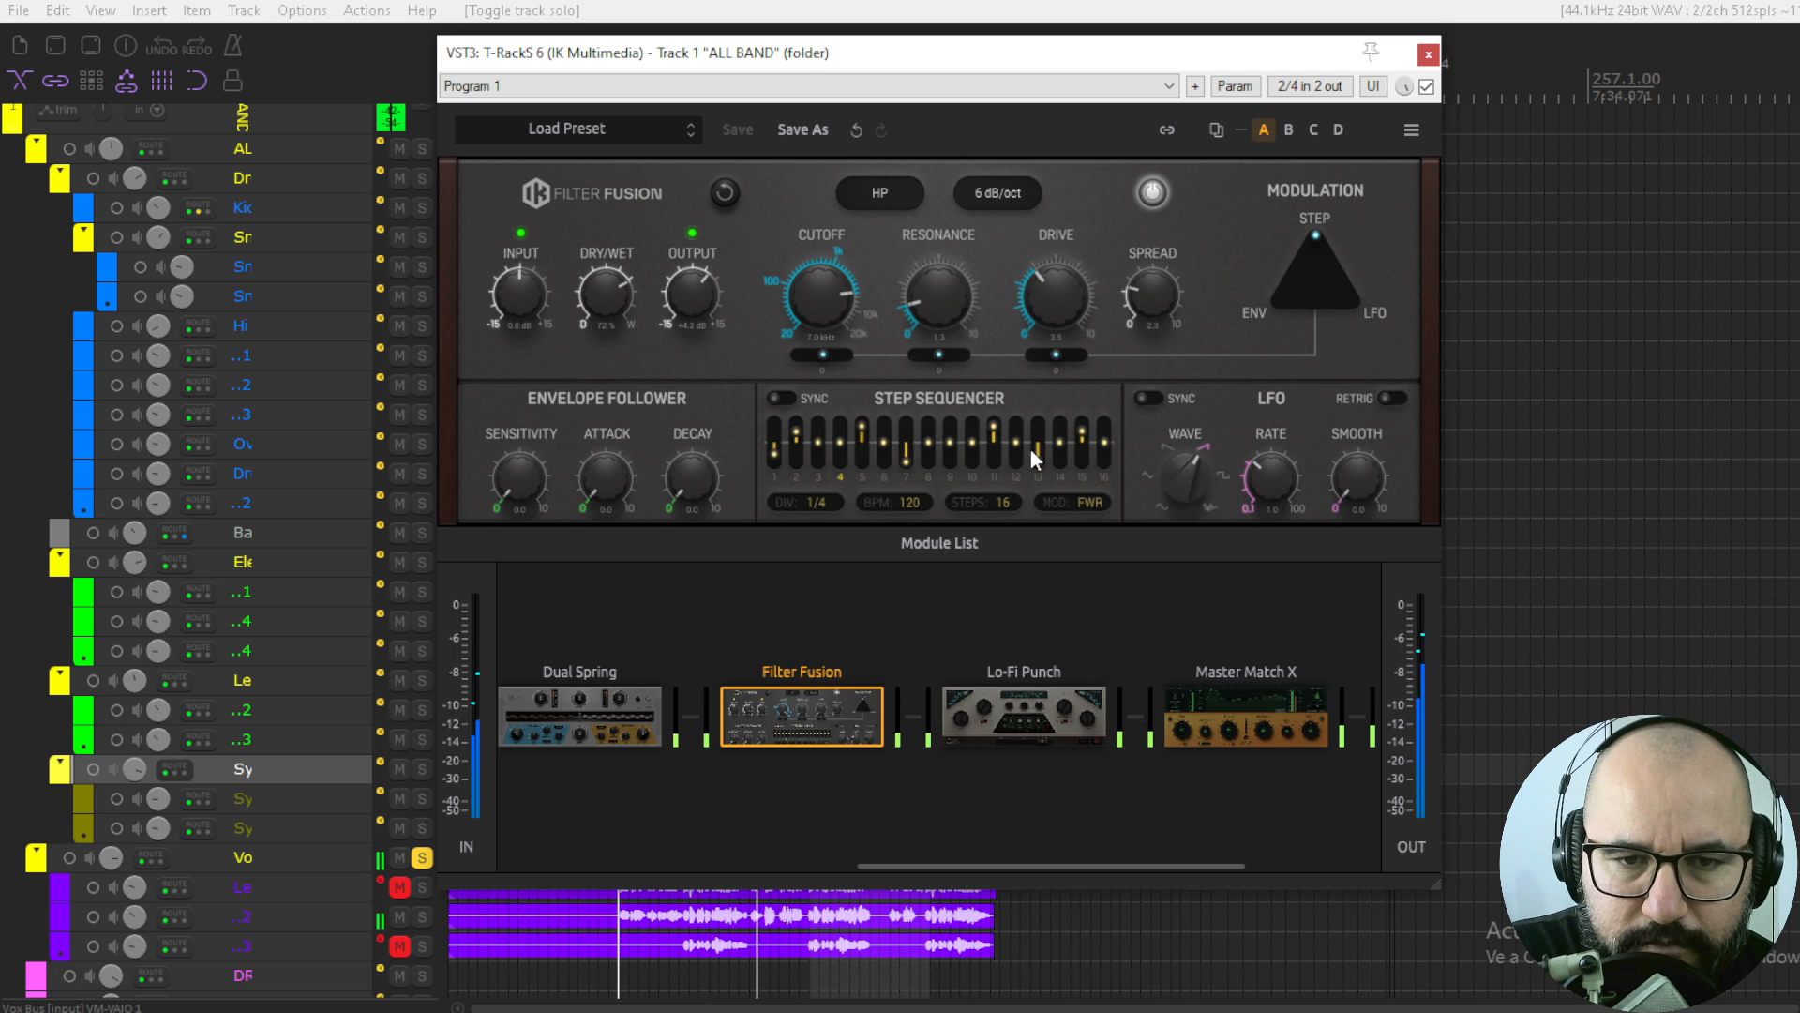
# - Vary the slider levels of Filter Fusion's step sequencer and sync it to the external tempo
pyautogui.moveTo(1029, 447); pyautogui.dragTo(955, 497)
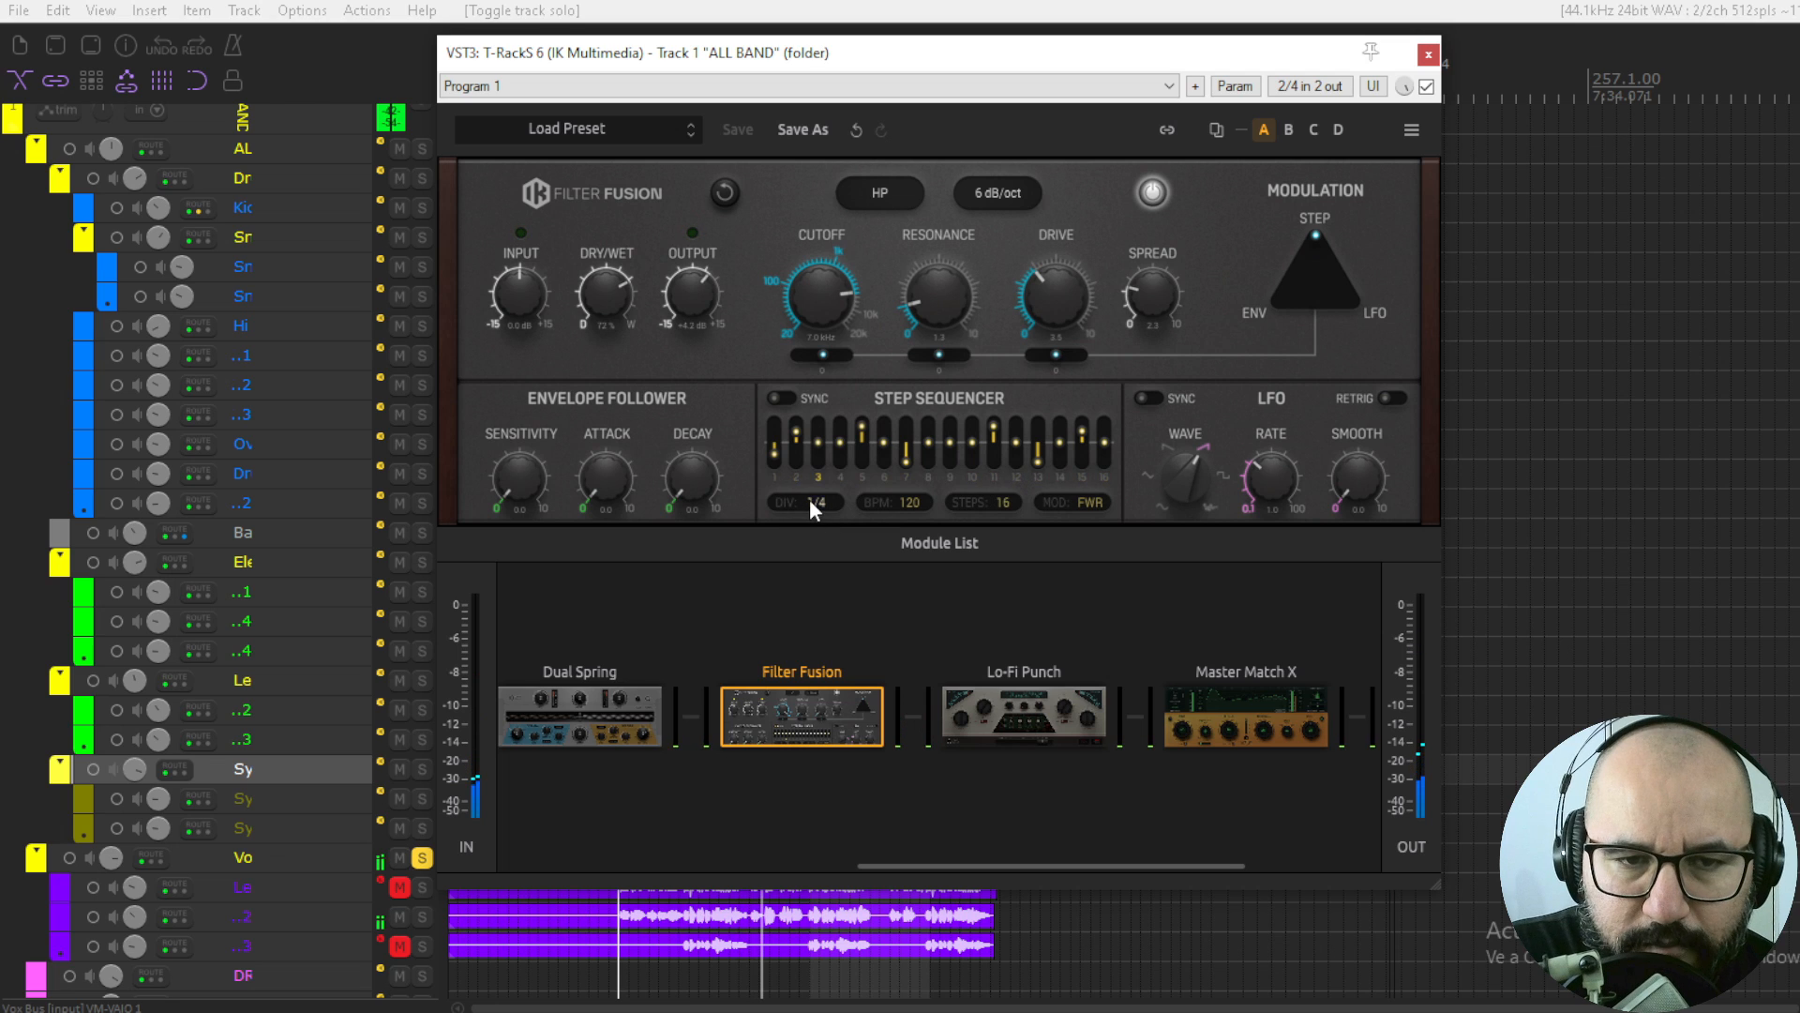
pyautogui.click(792, 398)
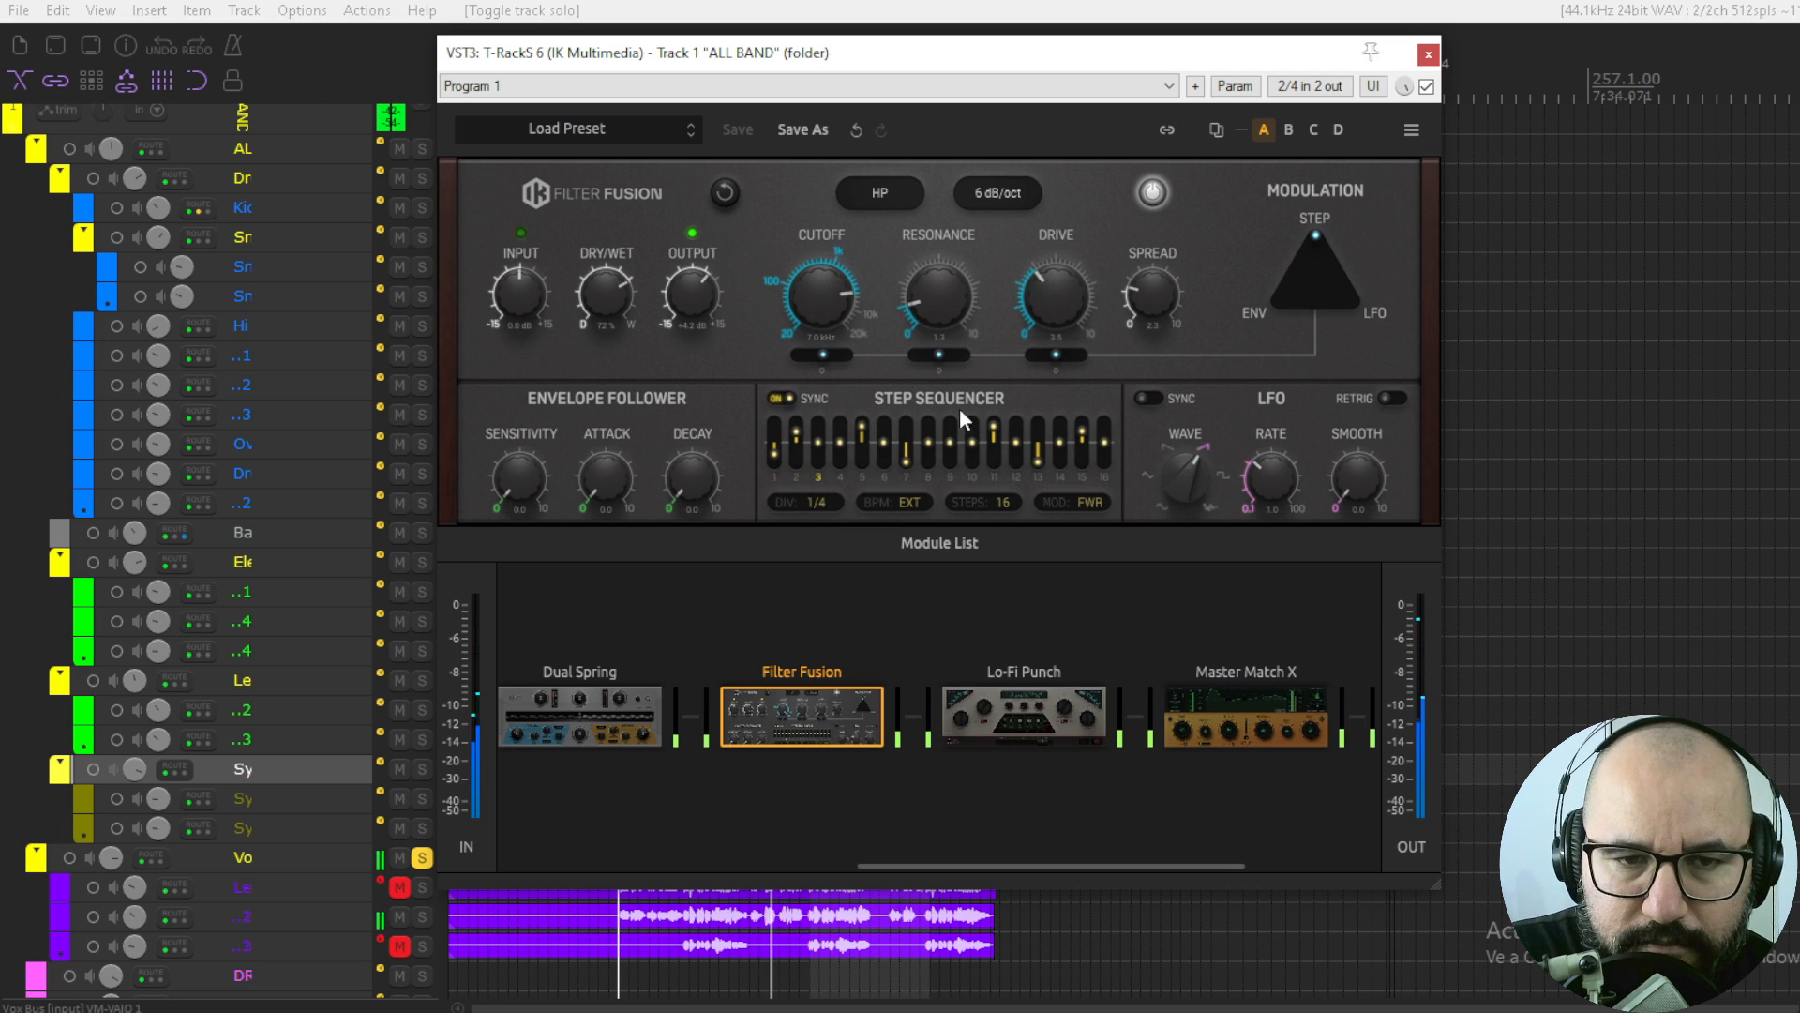
# - Move the modulation source to ENV and set the envelope follower's Sensitivity to about 6.1, with Attack and Decay at about 4.9
pyautogui.moveTo(1311, 233); pyautogui.dragTo(1255, 324)
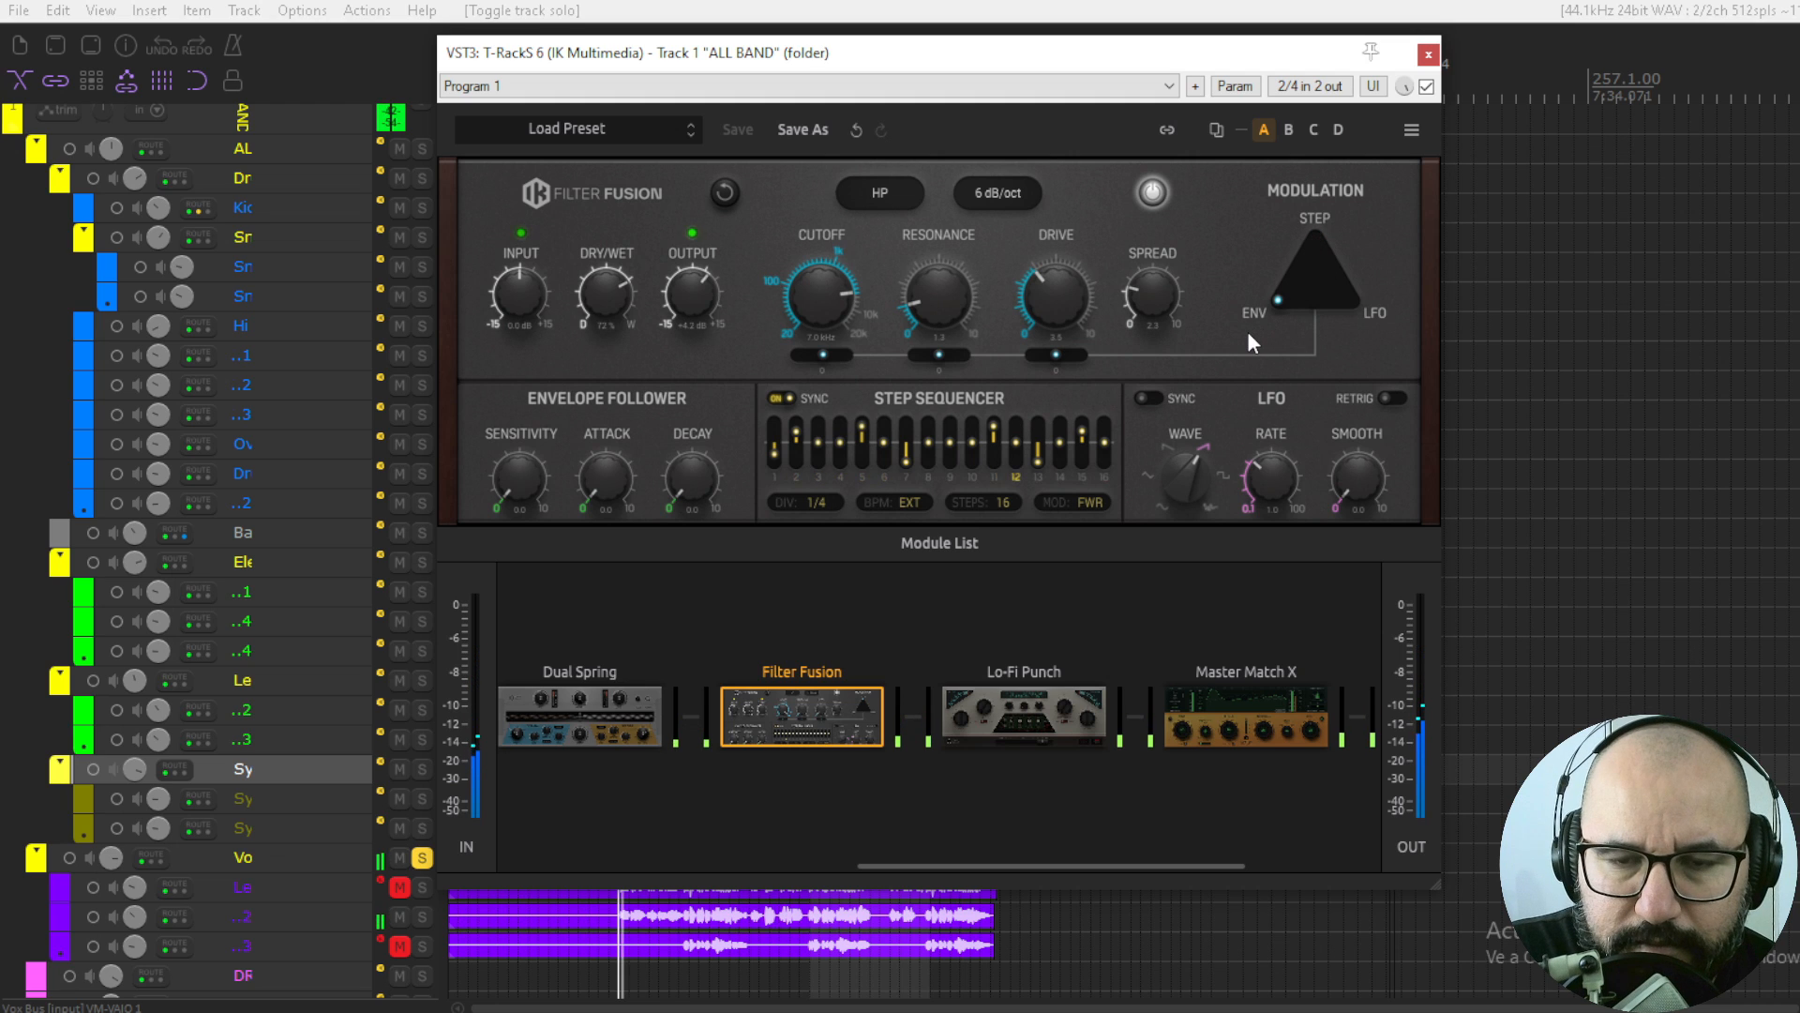
pyautogui.moveTo(541, 476); pyautogui.dragTo(550, 310)
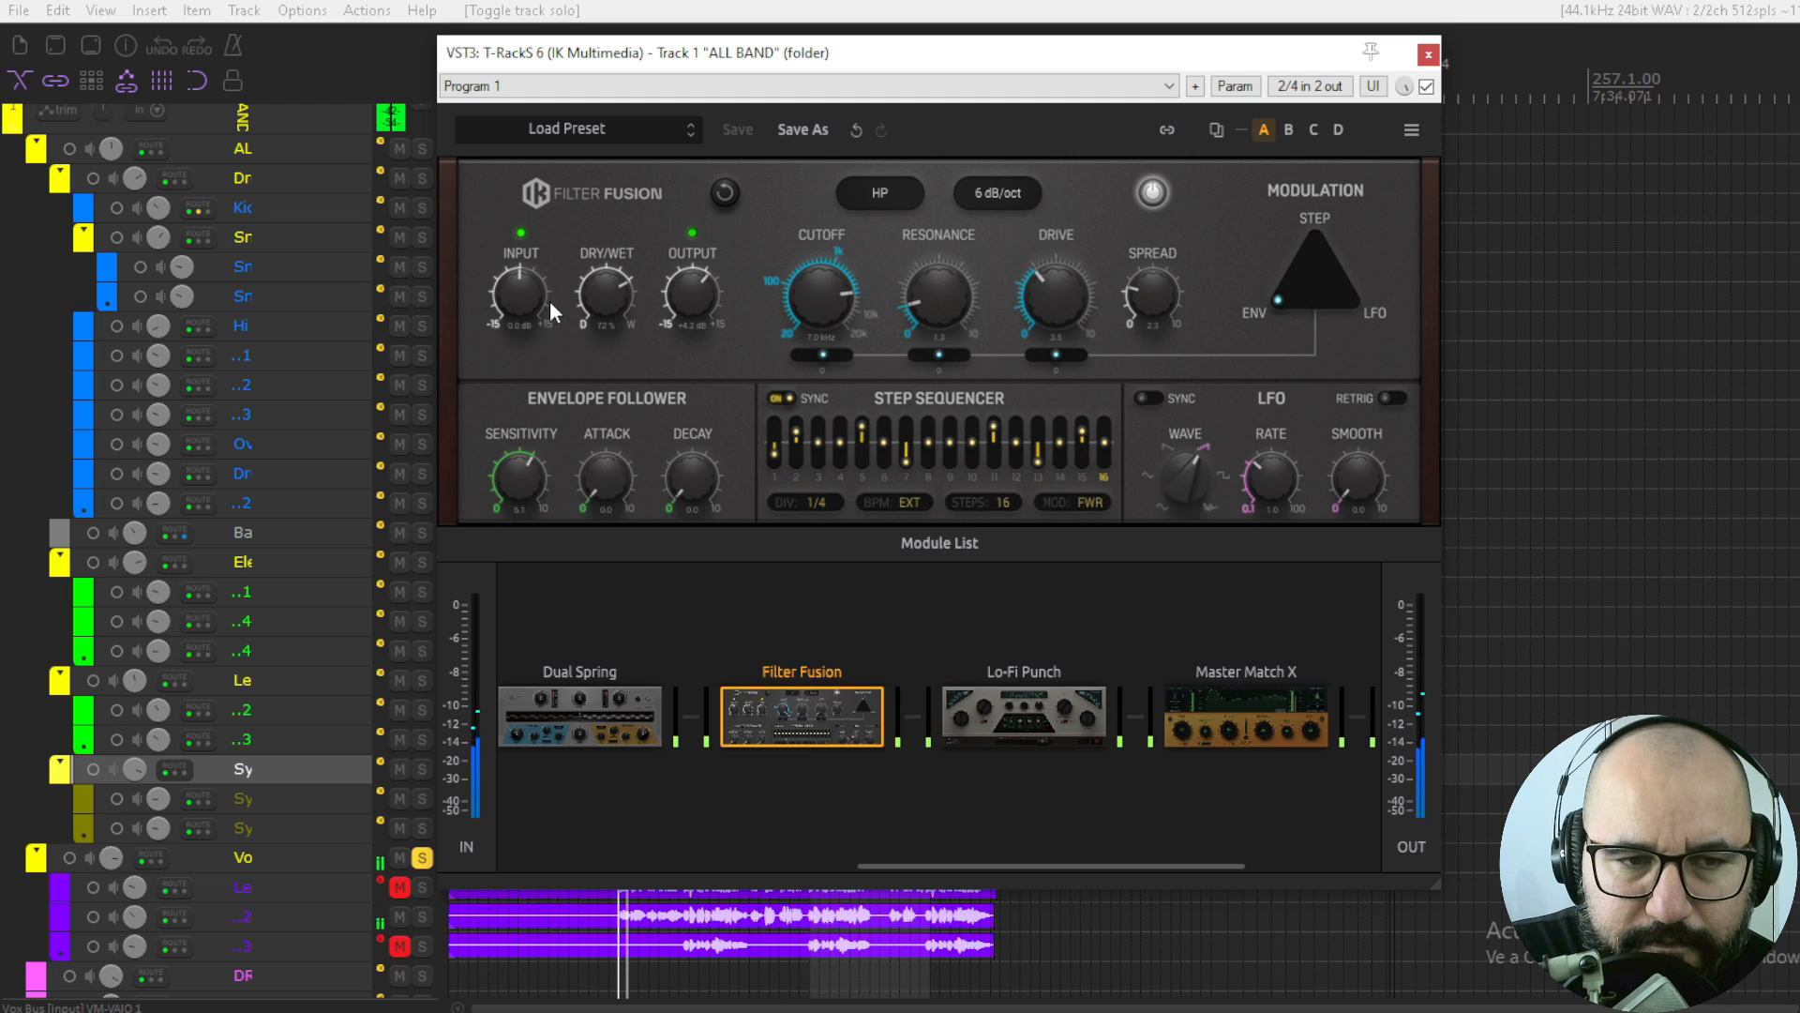
pyautogui.moveTo(596, 468); pyautogui.dragTo(625, 364)
pyautogui.moveTo(692, 476); pyautogui.dragTo(702, 332)
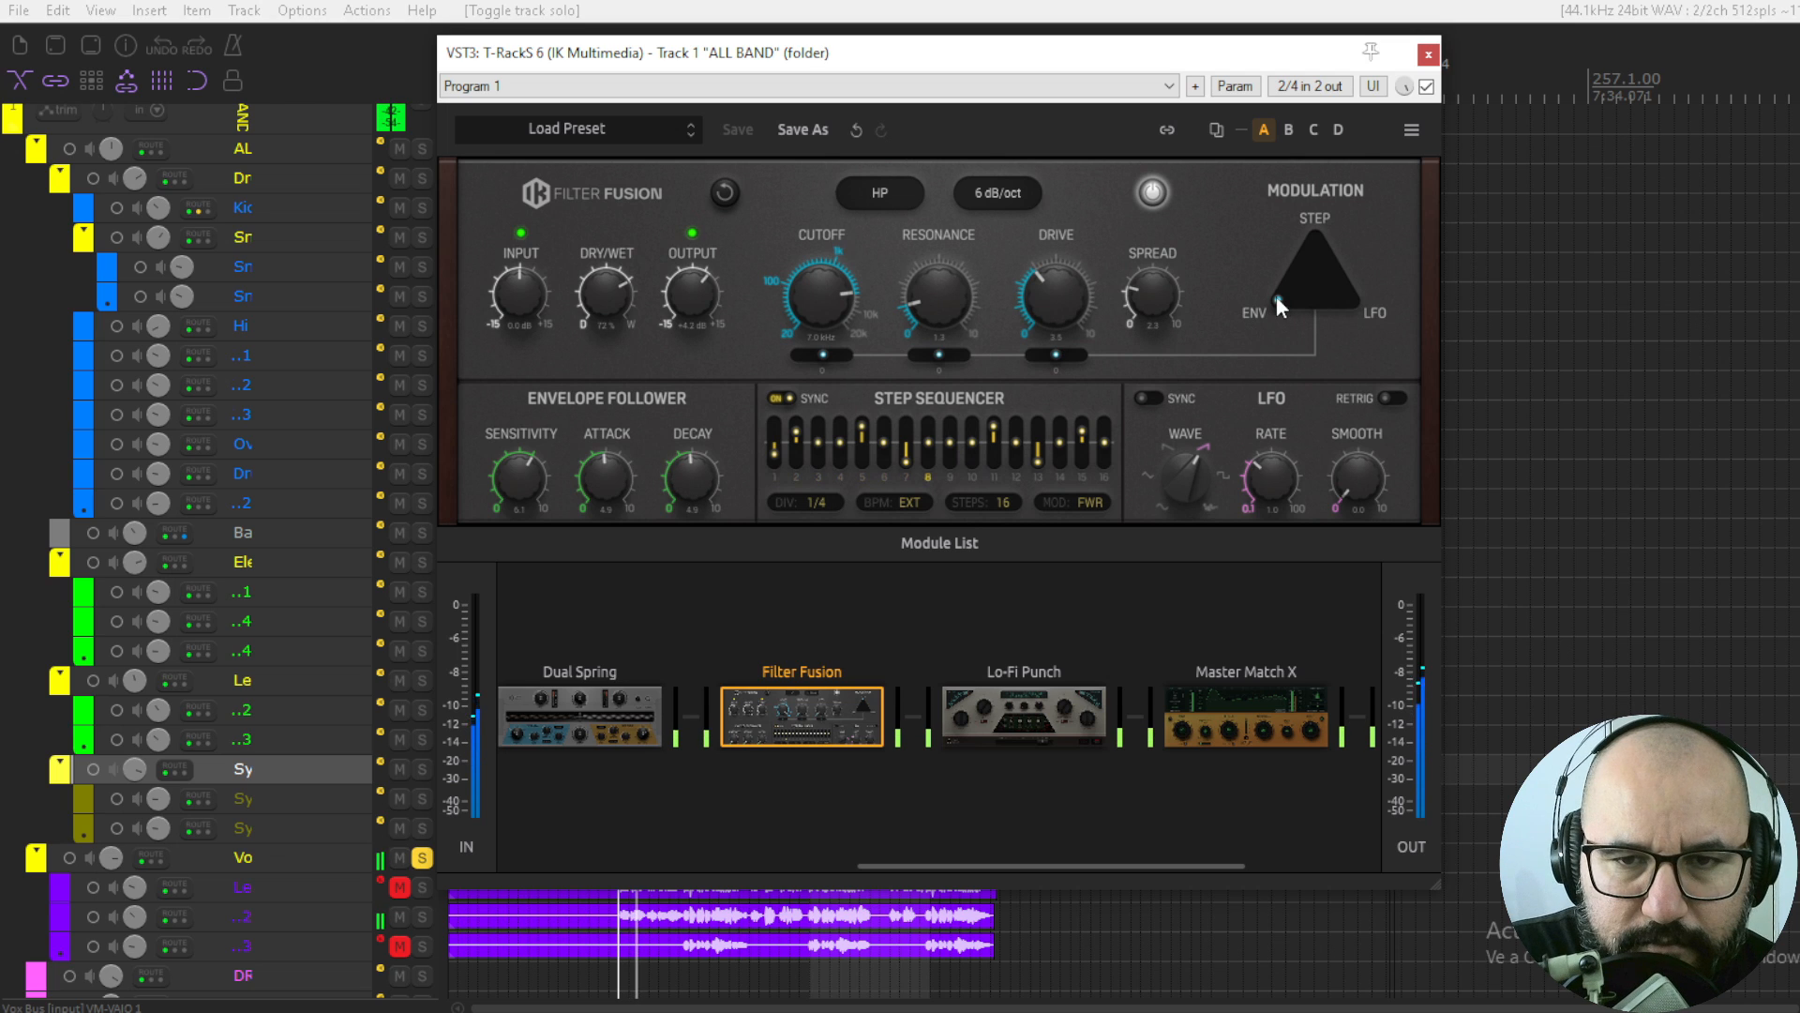
# - Move the modulation source to LFO, enable its Sync and Retrig, choose the sine wave, and adjust Smooth and Rate
pyautogui.moveTo(1275, 295); pyautogui.dragTo(1405, 313)
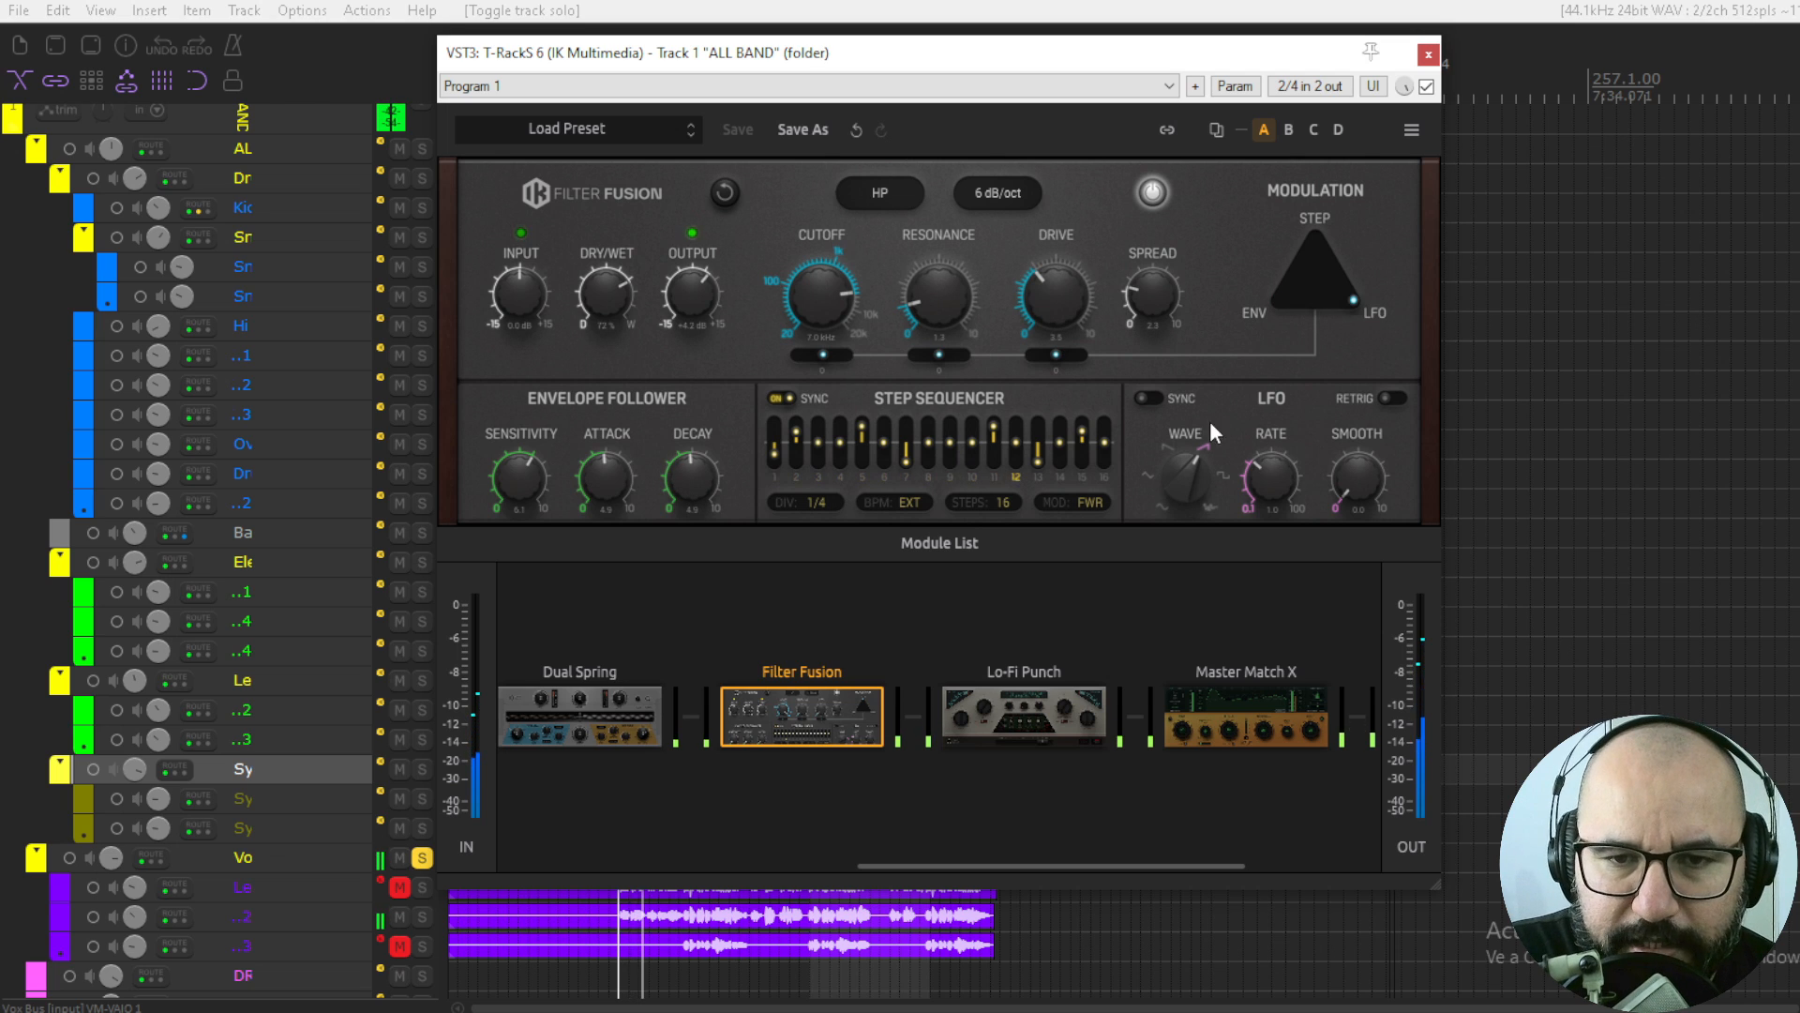
pyautogui.click(1154, 398)
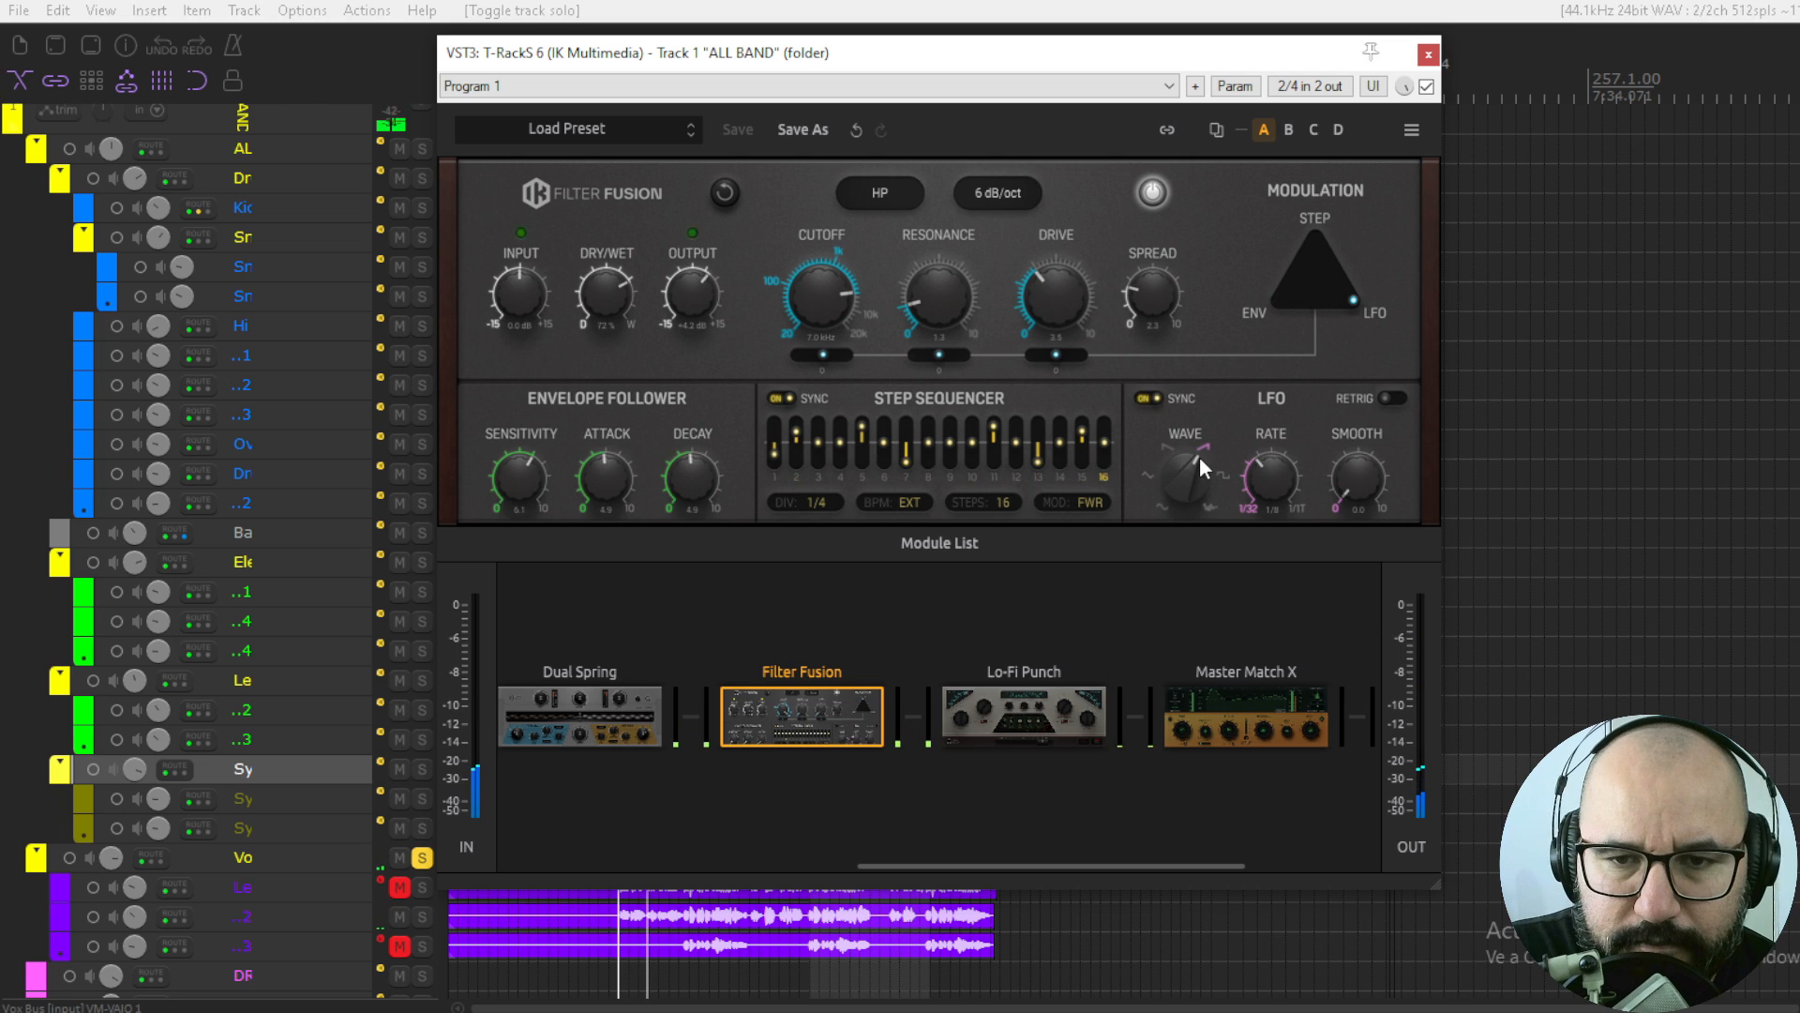
pyautogui.click(1391, 393)
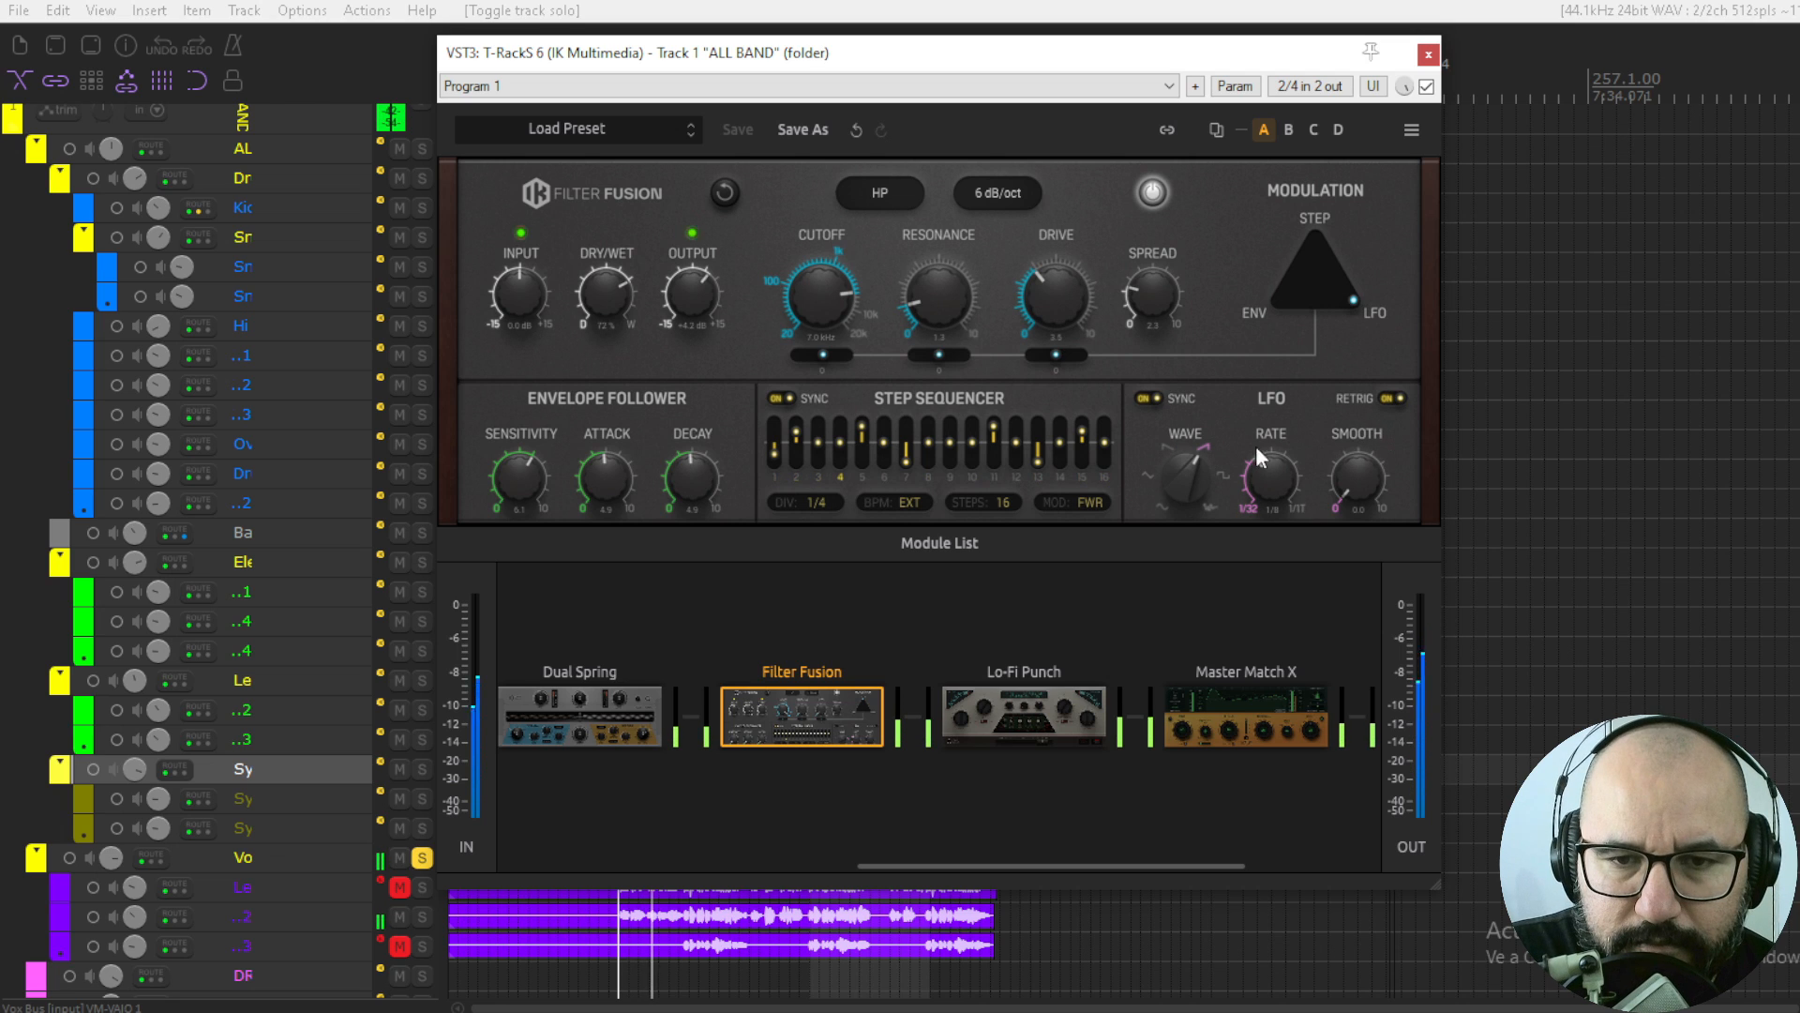
pyautogui.moveTo(1196, 497); pyautogui.dragTo(1196, 559)
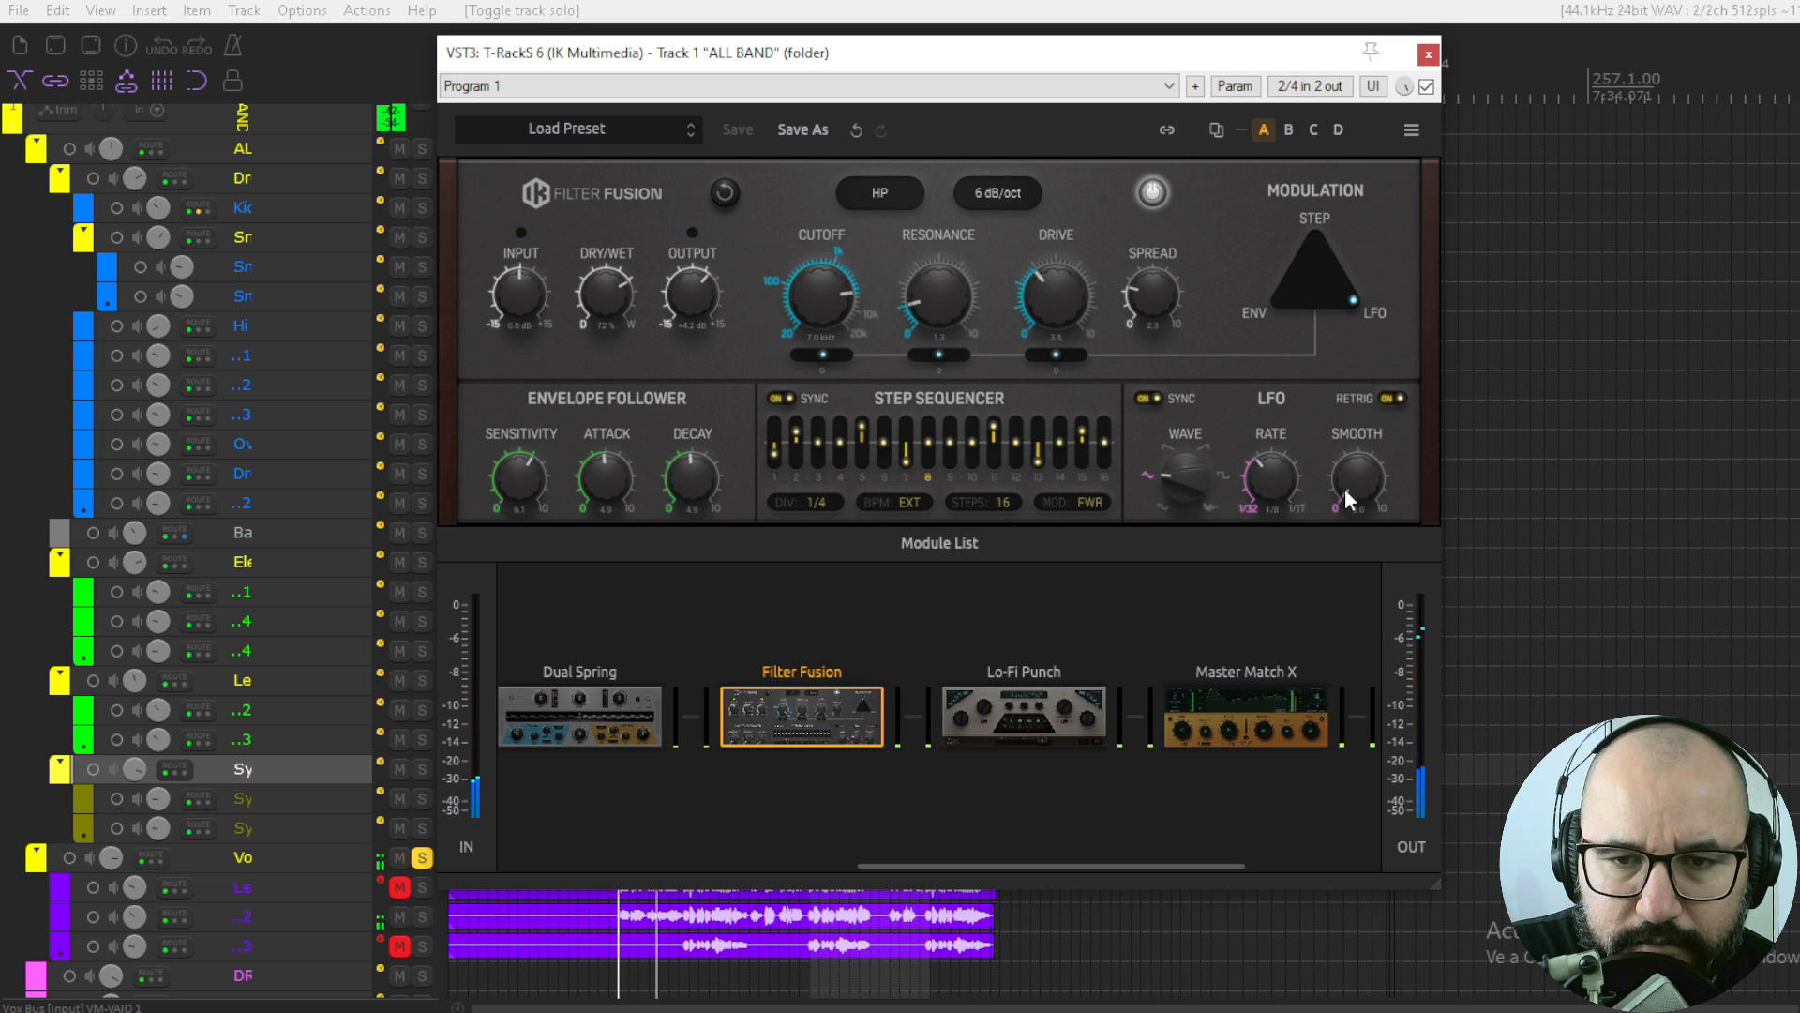
pyautogui.moveTo(1345, 488); pyautogui.dragTo(1382, 255)
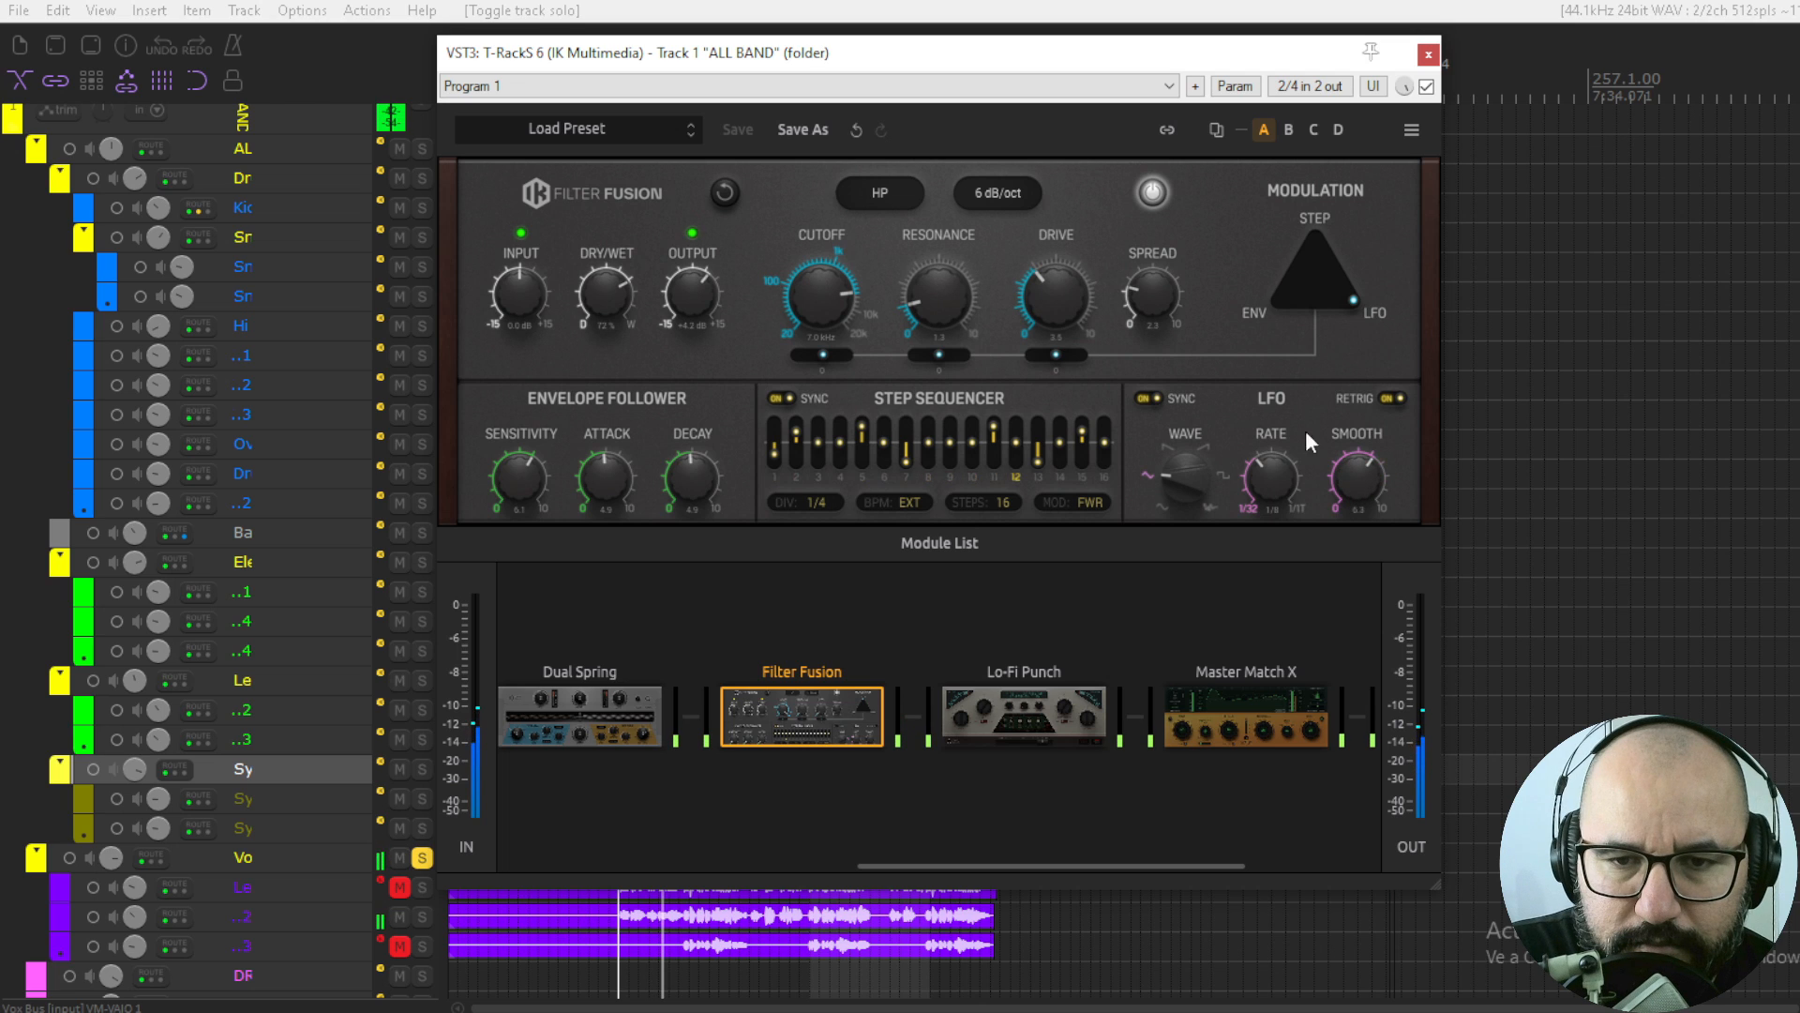
pyautogui.moveTo(1305, 430)
pyautogui.mouseDown()
pyautogui.moveTo(1285, 394)
pyautogui.moveTo(1296, 330)
pyautogui.moveTo(1283, 379)
pyautogui.moveTo(1325, 401)
pyautogui.mouseUp()
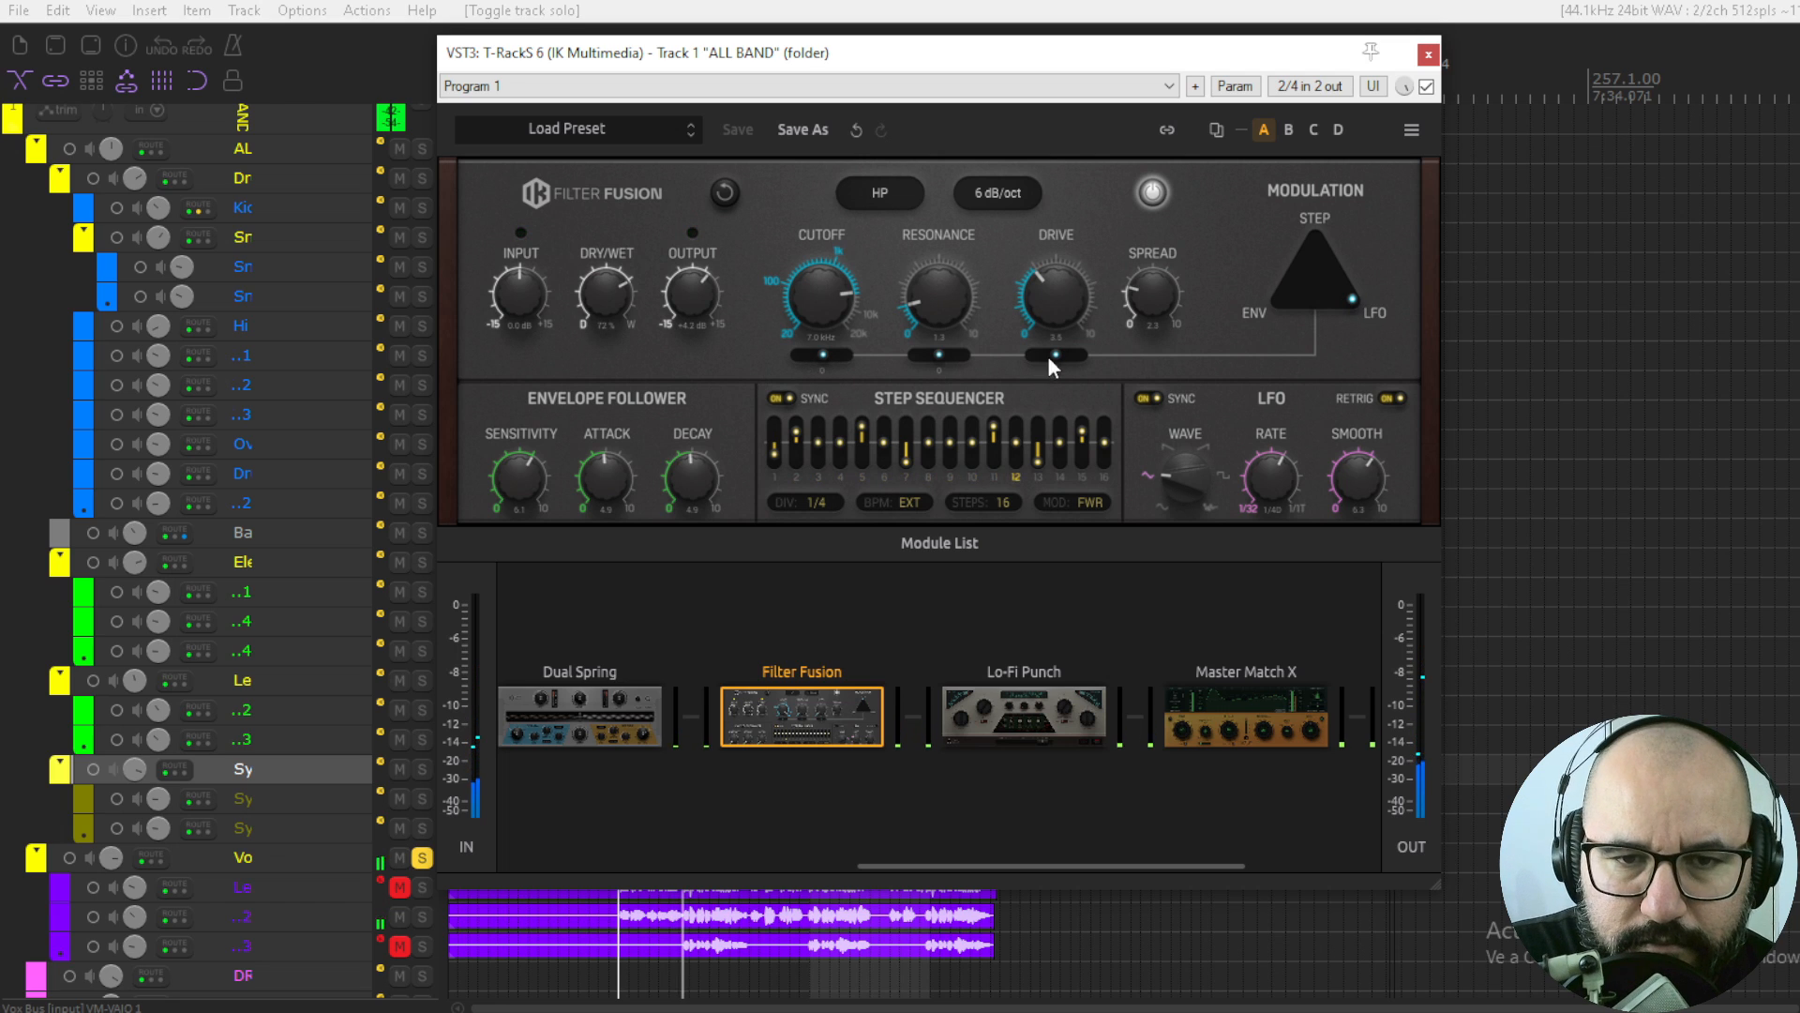
# - Give Filter Fusion's Drive and Resonance positive modulation amounts and its Cutoff a slightly negative one
pyautogui.moveTo(1058, 357); pyautogui.dragTo(1097, 355)
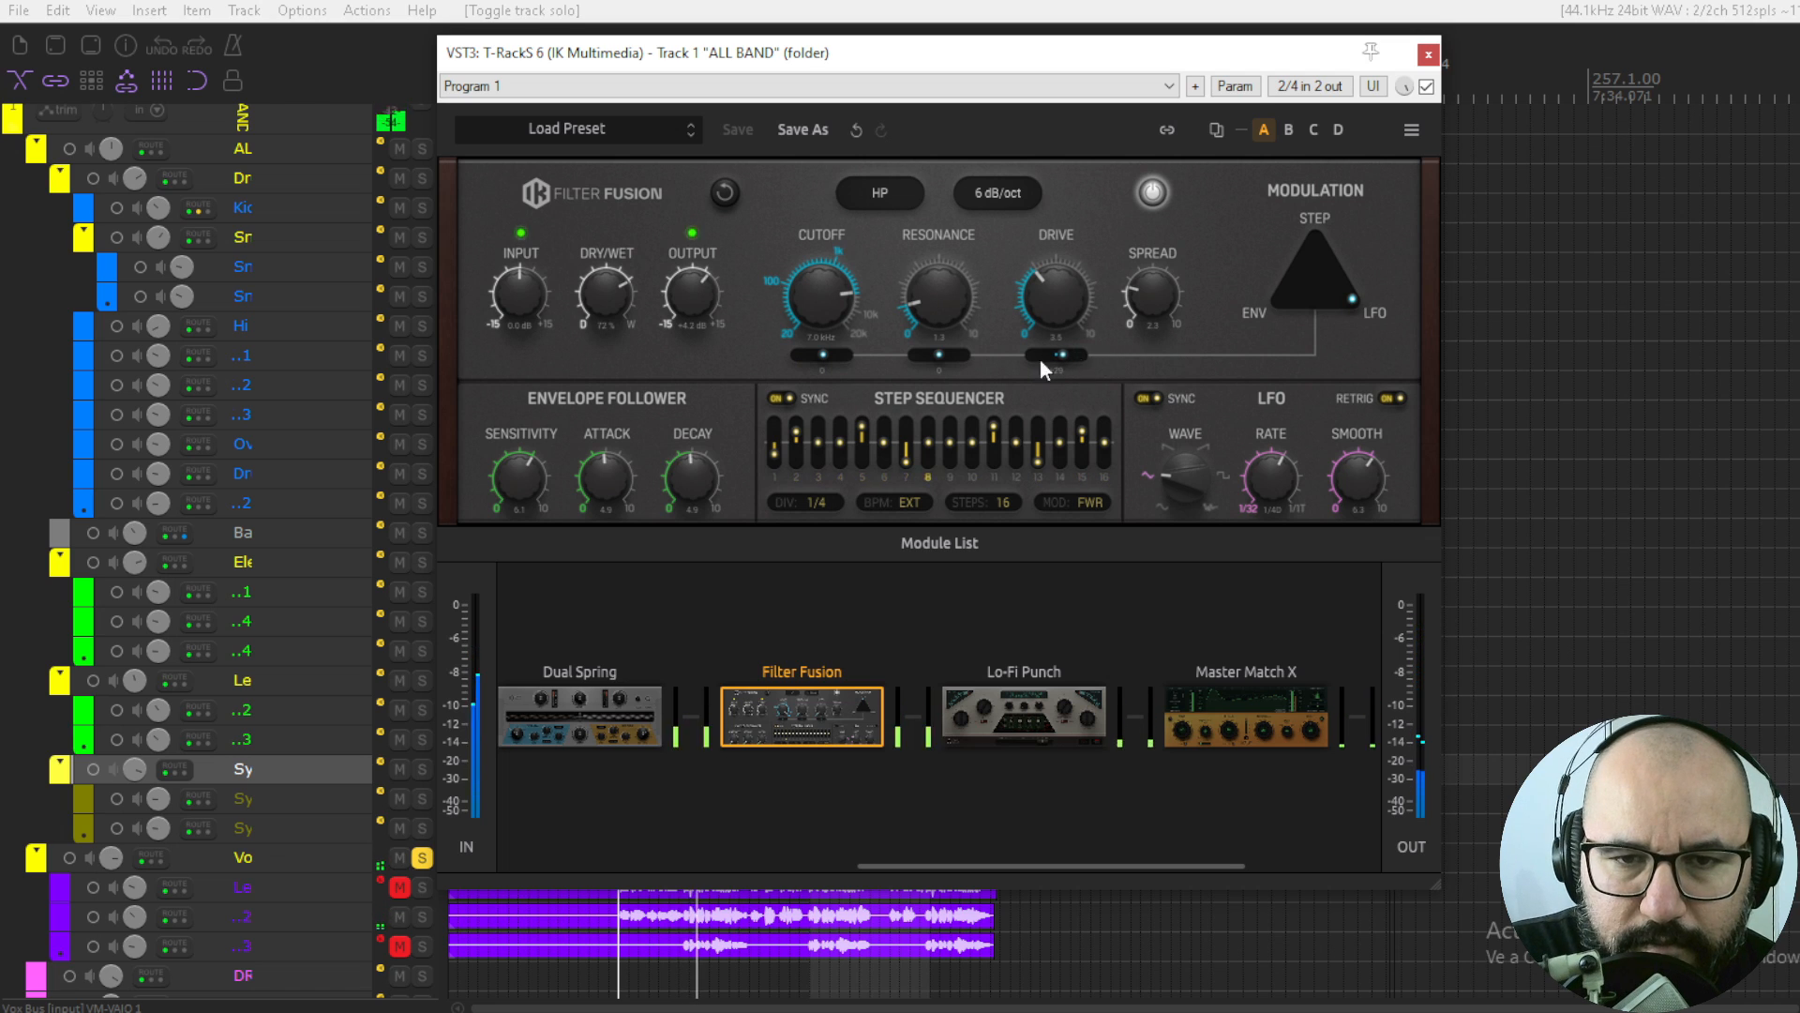
pyautogui.moveTo(939, 354); pyautogui.dragTo(979, 362)
pyautogui.moveTo(830, 352); pyautogui.dragTo(786, 354)
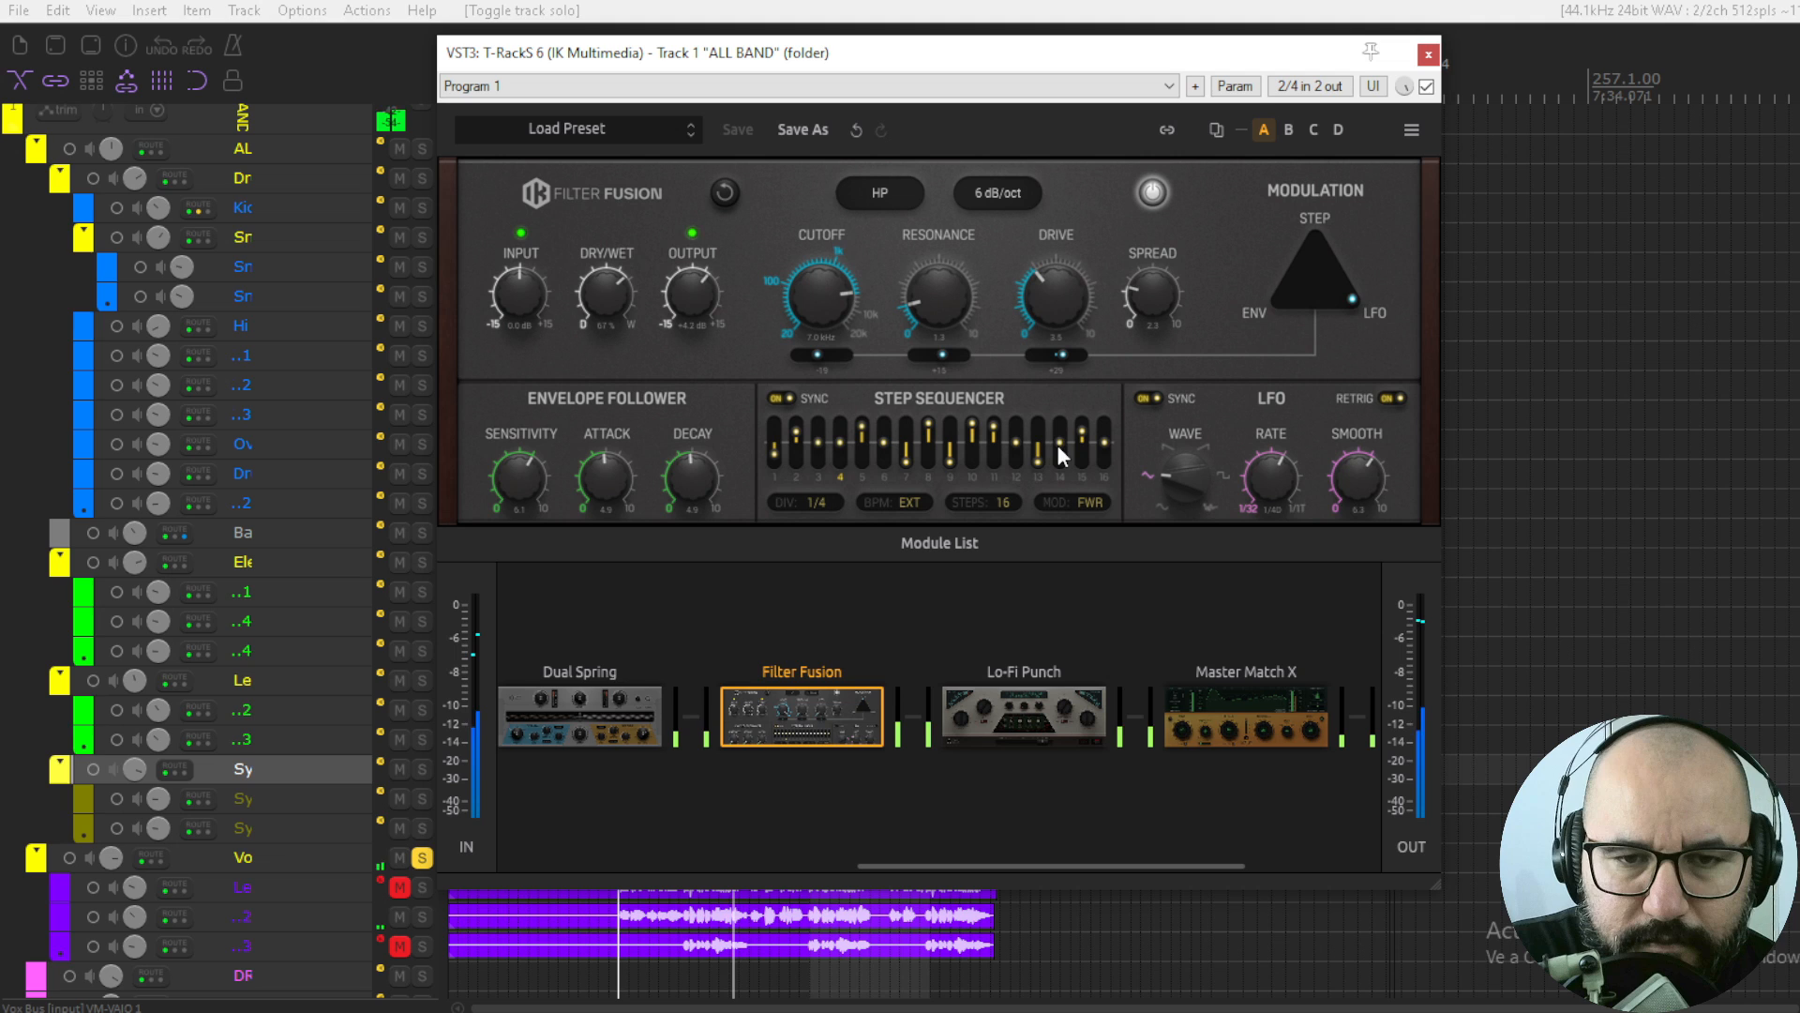
# - Raise steps 14 and 4 and lower steps 6 and 3 in Filter Fusion's step sequencer
pyautogui.moveTo(1060, 442); pyautogui.dragTo(1077, 301)
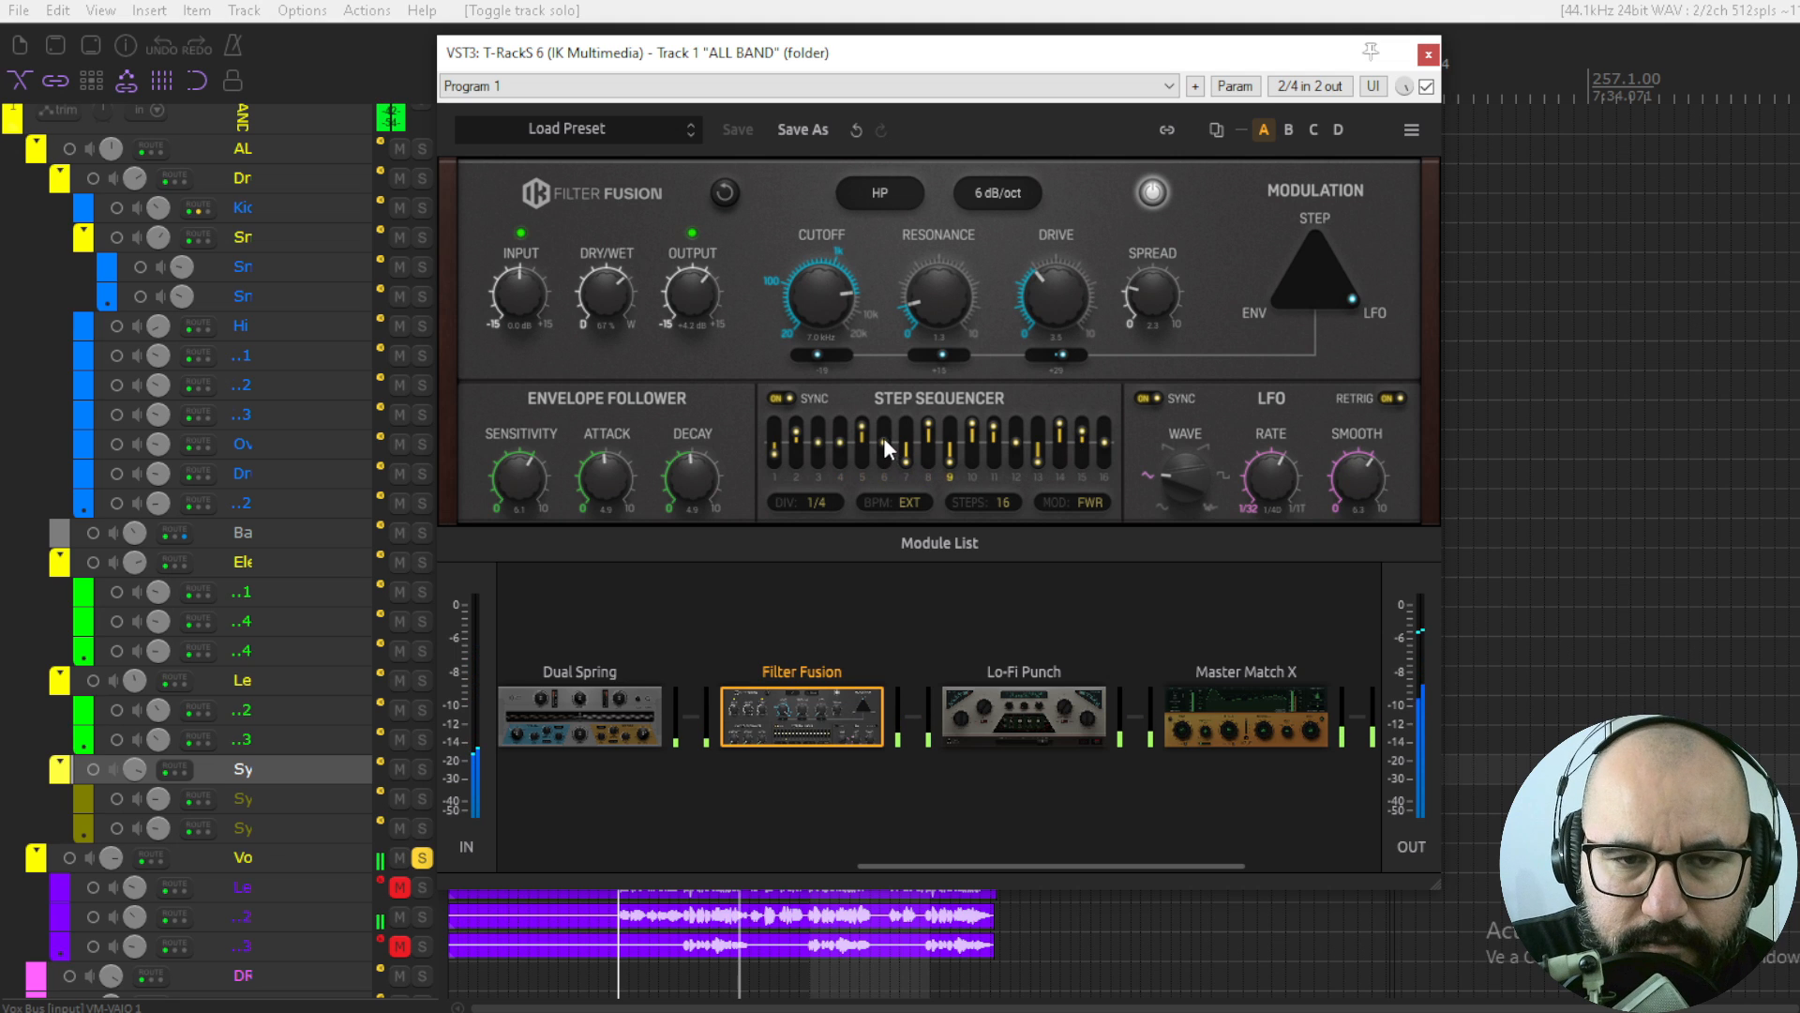
pyautogui.moveTo(883, 437); pyautogui.dragTo(877, 550)
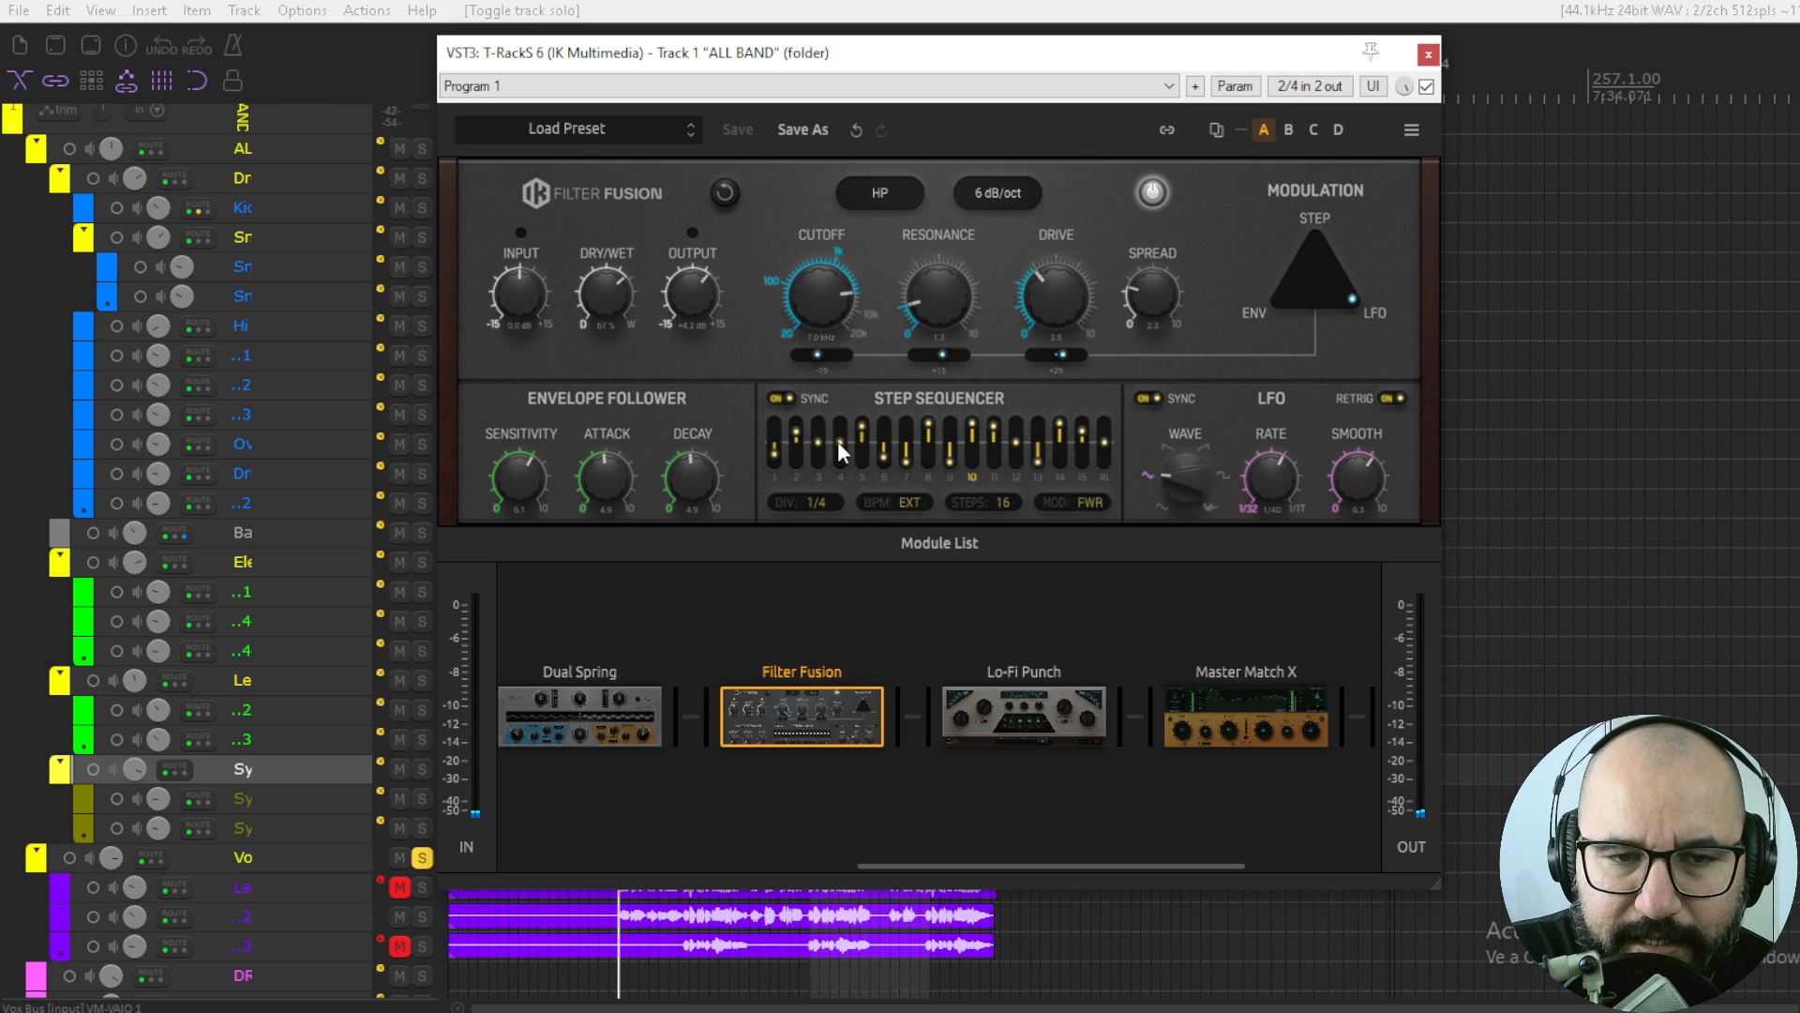
pyautogui.moveTo(837, 441); pyautogui.dragTo(852, 360)
pyautogui.moveTo(814, 446); pyautogui.dragTo(819, 491)
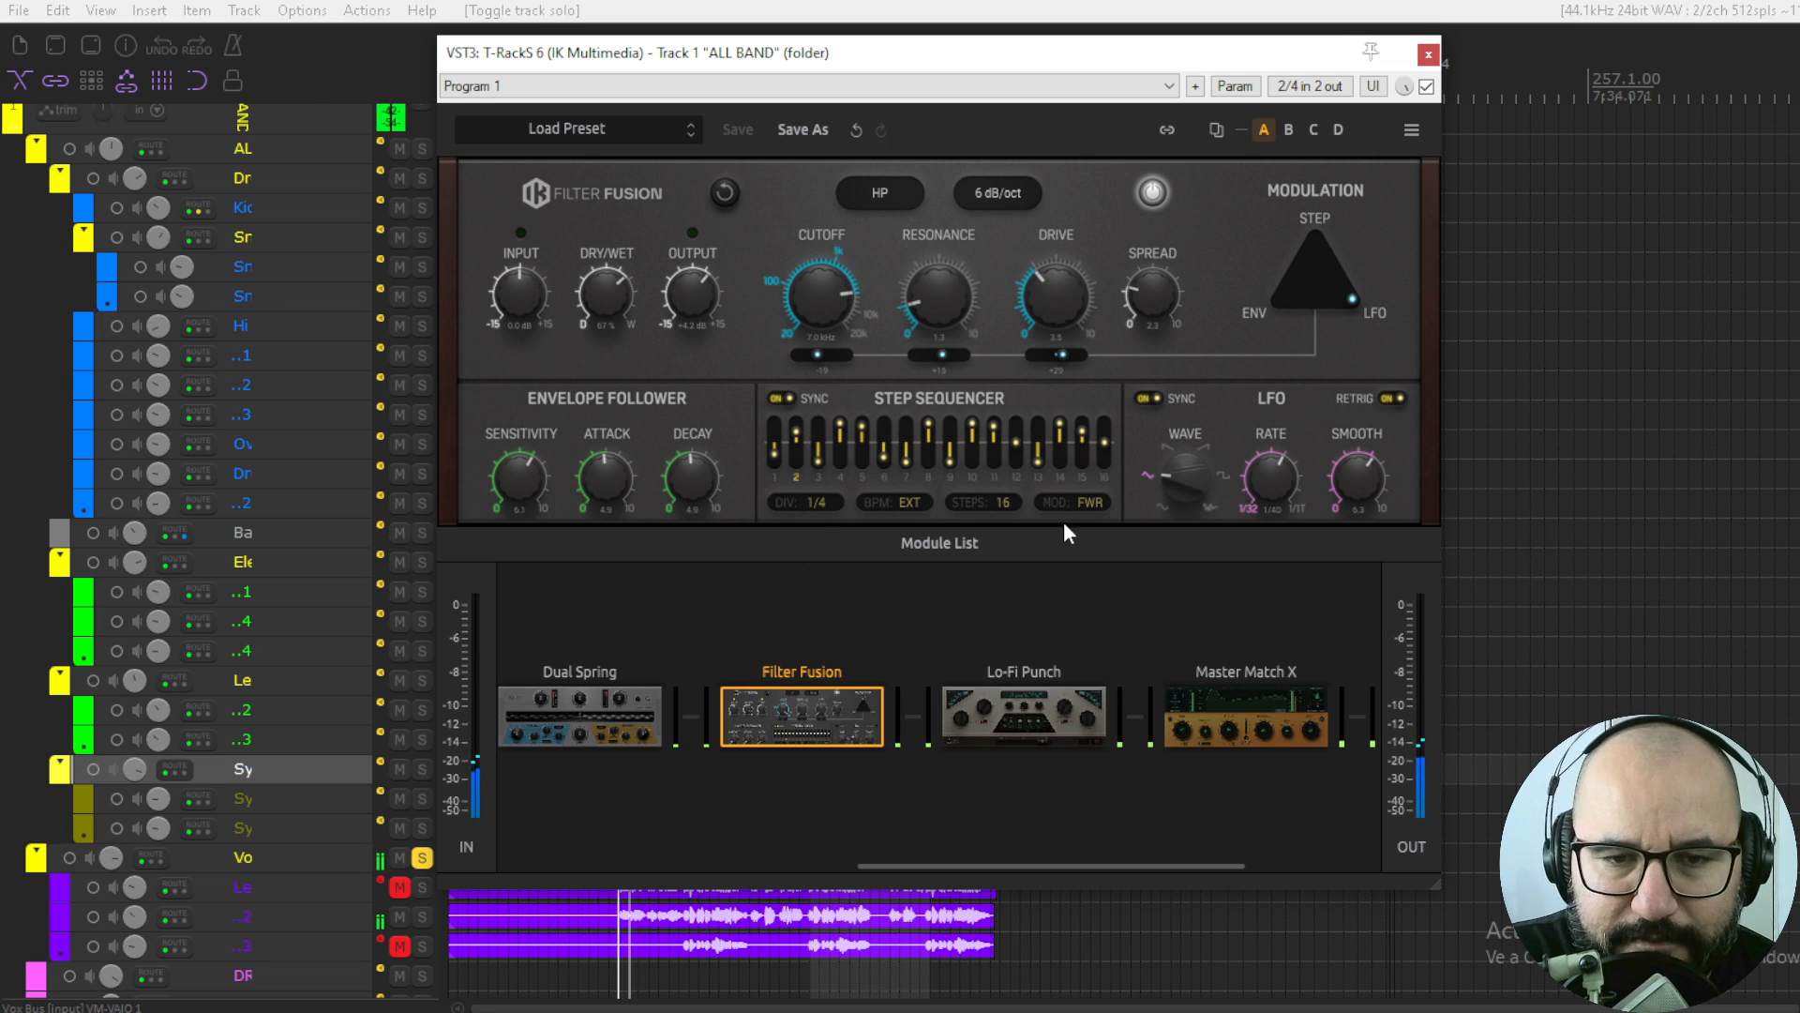
# - Open the Lo-Fi Punch module in the chain and power it on, with Filter Fusion switched off
pyautogui.click(1029, 736)
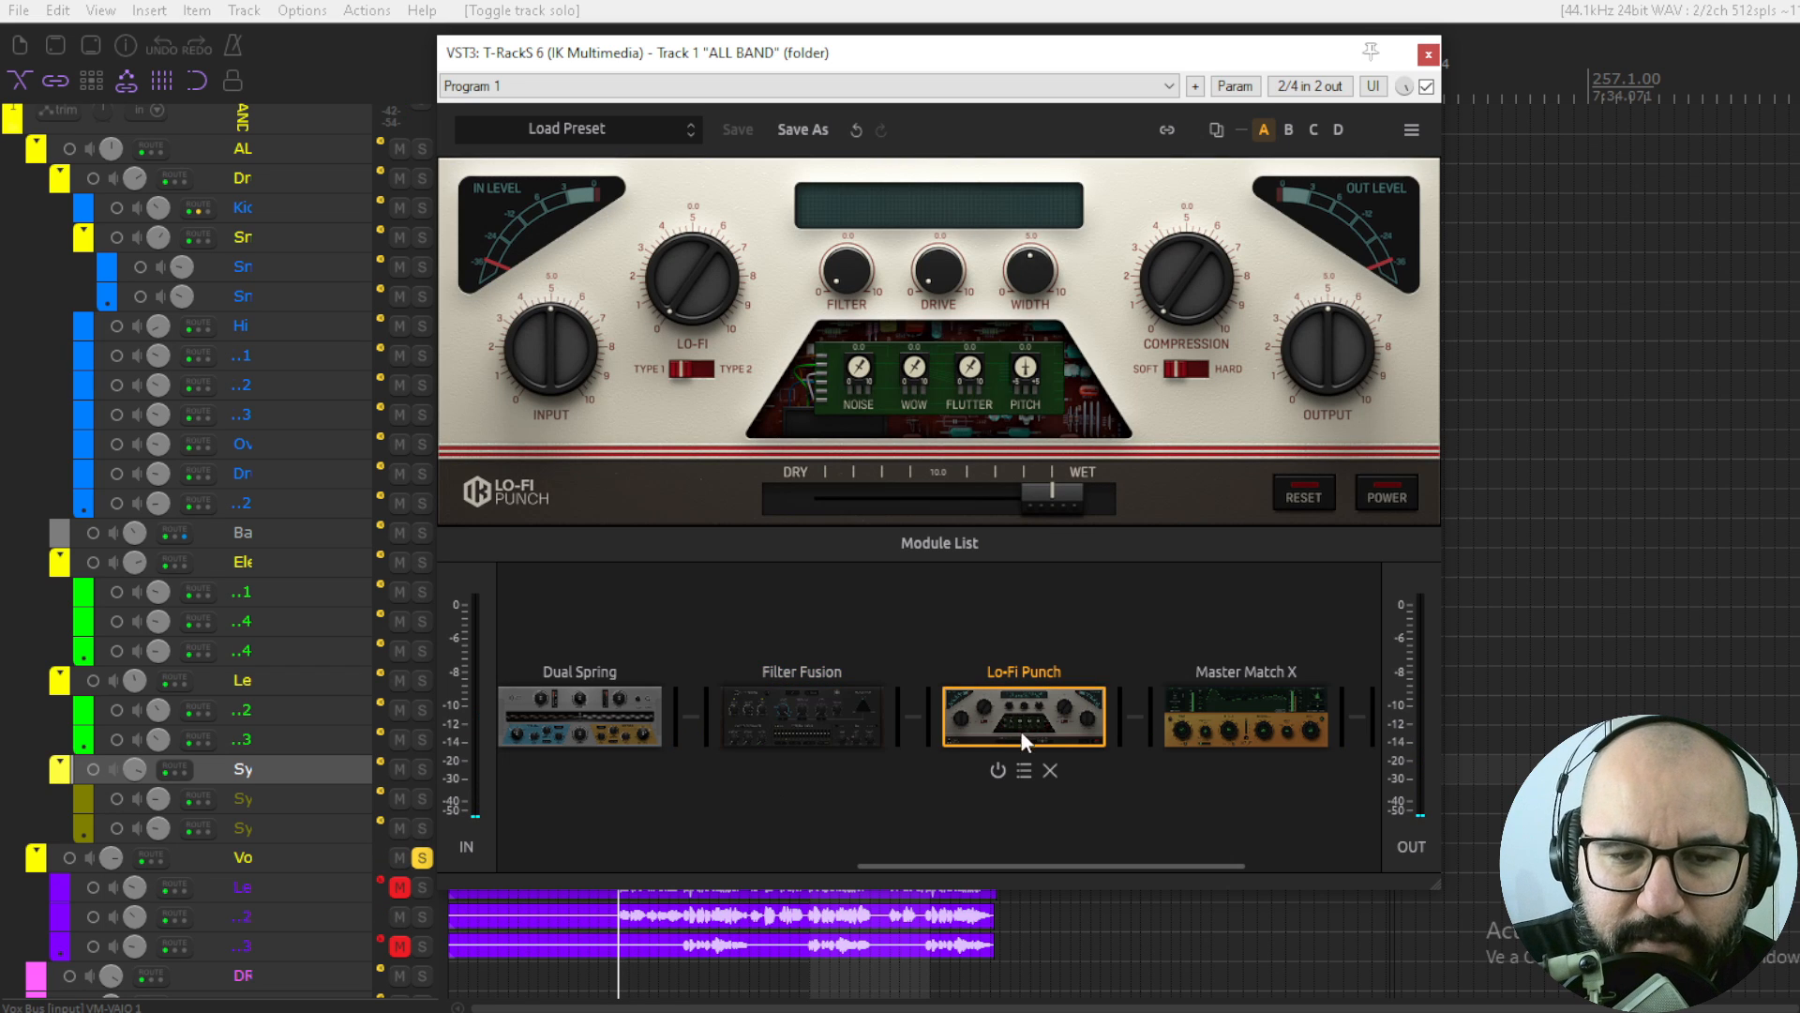
pyautogui.click(999, 770)
pyautogui.scroll(-2, 1014, 820)
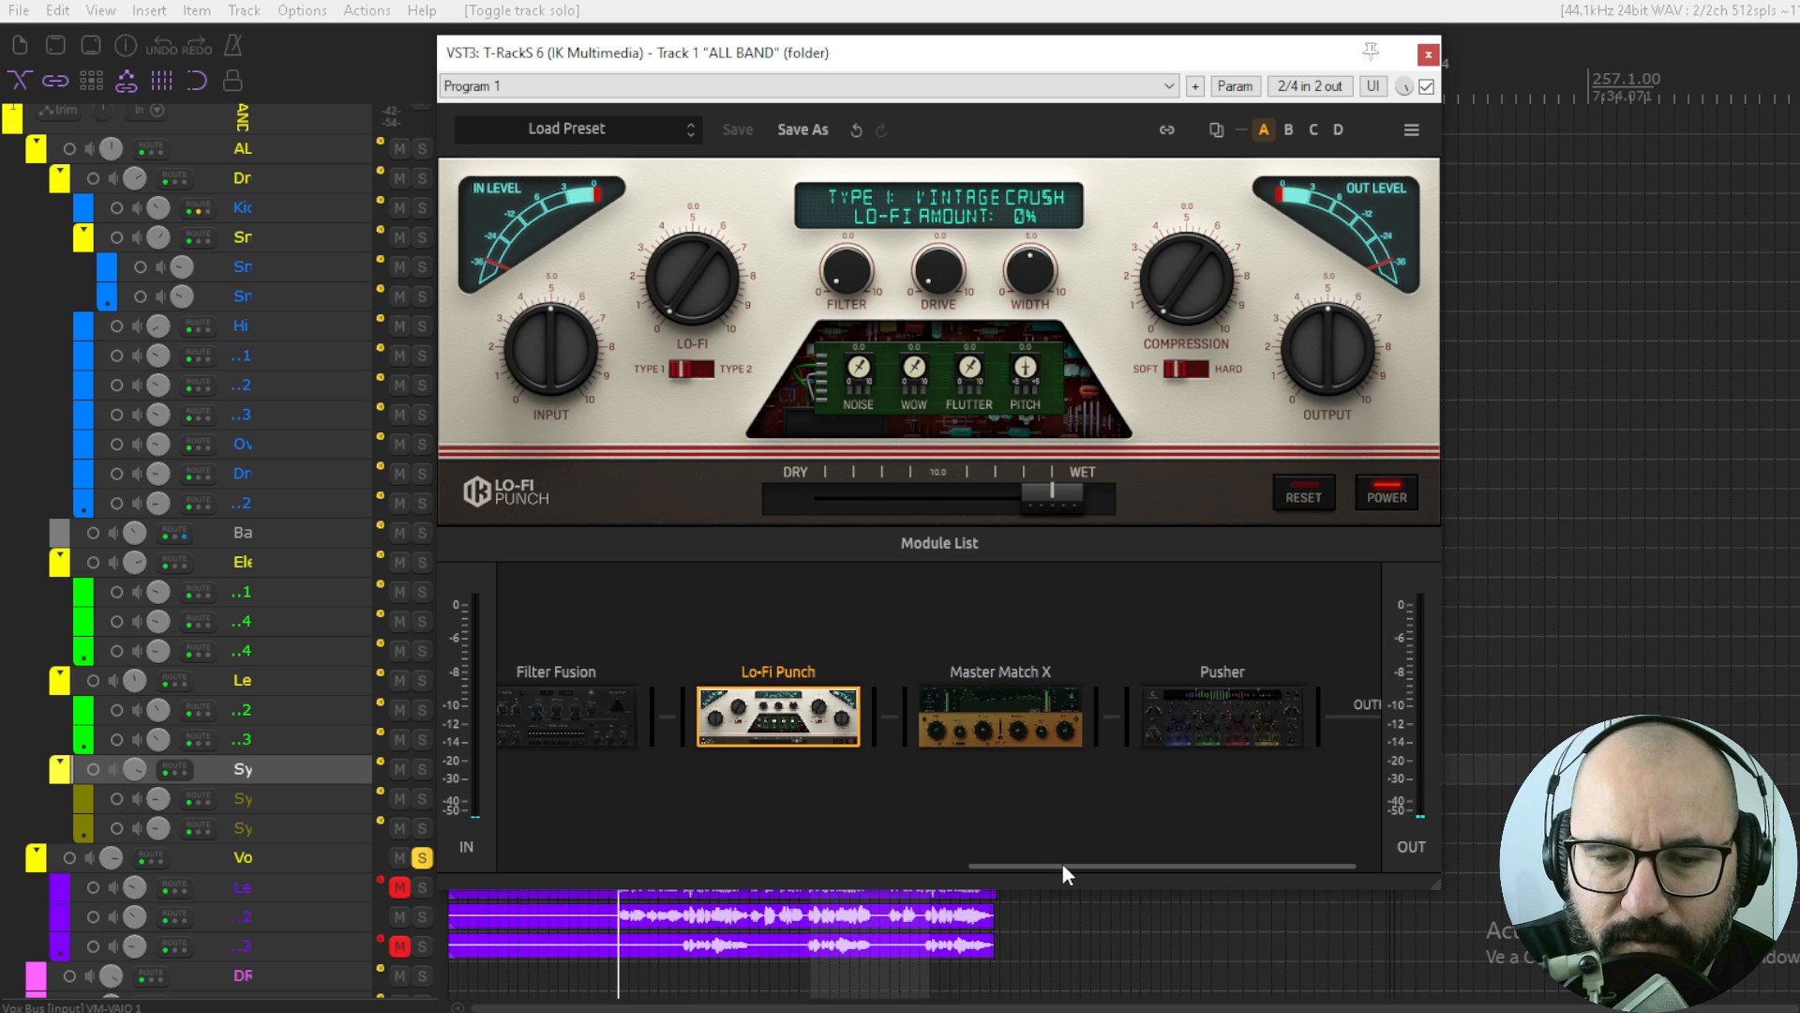
# - Flip Lo-Fi Punch's Lo-Fi mode between Type 1 and Type 2, returning to Type 1
pyautogui.click(707, 369)
pyautogui.click(705, 372)
pyautogui.click(704, 375)
pyautogui.click(688, 374)
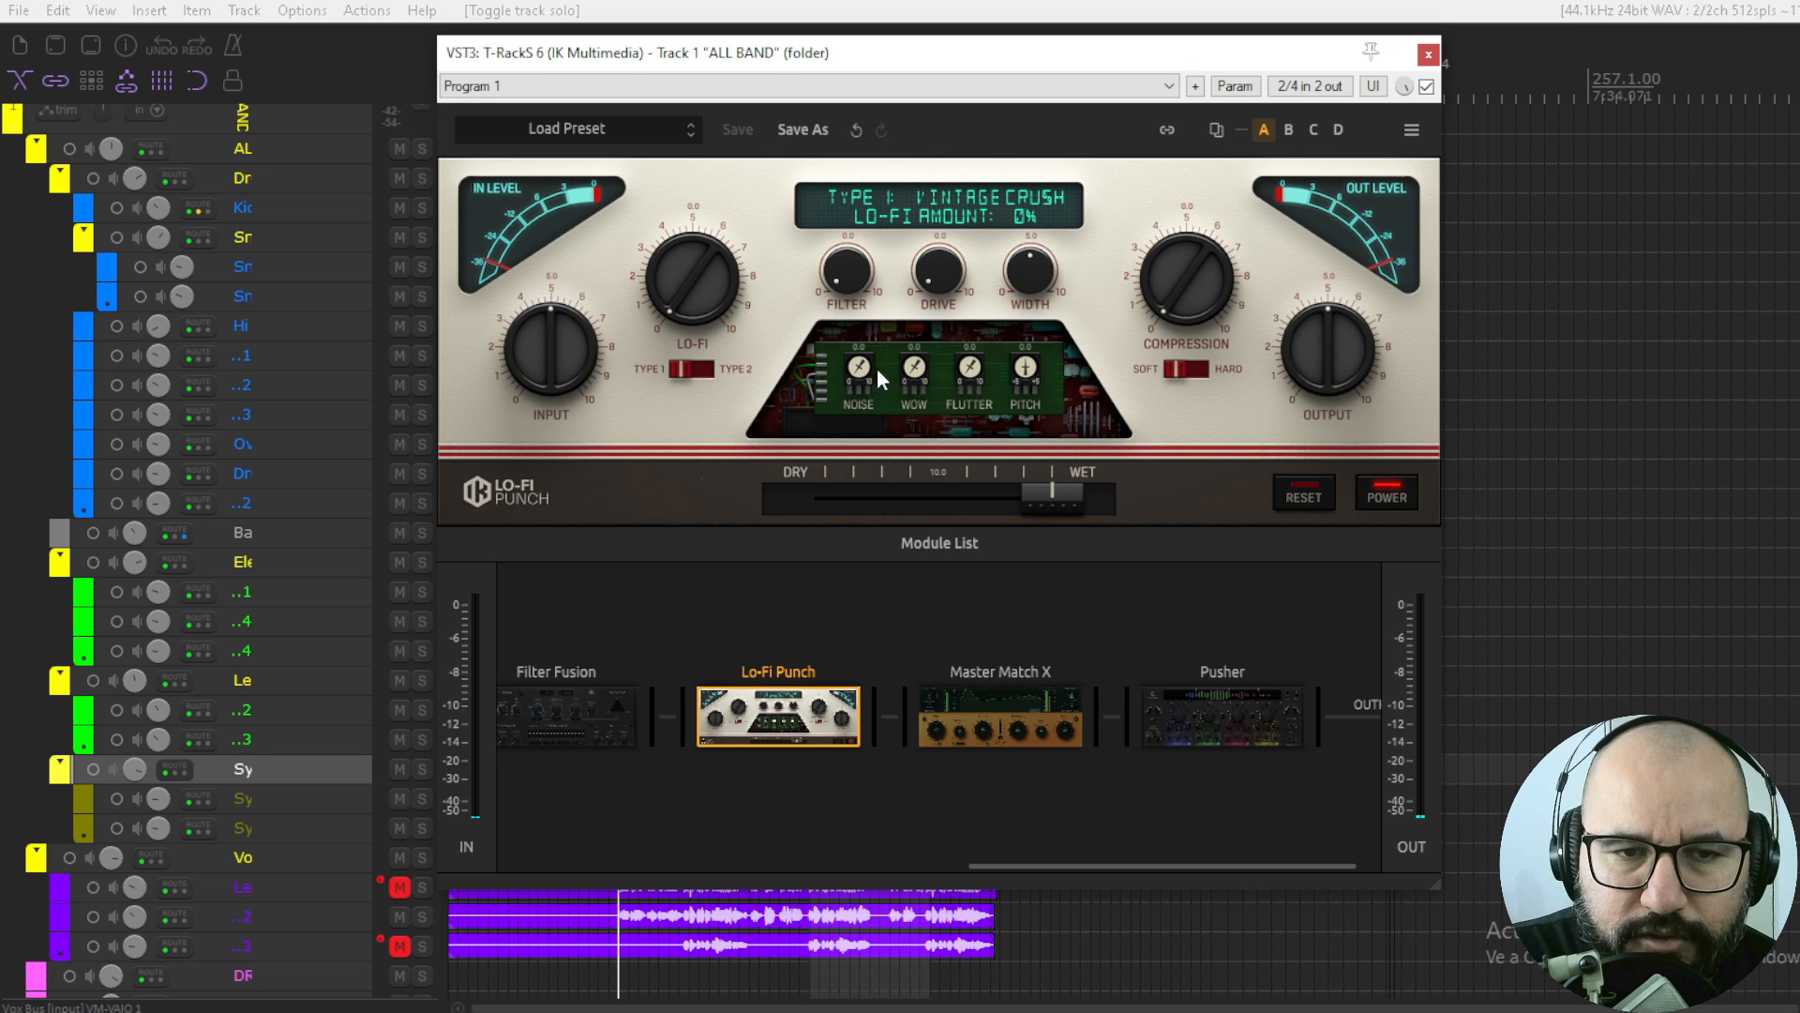
pyautogui.moveTo(859, 369)
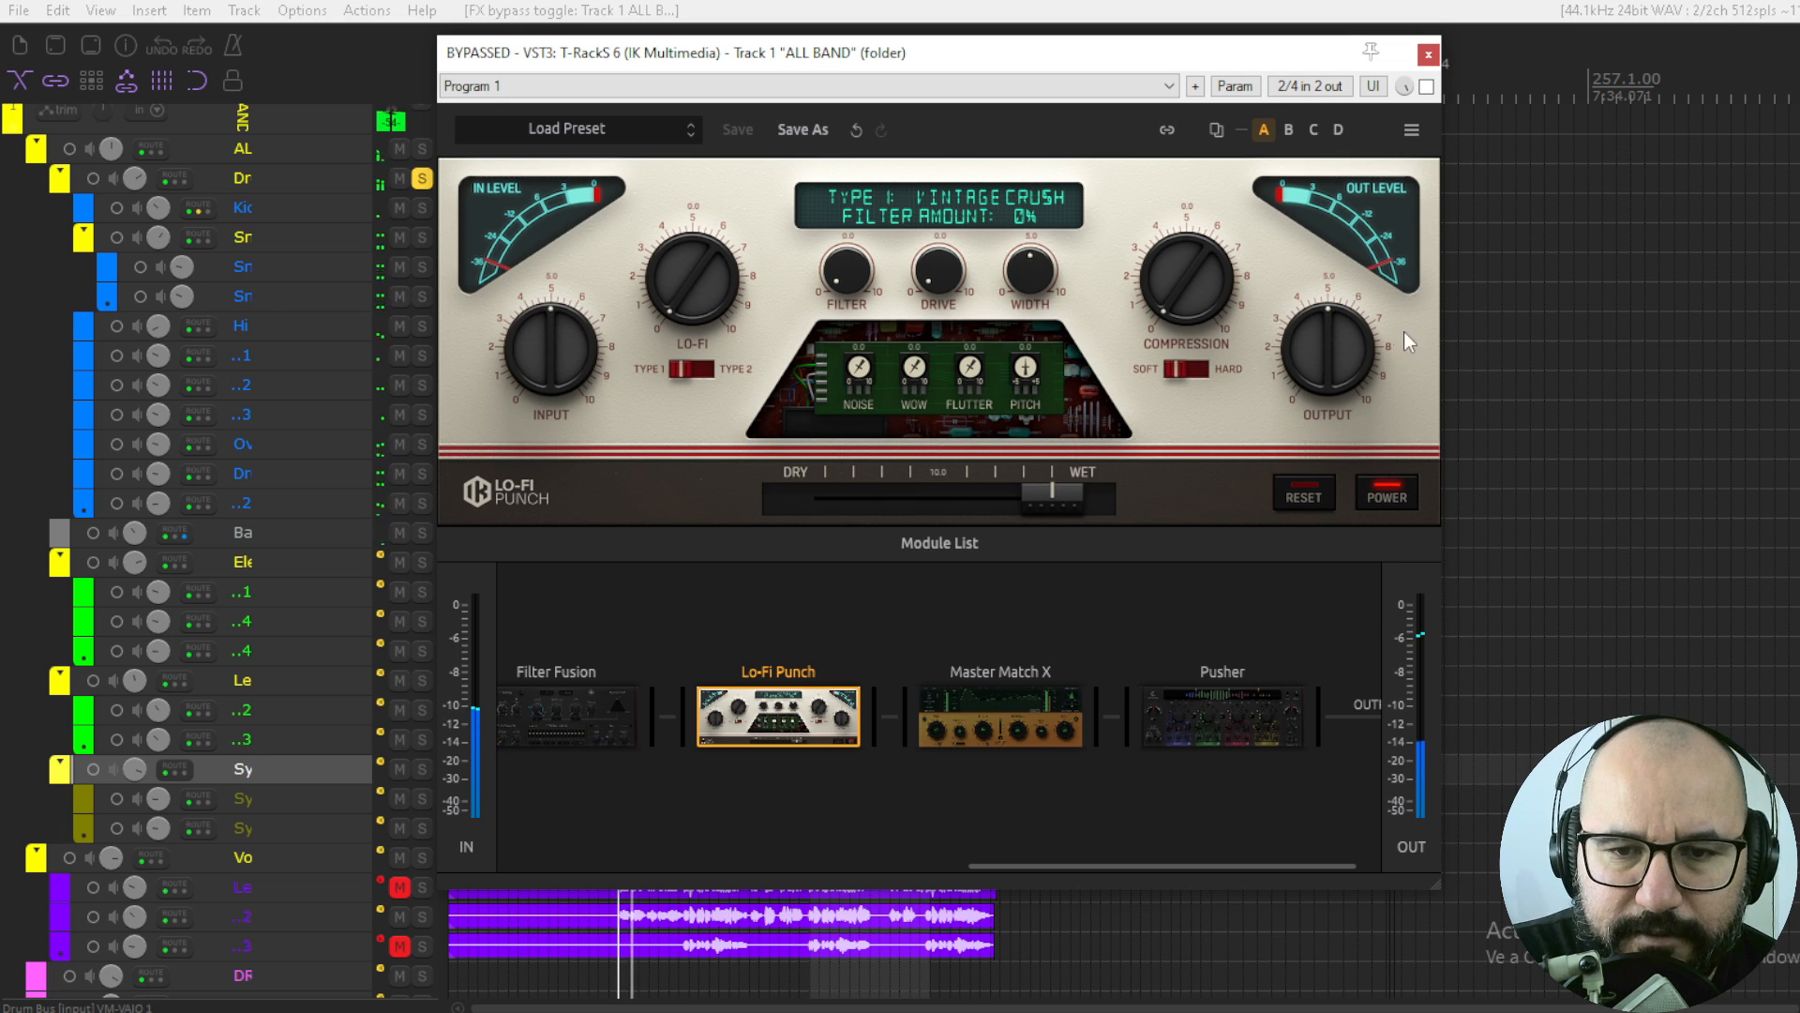
# - Take T-RackS 6 out of bypass while the drum bus plays soloed, and set Lo-Fi Punch's dry/wet mix to about 7.7
pyautogui.click(1426, 87)
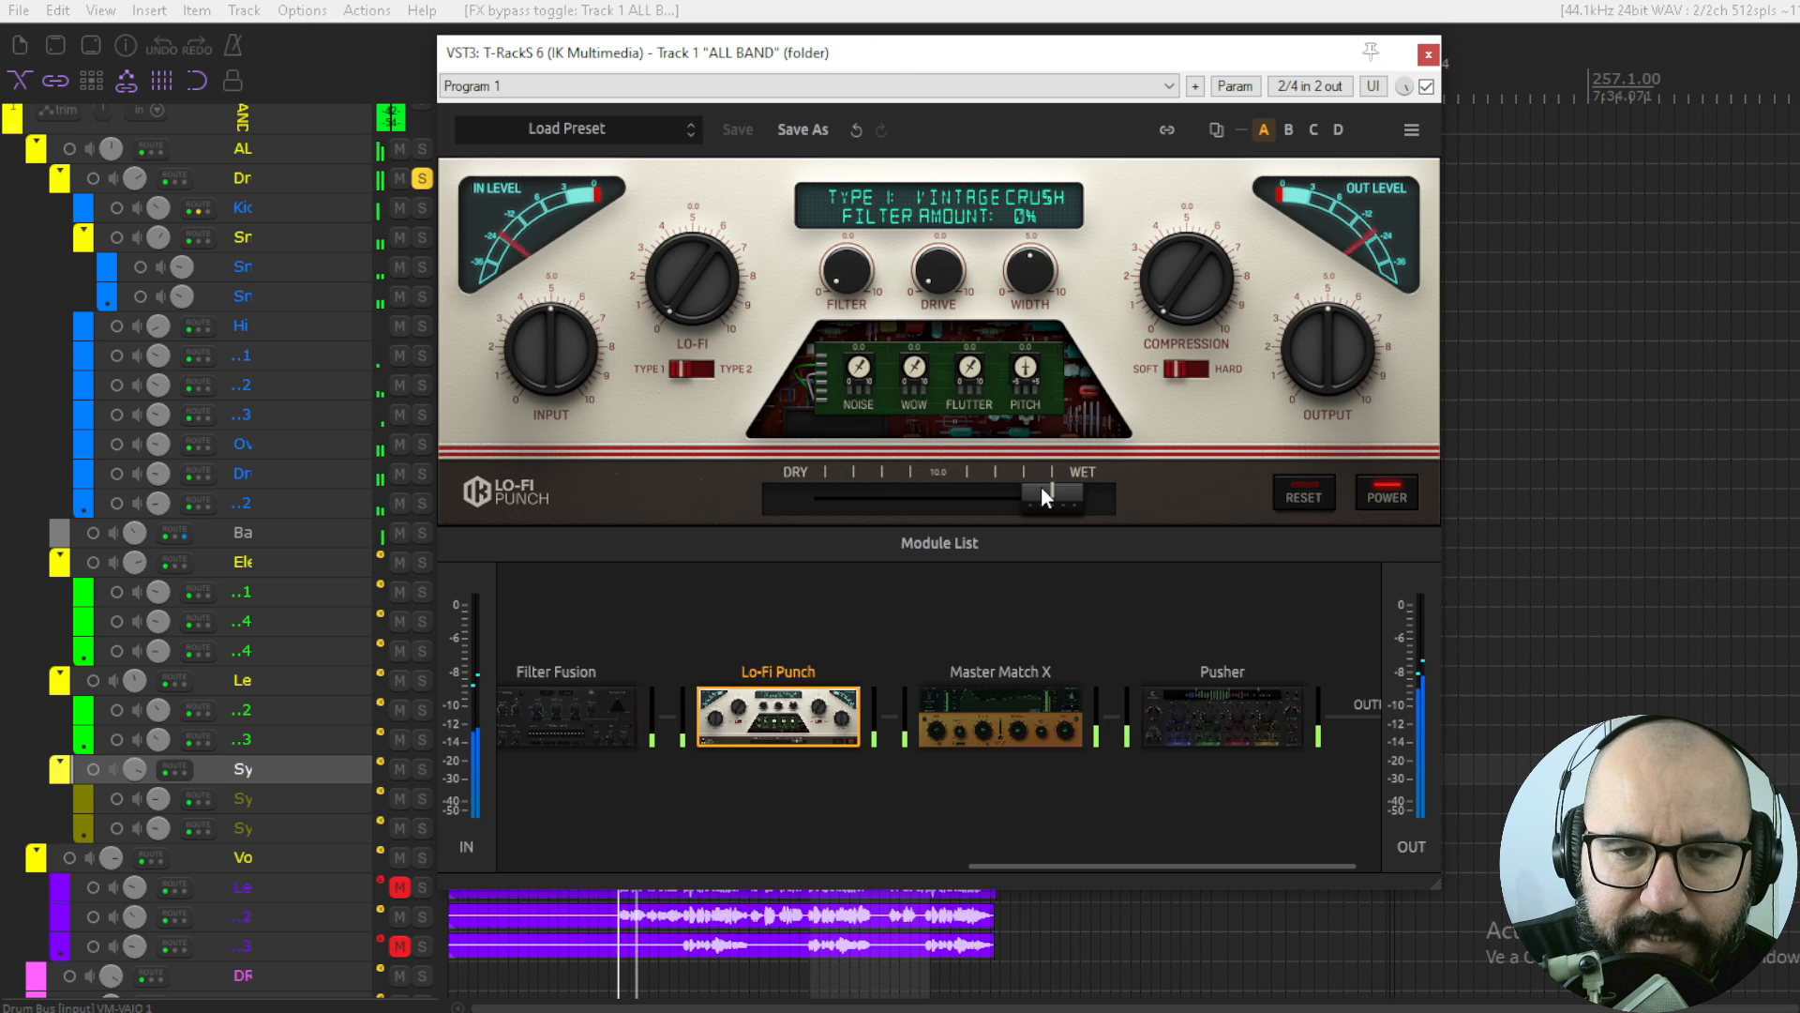
pyautogui.moveTo(1052, 491); pyautogui.dragTo(638, 493)
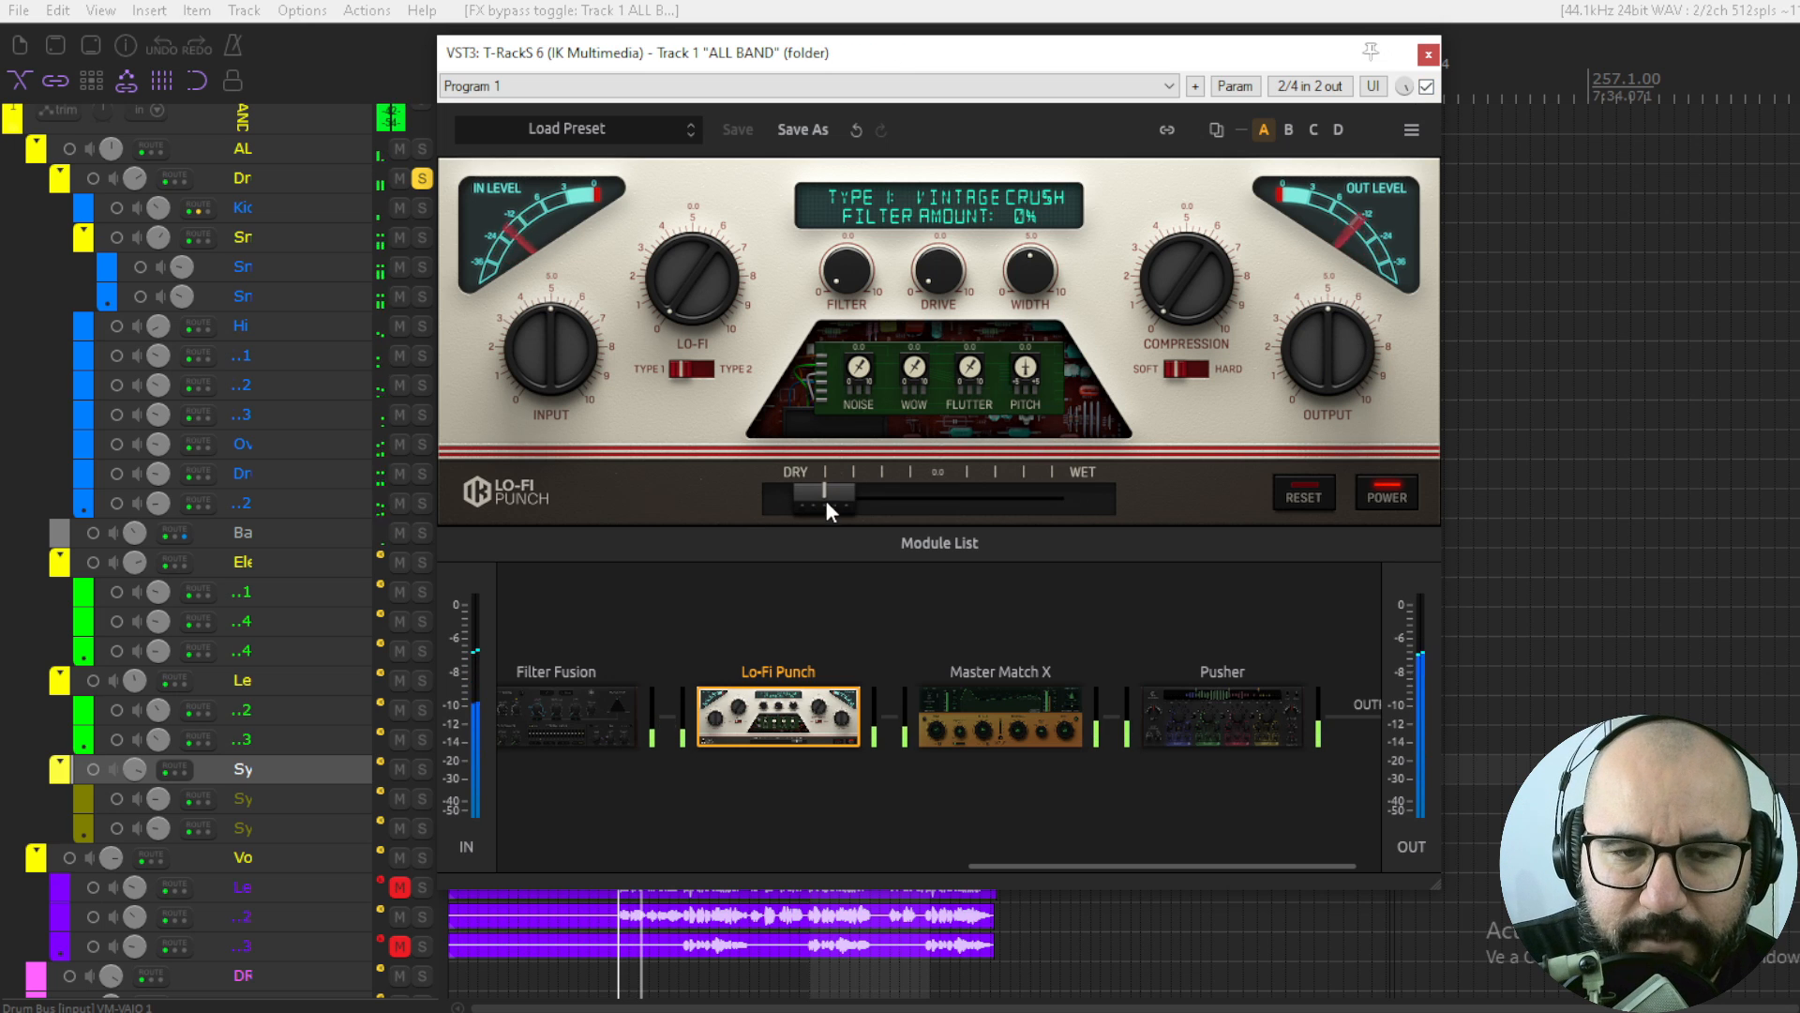
pyautogui.moveTo(824, 493); pyautogui.dragTo(971, 497)
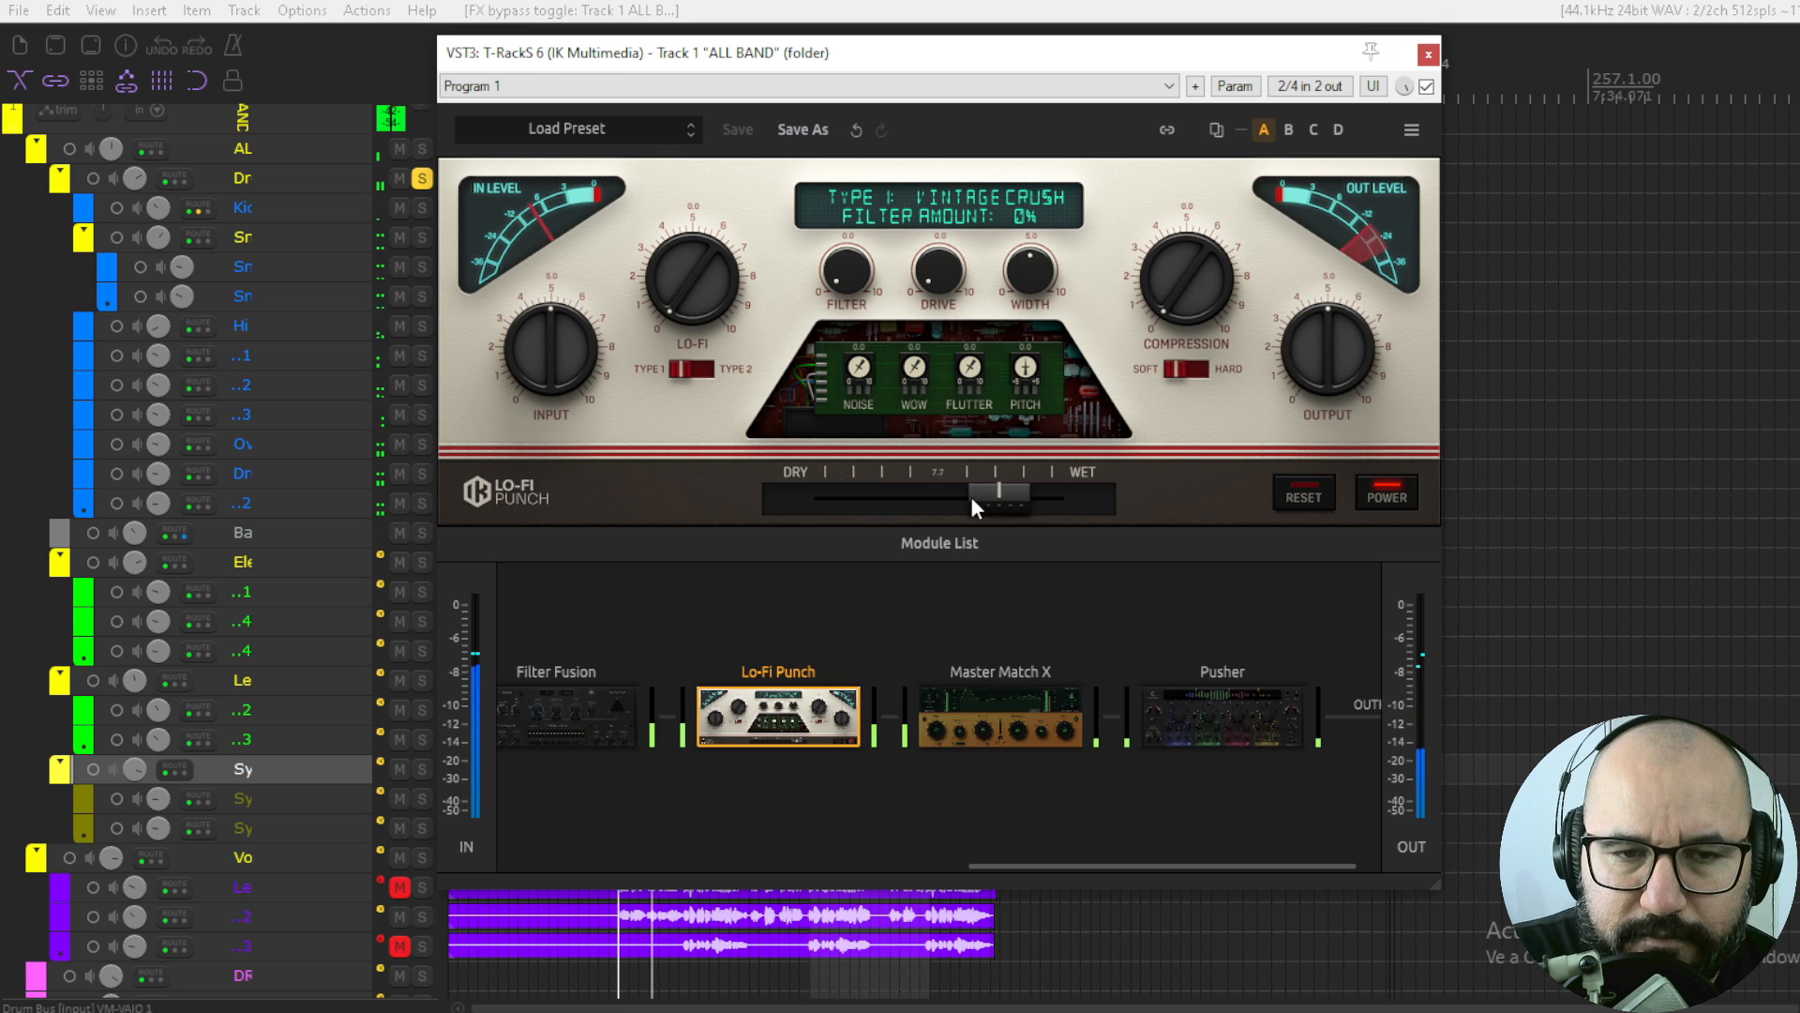
# - Try the Lo-Fi amount at 100% with Type 1 and at about 91% with Type 2
pyautogui.moveTo(692, 270)
pyautogui.mouseDown()
pyautogui.moveTo(692, 235)
pyautogui.moveTo(672, 302)
pyautogui.moveTo(686, 239)
pyautogui.mouseUp()
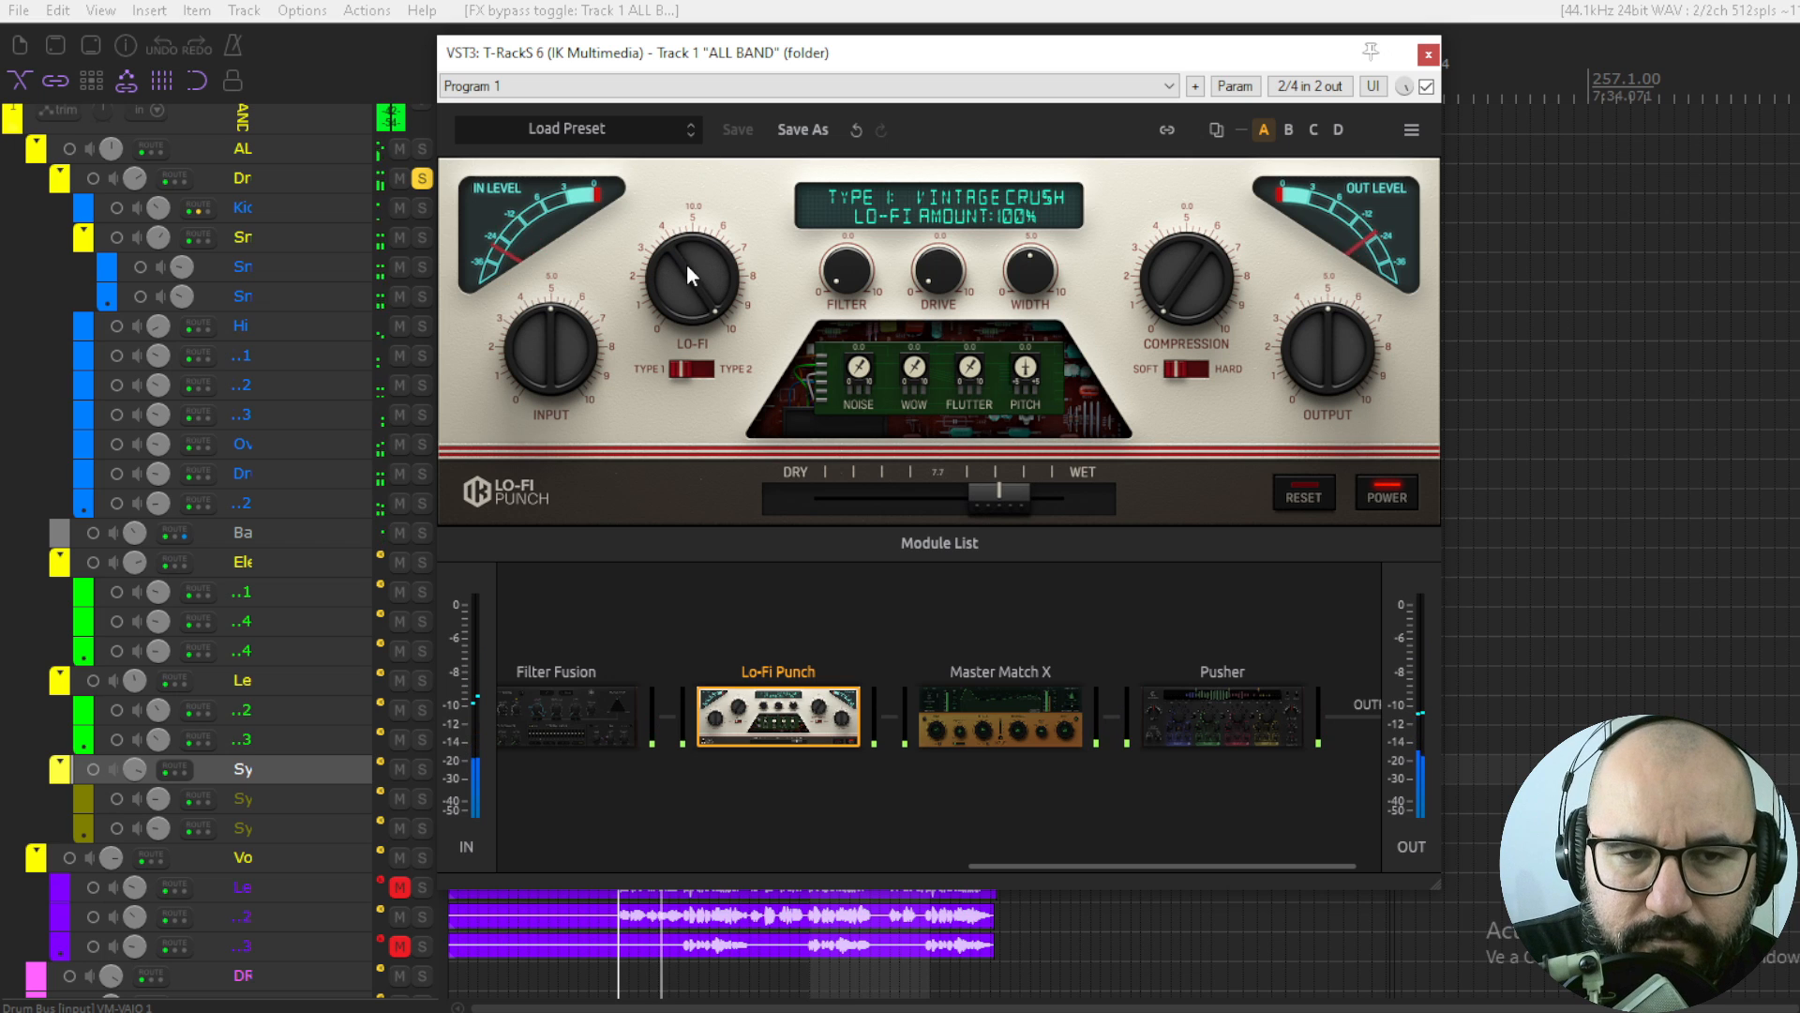
pyautogui.moveTo(686, 305); pyautogui.dragTo(689, 358)
pyautogui.click(695, 369)
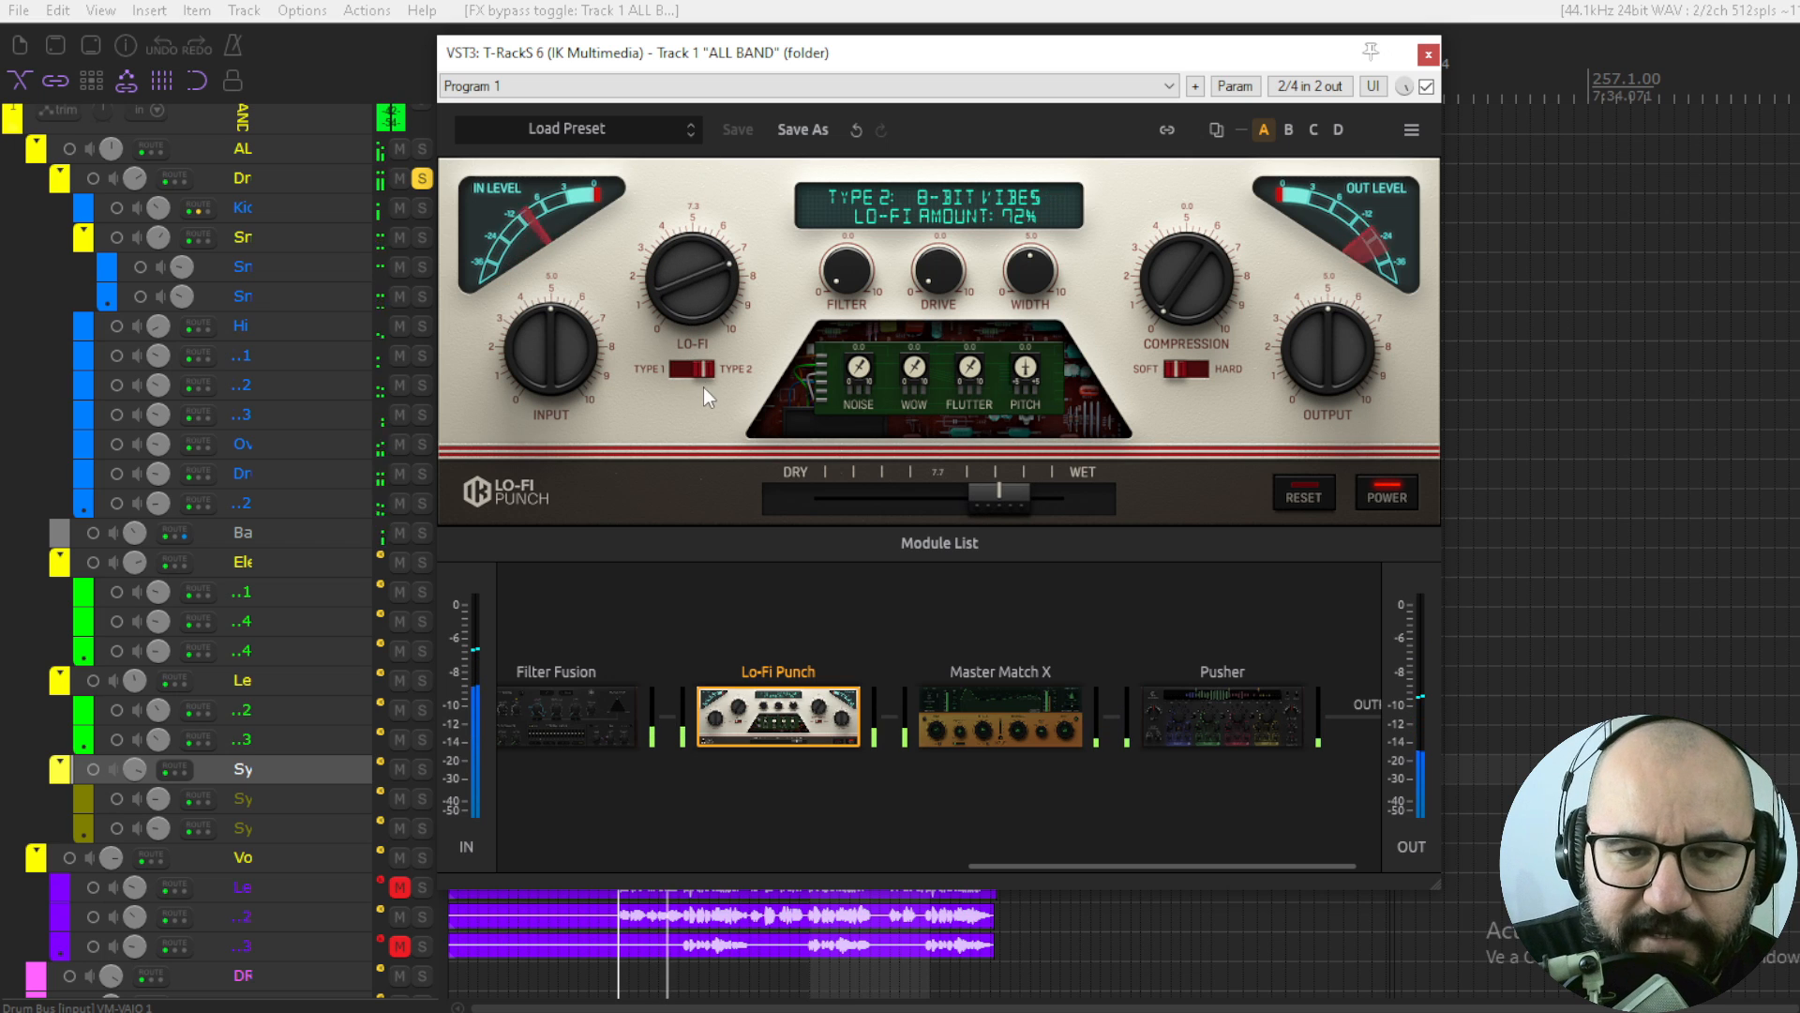
pyautogui.moveTo(695, 293); pyautogui.dragTo(707, 246)
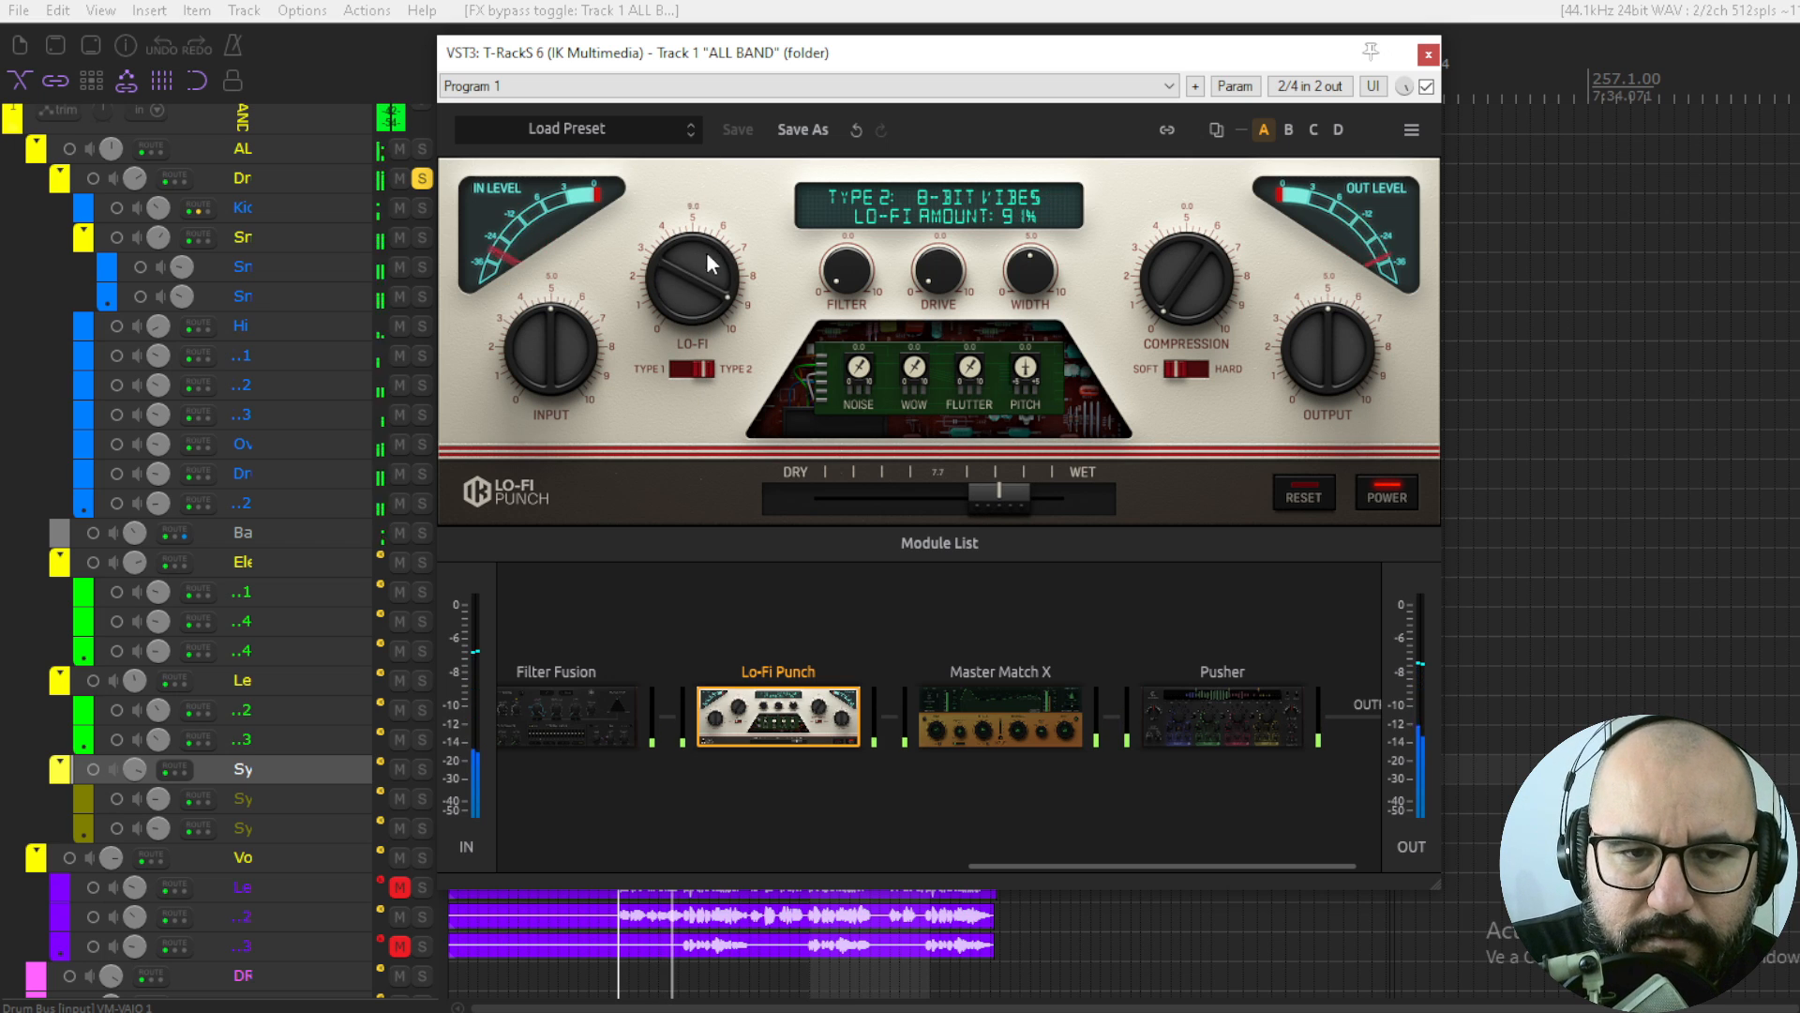
# - Compare Type 1 with Type 2 at a Lo-Fi amount of 84%, return to Type 1, and compare against the bypassed plugin
pyautogui.click(696, 368)
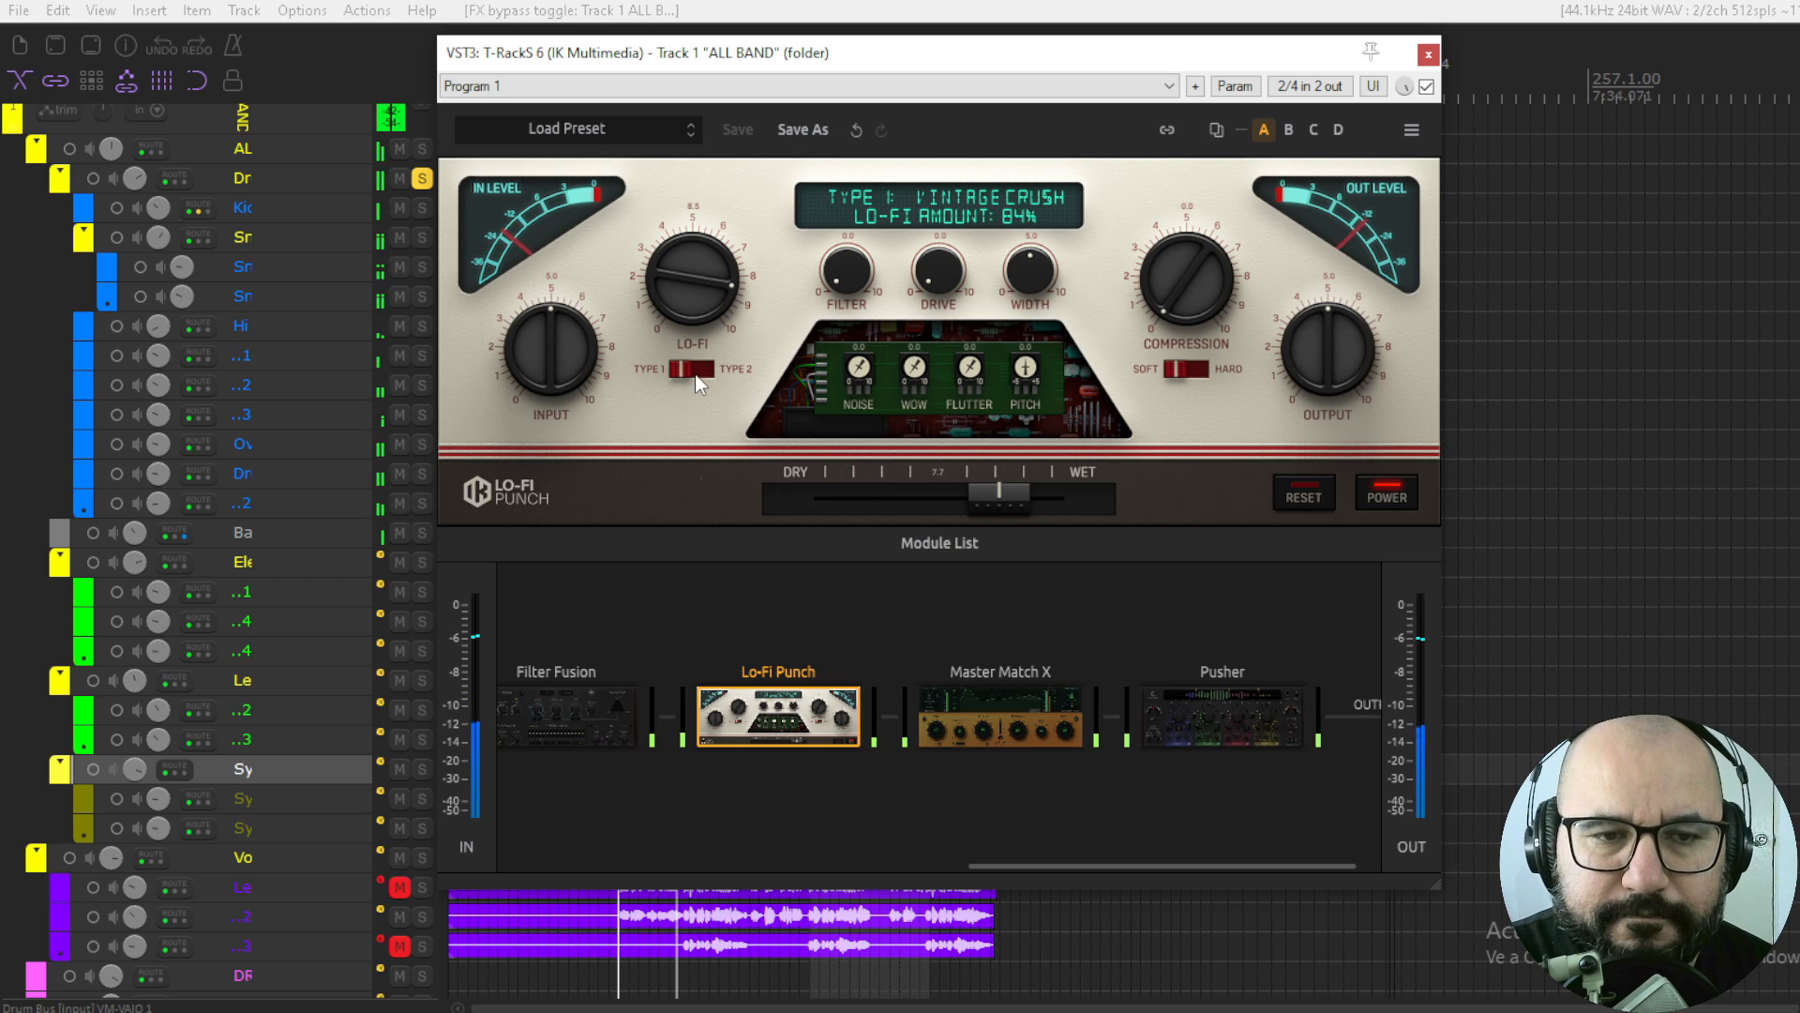
pyautogui.click(693, 371)
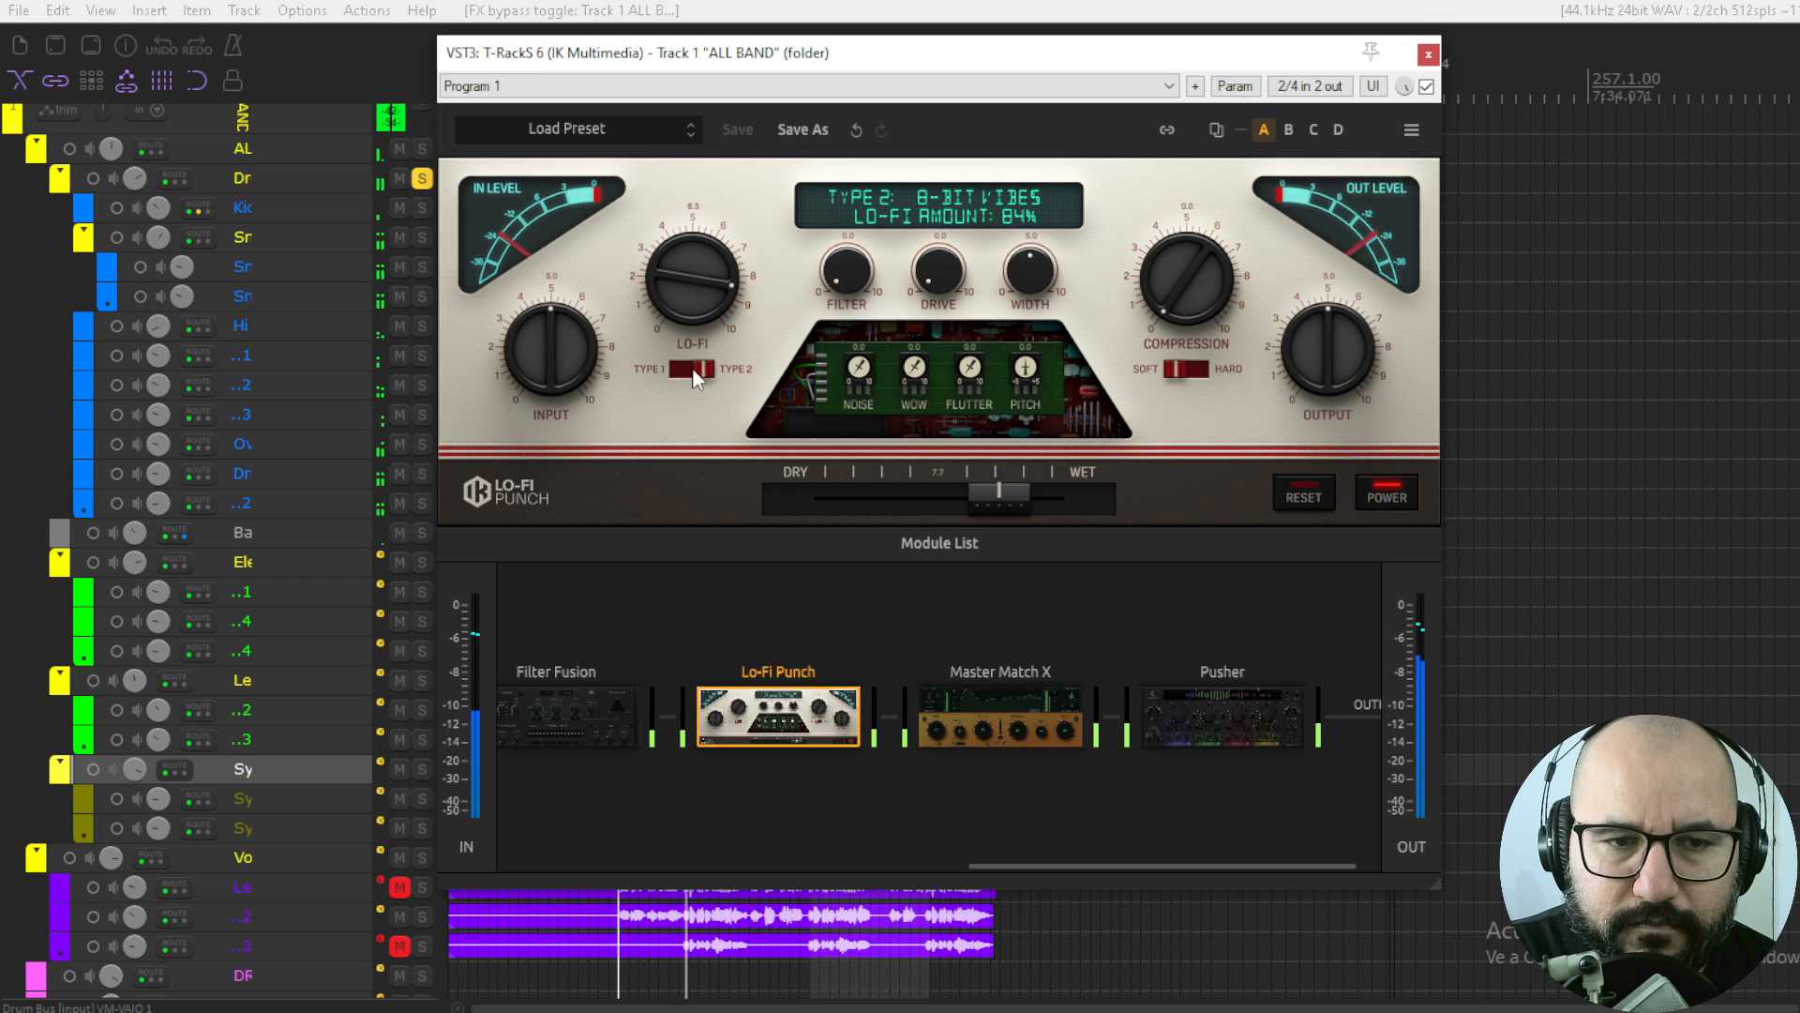
pyautogui.click(691, 371)
pyautogui.click(1426, 86)
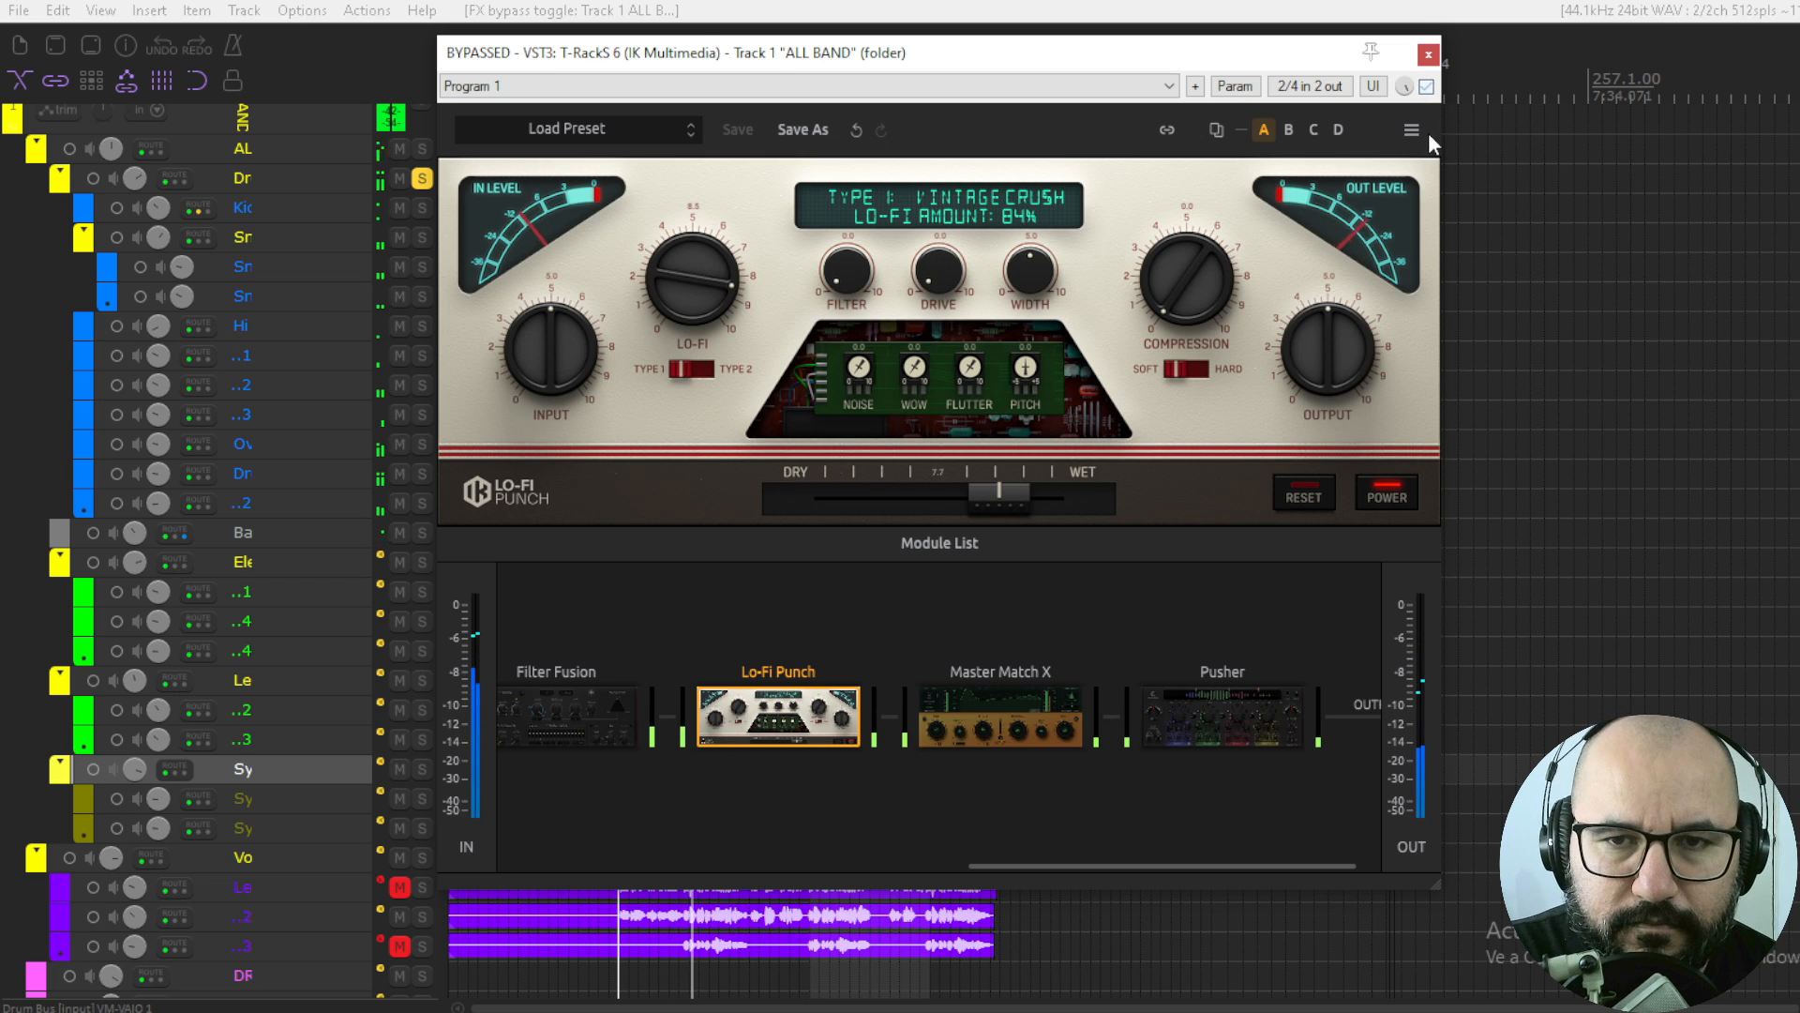
pyautogui.click(1426, 86)
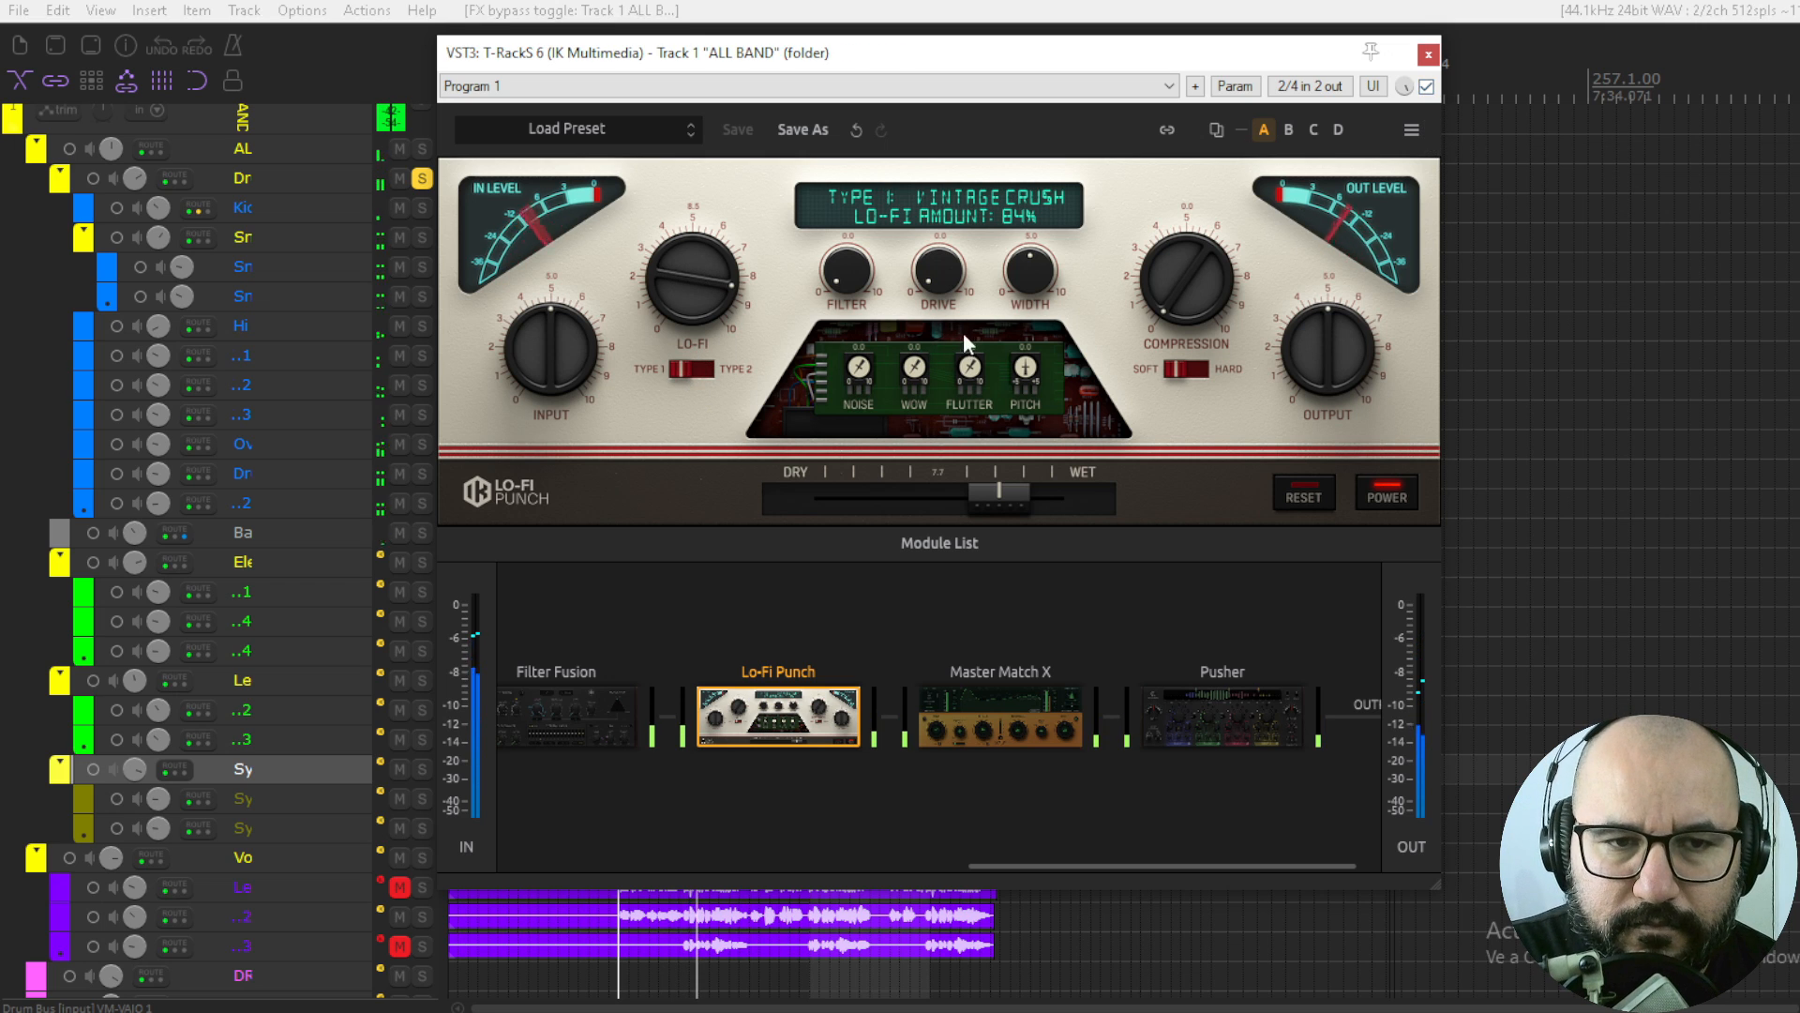
# - Set Lo-Fi Punch's Lo-Fi amount to 56% and its Noise amount to about 55%
pyautogui.moveTo(702, 274); pyautogui.dragTo(702, 363)
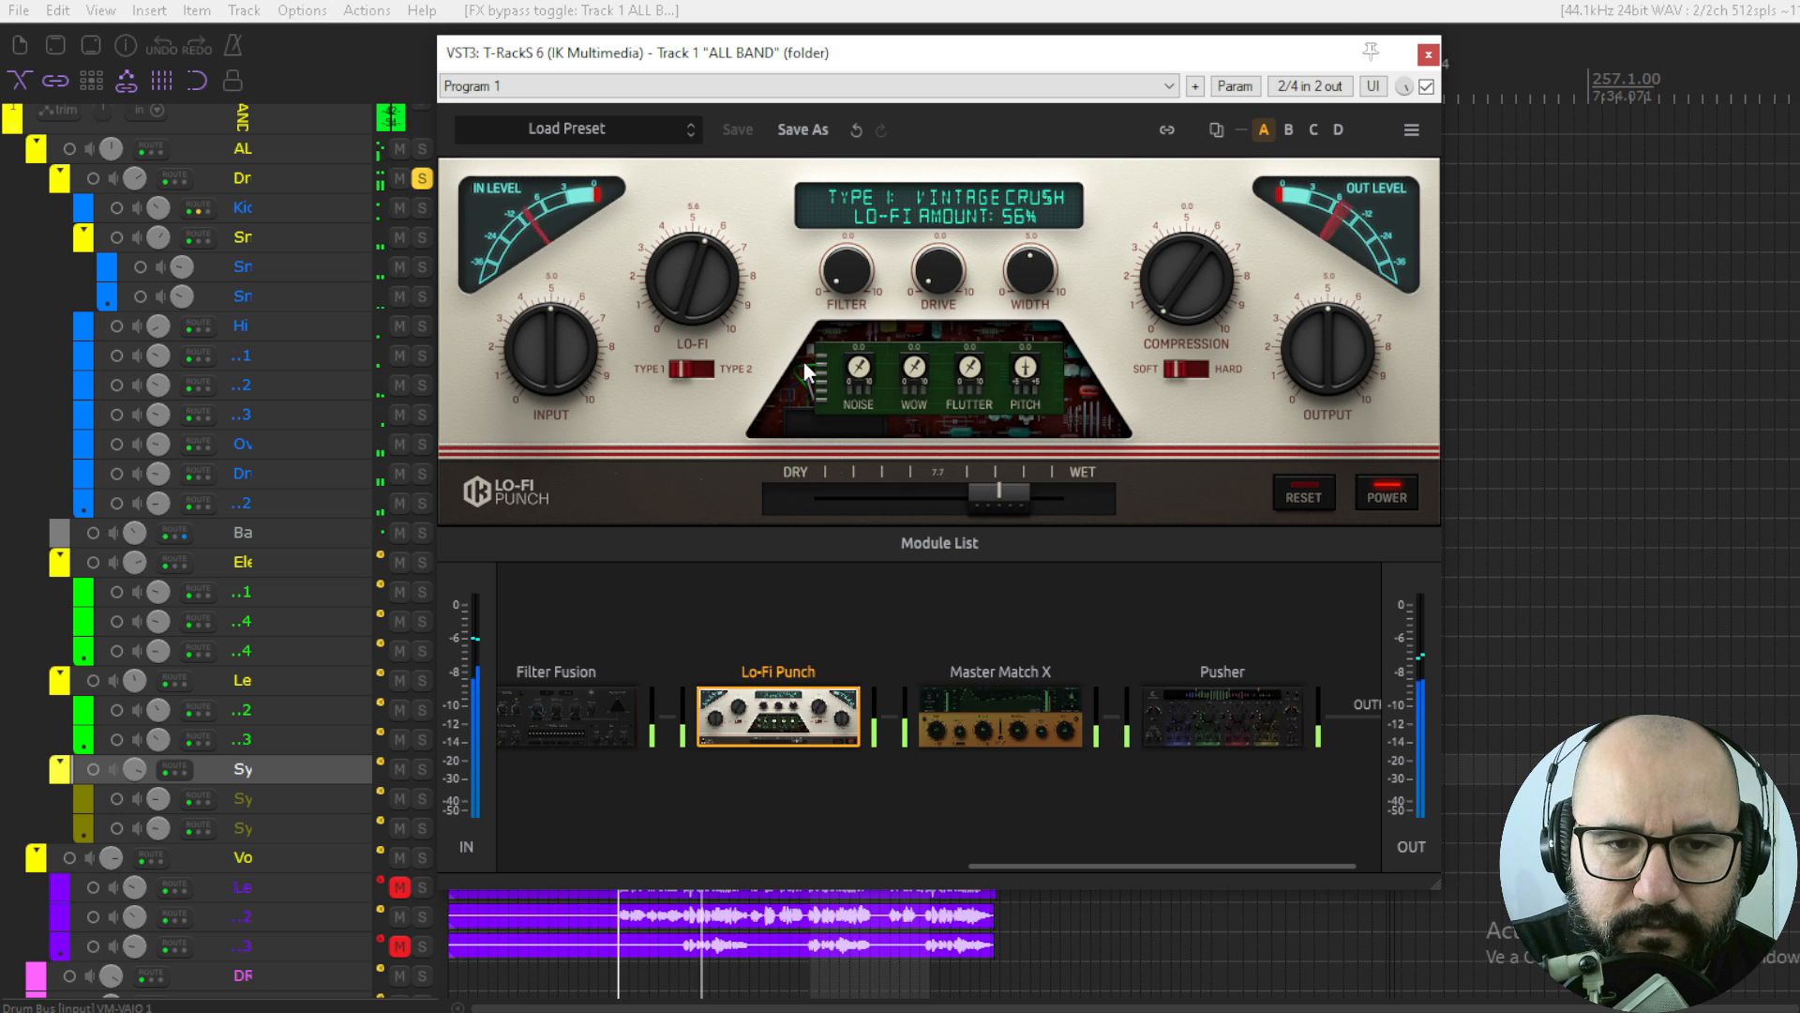
pyautogui.moveTo(860, 375); pyautogui.dragTo(846, 475)
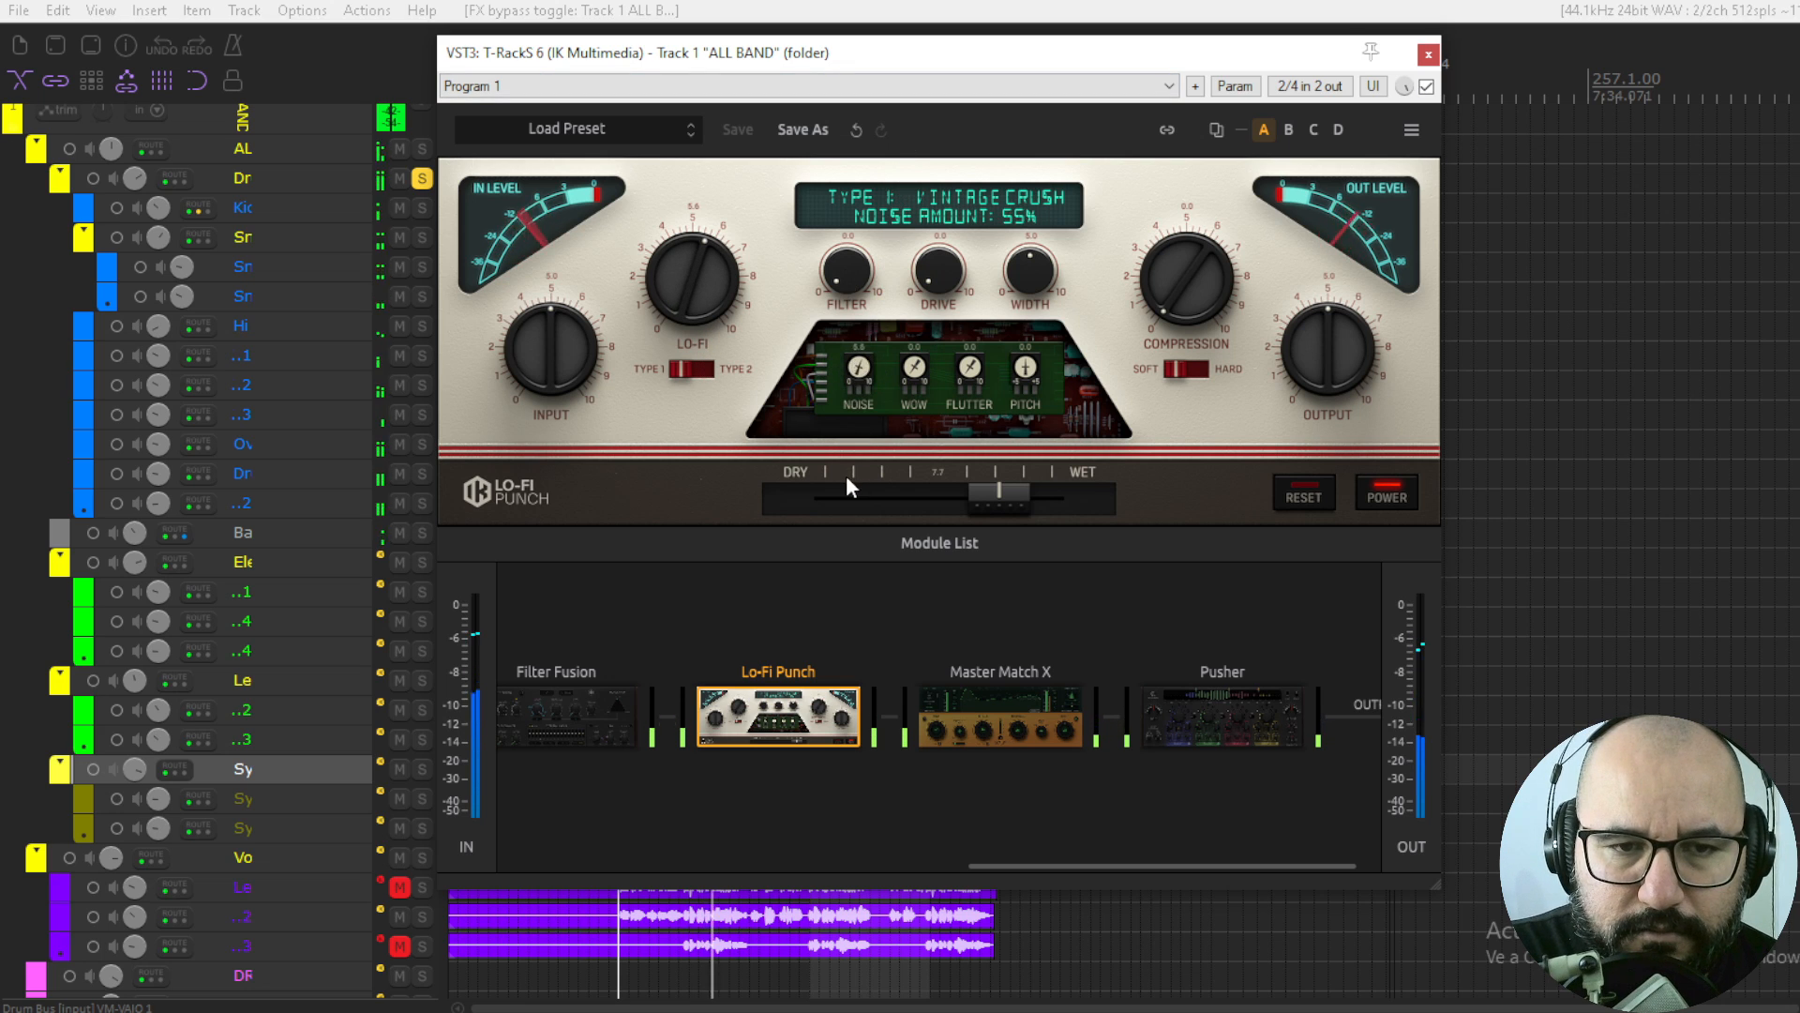
# - Try Lo-Fi Punch's Wow amount at 100%, reduce it, and set the Flutter amount to 38%
pyautogui.moveTo(914, 377); pyautogui.dragTo(914, 300)
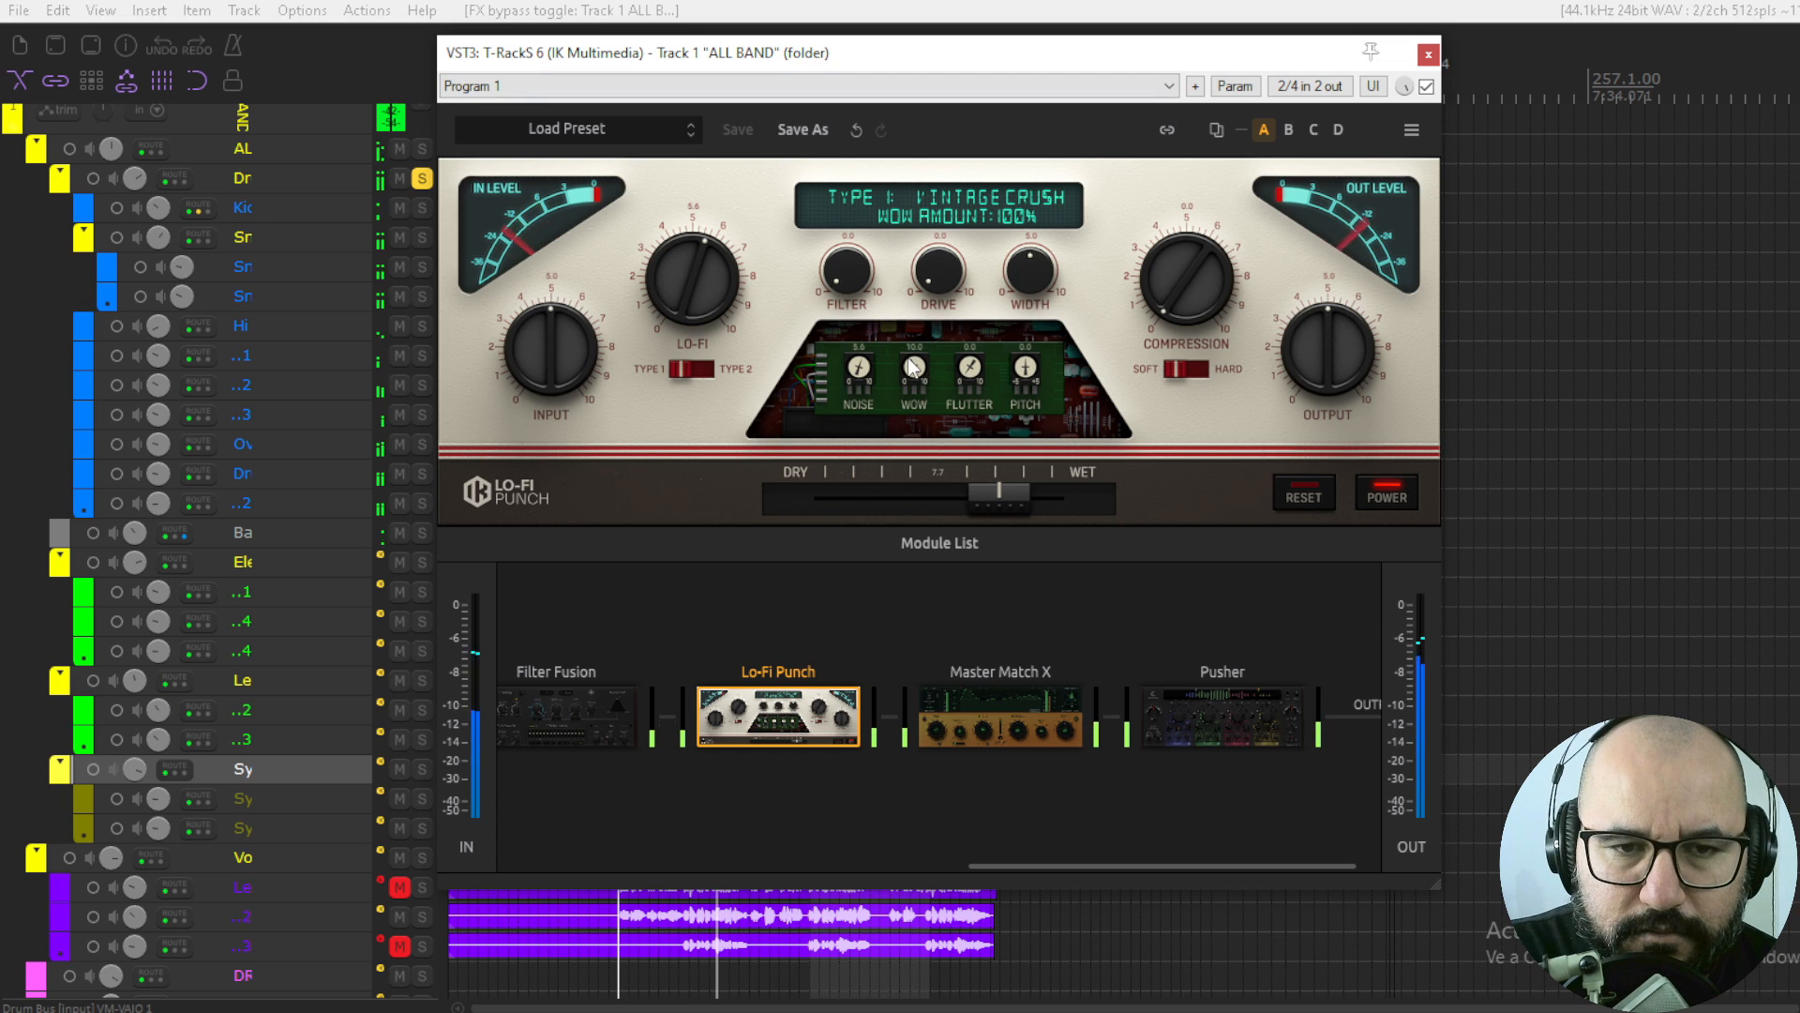
pyautogui.moveTo(910, 363); pyautogui.dragTo(914, 478)
pyautogui.moveTo(934, 363); pyautogui.dragTo(919, 493)
pyautogui.moveTo(910, 371); pyautogui.dragTo(968, 471)
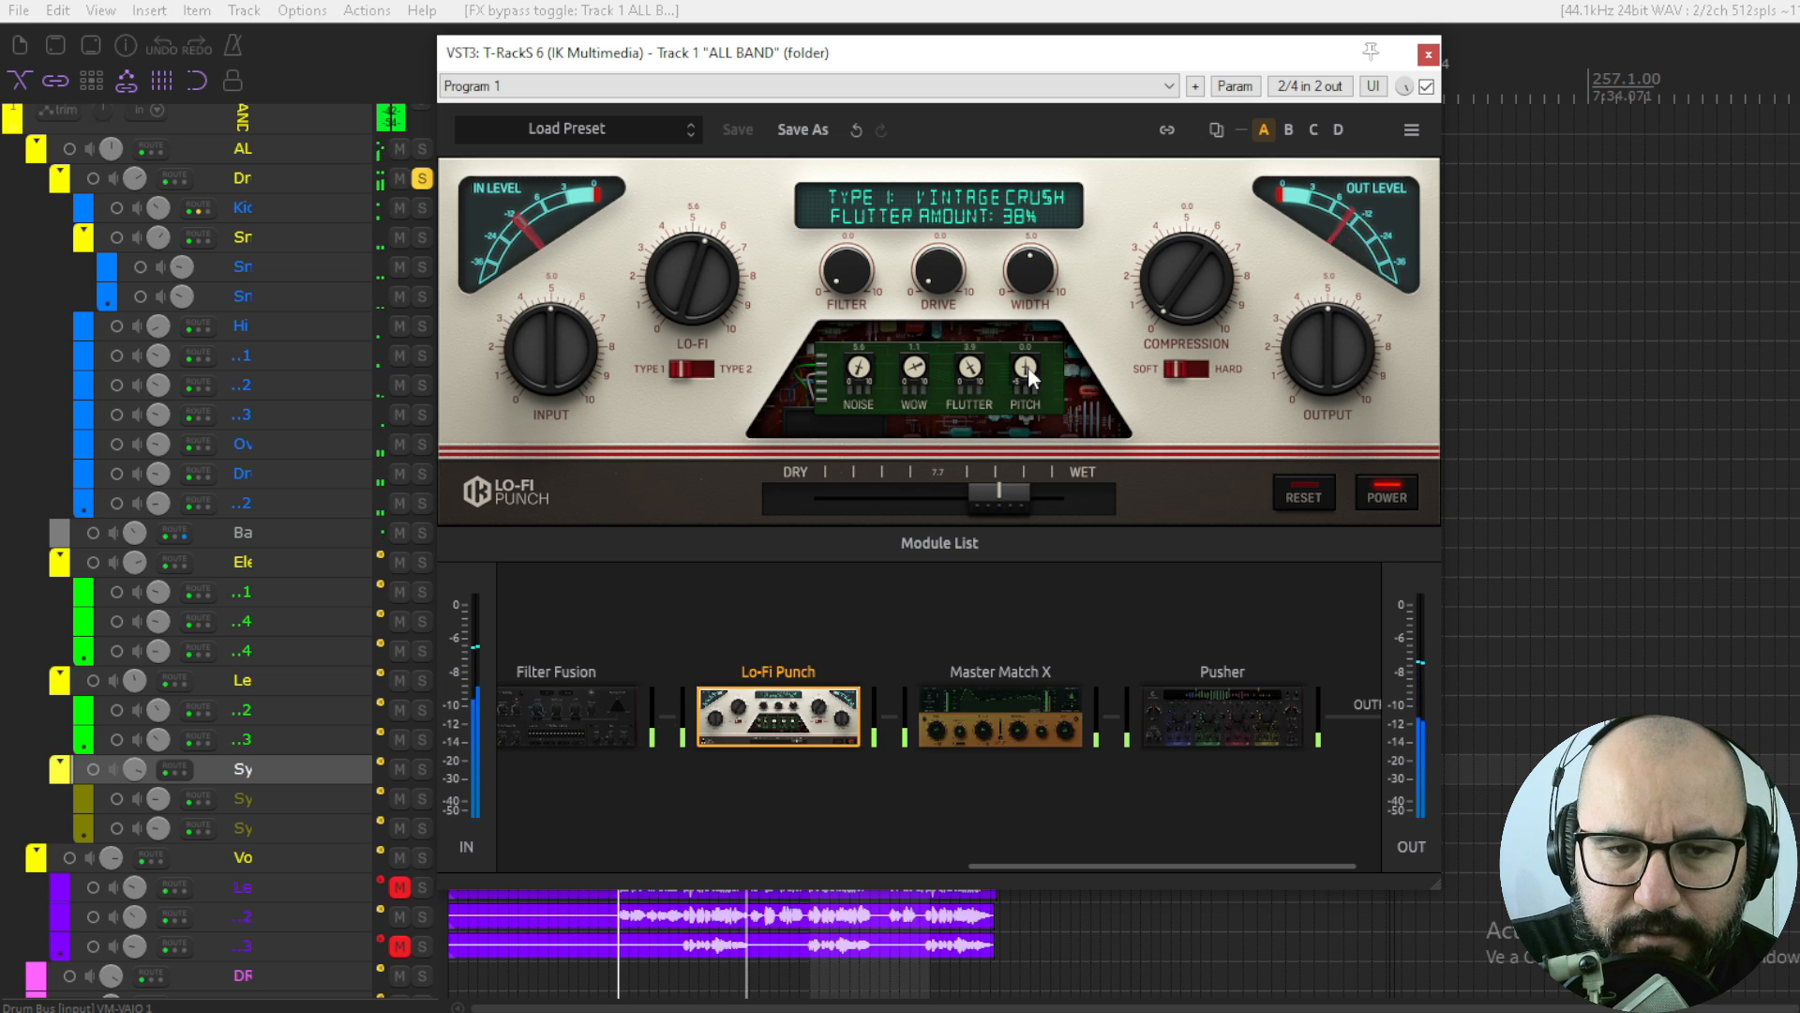
# - Sweep the Pitch amount between 97% and 0%, settle it at 68%, and compare against the bypassed plugin
pyautogui.moveTo(1027, 367); pyautogui.dragTo(1051, 191)
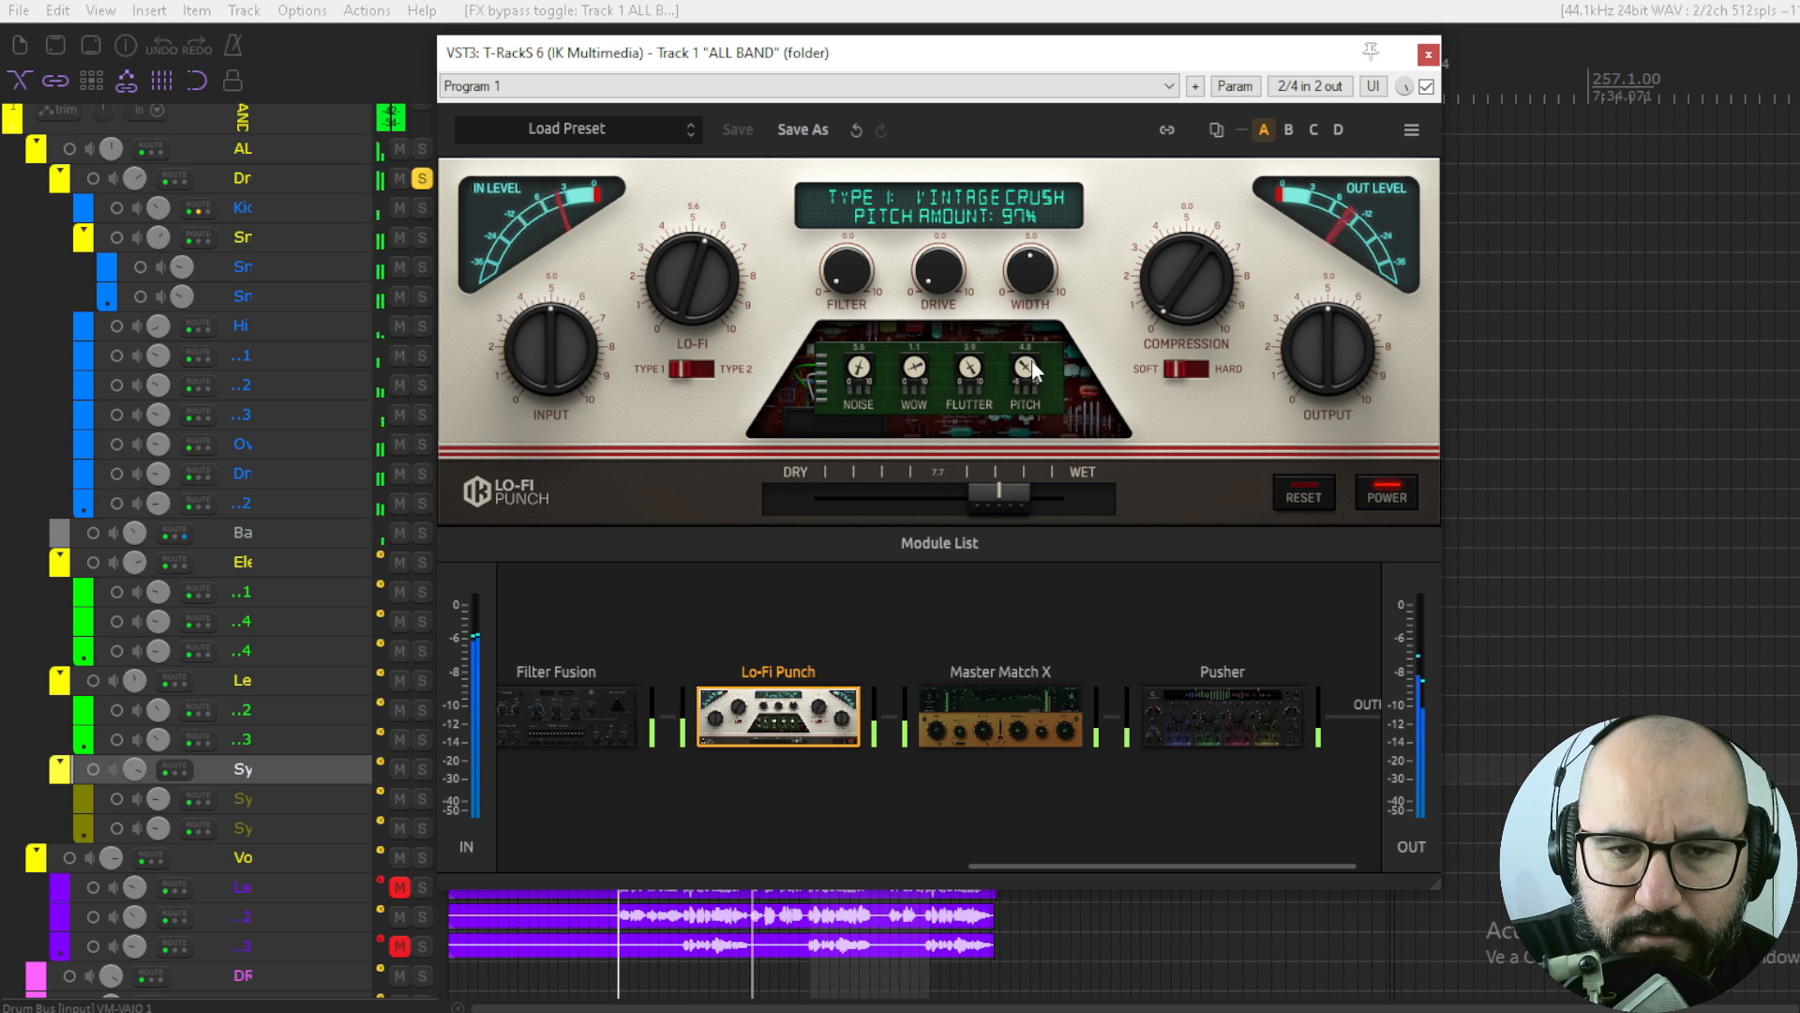
pyautogui.moveTo(1032, 372); pyautogui.dragTo(1015, 553)
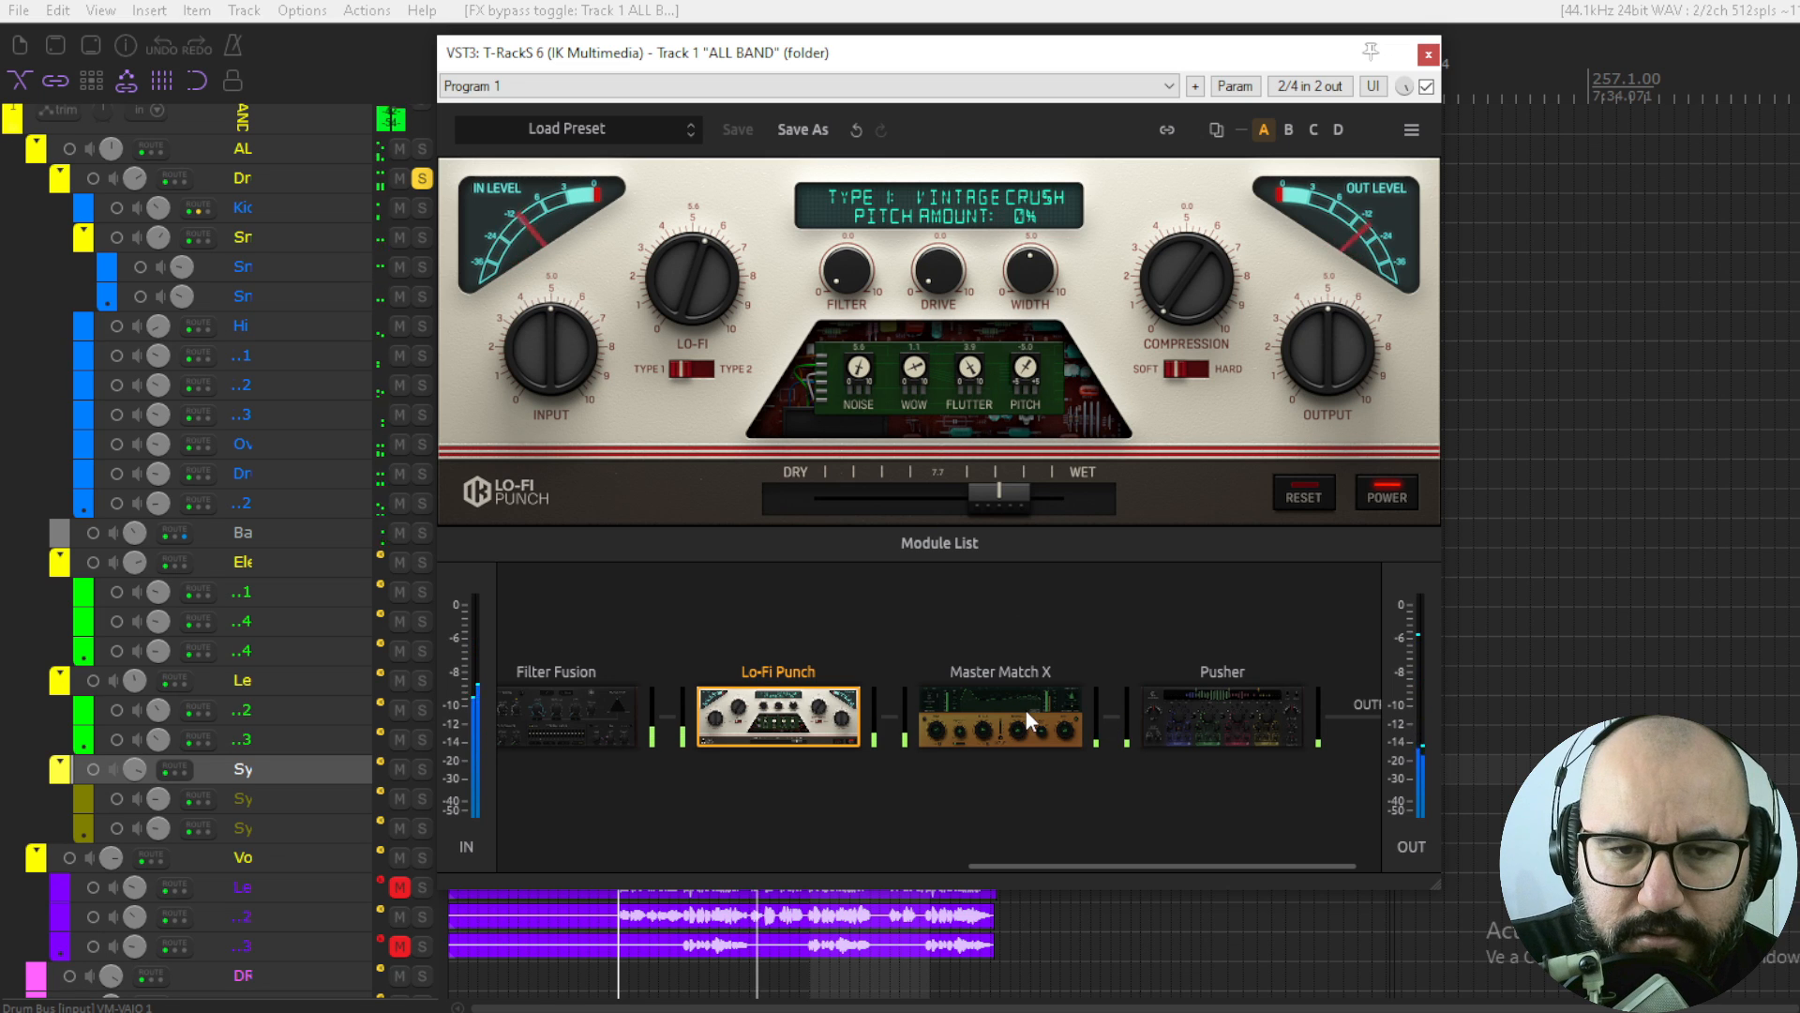
pyautogui.moveTo(1026, 710); pyautogui.dragTo(1022, 559)
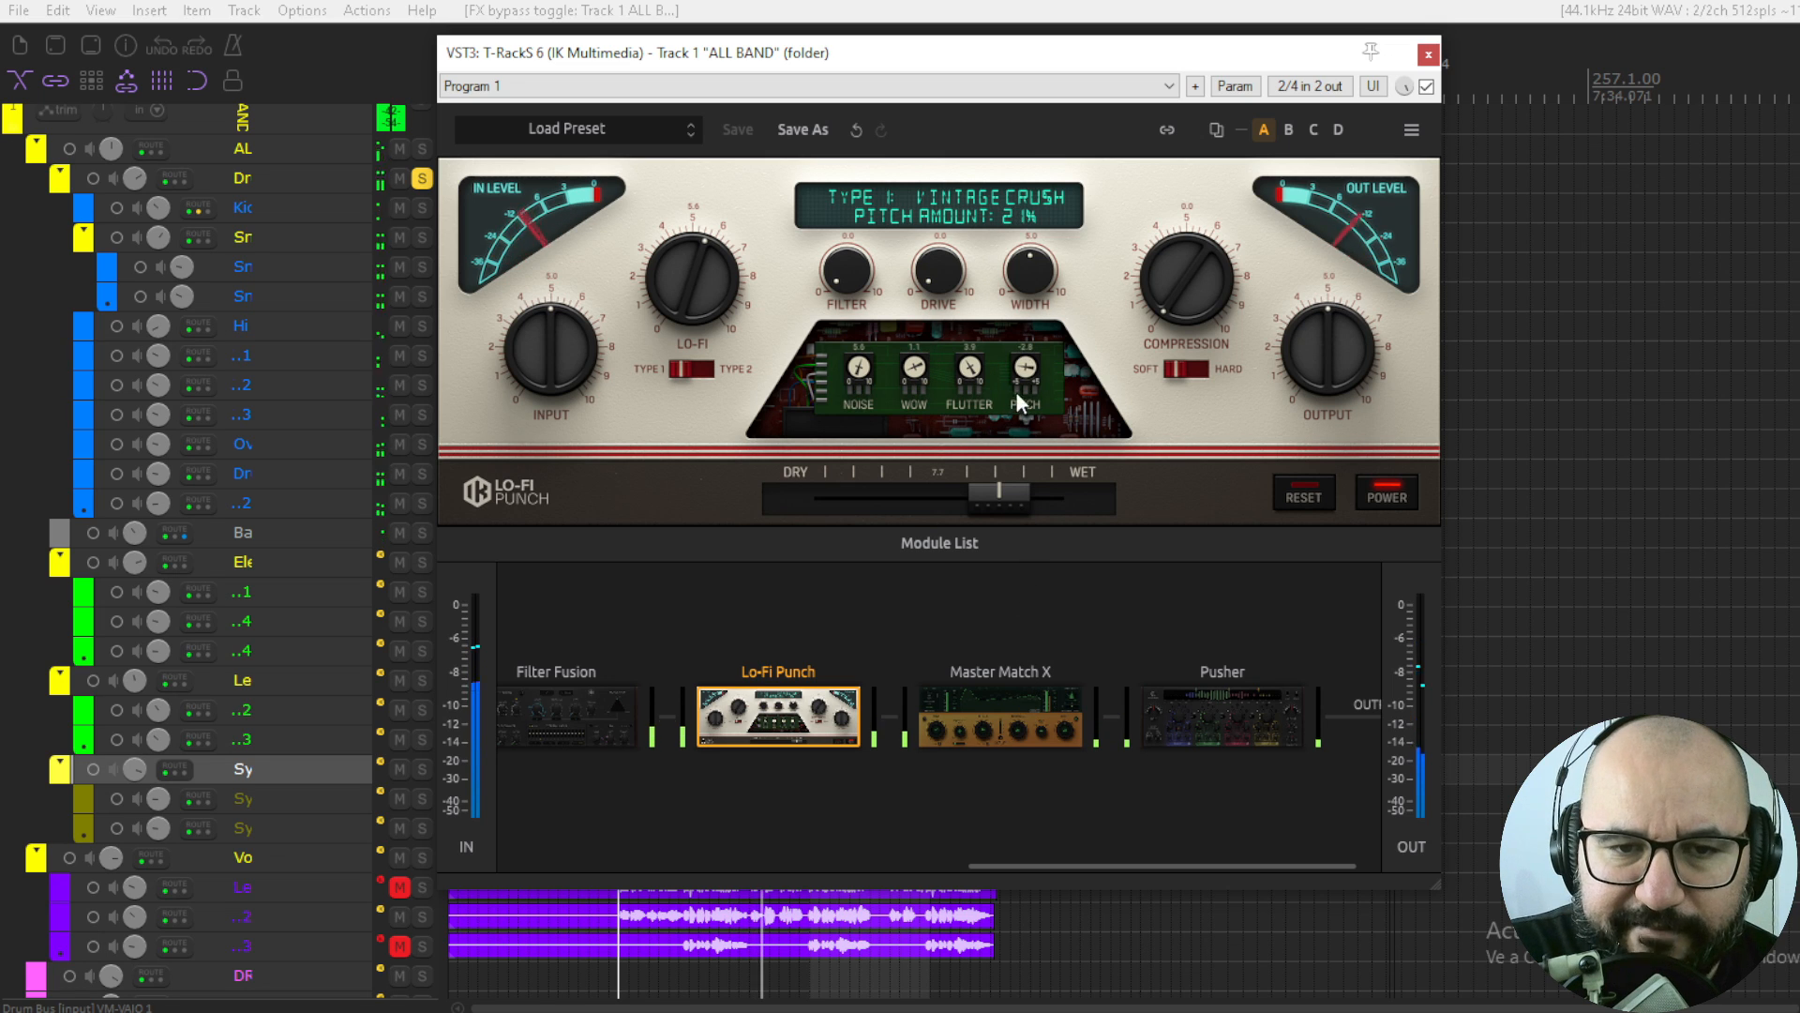
pyautogui.moveTo(1028, 373); pyautogui.dragTo(1035, 247)
pyautogui.click(1426, 86)
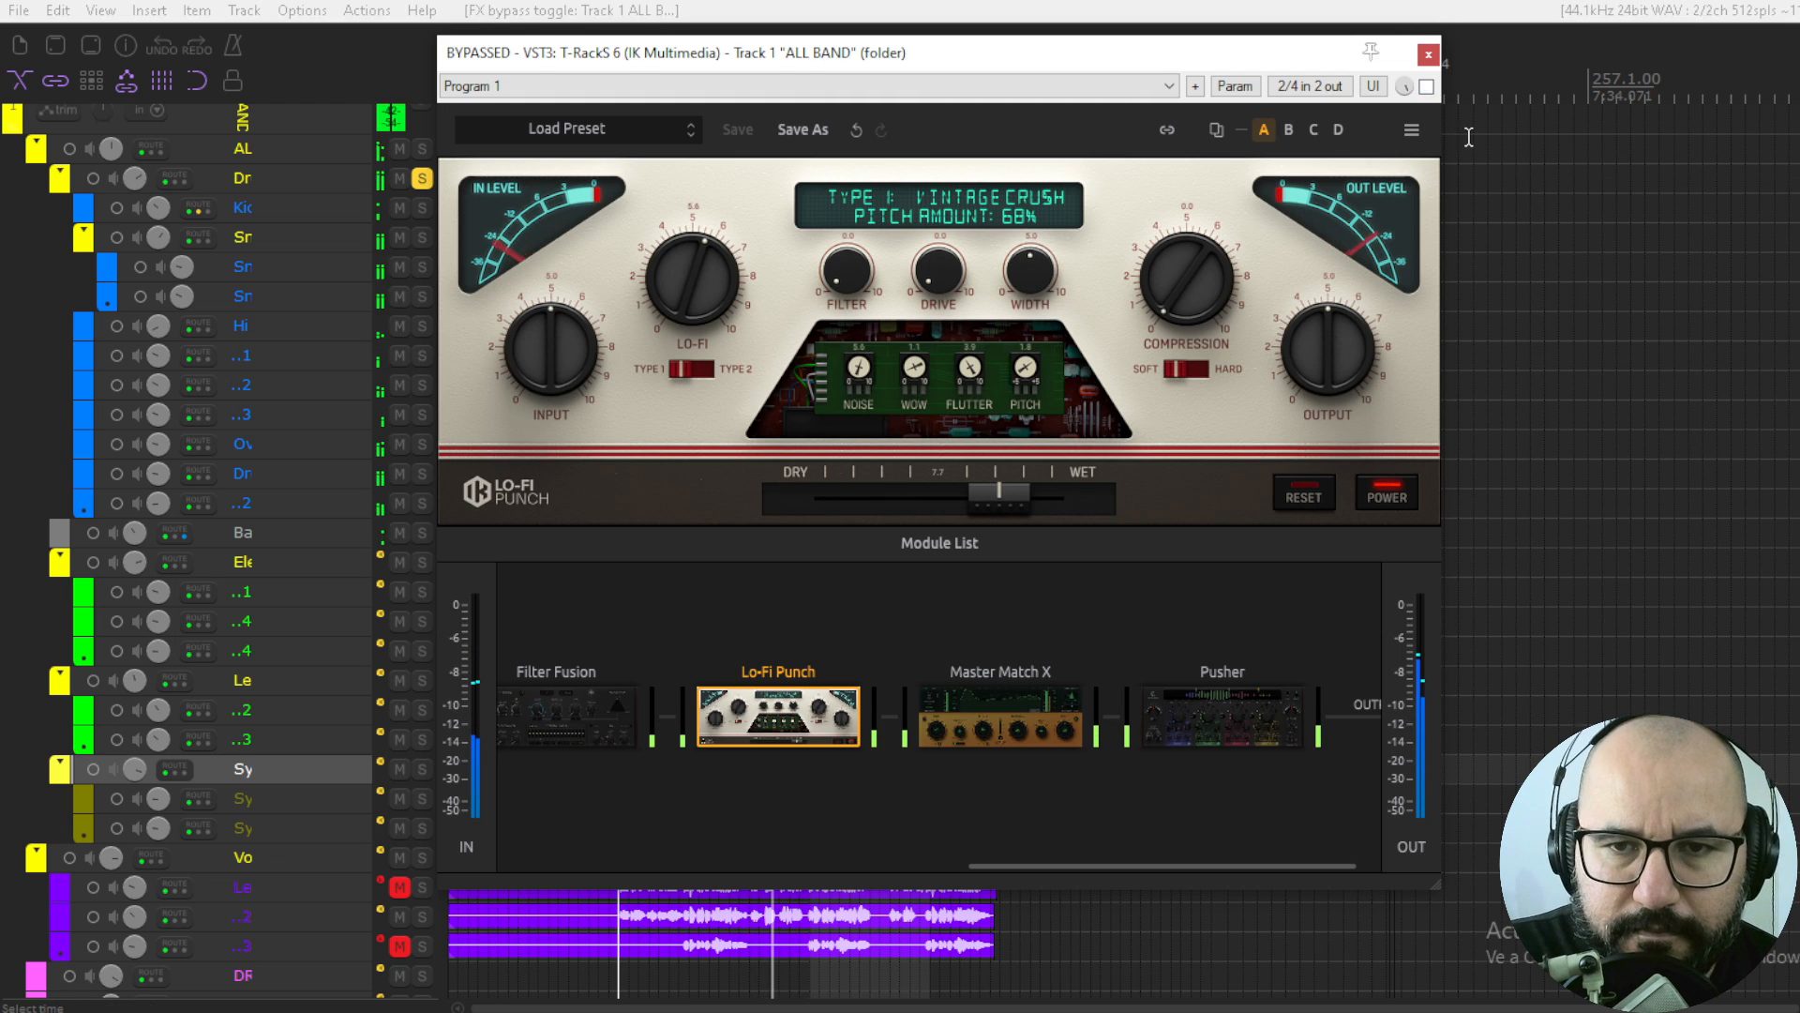
pyautogui.click(1427, 86)
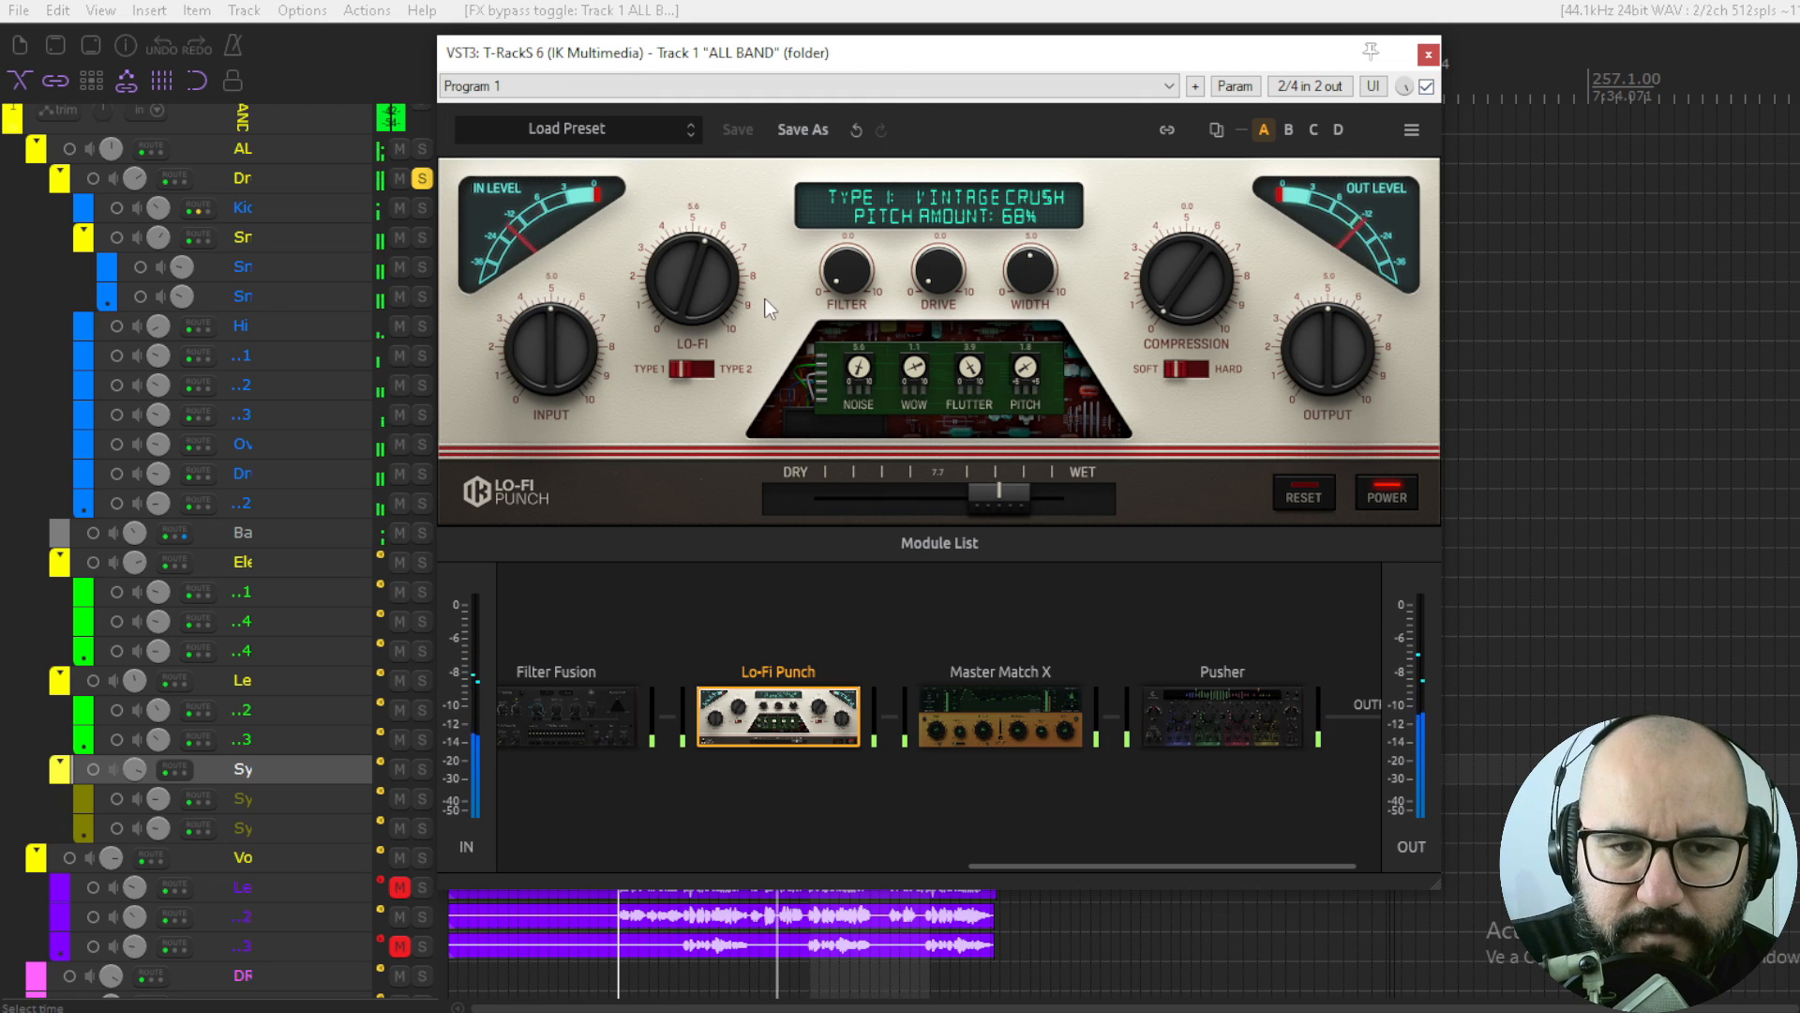
# - Try Lo-Fi Punch's Filter amount up to 99% and settle it at 56%
pyautogui.moveTo(839, 282); pyautogui.dragTo(852, 122)
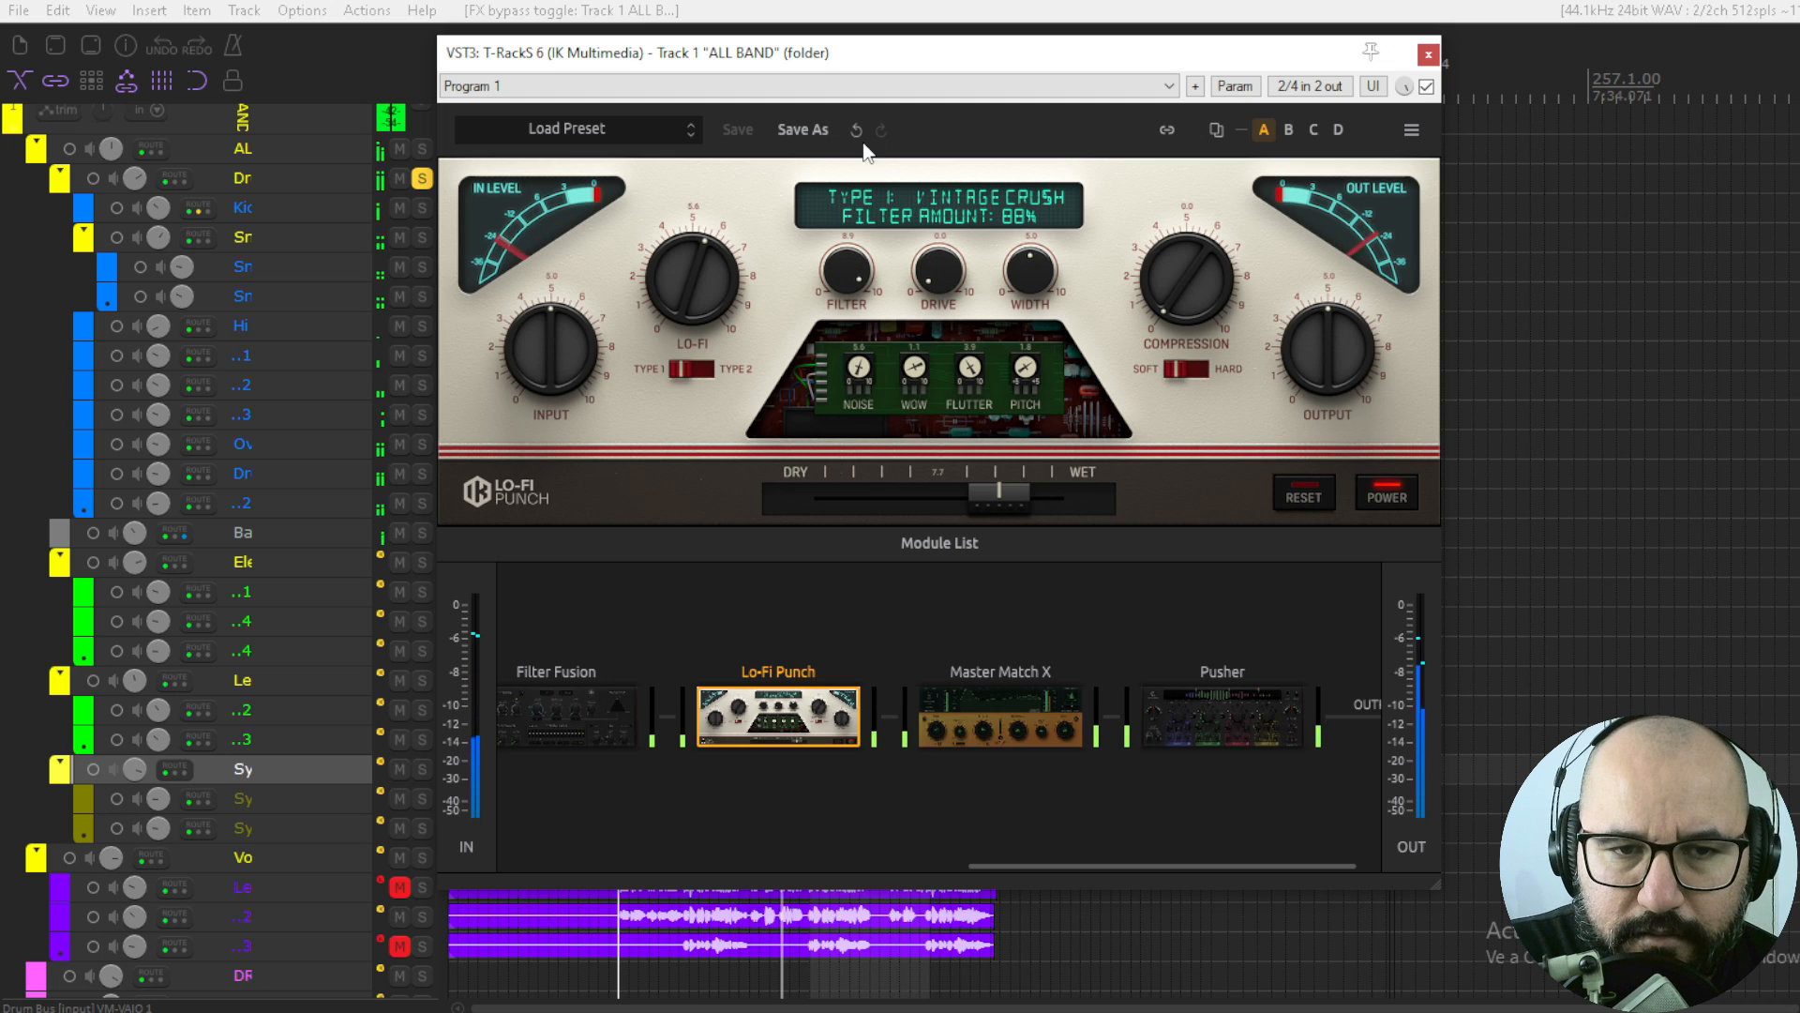
pyautogui.moveTo(863, 132); pyautogui.dragTo(855, 178)
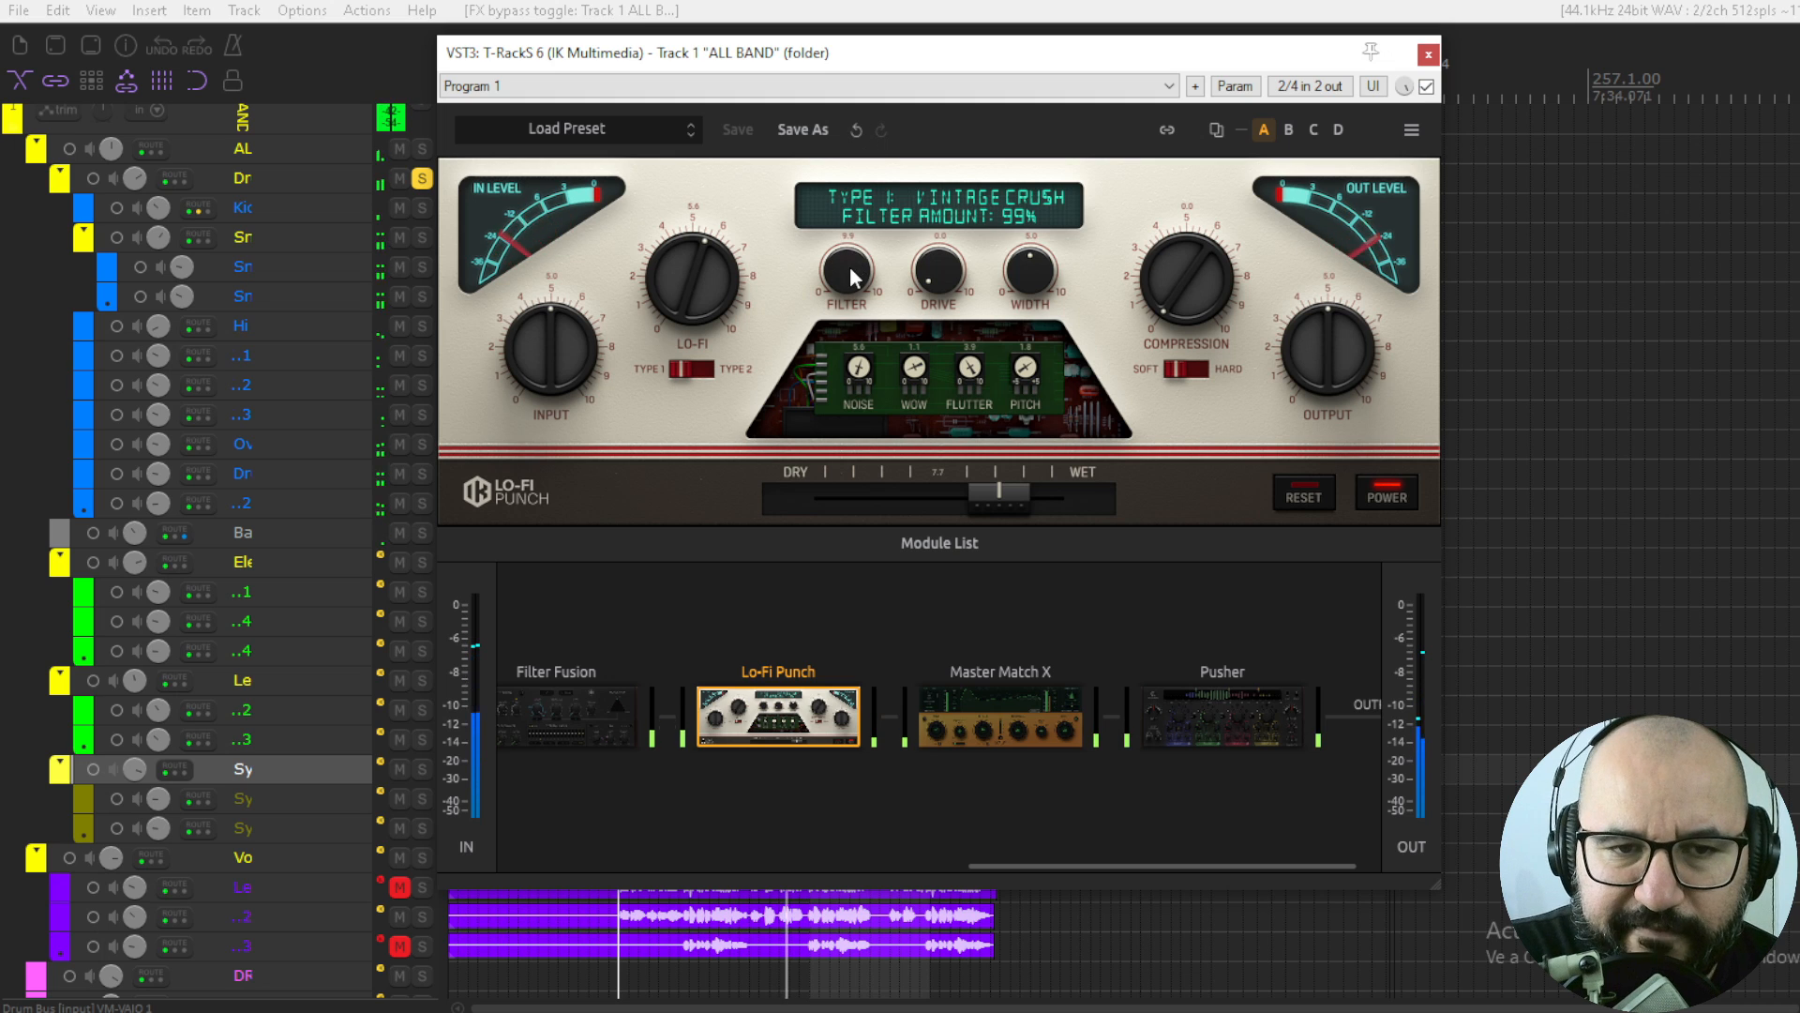
pyautogui.moveTo(840, 367)
pyautogui.mouseDown()
pyautogui.moveTo(833, 409)
pyautogui.moveTo(833, 394)
pyautogui.mouseUp()
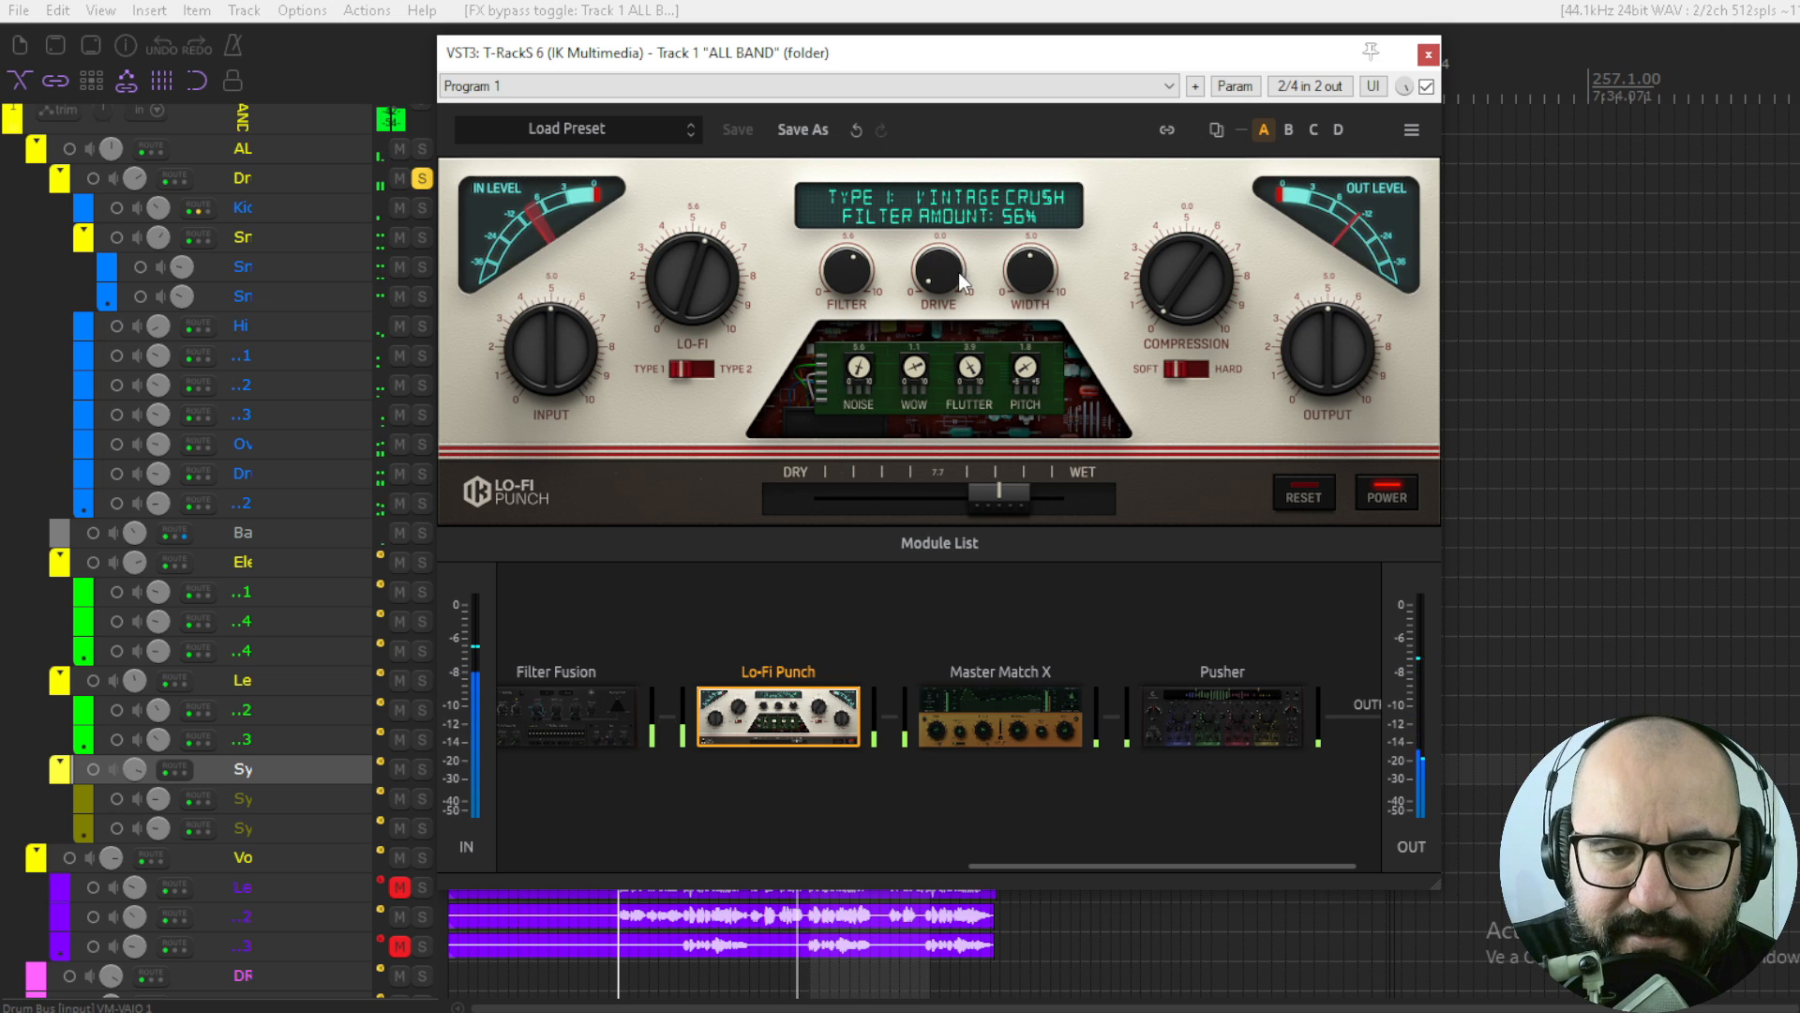
# - Set Lo-Fi Punch's Drive amount to 37% and lower its Output amount to about 40%
pyautogui.moveTo(958, 272); pyautogui.dragTo(955, 183)
pyautogui.moveTo(936, 282); pyautogui.dragTo(944, 327)
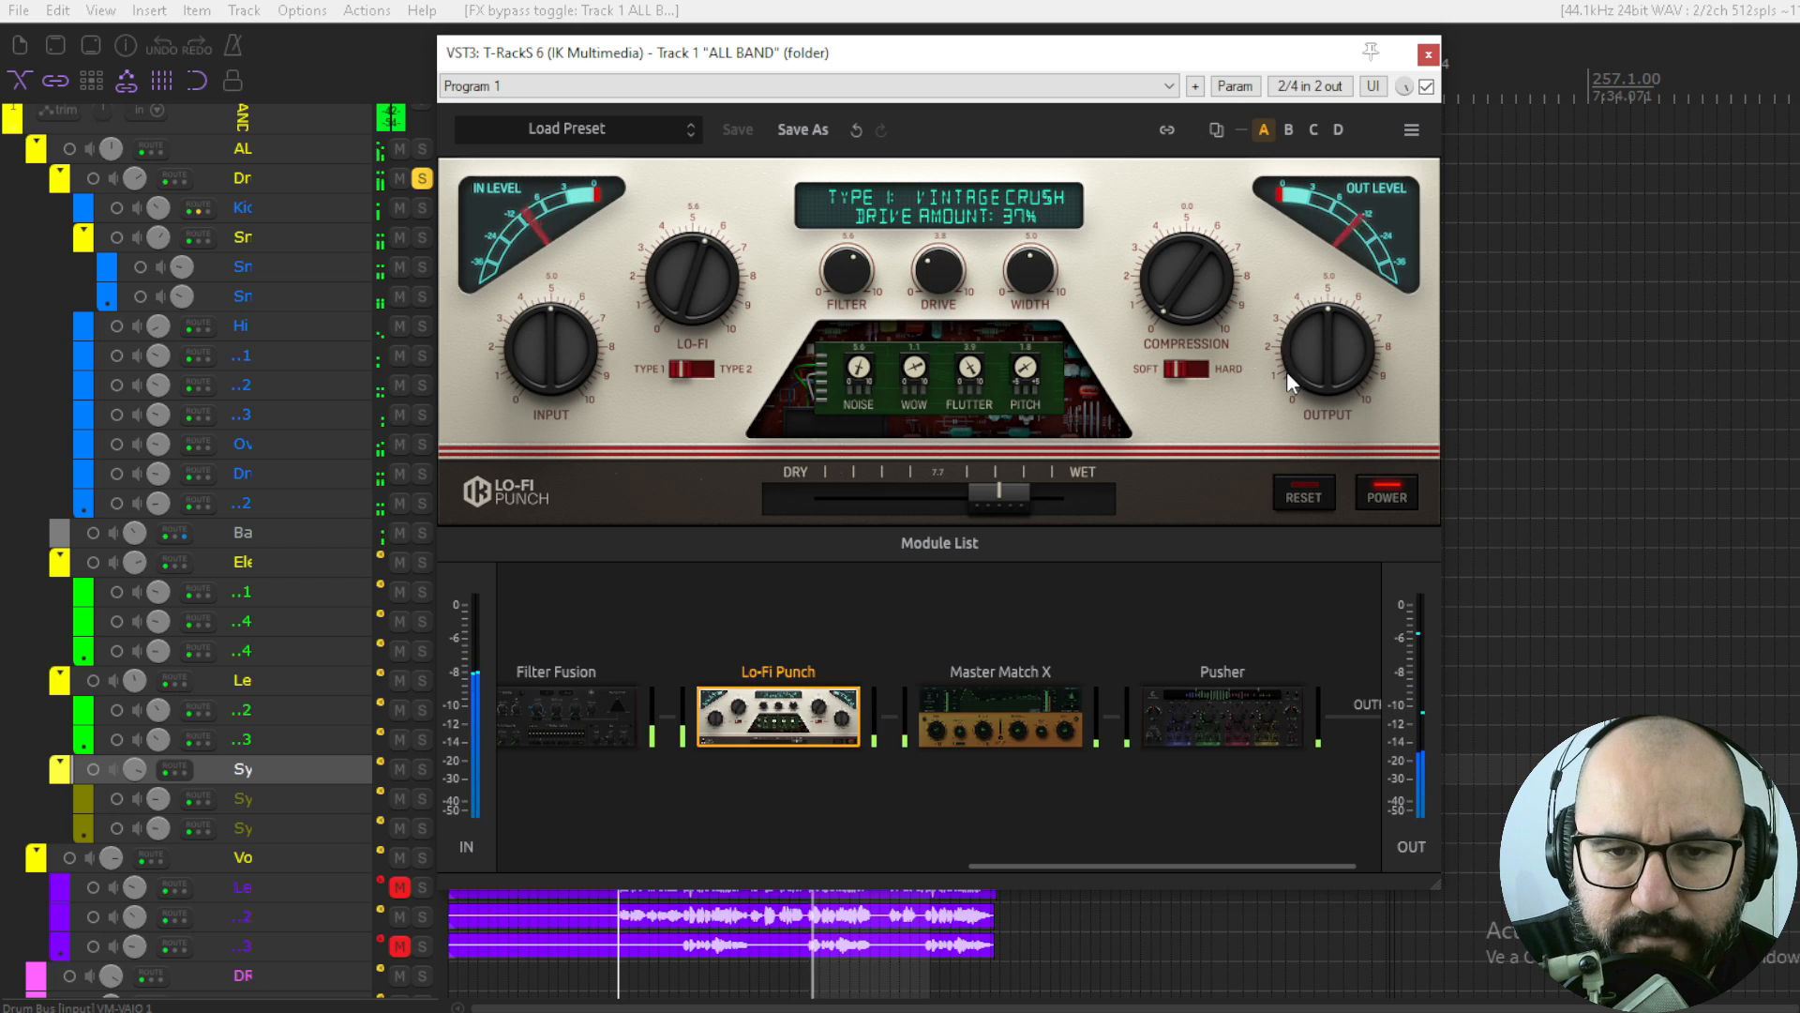
pyautogui.moveTo(1292, 342); pyautogui.dragTo(1296, 373)
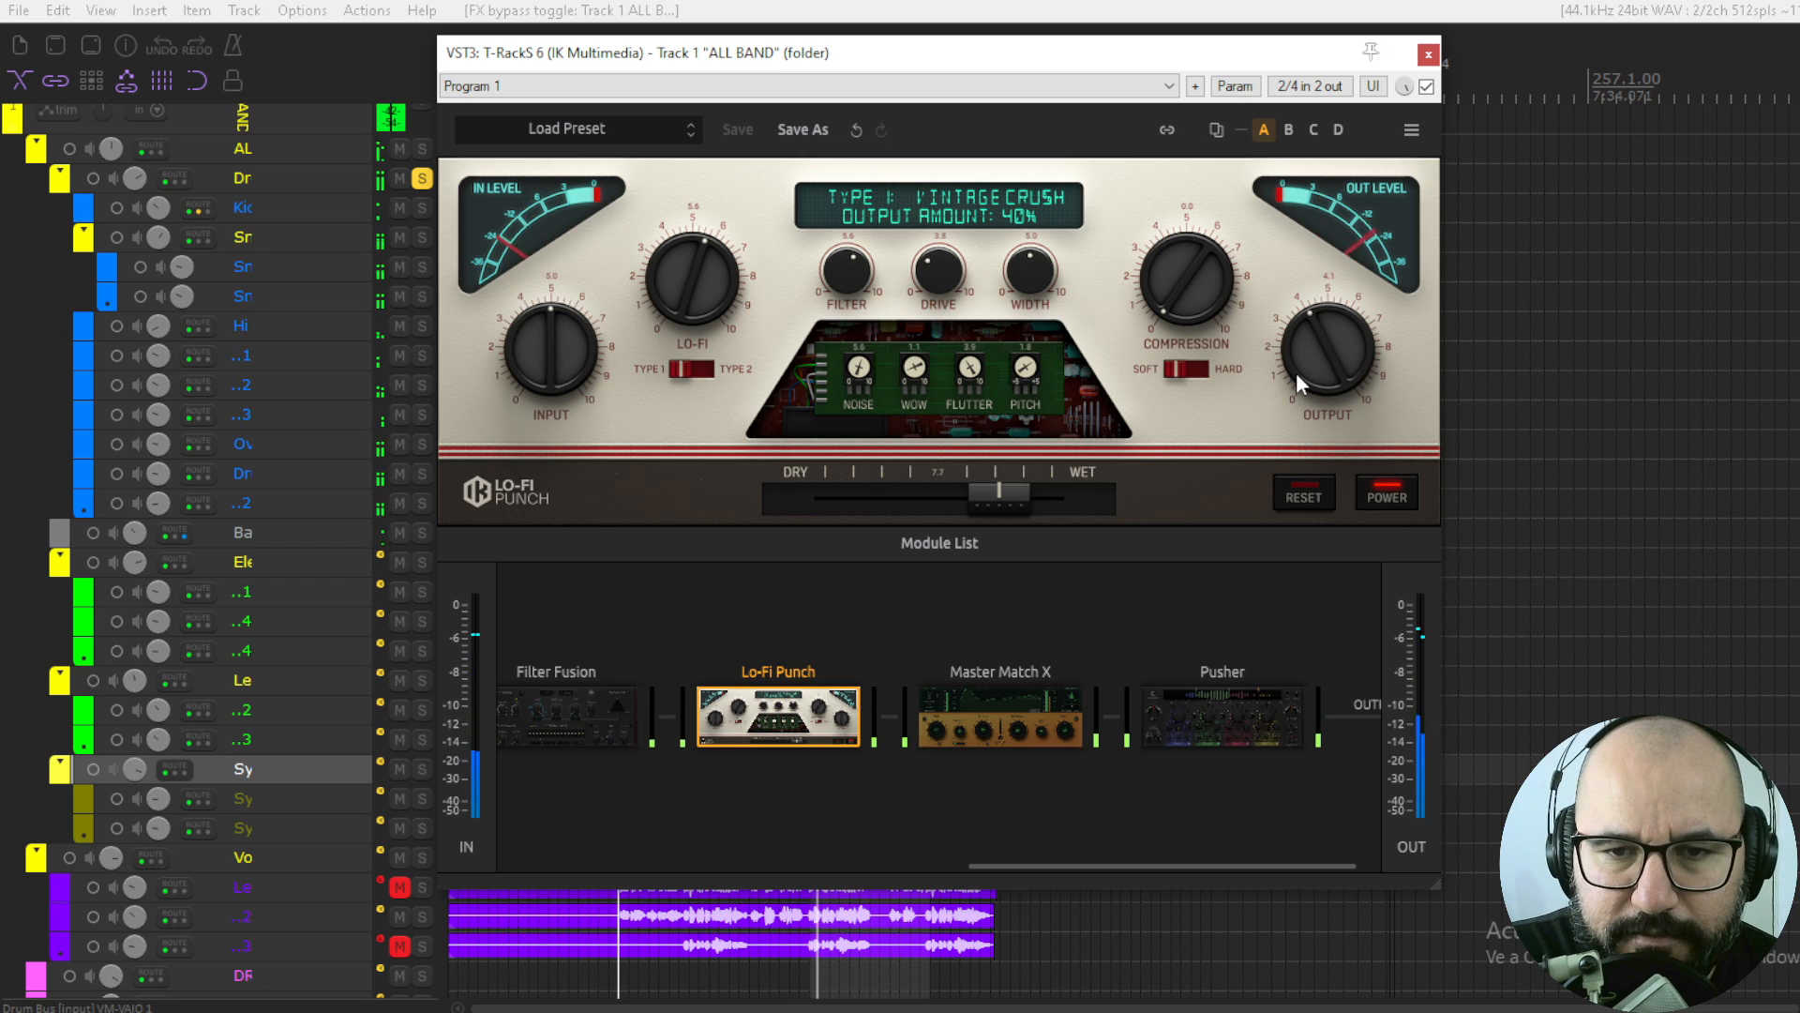
# - Increase Lo-Fi Punch's Width and set its Compression amount to 54% in Hard mode
pyautogui.moveTo(1030, 272); pyautogui.dragTo(1032, 210)
pyautogui.moveTo(1191, 293); pyautogui.dragTo(1201, 156)
pyautogui.moveTo(1175, 279); pyautogui.dragTo(1179, 370)
pyautogui.click(1189, 369)
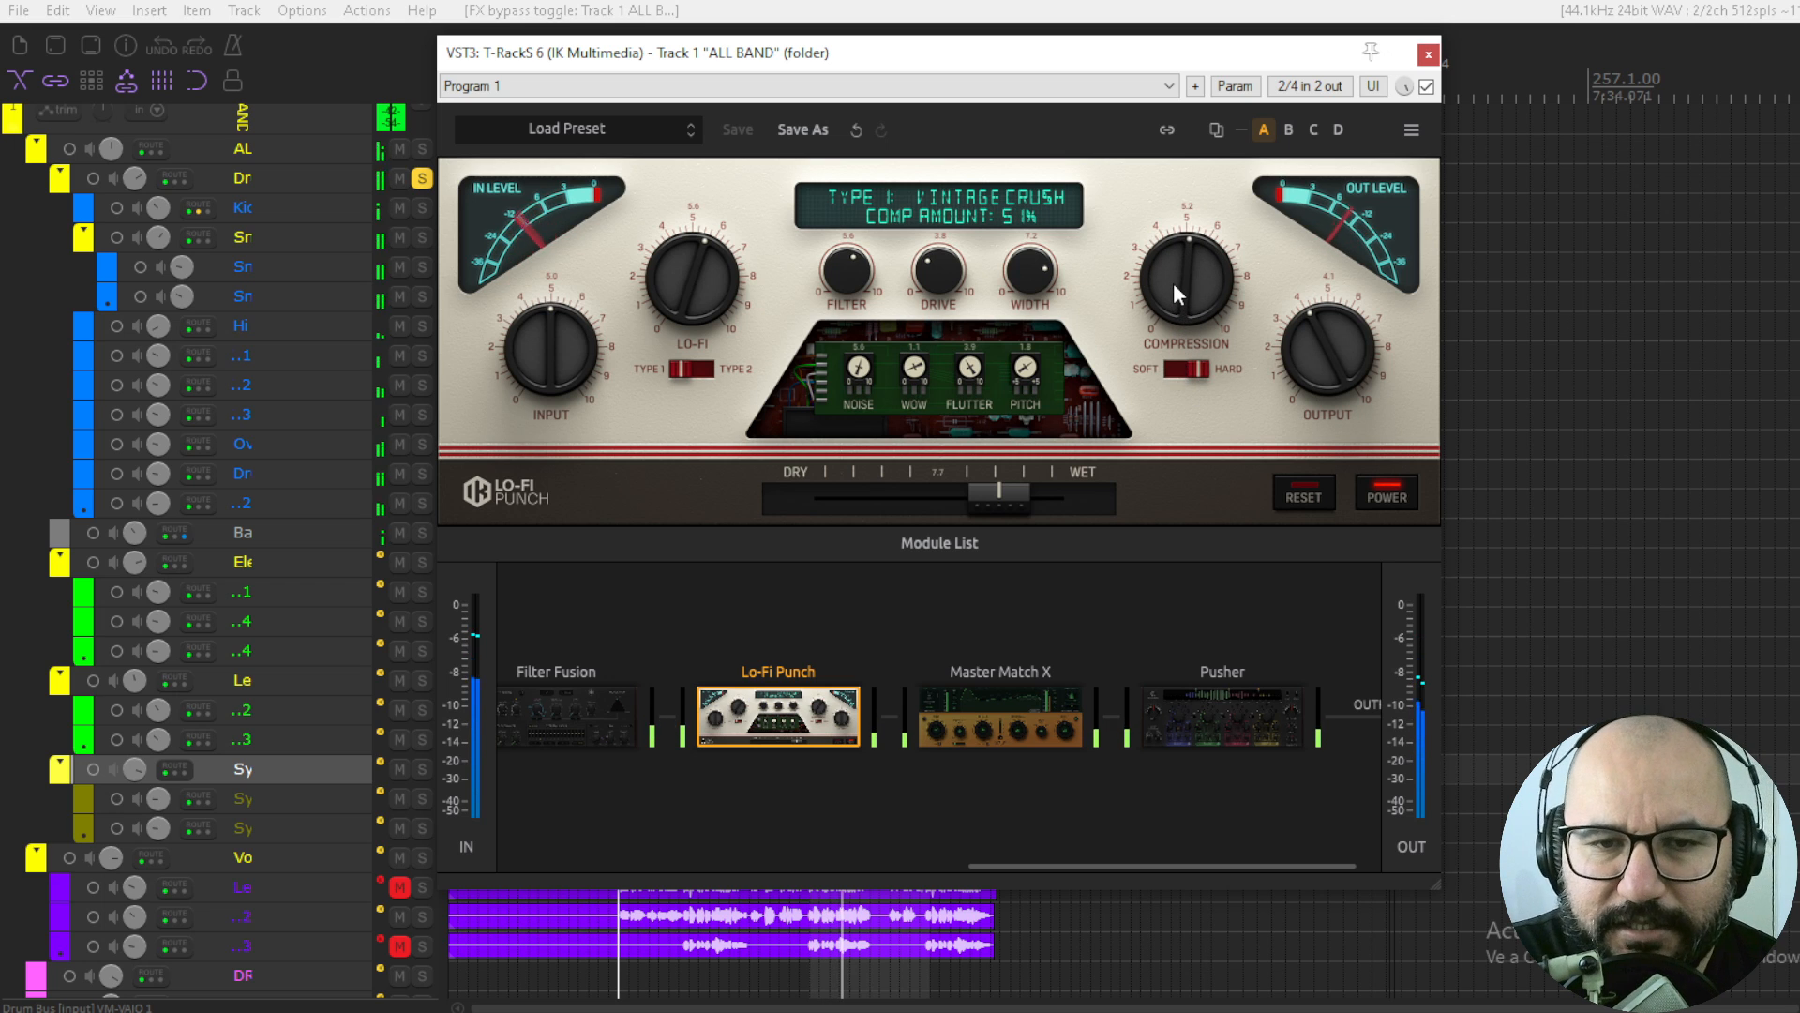
pyautogui.moveTo(1173, 283); pyautogui.dragTo(1172, 273)
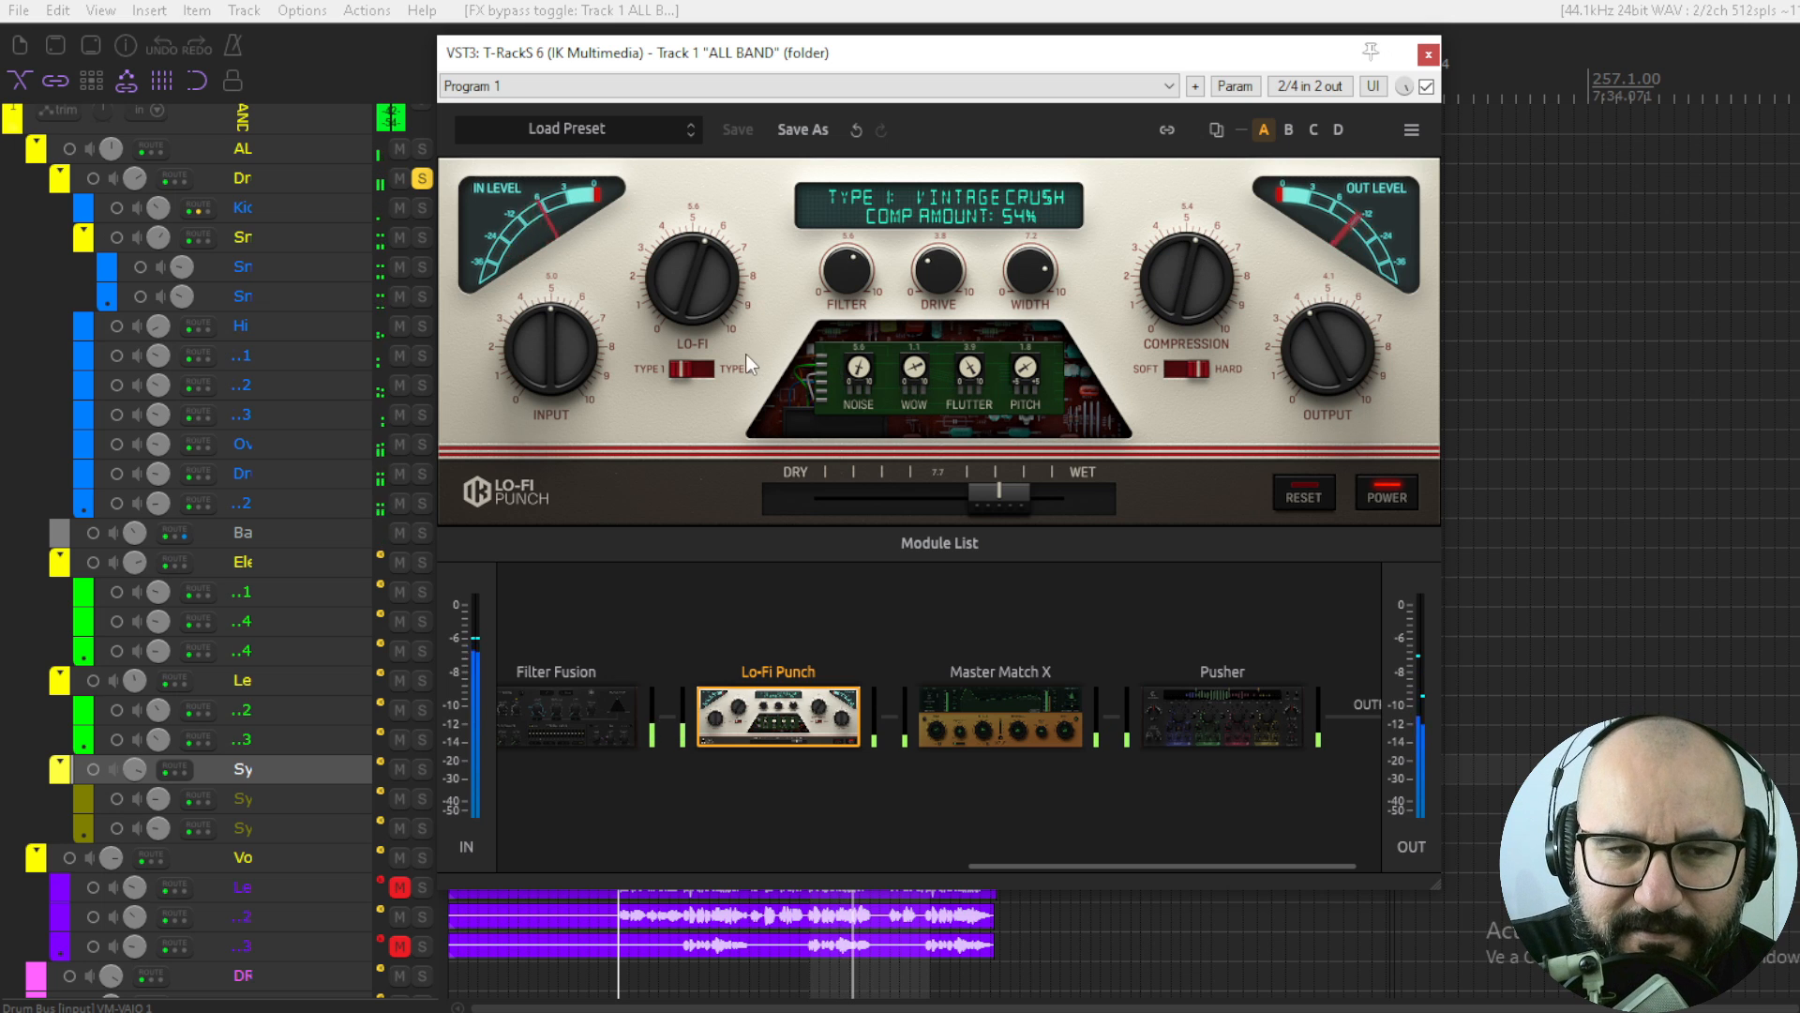
# - Try the mix fully dry, set Lo-Fi Punch's dry/wet to about 4.9, and compare against the bypassed plugin
pyautogui.moveTo(1016, 492); pyautogui.dragTo(588, 507)
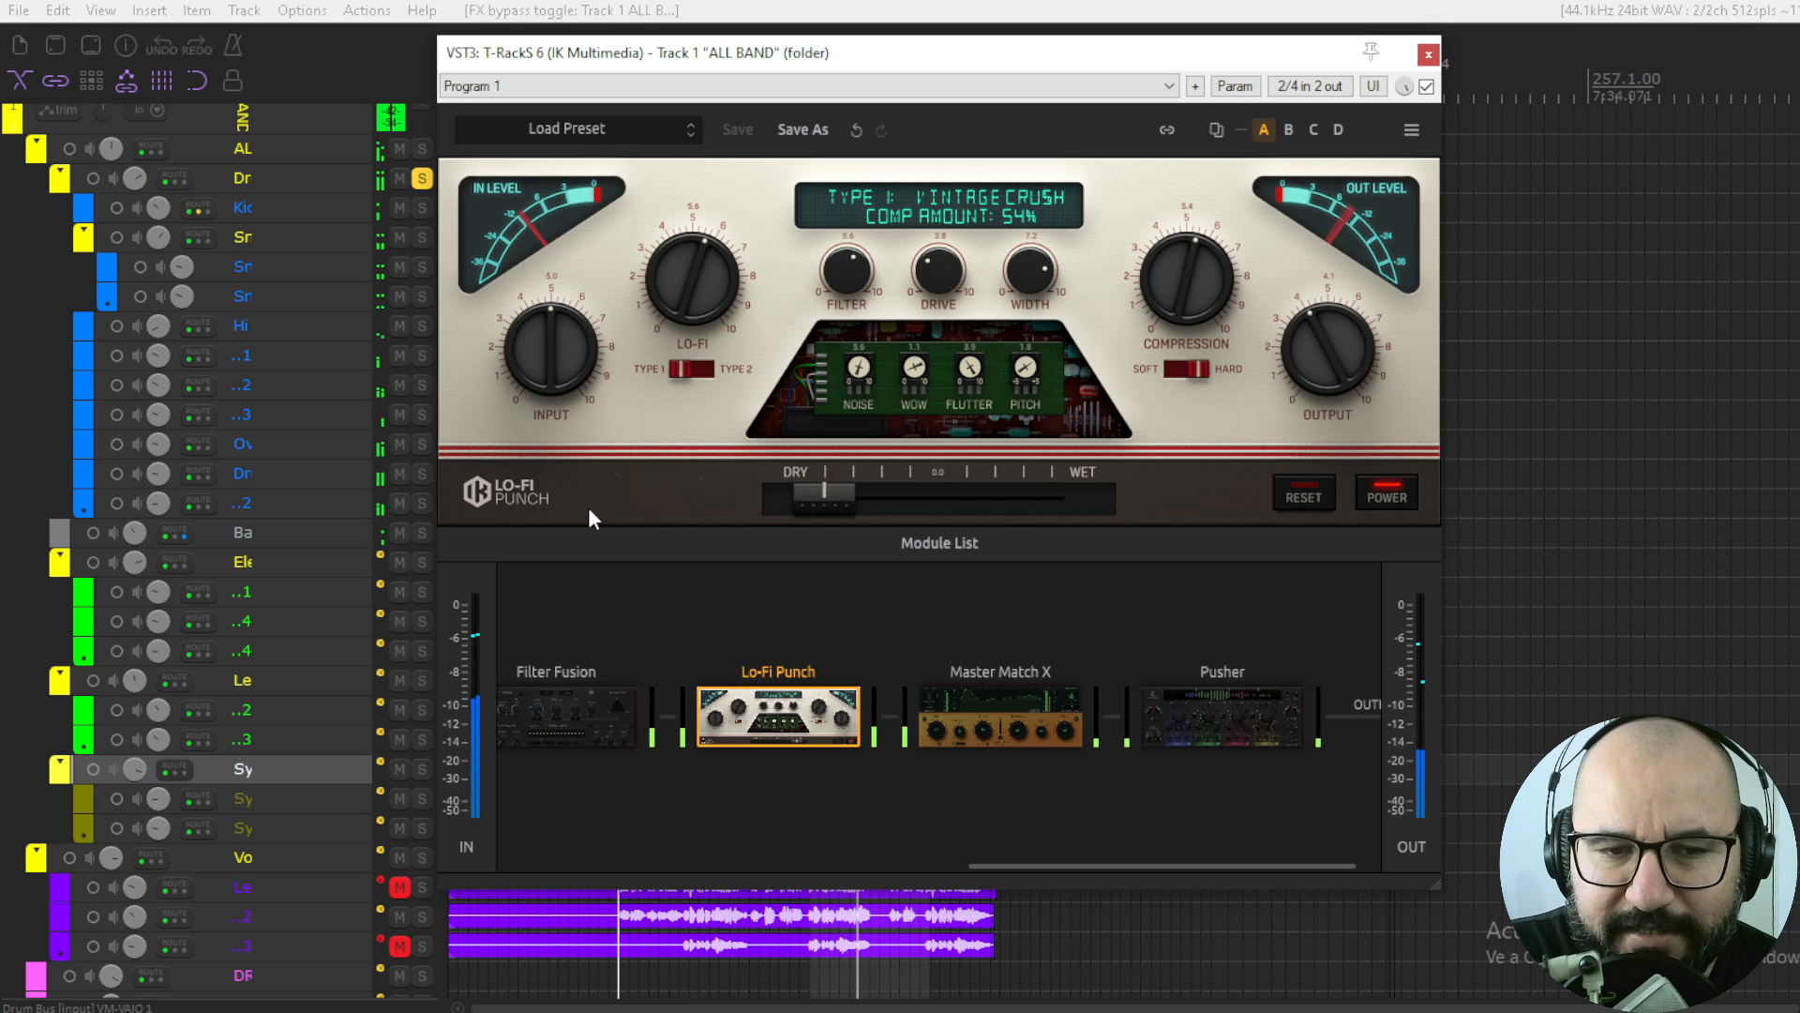
pyautogui.moveTo(826, 492); pyautogui.dragTo(937, 499)
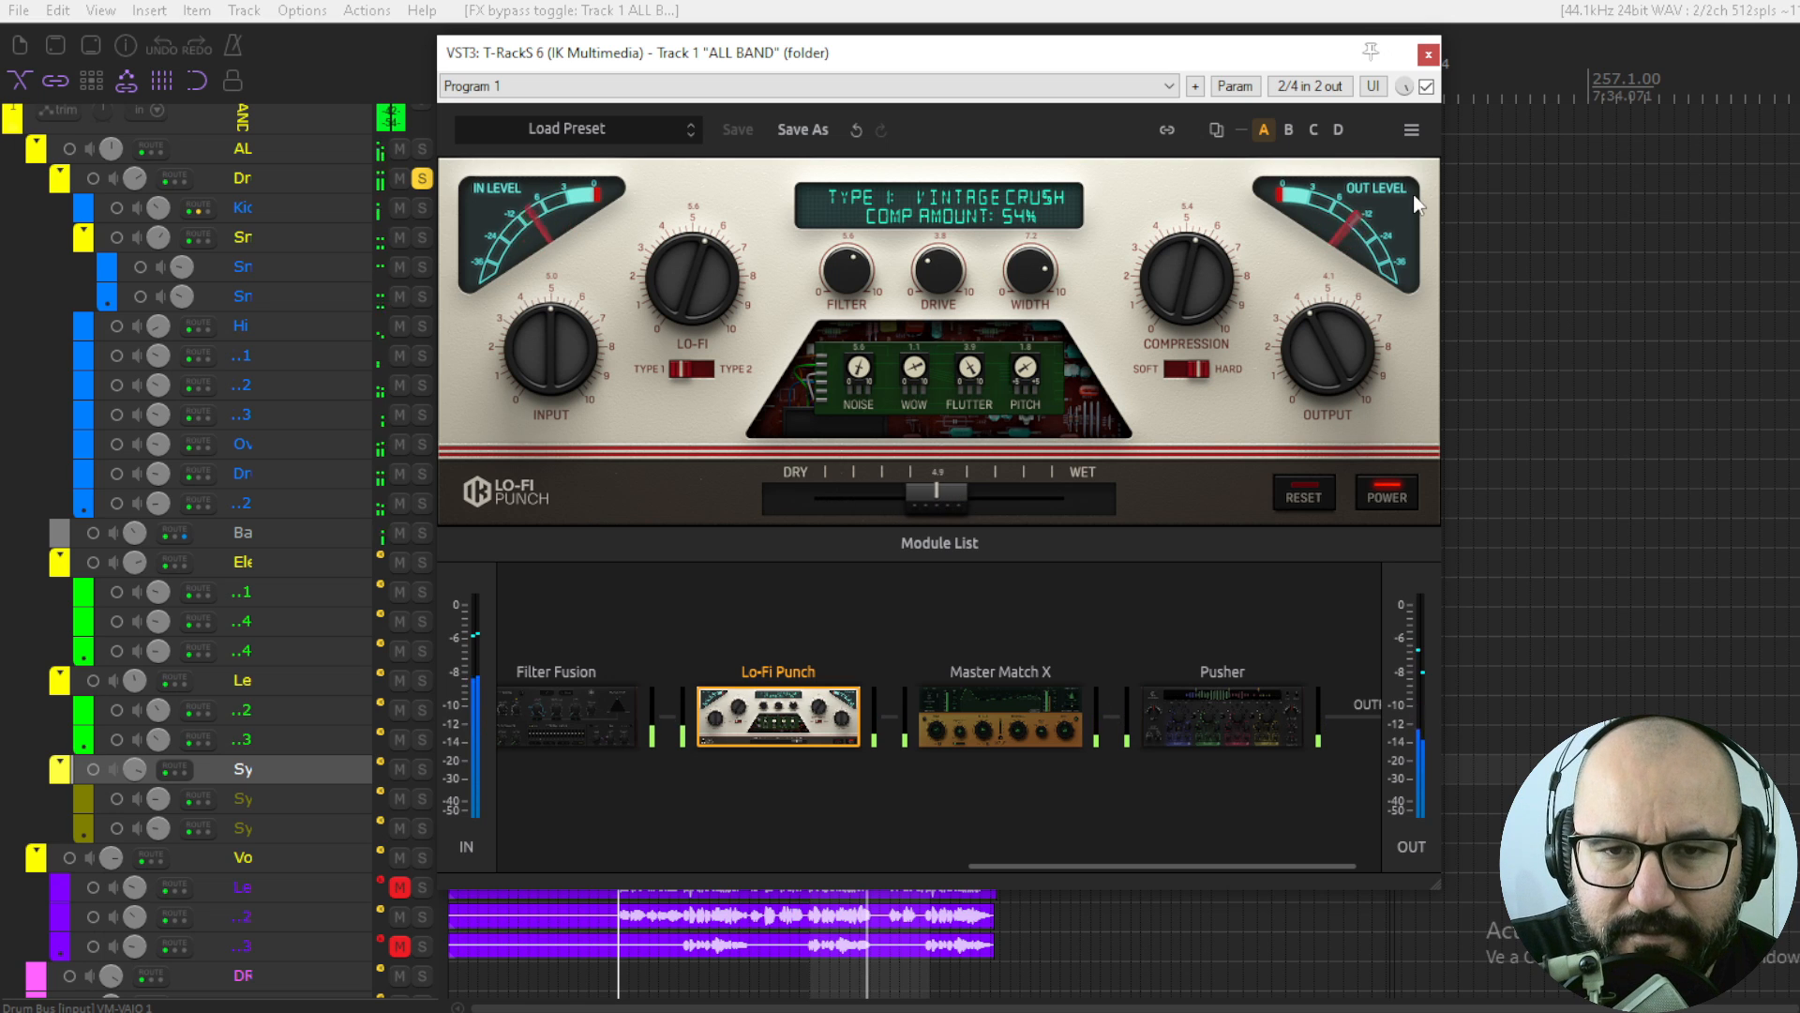
pyautogui.click(1427, 87)
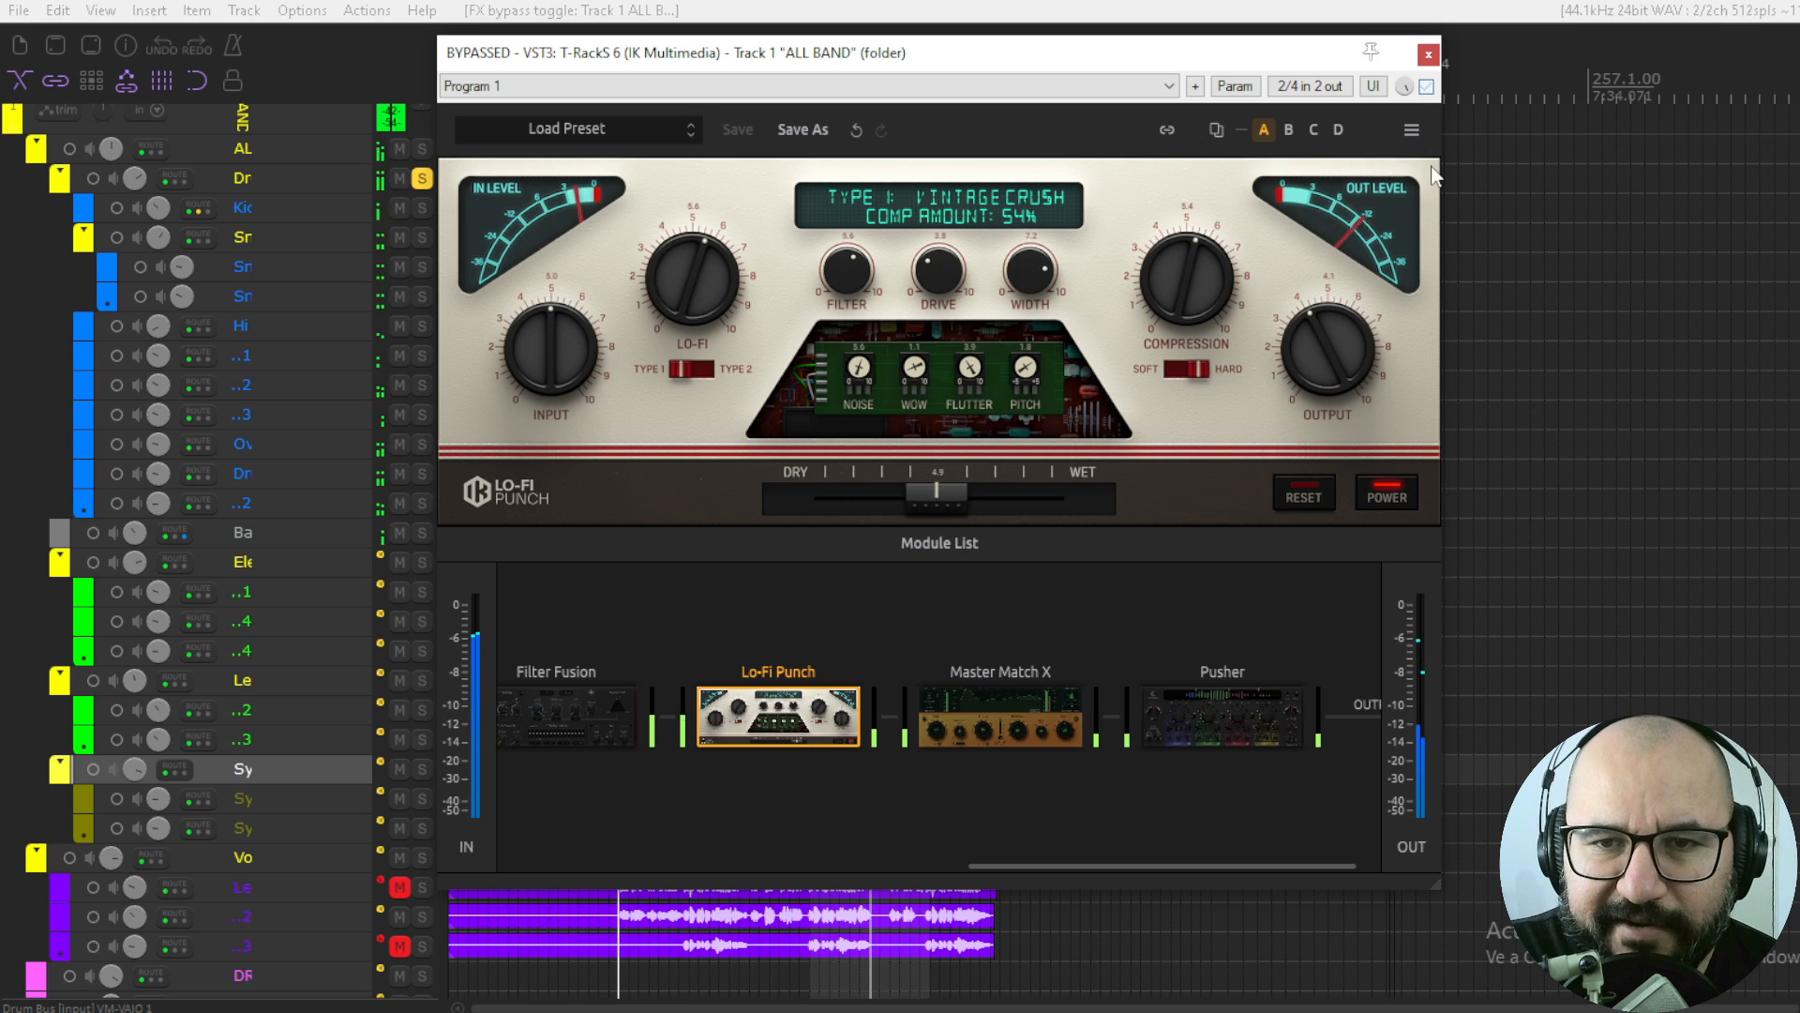
pyautogui.click(1425, 88)
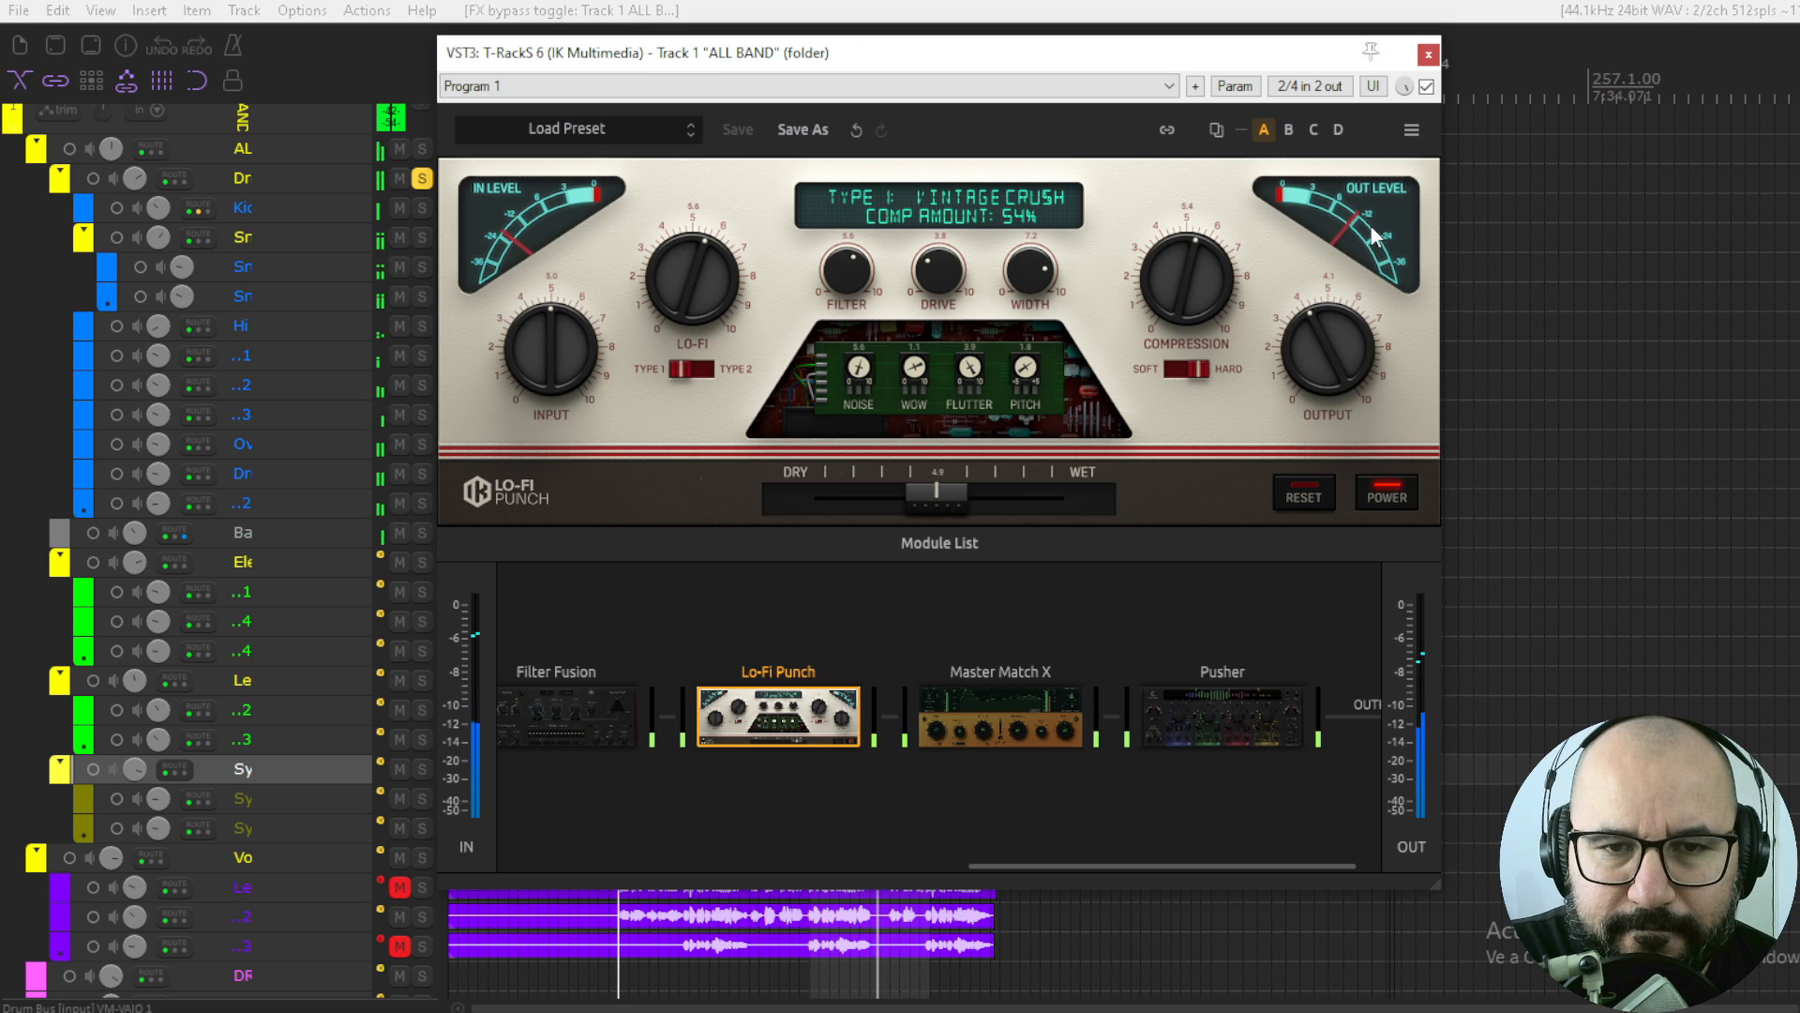
# - Open the Master Match X module, take the drum bus out of solo, and play the full mix from the start of the third vocal's waveform
pyautogui.click(973, 717)
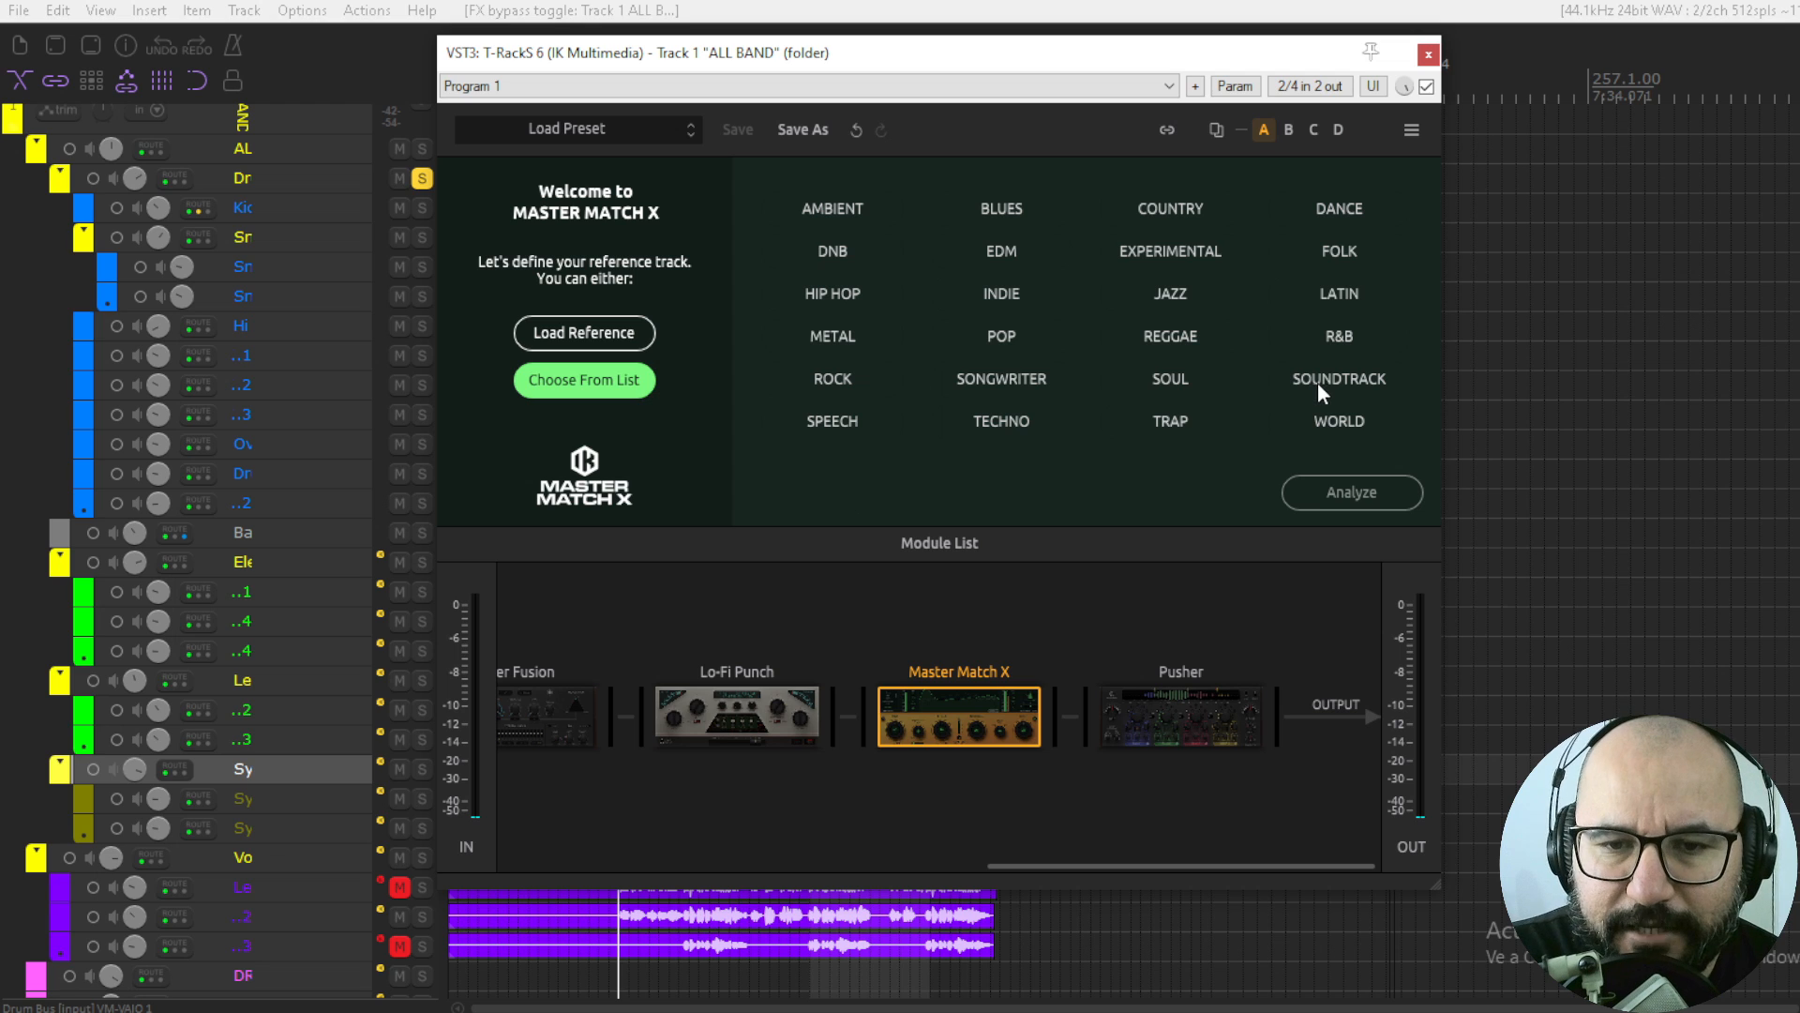
pyautogui.click(422, 179)
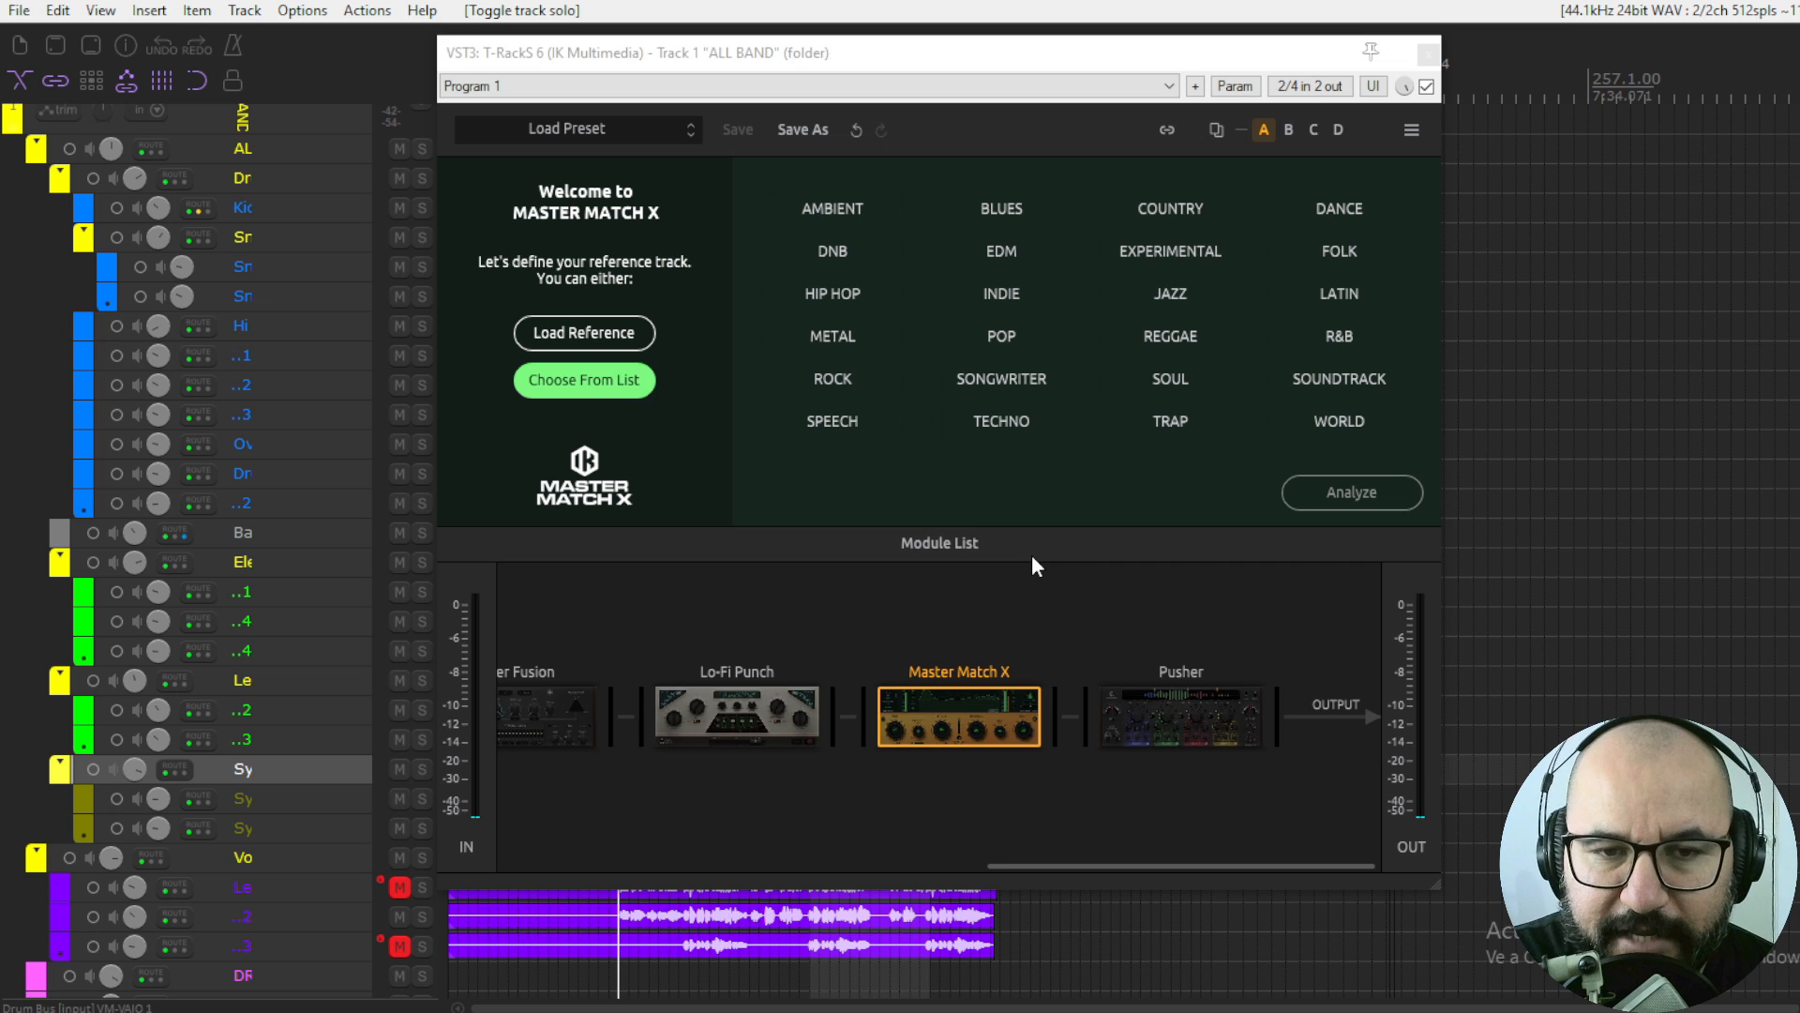
pyautogui.press('space')
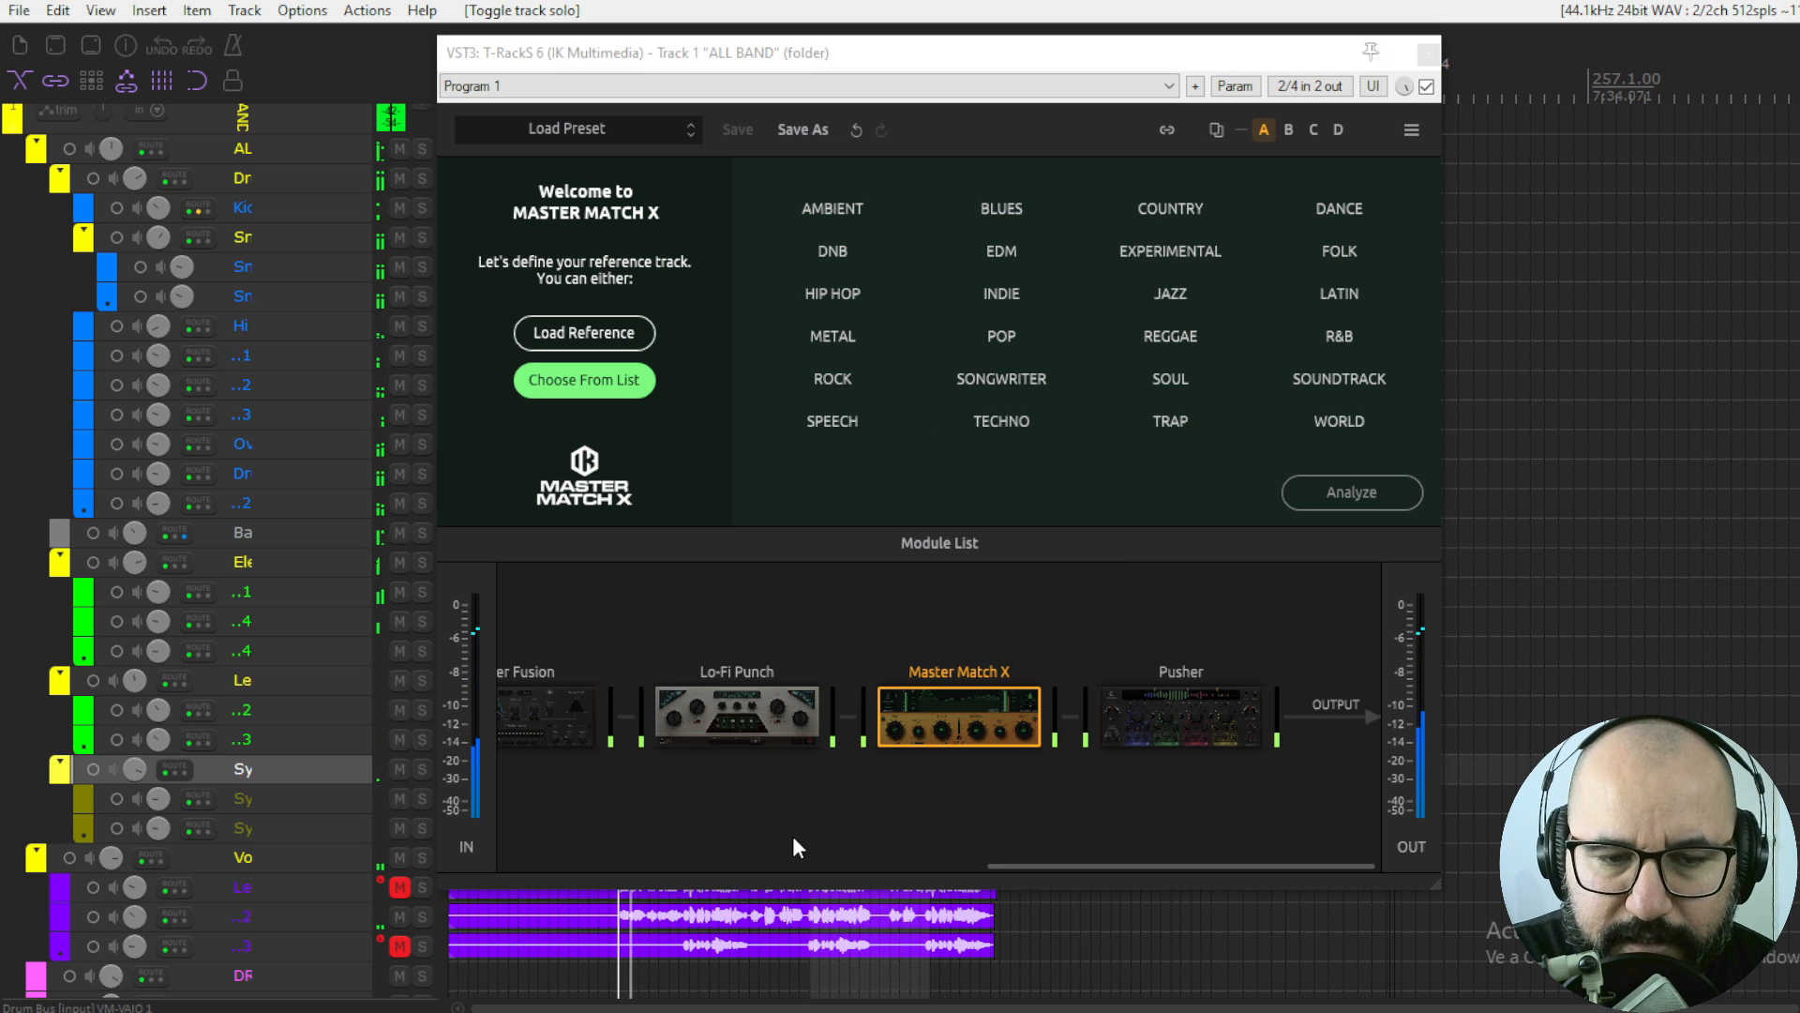
pyautogui.click(682, 947)
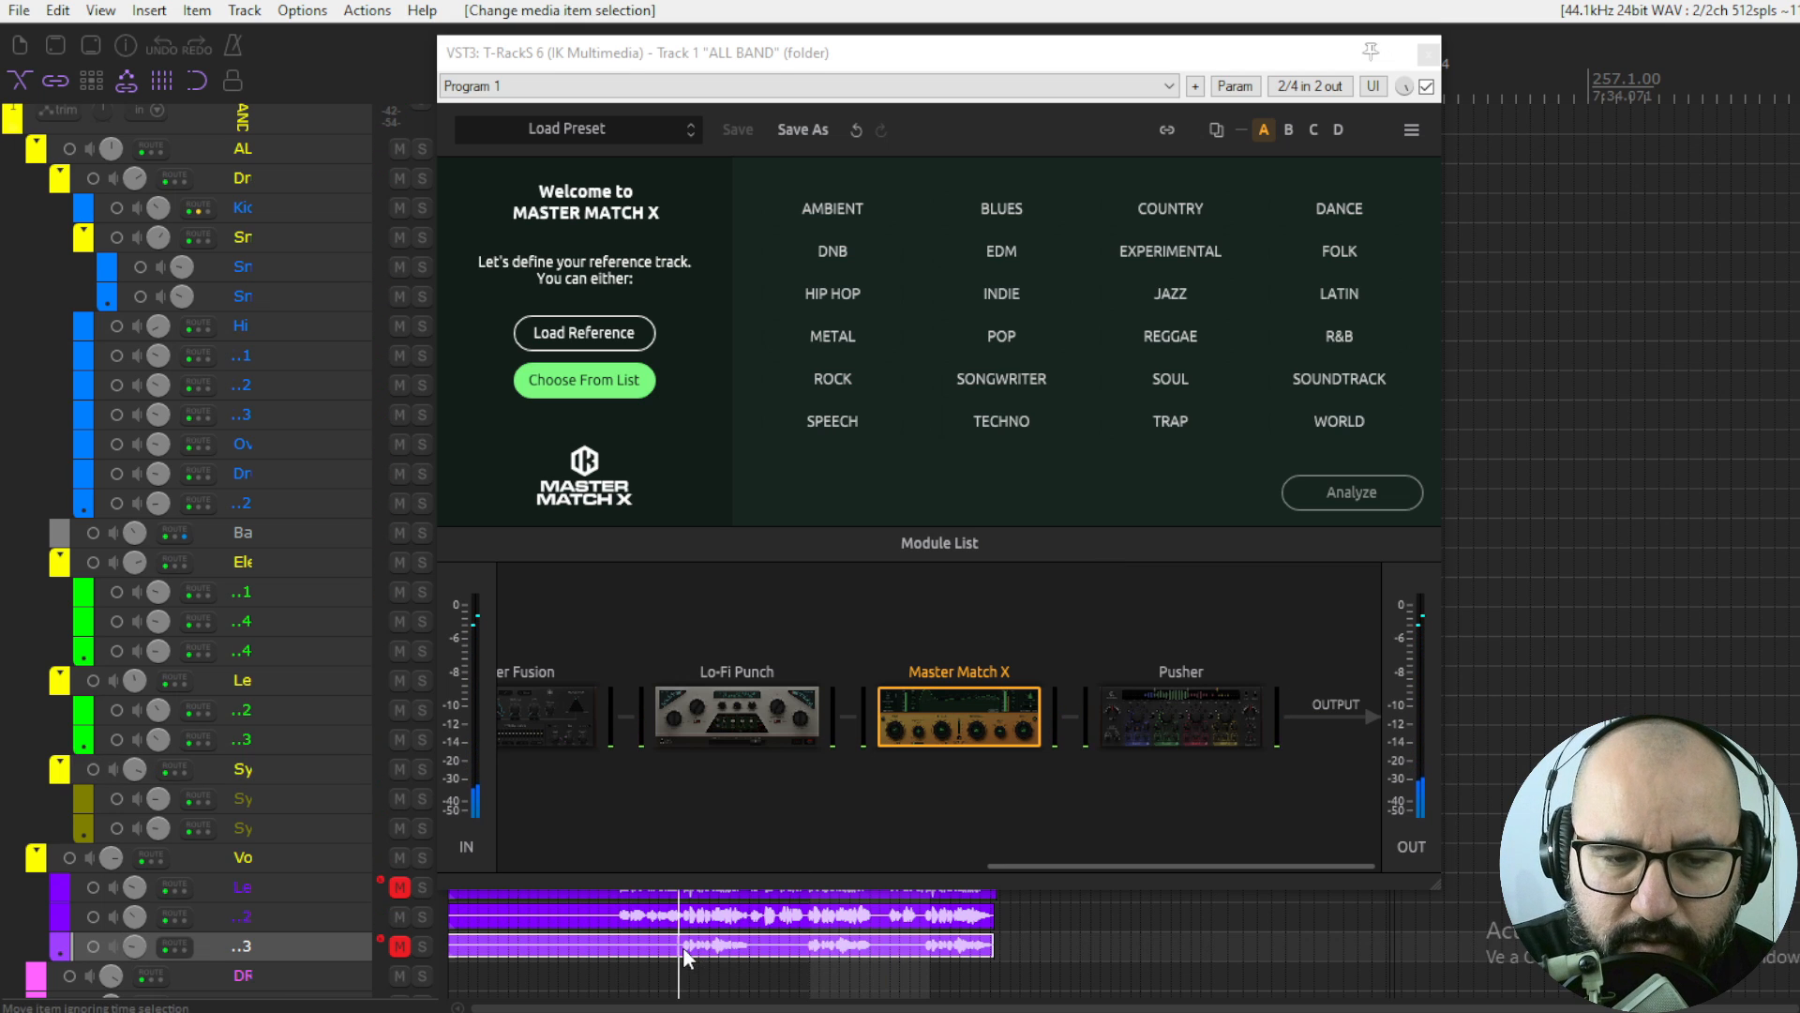
pyautogui.press('space')
# - Choose Rock as Master Match X's reference genre, analyze the playing mix, and apply the match
pyautogui.moveTo(775, 688)
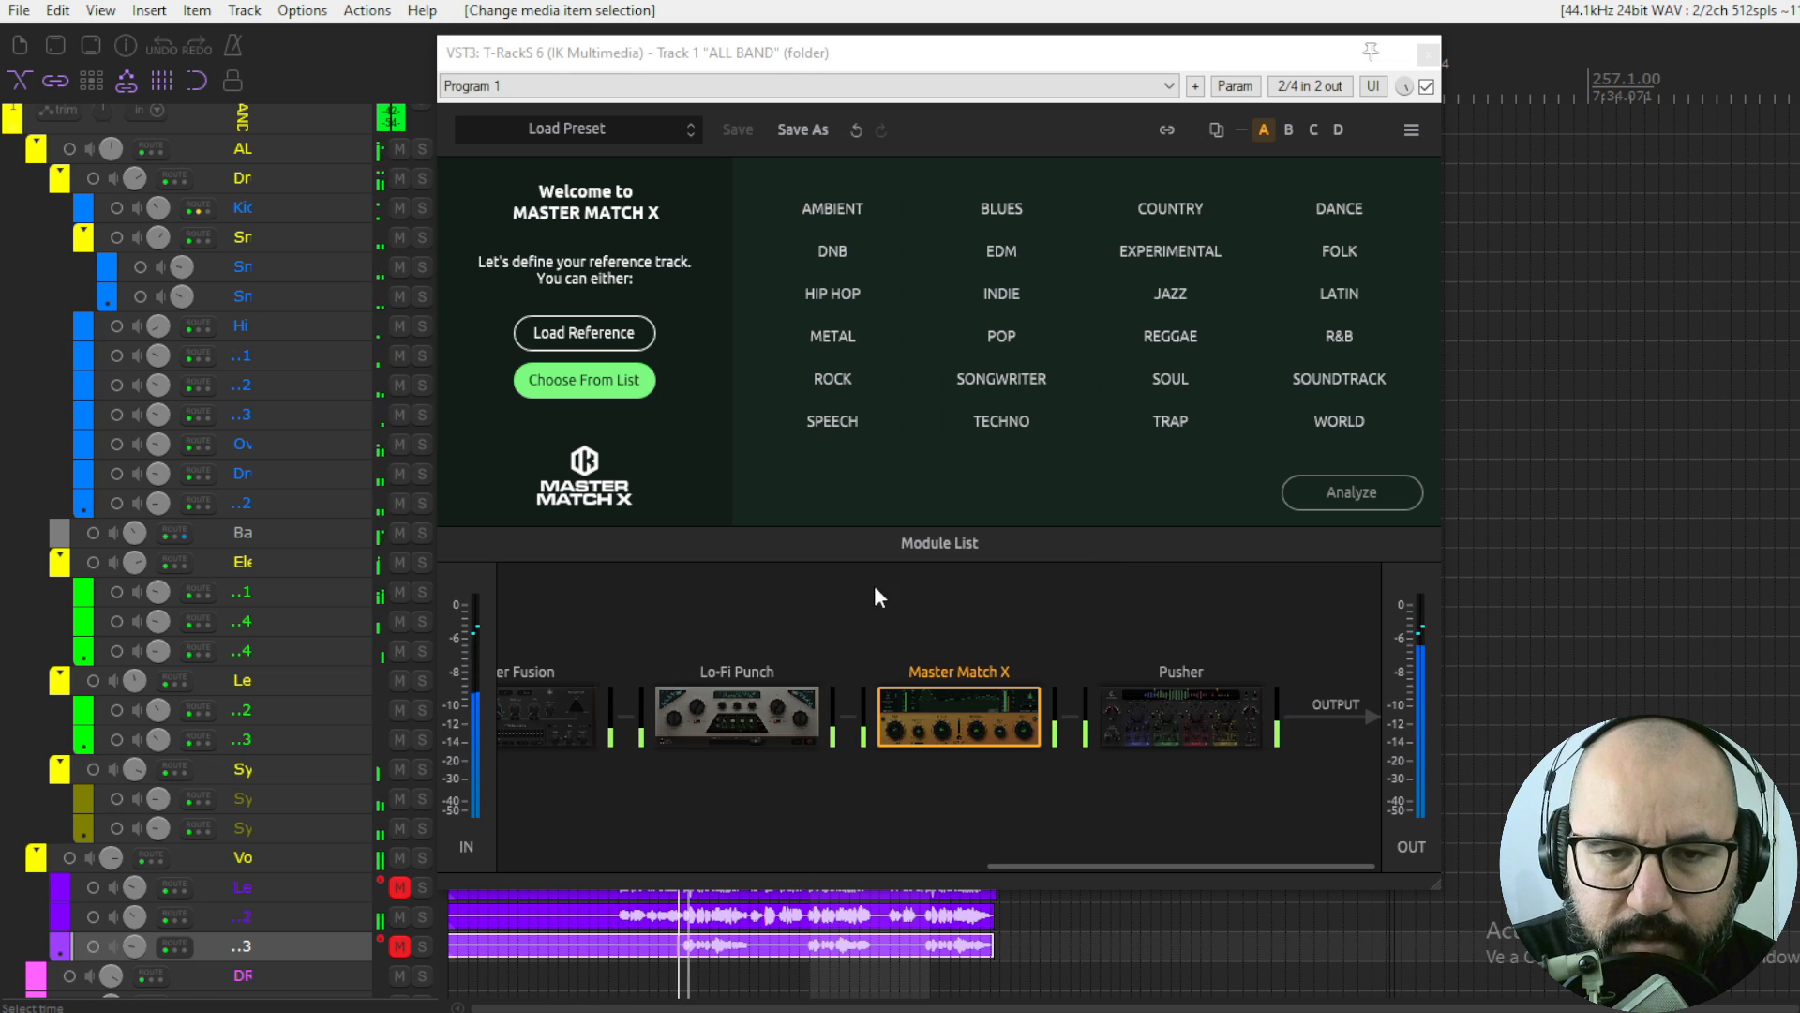
pyautogui.click(849, 376)
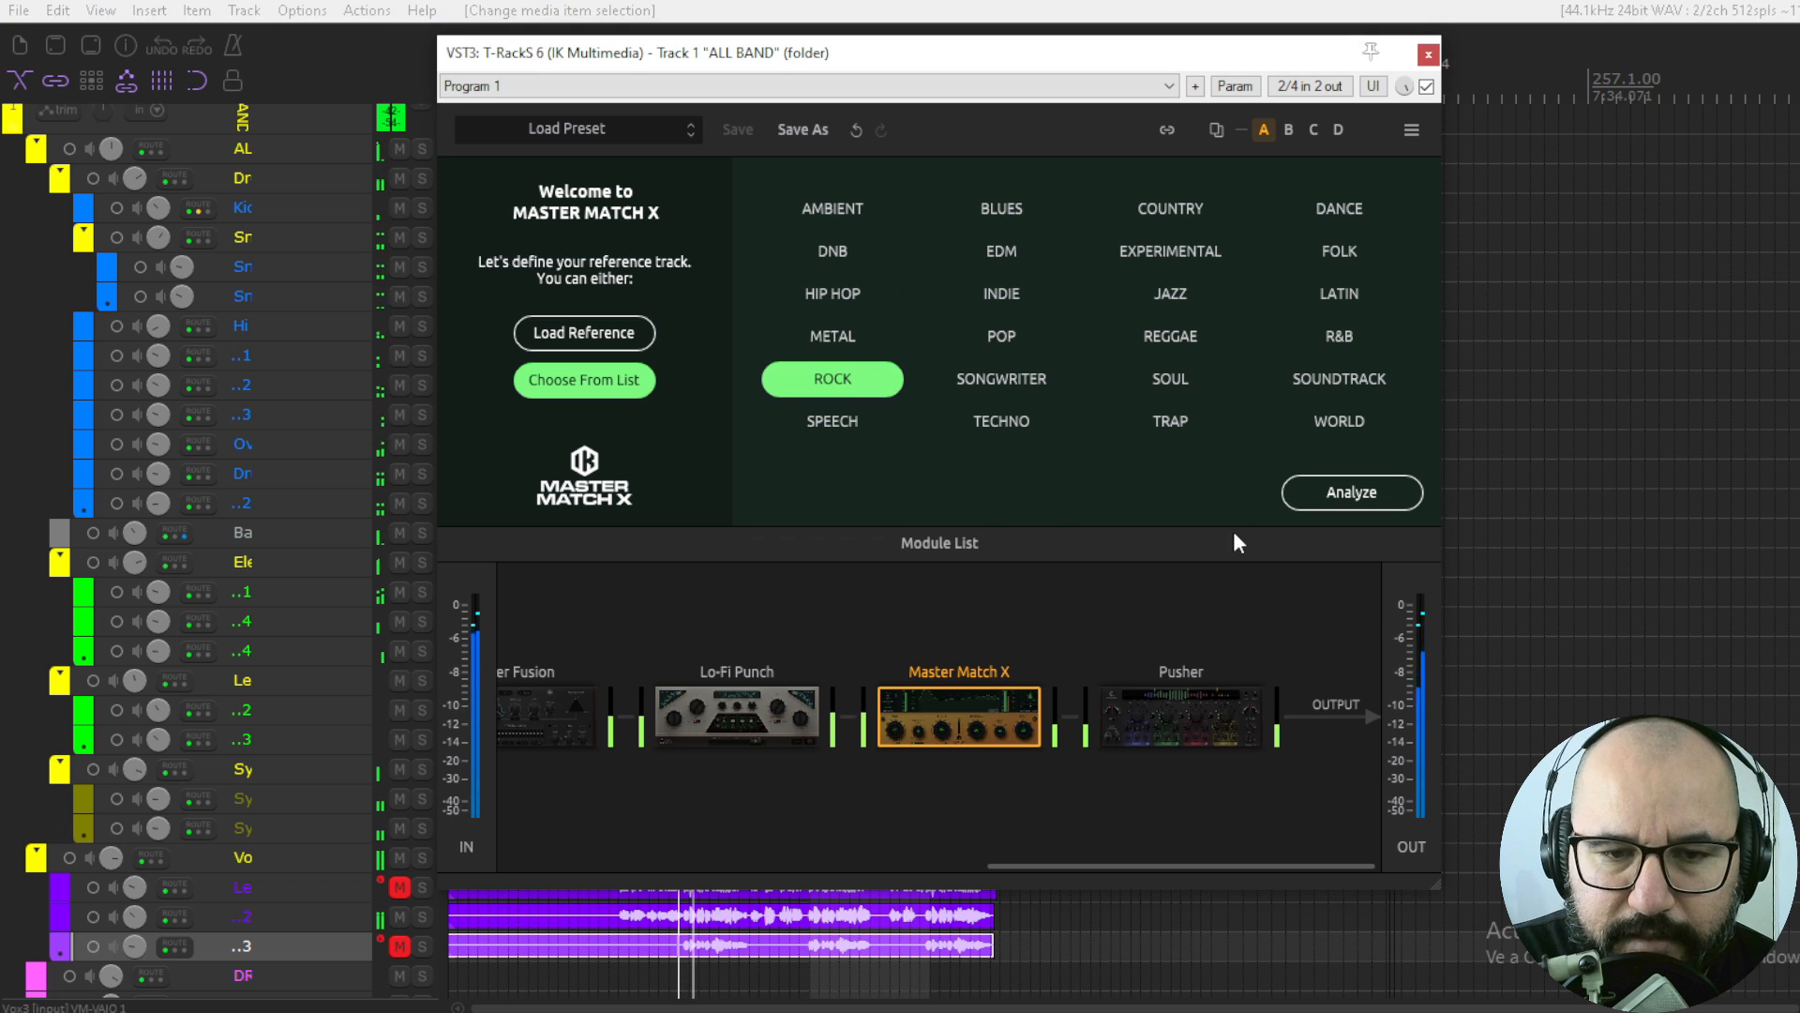
pyautogui.click(1350, 493)
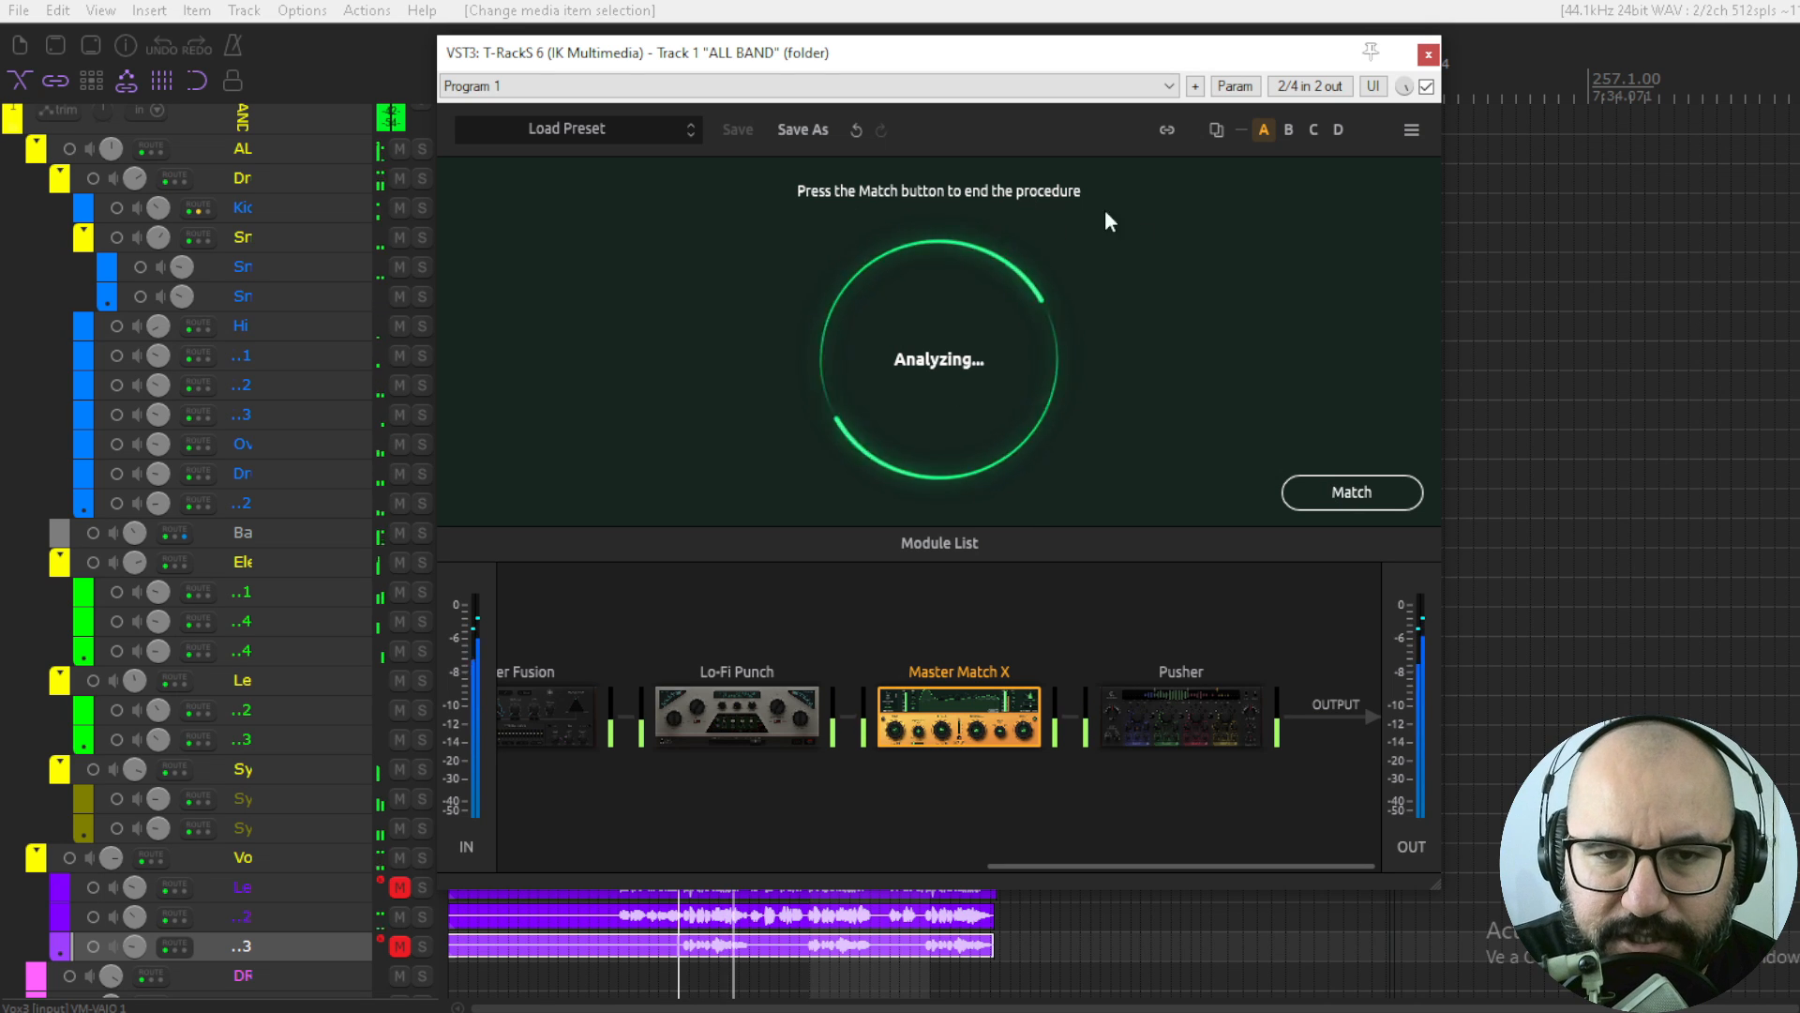
pyautogui.click(1343, 493)
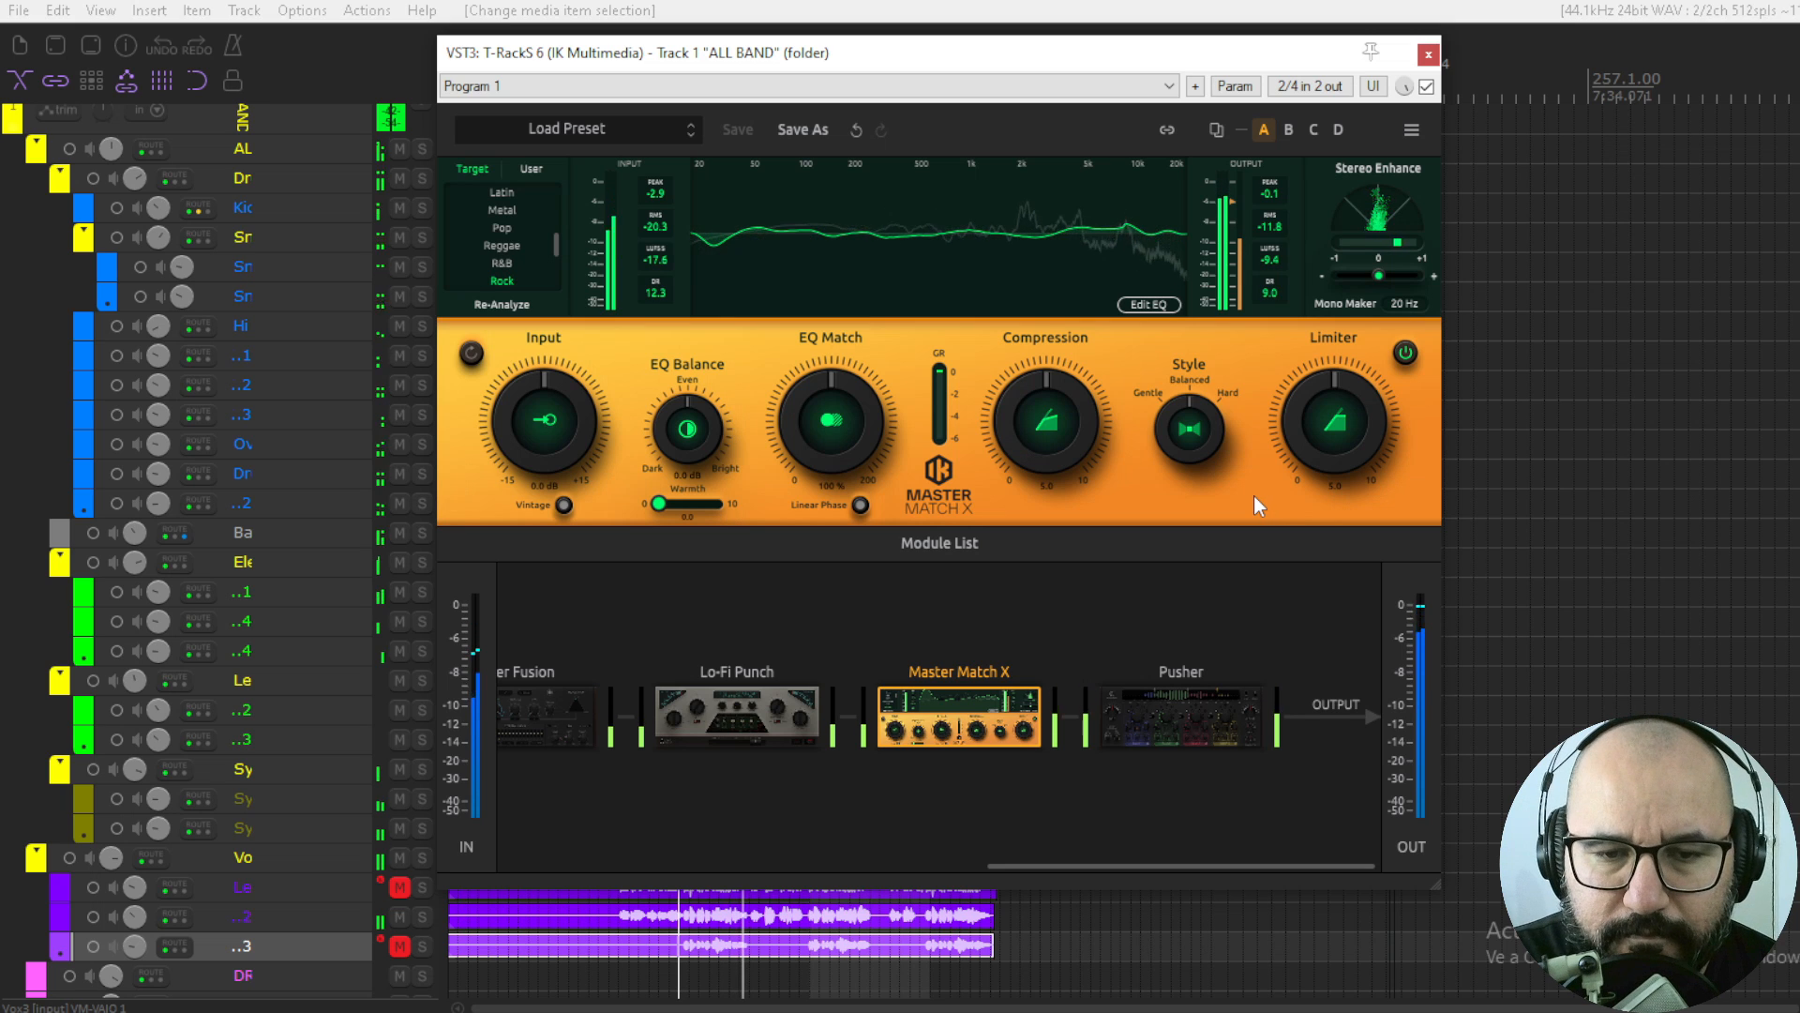
# - Restart playback and compare the Rock-matched mix with T-RackS 6 bypassed and active
pyautogui.press('space')
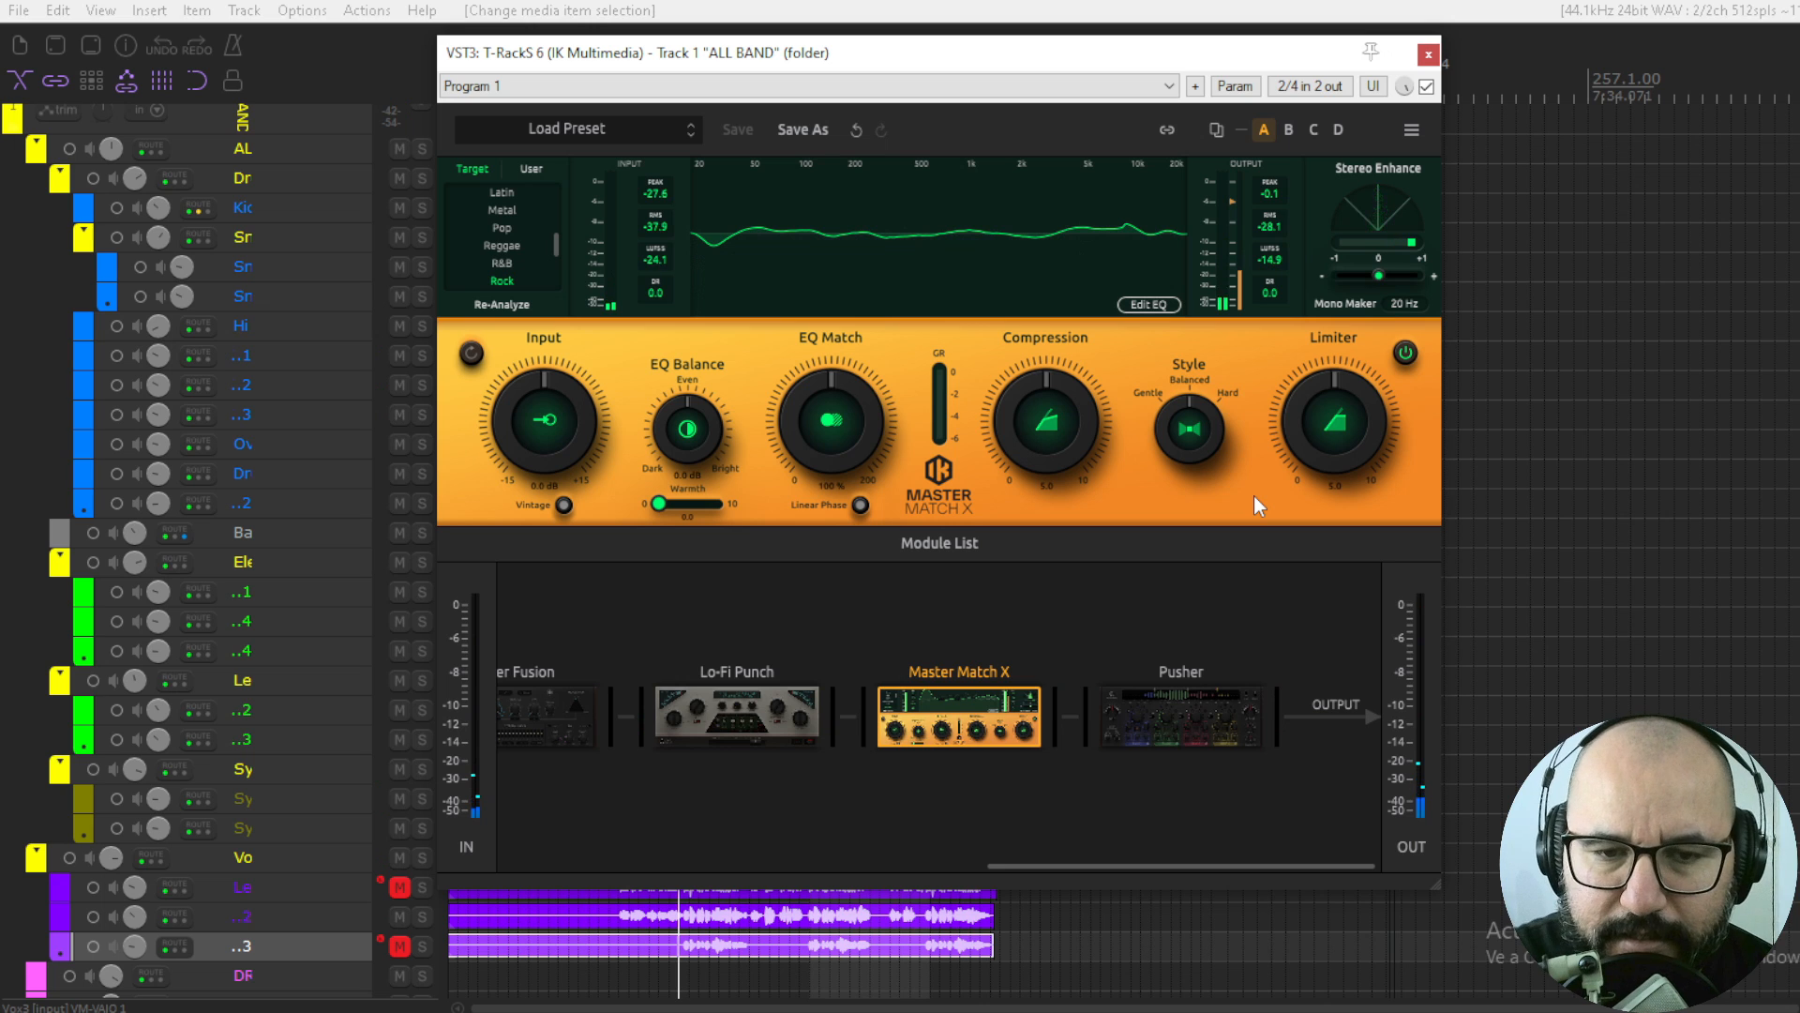
pyautogui.press('space')
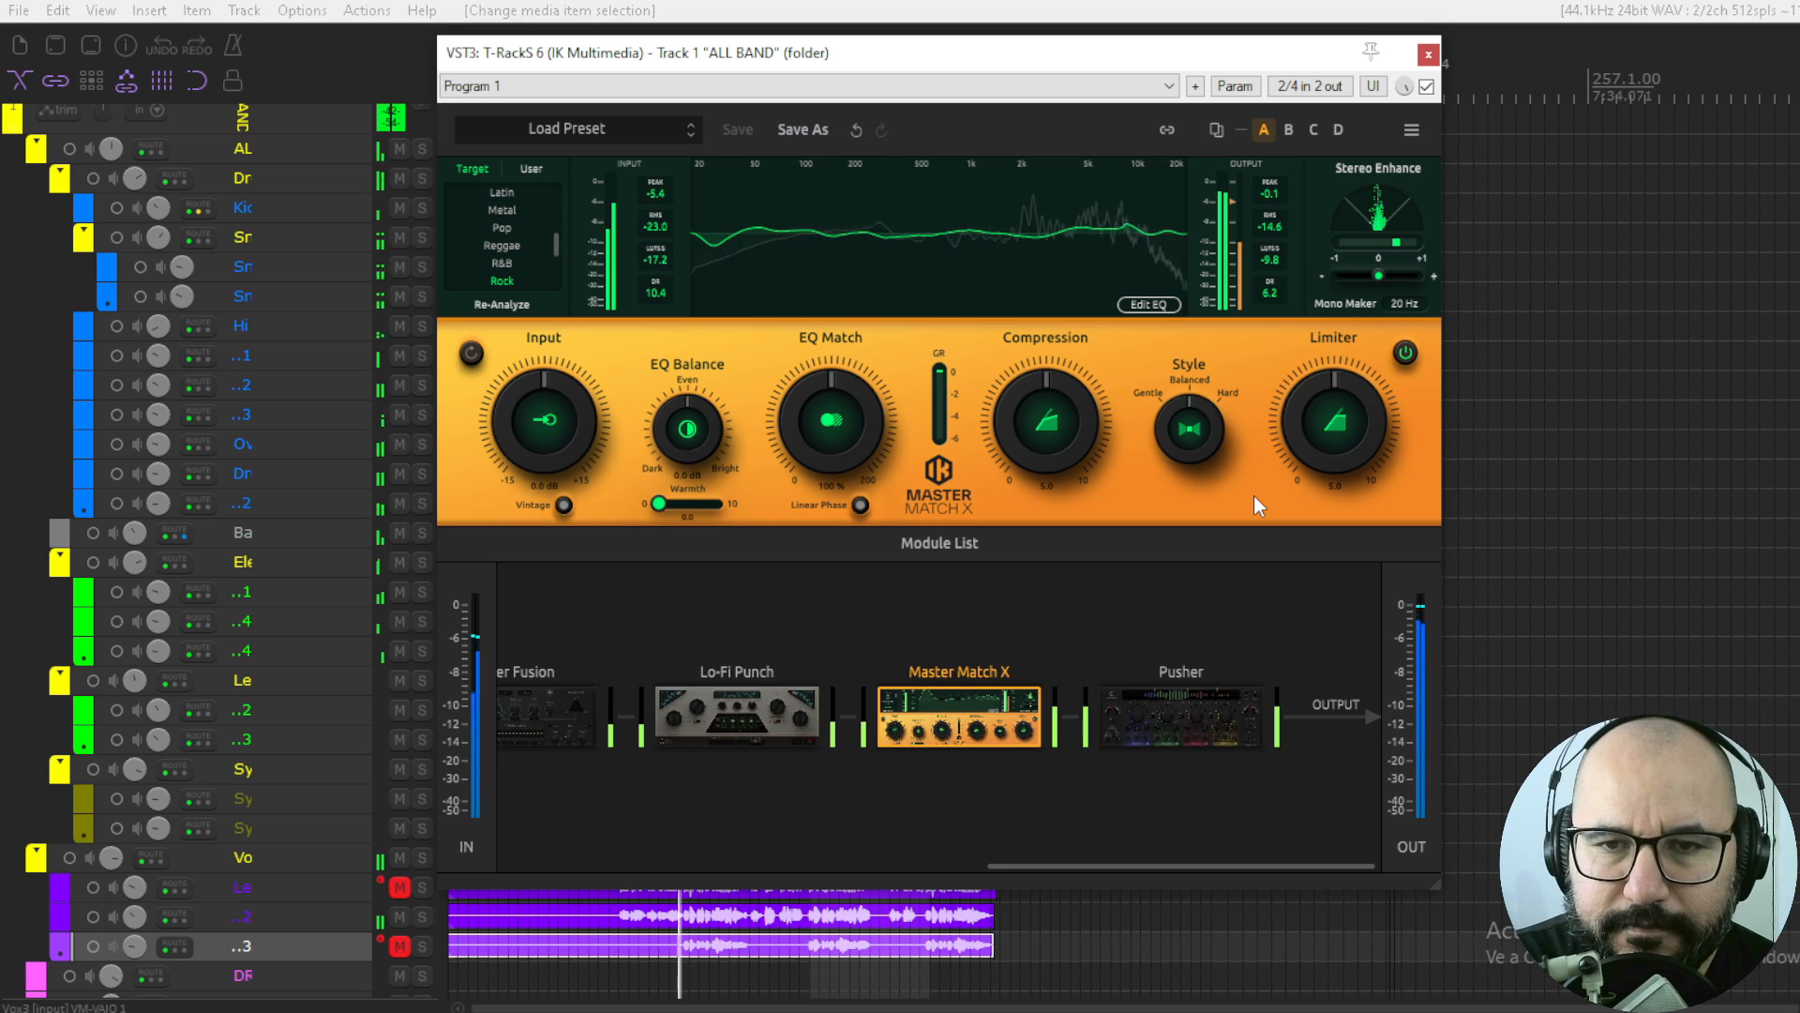
pyautogui.click(1426, 86)
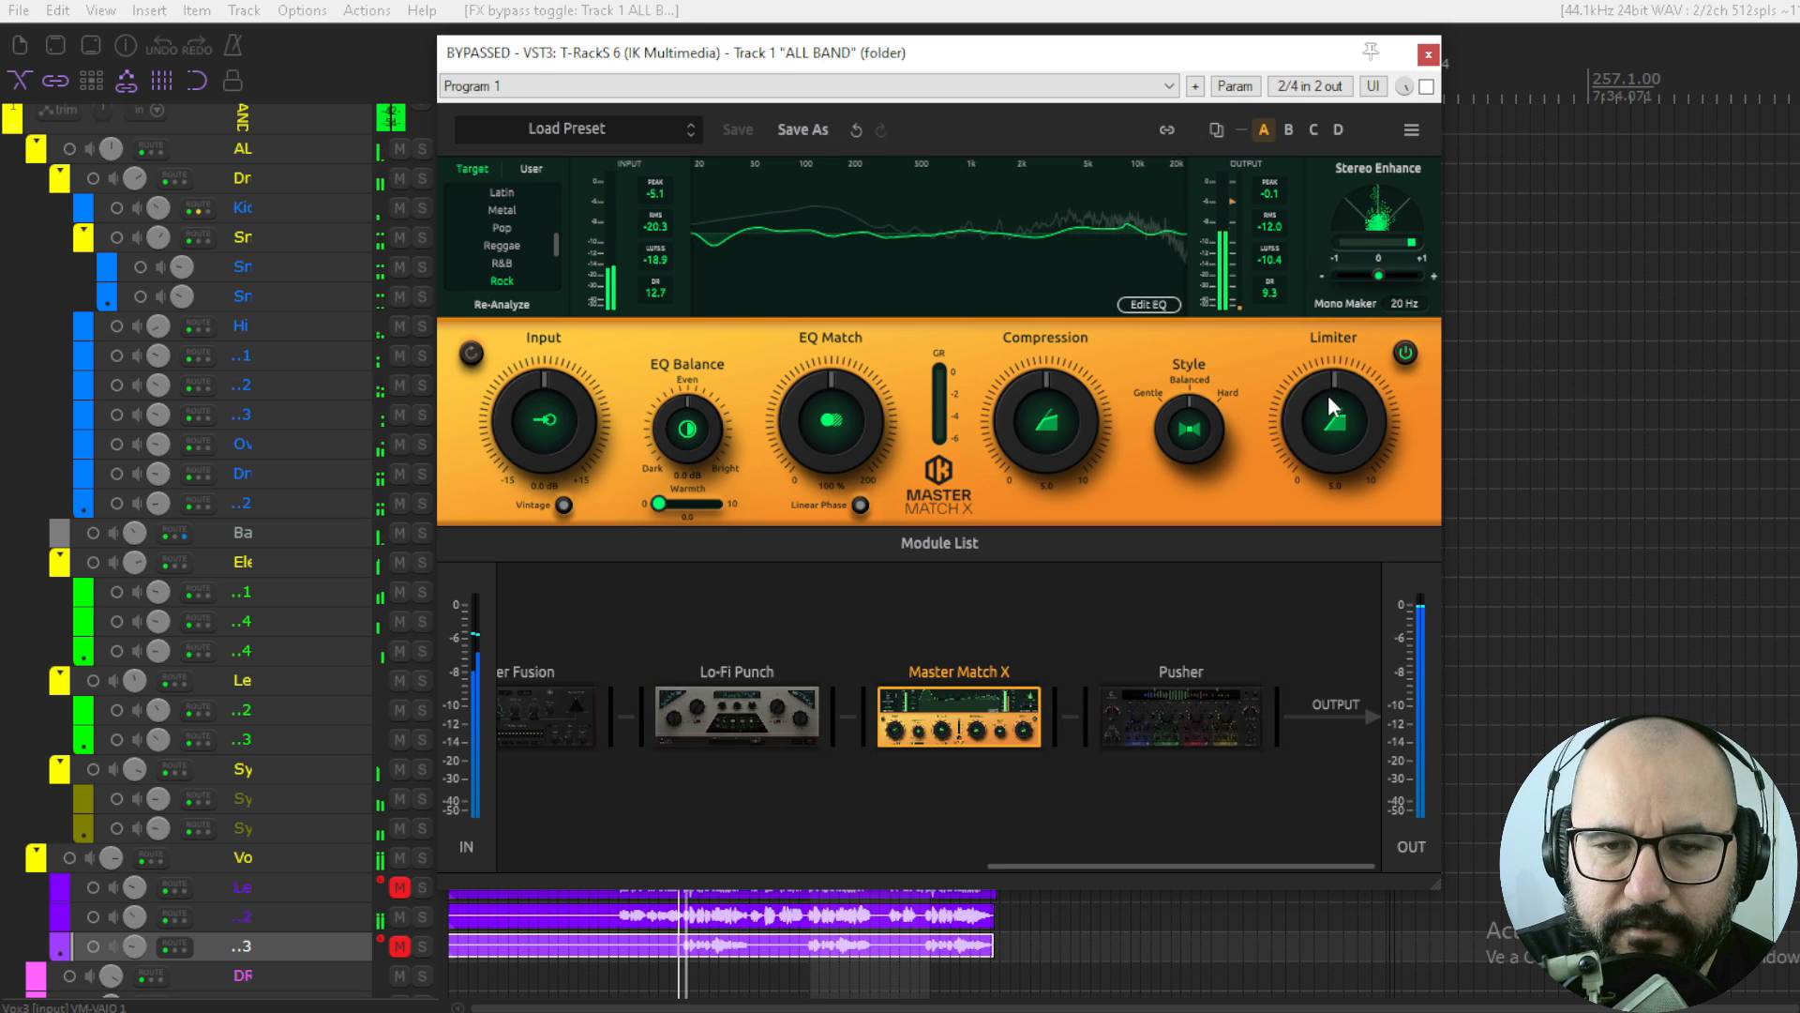
pyautogui.click(1426, 87)
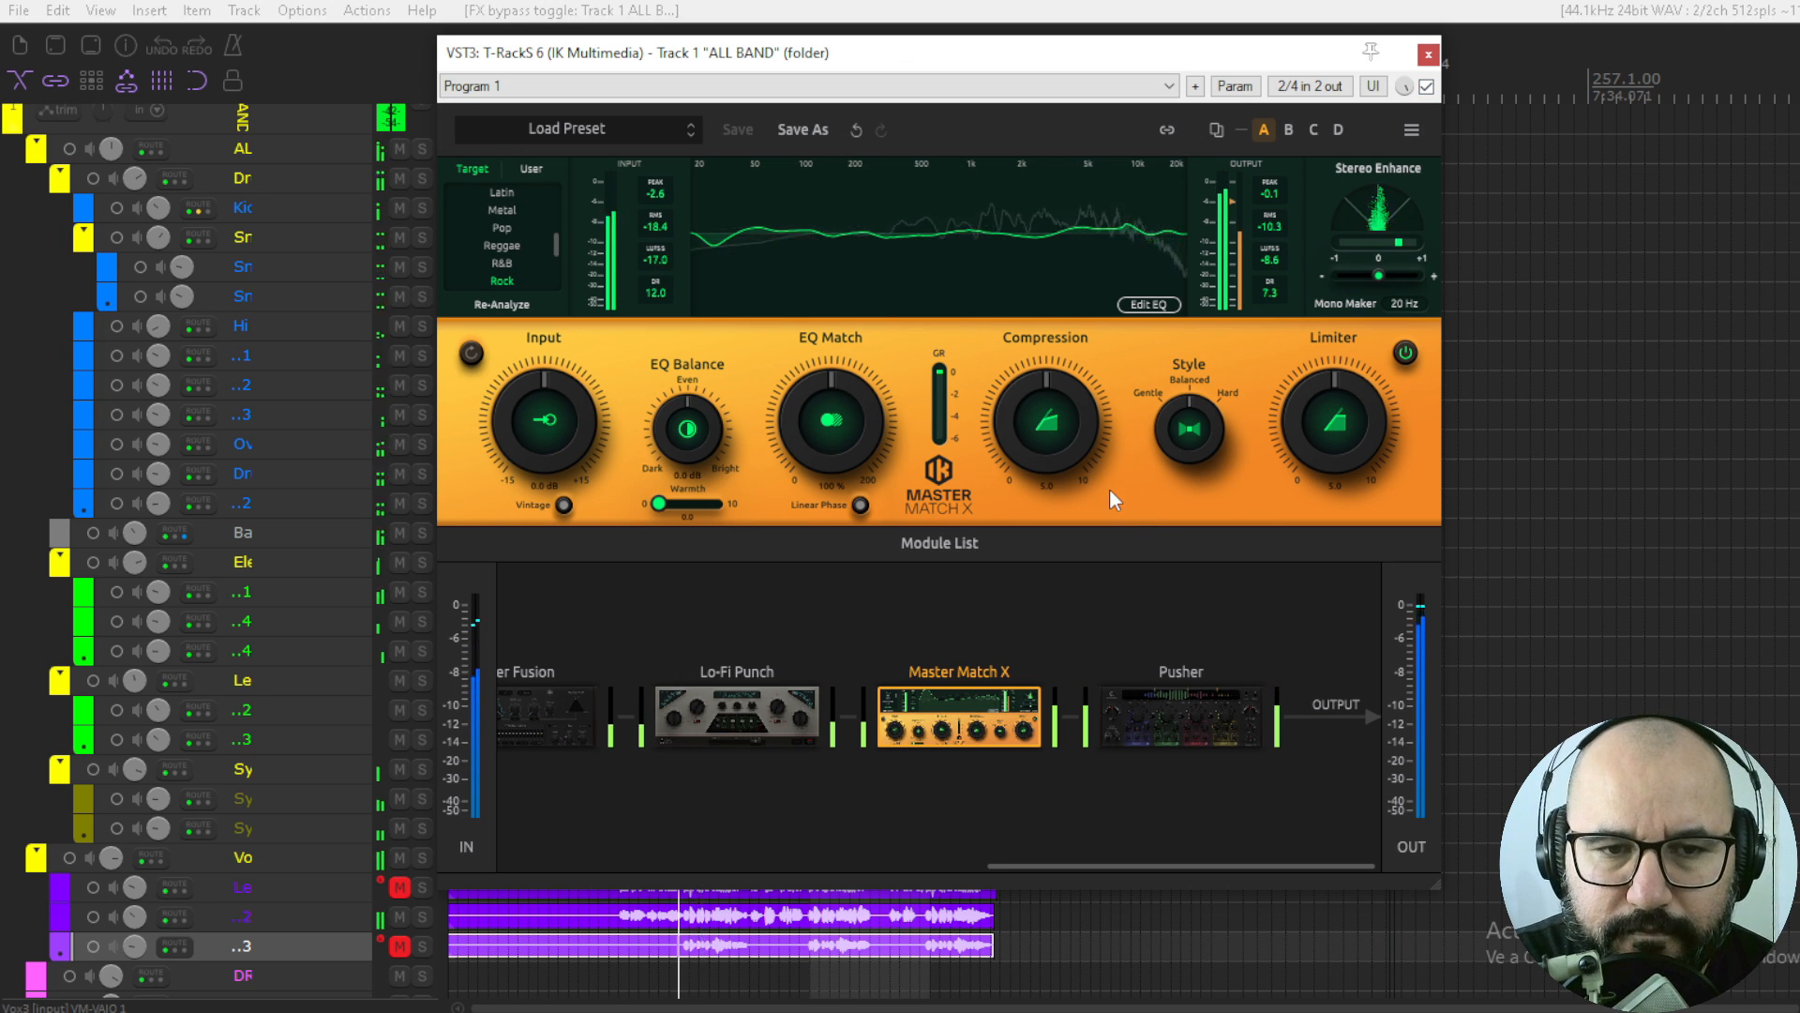
# - Replay the mix with EQ Match at 200%, compare against the bypassed plugin, and lower EQ Match to 0%
pyautogui.press('space')
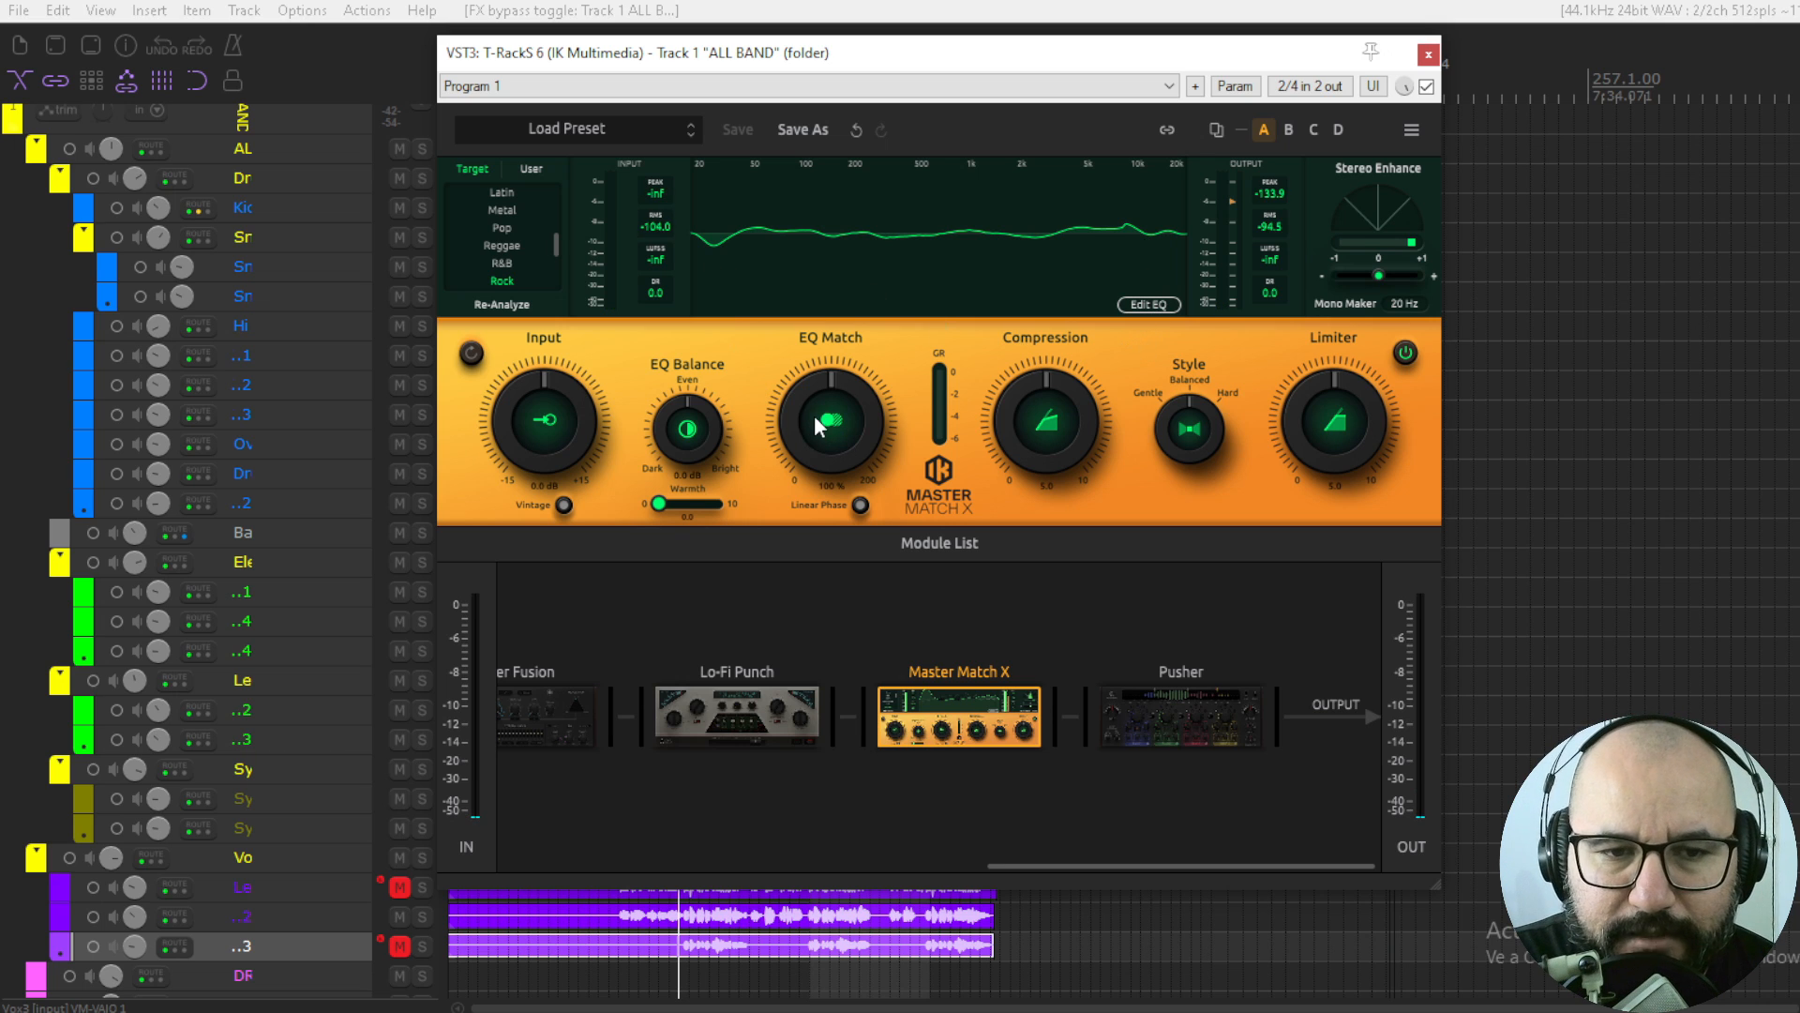
pyautogui.press('space')
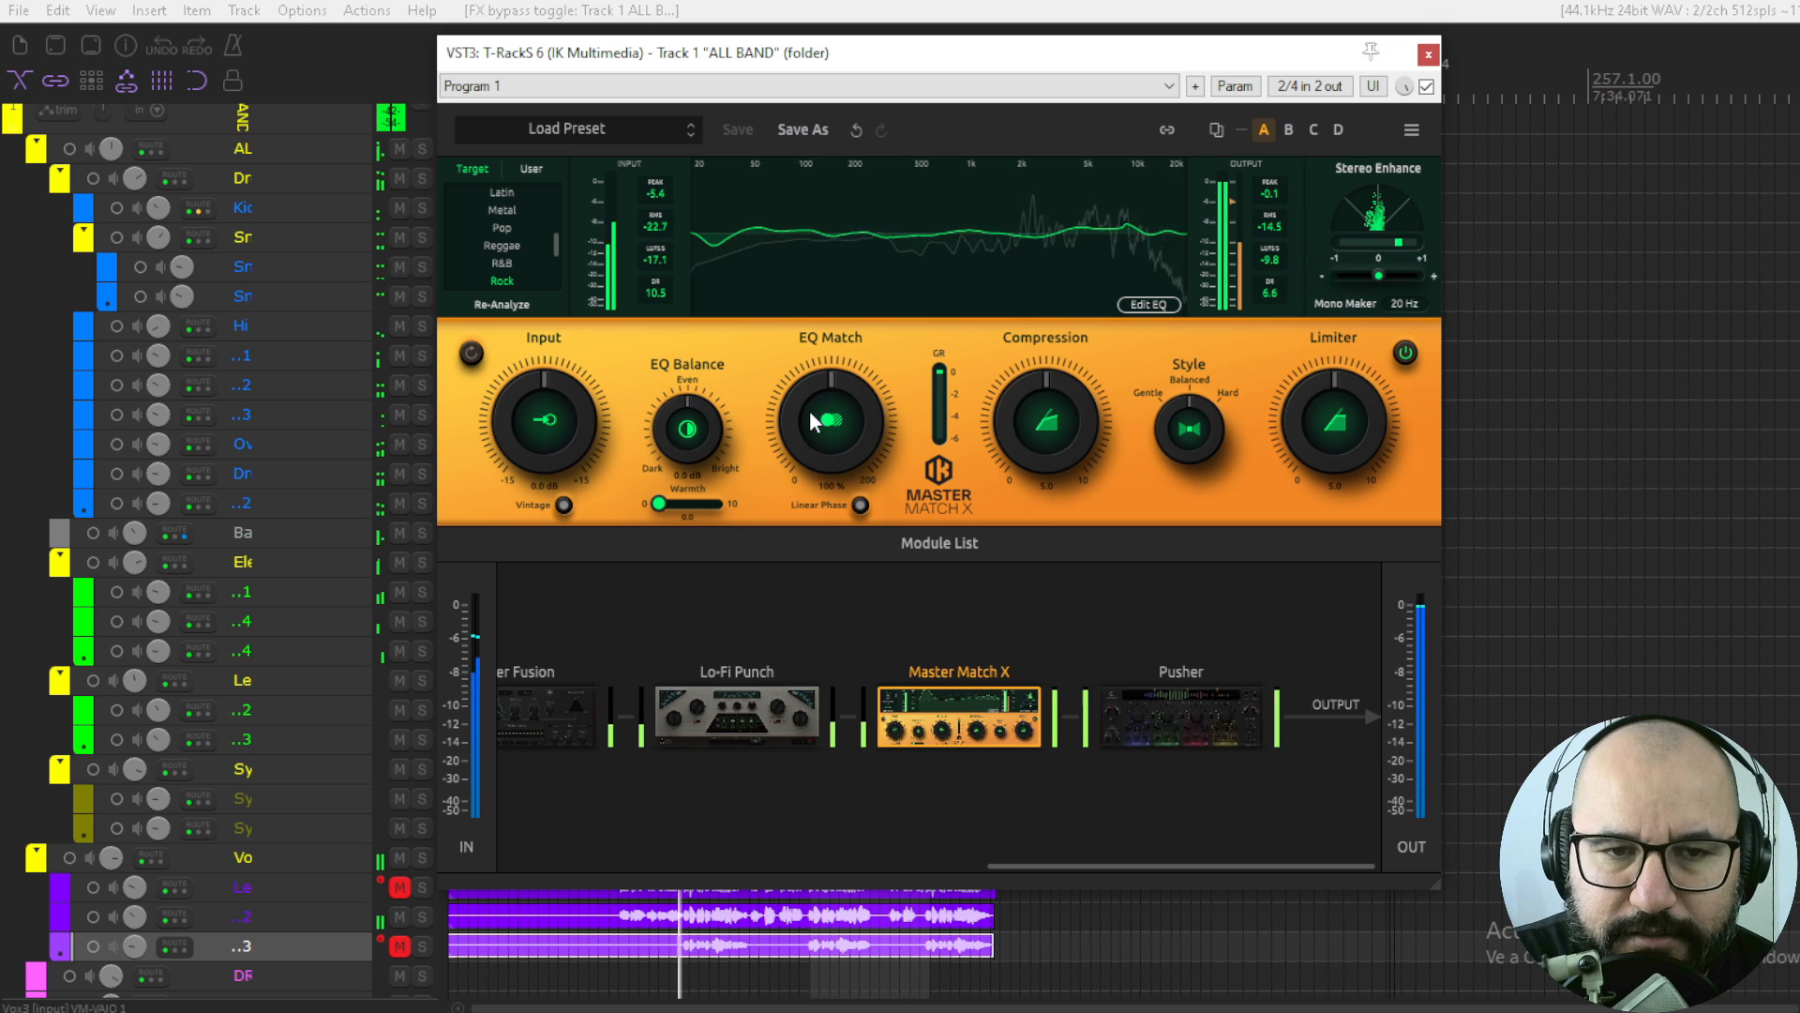
pyautogui.moveTo(808, 409); pyautogui.dragTo(855, 183)
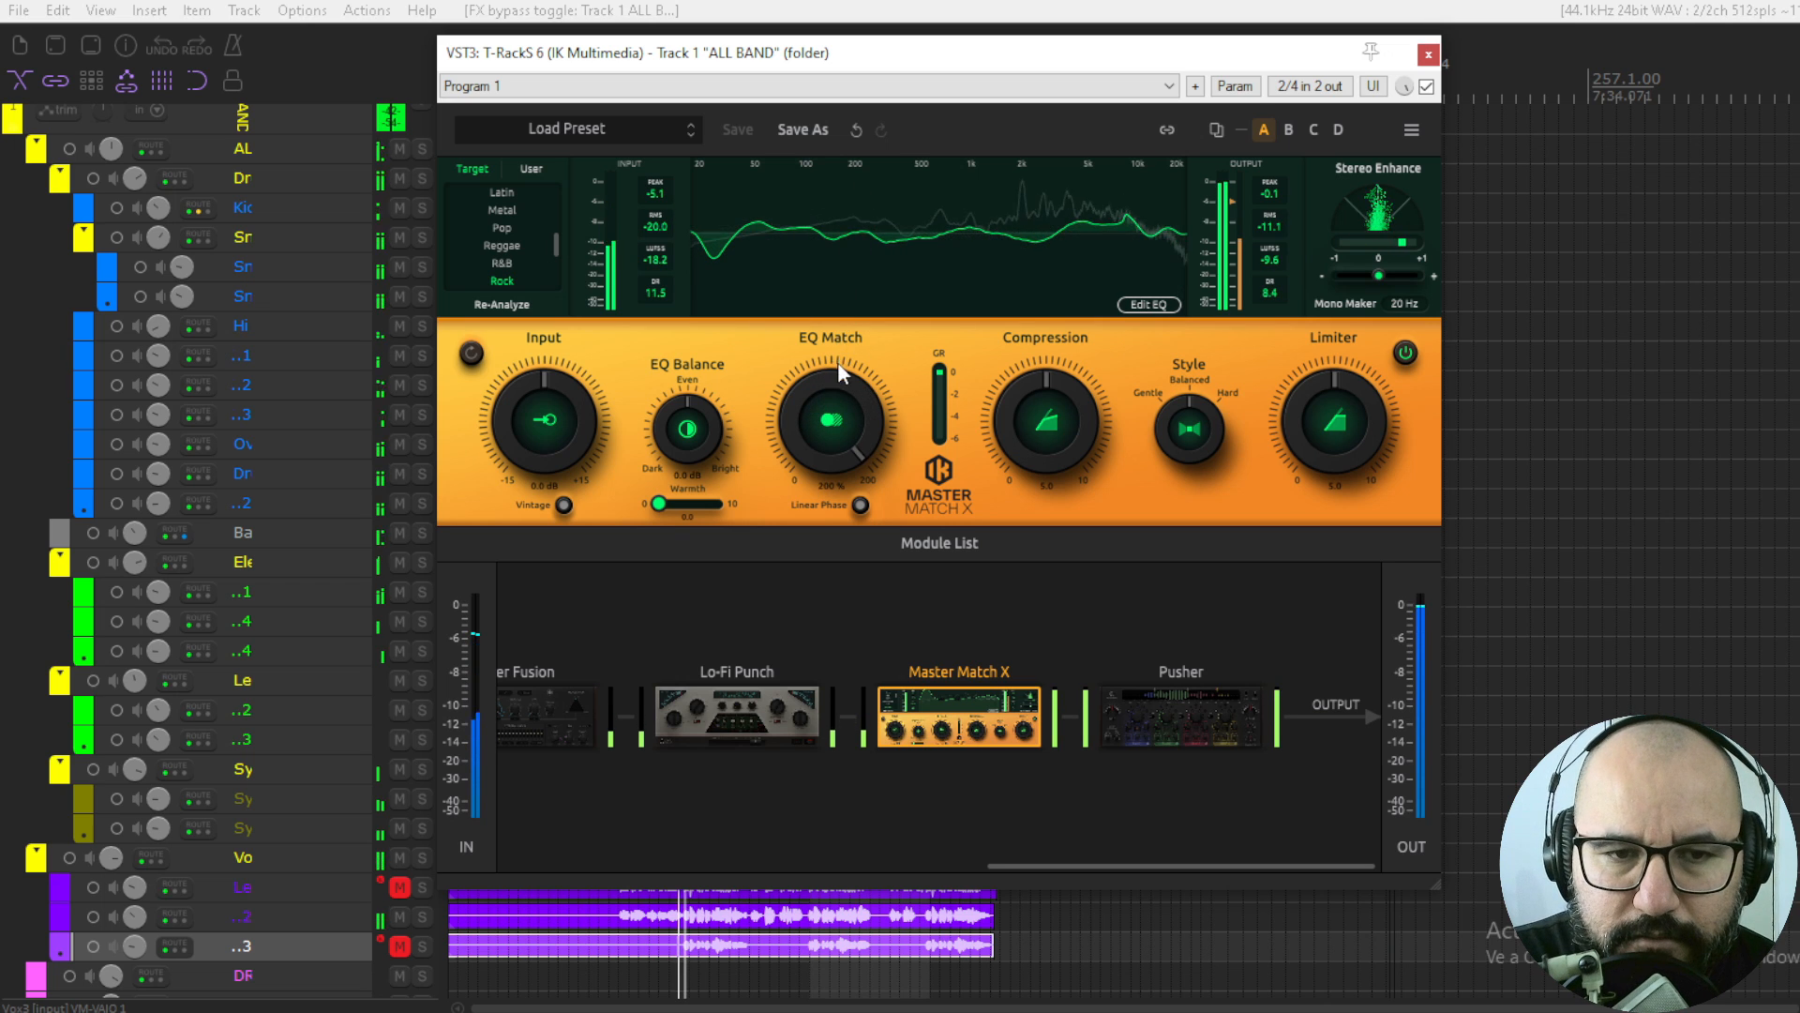
pyautogui.click(1426, 87)
pyautogui.click(1426, 87)
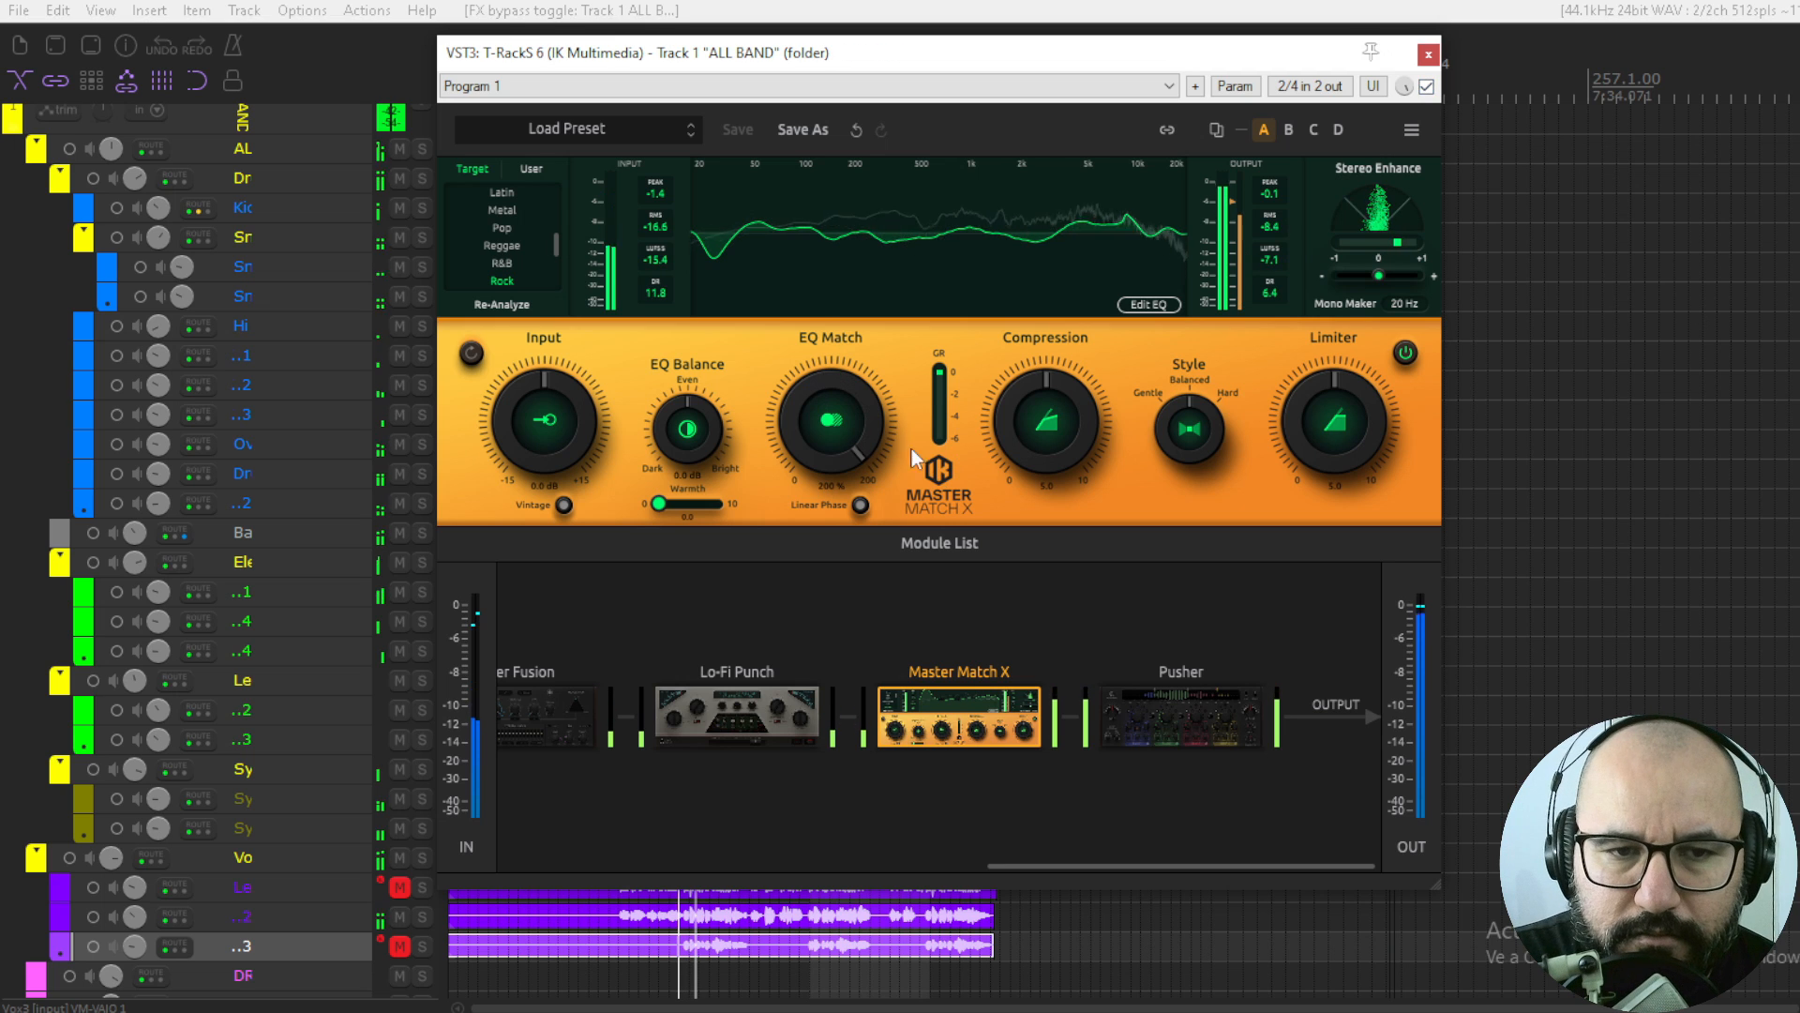
pyautogui.moveTo(858, 441); pyautogui.dragTo(849, 634)
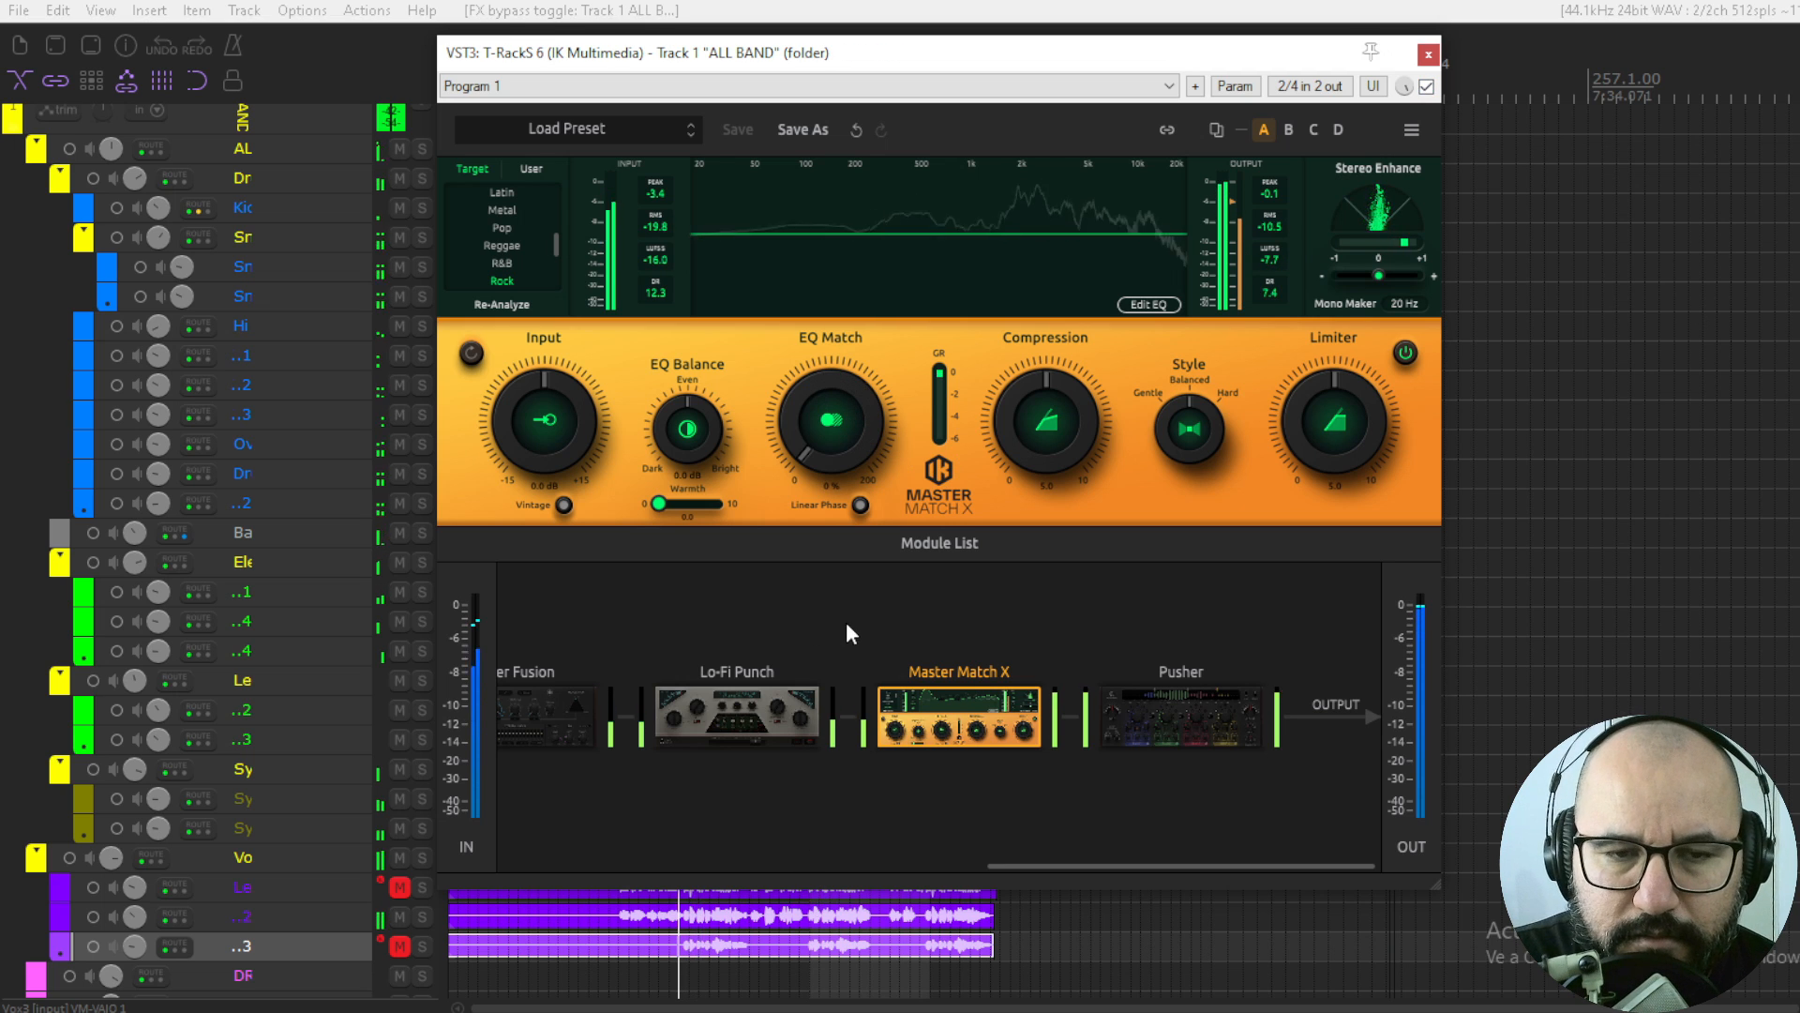
# - Reset EQ Match to 100%, audition a darker EQ Balance on the playing mix, and return the balance to 0.0 dB
pyautogui.doubleClick(835, 420)
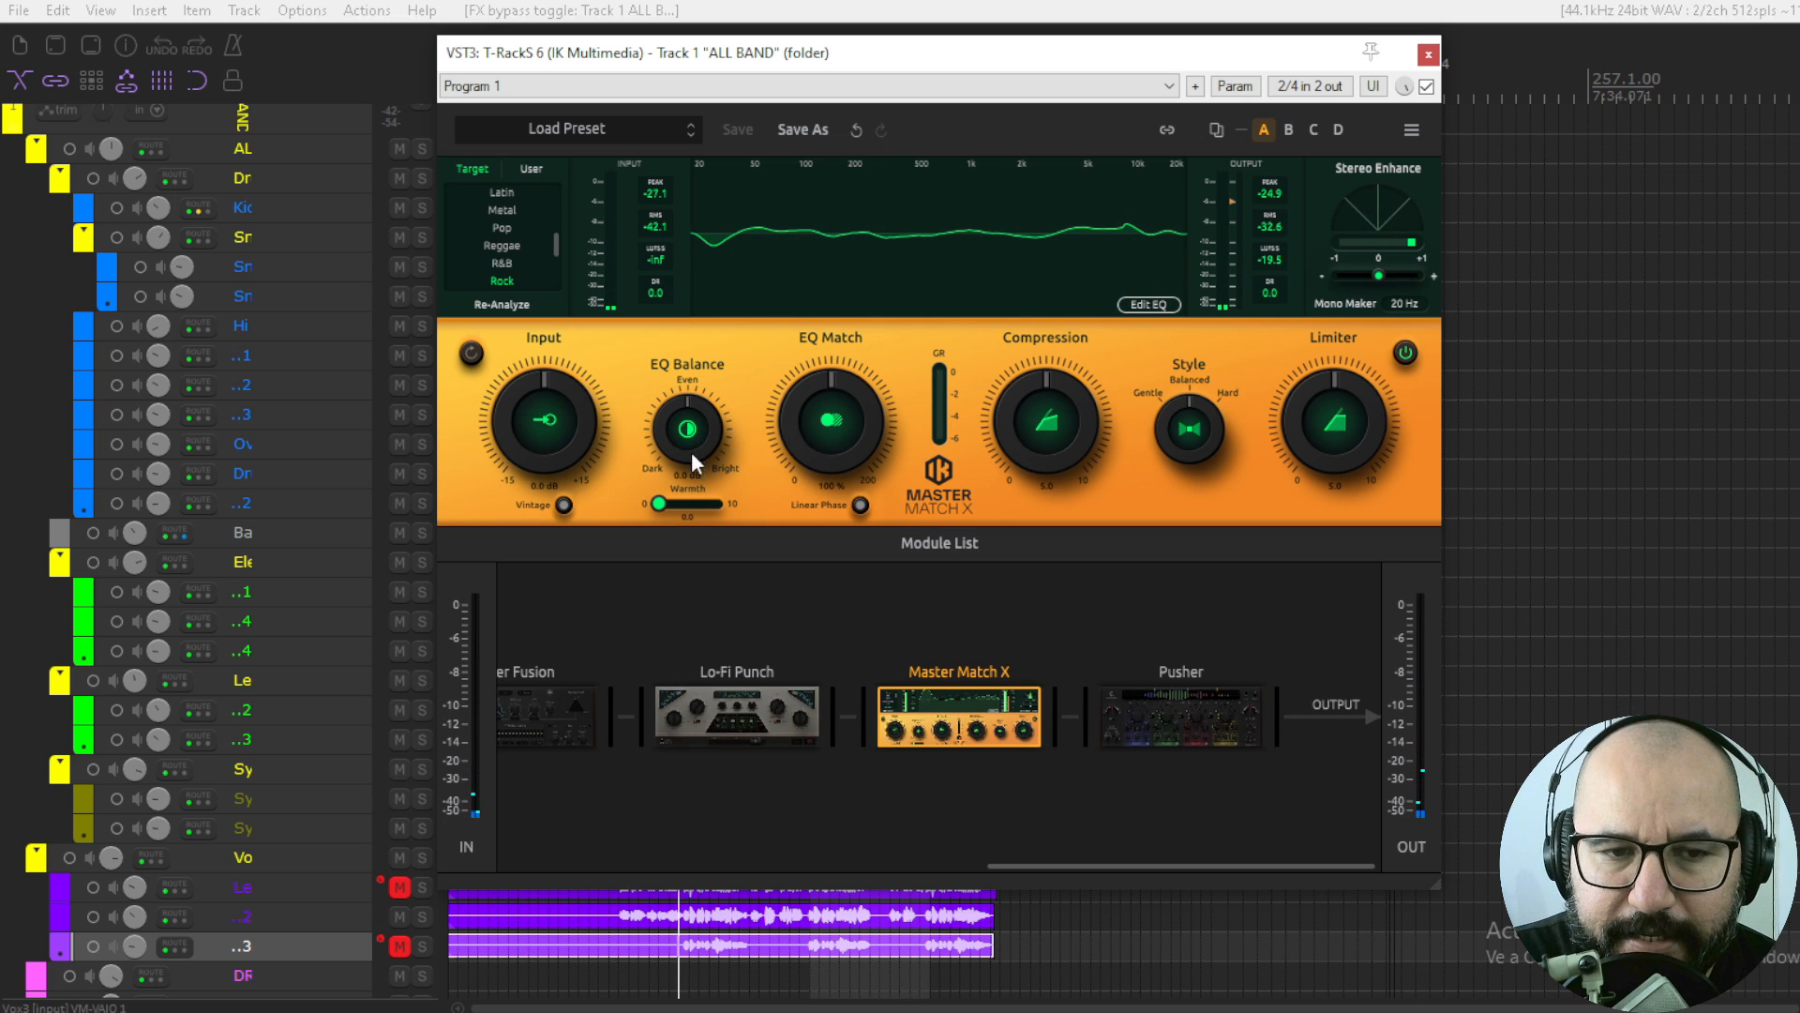
pyautogui.press('space')
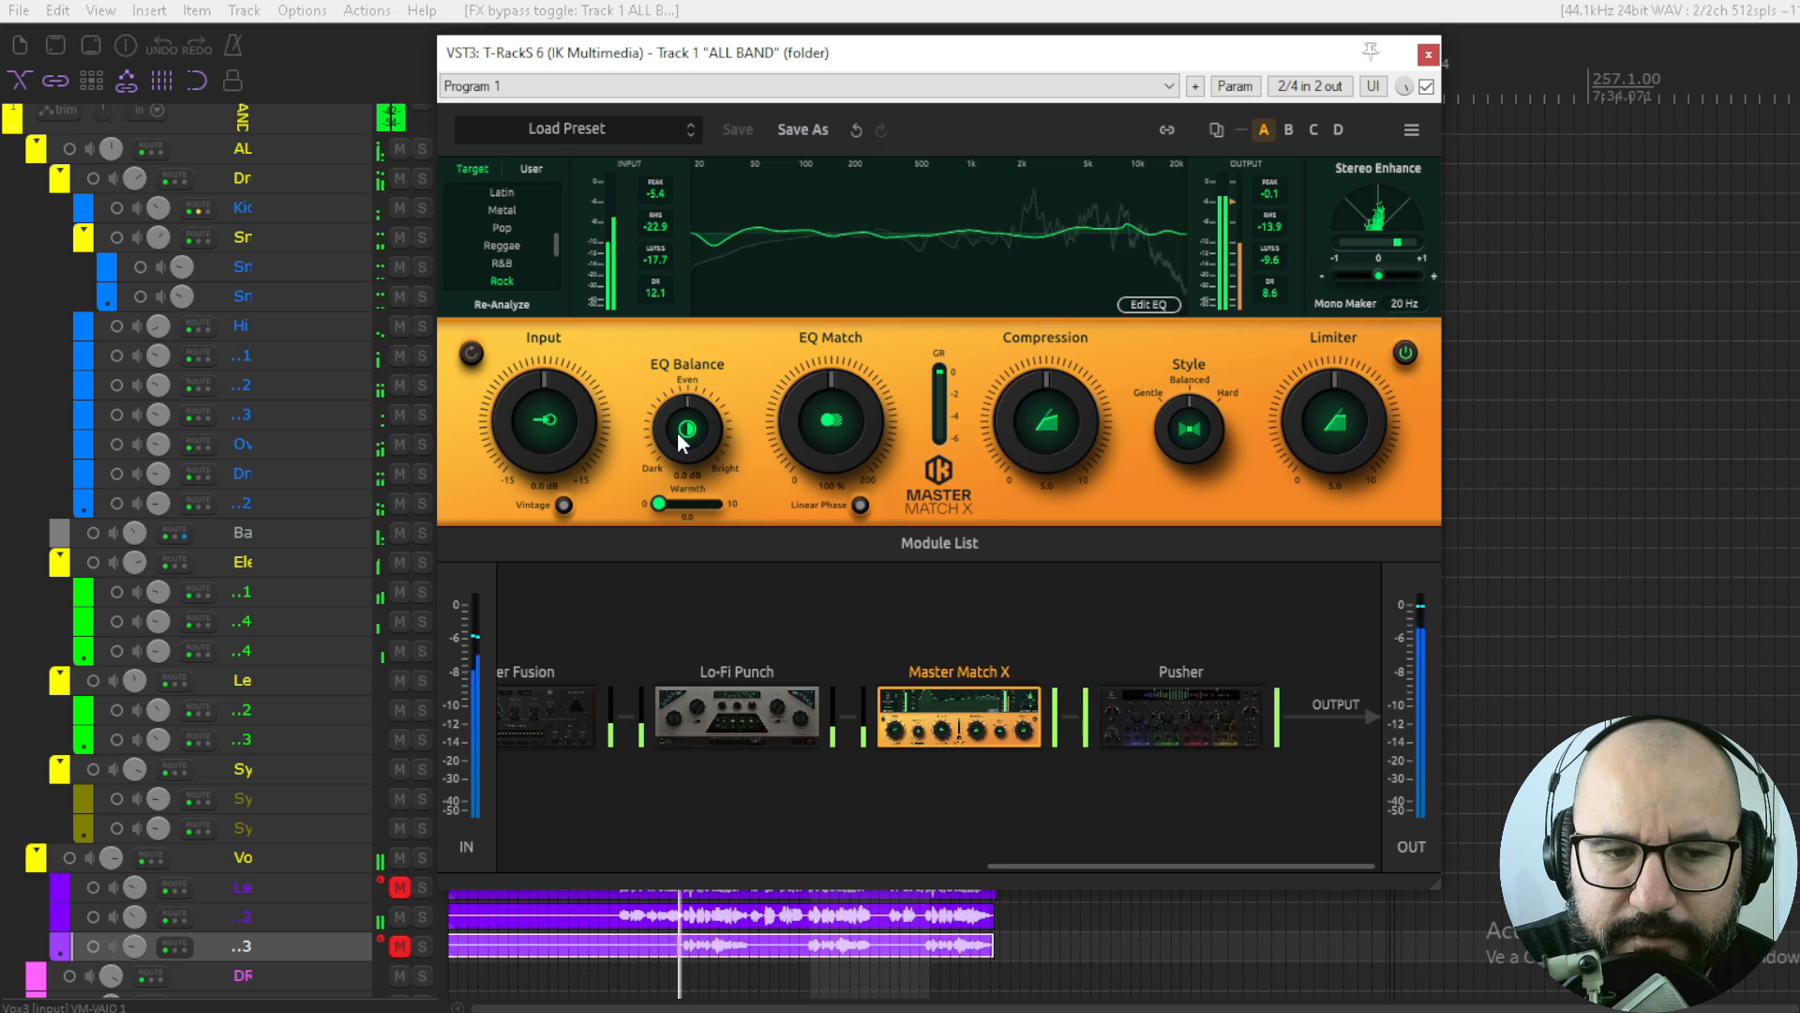
pyautogui.moveTo(677, 431); pyautogui.dragTo(654, 461)
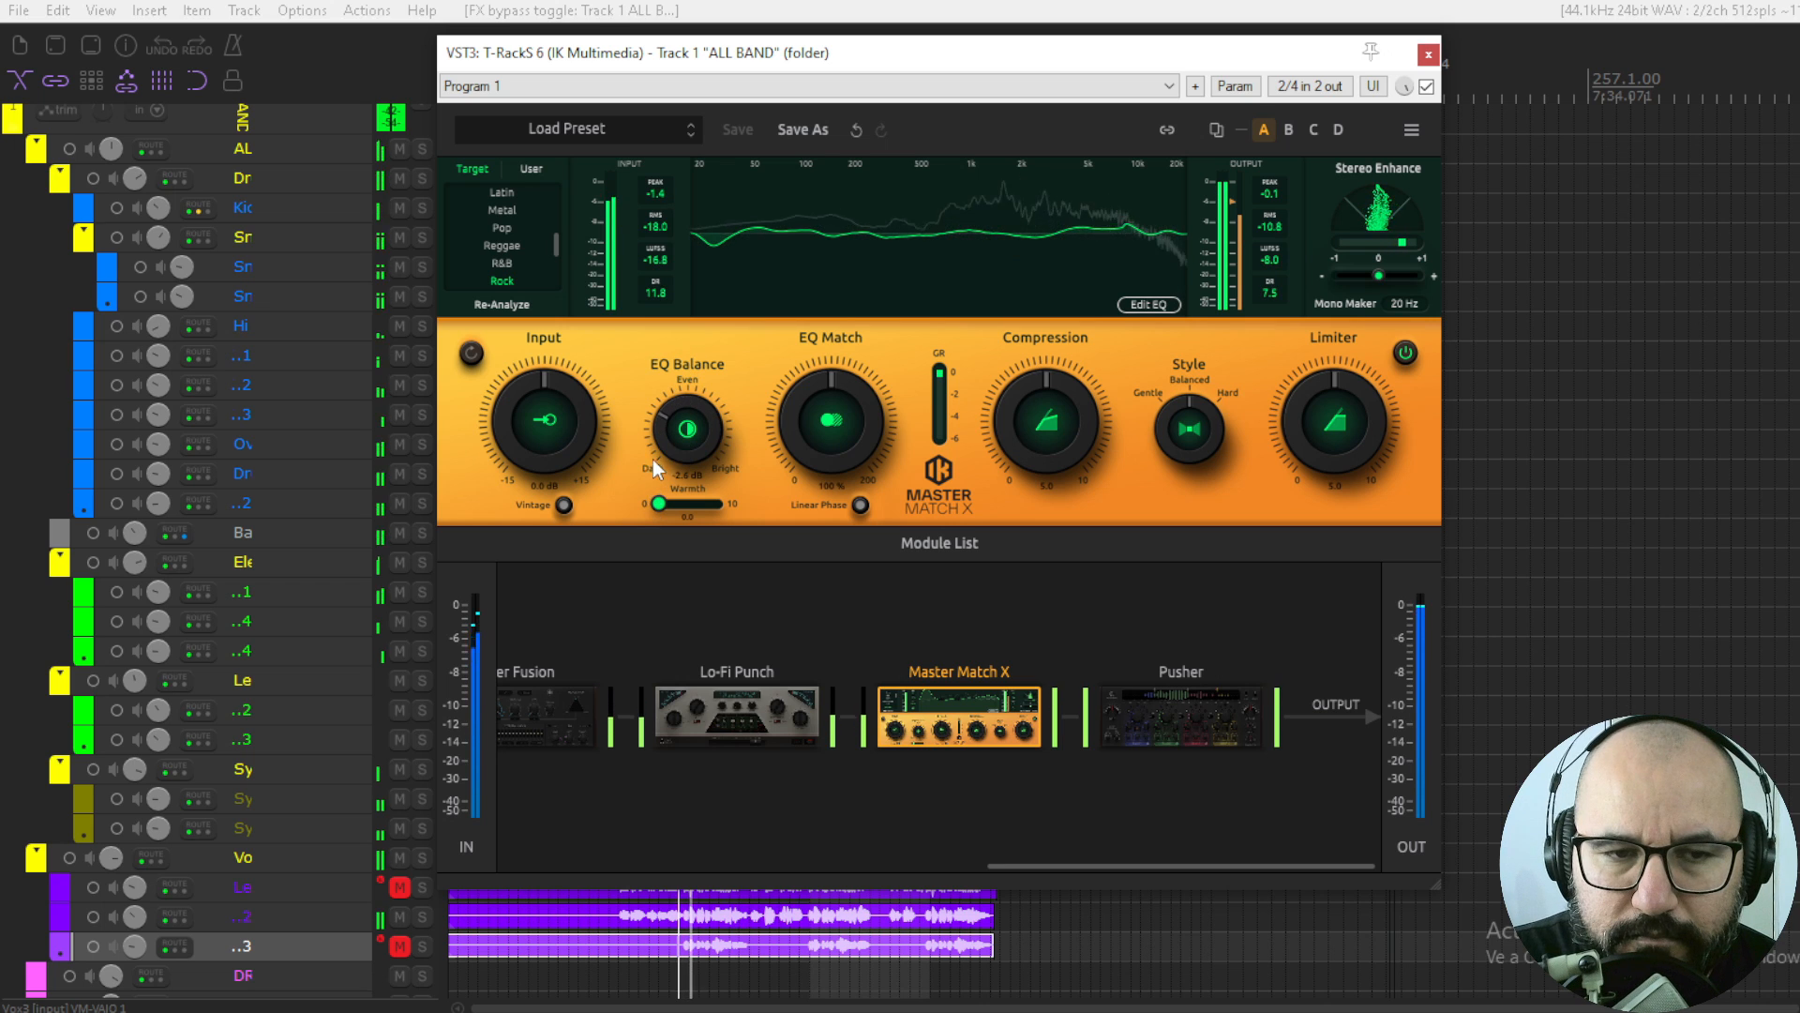
pyautogui.doubleClick(677, 446)
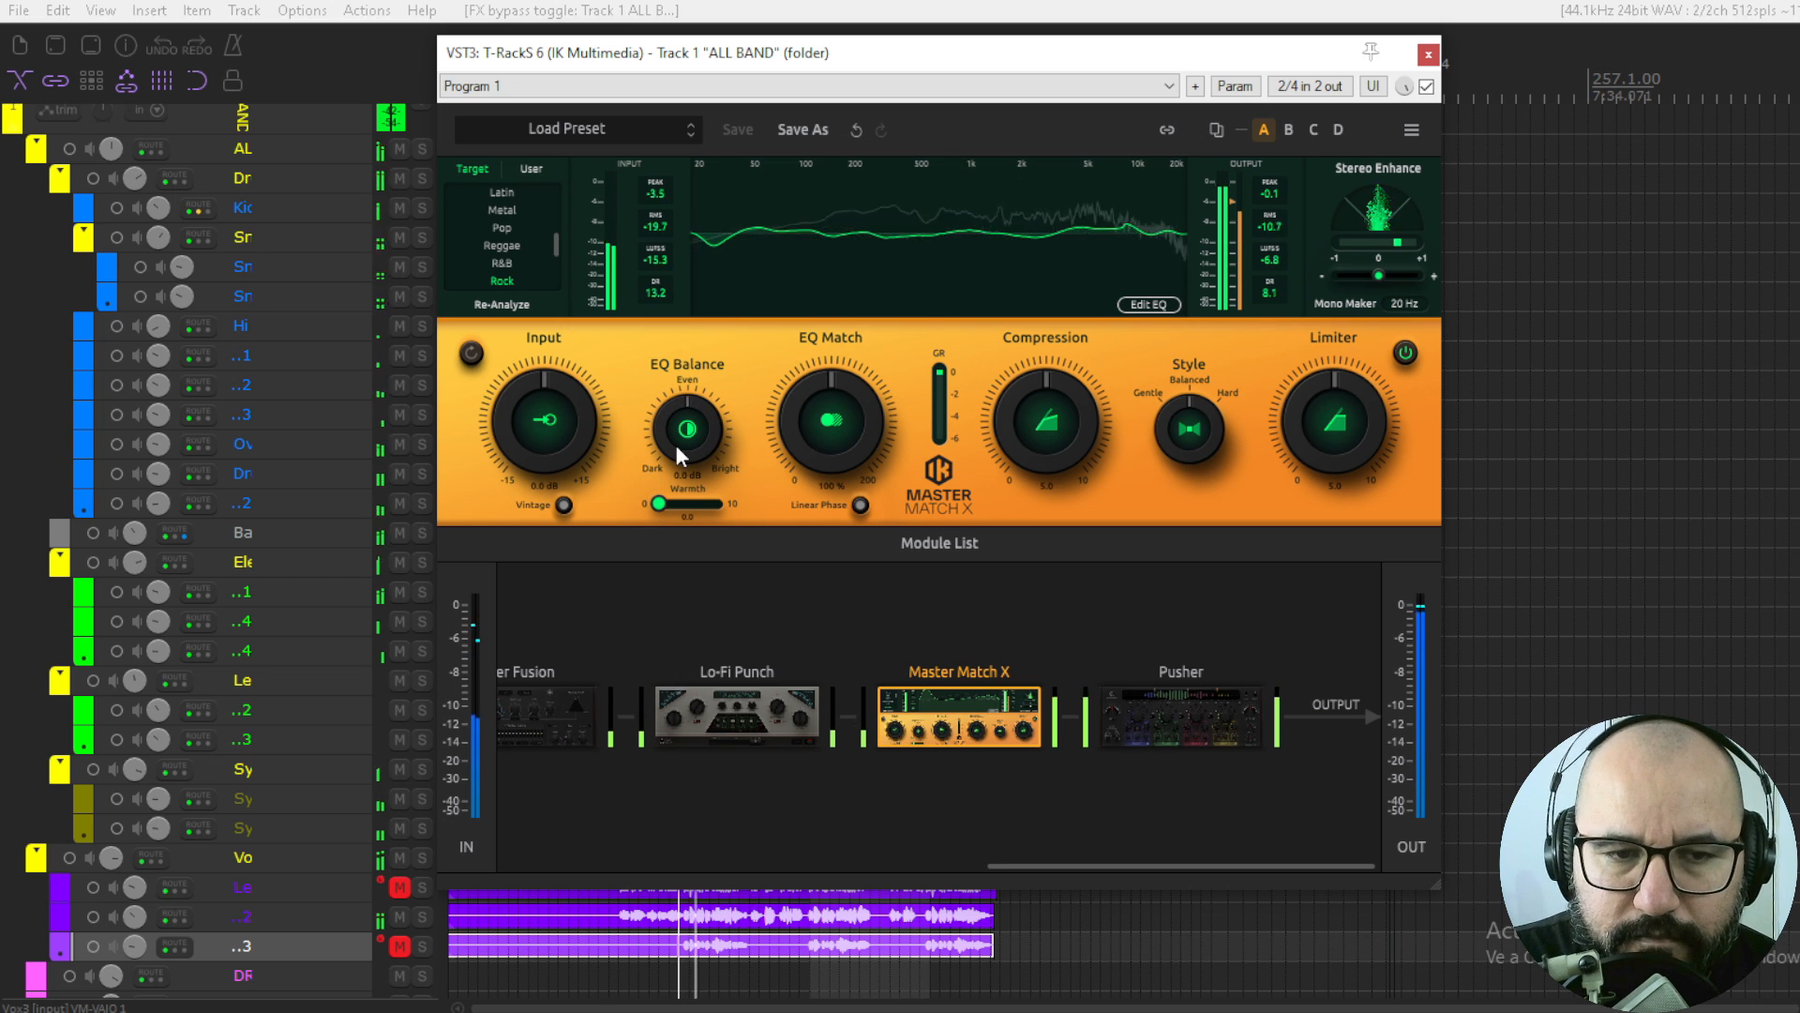
pyautogui.press('space')
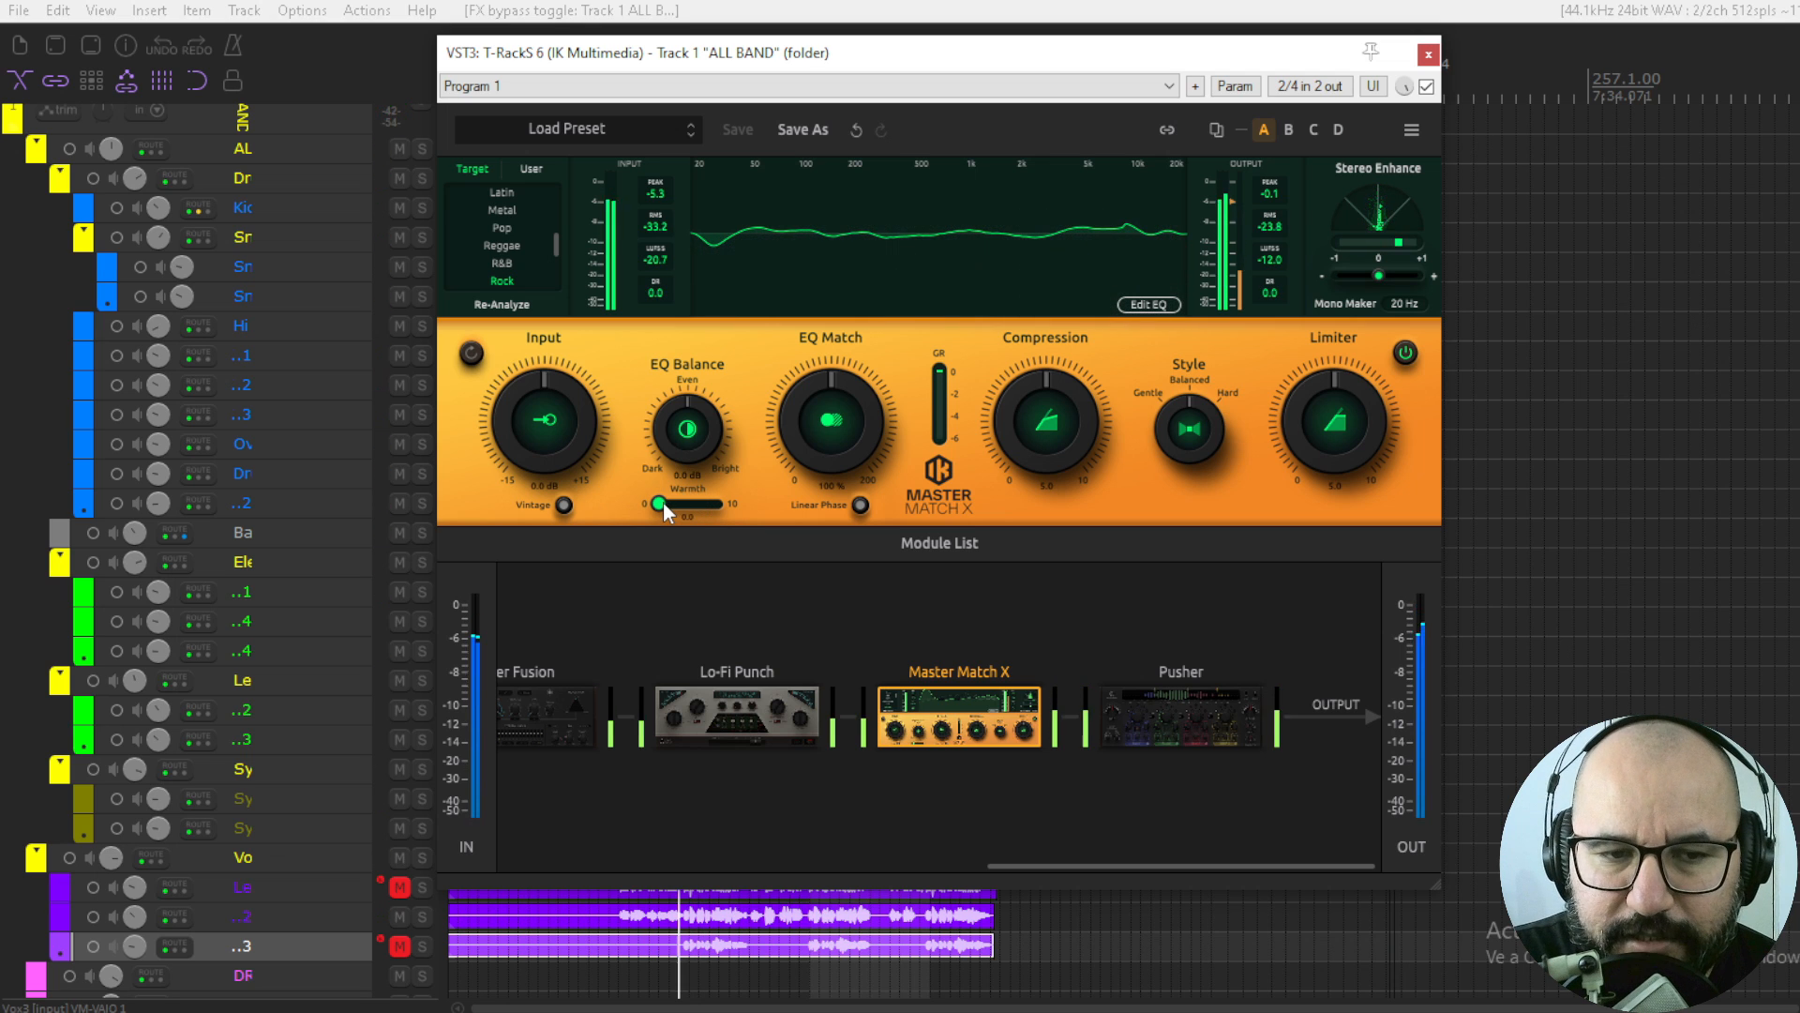
# - Replay the mix while trying the Warmth control, leaving it at 0.0
pyautogui.press('space')
pyautogui.moveTo(662, 502)
pyautogui.mouseDown()
pyautogui.moveTo(710, 504)
pyautogui.moveTo(639, 502)
pyautogui.mouseUp()
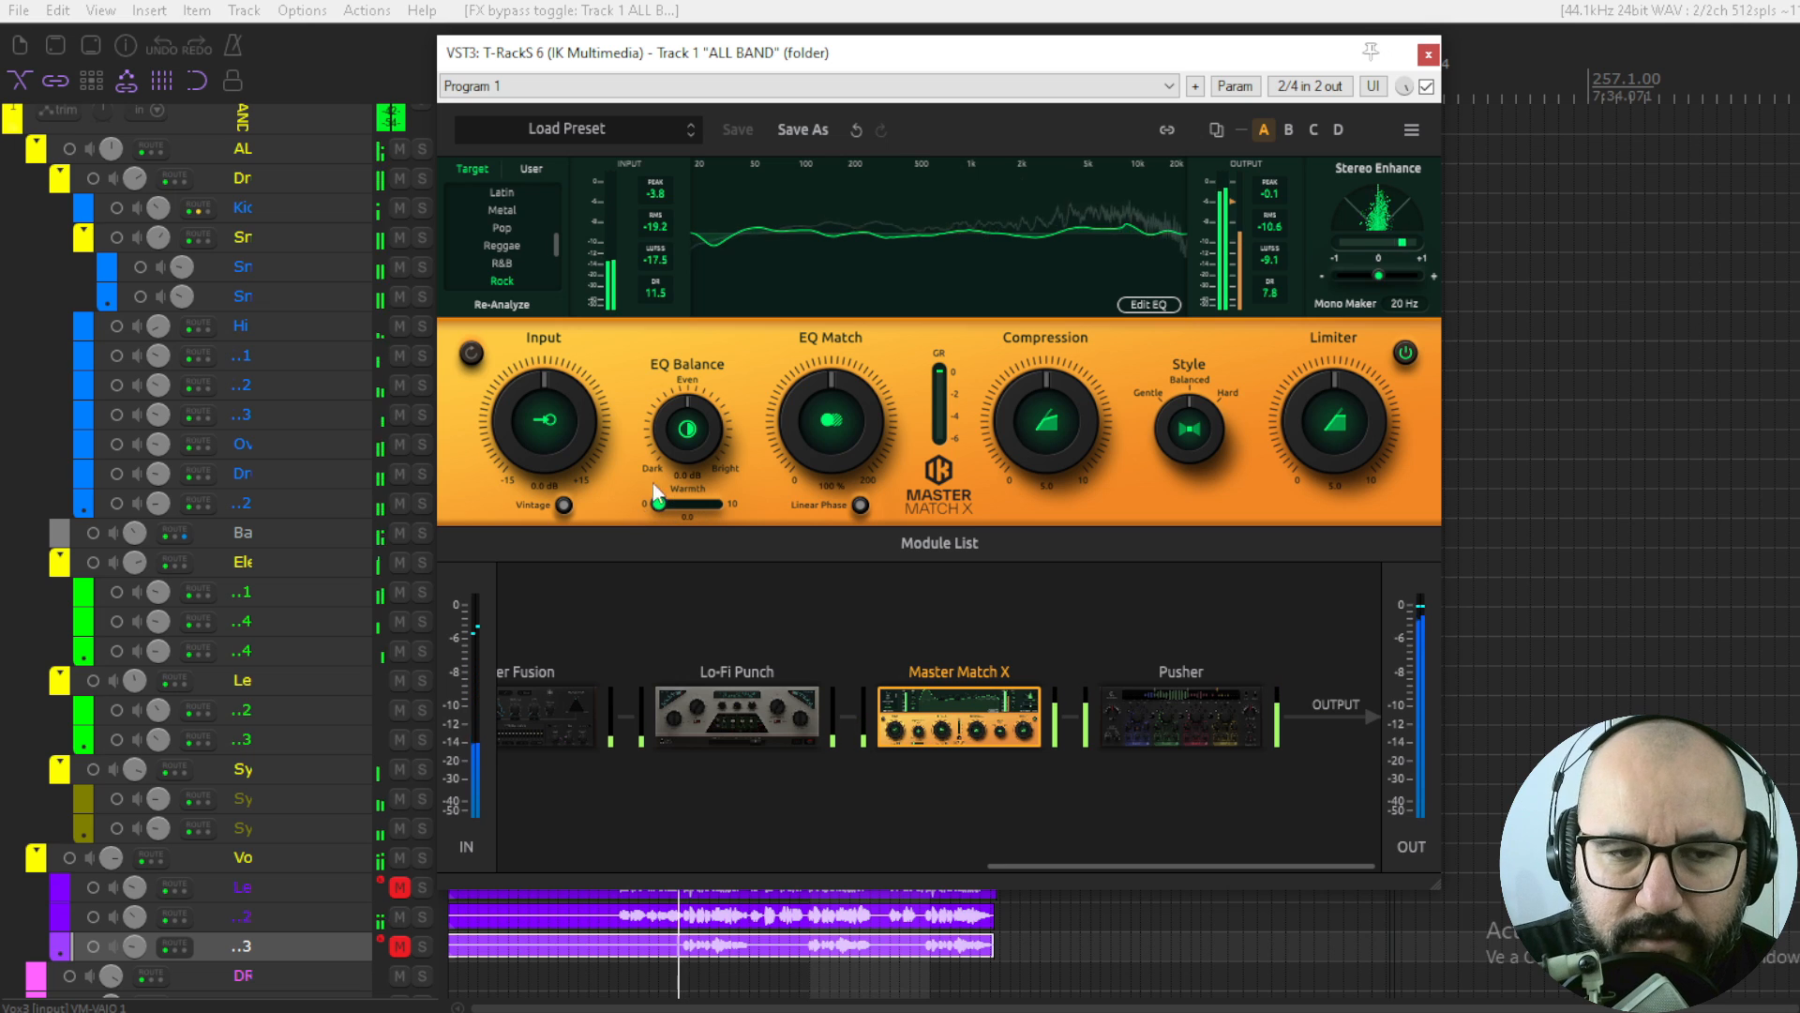
pyautogui.press('space')
# - Enable Vintage, then audition the Input gain during playback and reset it to 0.0 dB
pyautogui.click(563, 505)
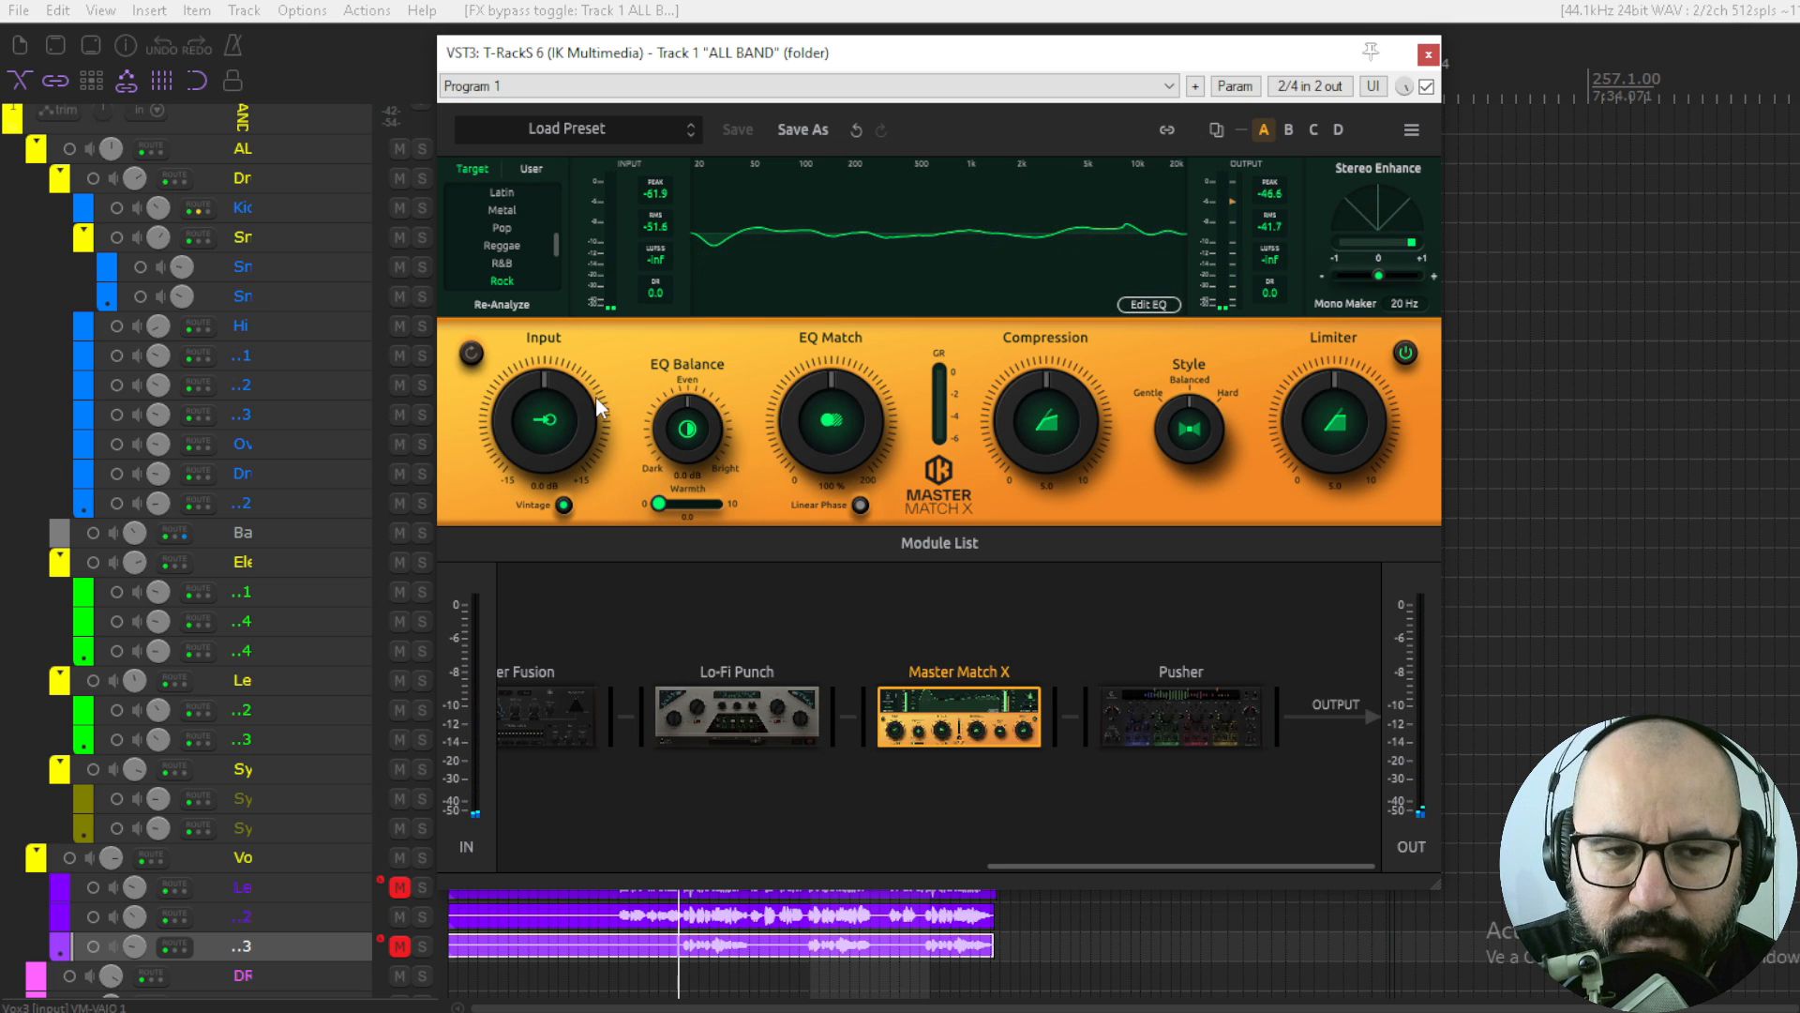
pyautogui.press('space')
pyautogui.moveTo(519, 426)
pyautogui.mouseDown()
pyautogui.moveTo(525, 398)
pyautogui.moveTo(525, 419)
pyautogui.mouseUp()
pyautogui.doubleClick(523, 420)
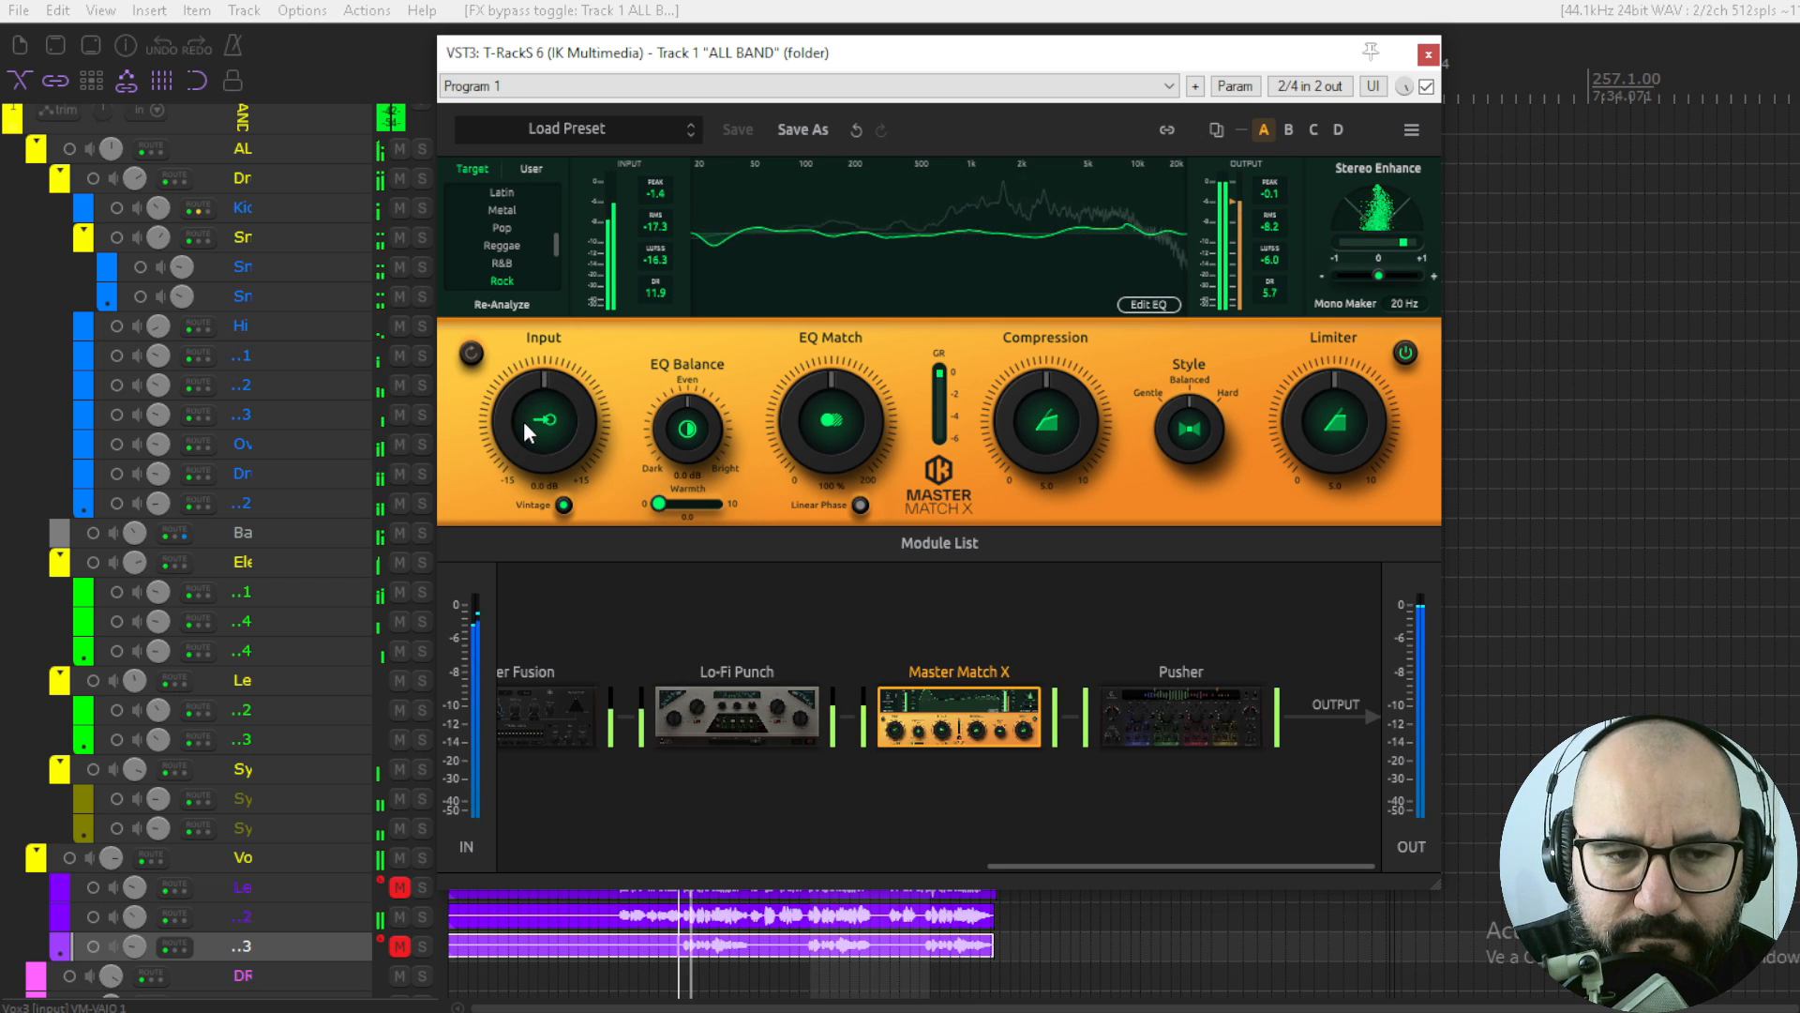
pyautogui.press('space')
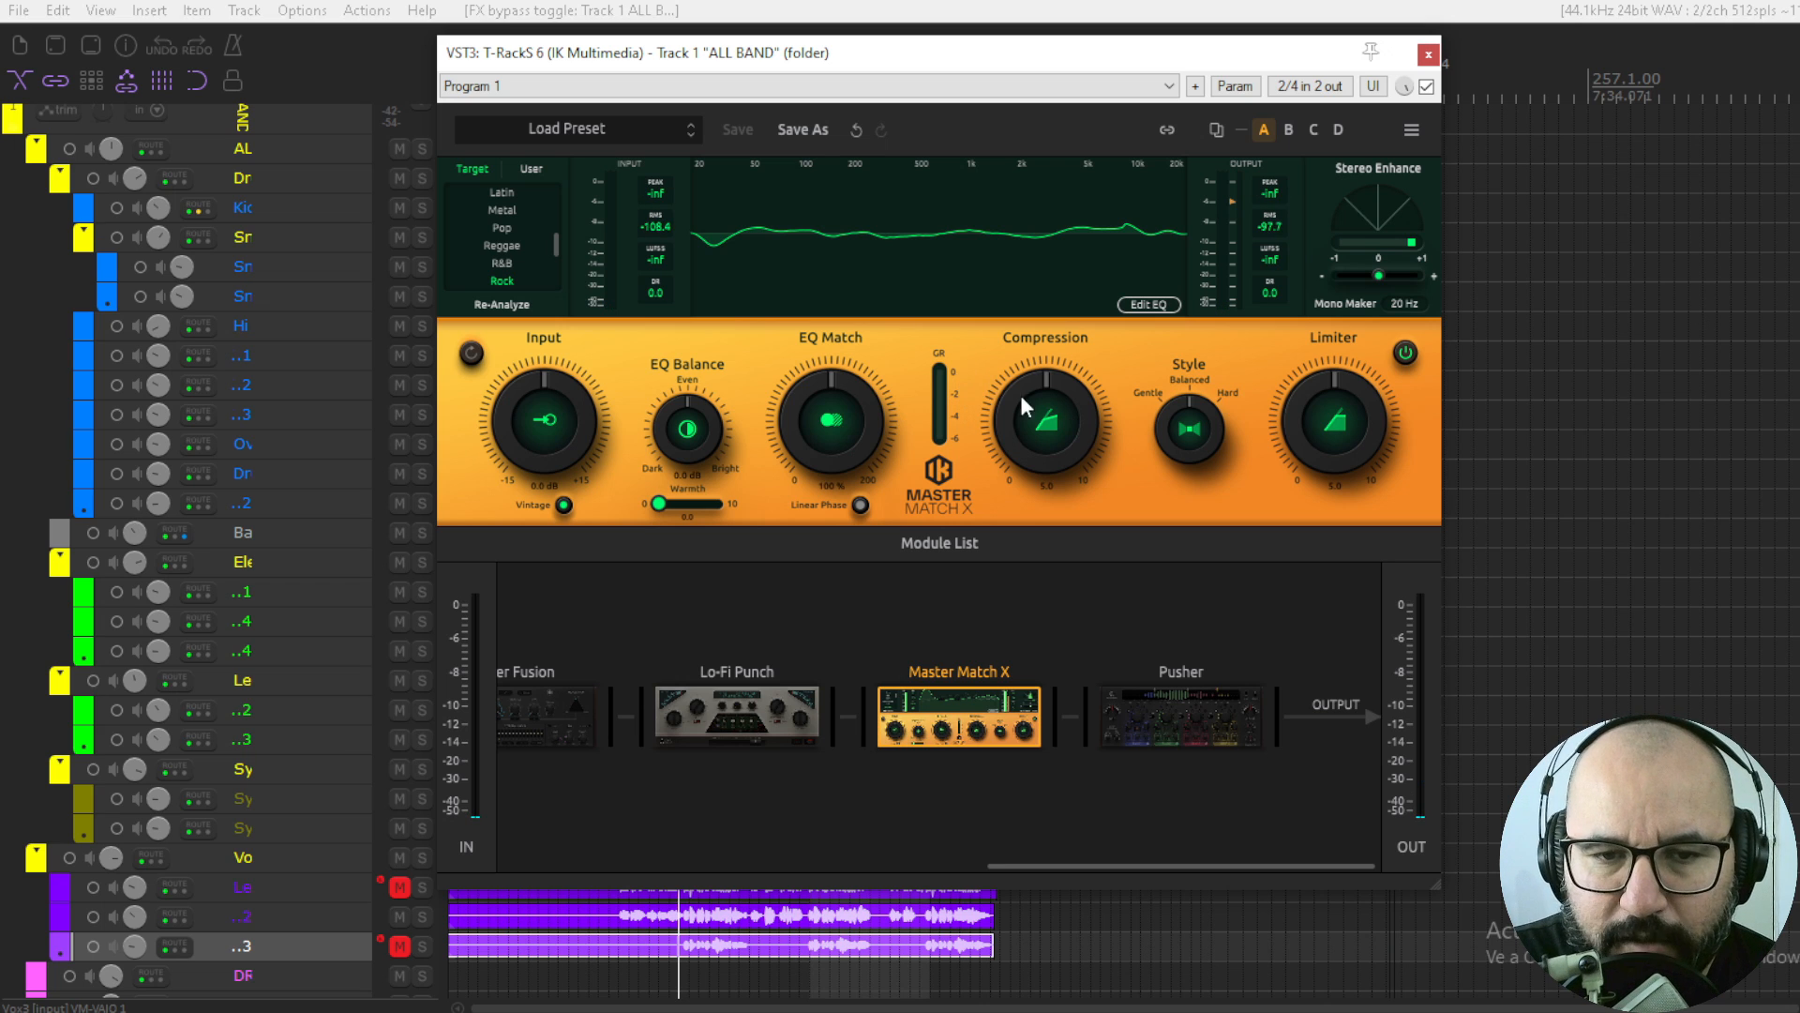
# - Play the mix and raise Master Match X's Compression to 6.4
pyautogui.press('space')
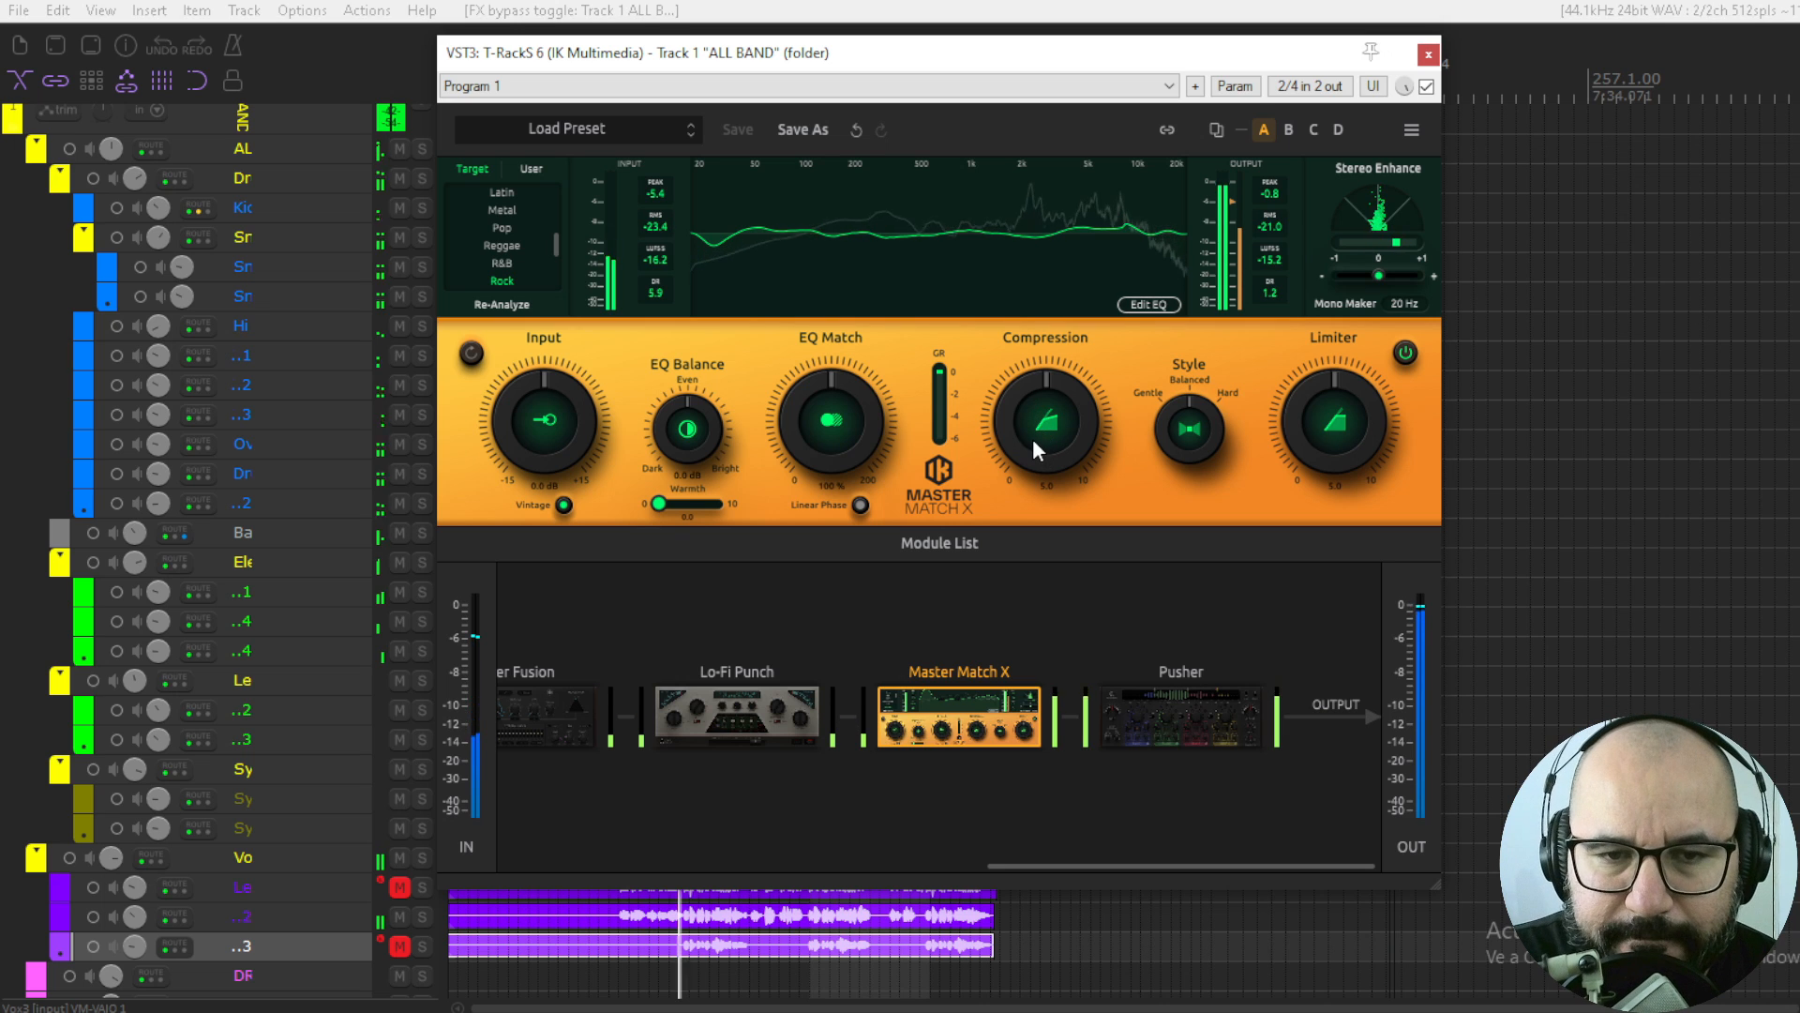
pyautogui.moveTo(1033, 437); pyautogui.dragTo(1041, 379)
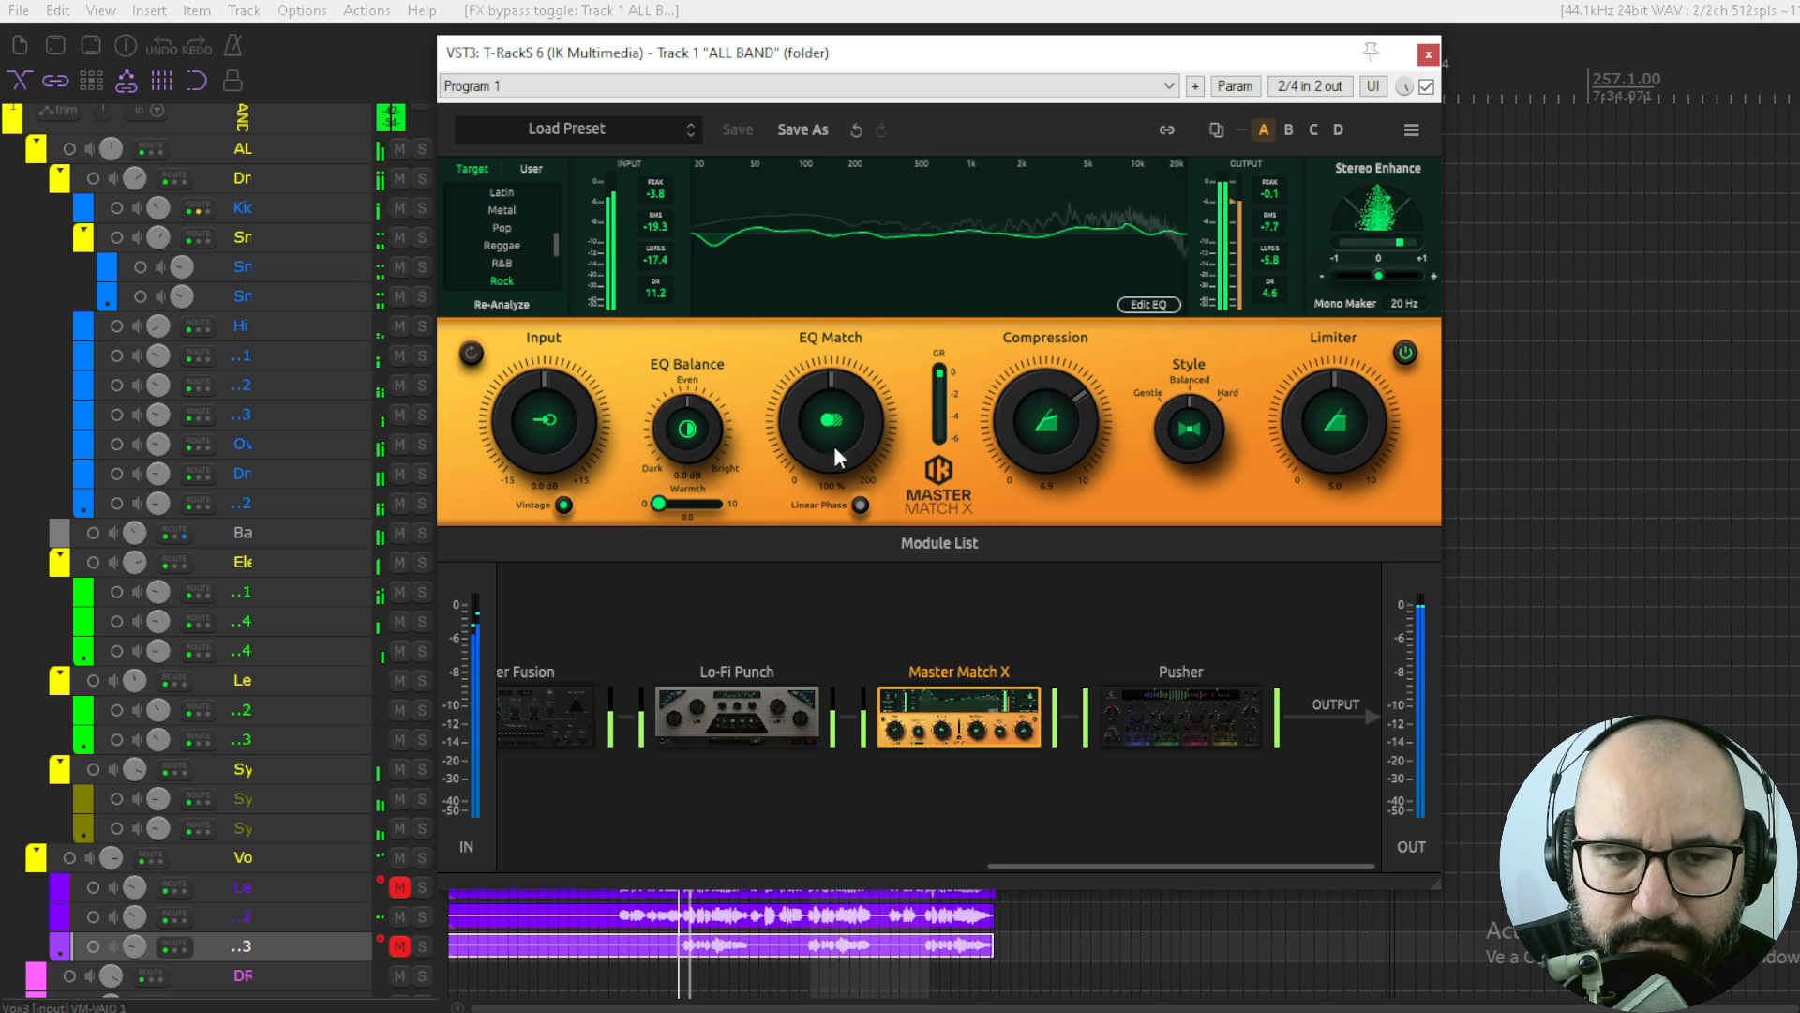
pyautogui.press('space')
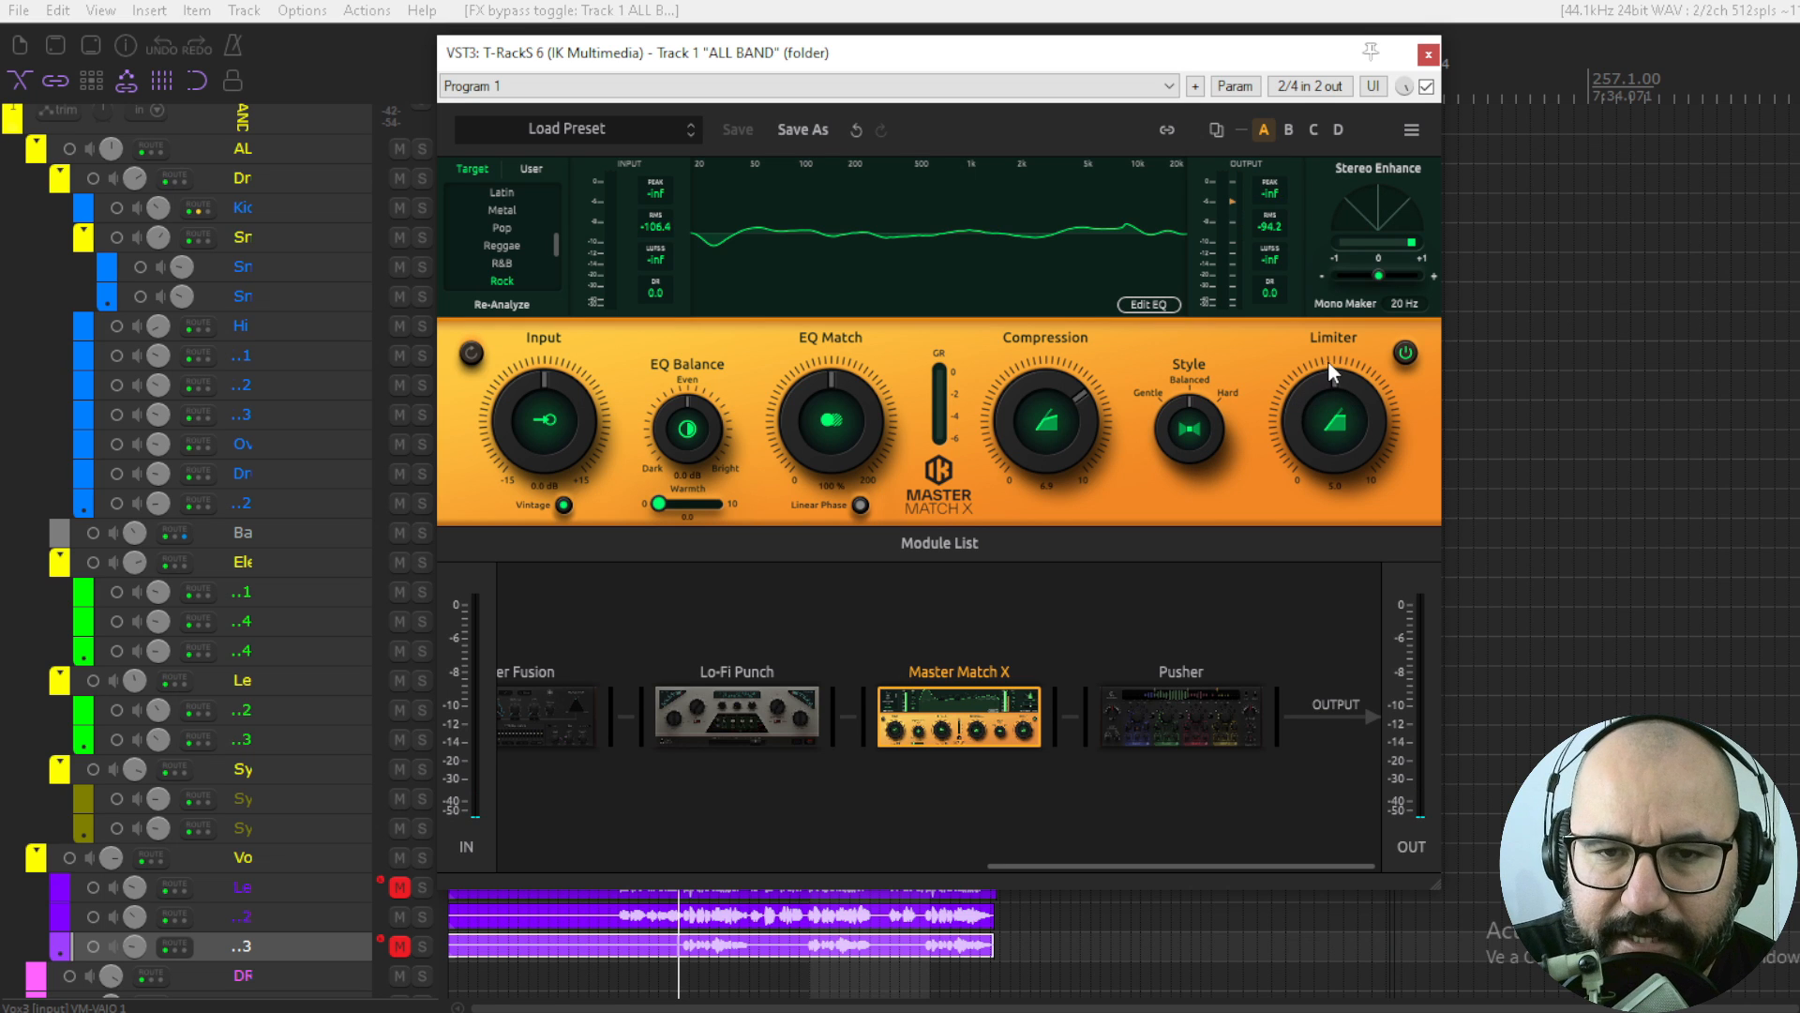
# - Audition the Limiter at 5.7 on the playing mix, then reset it to its default
pyautogui.press('space')
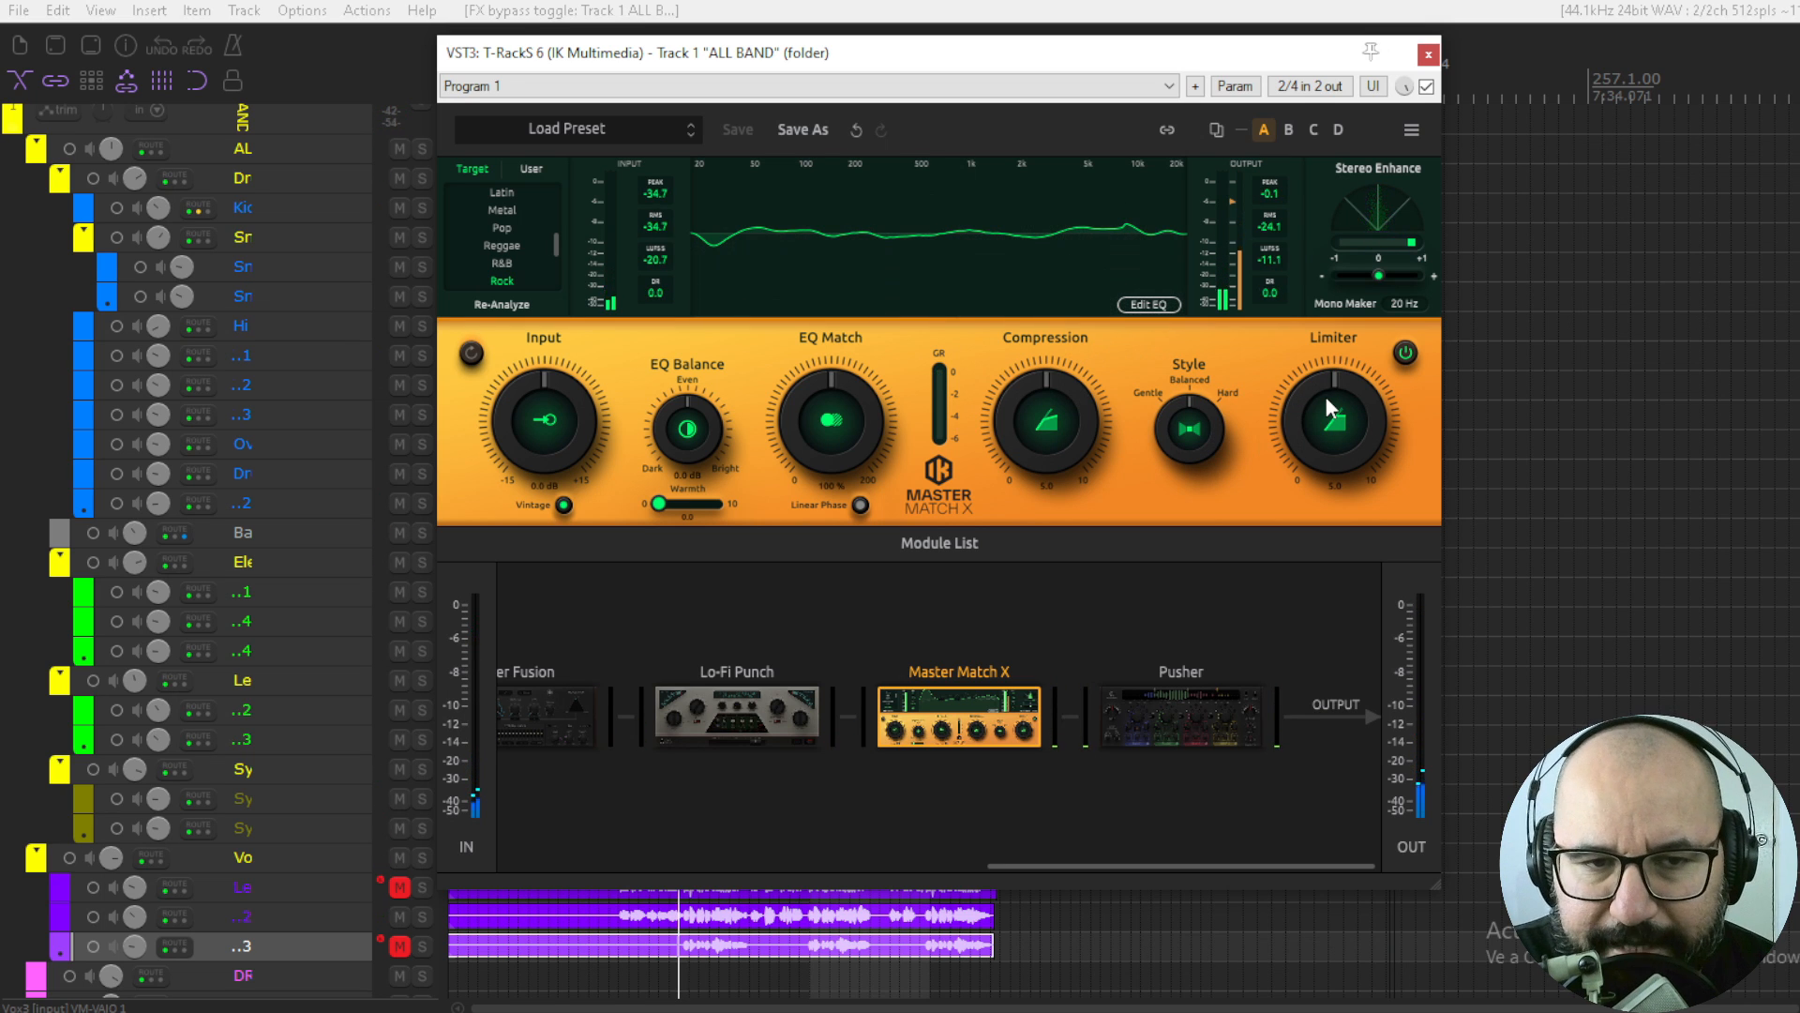
pyautogui.moveTo(1325, 395)
pyautogui.mouseDown()
pyautogui.moveTo(1319, 361)
pyautogui.moveTo(1308, 424)
pyautogui.mouseUp()
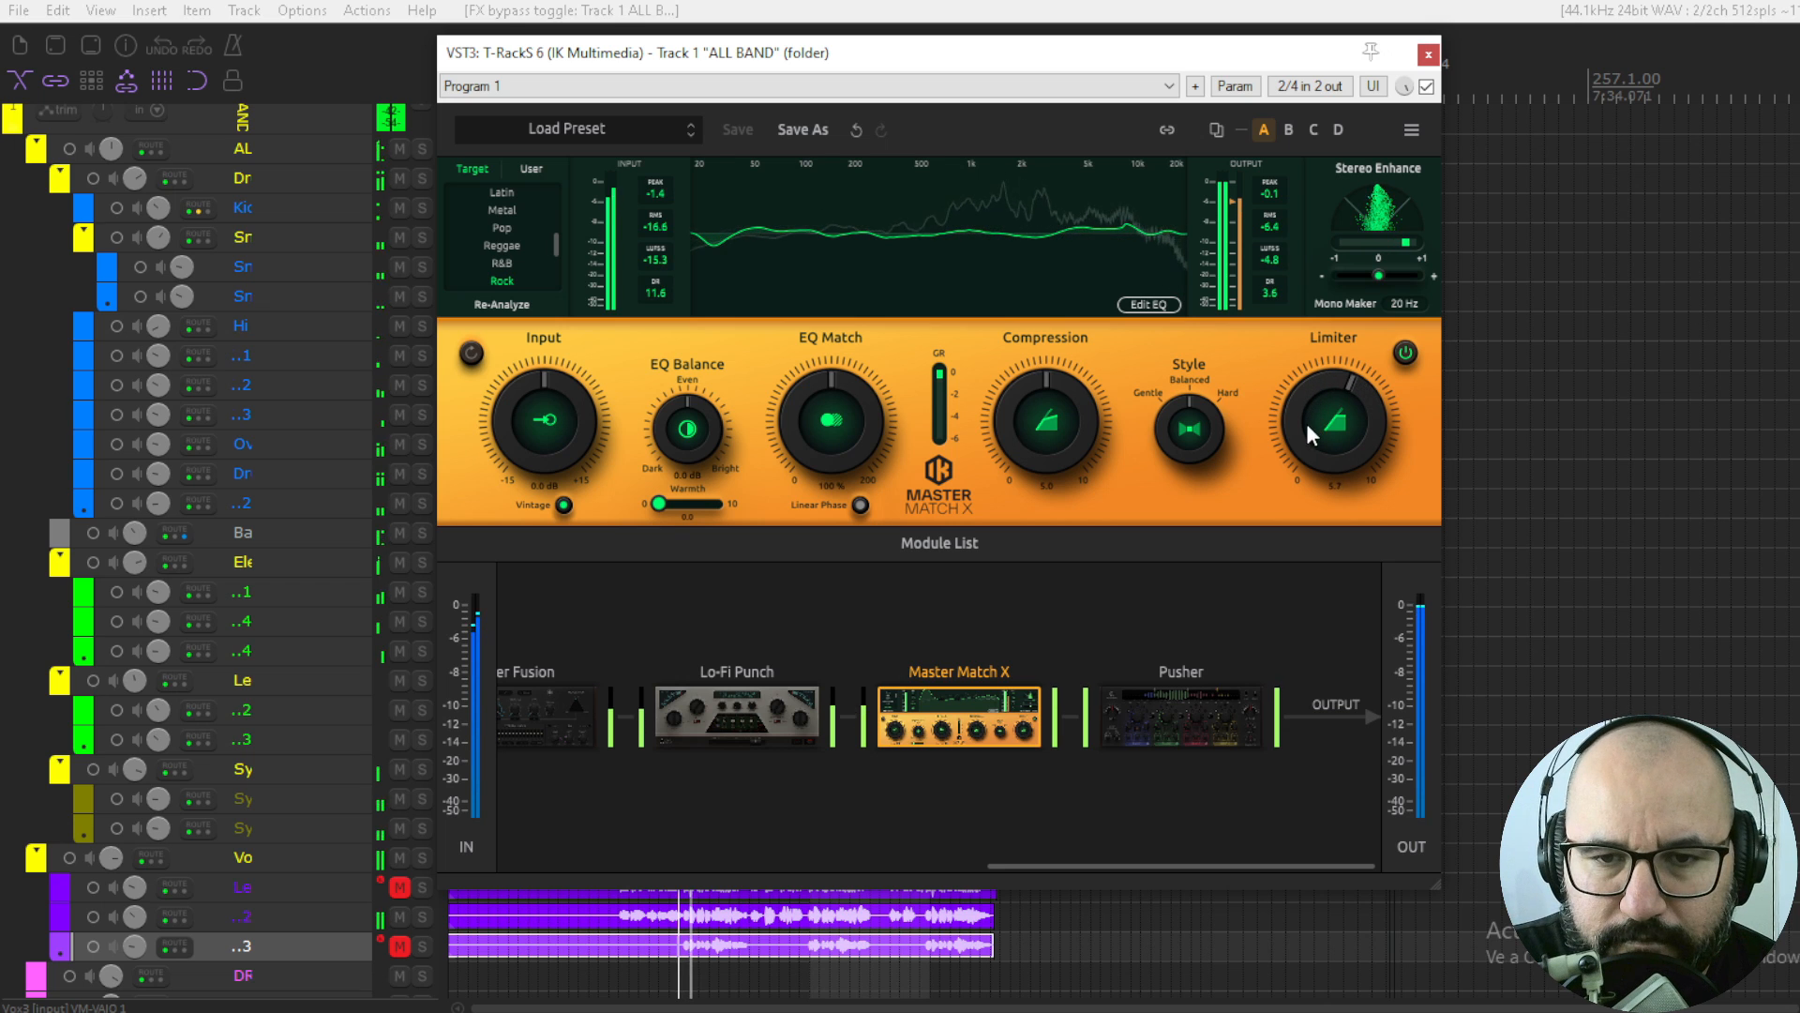
pyautogui.doubleClick(1309, 409)
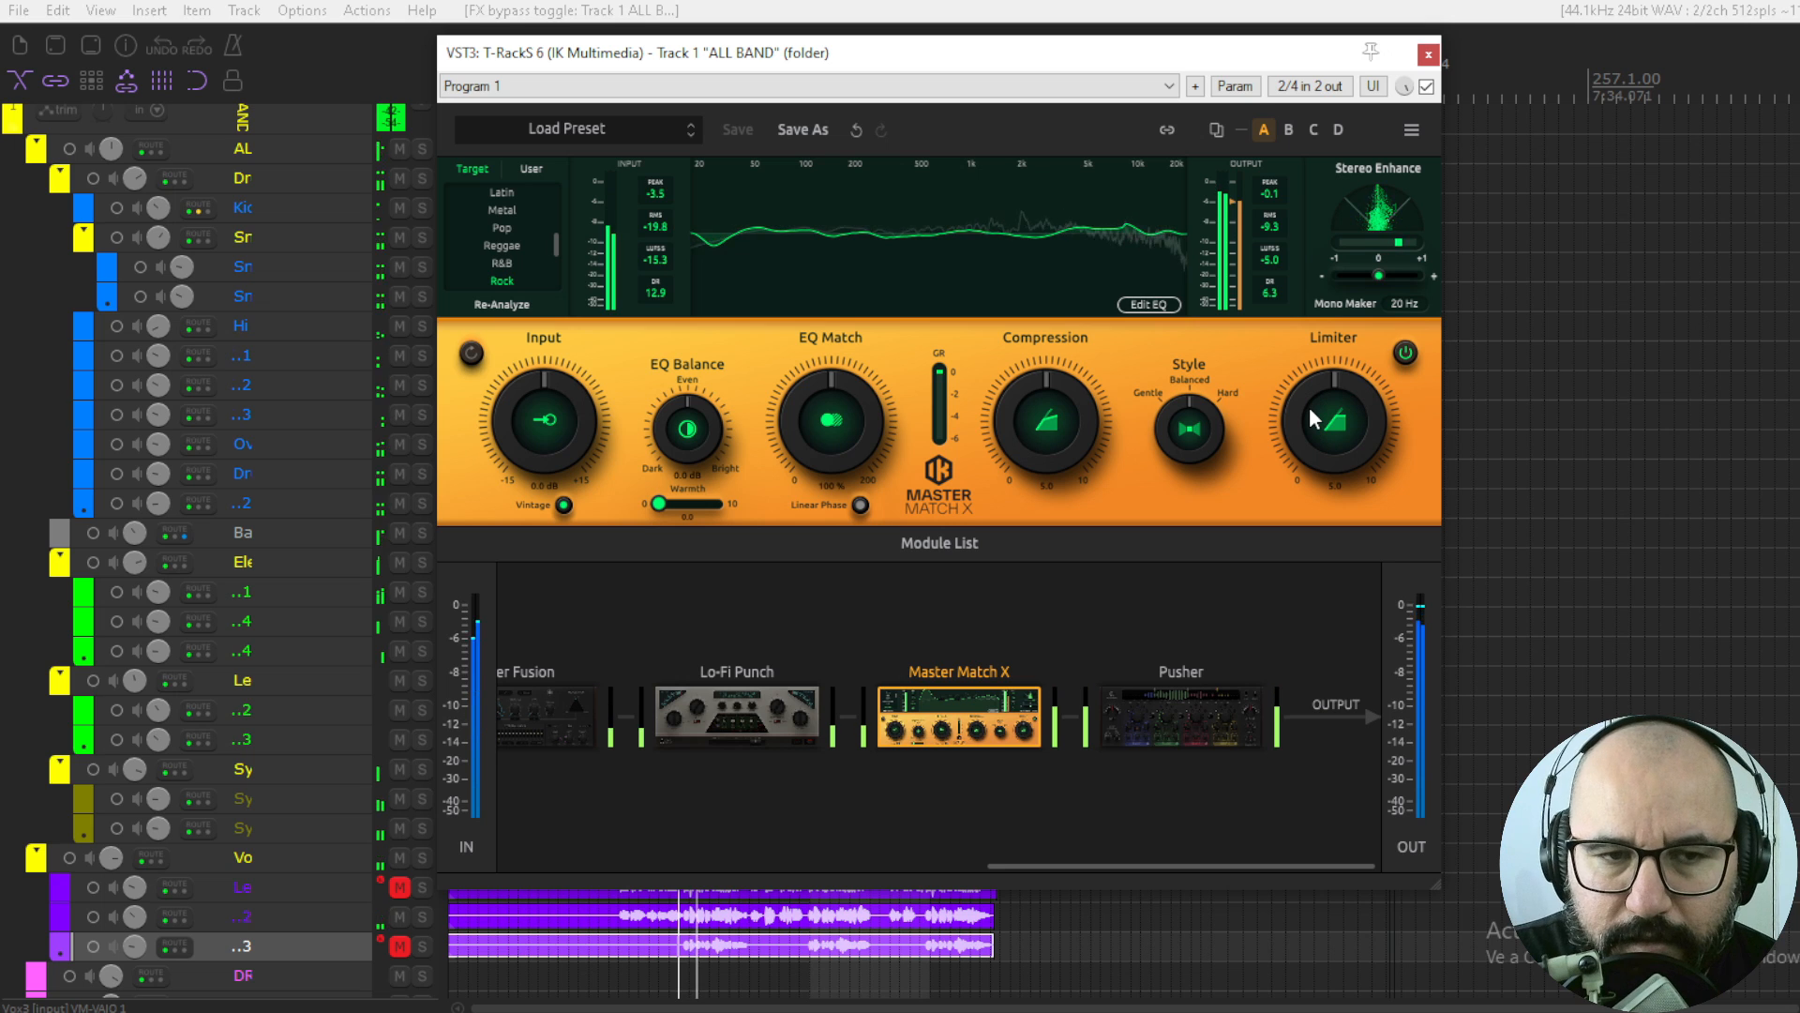
pyautogui.press('space')
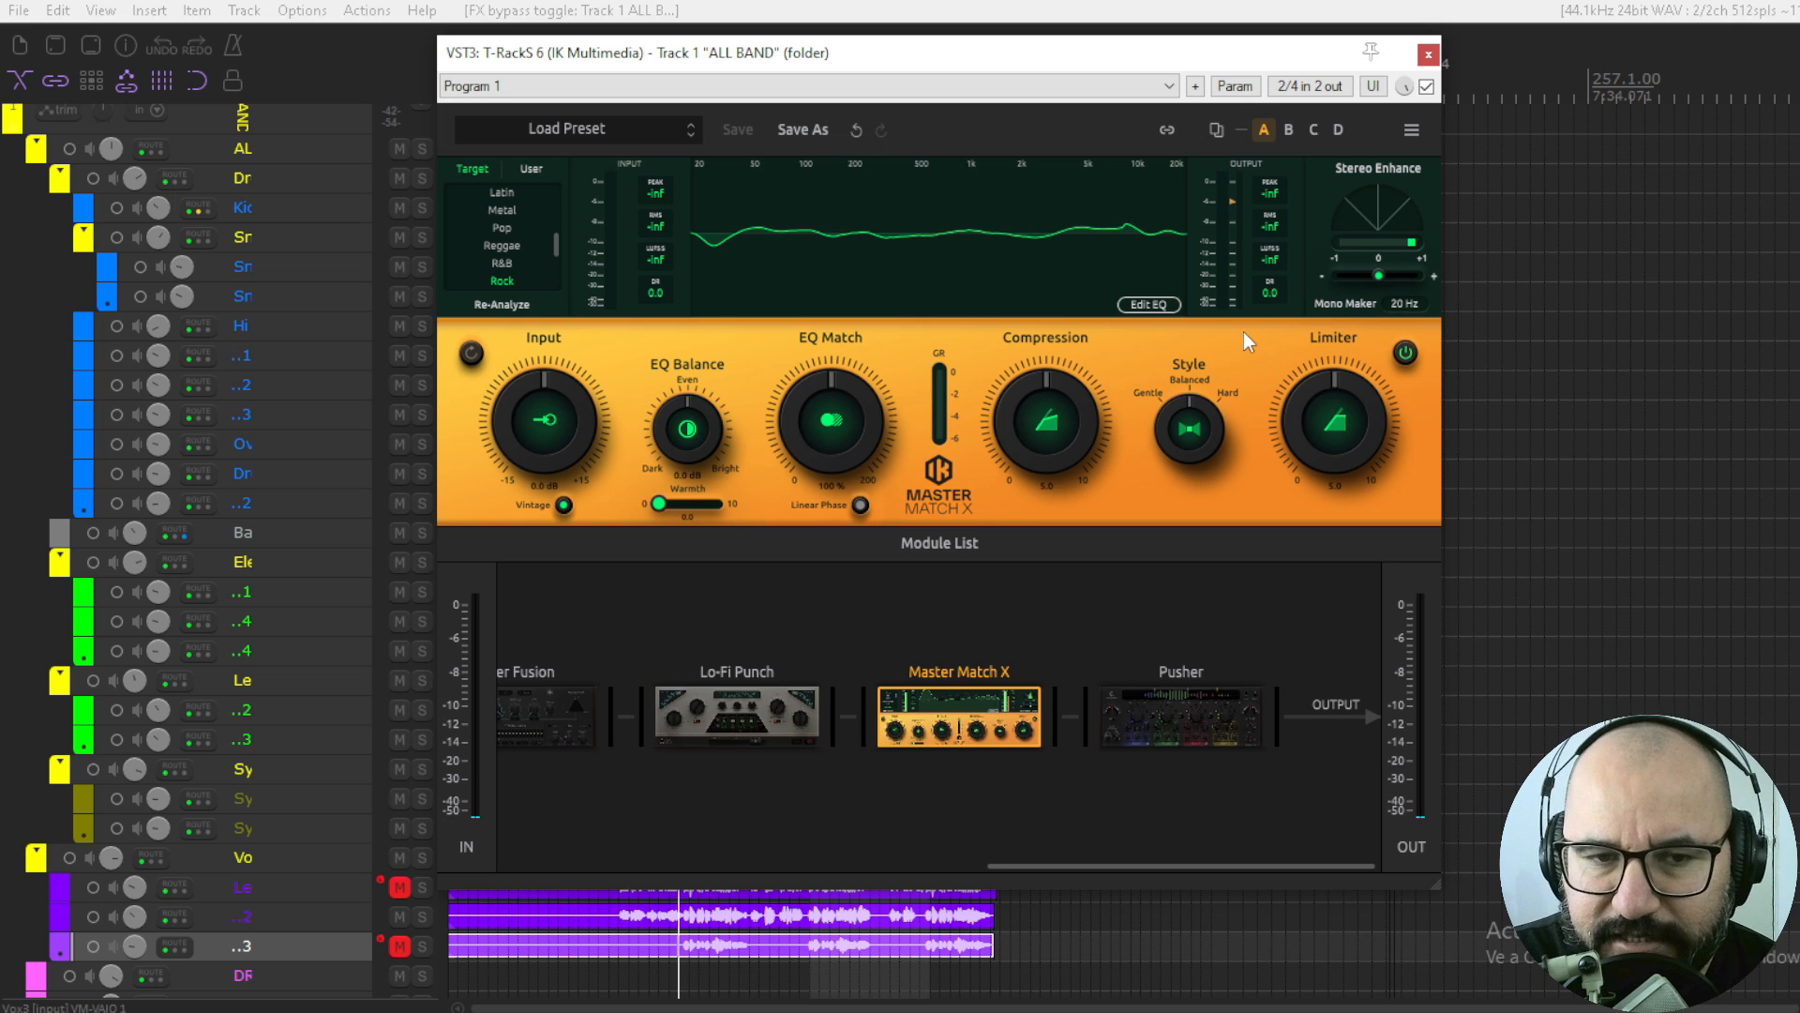
# - Turn on Linear Phase, raise Mono Maker to 90 Hz, and look through the target genre list
pyautogui.press('space')
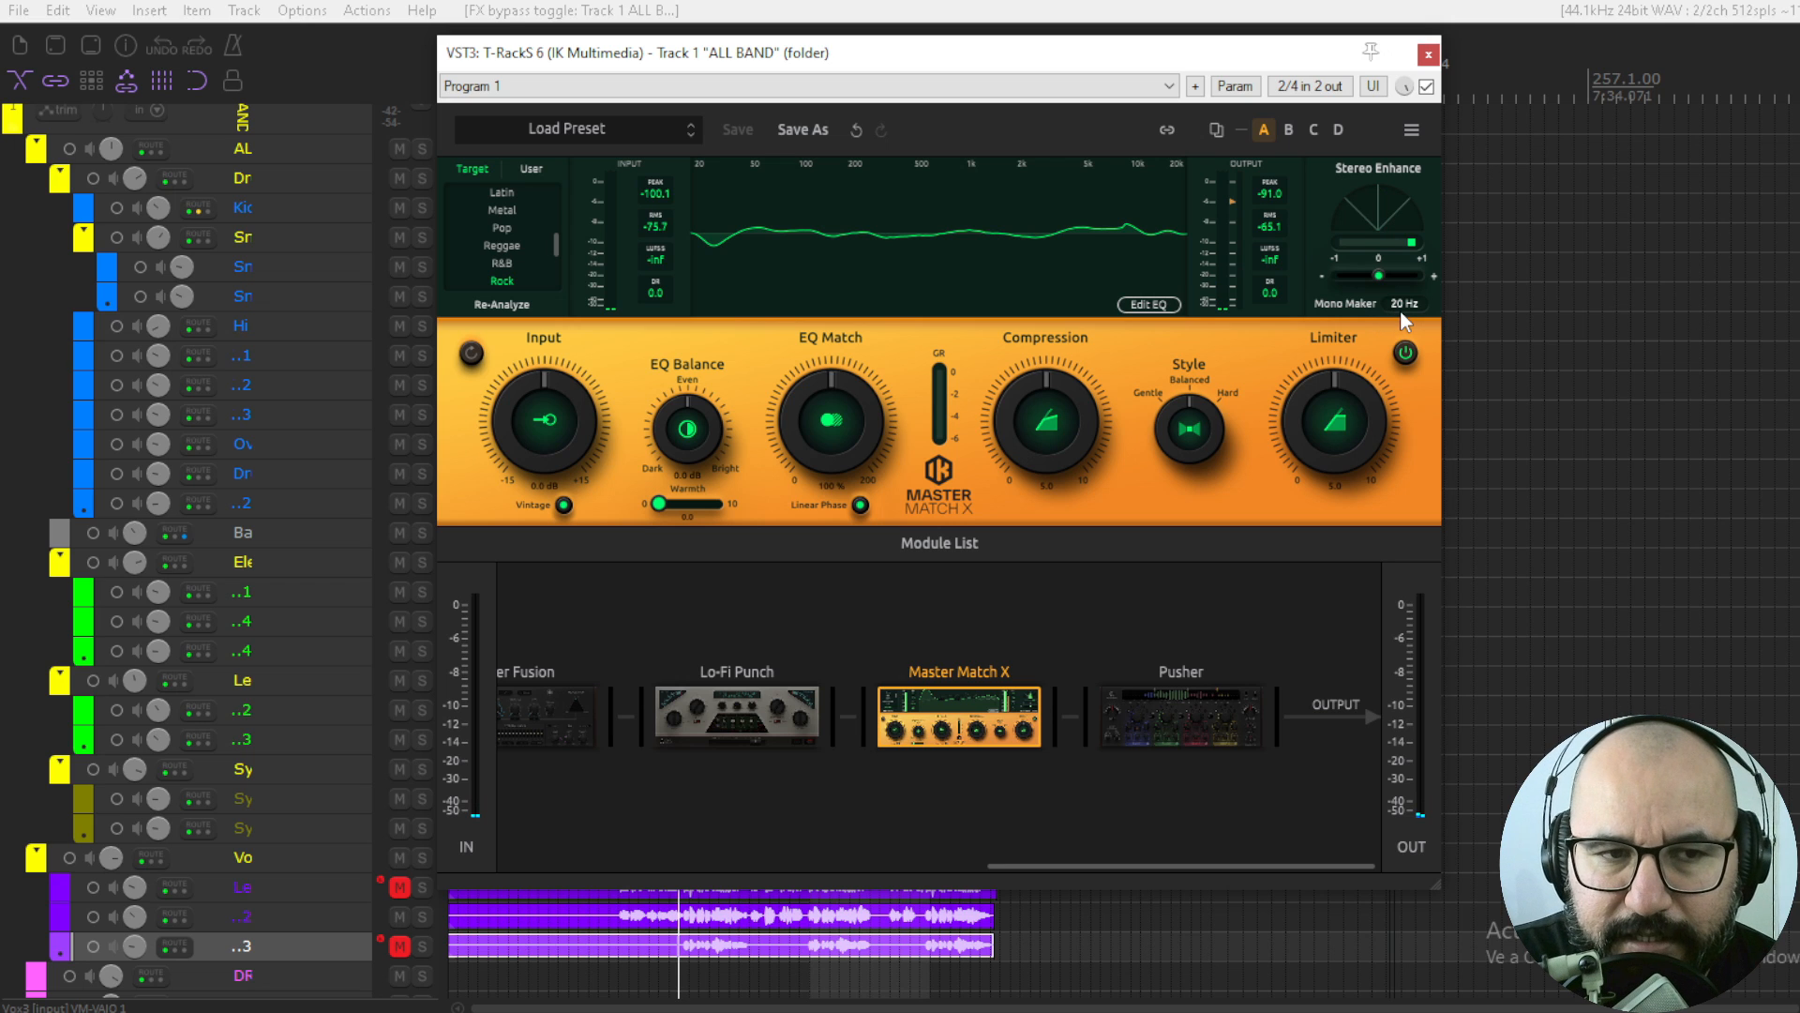
pyautogui.moveTo(1409, 296); pyautogui.dragTo(1414, 122)
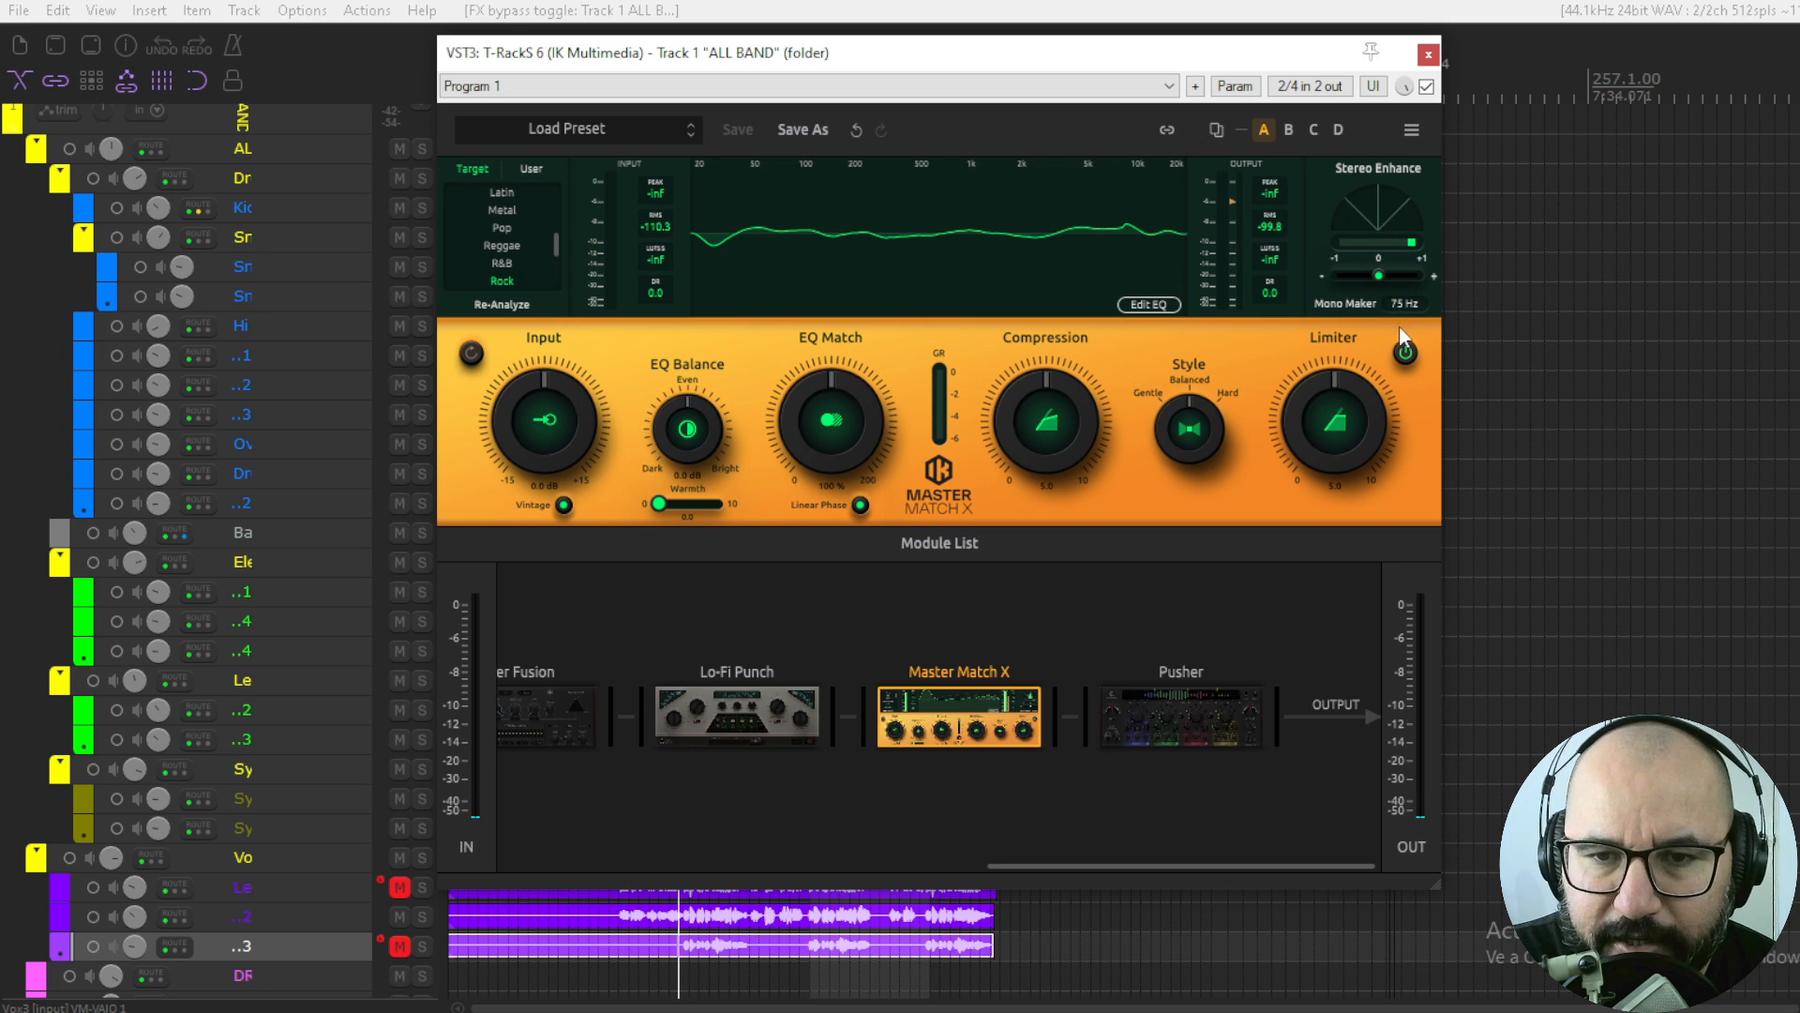
pyautogui.moveTo(1411, 270); pyautogui.dragTo(1408, 247)
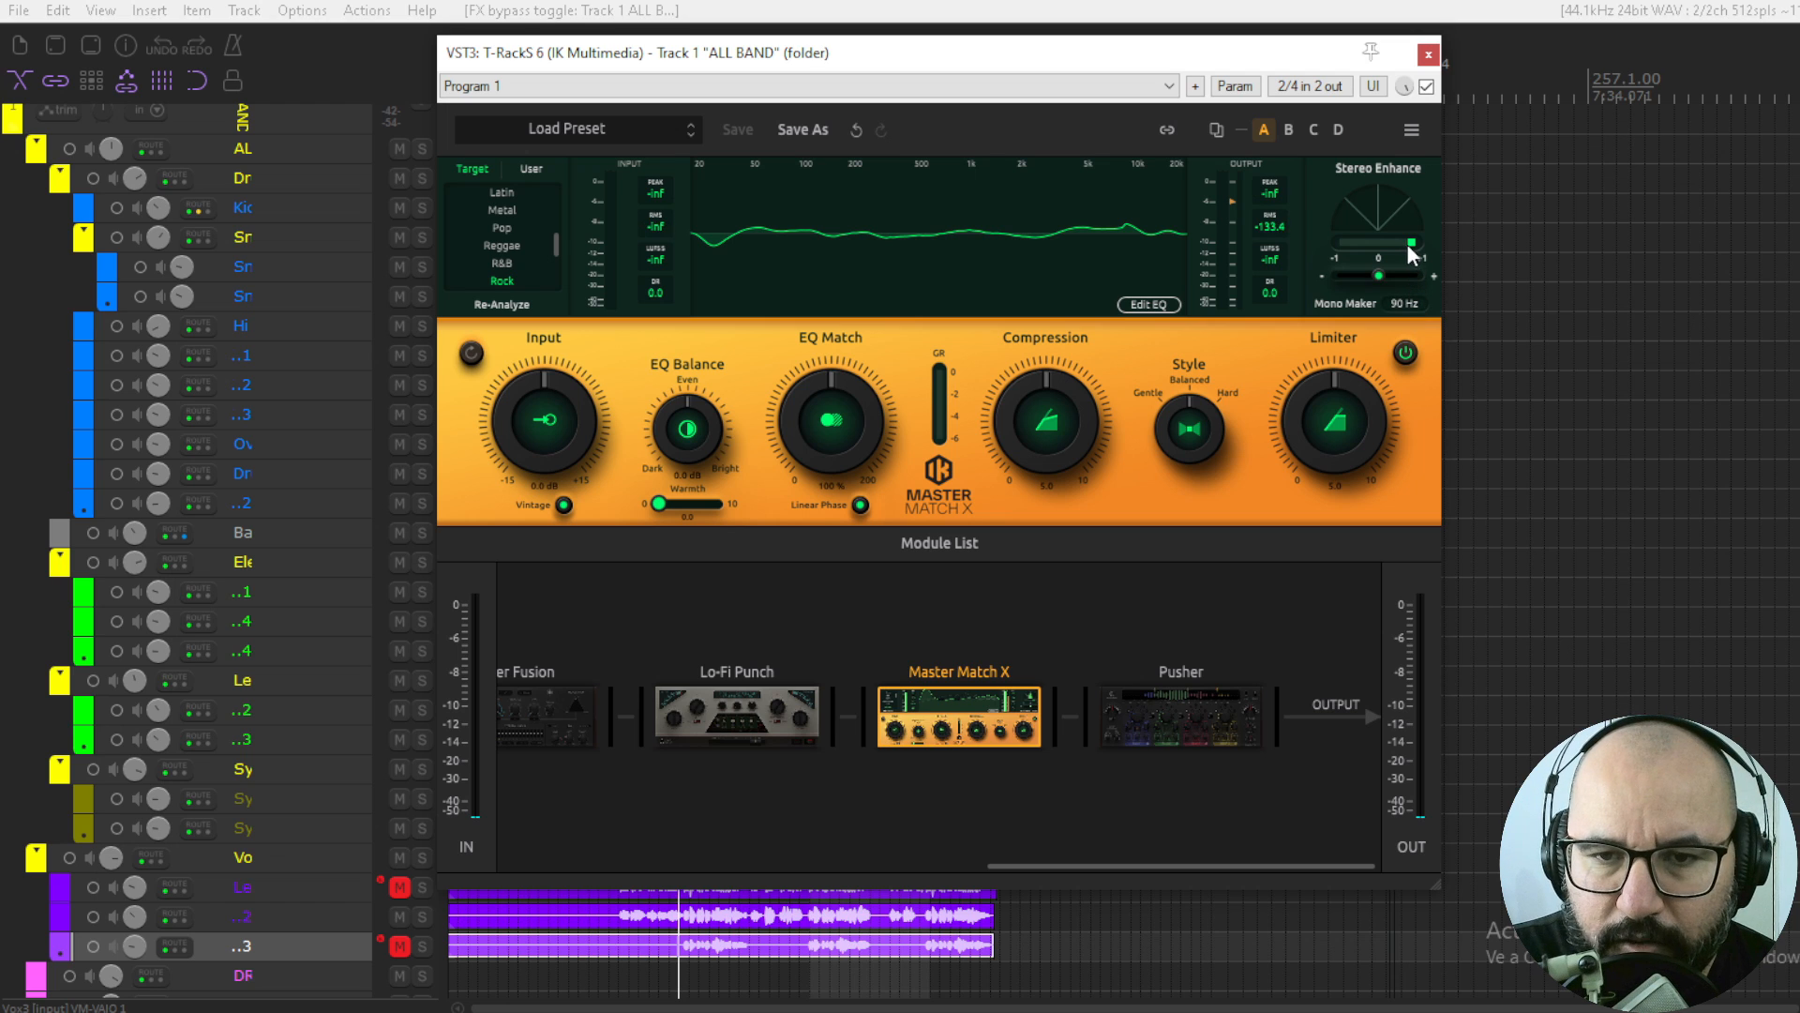
pyautogui.scroll(5, 538, 229)
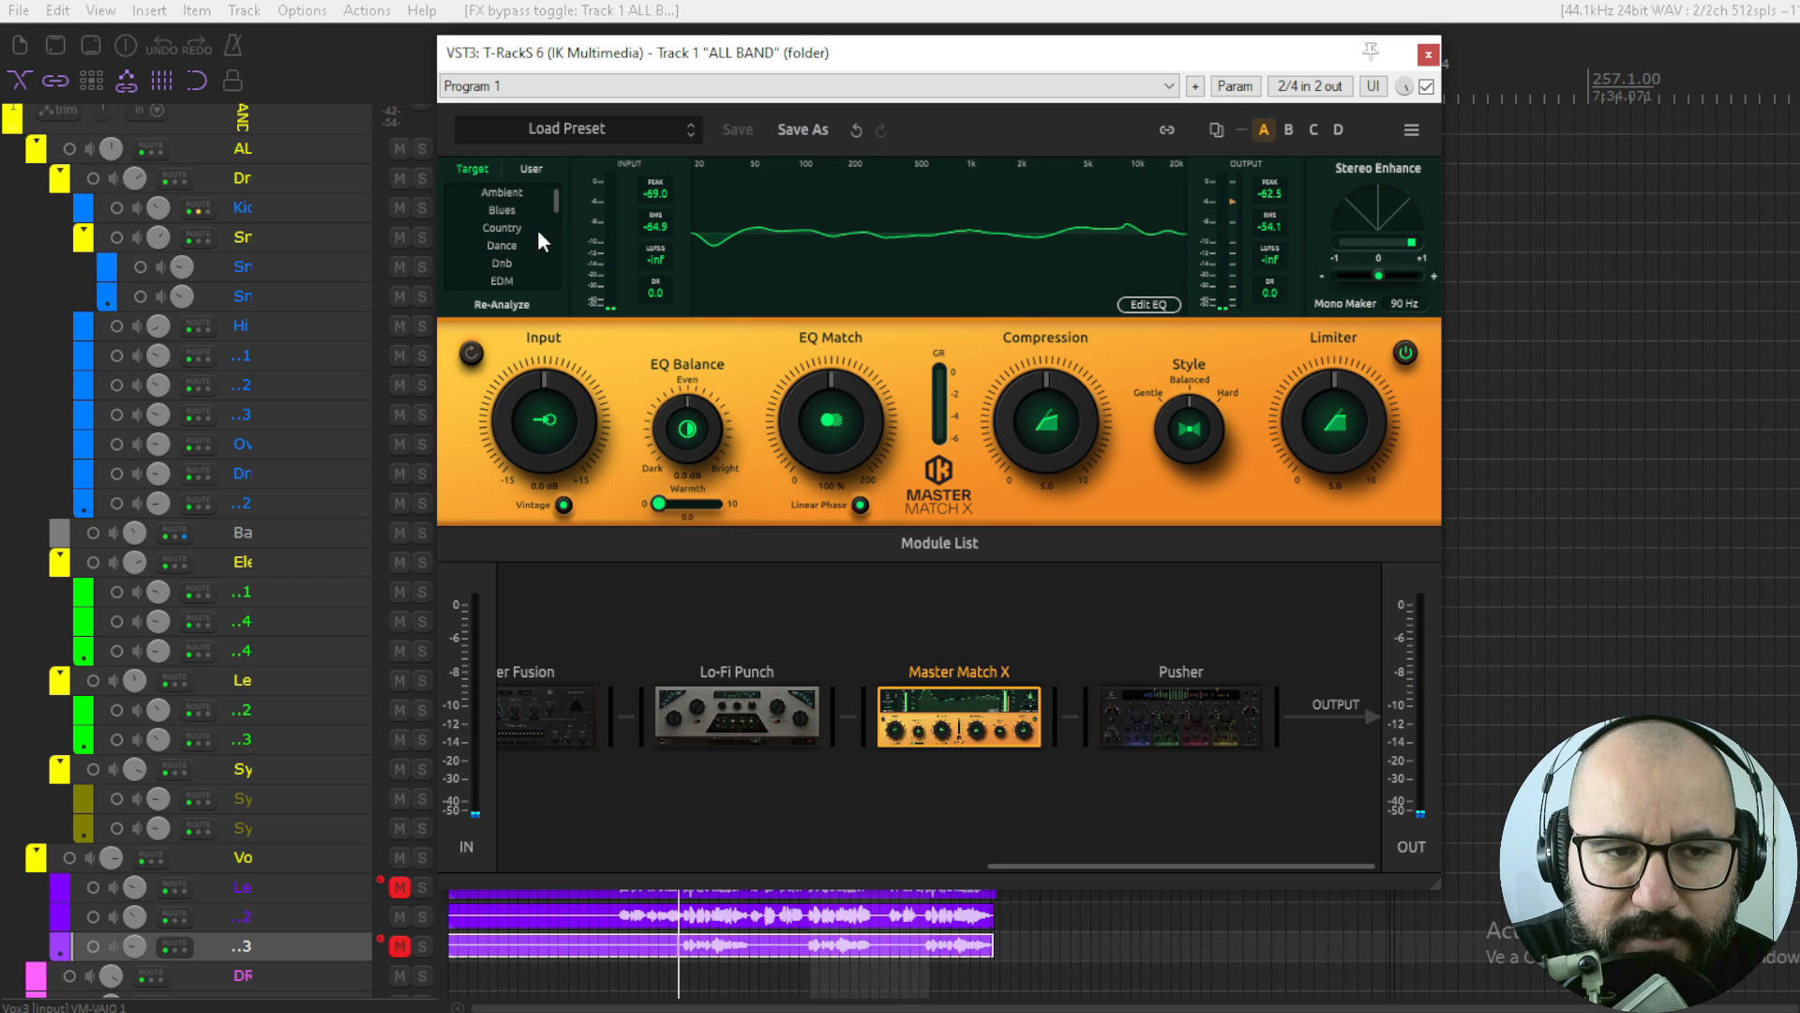
pyautogui.scroll(-5, 548, 267)
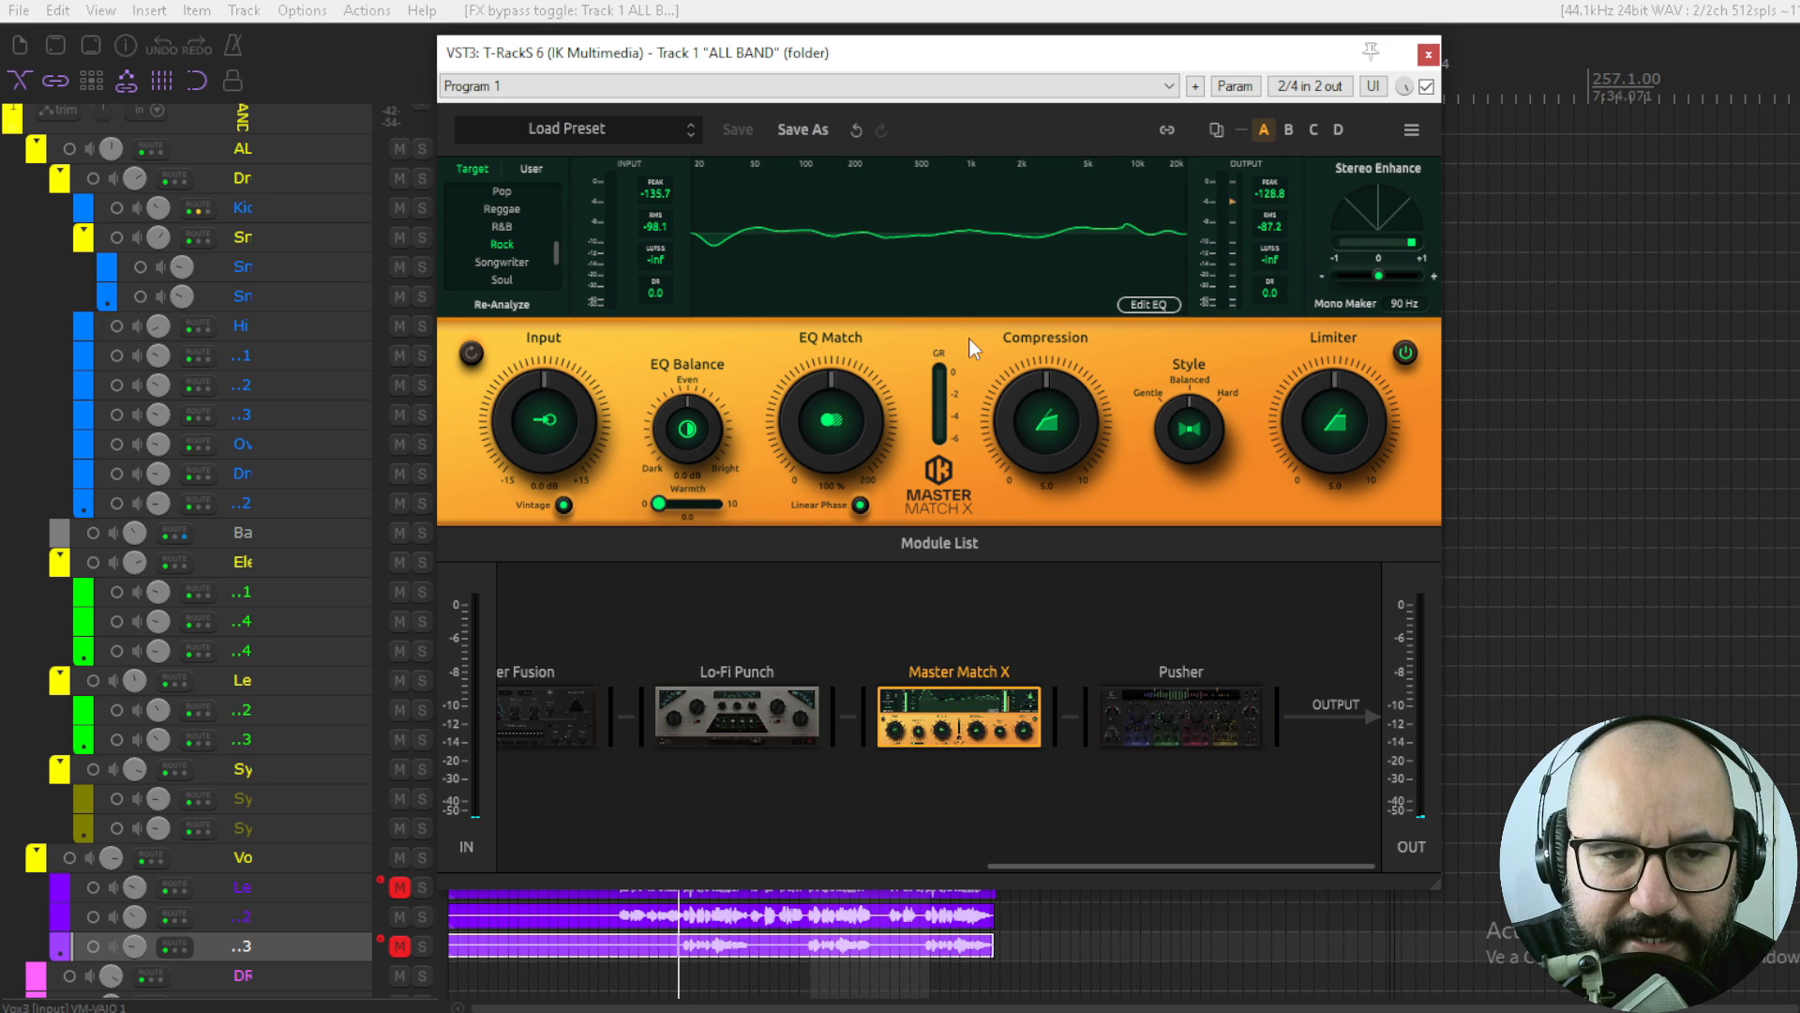
# - Open the Pusher module, switch it on, and shift its band crossover points, the lowest slightly down and the upper two slightly up
pyautogui.click(1166, 712)
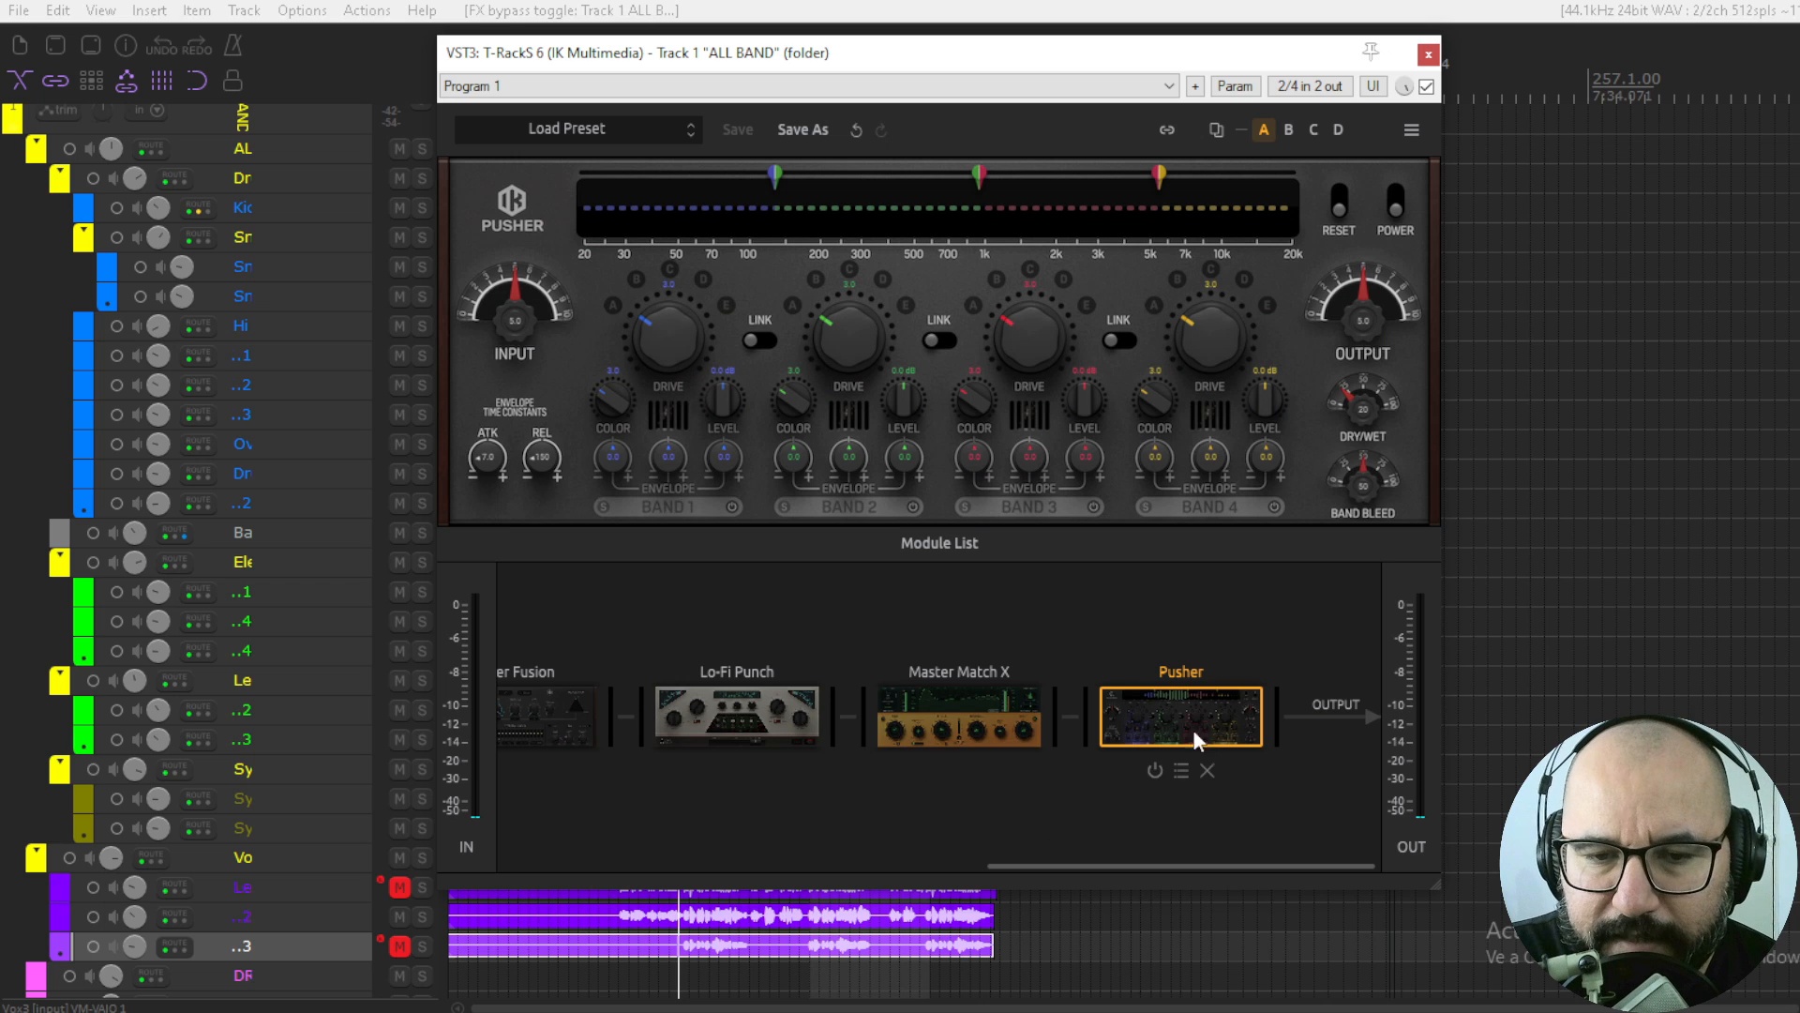
pyautogui.click(1153, 772)
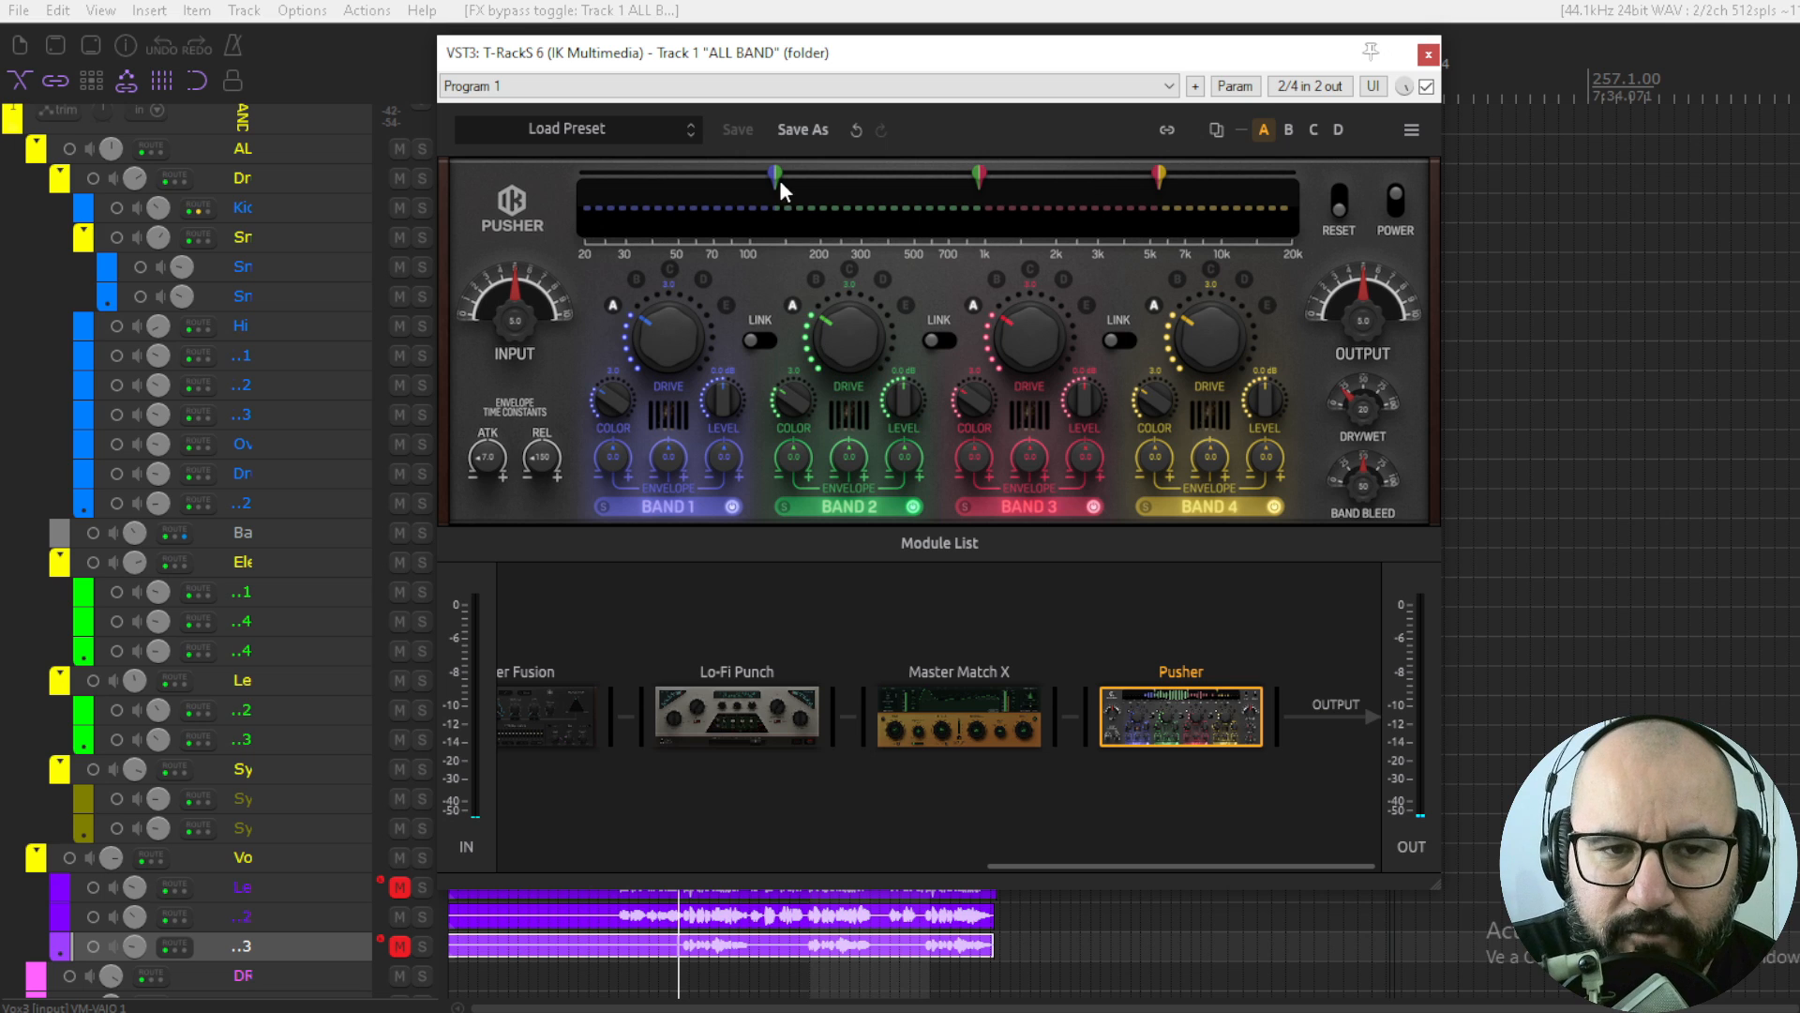
pyautogui.moveTo(778, 176)
pyautogui.mouseDown()
pyautogui.moveTo(747, 182)
pyautogui.moveTo(830, 186)
pyautogui.moveTo(767, 178)
pyautogui.mouseUp()
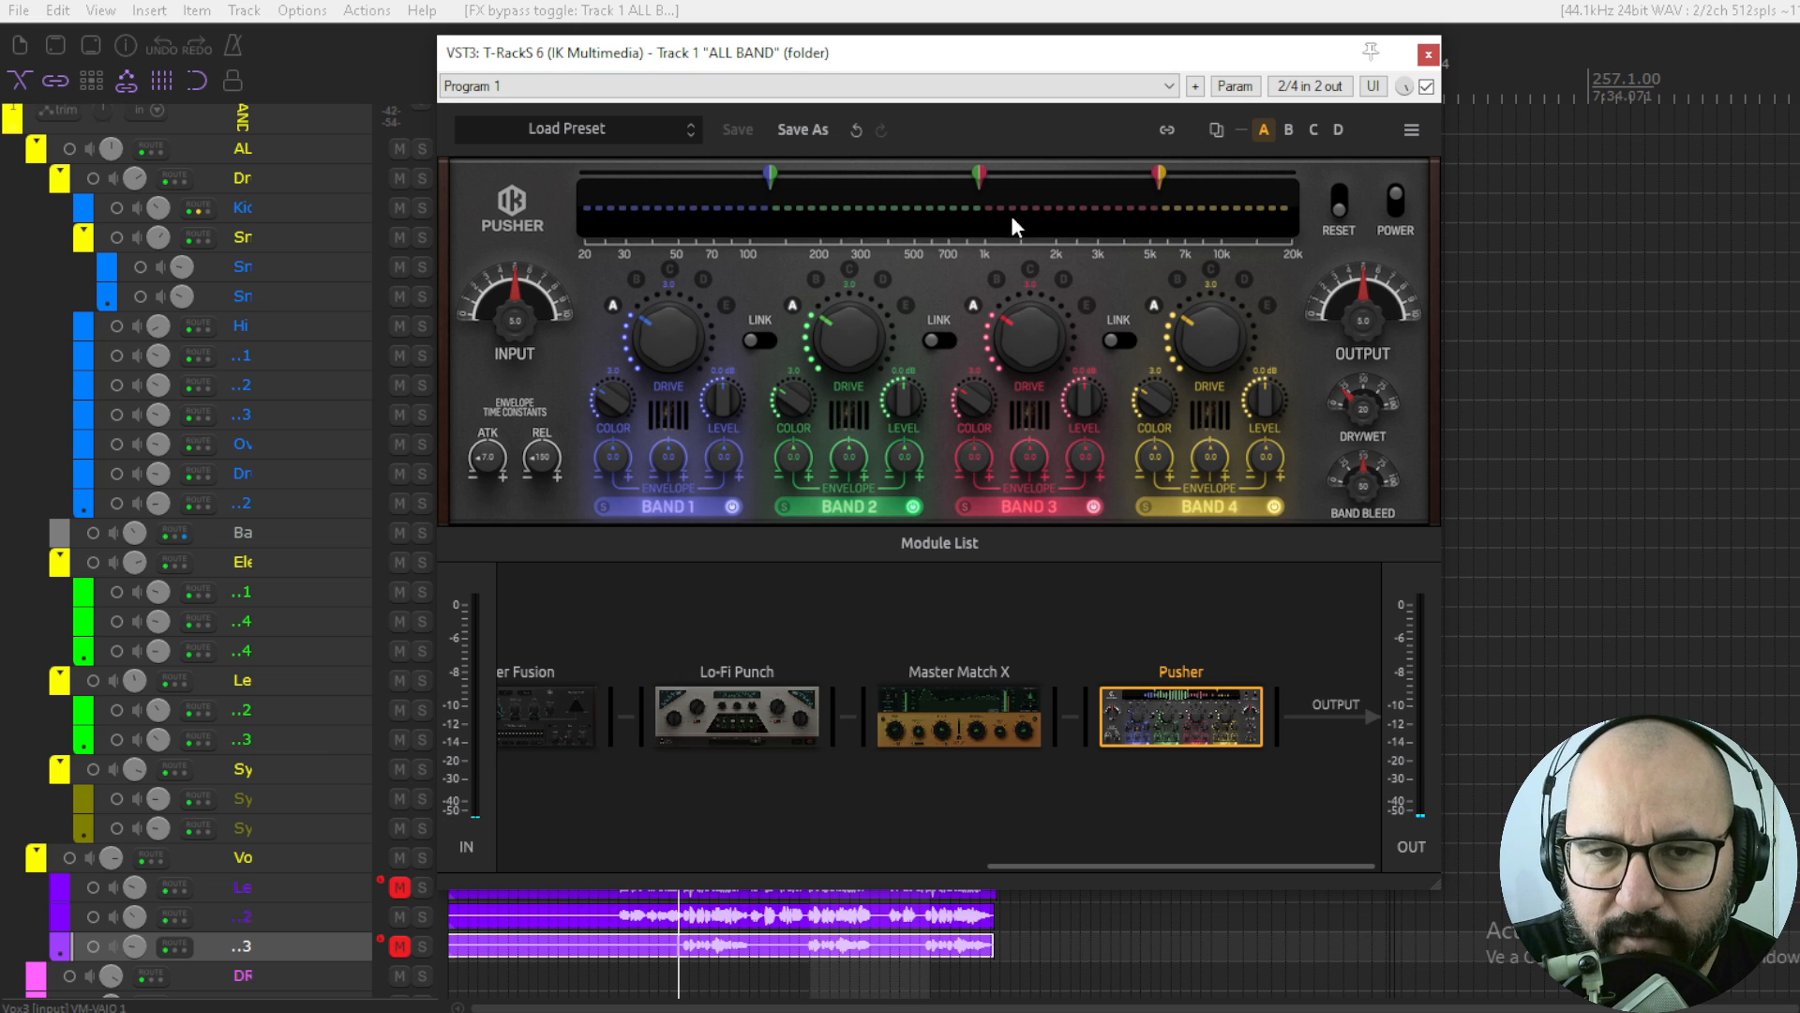
pyautogui.doubleClick(976, 176)
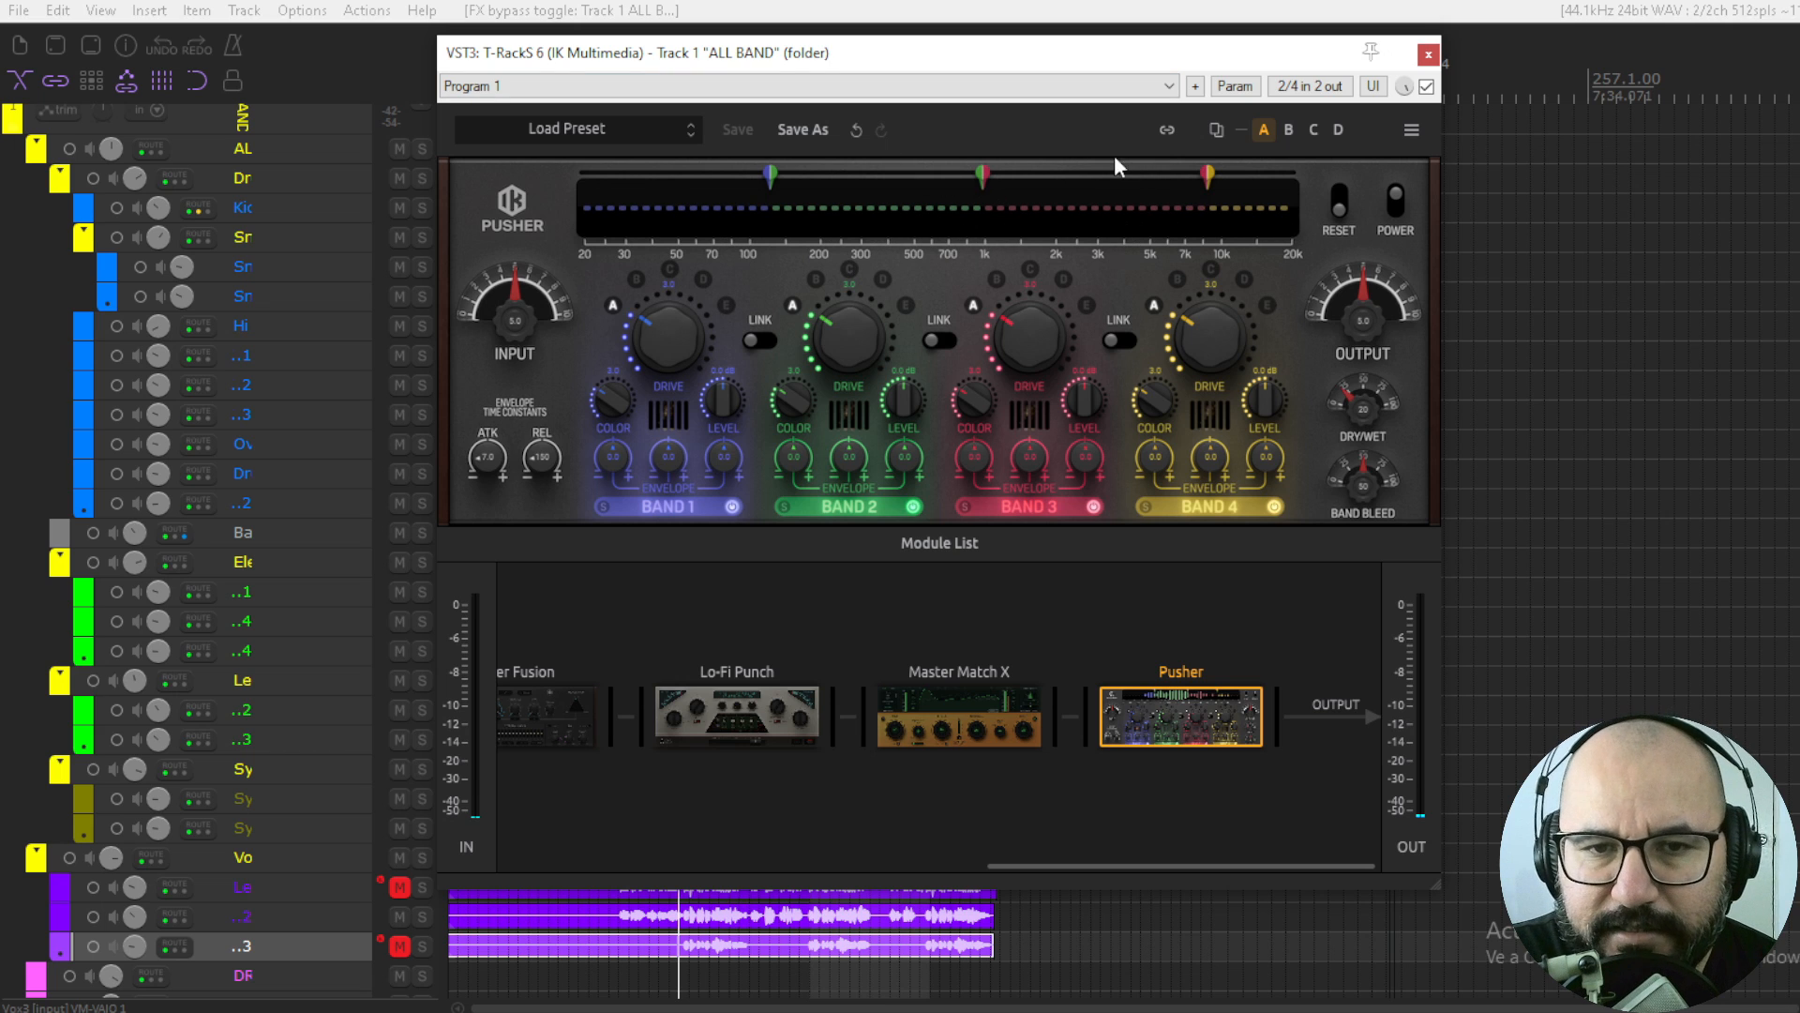
pyautogui.moveTo(1206, 178); pyautogui.dragTo(1163, 182)
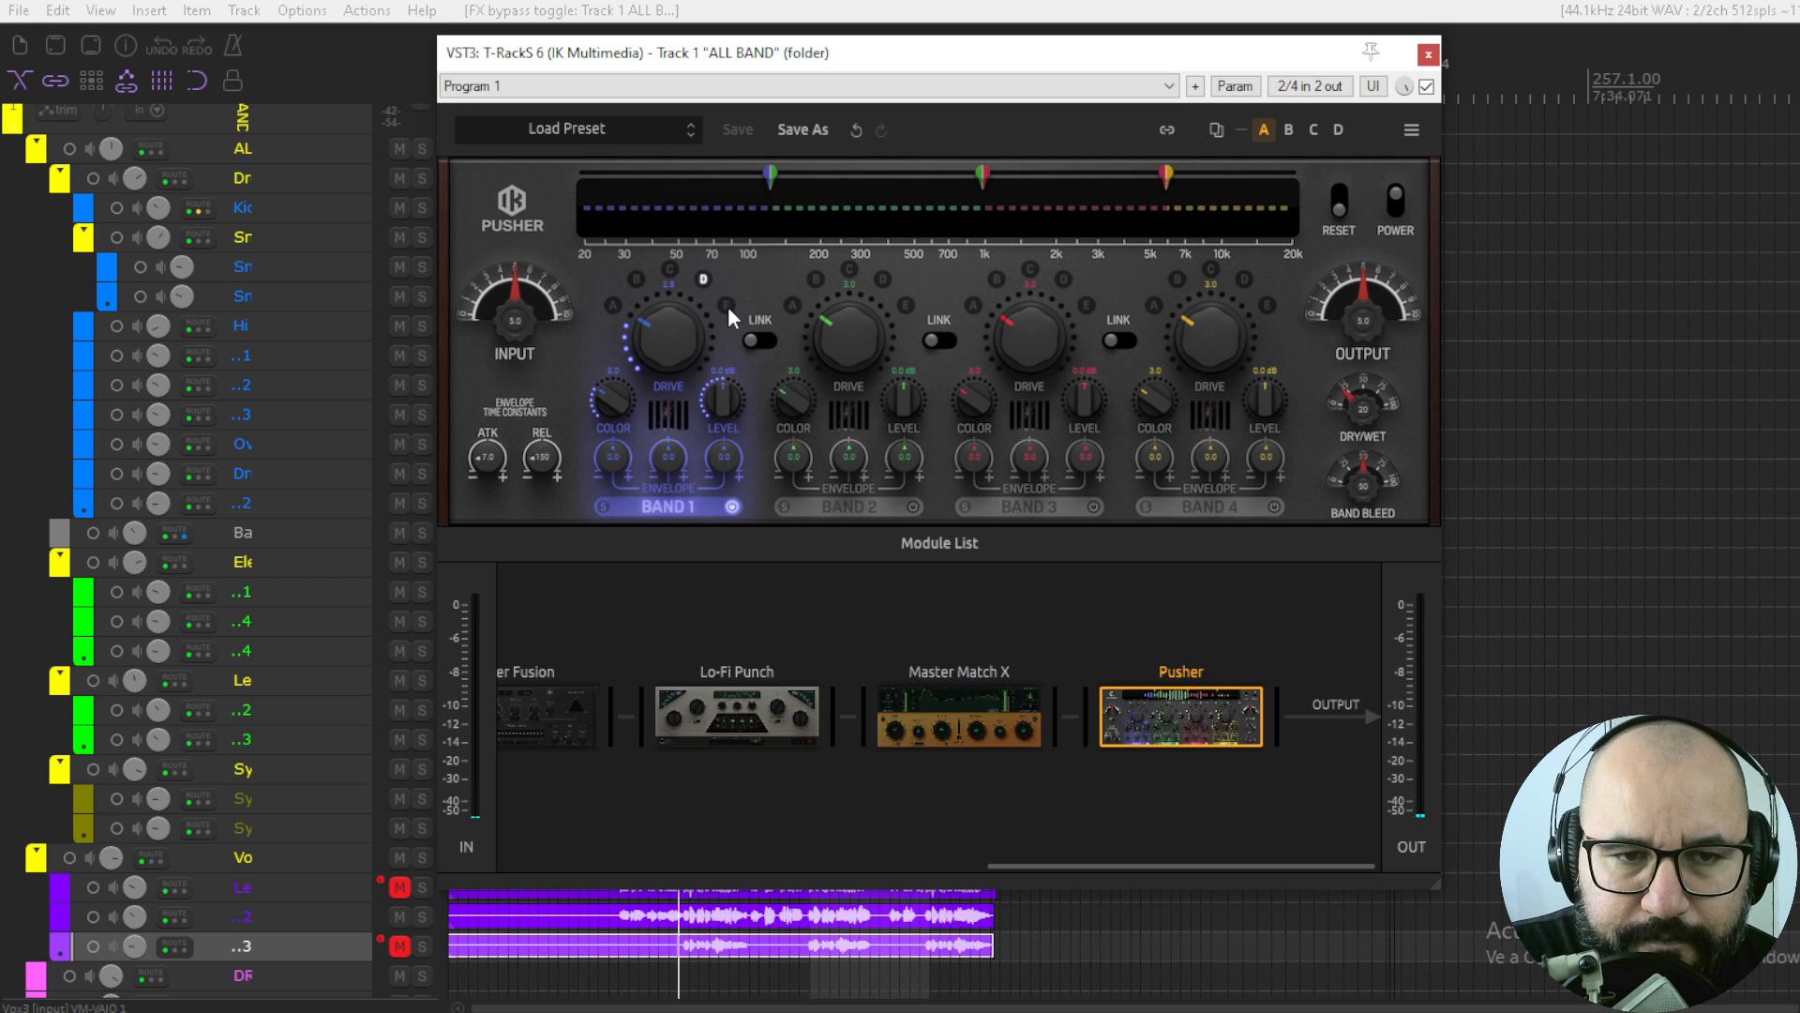
# - Try Band 1's character modes and a Band Bleed of 100, then reset Pusher to its defaults and toggle its power
pyautogui.click(613, 304)
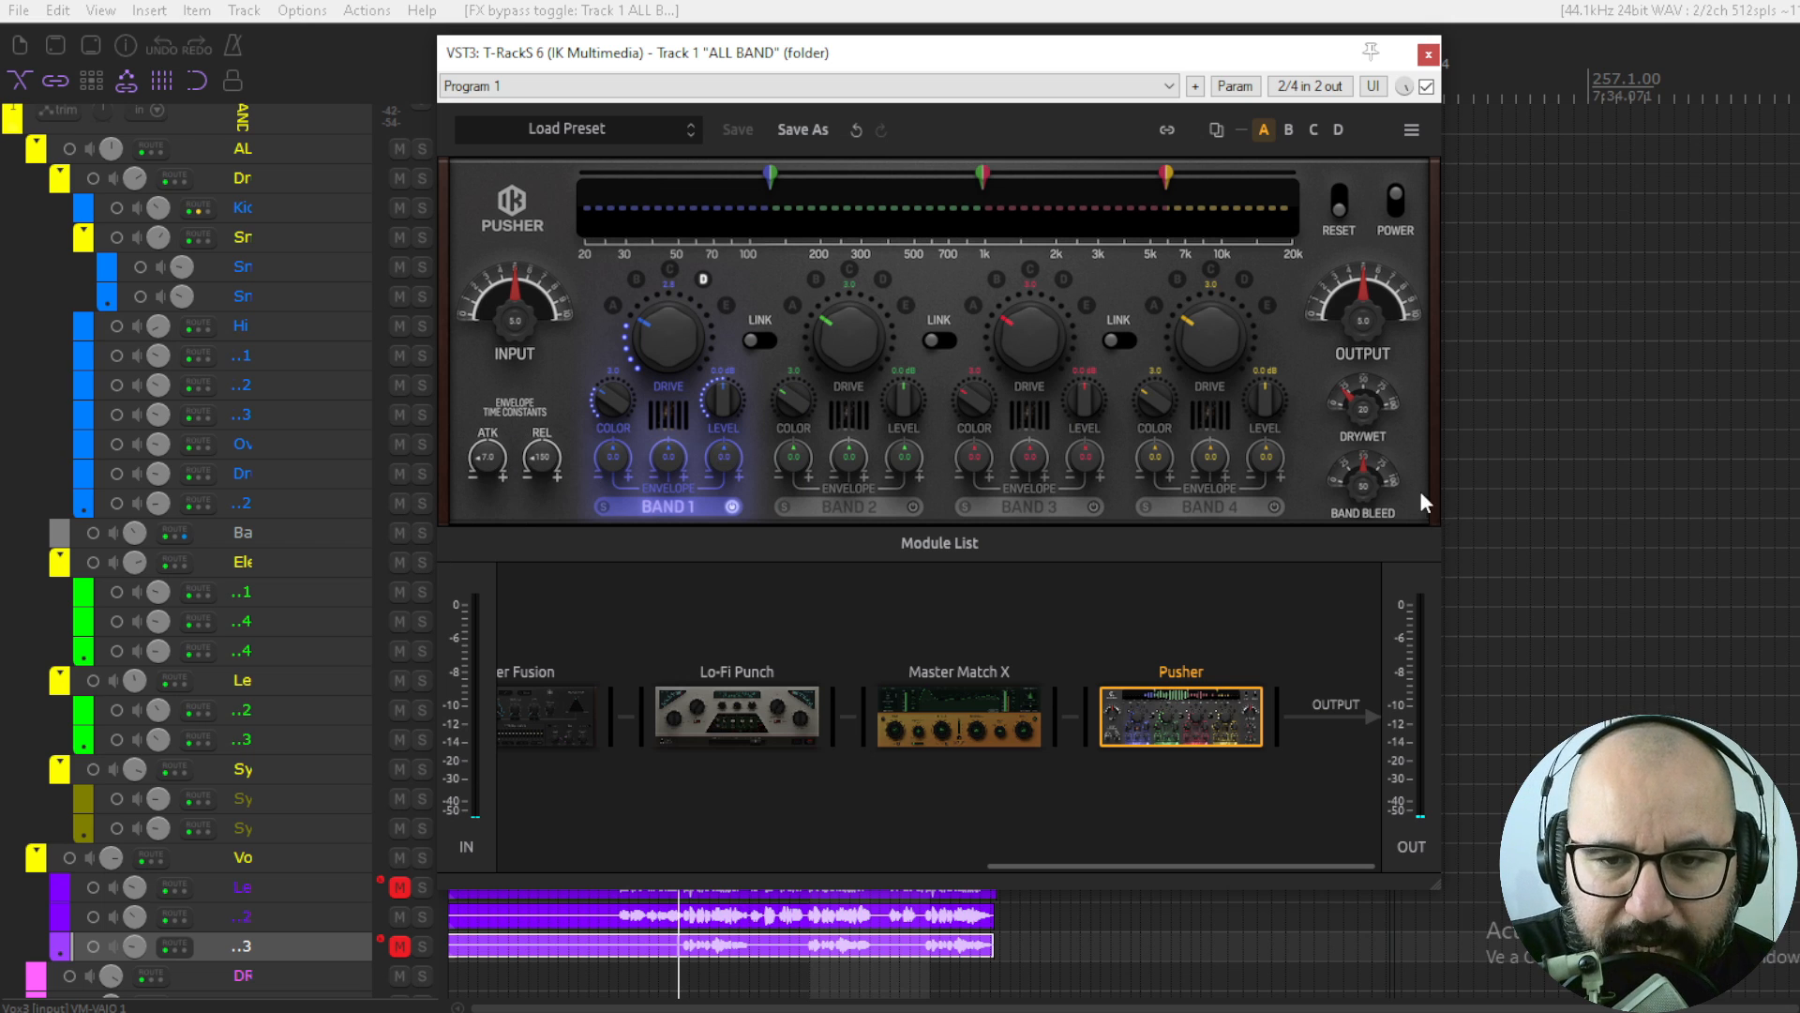
pyautogui.moveTo(1365, 475); pyautogui.dragTo(1396, 285)
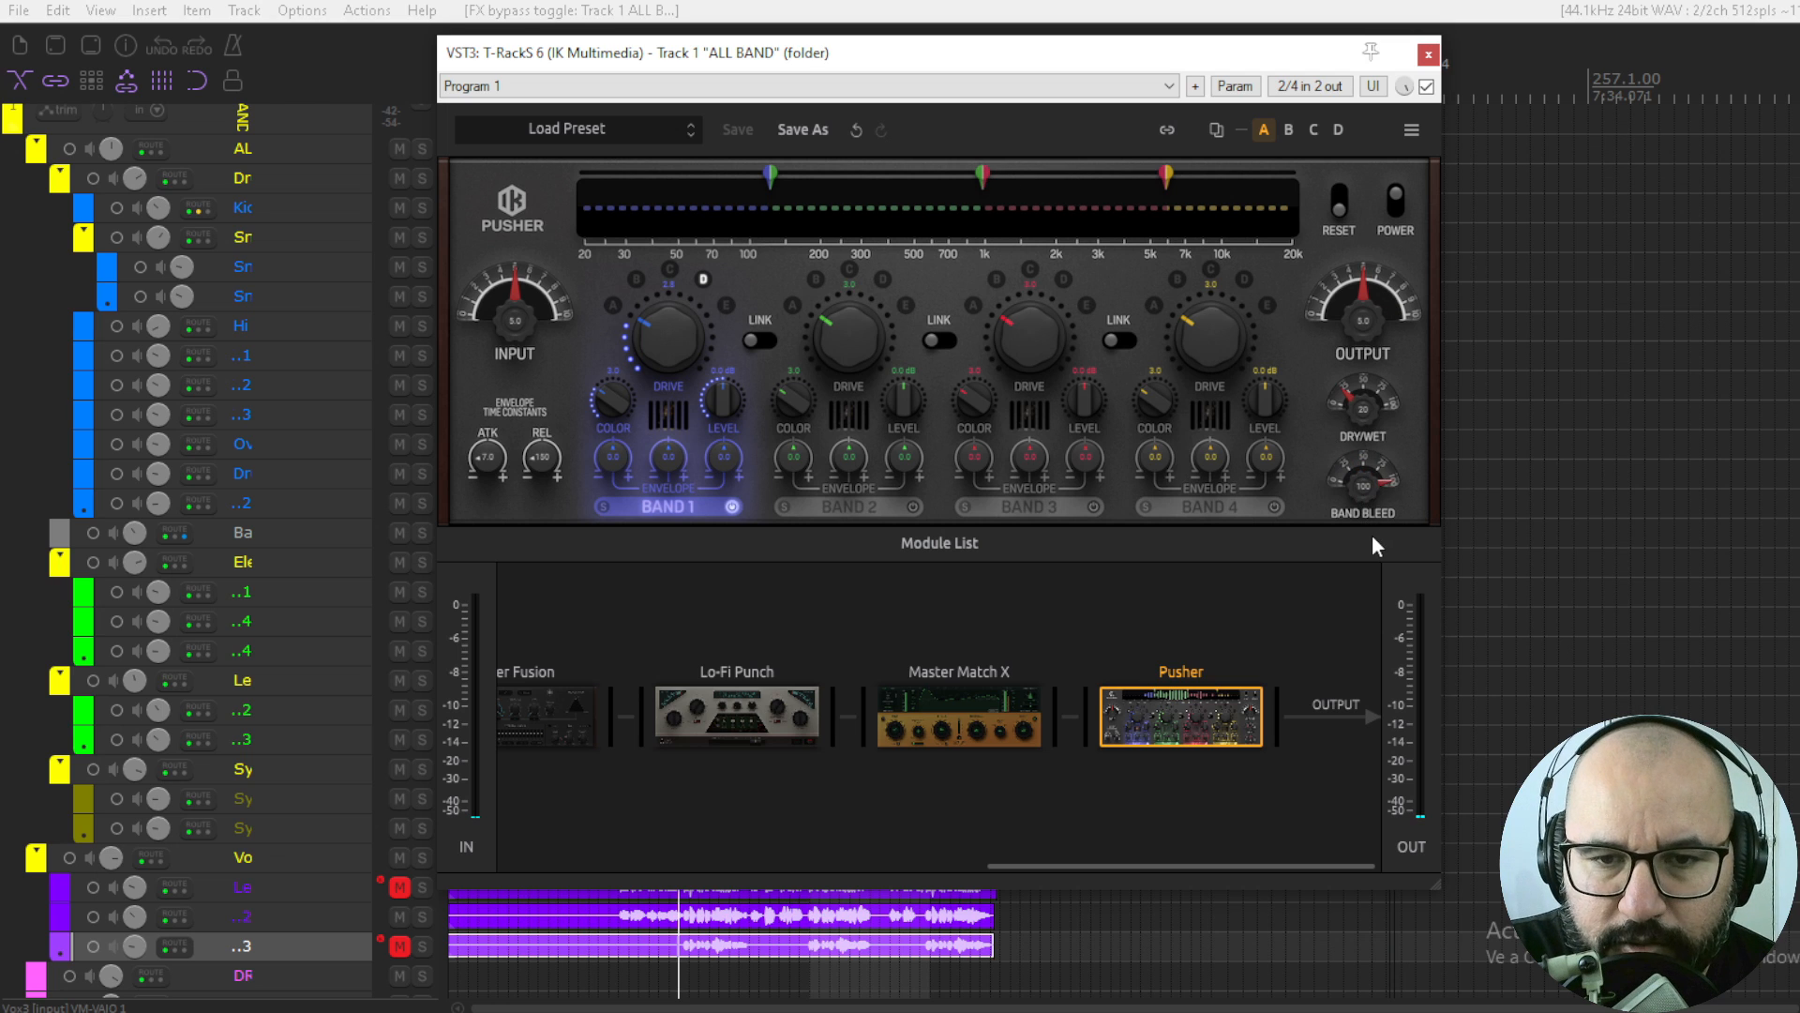
pyautogui.moveTo(1380, 491); pyautogui.dragTo(1335, 634)
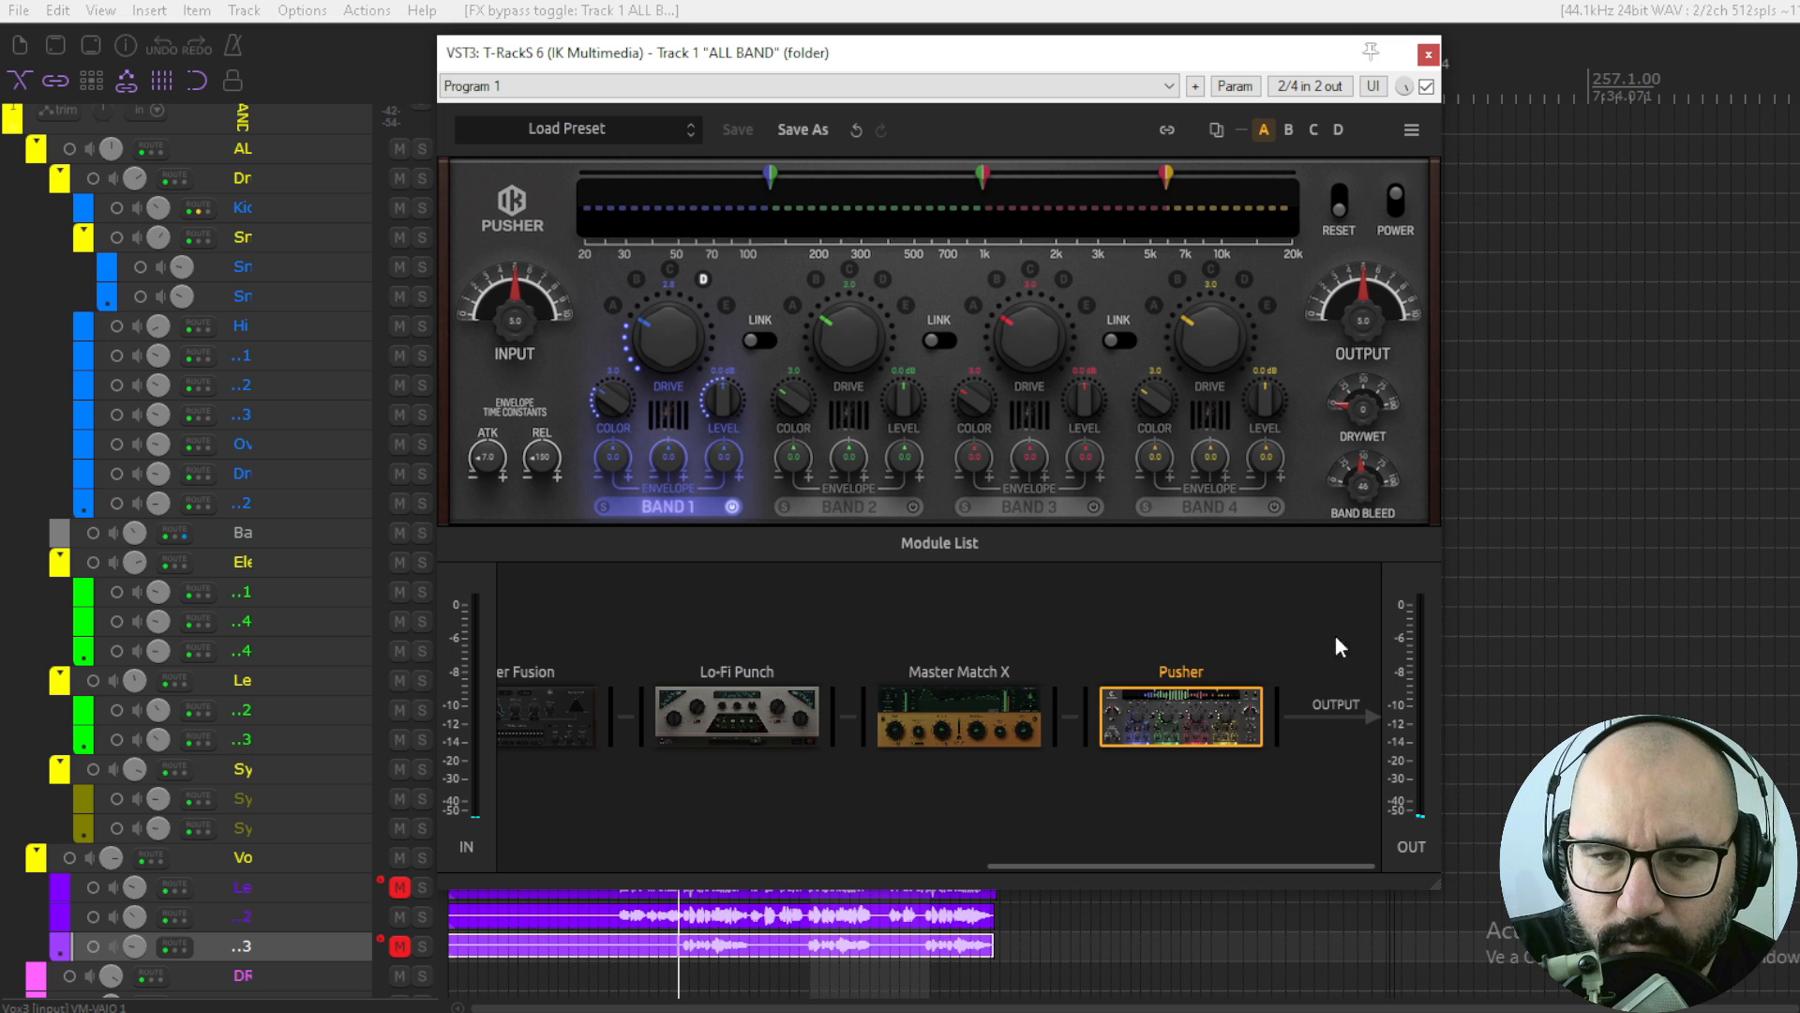
pyautogui.moveTo(1388, 294); pyautogui.dragTo(1382, 296)
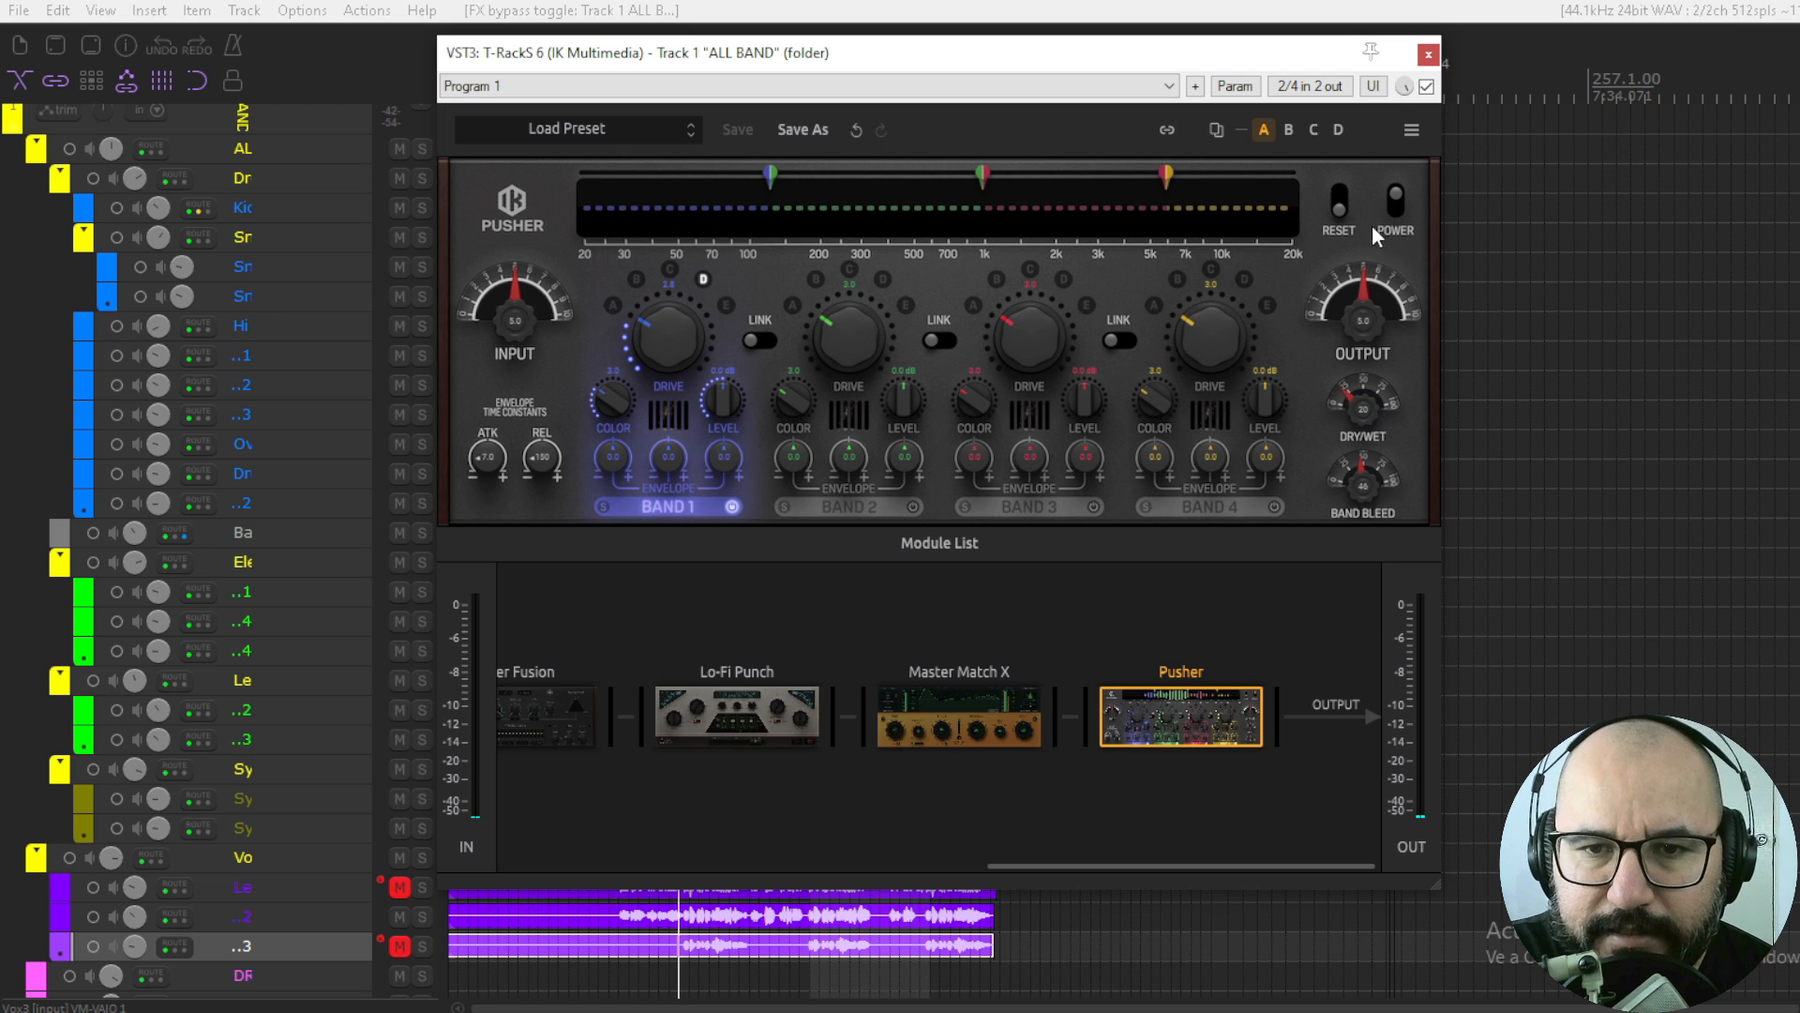
pyautogui.click(1339, 199)
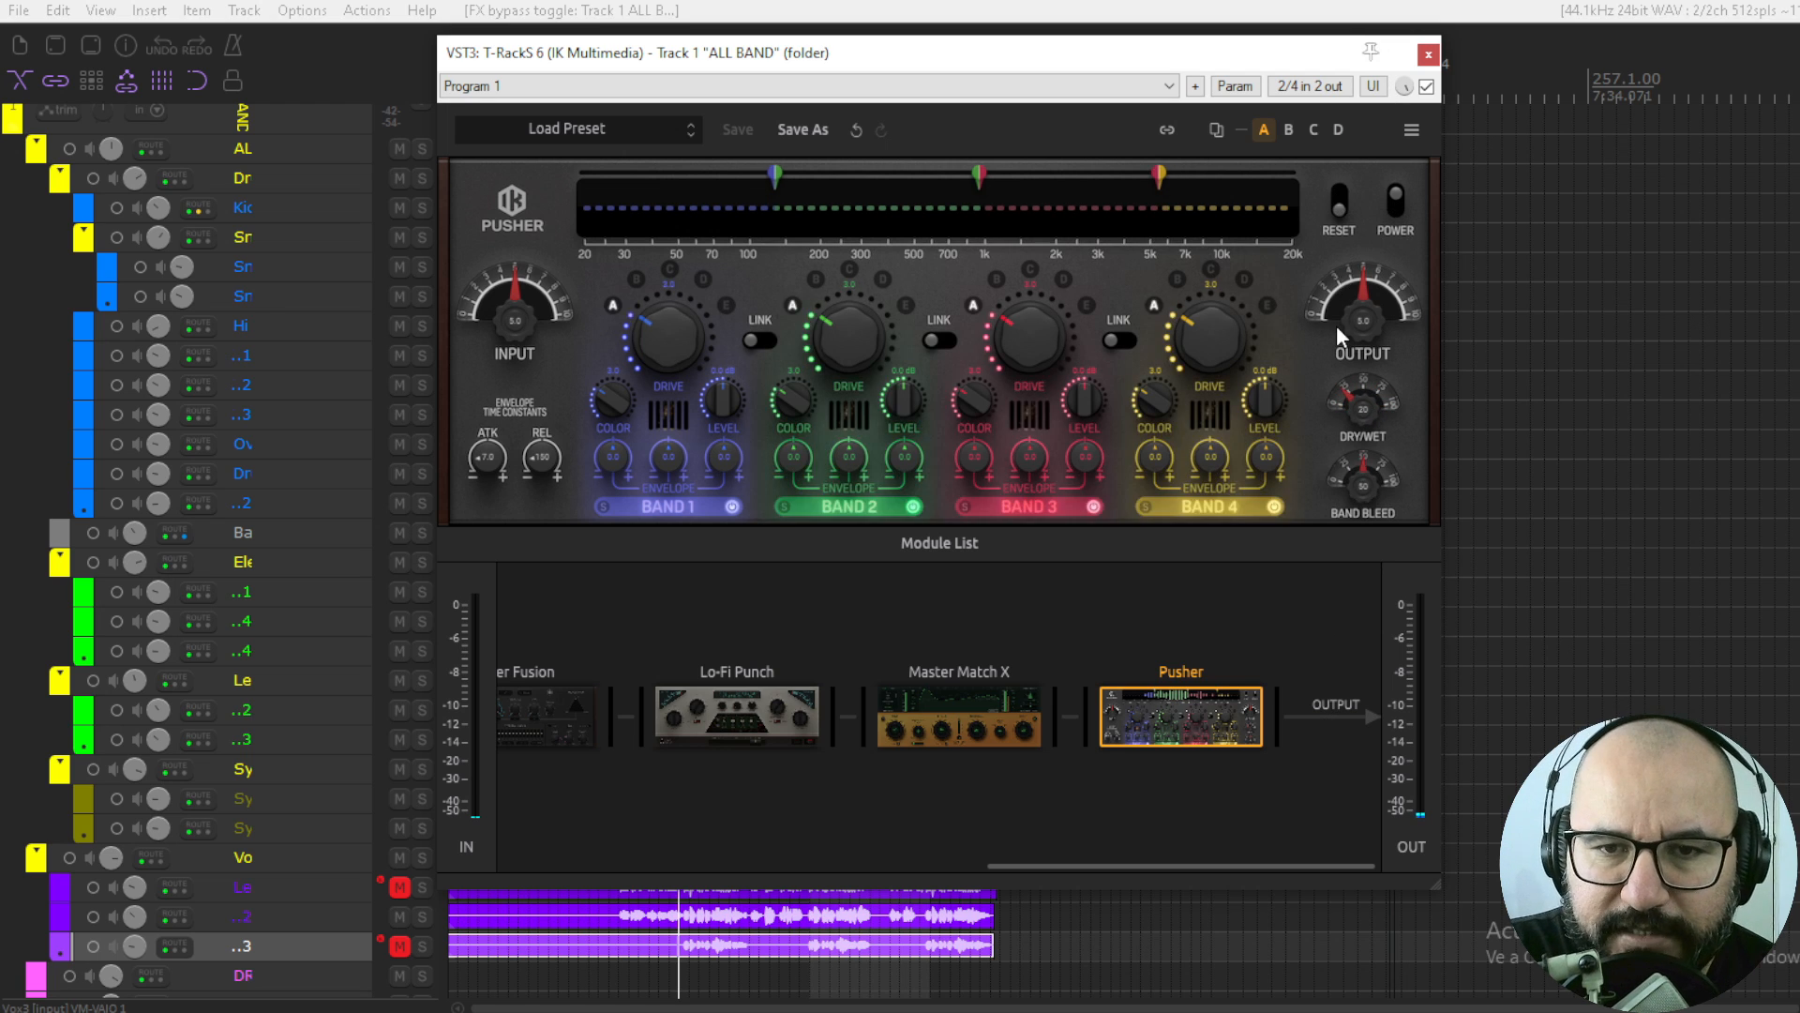
pyautogui.click(1393, 208)
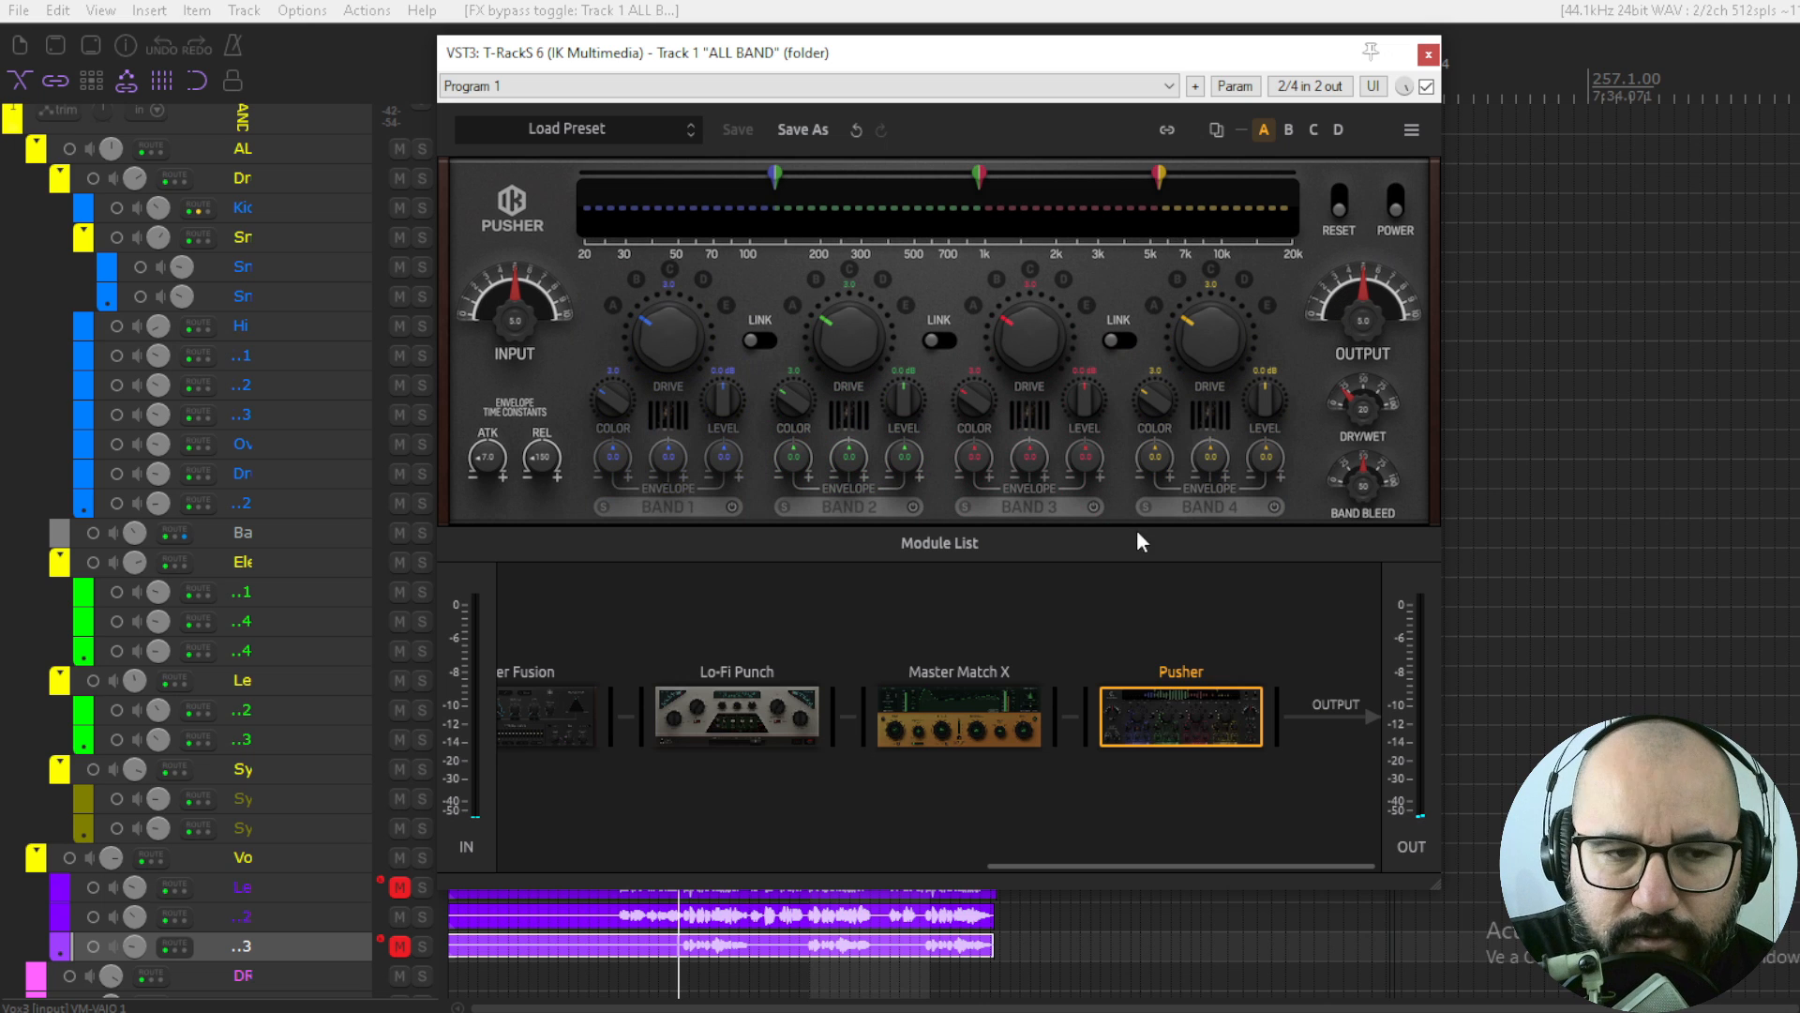
# - Solo the vocal bus during playback and raise Pusher's Band 3 Drive well above its midpoint
pyautogui.click(423, 858)
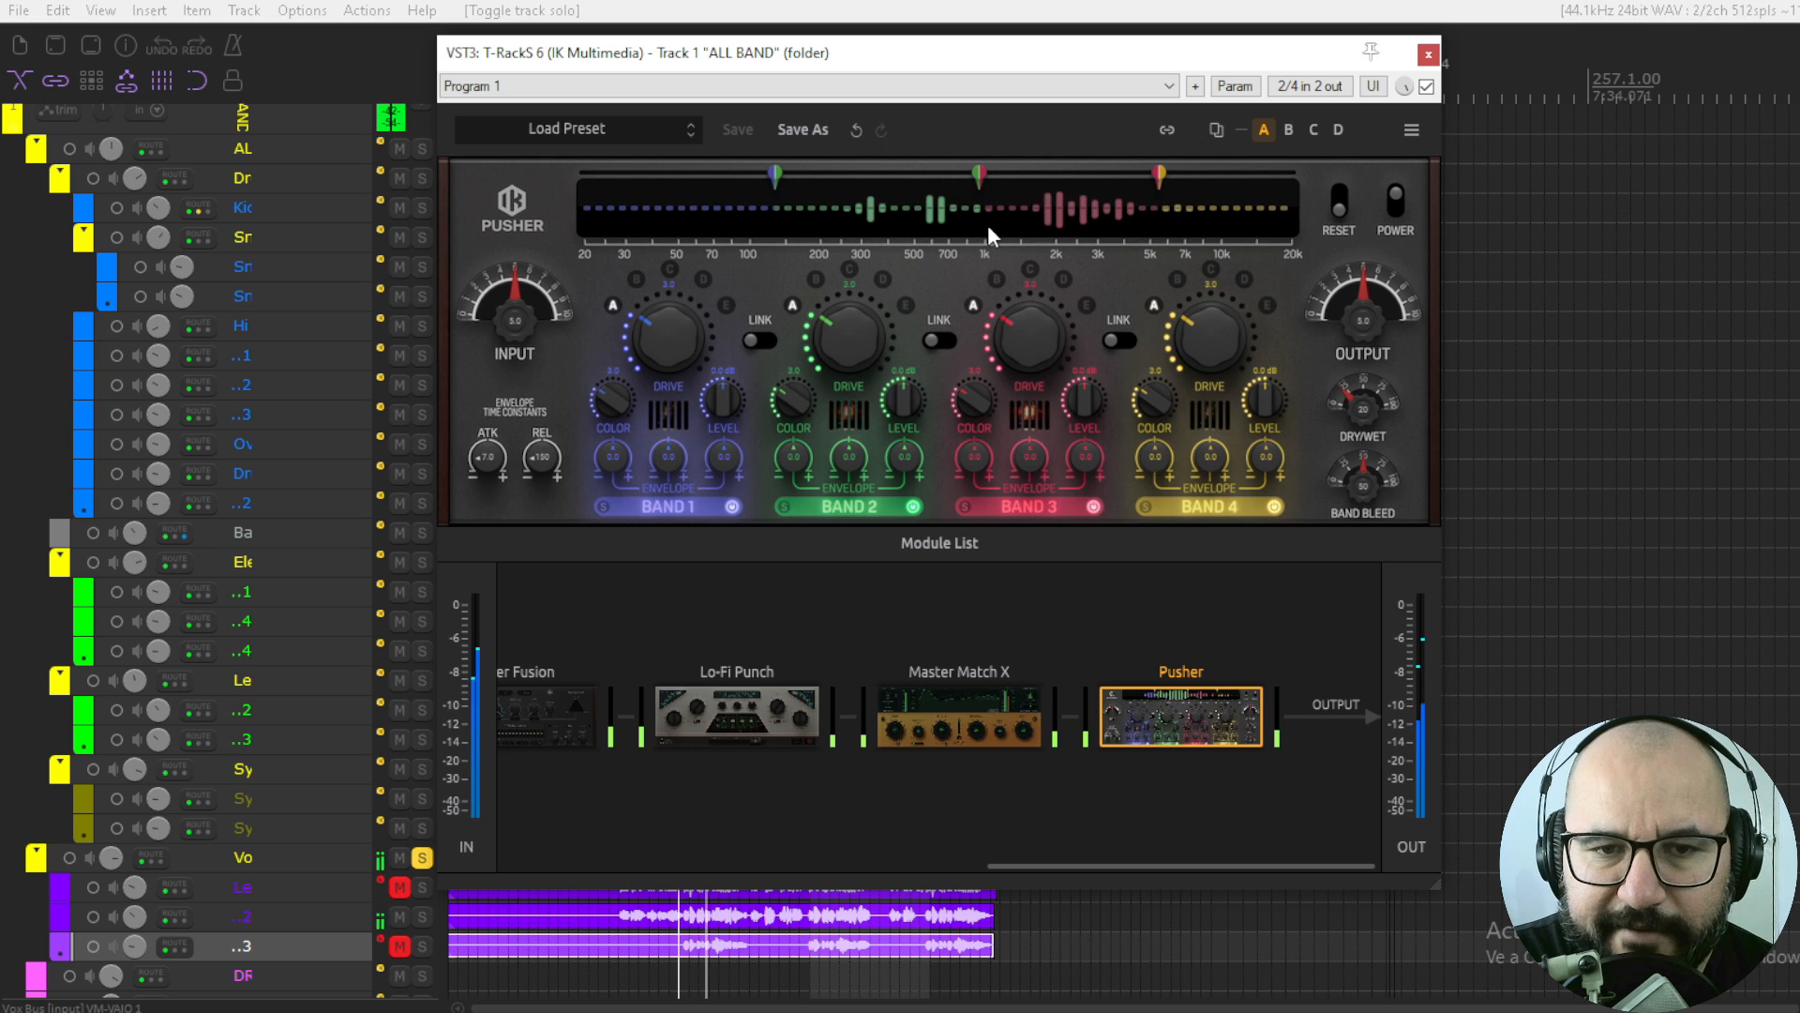
pyautogui.moveTo(1039, 359); pyautogui.dragTo(1033, 255)
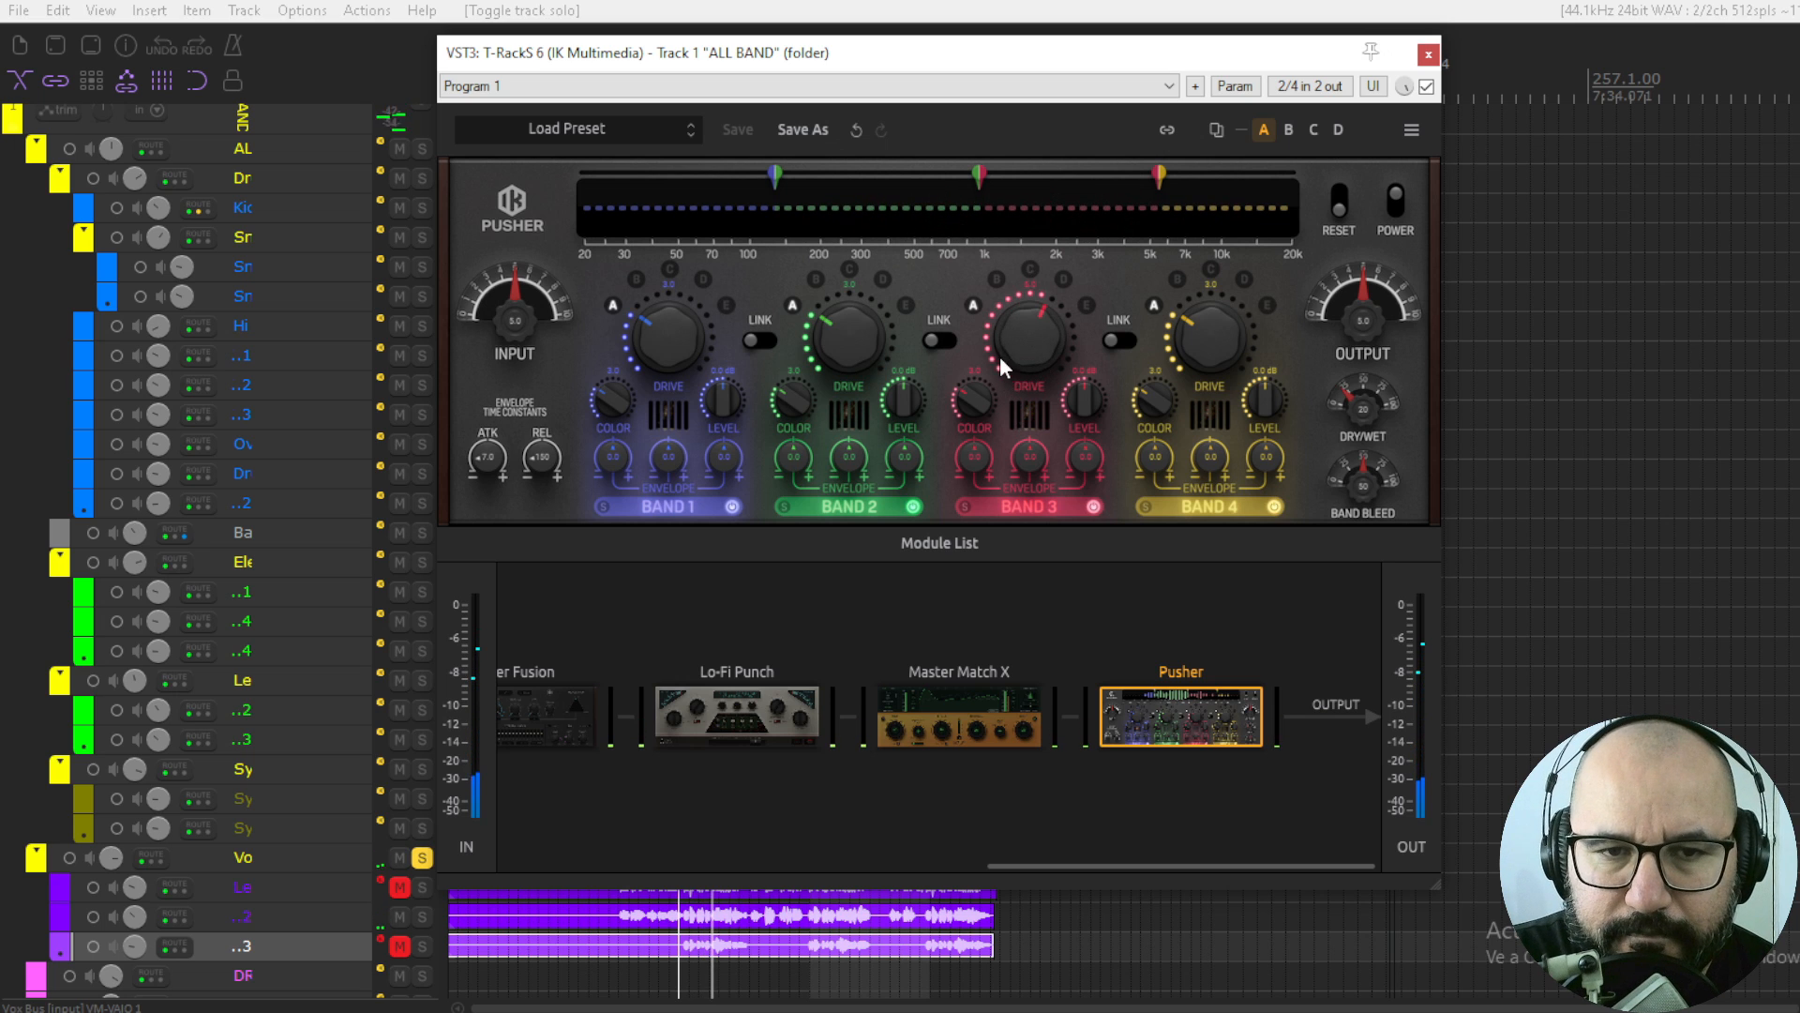
pyautogui.moveTo(999, 356); pyautogui.dragTo(1015, 290)
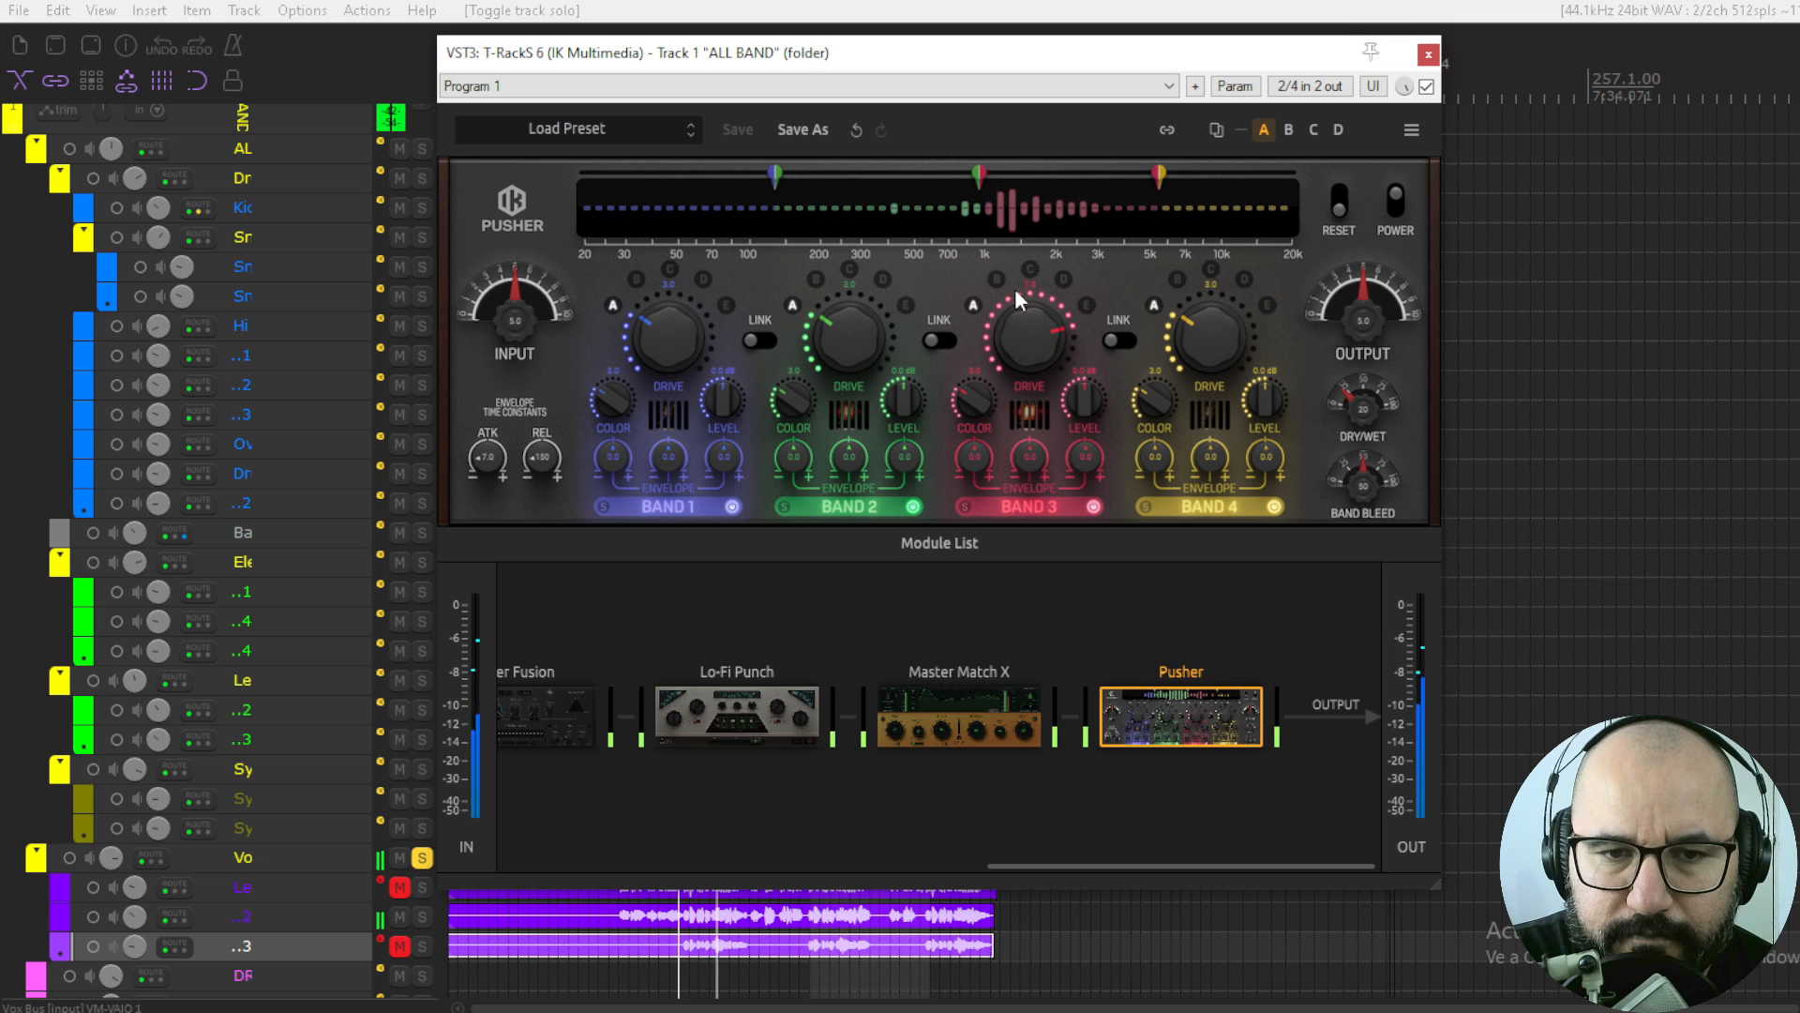
# - Raise Pusher's Band 3 Color well above its midpoint, lower the band's Level, and stop playback
pyautogui.moveTo(968, 394); pyautogui.dragTo(982, 248)
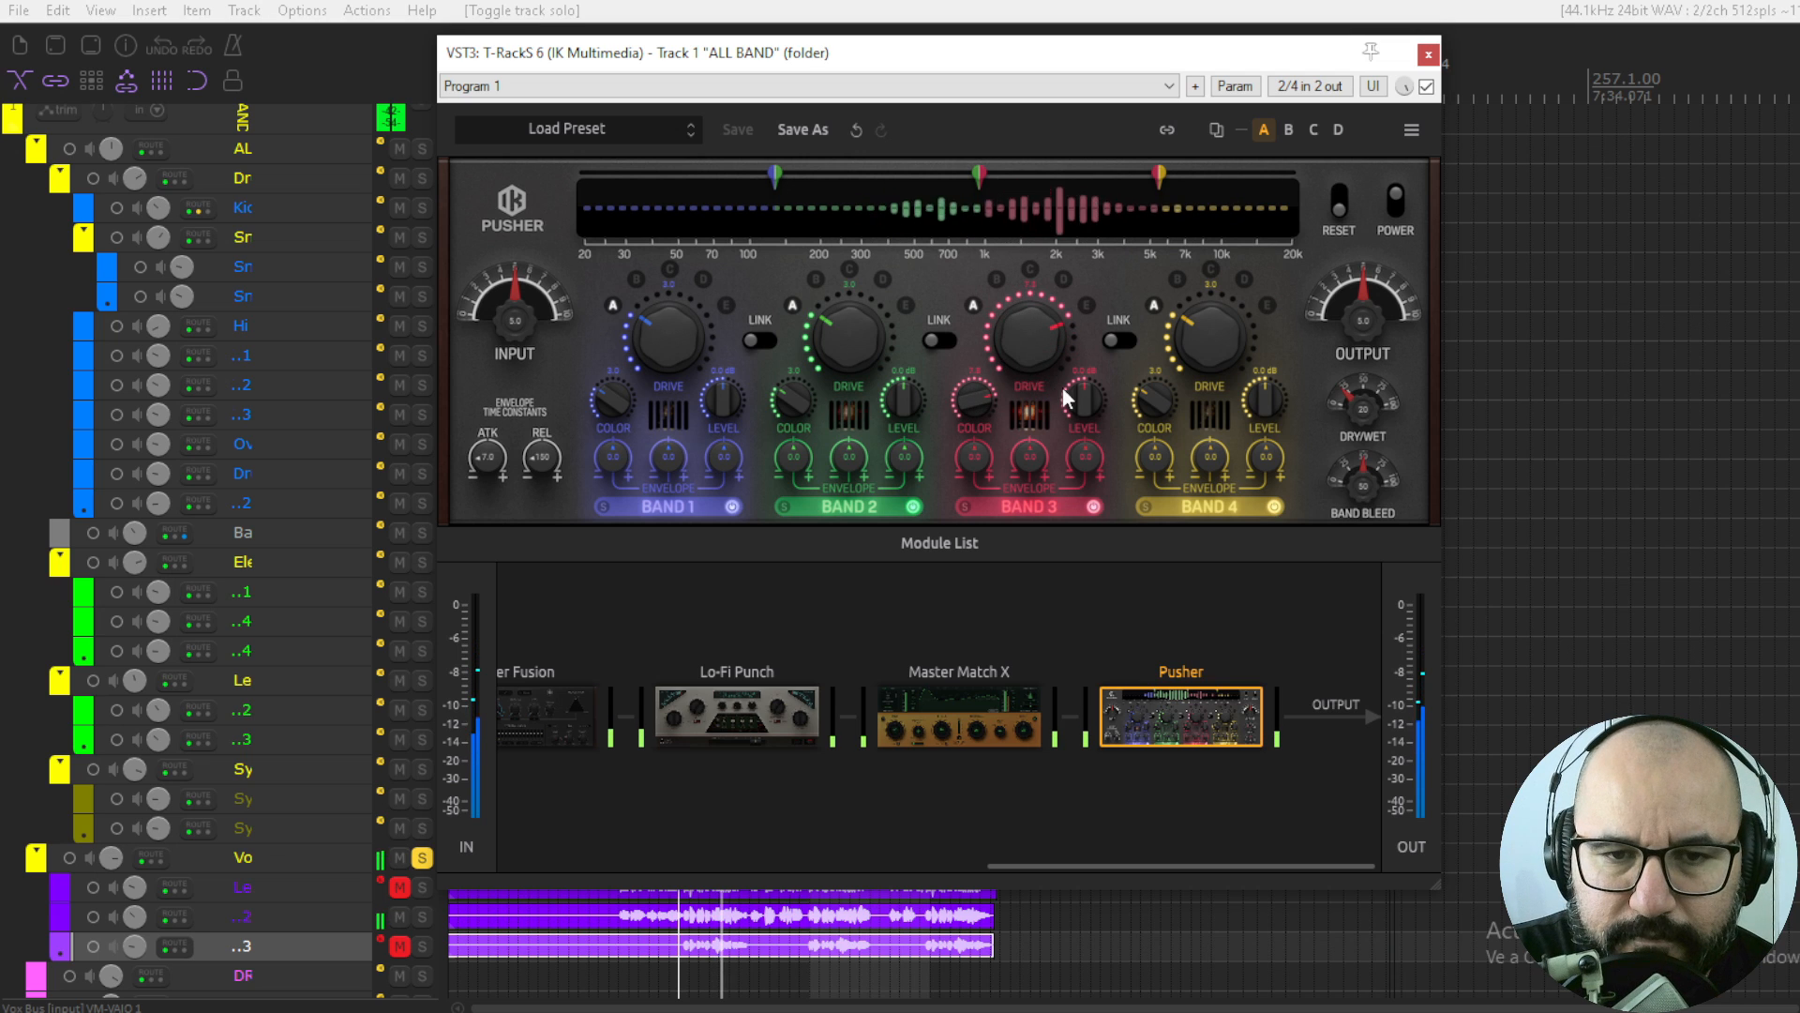
pyautogui.moveTo(1071, 394); pyautogui.dragTo(1084, 334)
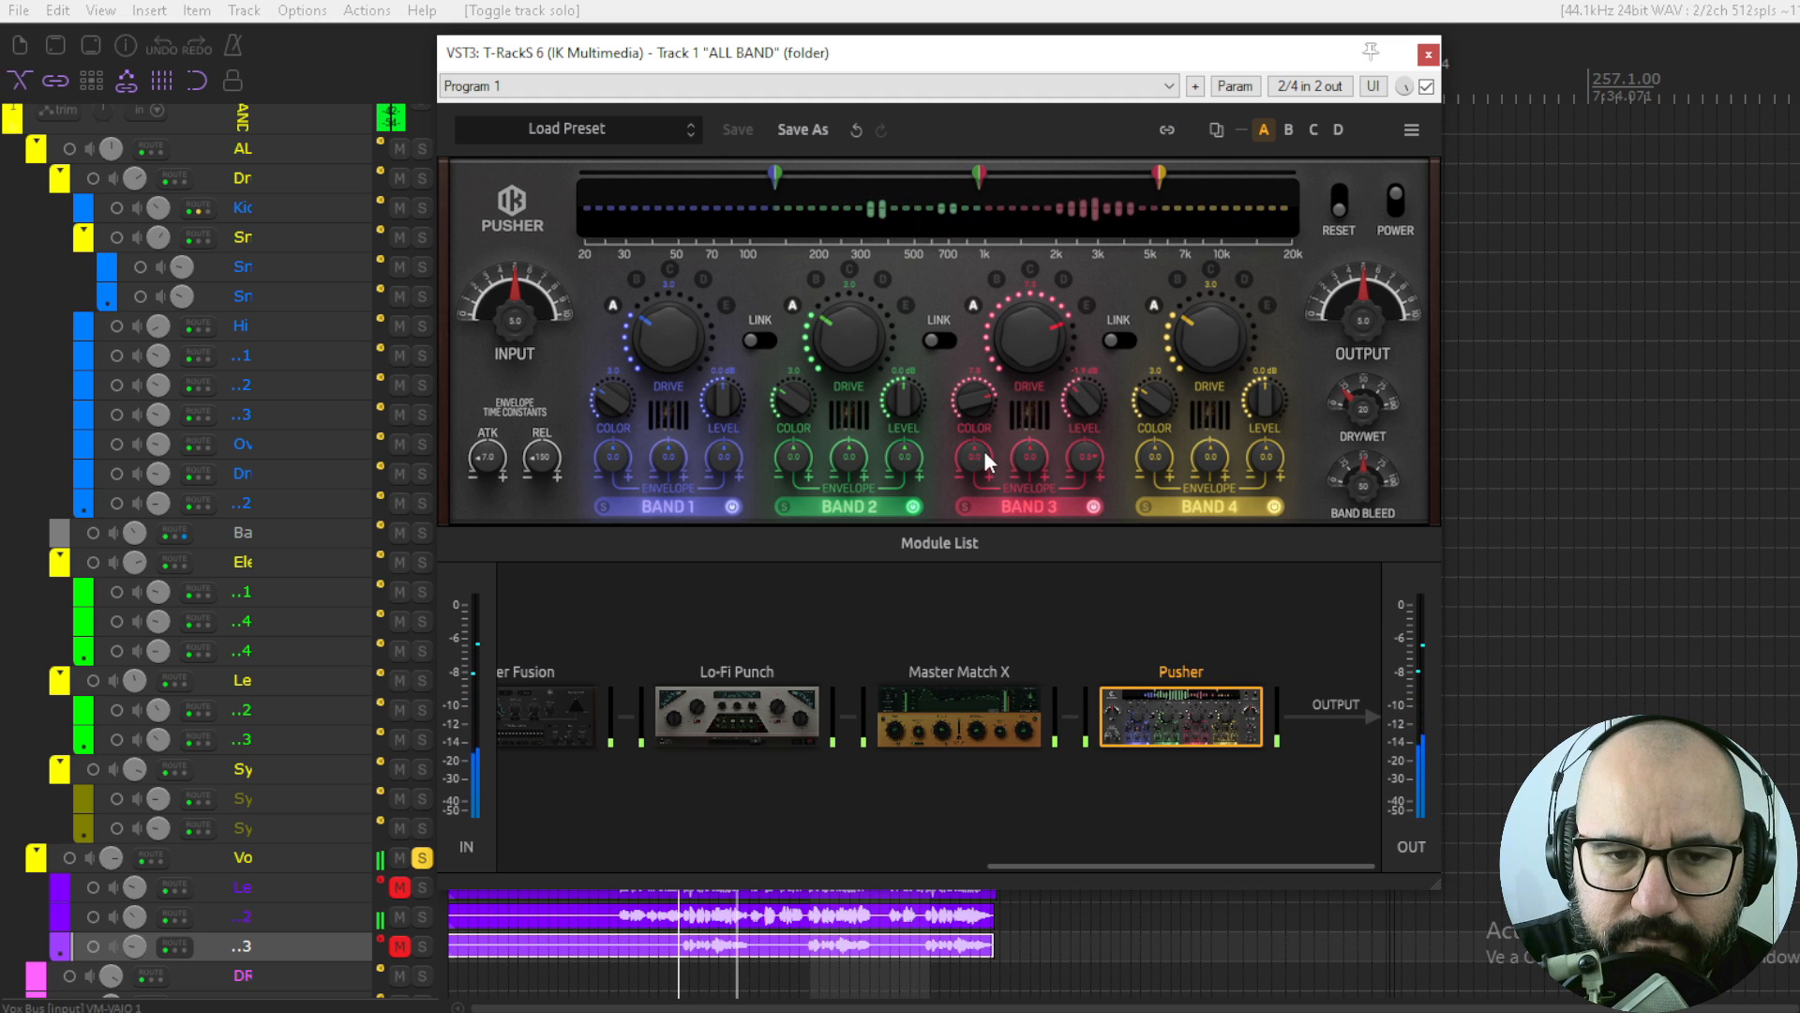
pyautogui.moveTo(979, 452); pyautogui.dragTo(977, 432)
pyautogui.press('space')
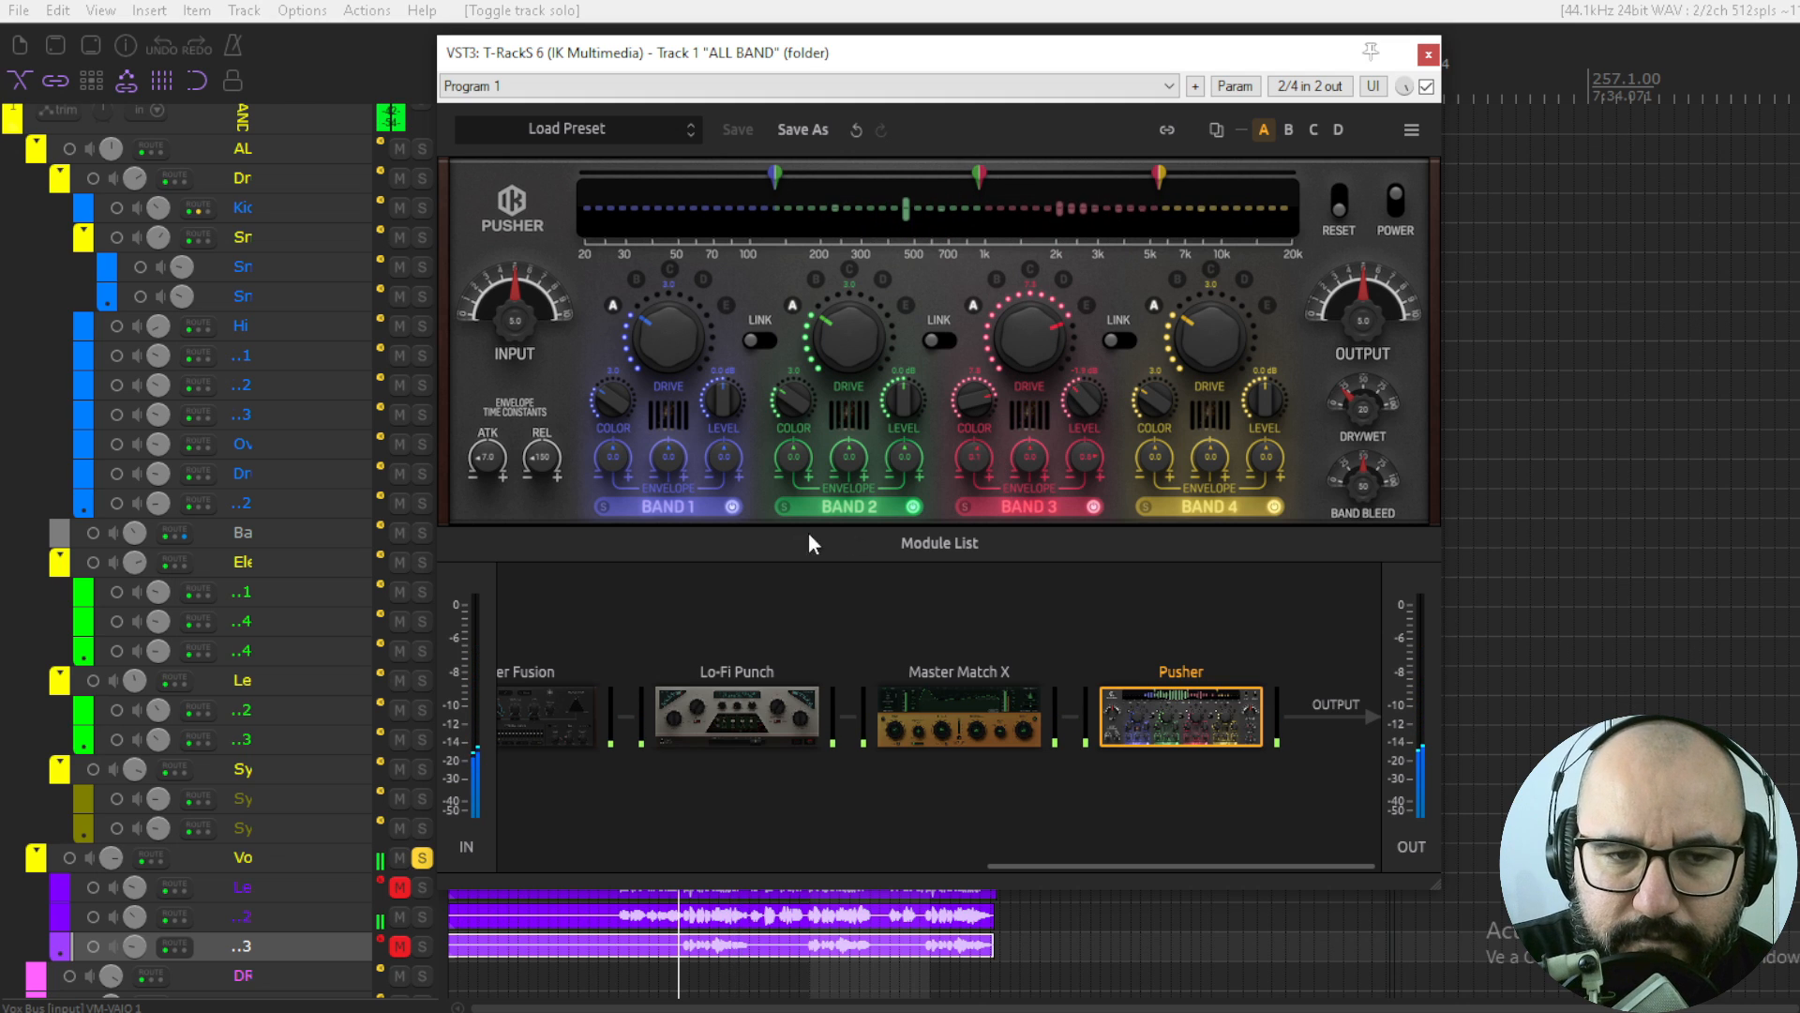
# - Switch off Pusher's Bands 1, 2 and 4 so only Band 3 stays active, and restart playback
pyautogui.click(733, 507)
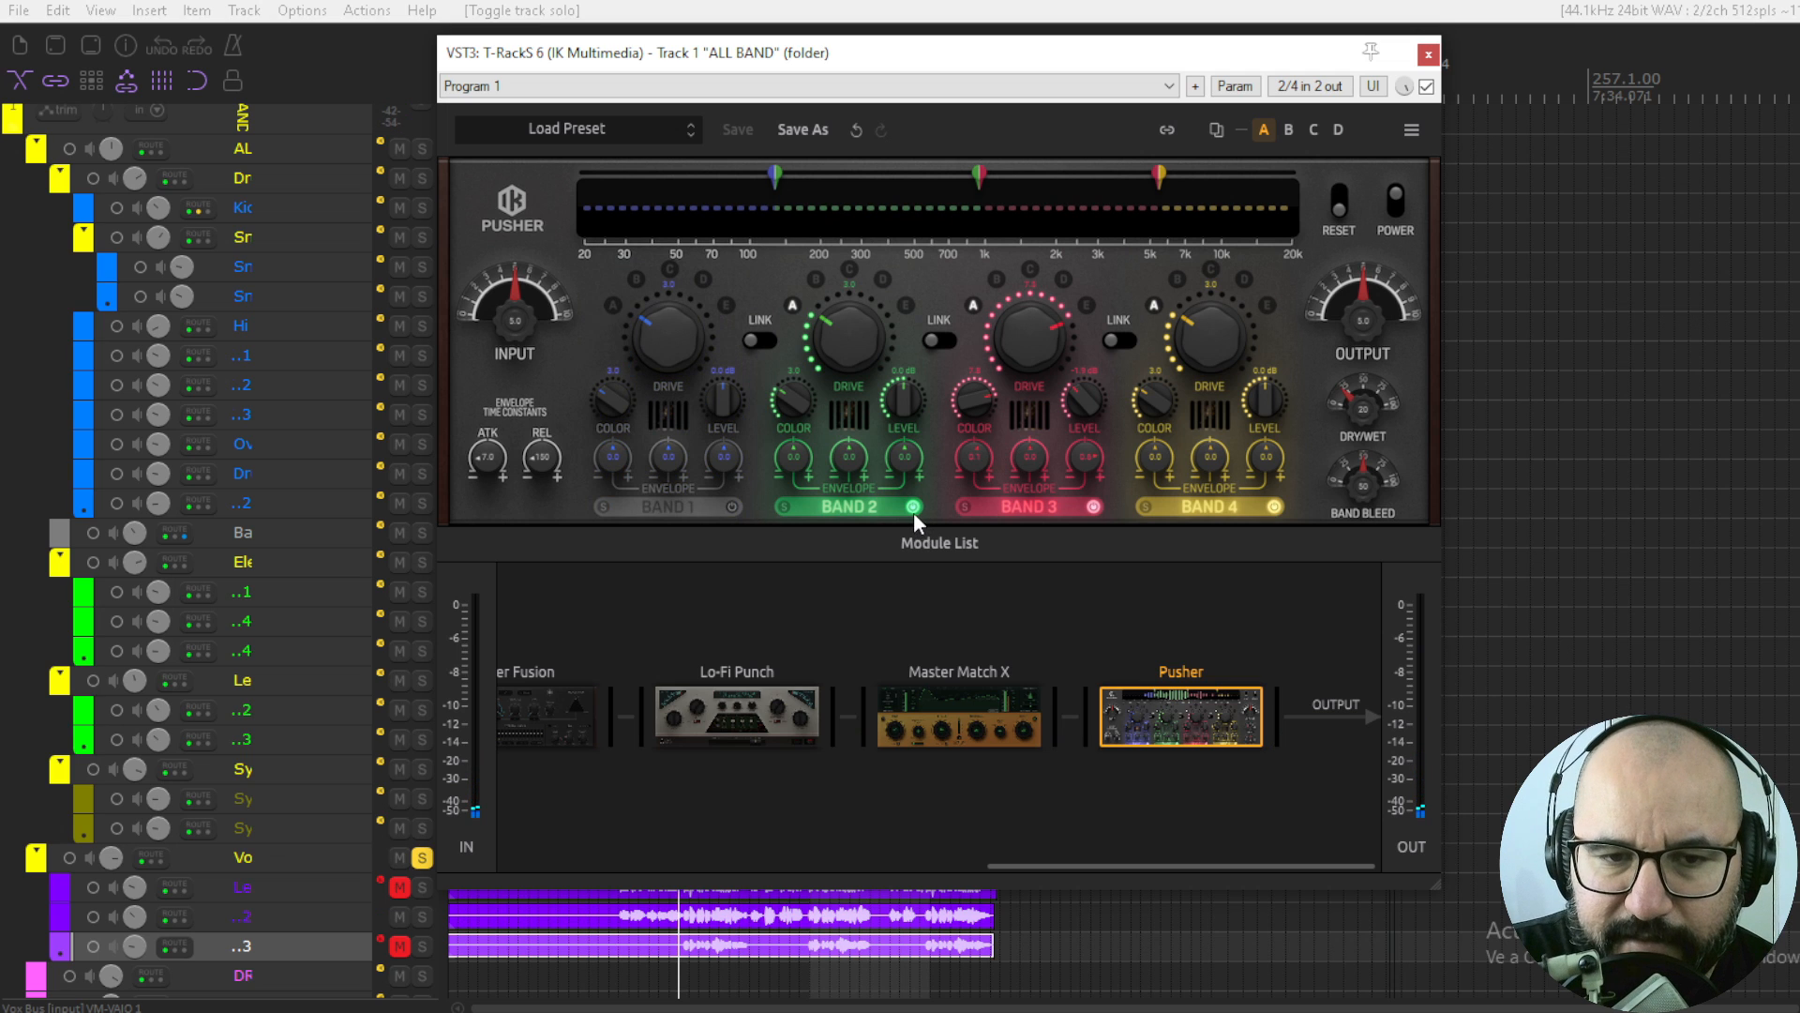
pyautogui.click(913, 508)
pyautogui.click(1274, 507)
pyautogui.press('space')
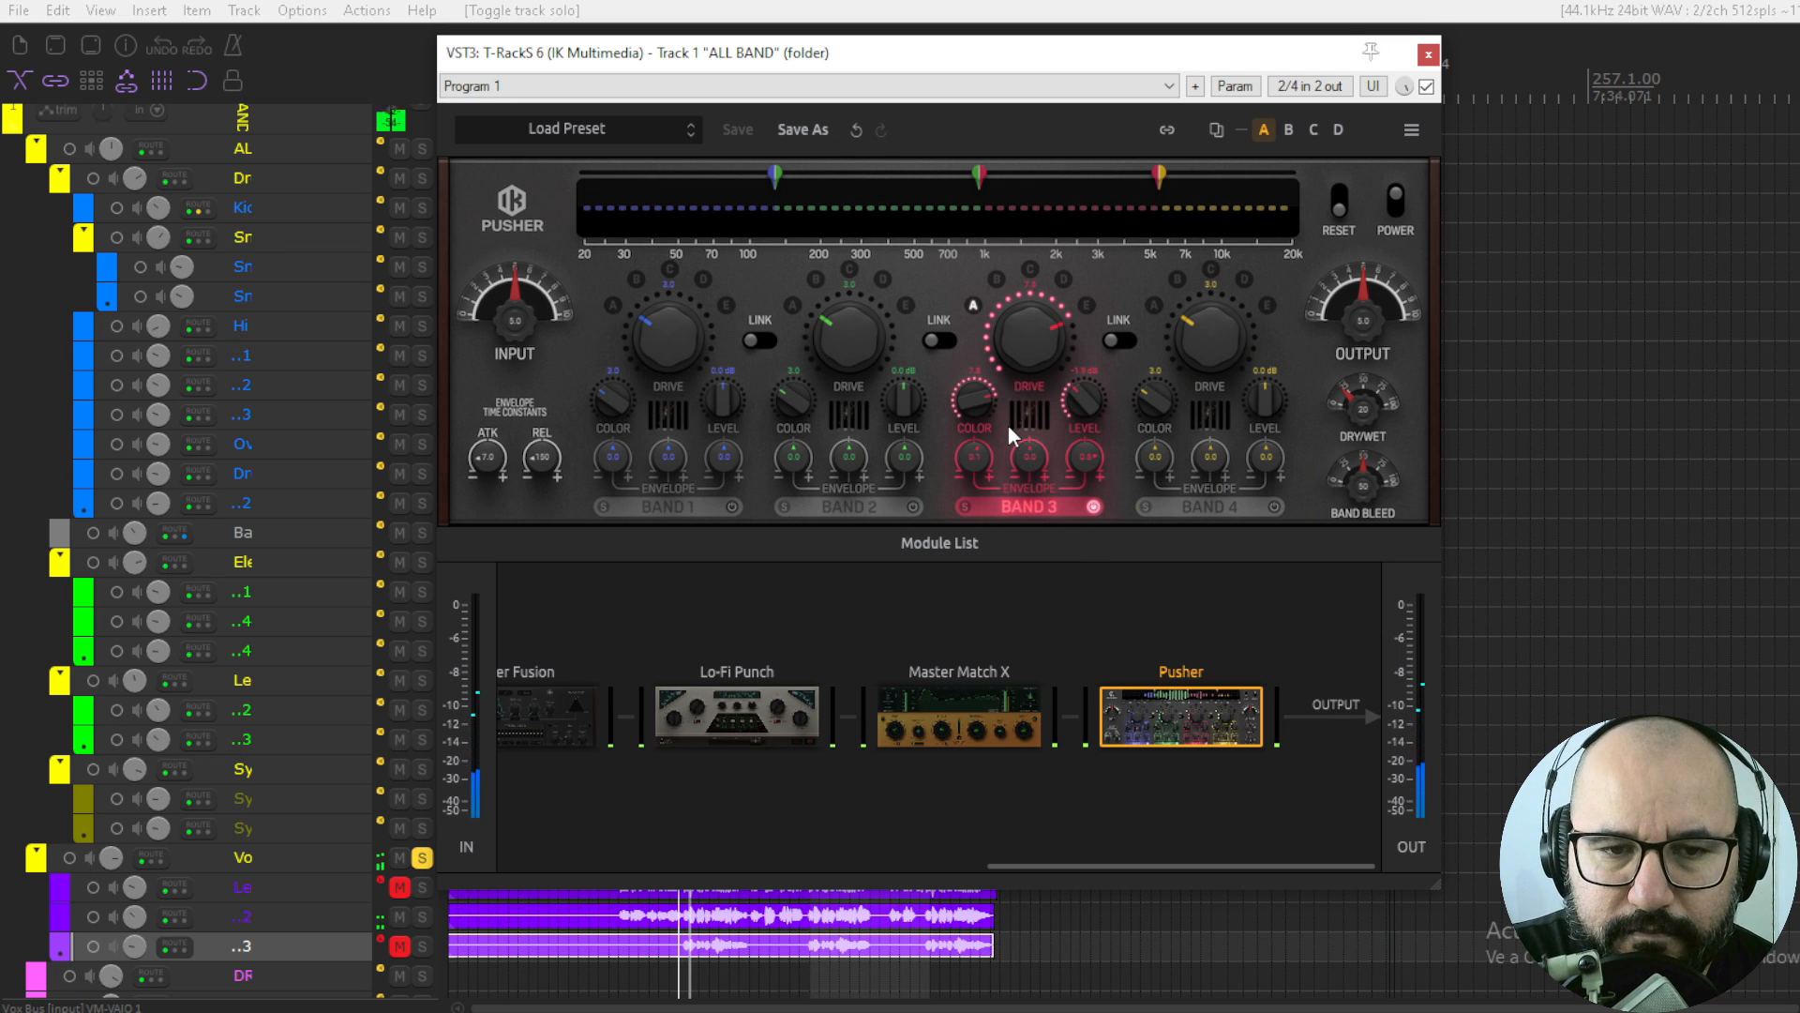
# - Shift the crossover between Bands 2 and 3 slightly lower and raise Pusher's Dry/Wet mix above its midpoint
pyautogui.moveTo(1024, 332)
pyautogui.mouseDown()
pyautogui.moveTo(1043, 233)
pyautogui.moveTo(1011, 332)
pyautogui.mouseUp()
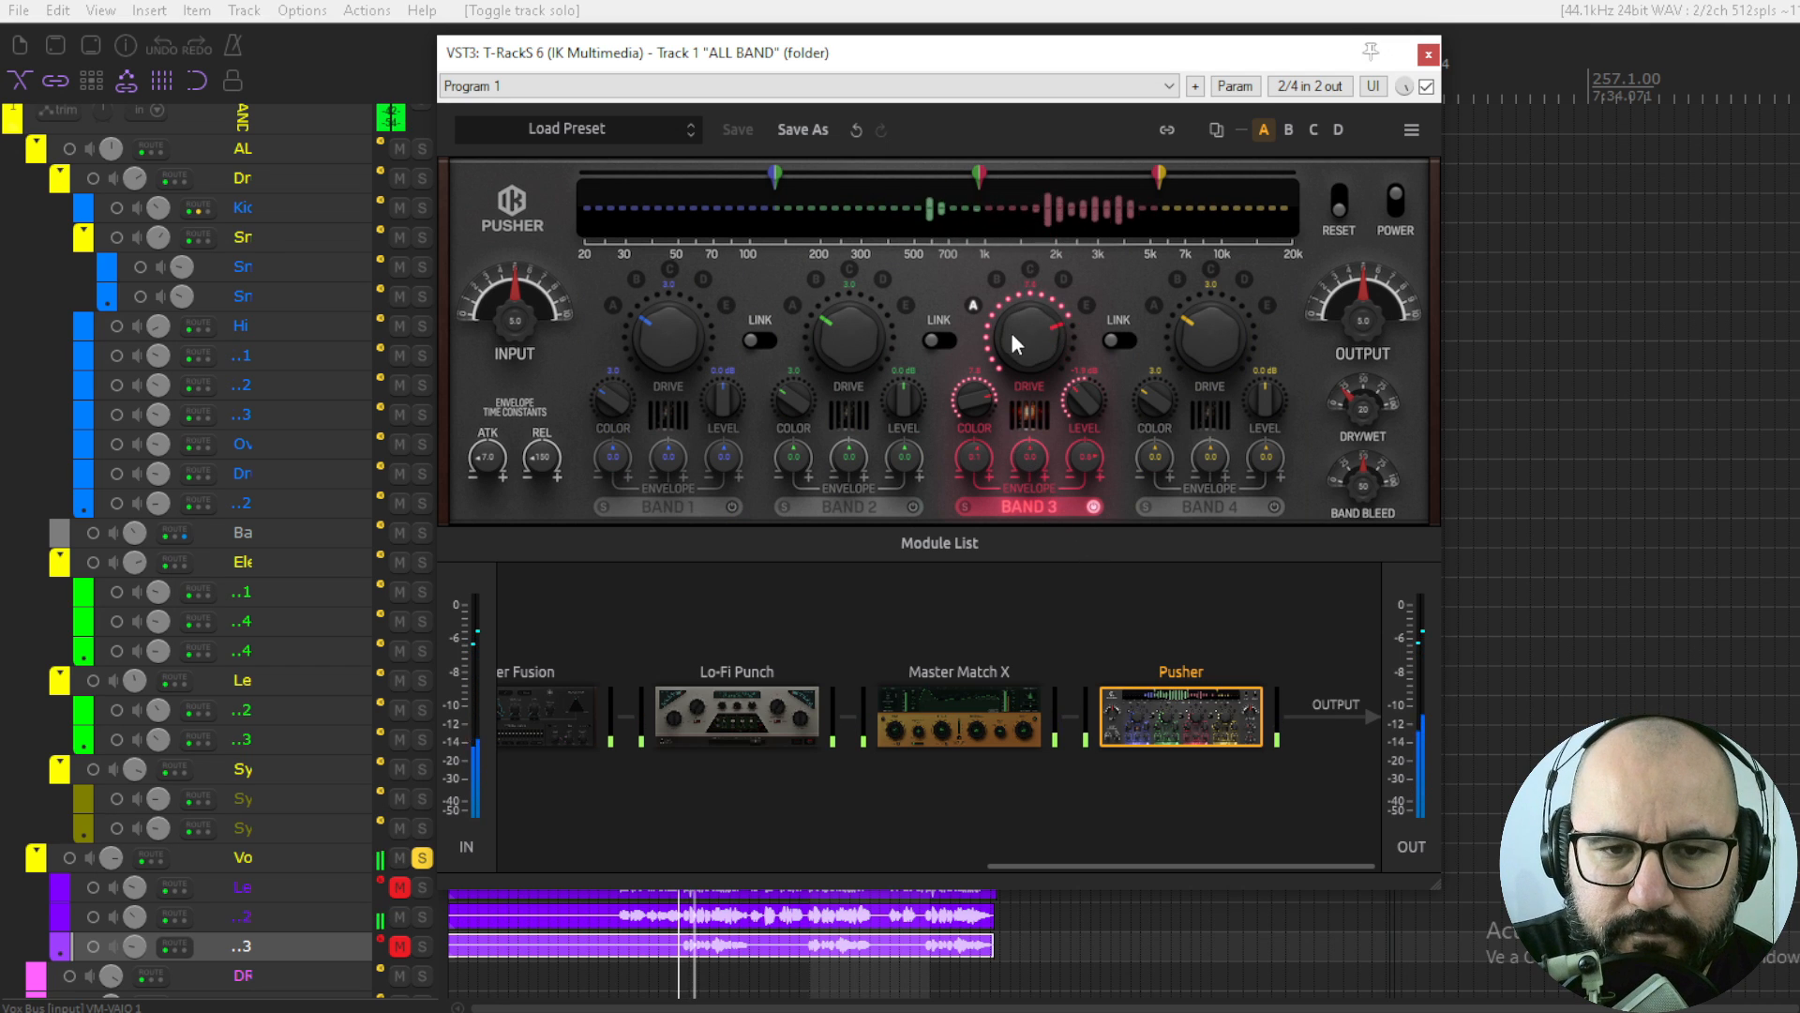
pyautogui.moveTo(981, 172); pyautogui.dragTo(961, 167)
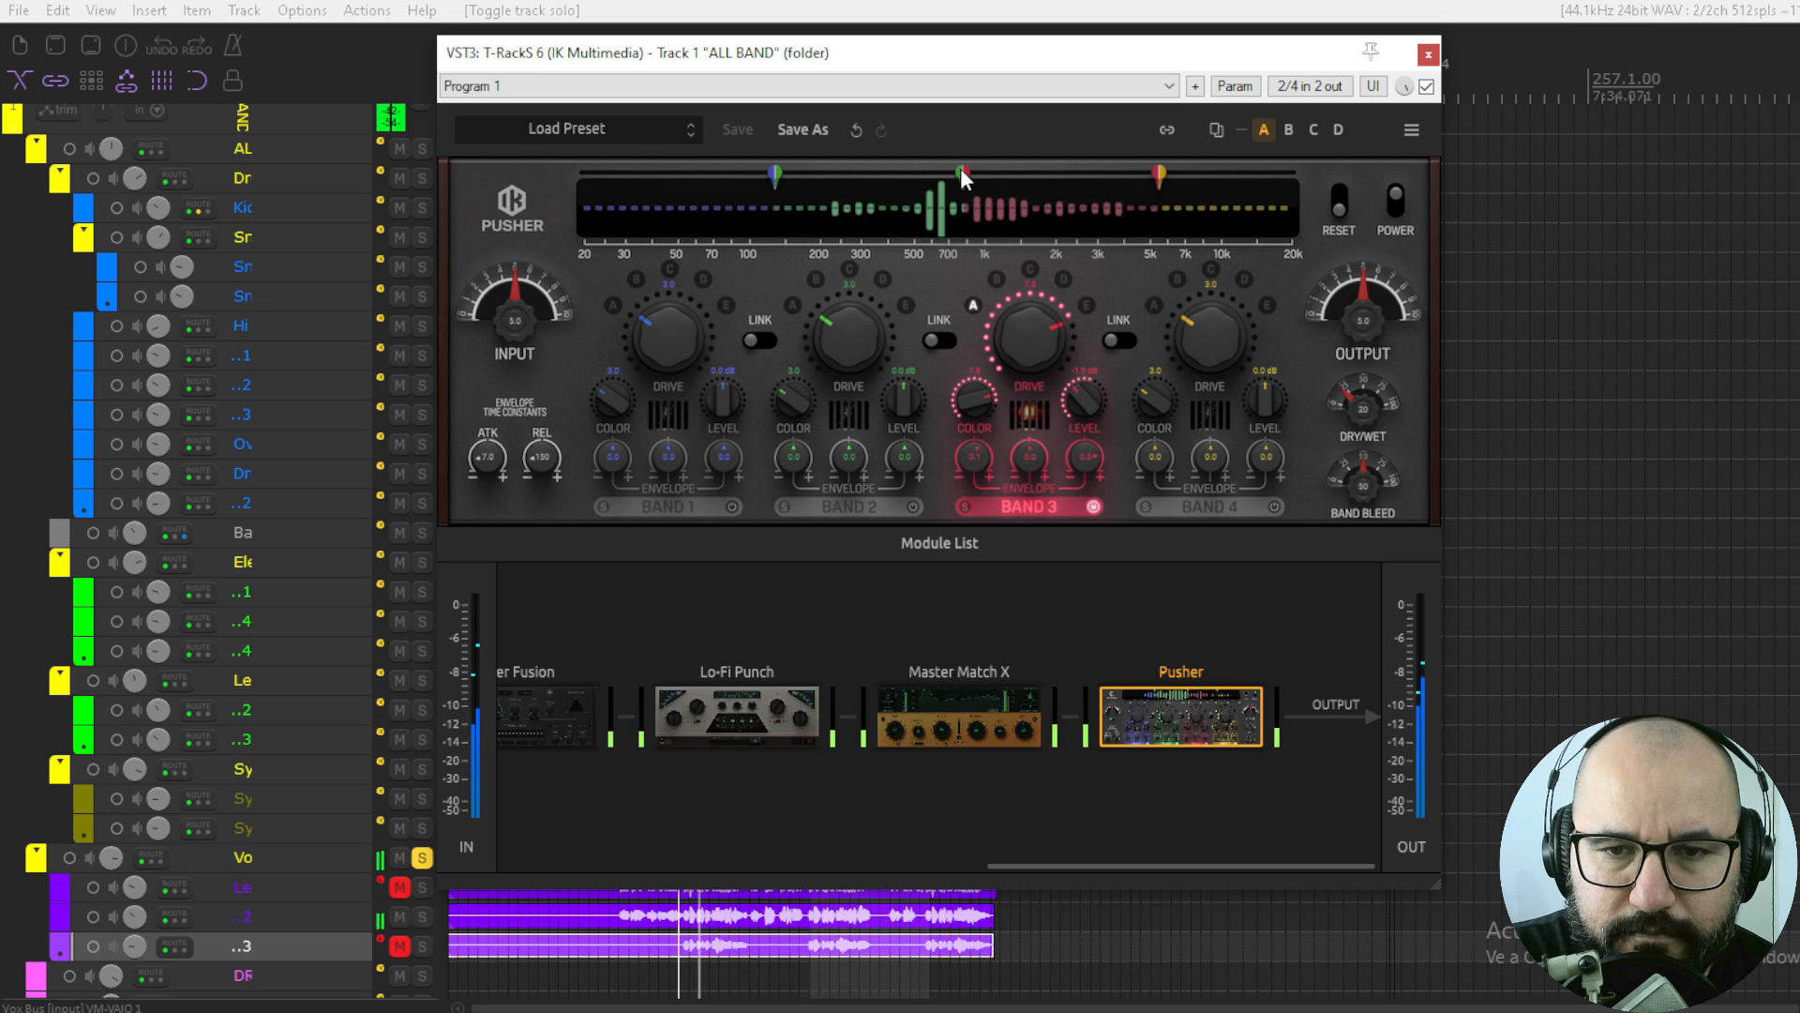
pyautogui.moveTo(1356, 408); pyautogui.dragTo(1337, 447)
# - Audition Band 3's character modes C, D and E, lower its Drive to just above midpoint, and return to mode A
pyautogui.click(1029, 268)
pyautogui.moveTo(1025, 356); pyautogui.dragTo(1033, 310)
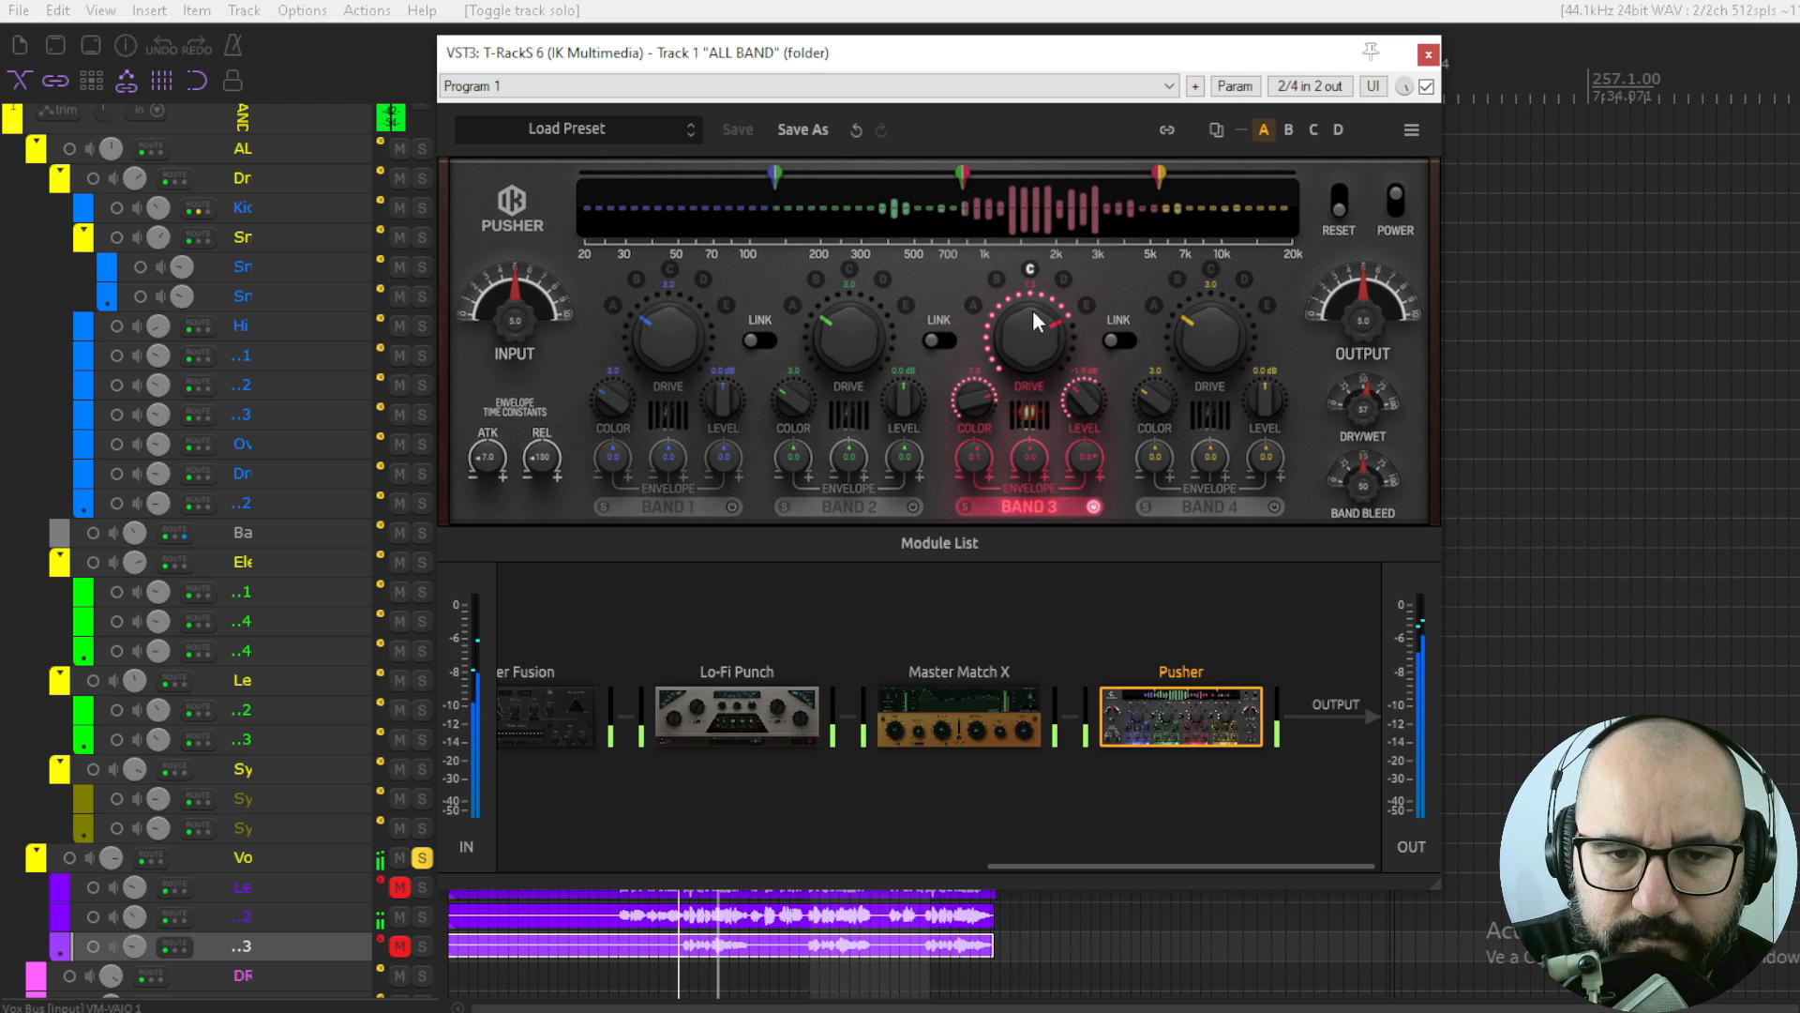
pyautogui.click(1063, 279)
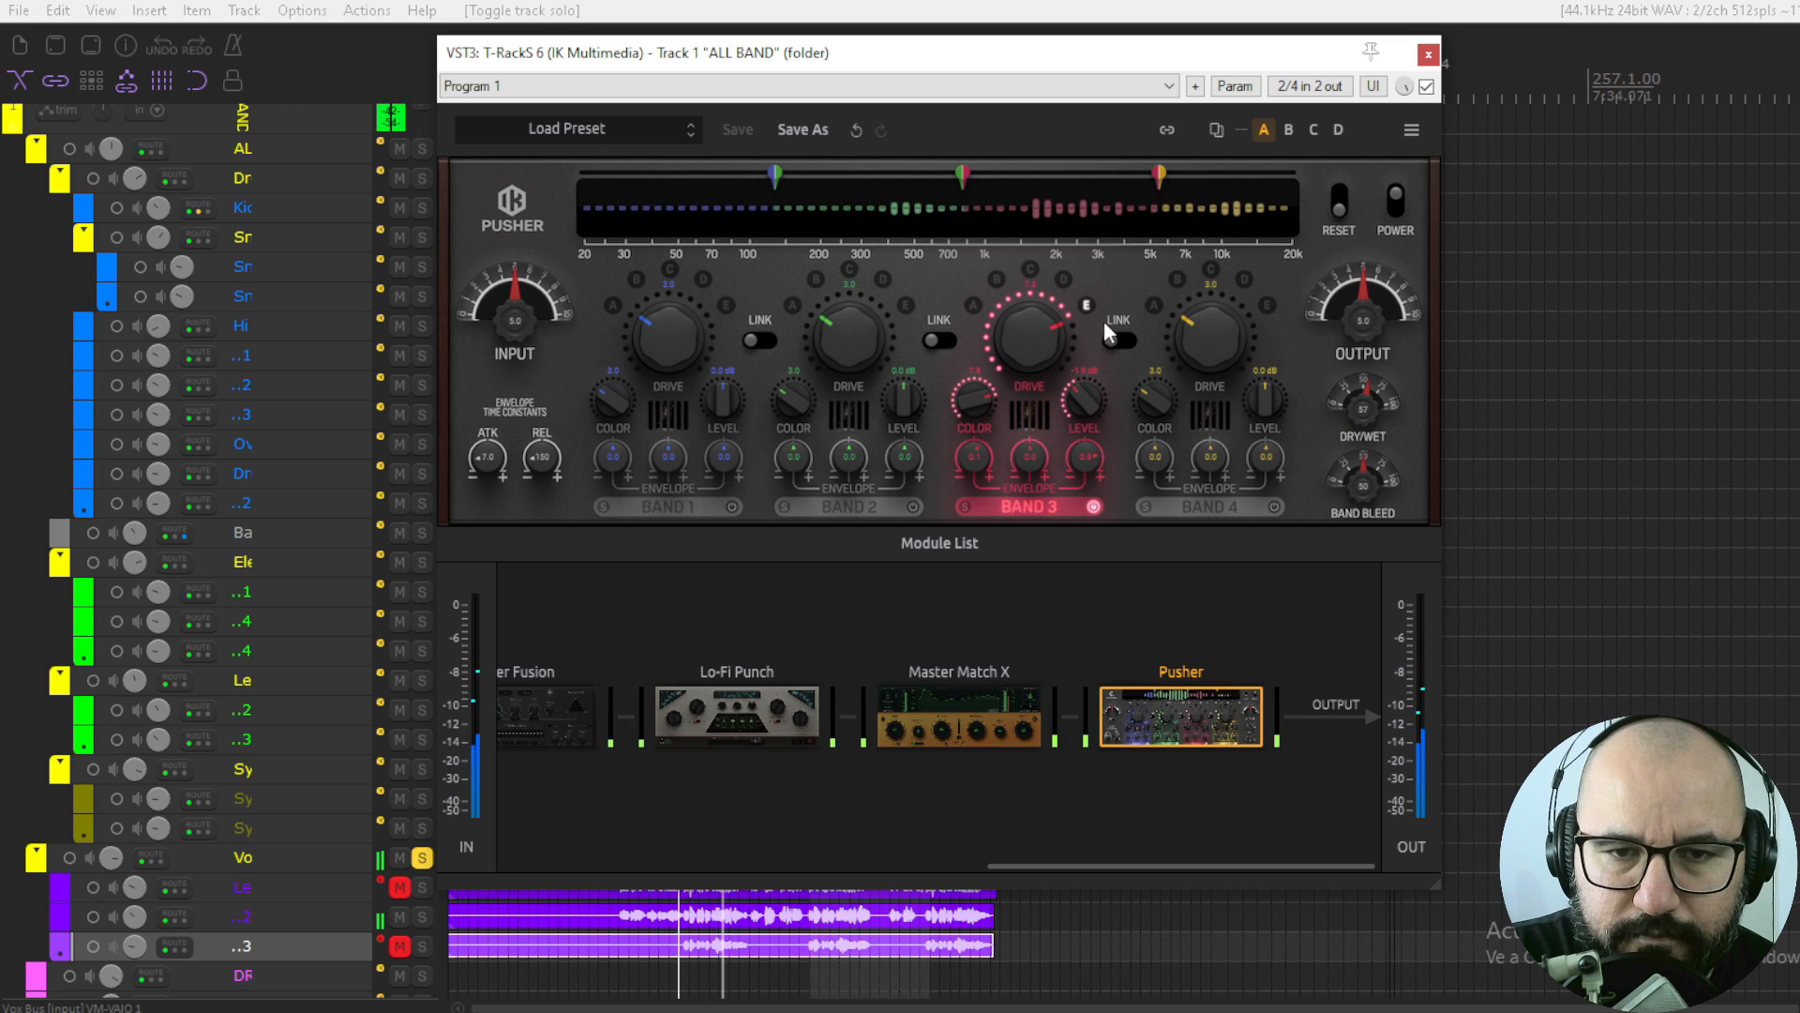
pyautogui.click(1086, 305)
pyautogui.moveTo(1046, 321); pyautogui.dragTo(1041, 403)
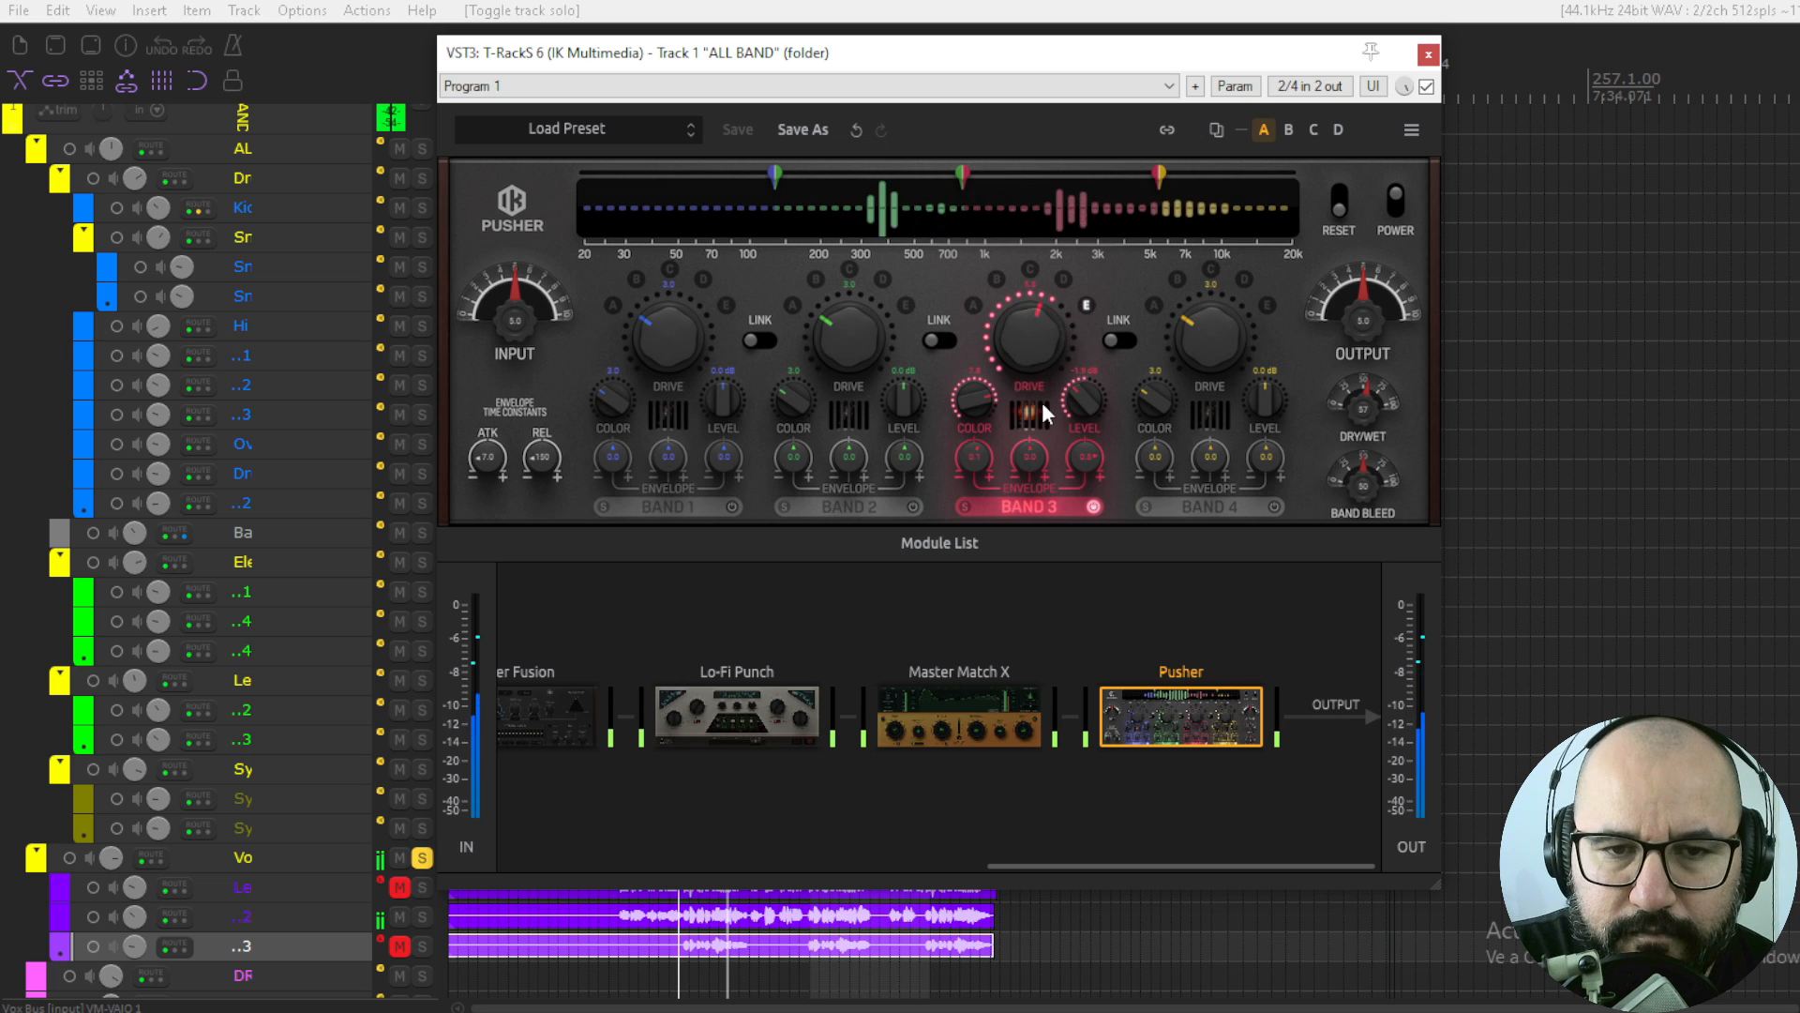
pyautogui.click(1030, 271)
pyautogui.click(973, 306)
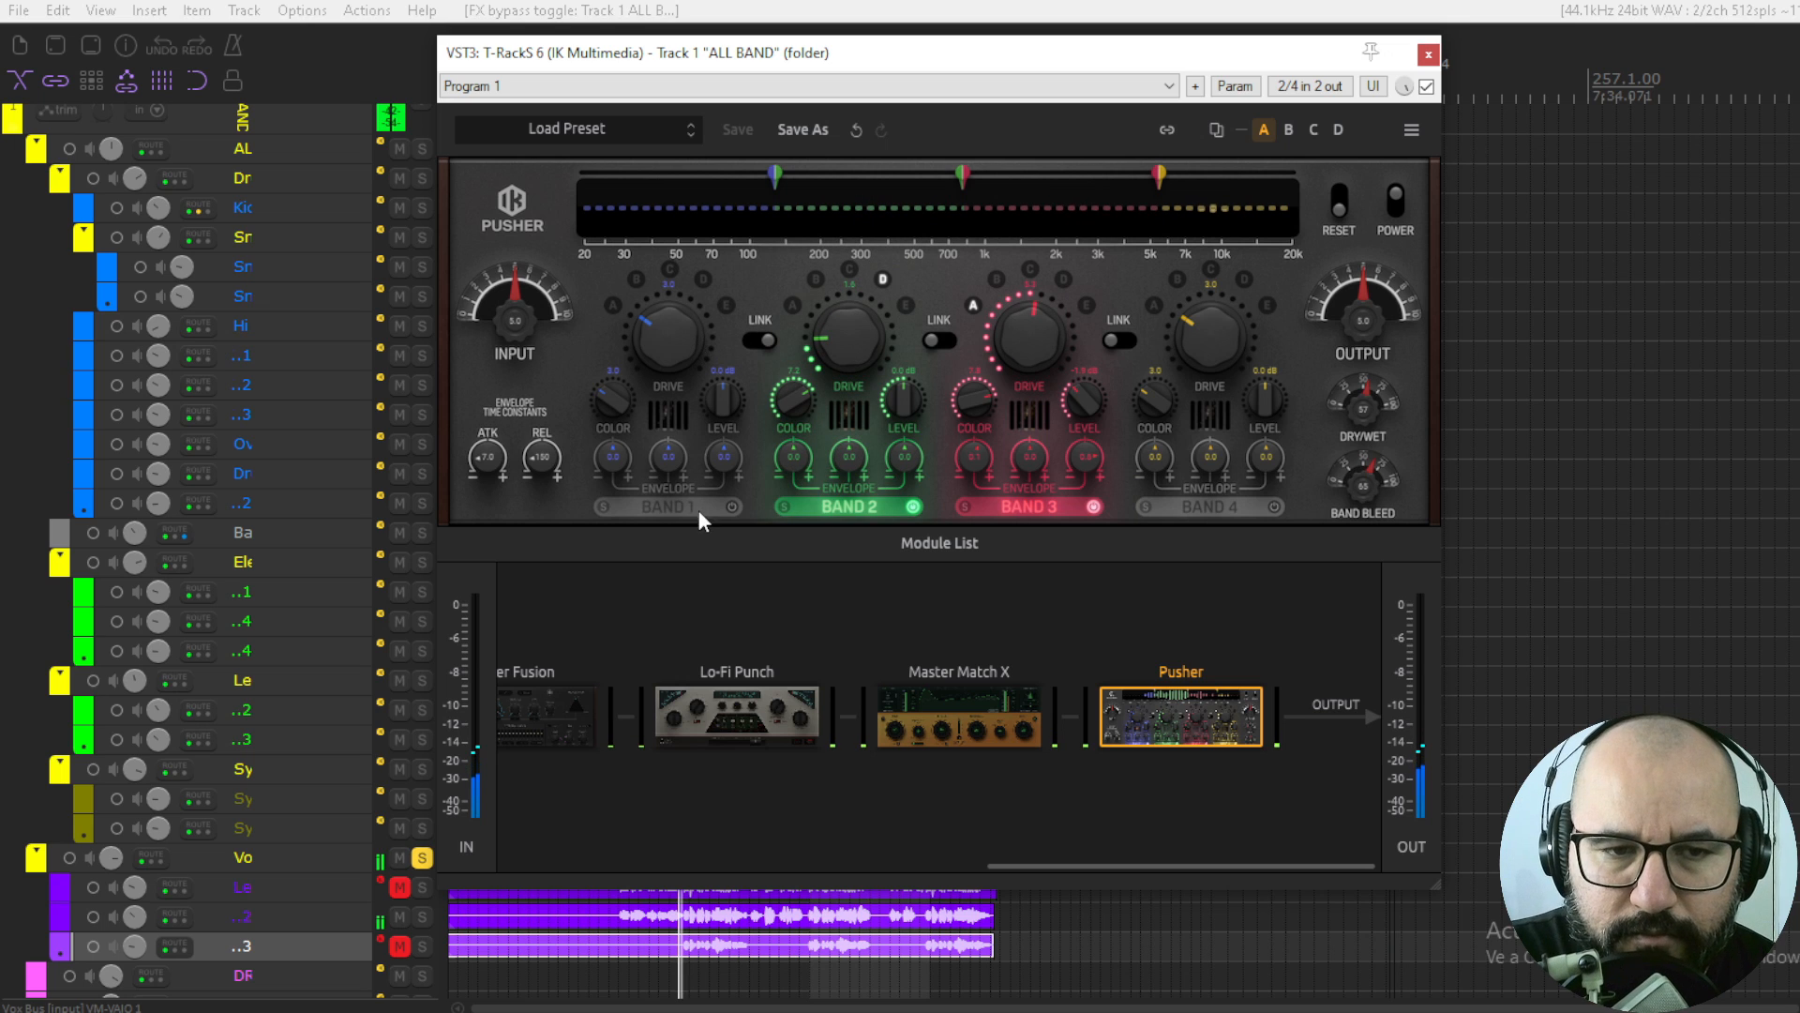
# - Switch on Band 1, adjust its Drive slightly while linked with Band 2, and unlink the two bands
pyautogui.click(731, 505)
pyautogui.moveTo(655, 341)
pyautogui.mouseDown()
pyautogui.moveTo(664, 293)
pyautogui.moveTo(664, 335)
pyautogui.mouseUp()
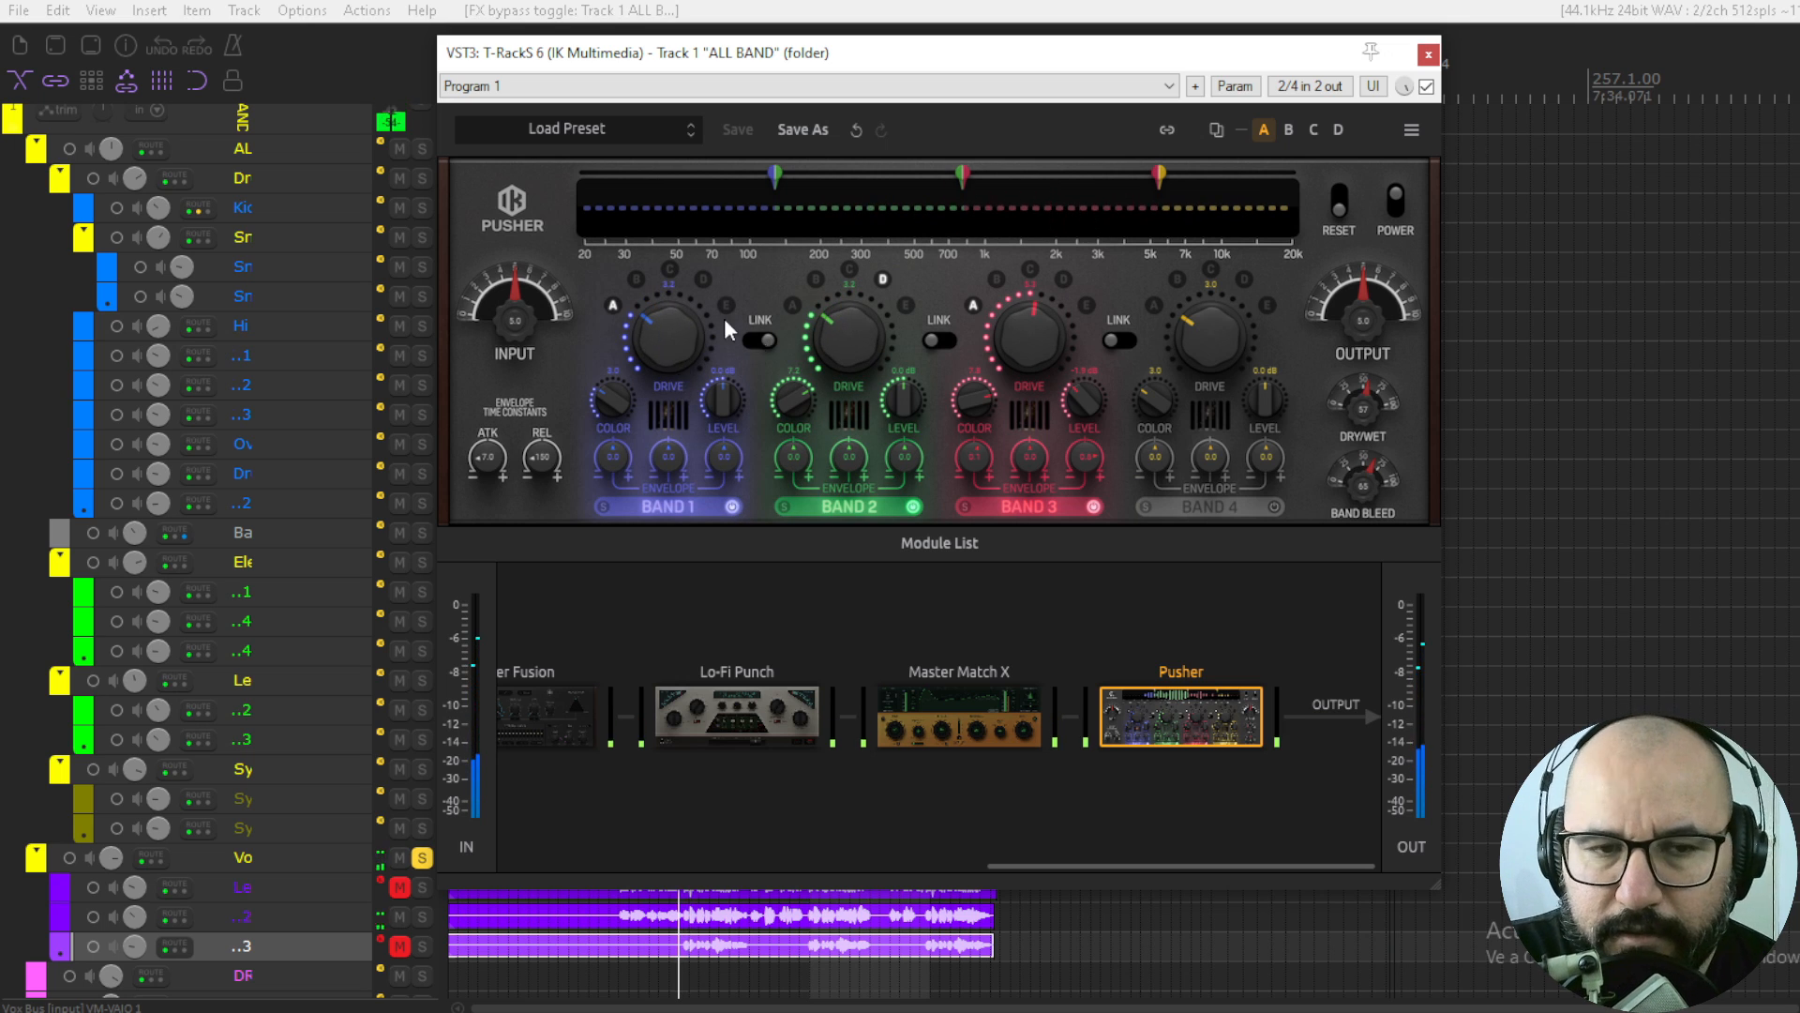
pyautogui.click(761, 343)
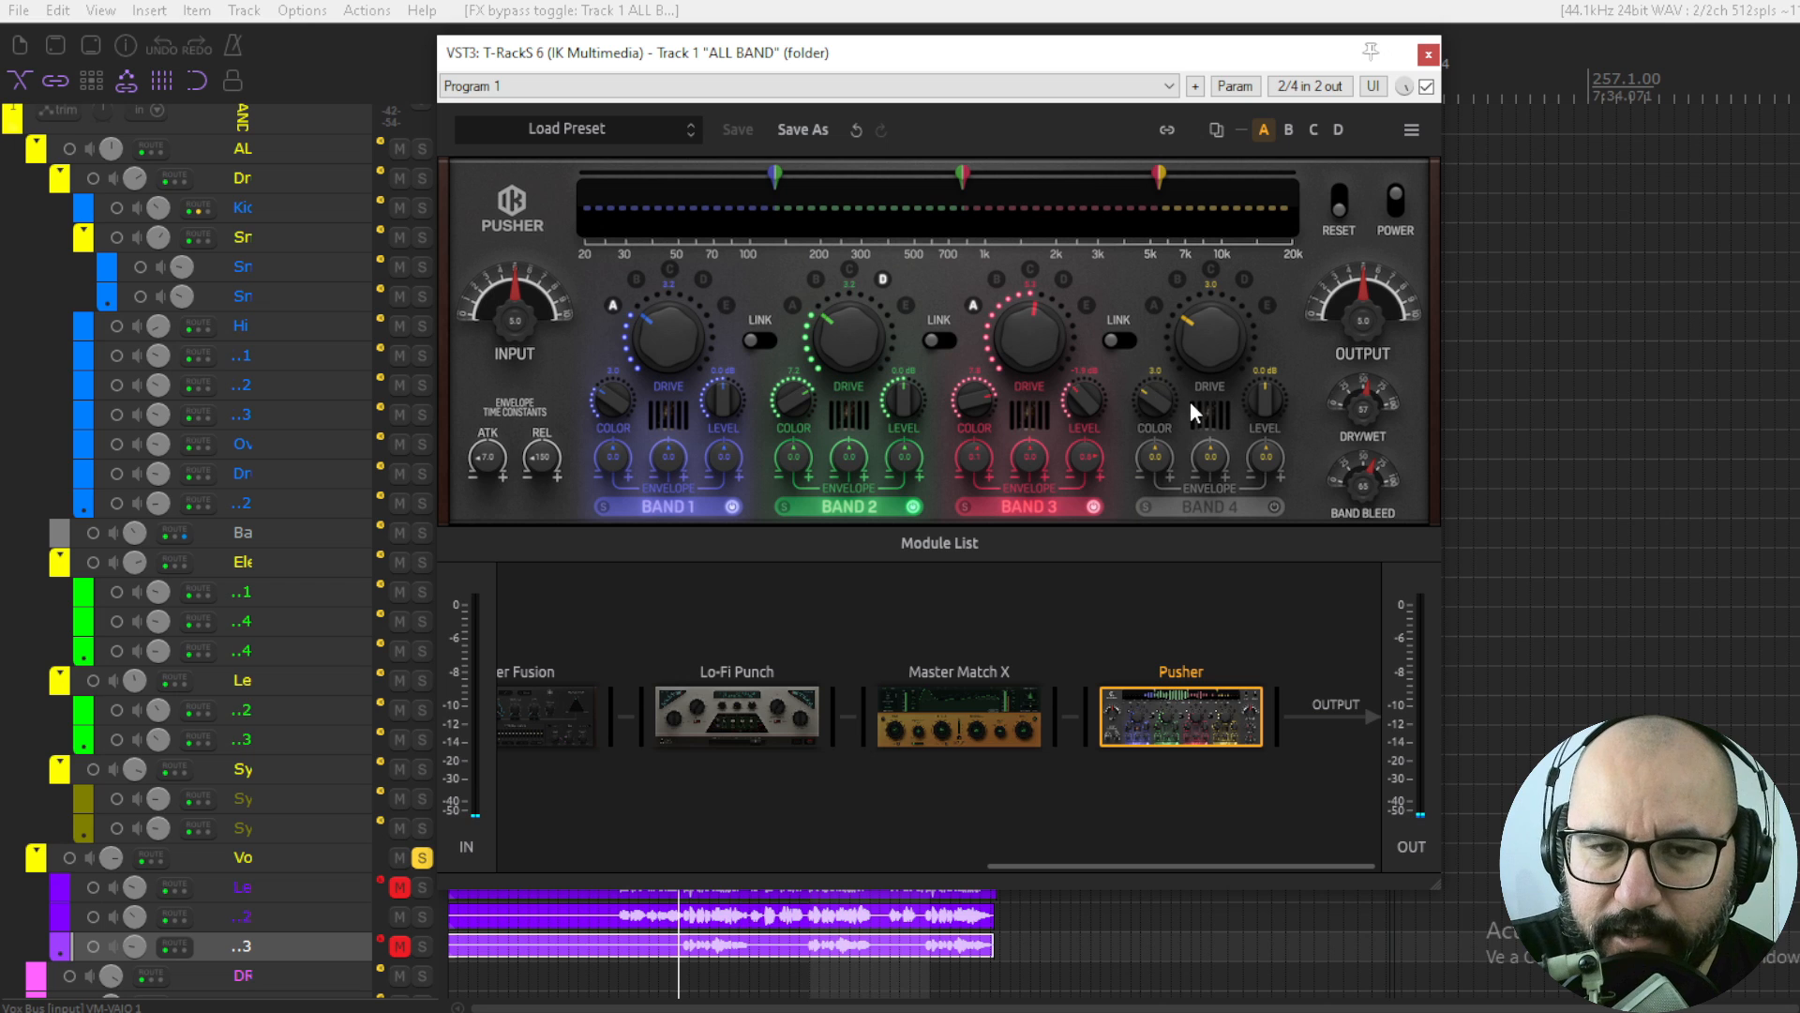
# - Switch Band 4 on and Band 2 off during playback, and toggle the whole plugin's bypass to compare the sound
pyautogui.press('space')
pyautogui.click(1274, 506)
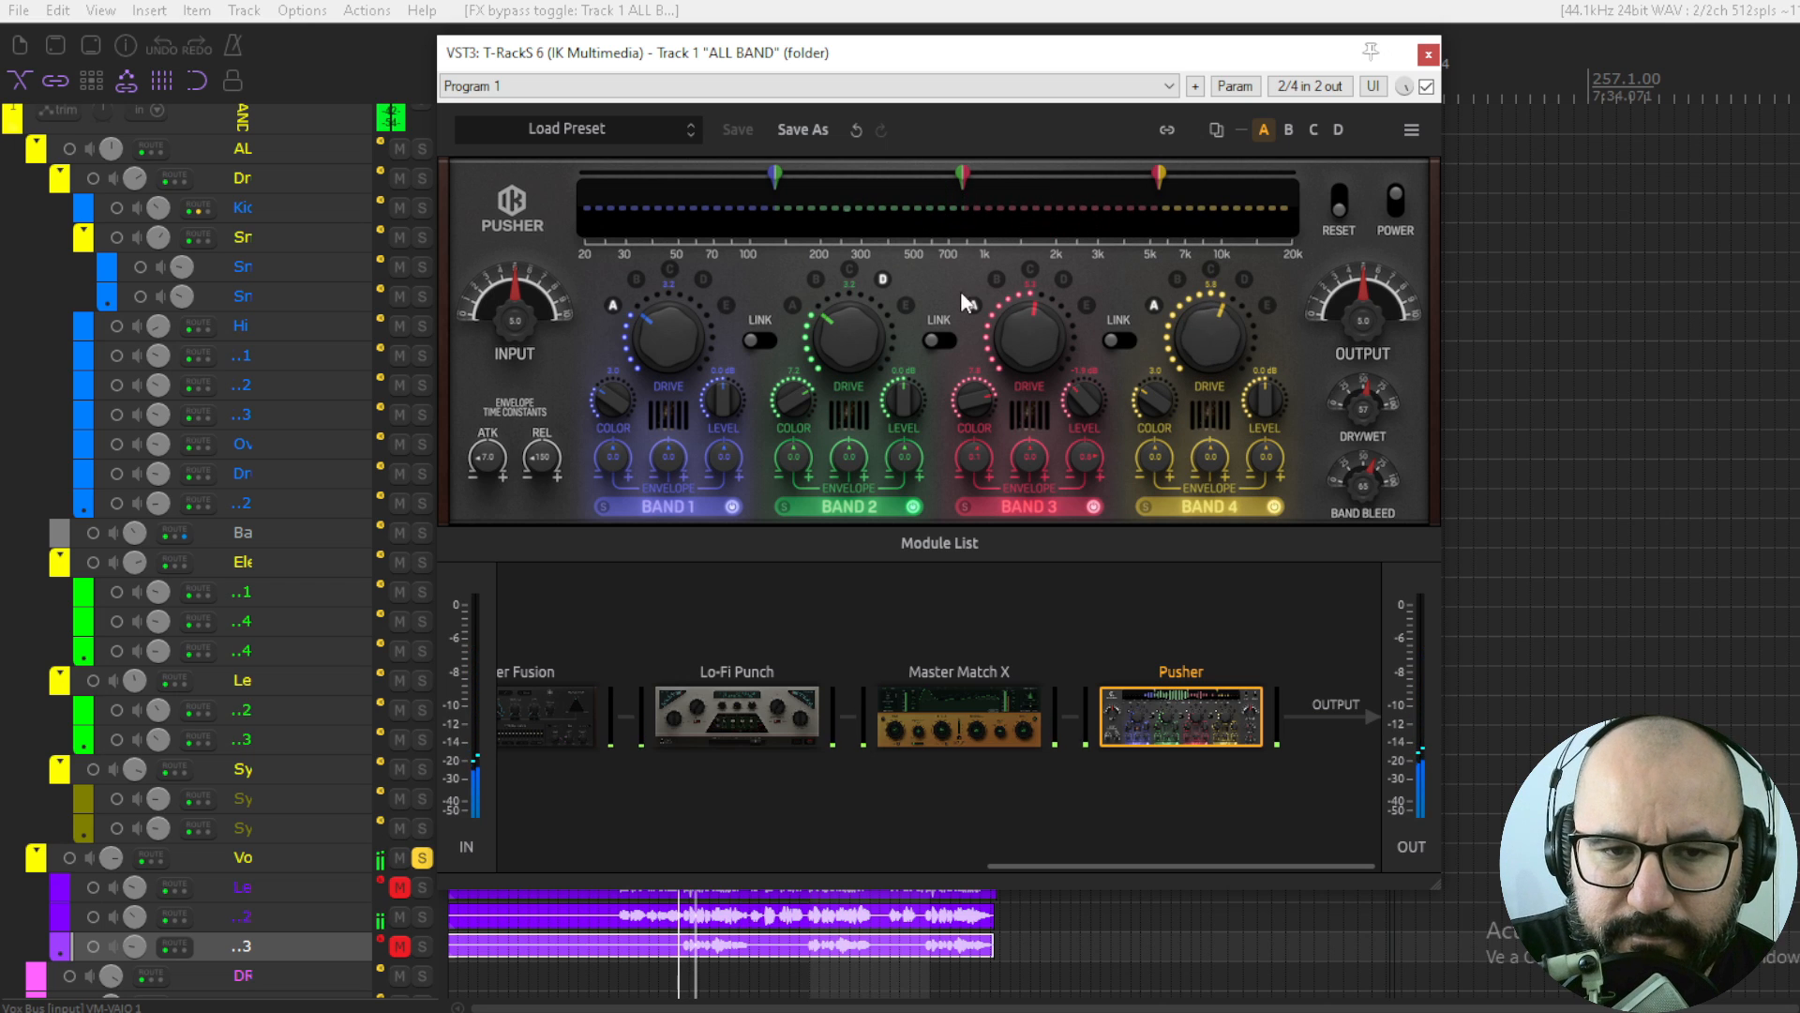
pyautogui.click(917, 507)
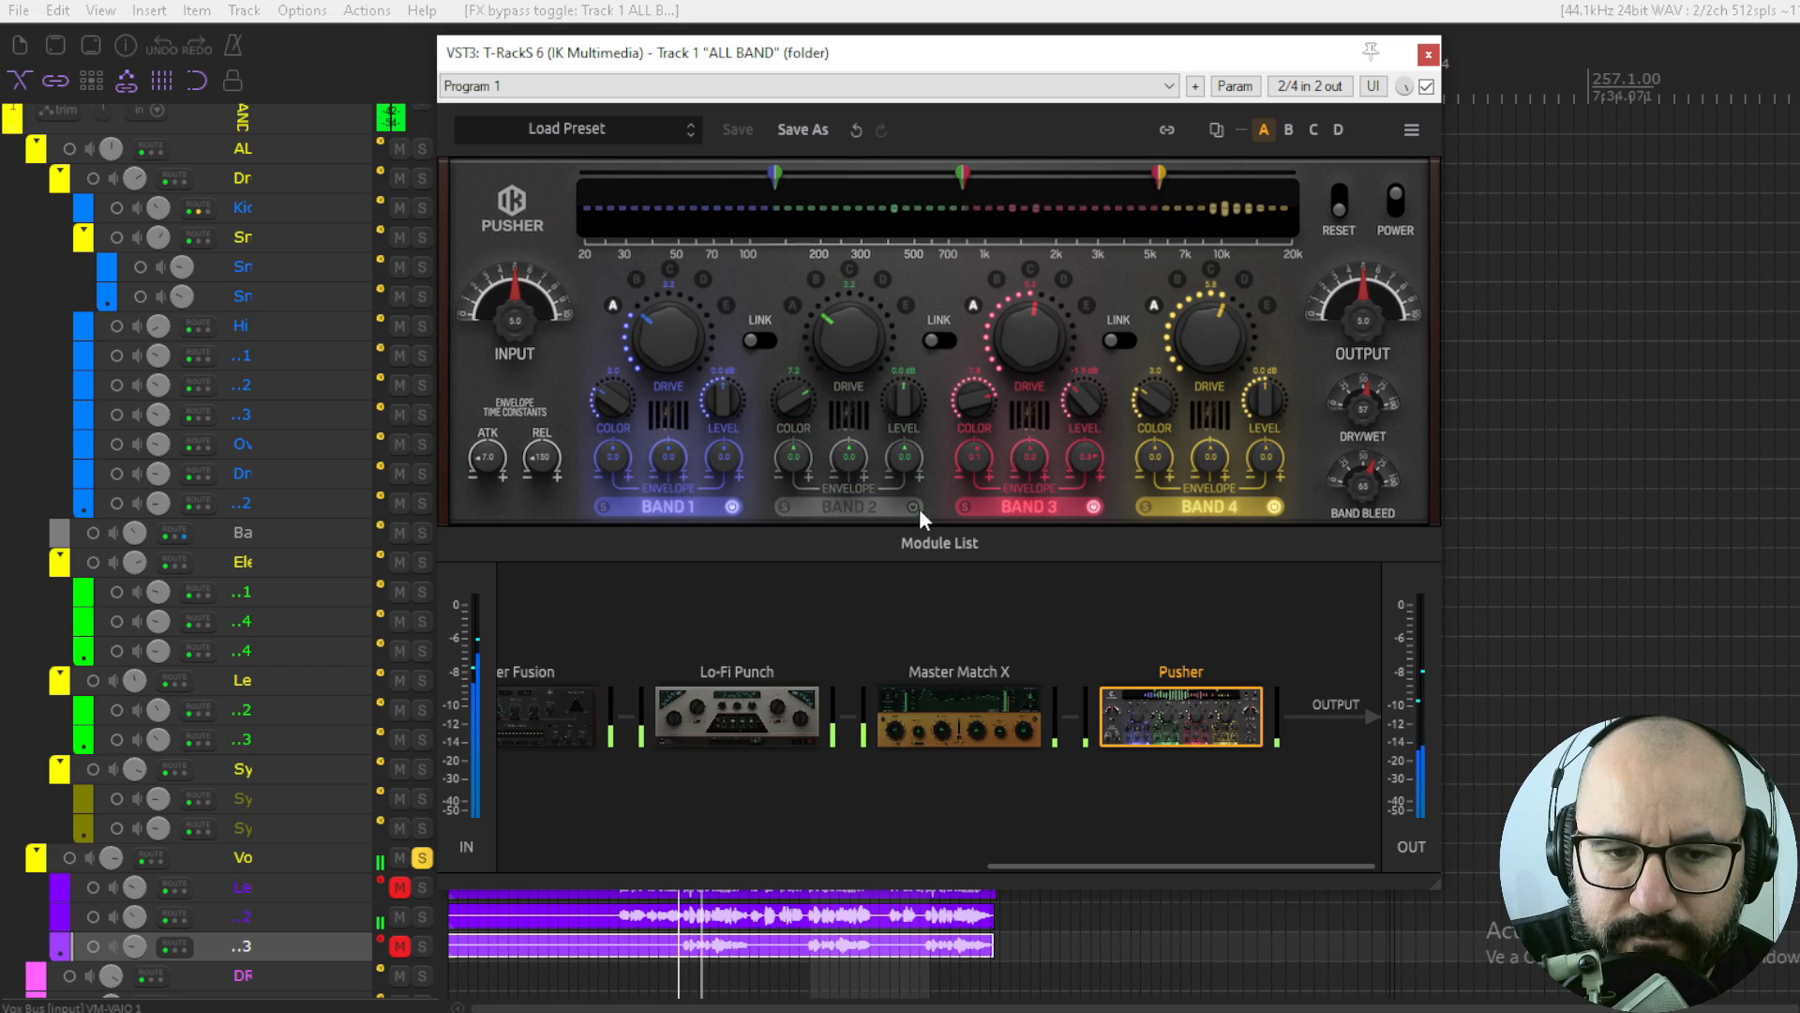
pyautogui.click(1426, 88)
pyautogui.click(1427, 87)
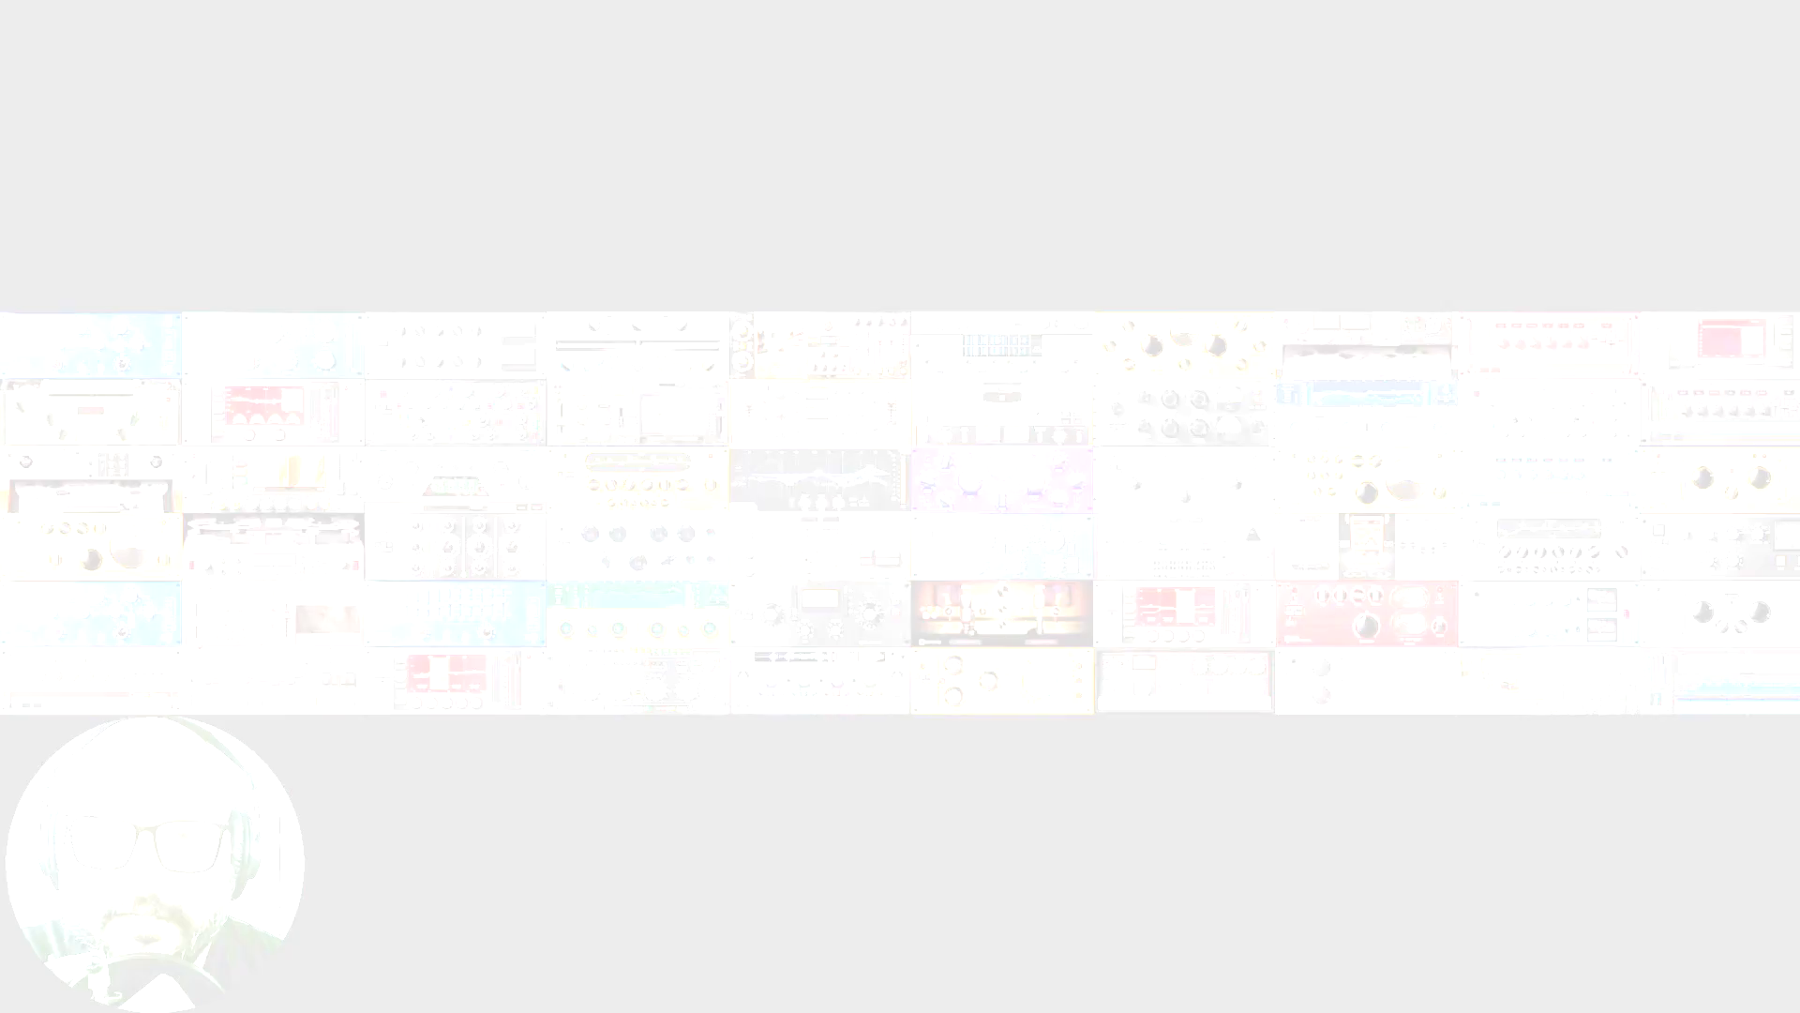